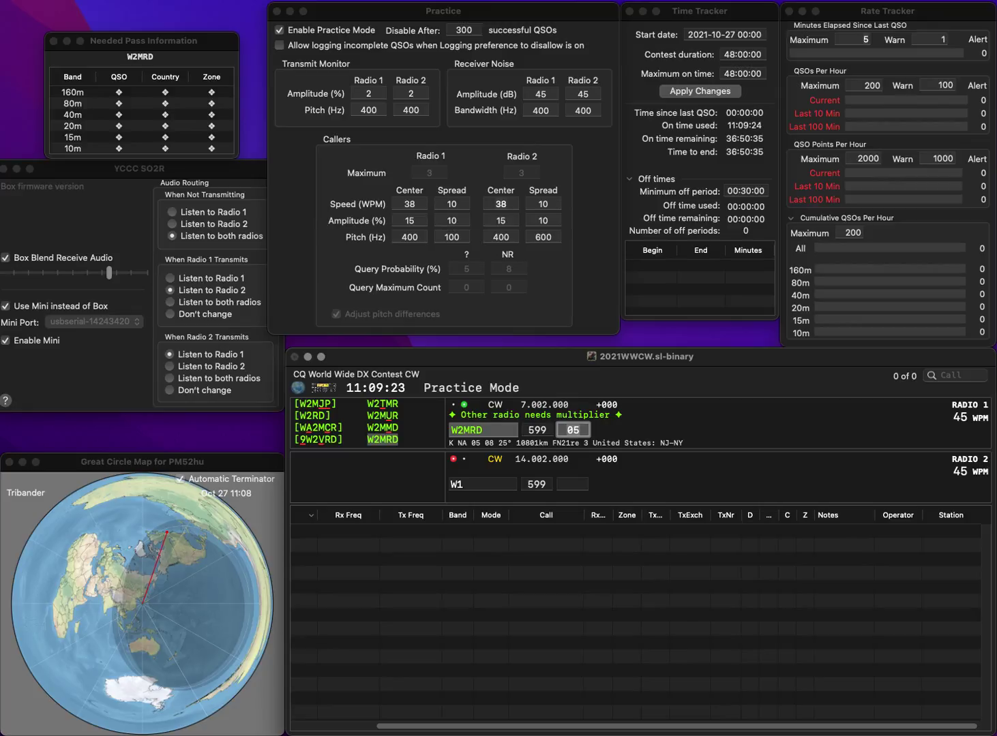
pyautogui.press('Return')
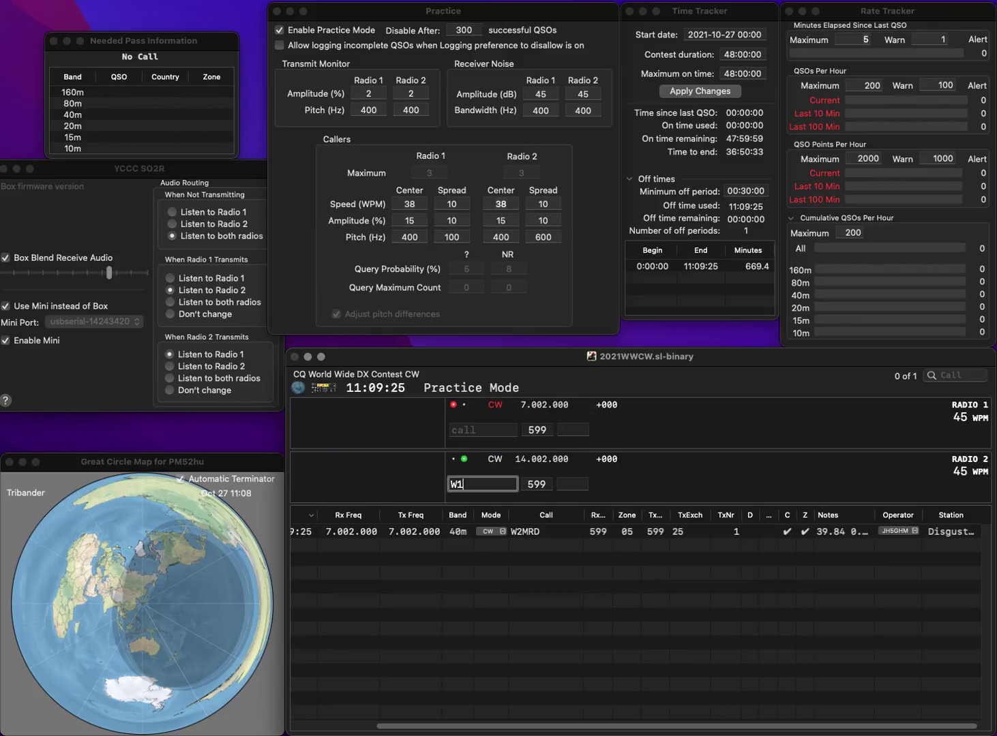
pyautogui.write('OB')
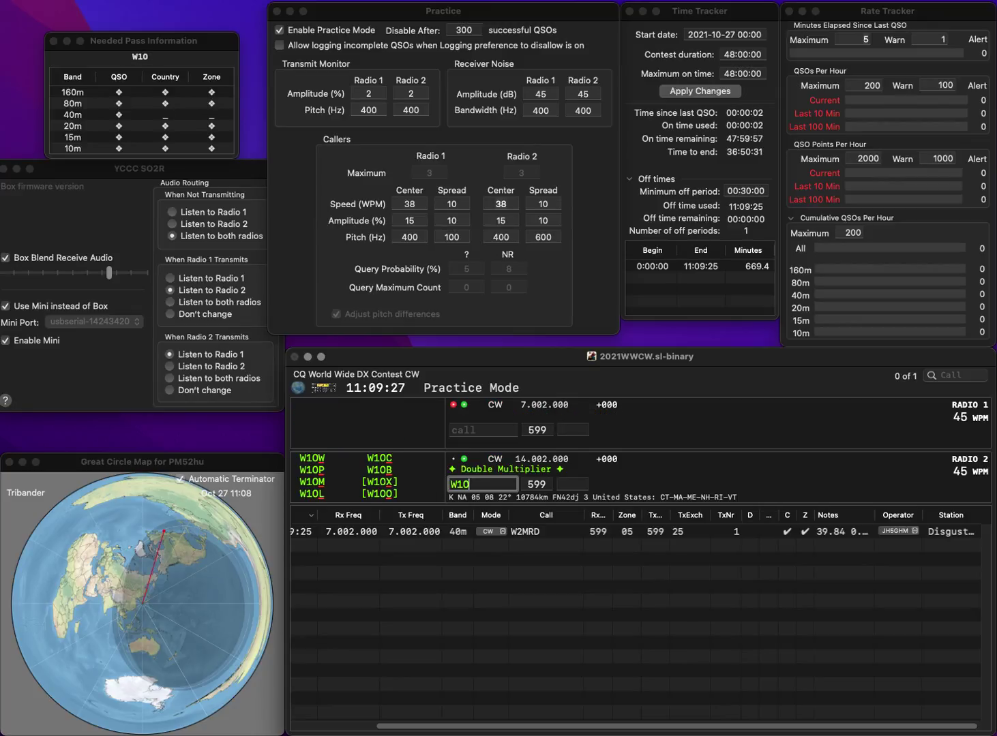
pyautogui.press('Return')
pyautogui.write('9A')
pyautogui.press('Return')
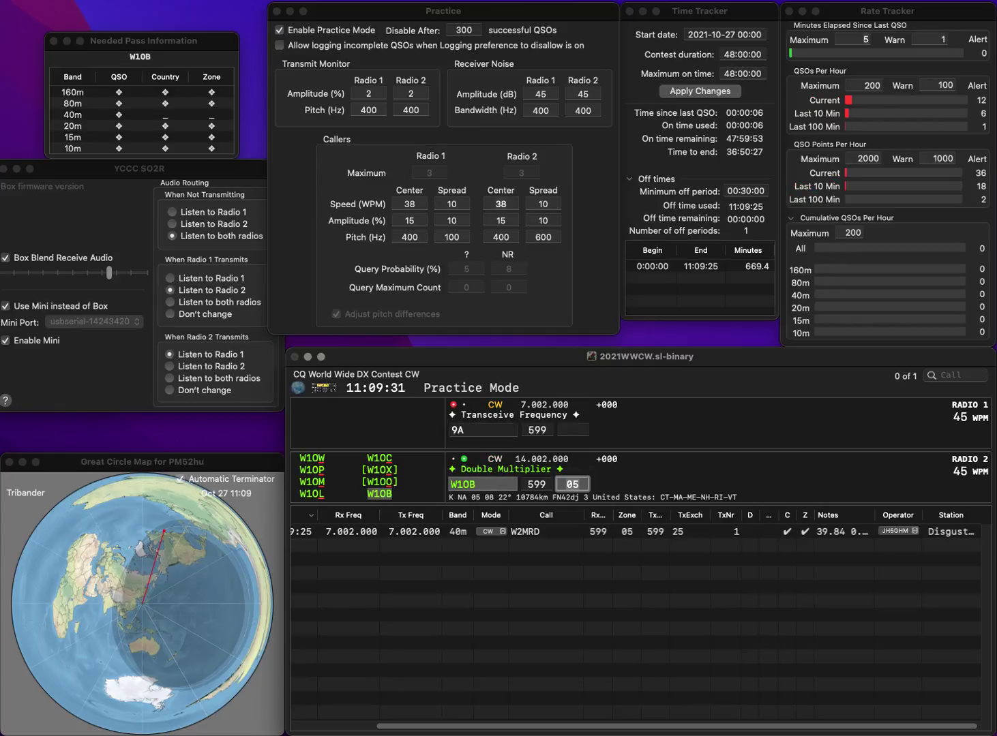
pyautogui.press('Return')
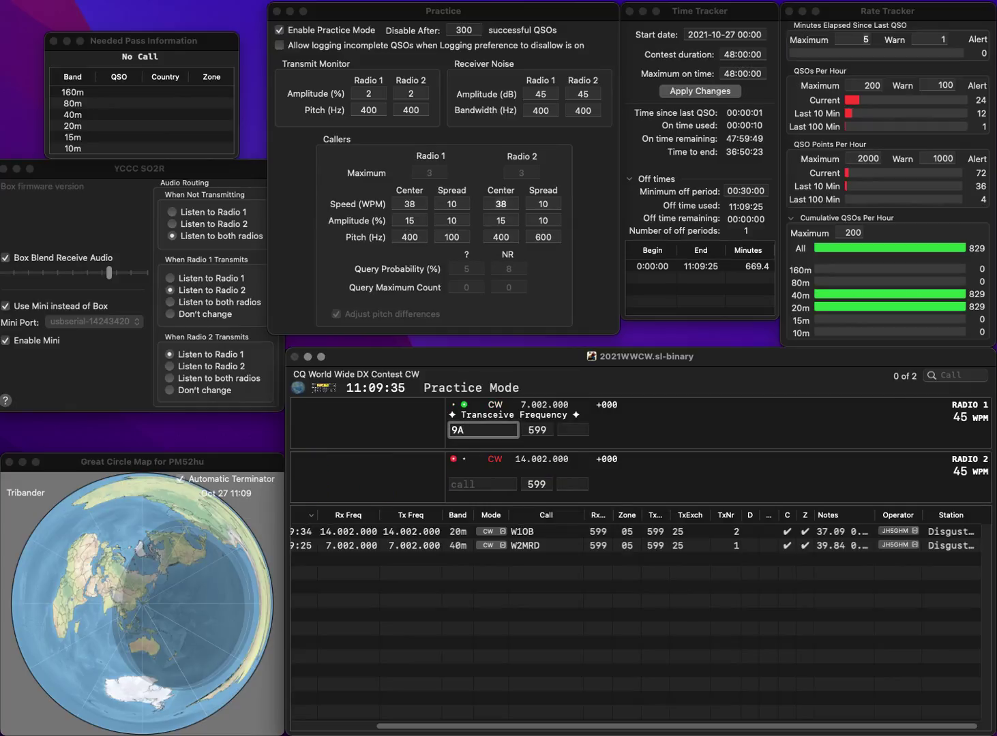
pyautogui.write('16')
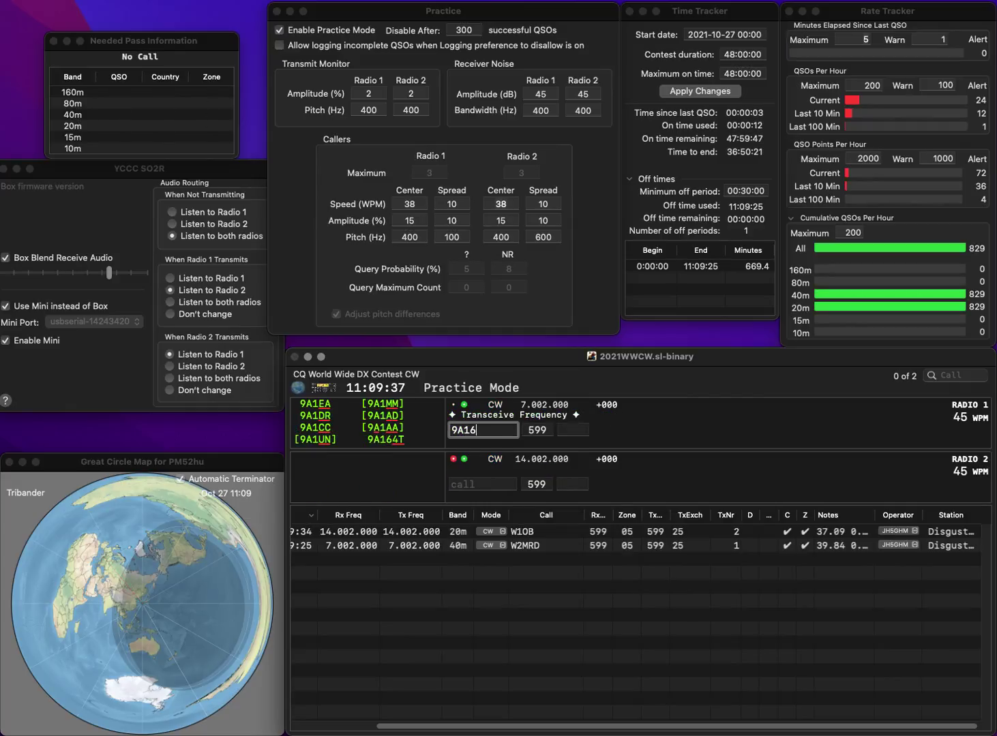
pyautogui.write('4T')
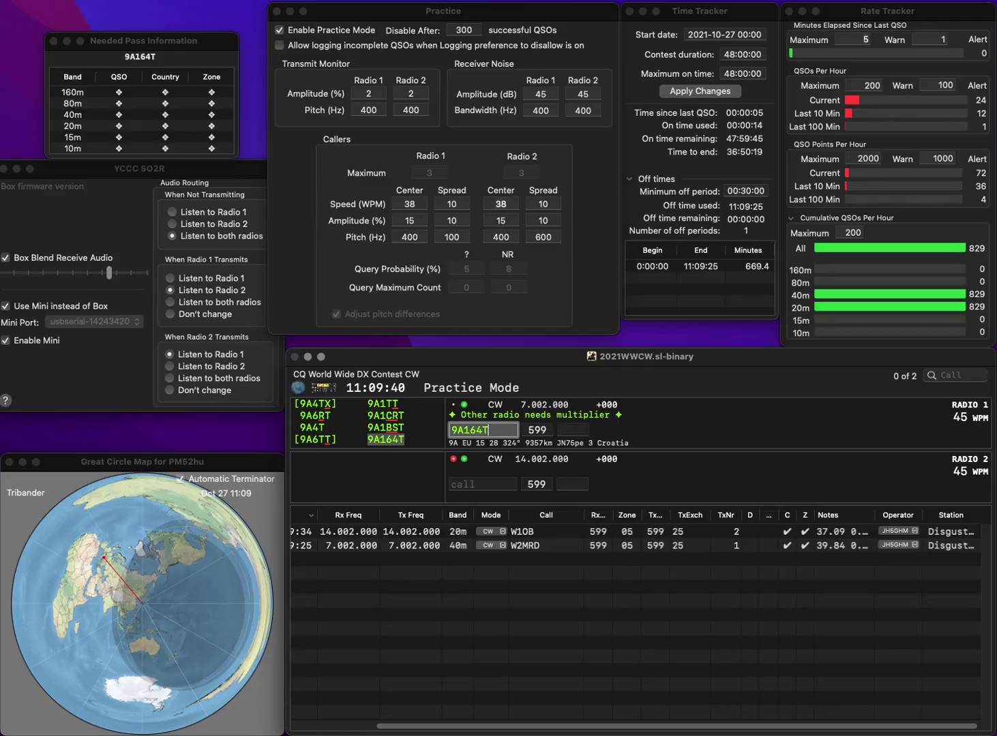
pyautogui.press('Return')
pyautogui.write('E27EKE')
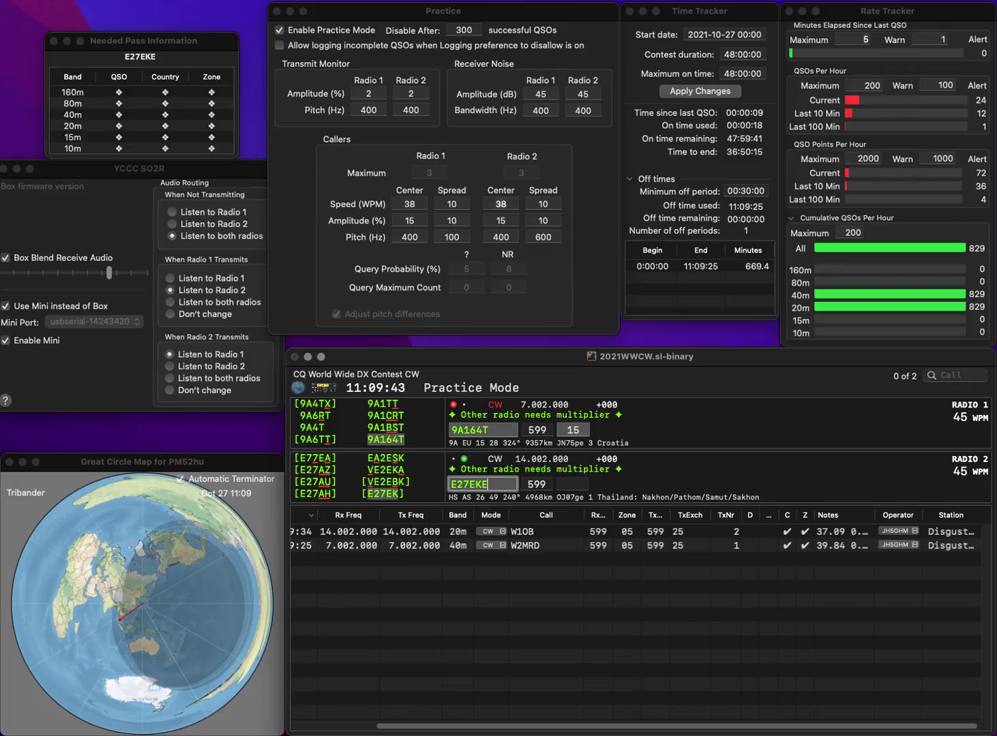
pyautogui.press('BackSpace')
pyautogui.press('Return')
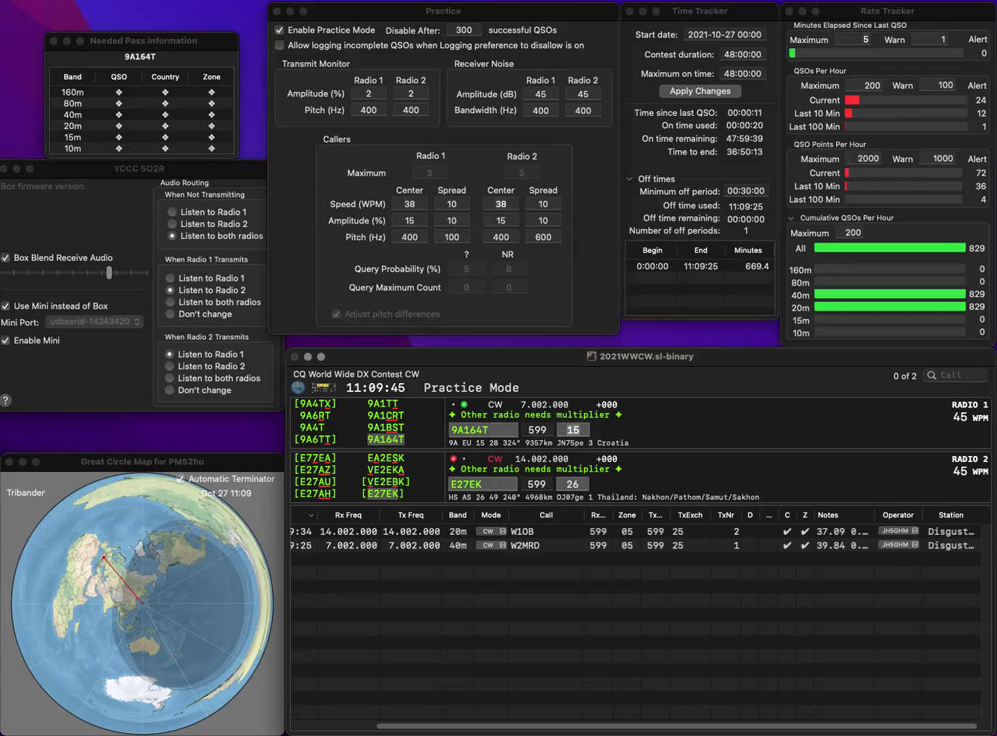
pyautogui.click(482, 484)
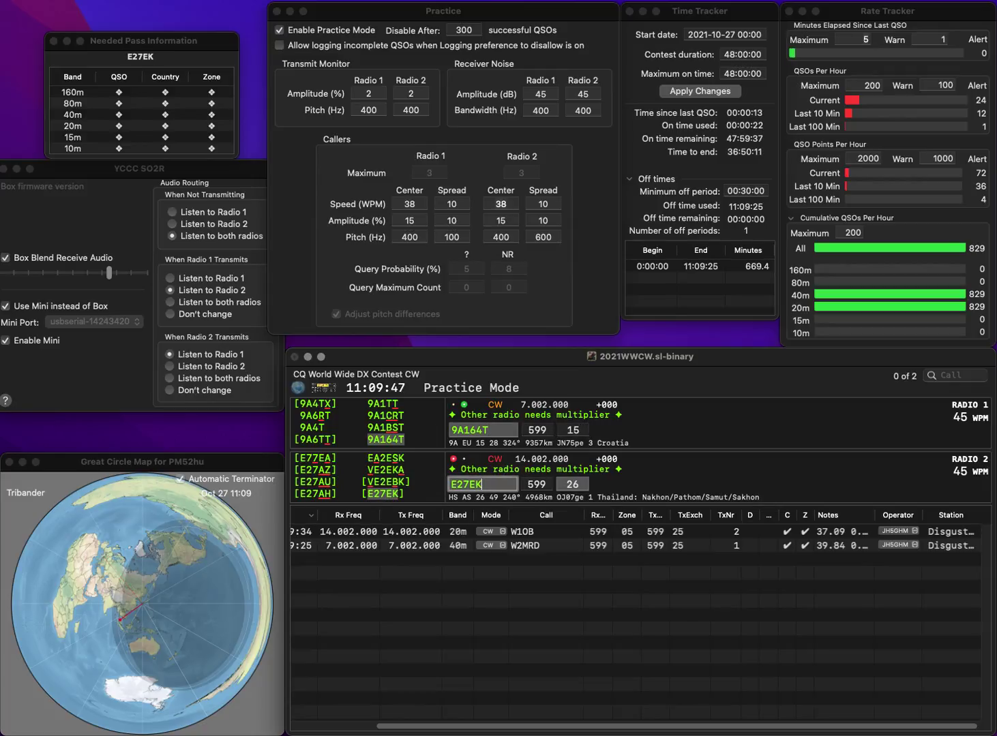
pyautogui.press('Tab')
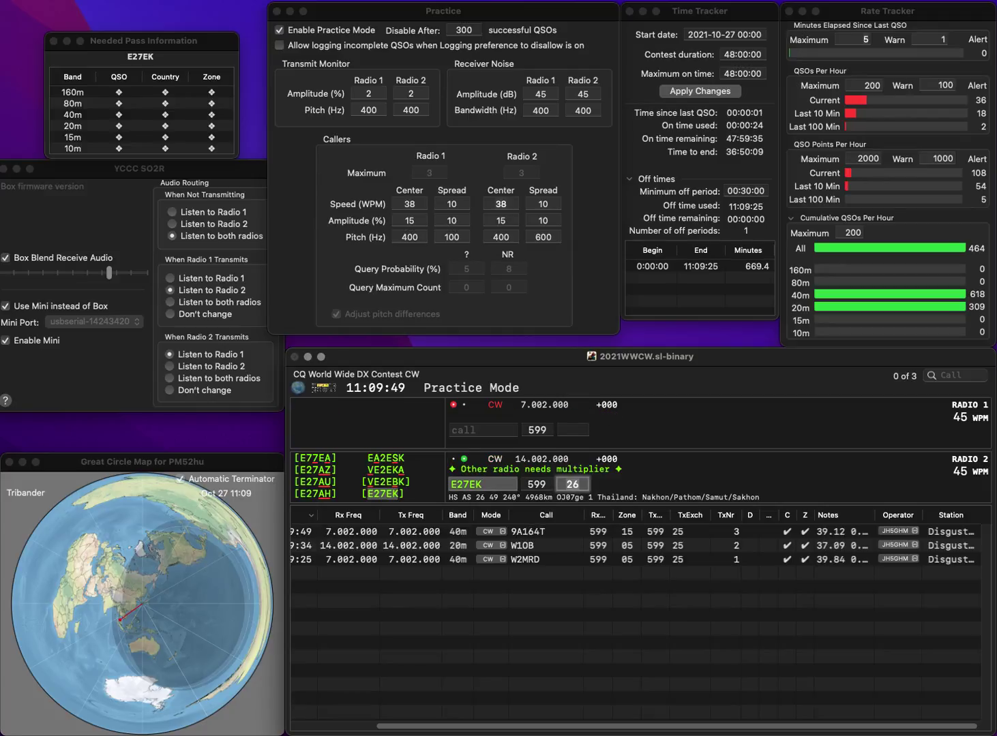
pyautogui.press('Return')
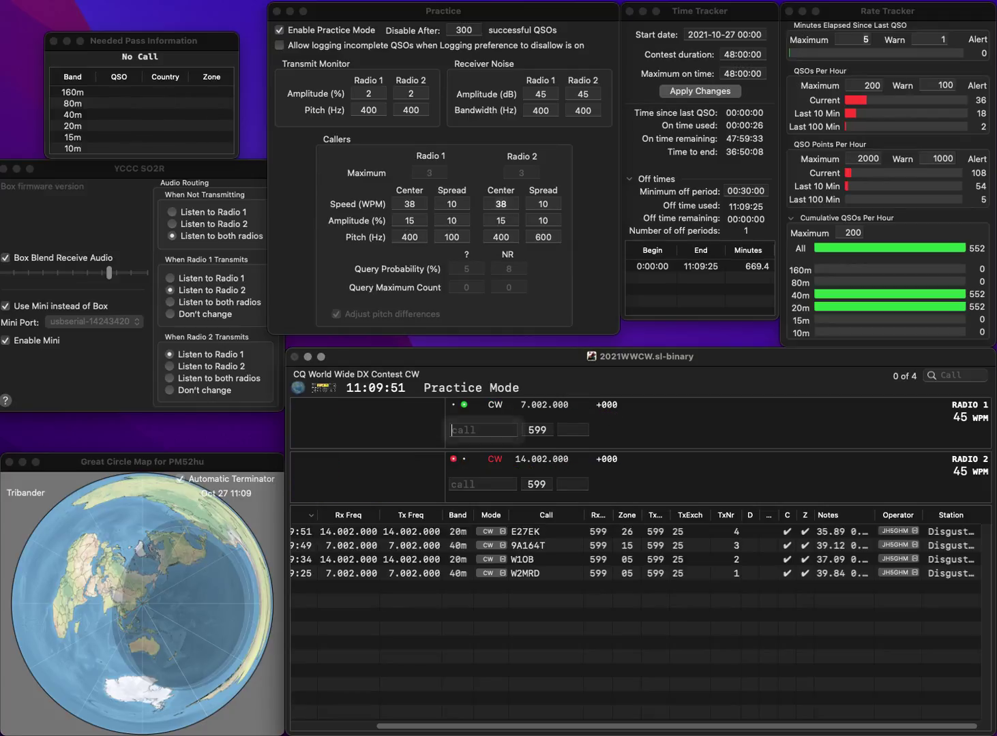
pyautogui.write('VE2PID')
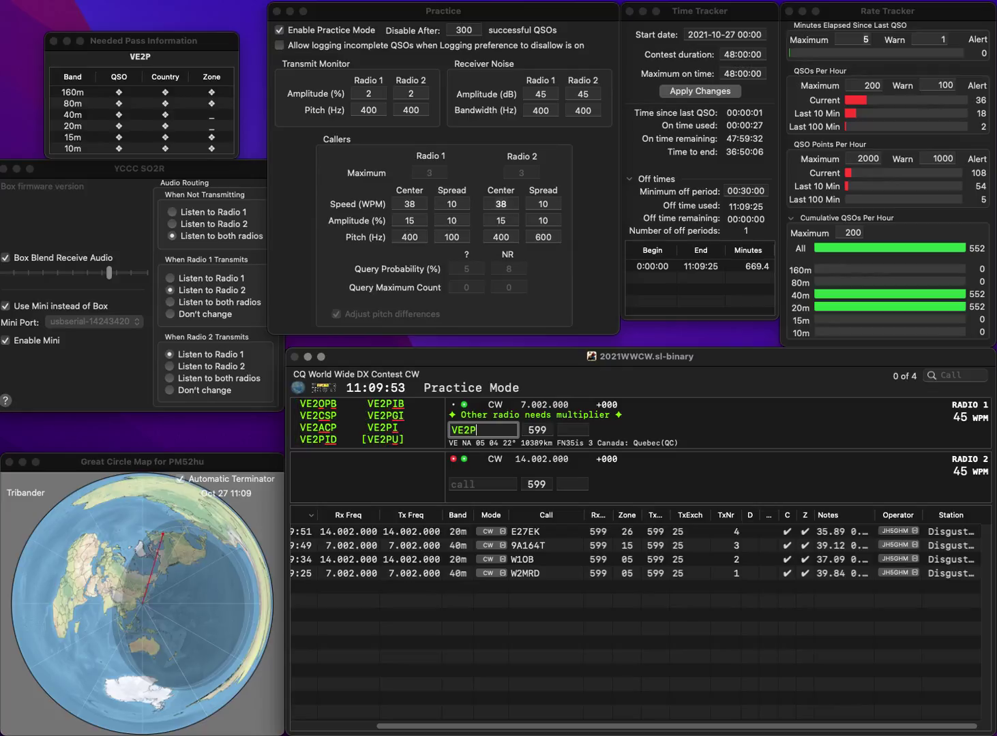
pyautogui.press('Return')
pyautogui.write('EA4R')
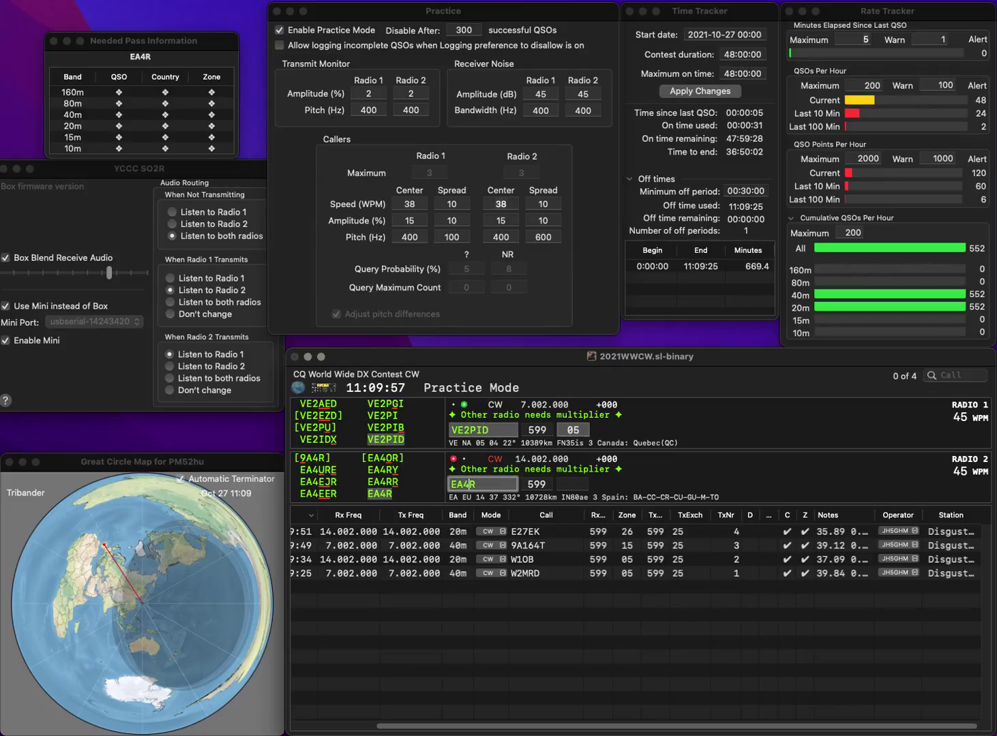
pyautogui.press('Return')
pyautogui.press('Return')
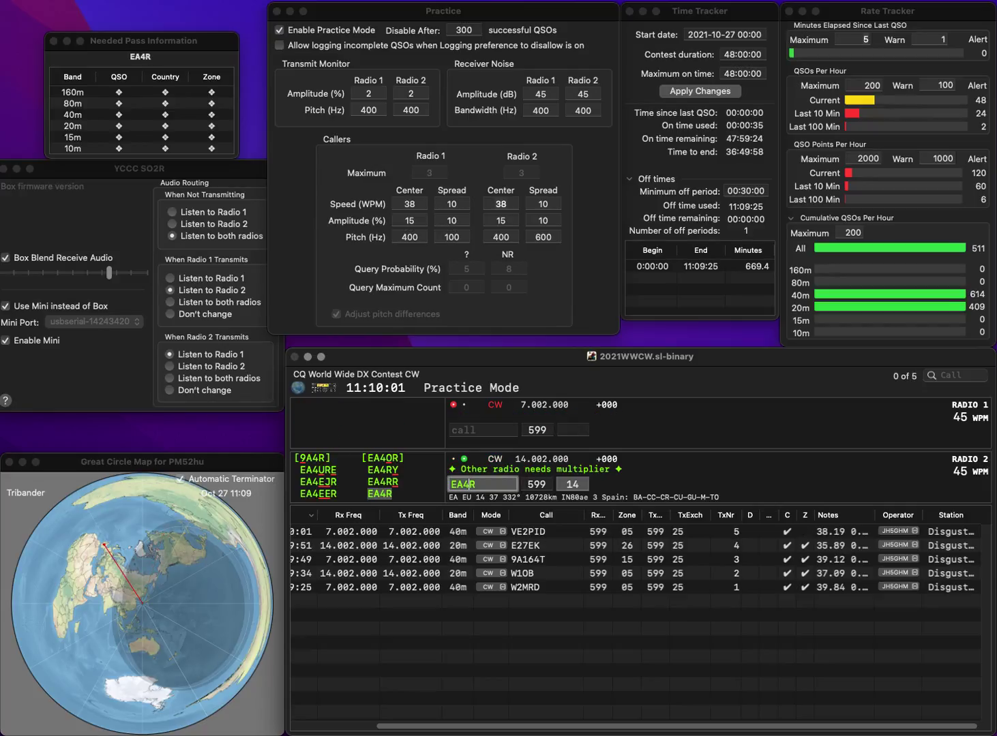
# - Correct the Radio 2 call to EA5R and log it, sending the partial call DG on Radio 1 meanwhile
pyautogui.press('BackSpace')
pyautogui.write('5')
pyautogui.press('Return')
pyautogui.write('DG')
pyautogui.press('Return')
pyautogui.press('Tab')
pyautogui.press('Return')
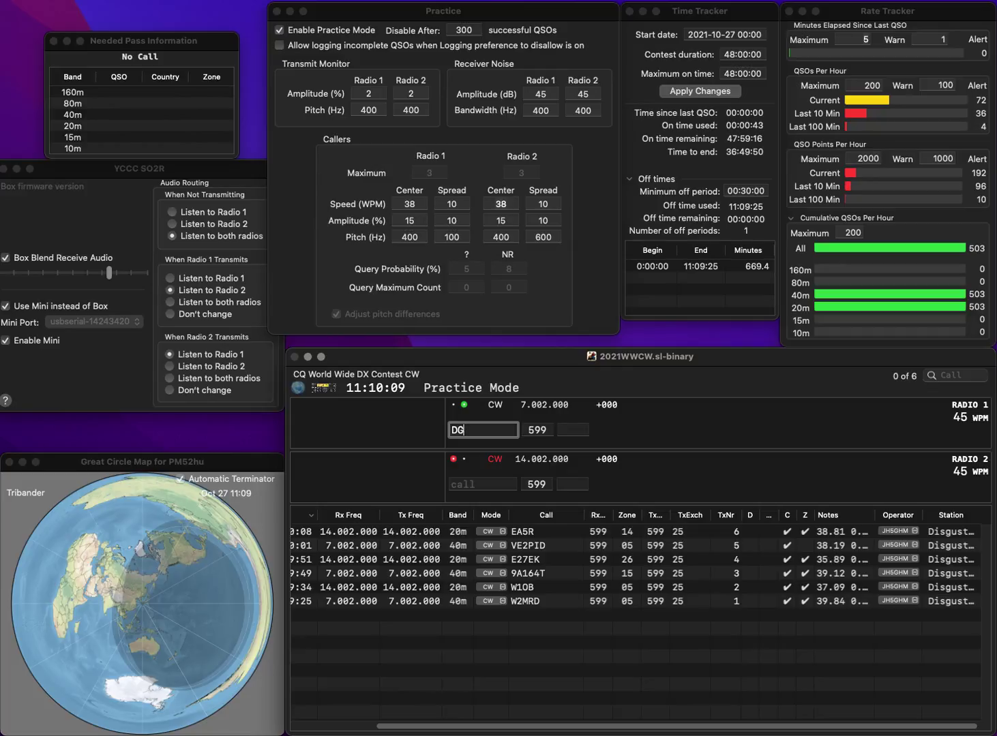
pyautogui.write('3ILY')
pyautogui.press('Home')
pyautogui.press('Delete')
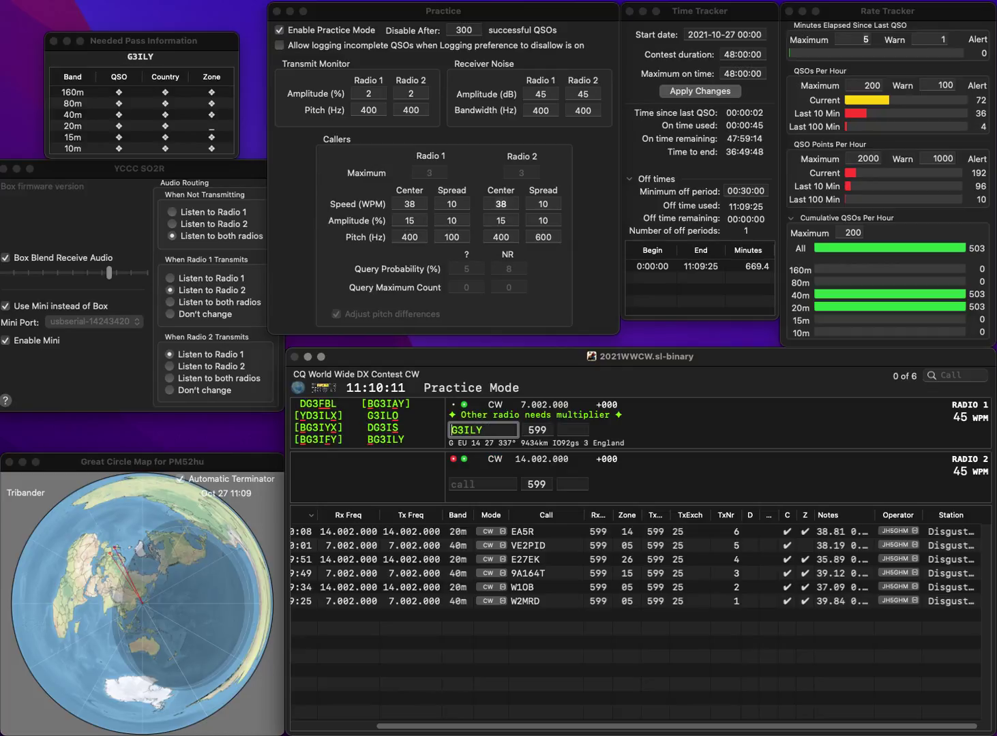
pyautogui.write('B')
pyautogui.press('Return')
pyautogui.write('R3WA')
pyautogui.press('Return')
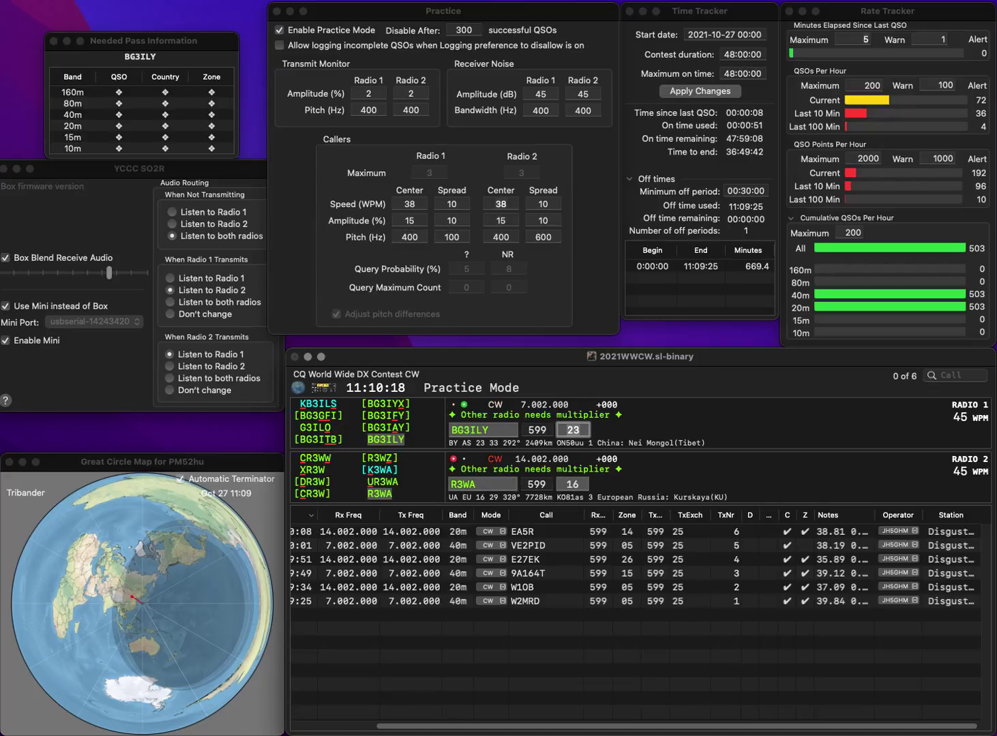
pyautogui.press('Return')
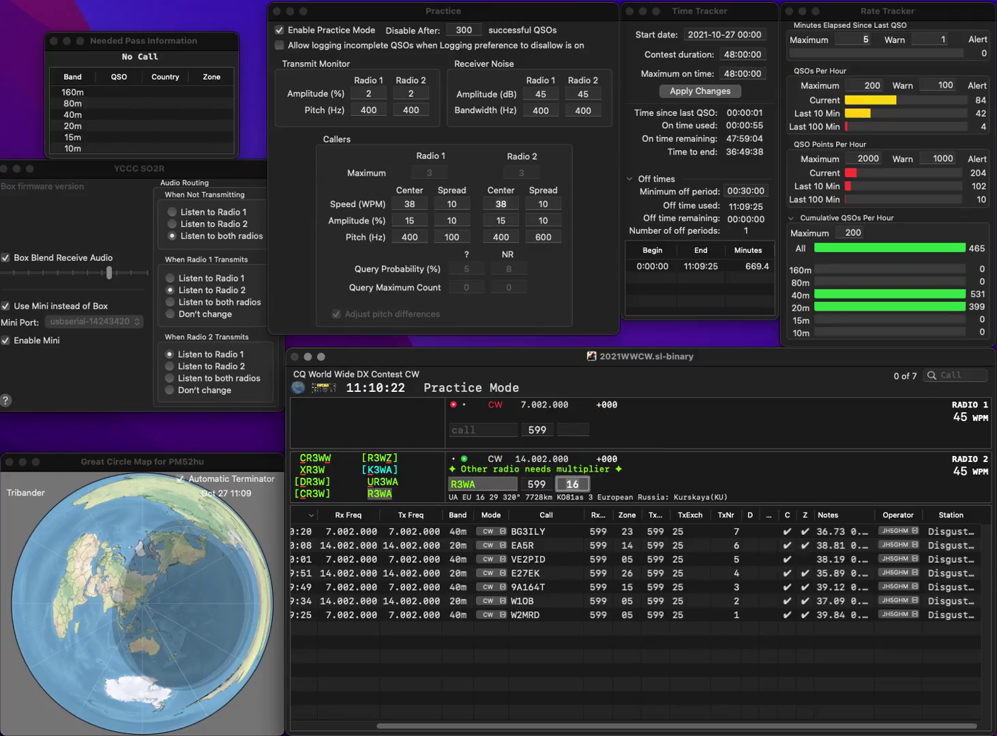
pyautogui.press('Return')
pyautogui.write('D7')
pyautogui.press('Return')
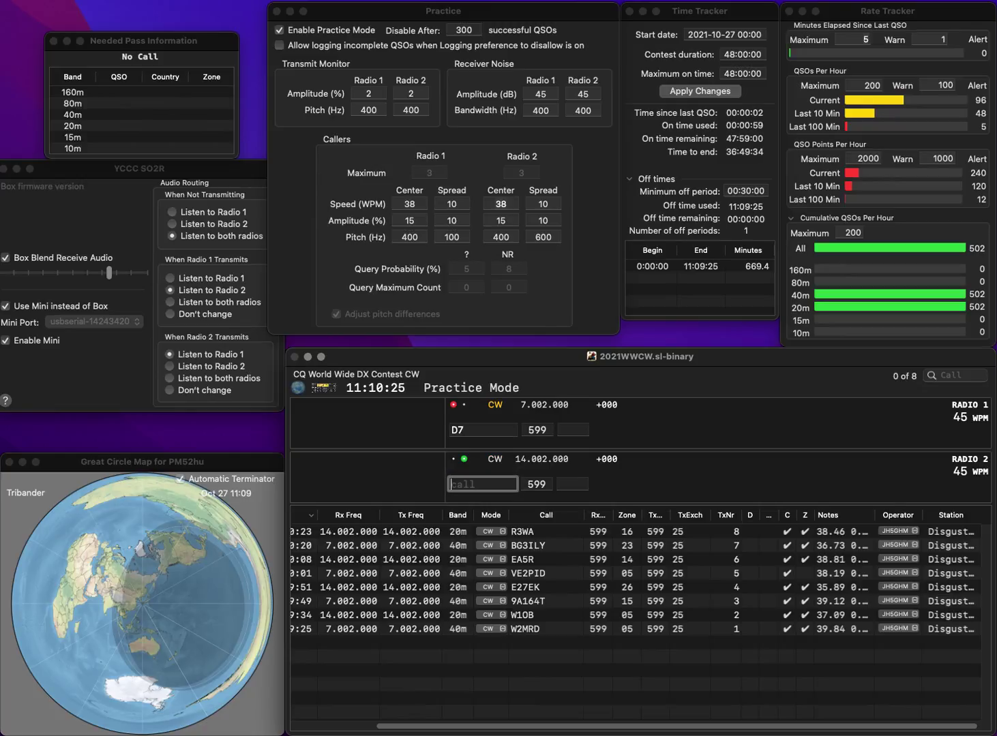
pyautogui.write('8')
pyautogui.press('Return')
pyautogui.write('K7ZS')
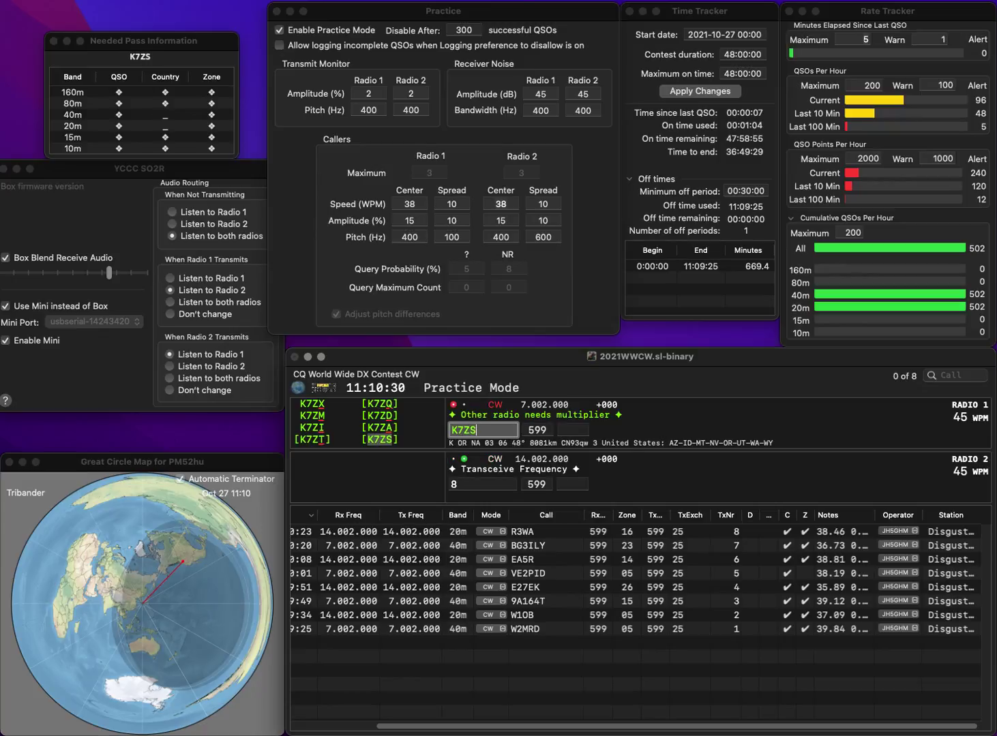
pyautogui.press('Return')
pyautogui.write('A')
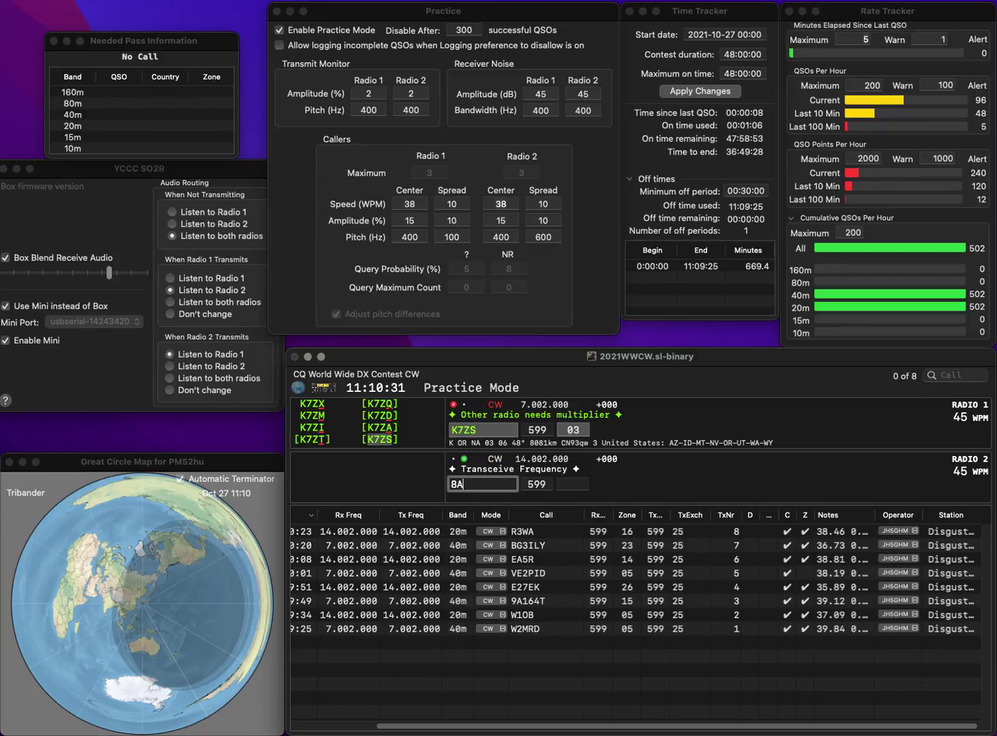
pyautogui.write('AE')
pyautogui.press('Home')
pyautogui.write('DL')
pyautogui.press('Return')
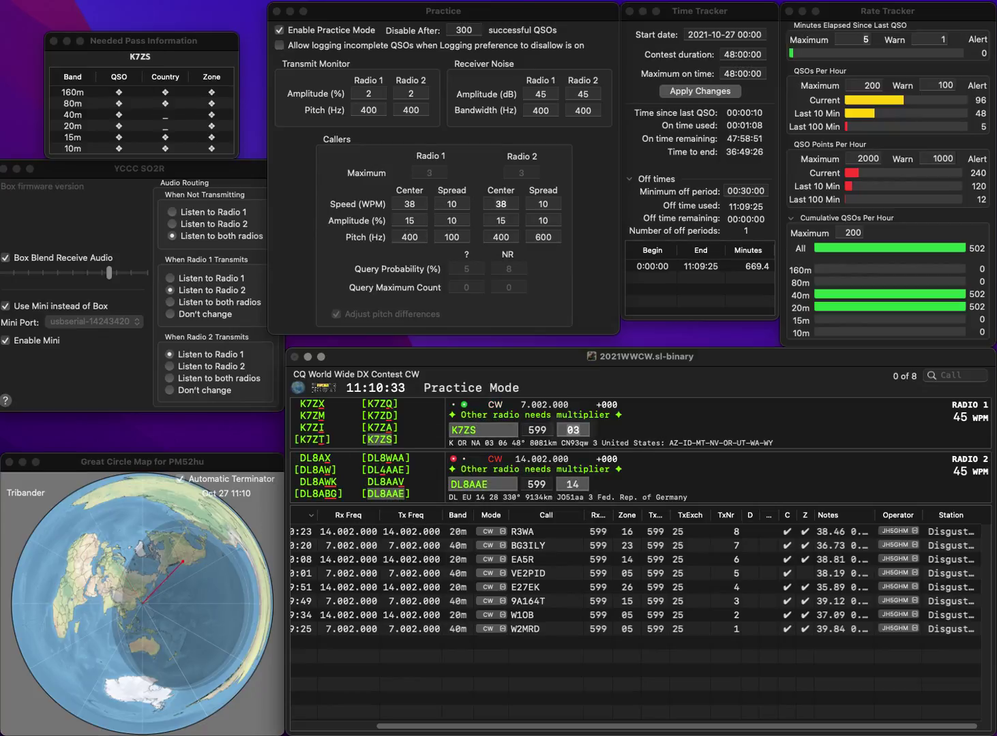
pyautogui.press('Return')
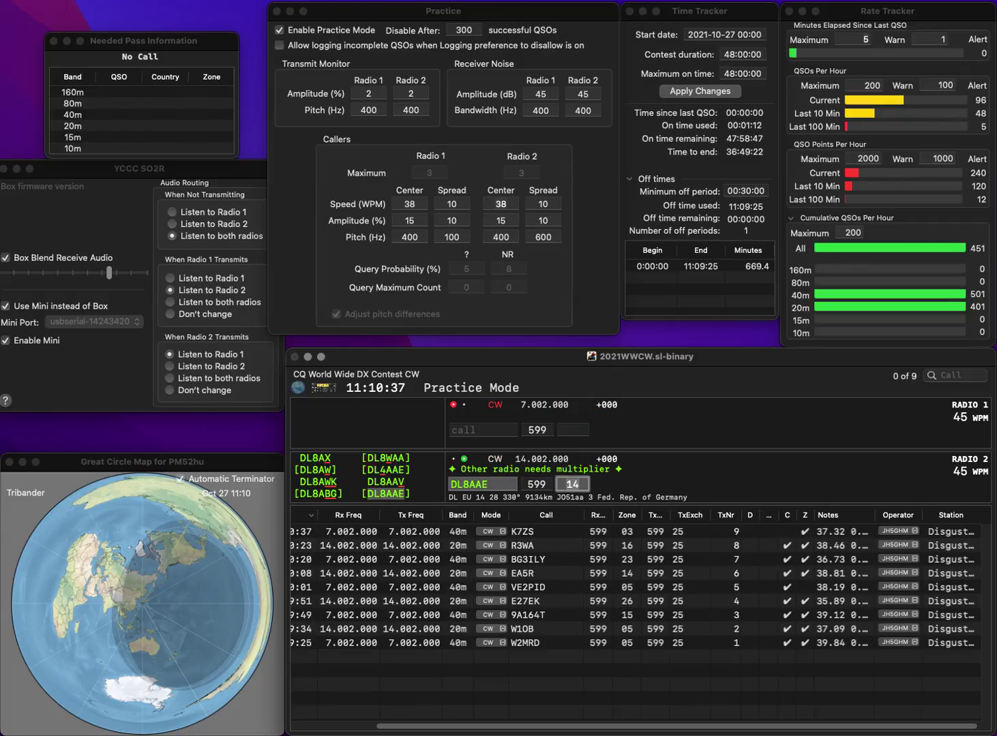
pyautogui.press('Return')
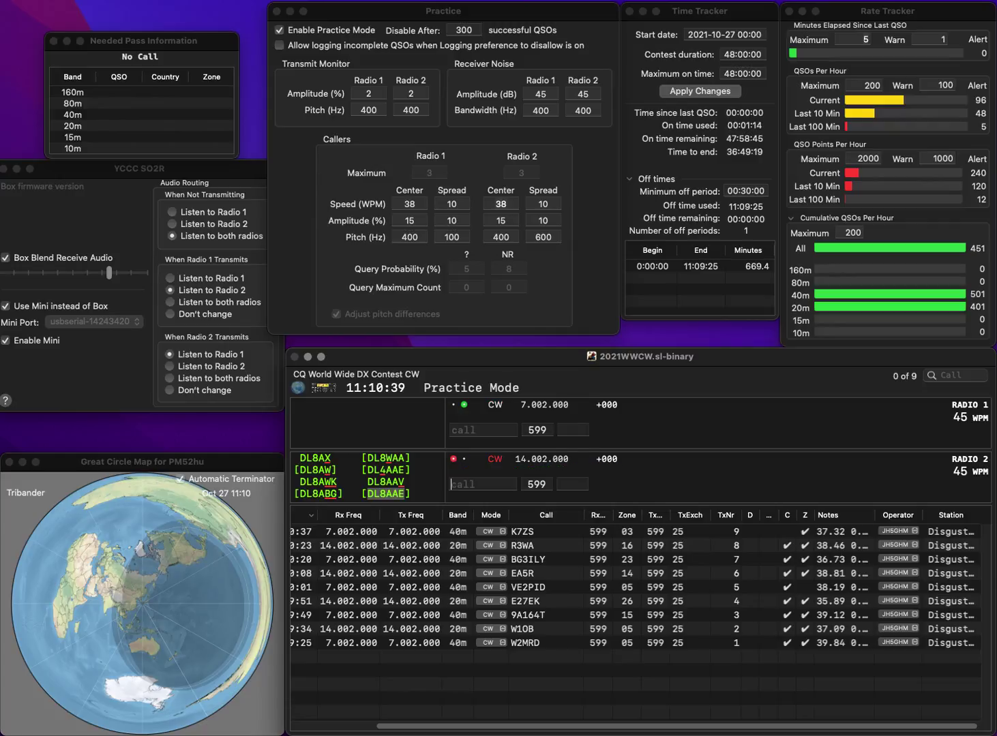
pyautogui.write('N5ZO')
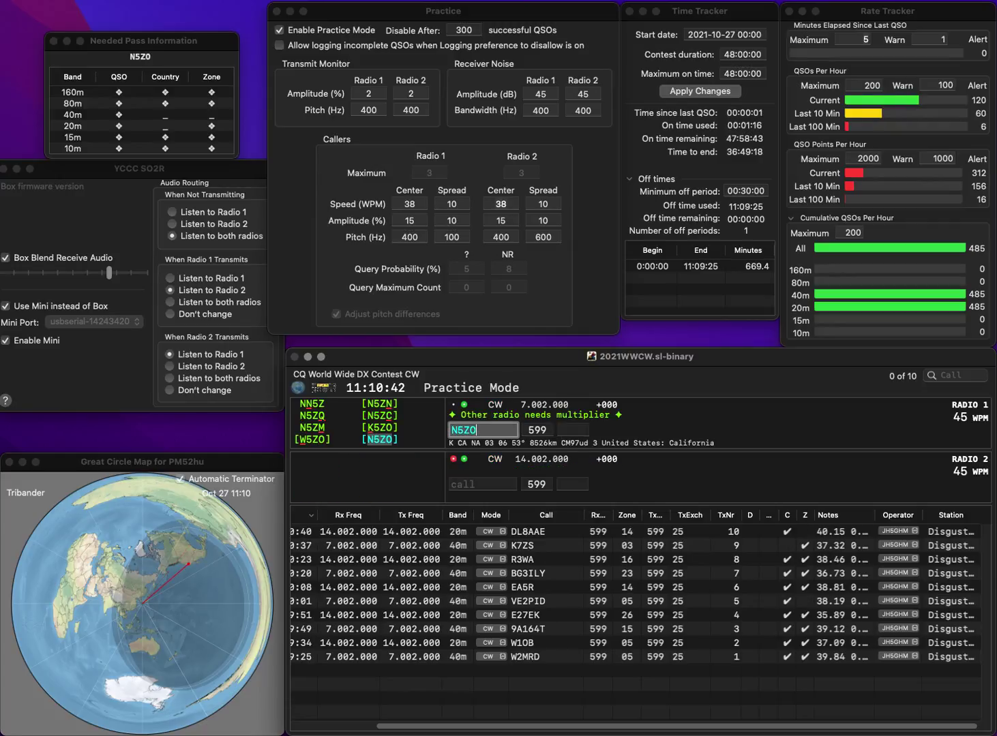
pyautogui.press('Return')
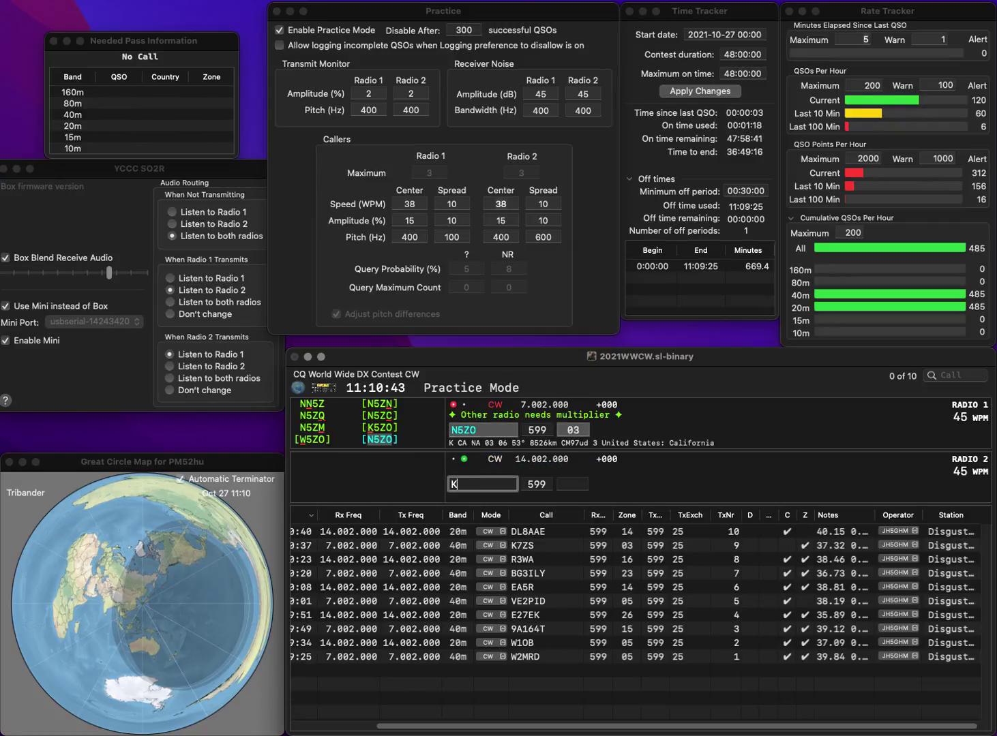
pyautogui.write('KD1BA')
pyautogui.press('Return')
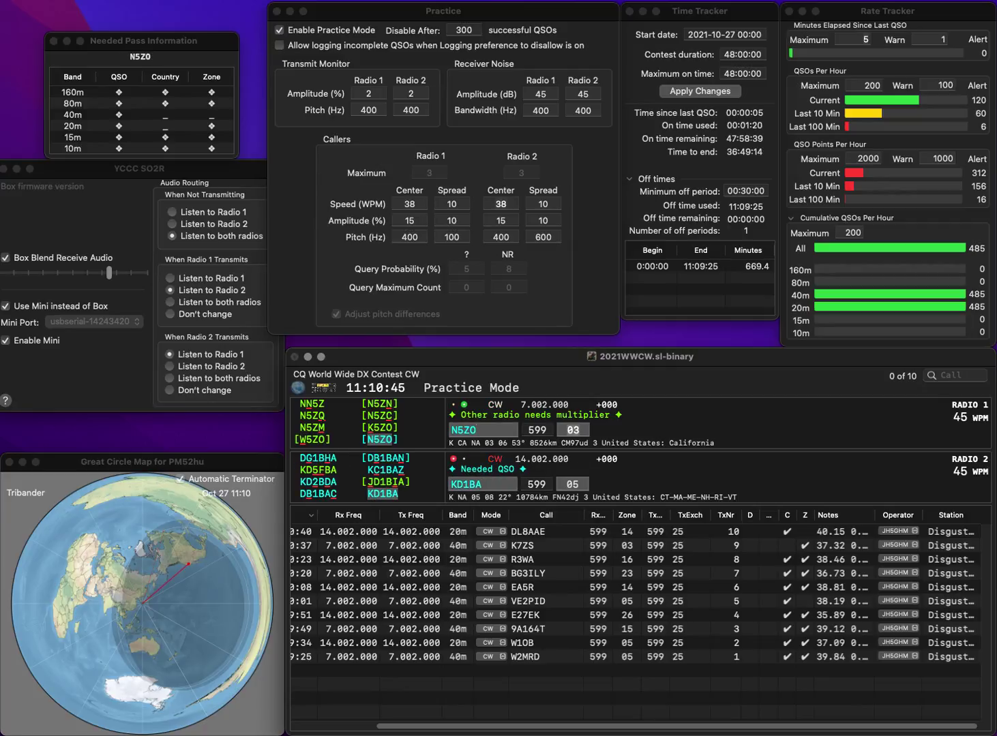
pyautogui.press('Return')
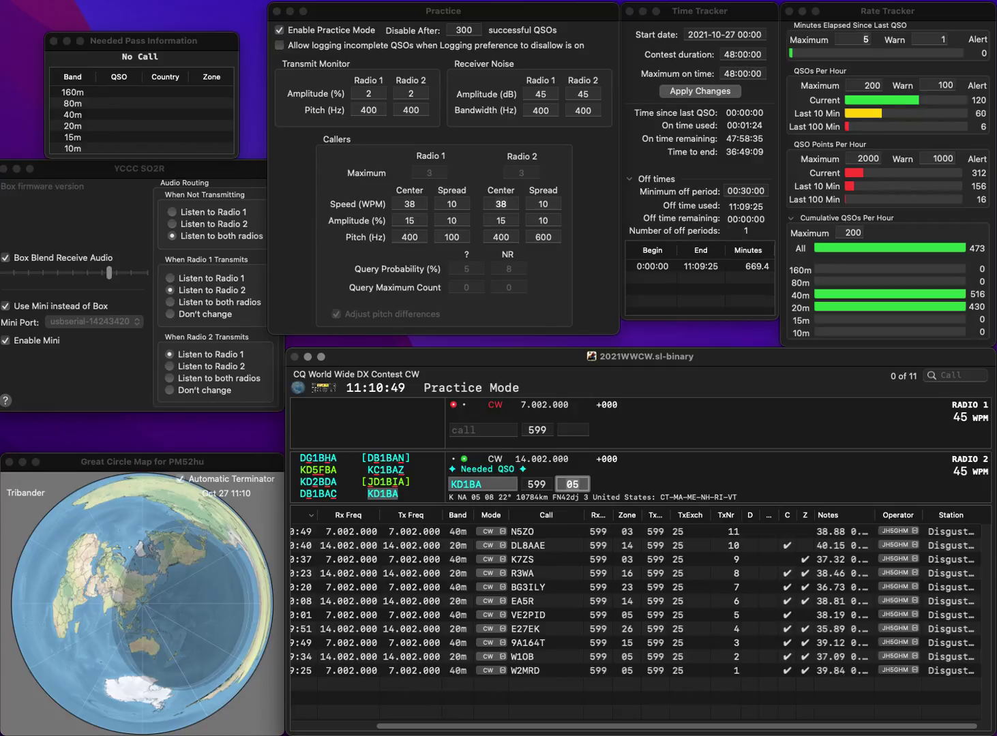
pyautogui.press('Return')
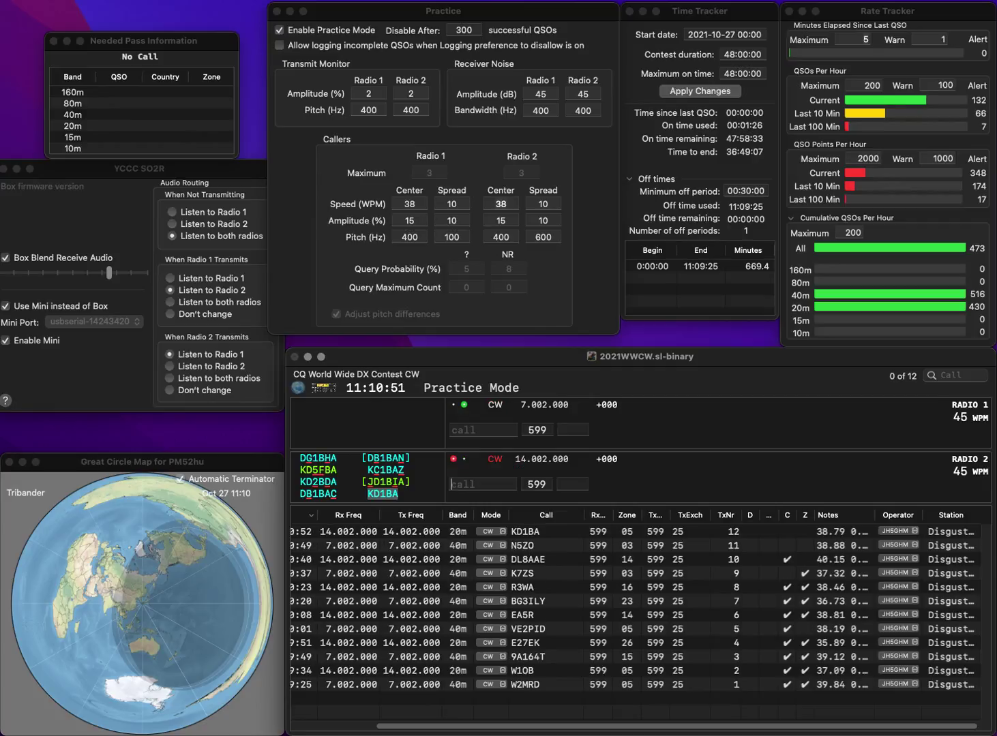
# - Send the partial call 2FK on Radio 1 and answer W8TM on Radio 2
pyautogui.write('2FK')
pyautogui.press('Return')
pyautogui.write('8')
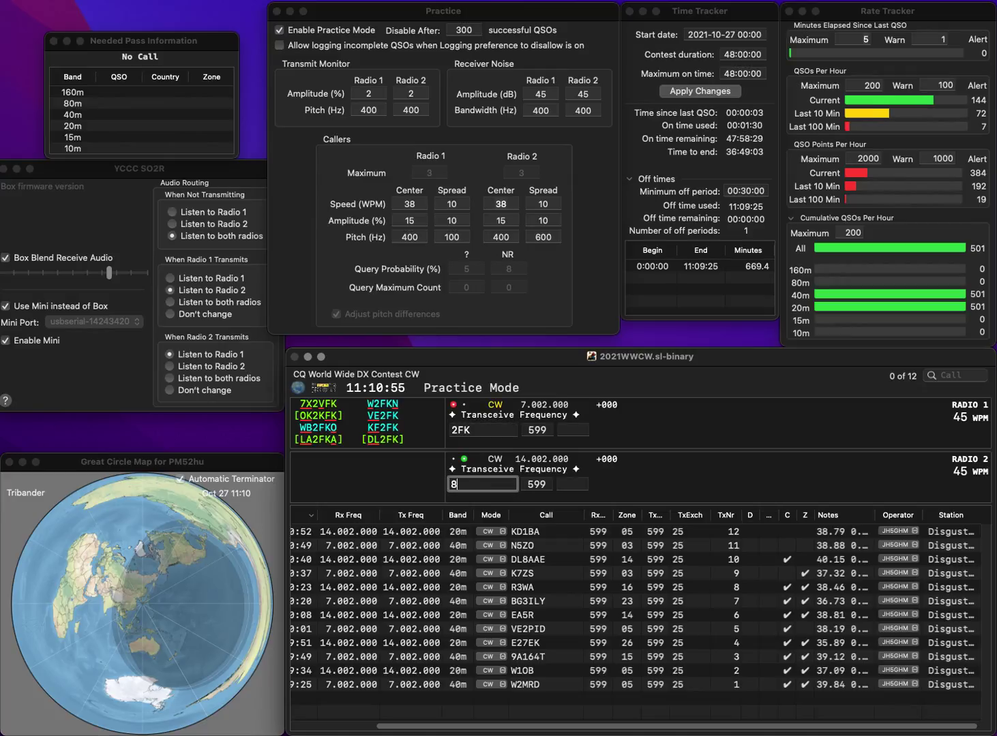
pyautogui.write('TMW')
pyautogui.press('Return')
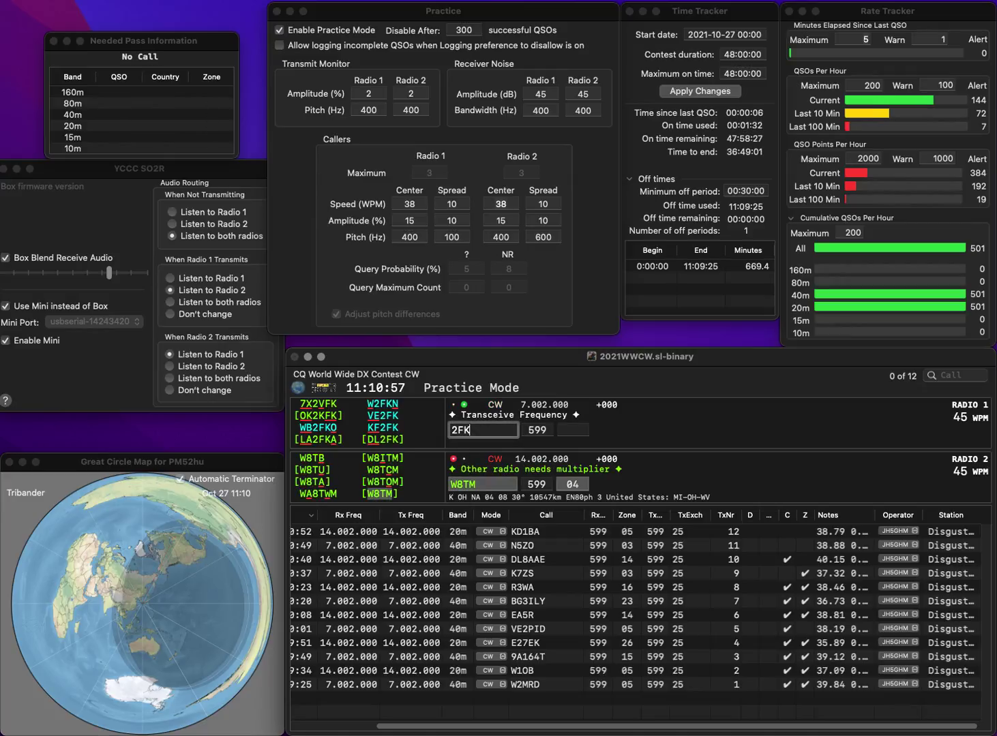
# - Complete the Radio 1 call as DL2FK and log the W8TM and DL2FK contacts
pyautogui.write('DL')
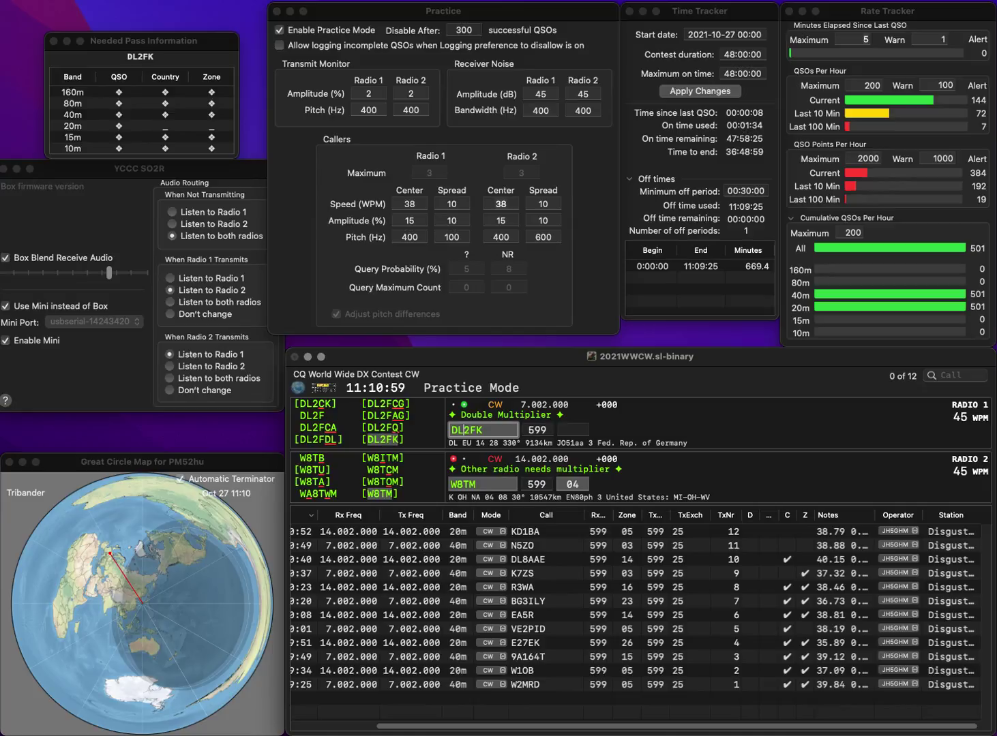
pyautogui.press('Return')
pyautogui.press('space')
pyautogui.press('Return')
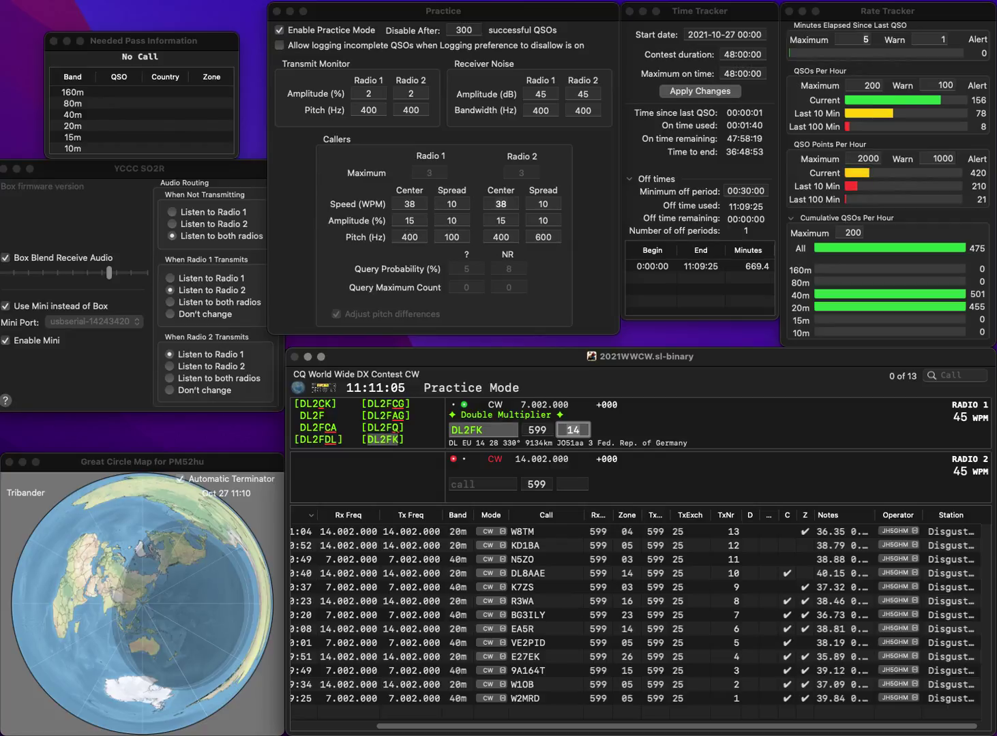
pyautogui.press('Return')
pyautogui.write('RA')
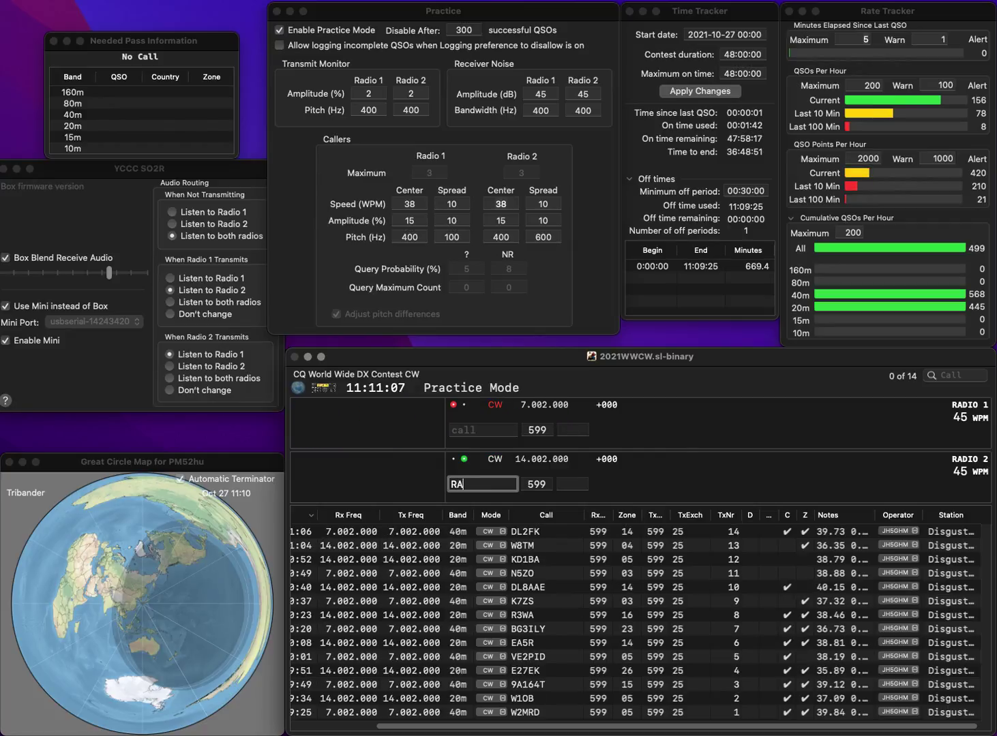
pyautogui.press('Return')
pyautogui.write('WA1D')
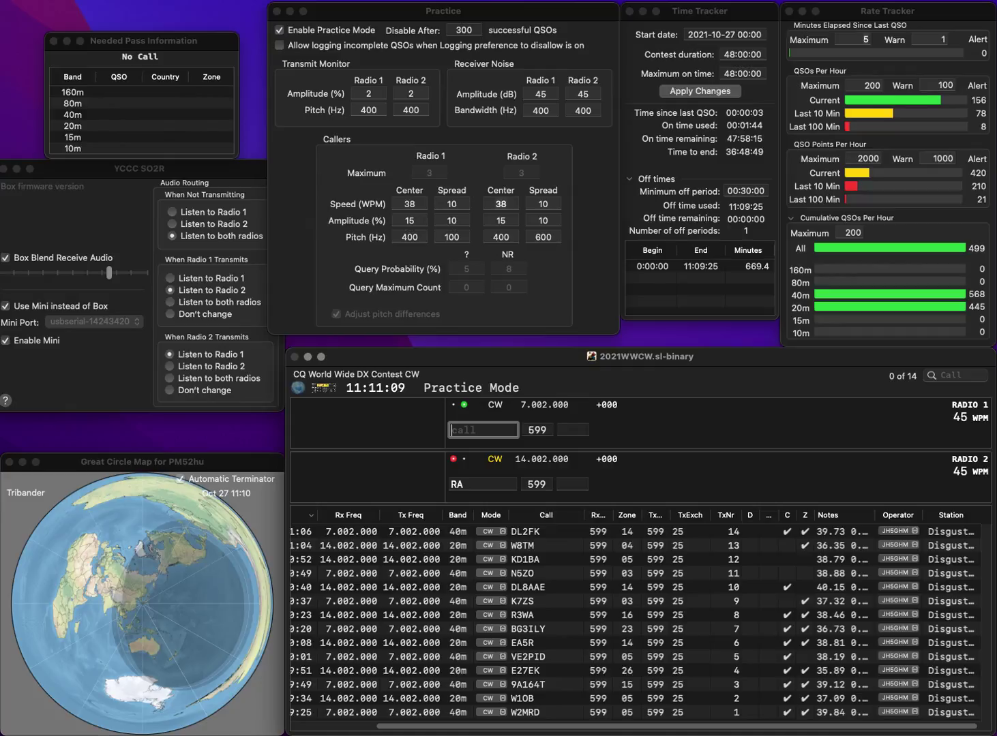
pyautogui.write('RQ')
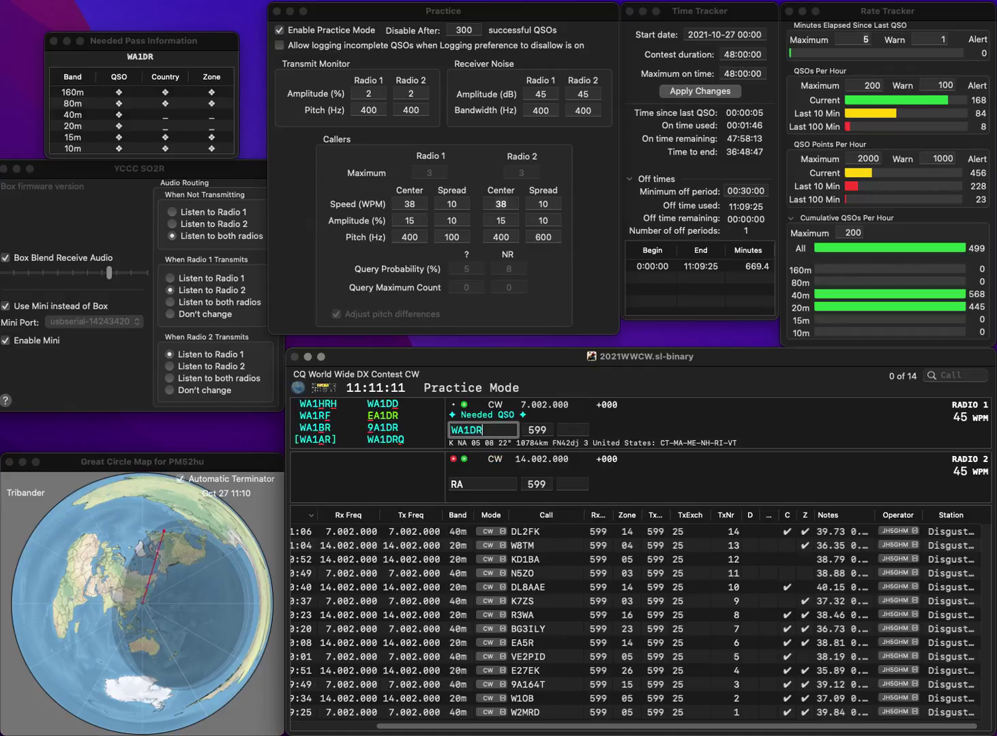
pyautogui.press('Return')
pyautogui.write('RA4PQ')
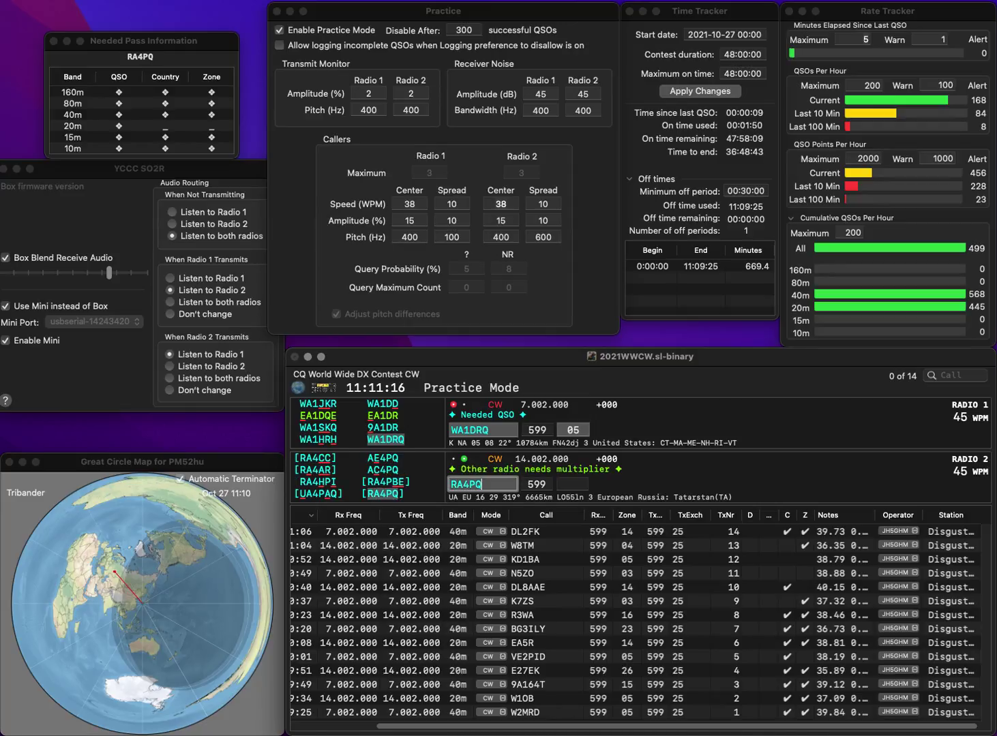
pyautogui.press('Return')
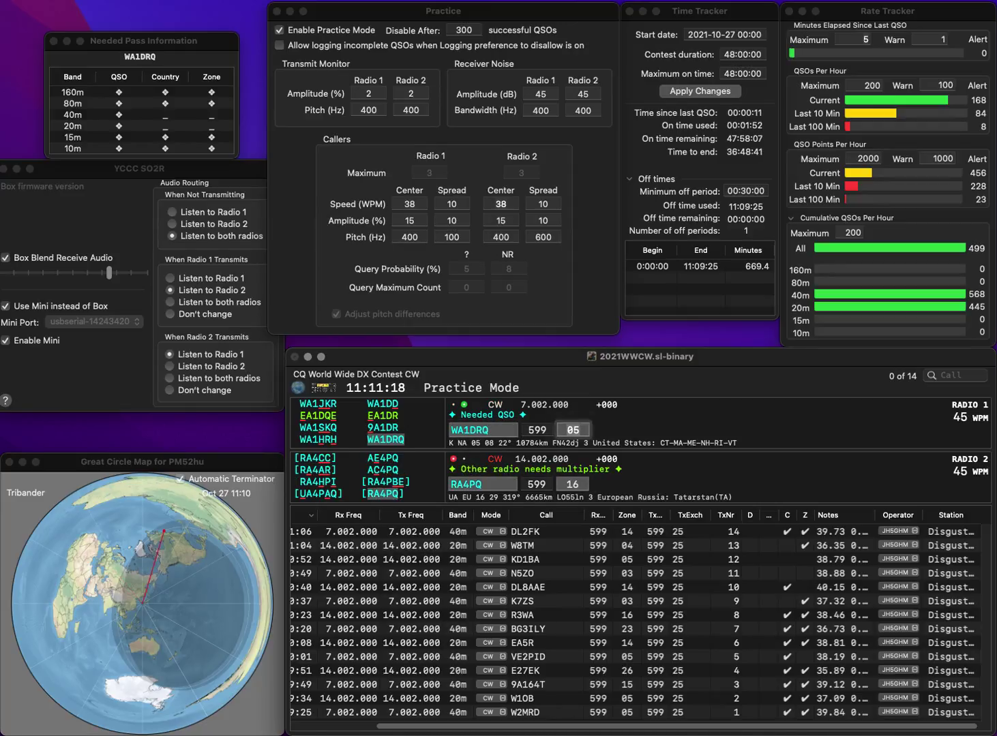
pyautogui.press('Return')
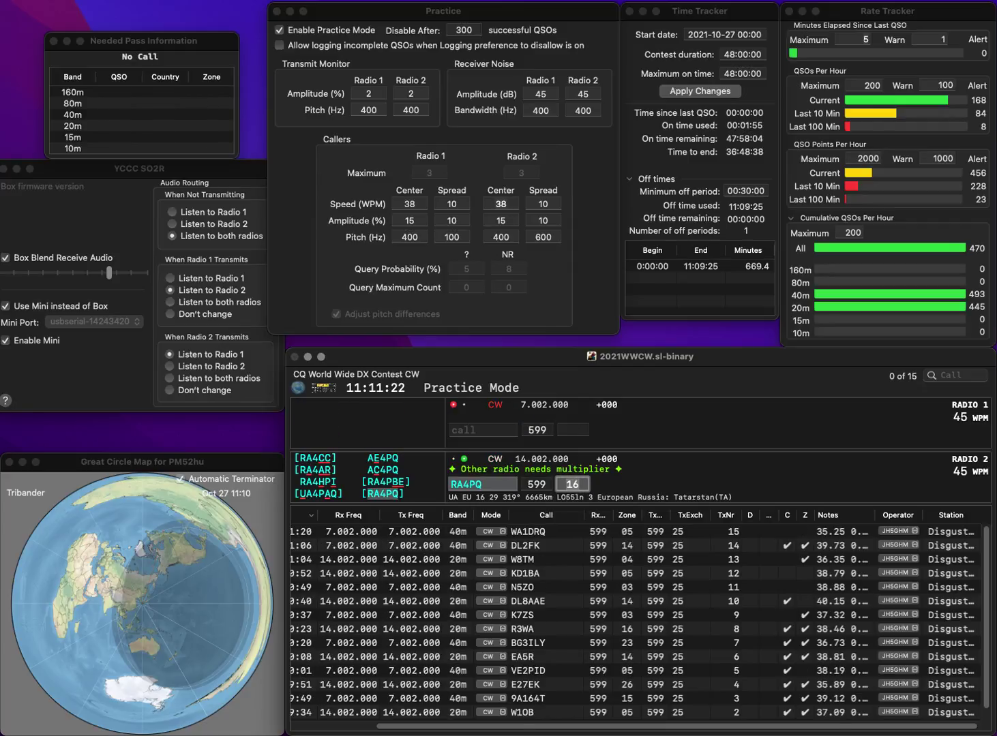
pyautogui.press('Return')
# - Answer UT6MCU on Radio 1 and AB4EJ on Radio 2, and log both contacts
pyautogui.write('UT6MCU')
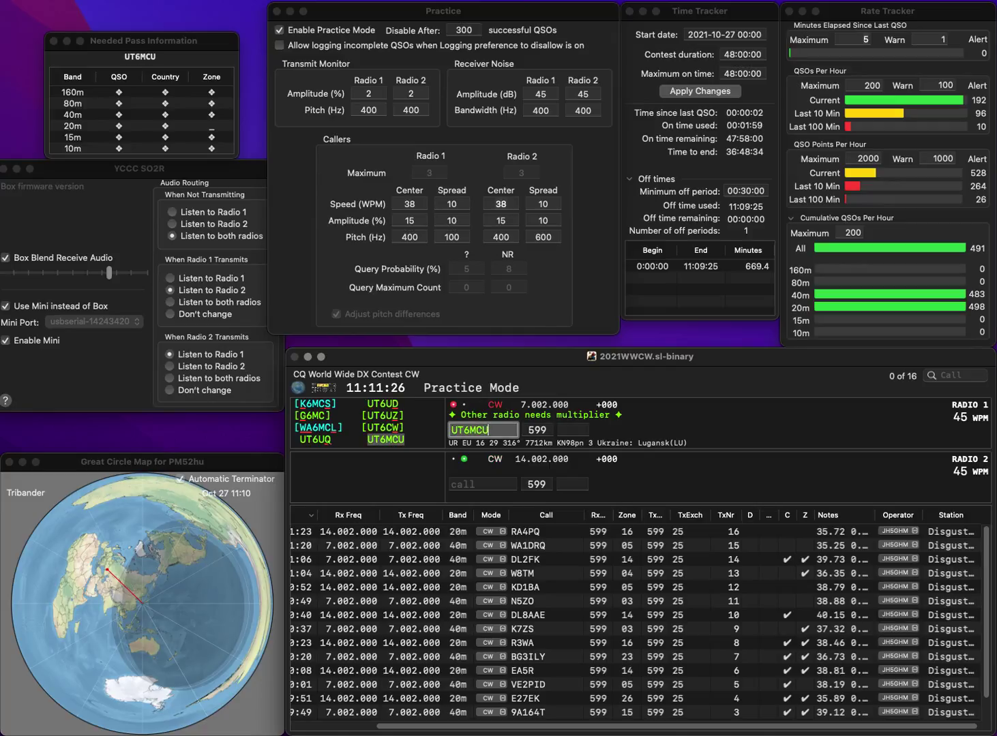
pyautogui.press('Return')
pyautogui.write('B4EJ')
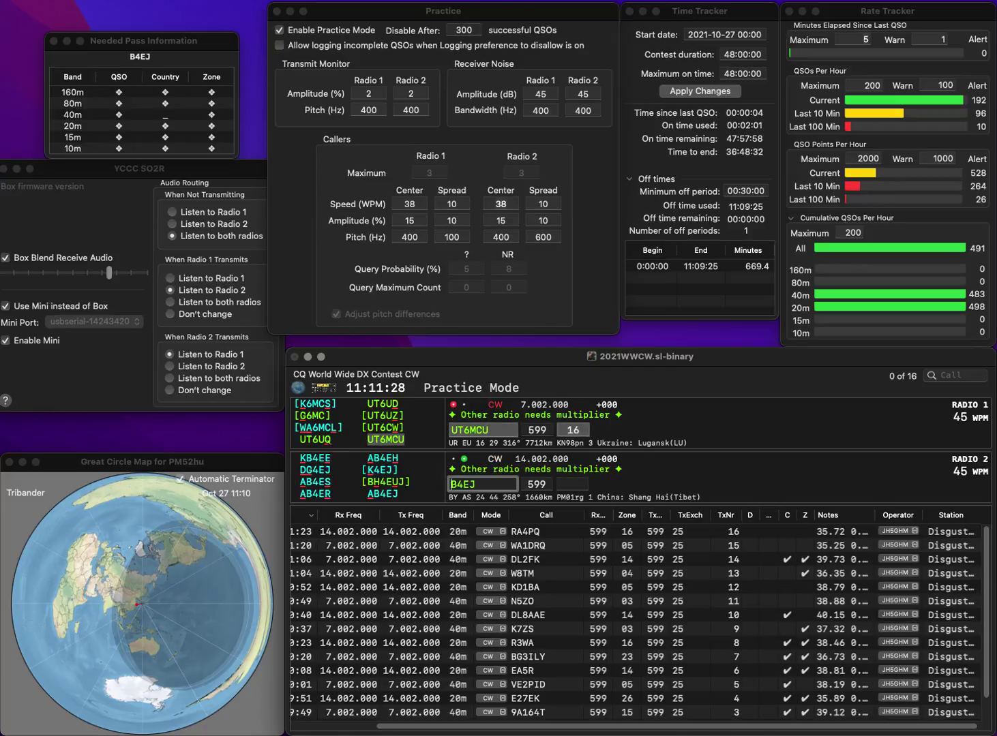
pyautogui.press('Home')
pyautogui.write('A')
pyautogui.press('Return')
pyautogui.press('Tab')
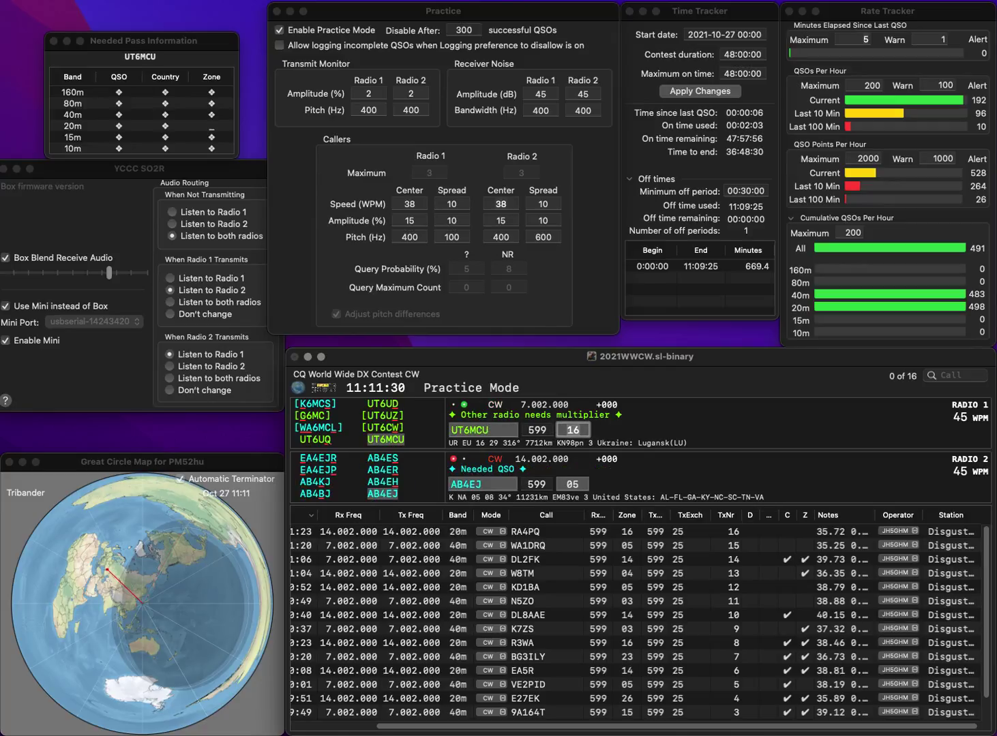
pyautogui.press('Return')
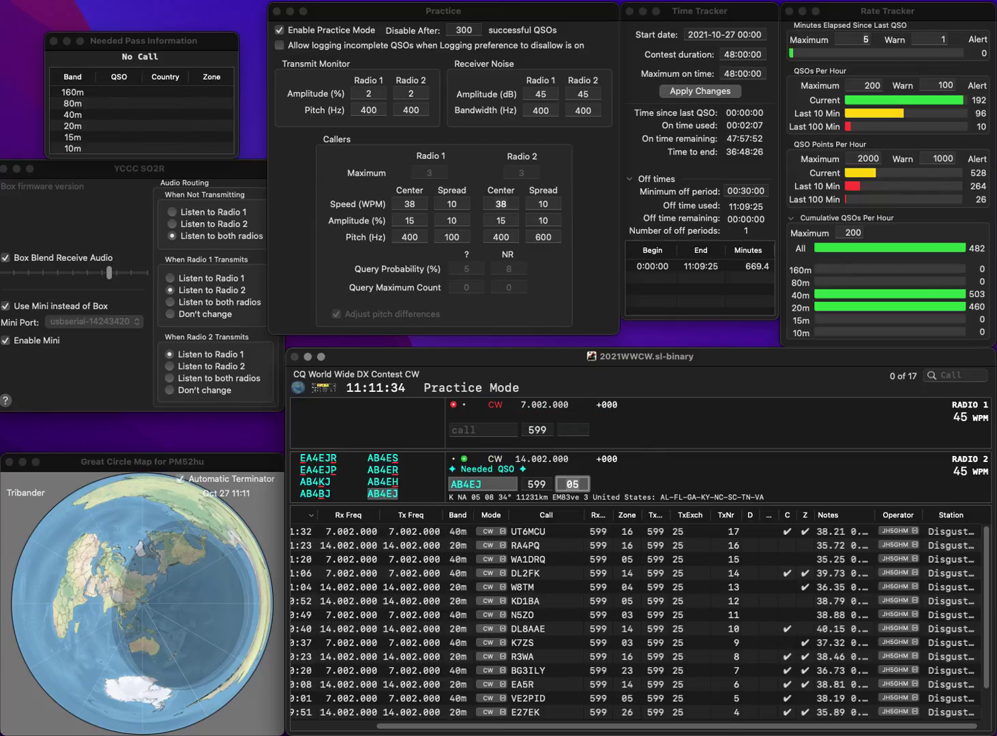
pyautogui.press('Return')
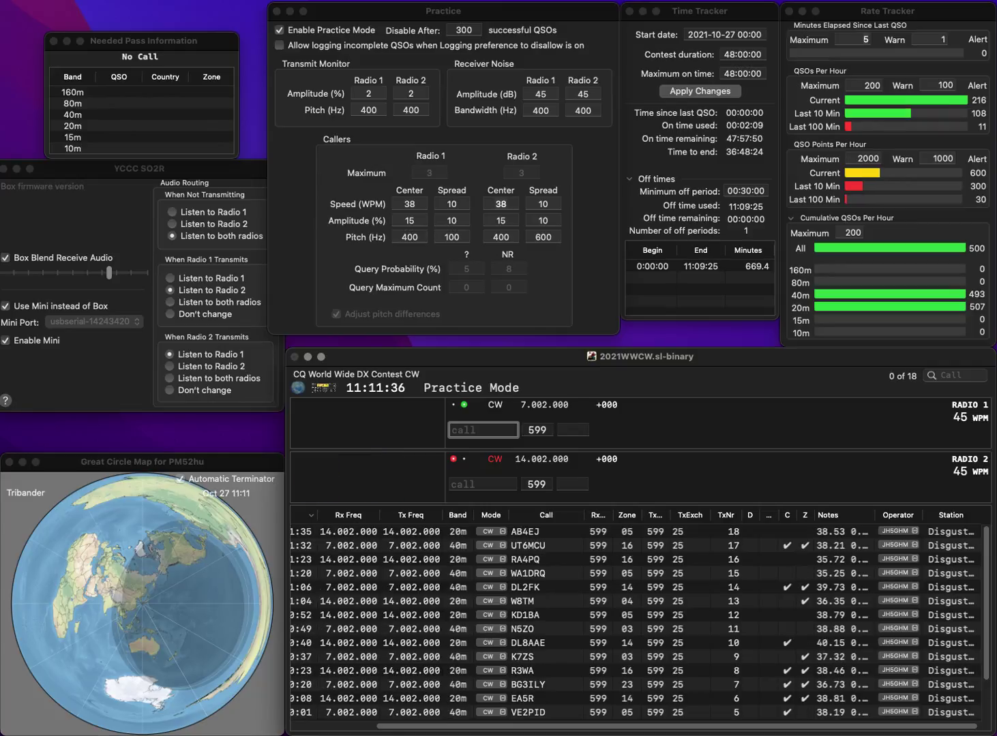
# - Send the partial calls 7JW on Radio 1 and XTR on Radio 2
pyautogui.write('7J')
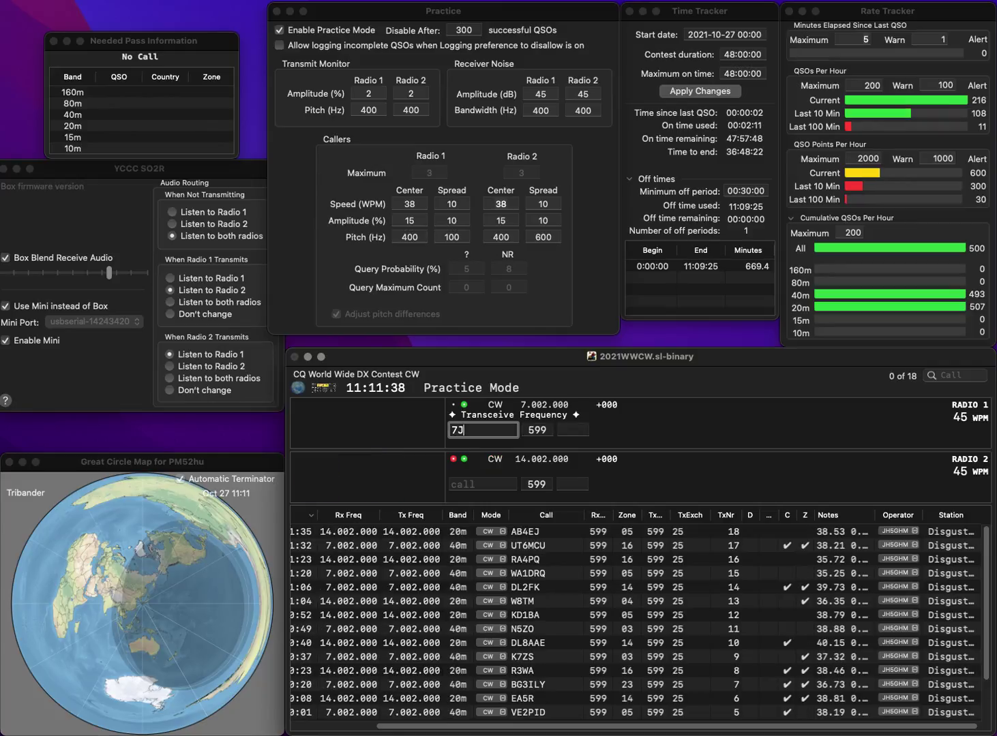
pyautogui.write('W')
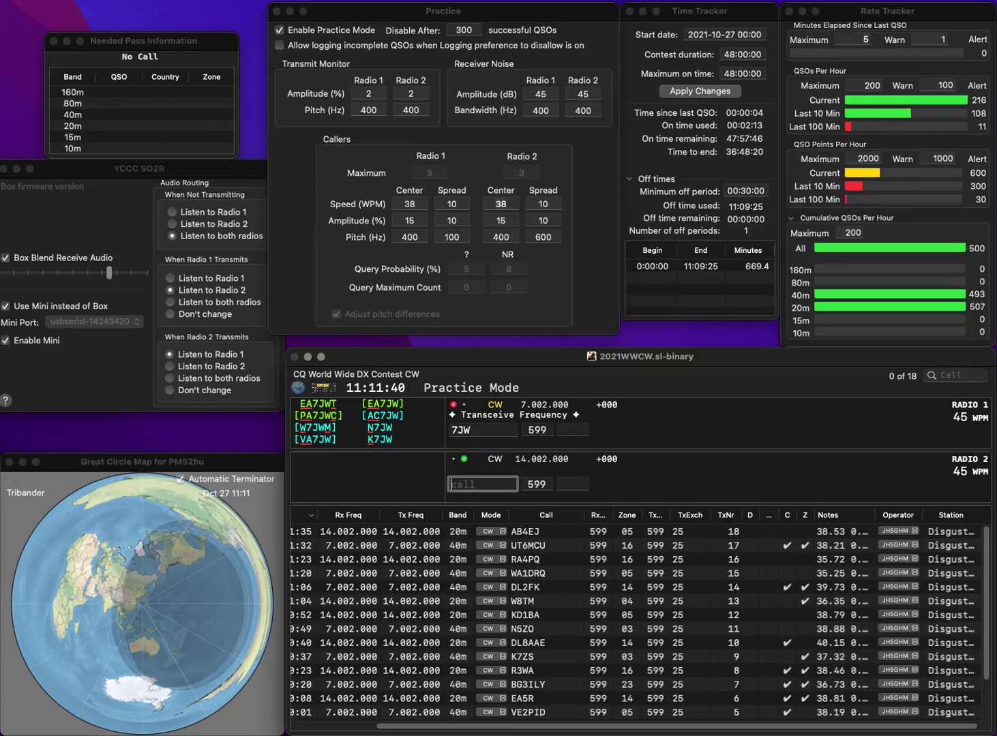
pyautogui.write('XTR')
pyautogui.press('Return')
# - Complete the calls as PA7JWC on Radio 1 and N5XTR on Radio 2, and log both contacts
pyautogui.write('PA7J')
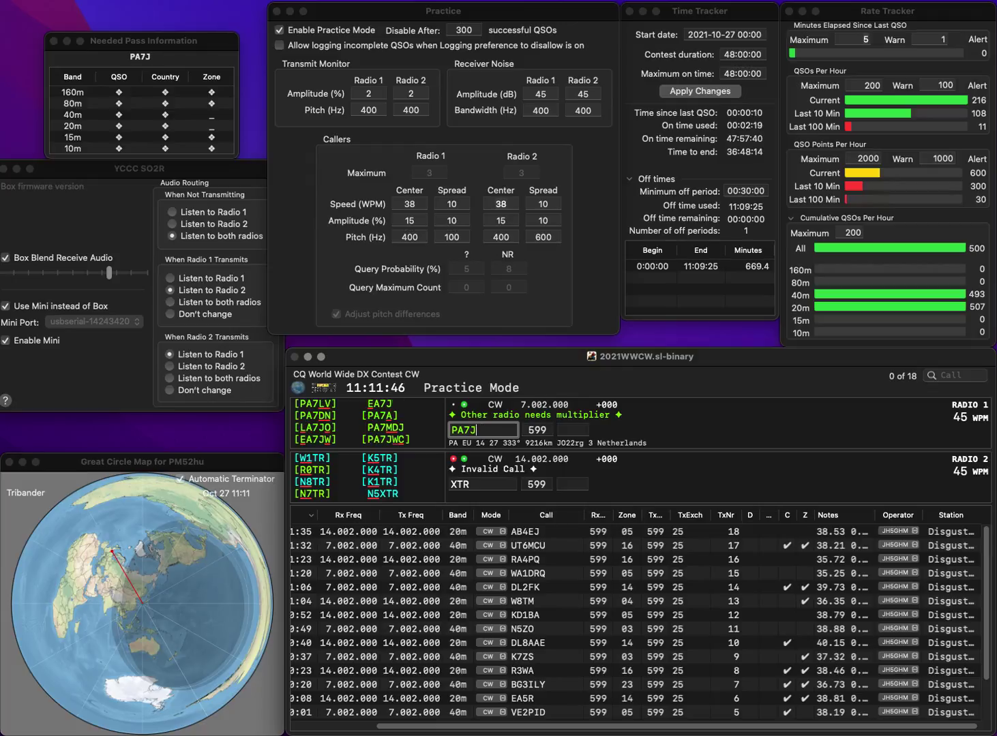
pyautogui.write('WC')
pyautogui.press('Return')
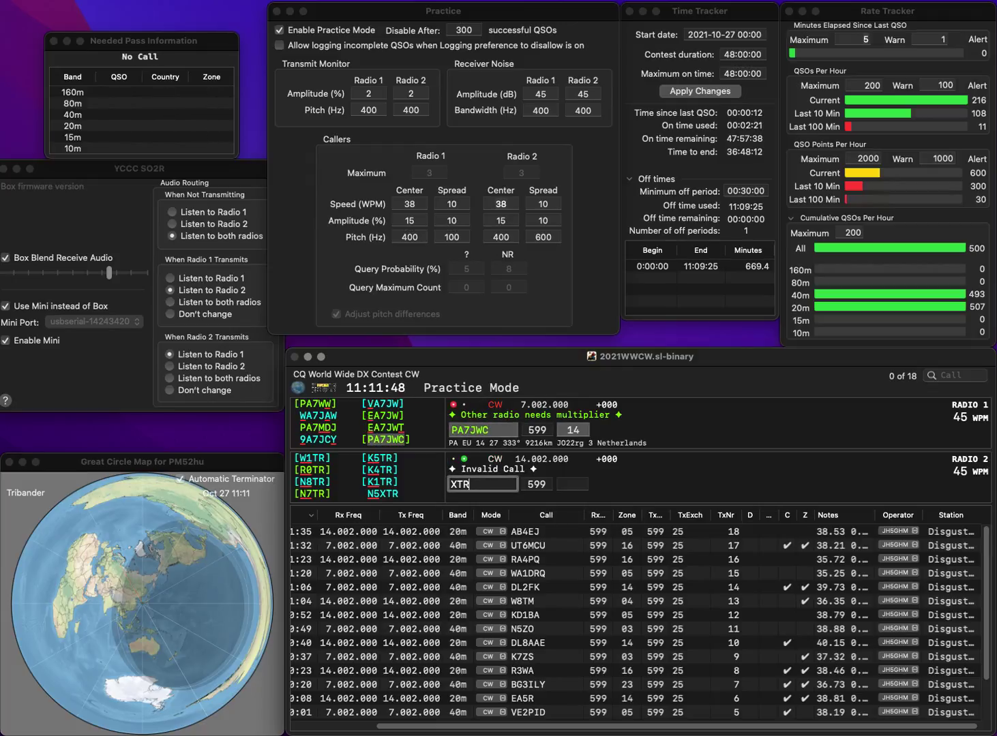
pyautogui.write('N5')
pyautogui.press('Return')
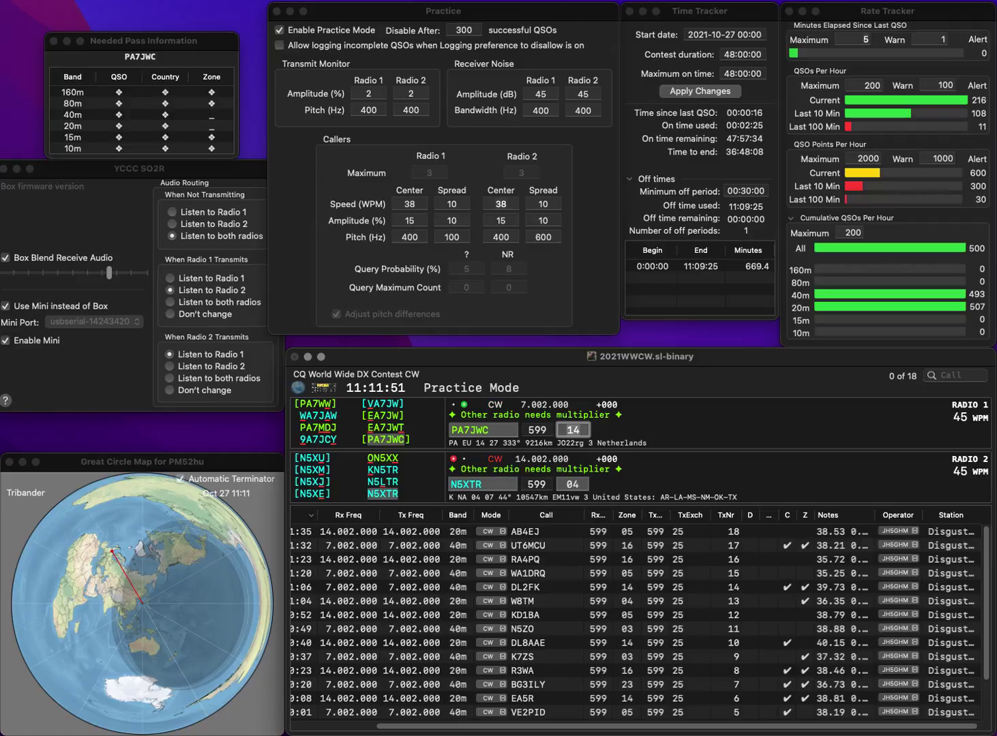
pyautogui.press('Return')
pyautogui.press('Return')
# - Answer YO3GGO on Radio 1 and IZ8WDH on Radio 2, and log both contacts
pyautogui.write('YO3GGO')
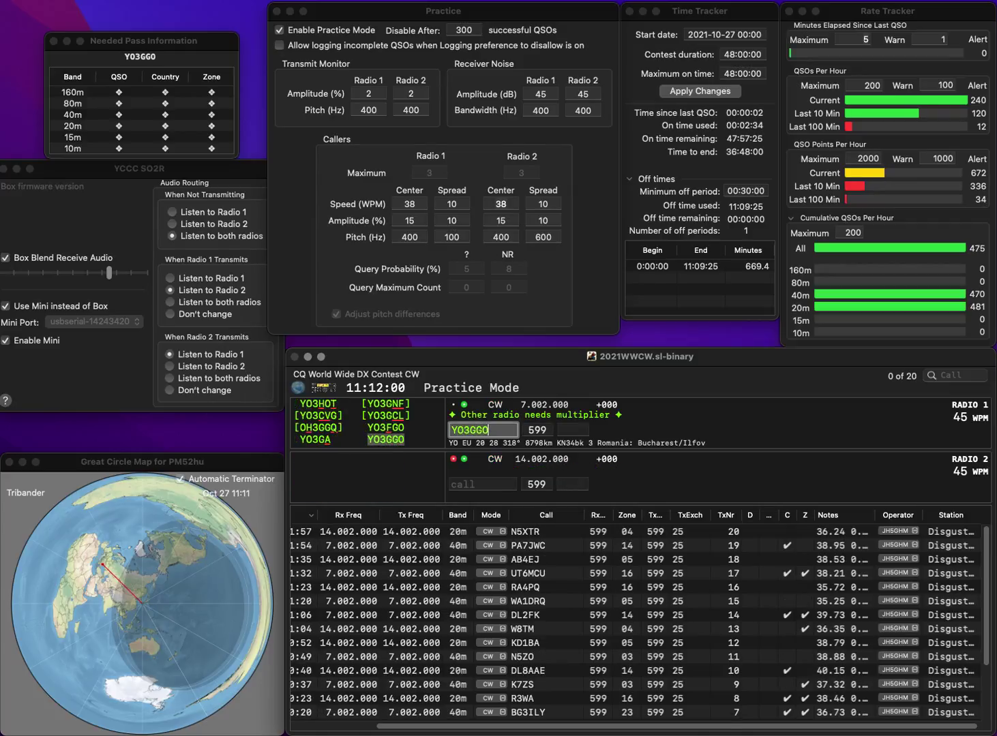
pyautogui.press('Return')
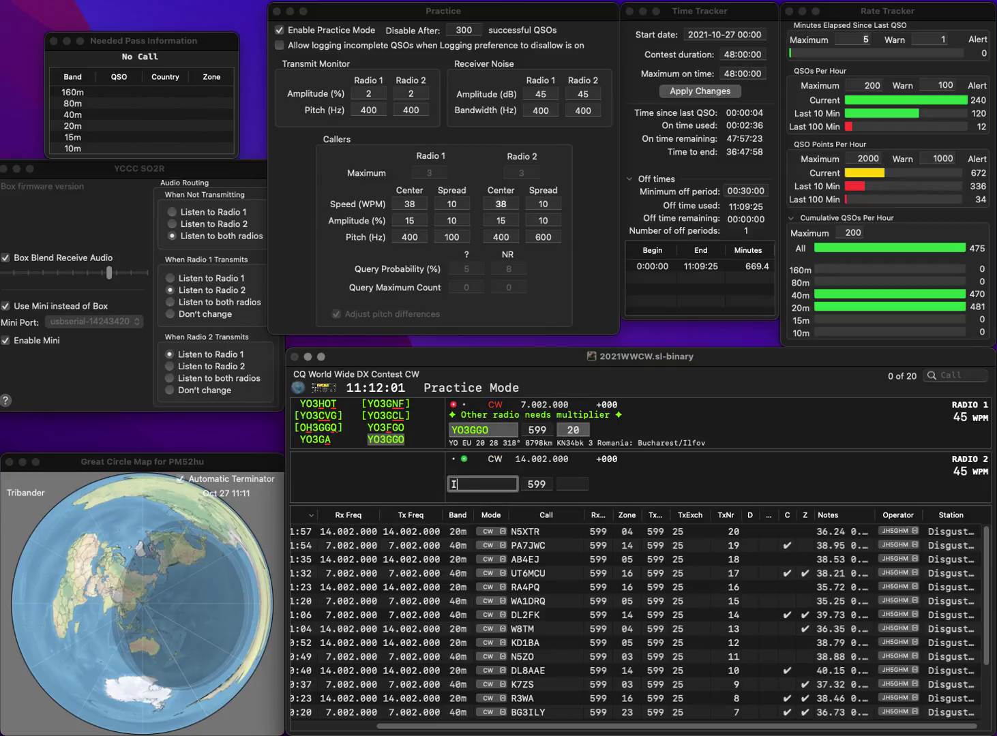
pyautogui.write('I8W')
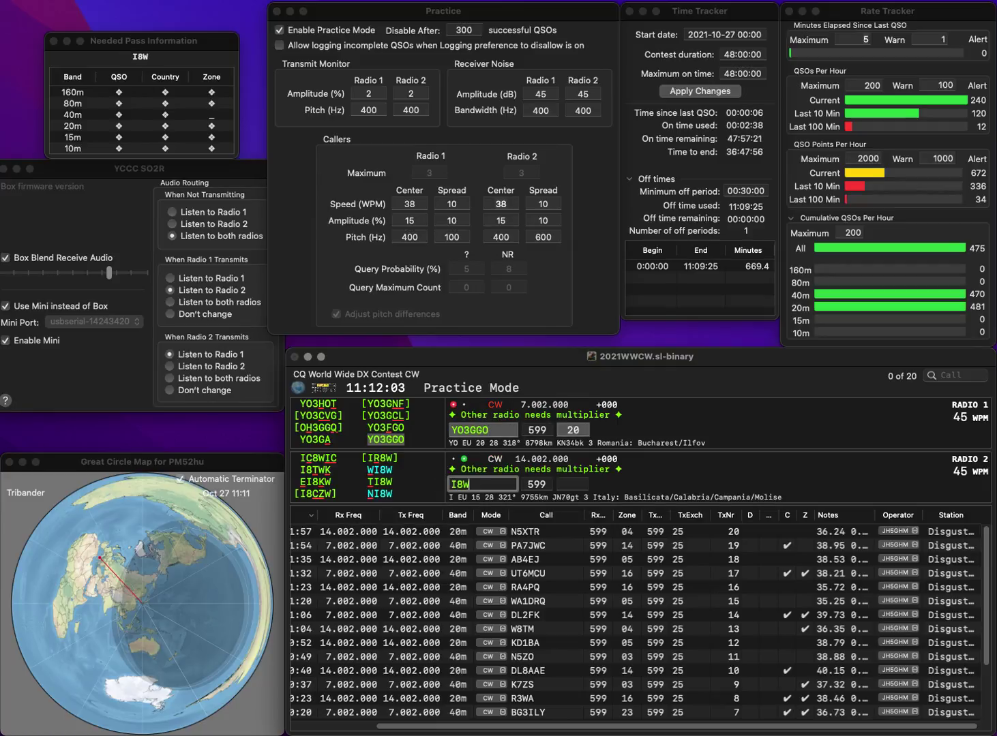
pyautogui.write('DHZ')
pyautogui.press('Return')
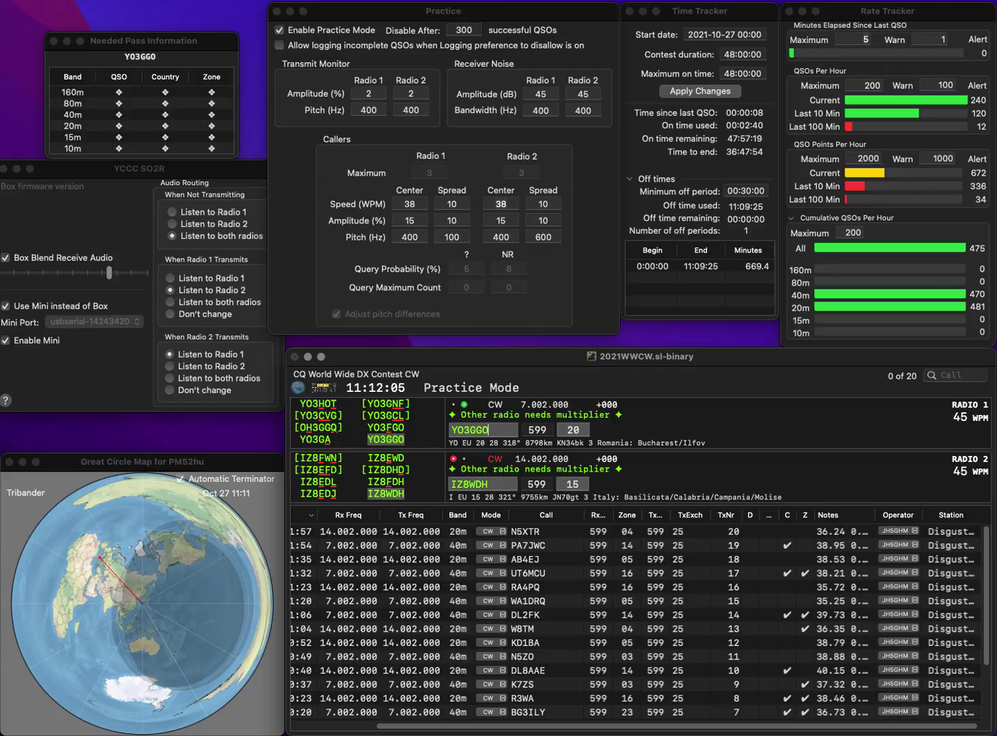
pyautogui.press('Return')
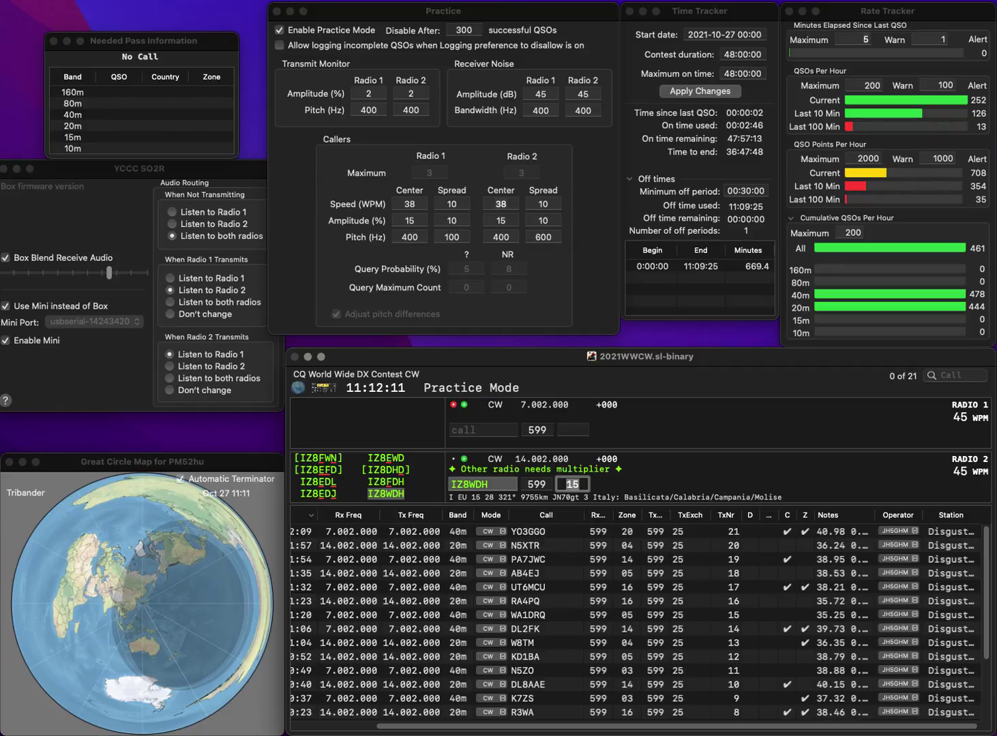
pyautogui.write('G0UWK')
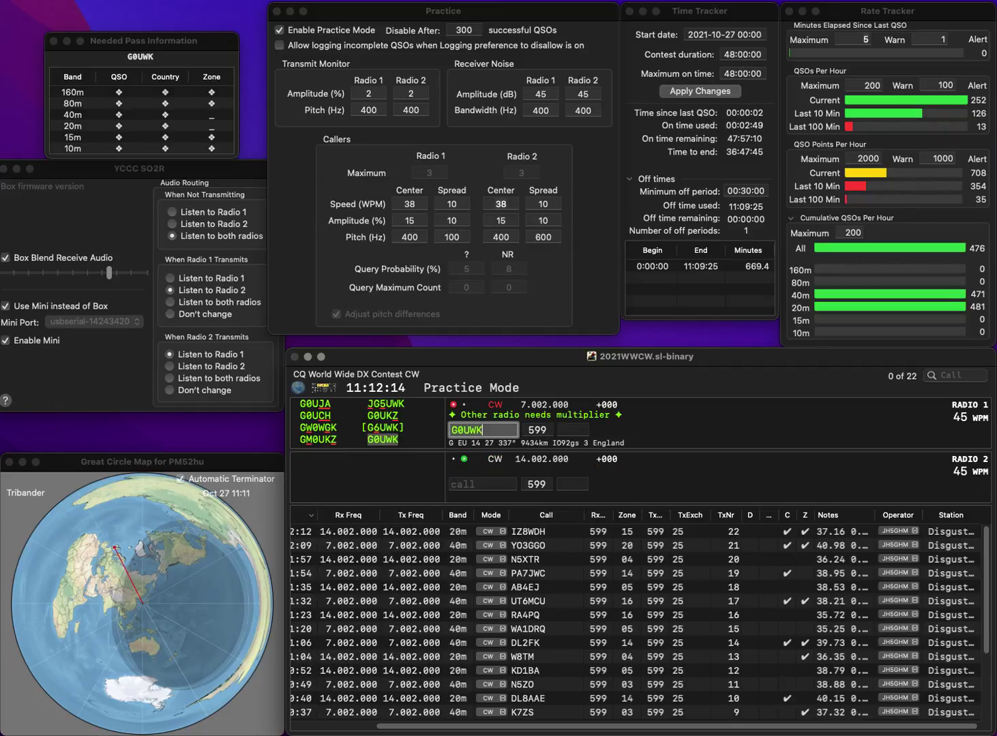
pyautogui.press('Return')
pyautogui.write('K4XU')
pyautogui.press('Tab')
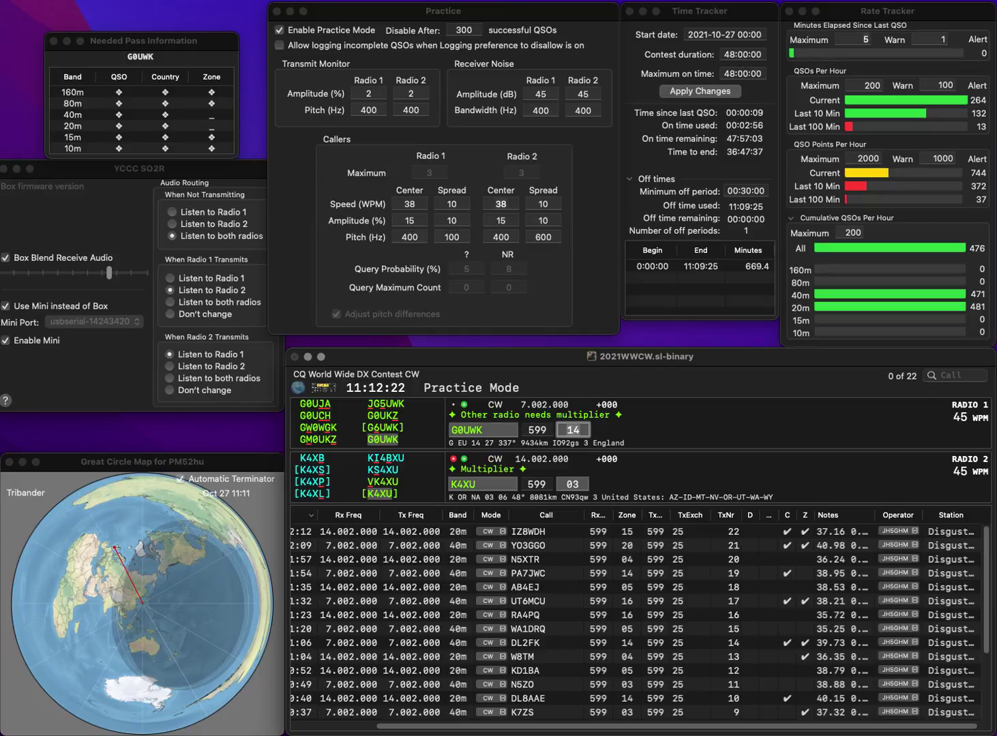
pyautogui.press('Return')
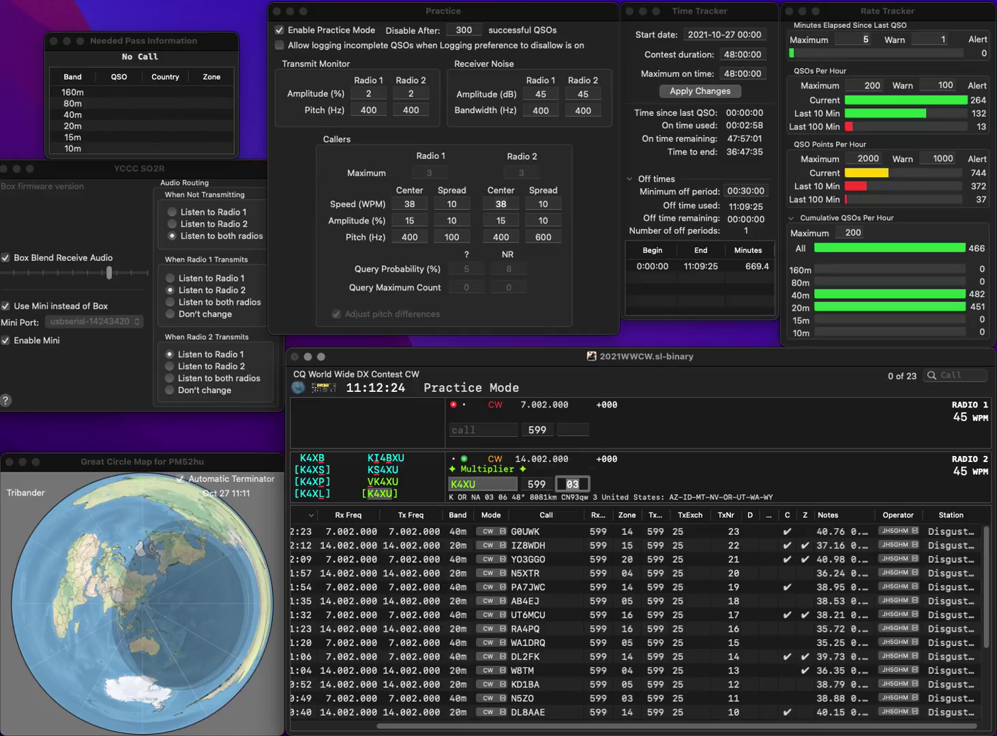
pyautogui.press('Return')
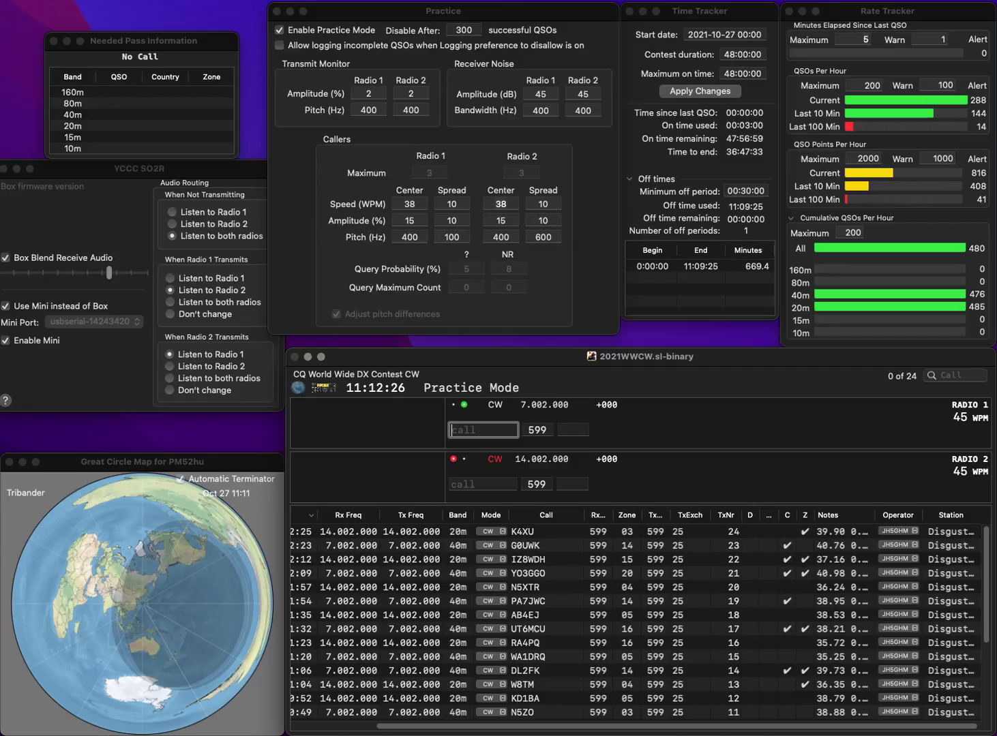
pyautogui.write('K8ZR')
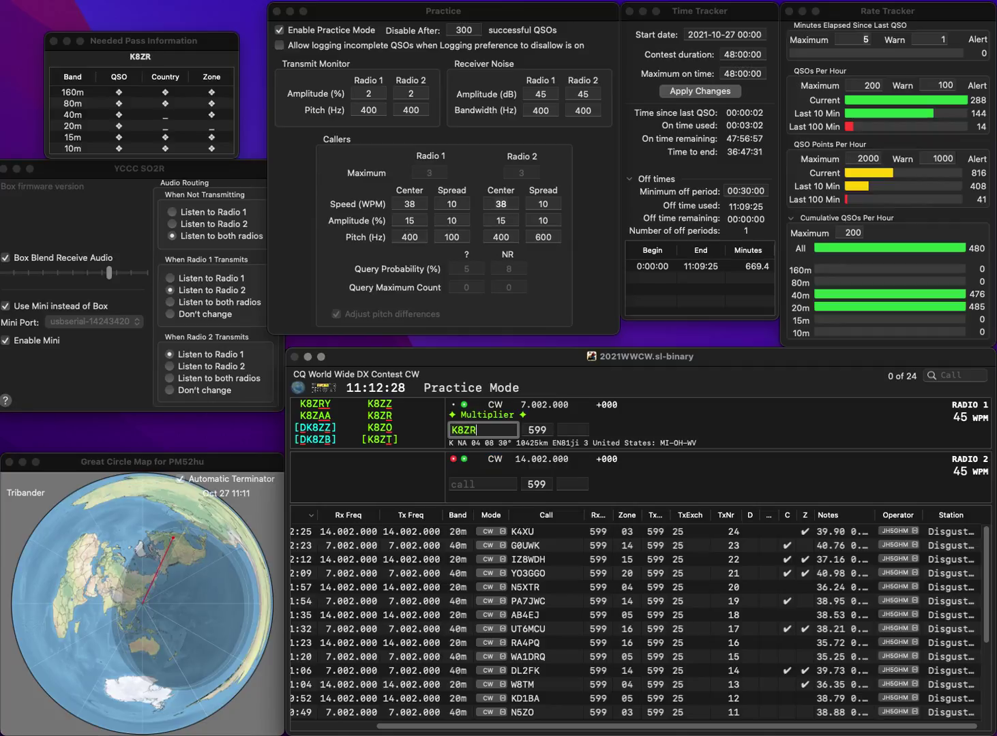
pyautogui.press('Return')
pyautogui.write('DF9EY')
pyautogui.press('Return')
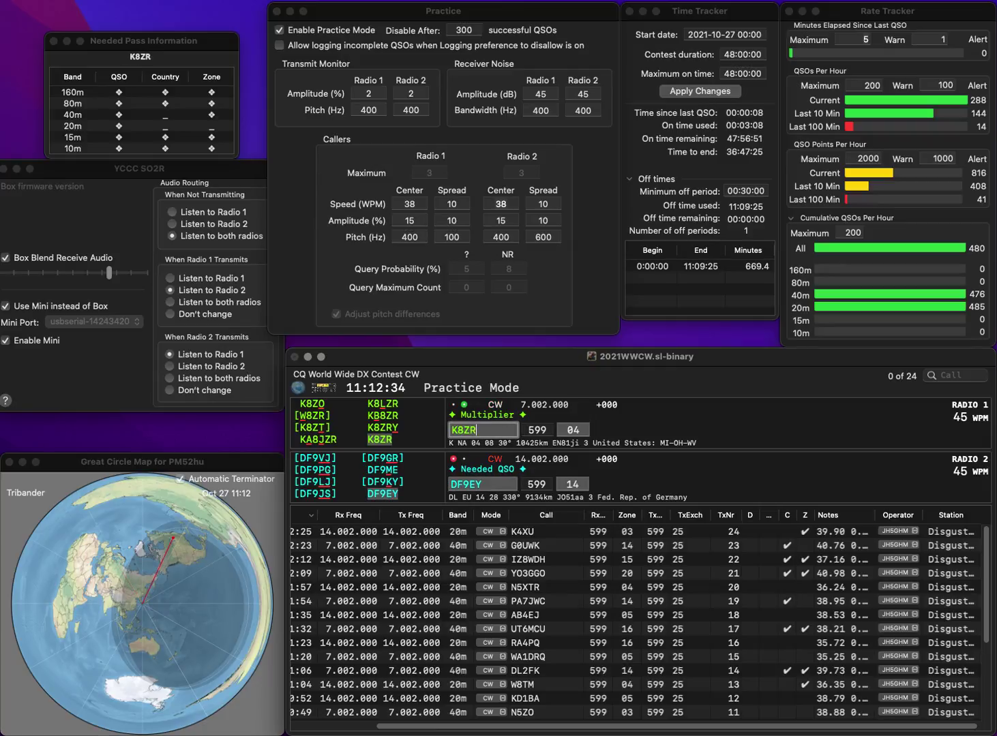
# - Correct the Radio 1 call to K8ZRY and log the DF9EY and K8ZRY contacts
pyautogui.write('Y')
pyautogui.press('Return')
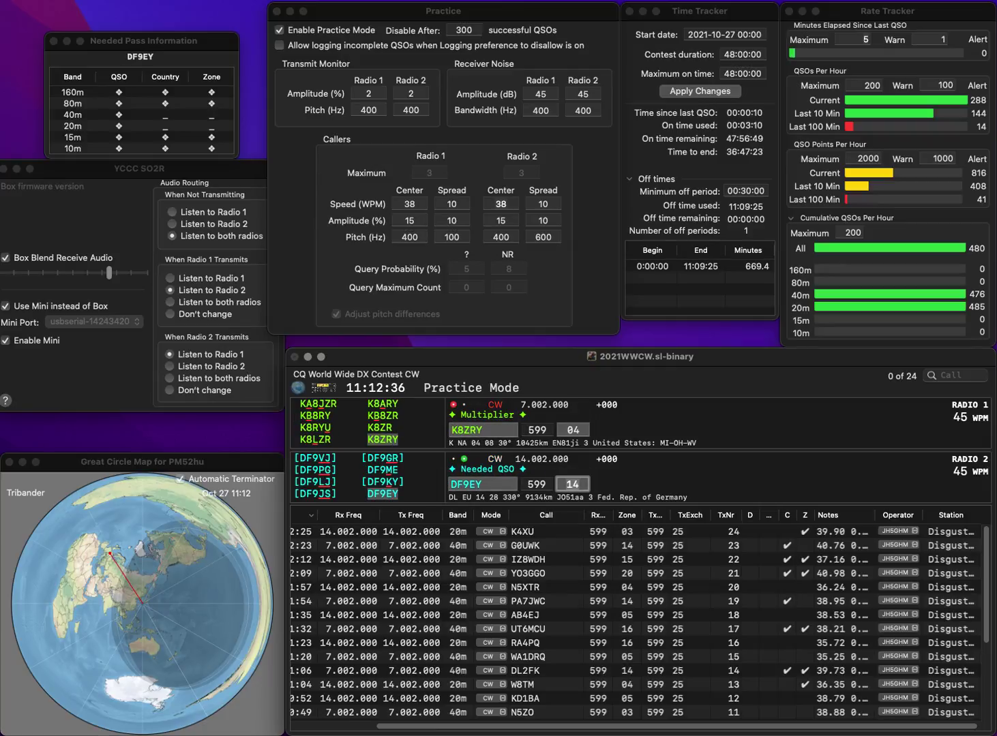
pyautogui.press('Return')
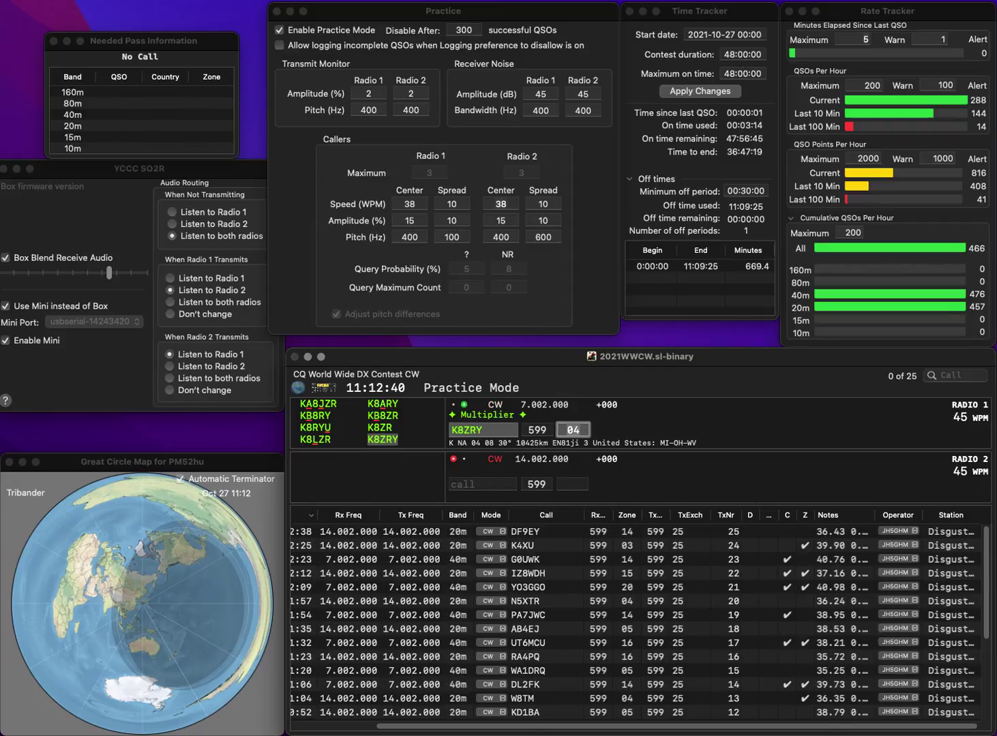
pyautogui.press('Return')
pyautogui.write('TK')
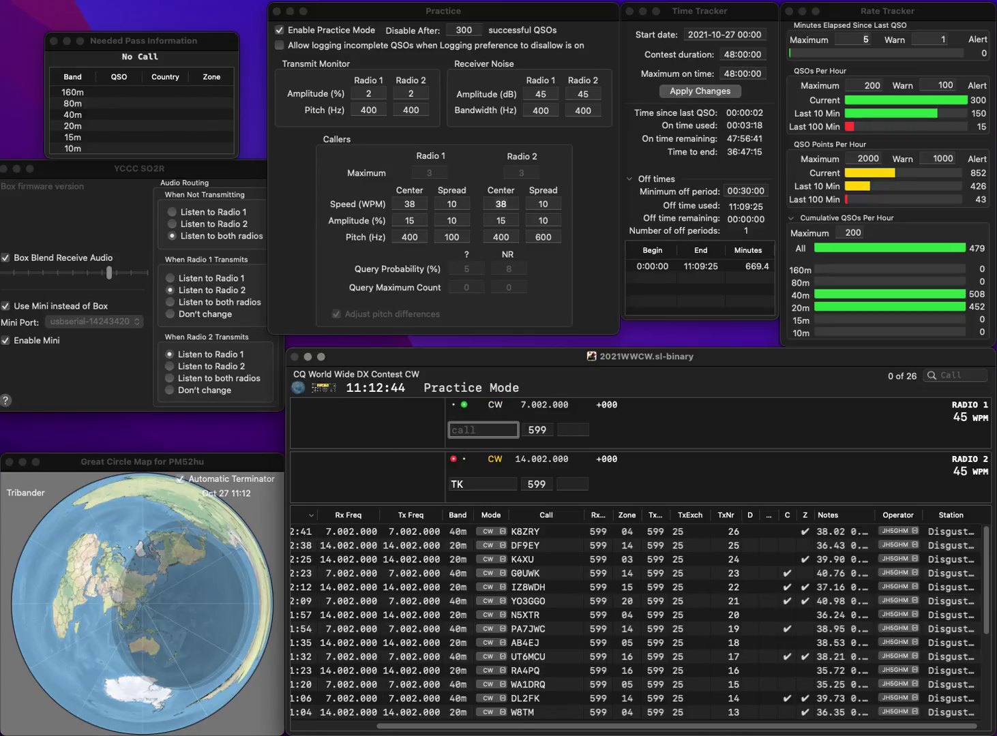
pyautogui.write('KM')
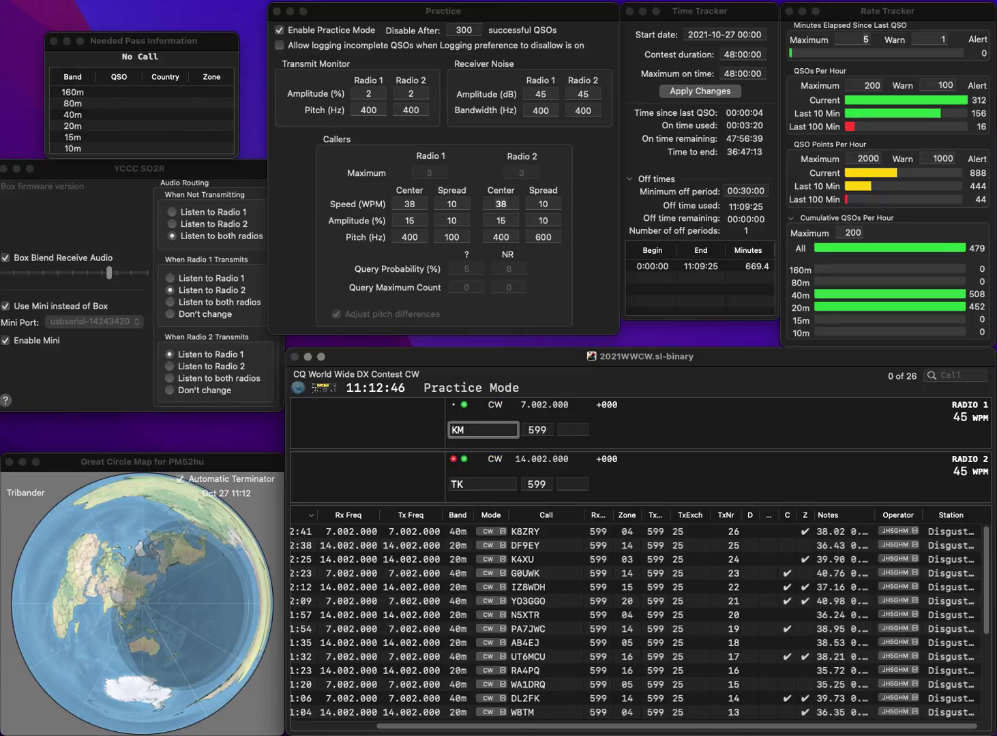
pyautogui.write('7G')
pyautogui.press('Return')
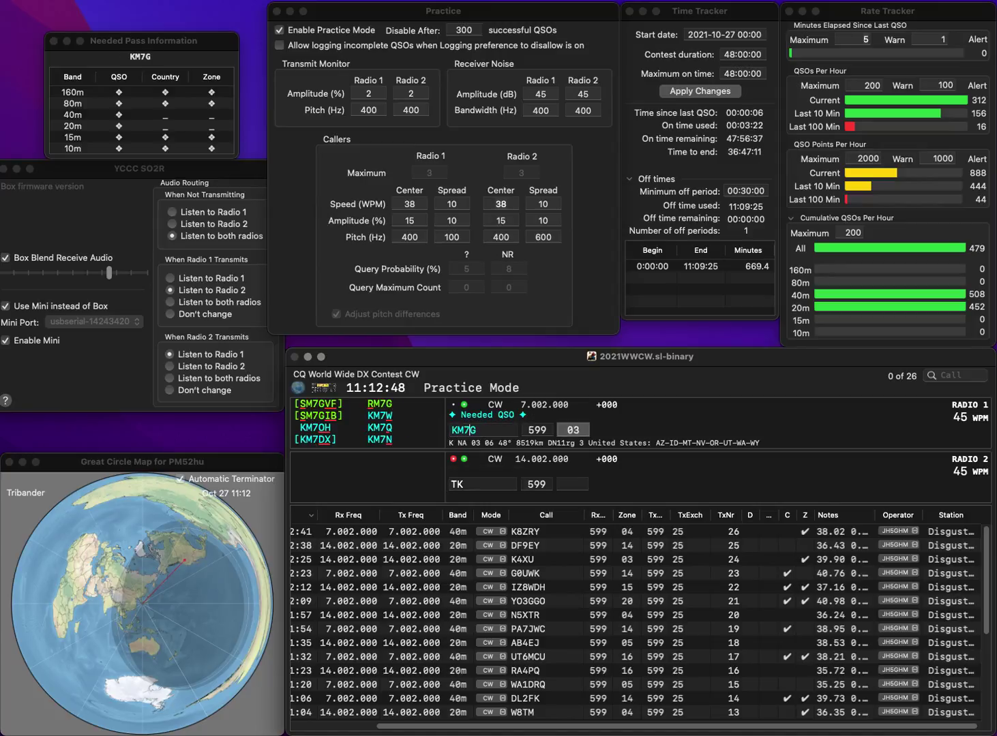
pyautogui.press('Up')
pyautogui.press('Left')
pyautogui.press('BackSpace')
pyautogui.write('8')
pyautogui.press('Return')
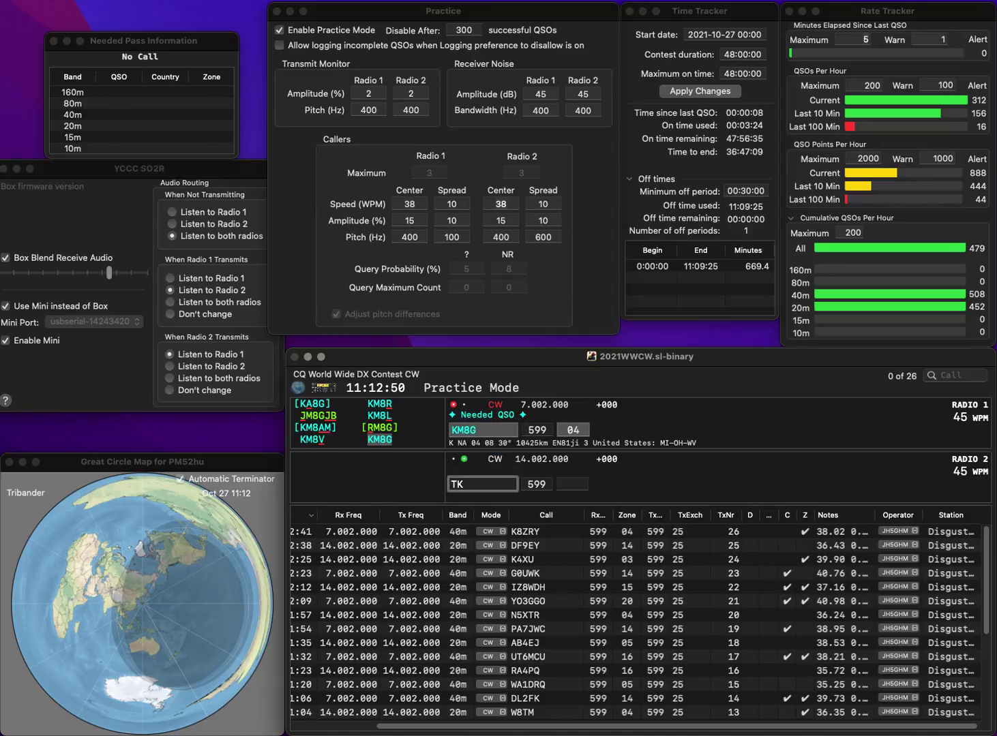
pyautogui.write('0F')
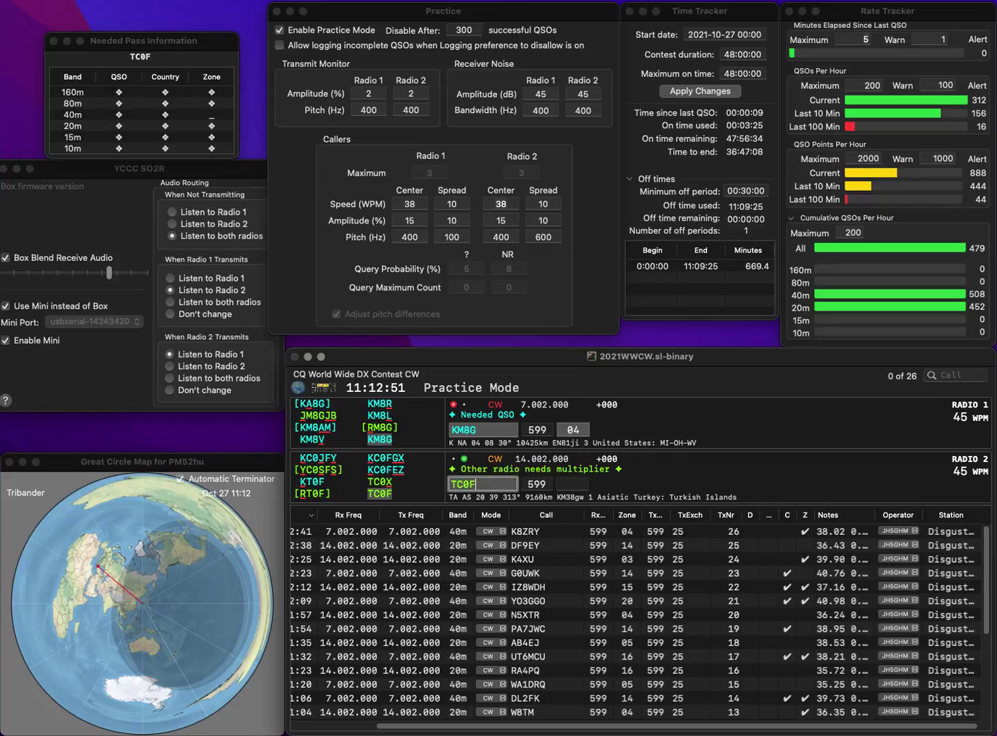
pyautogui.press('Return')
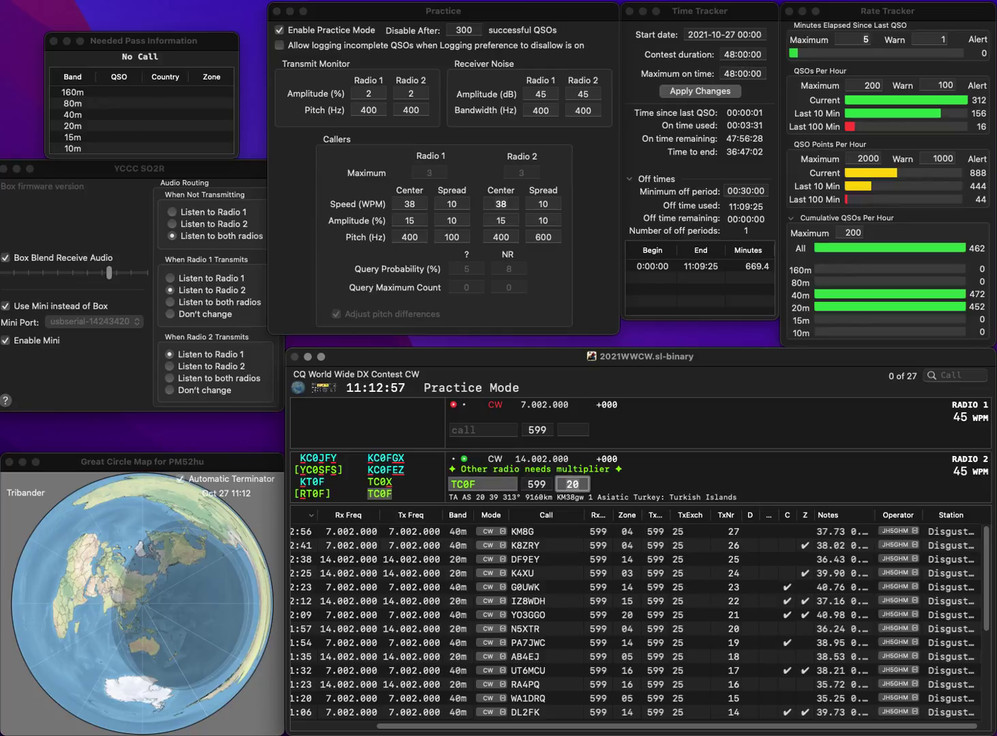
pyautogui.press('Return')
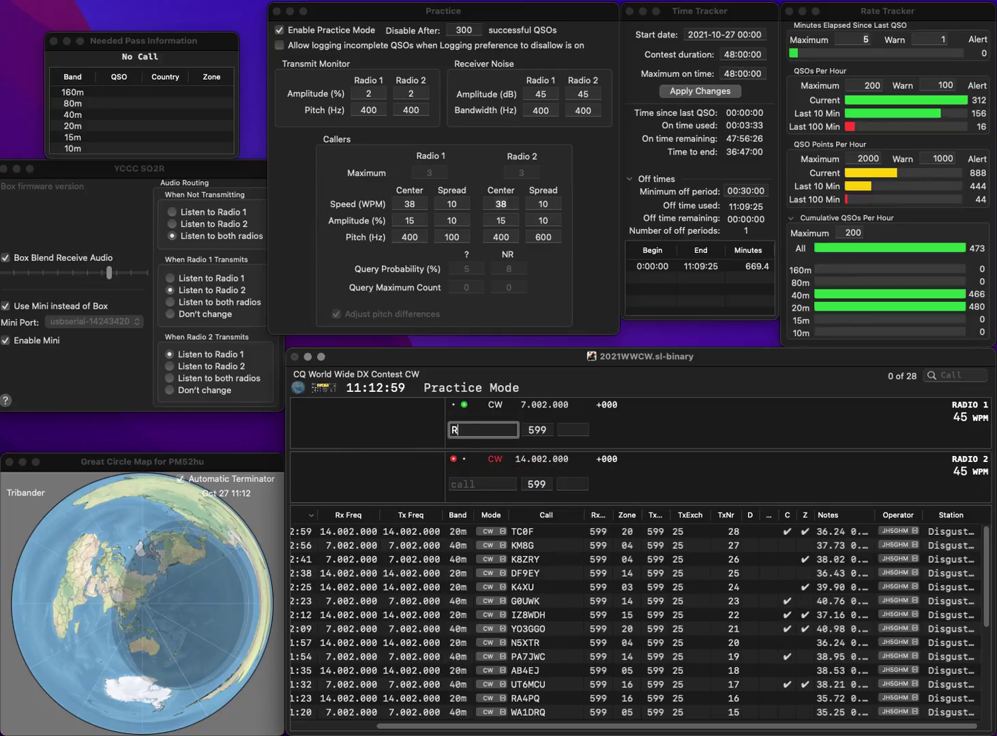
pyautogui.write('WLI')
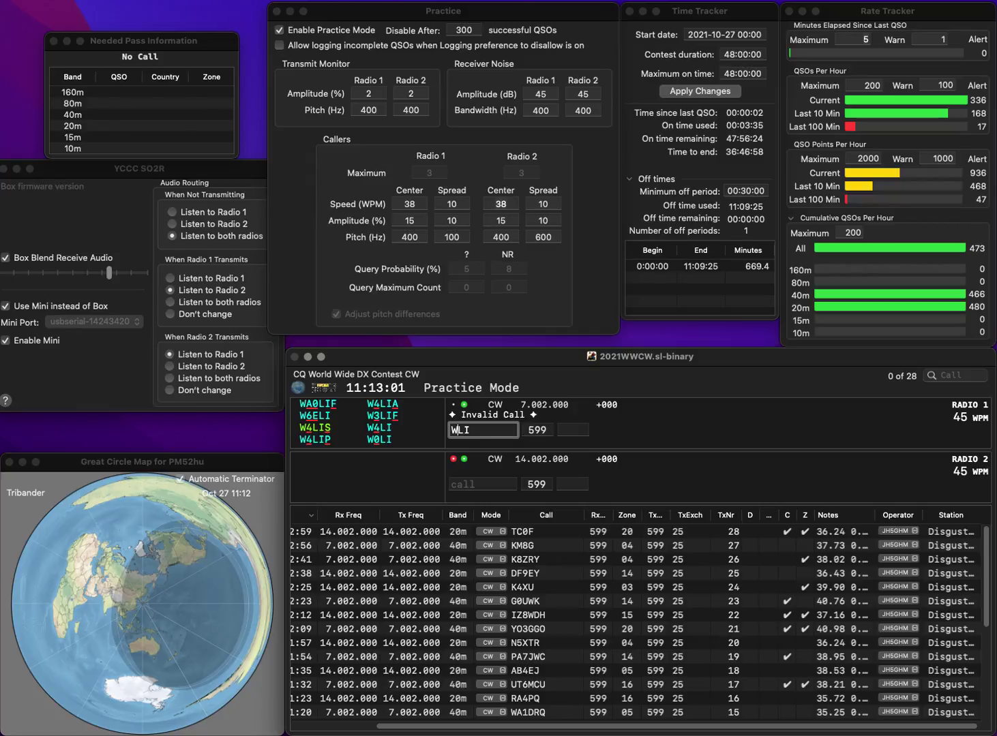
pyautogui.write('4')
pyautogui.press('Return')
pyautogui.write('GIB')
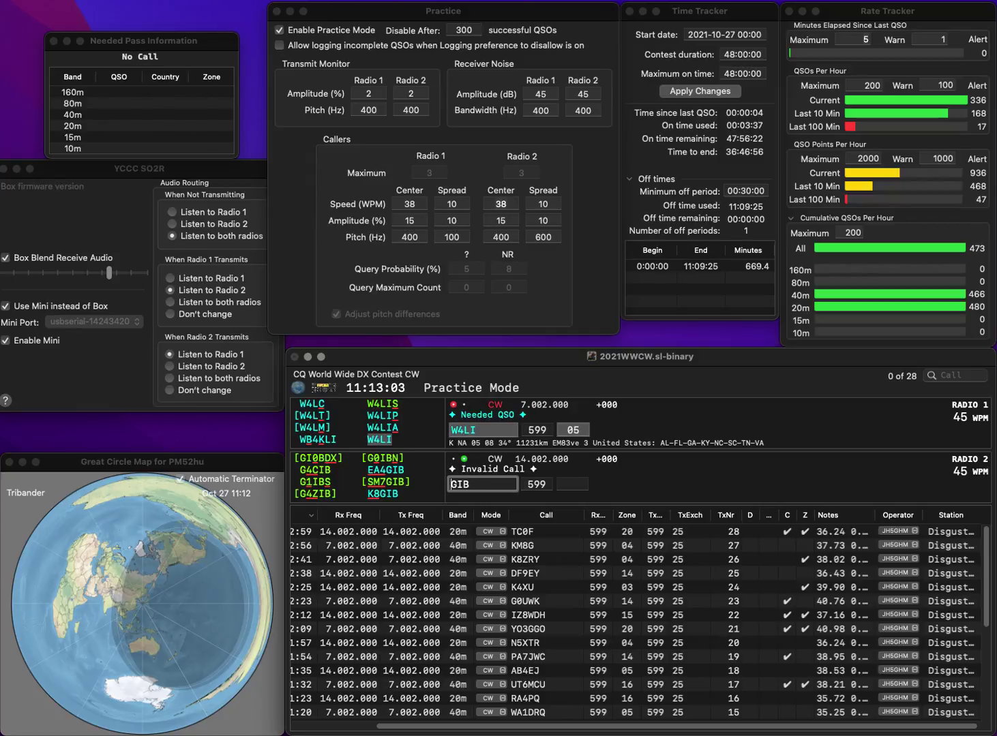
pyautogui.write('EA4')
pyautogui.press('Return')
pyautogui.press('Return')
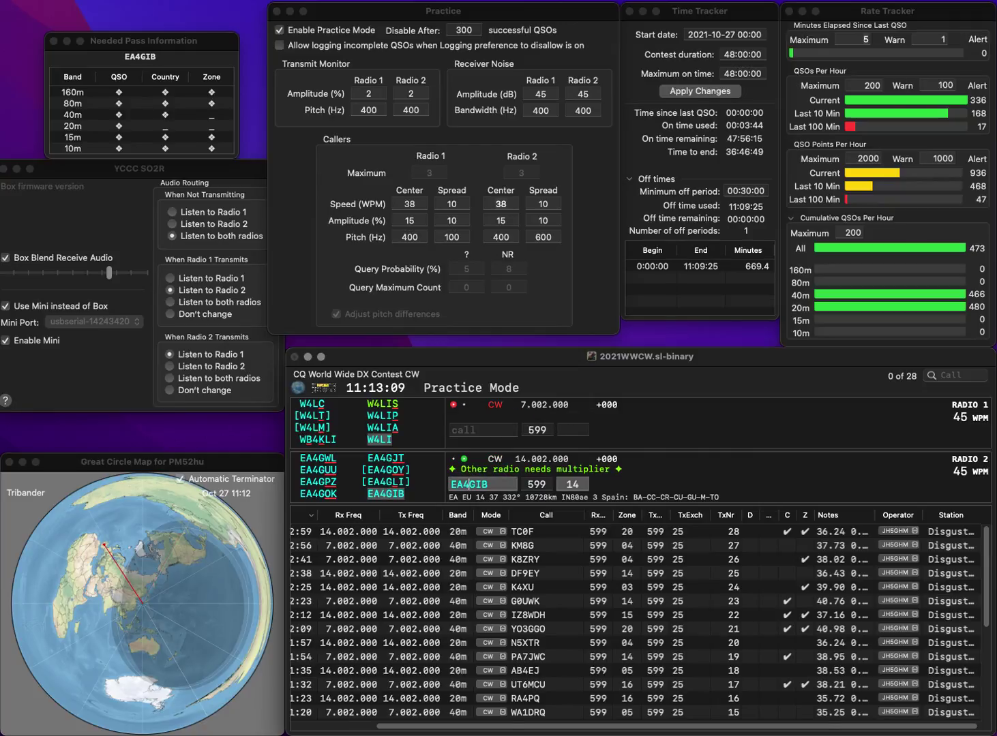
pyautogui.press('Tab')
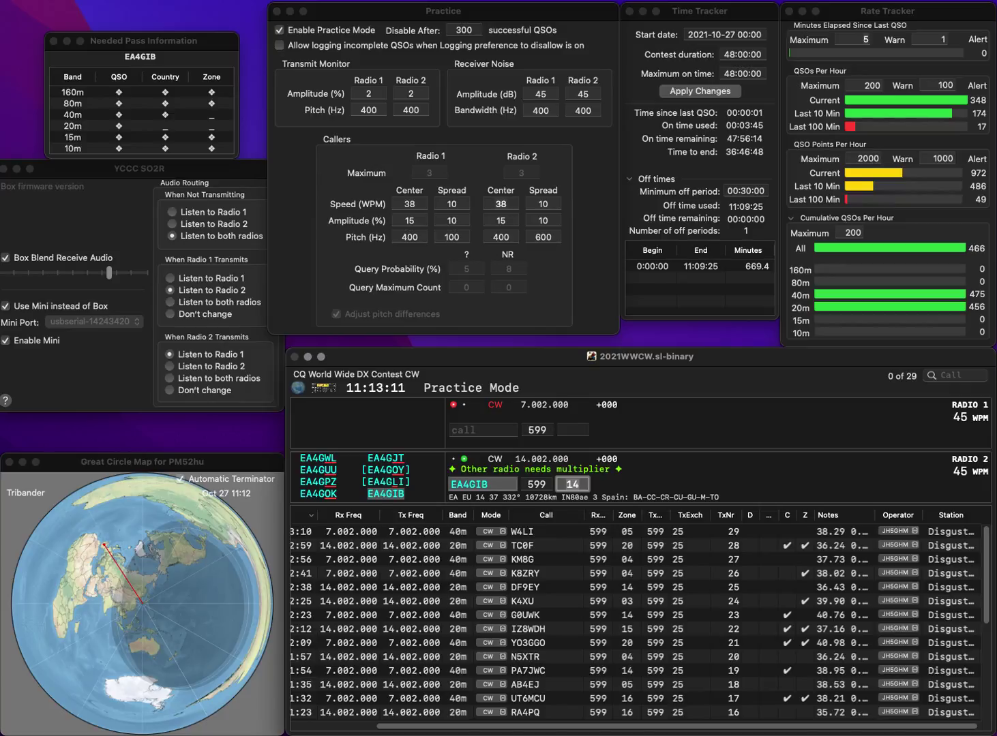
pyautogui.press('Return')
pyautogui.write('W5')
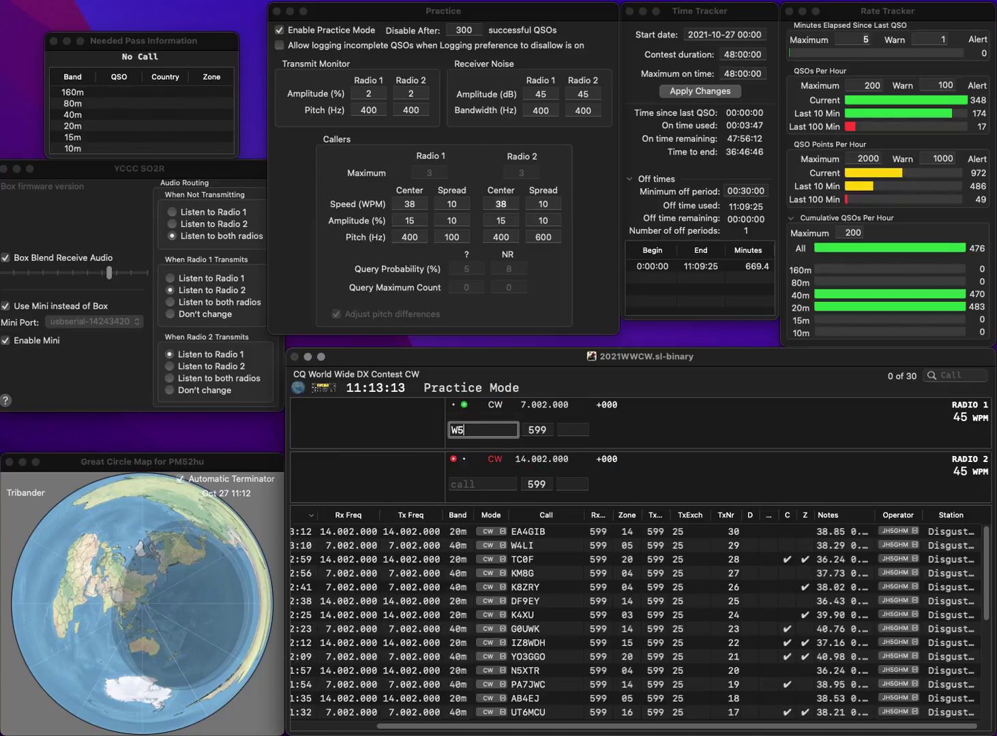
pyautogui.press('Return')
pyautogui.write('K')
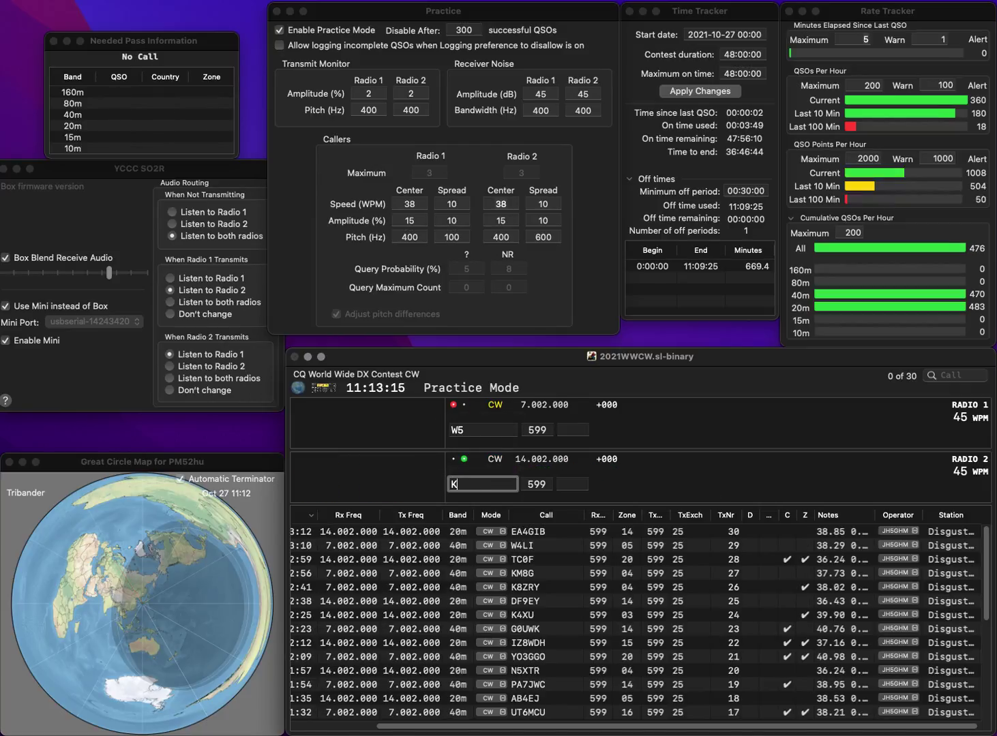
pyautogui.write('4MIL')
pyautogui.press('Return')
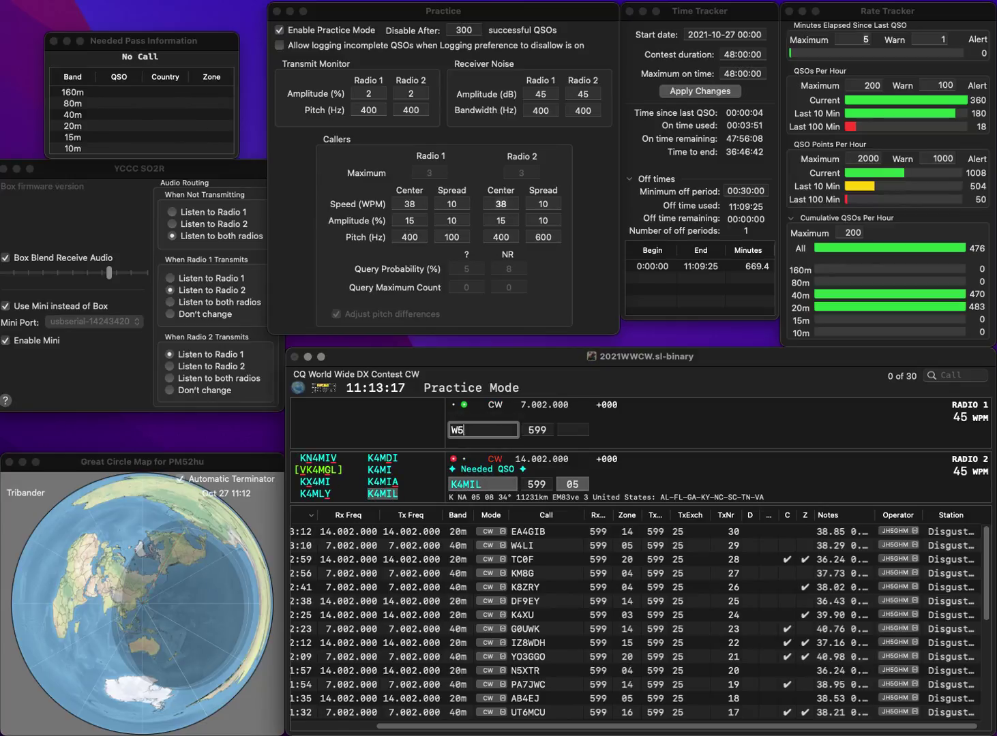
# - Complete the Radio 1 call as W5IOO and log the K4MIL and W5IOO contacts
pyautogui.write('IOO')
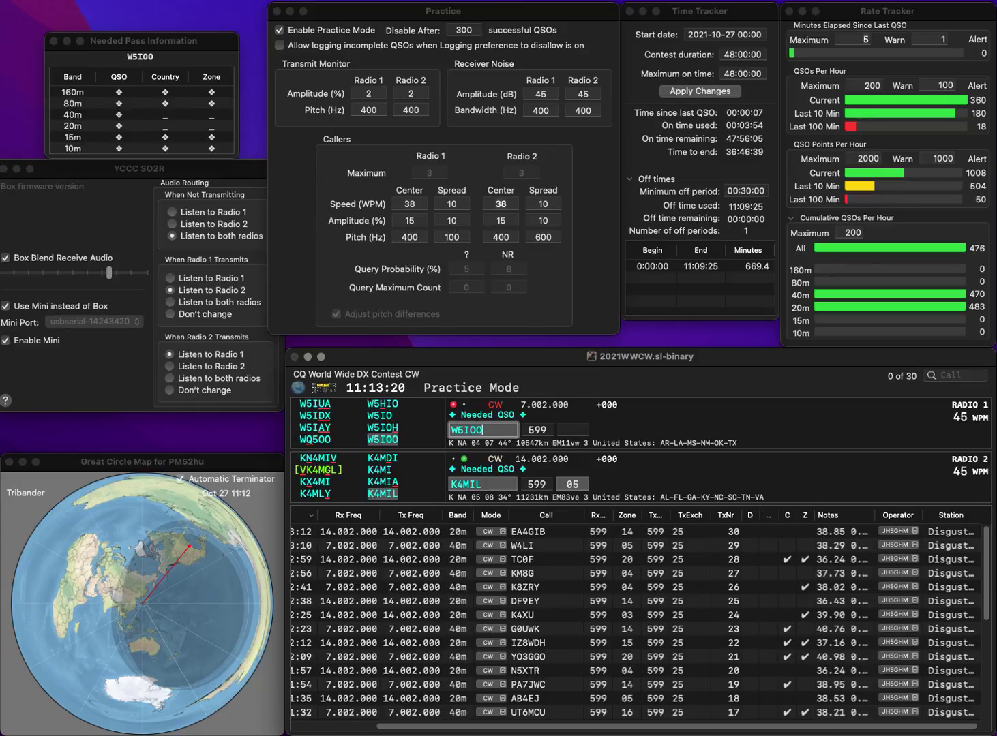
pyautogui.press('Return')
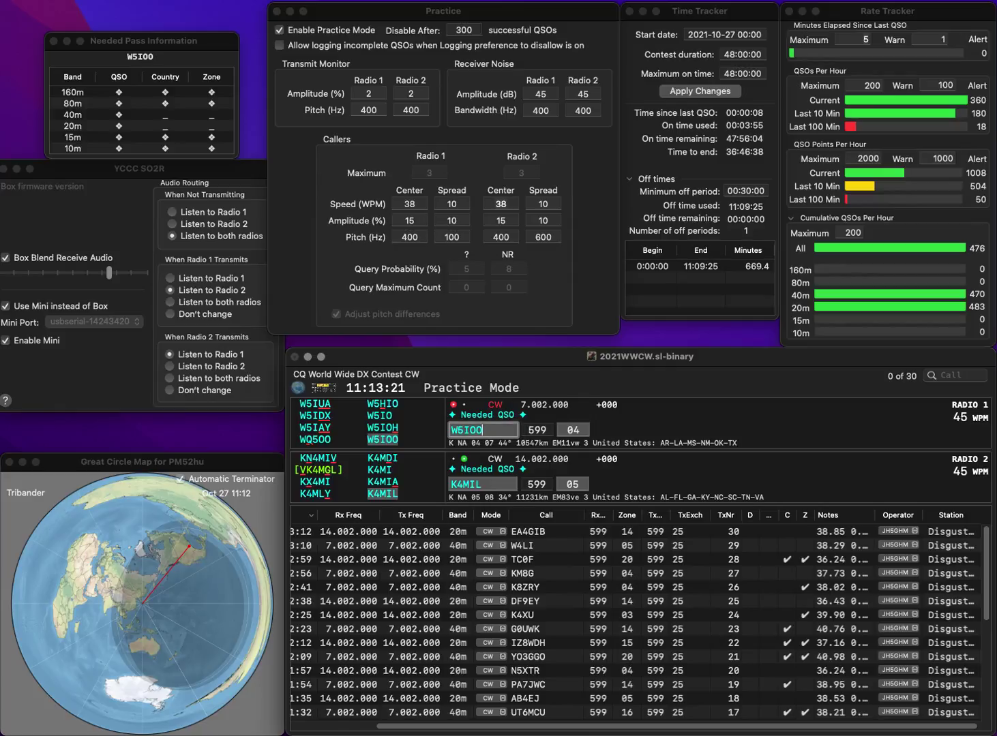
pyautogui.press('`')
pyautogui.press('Return')
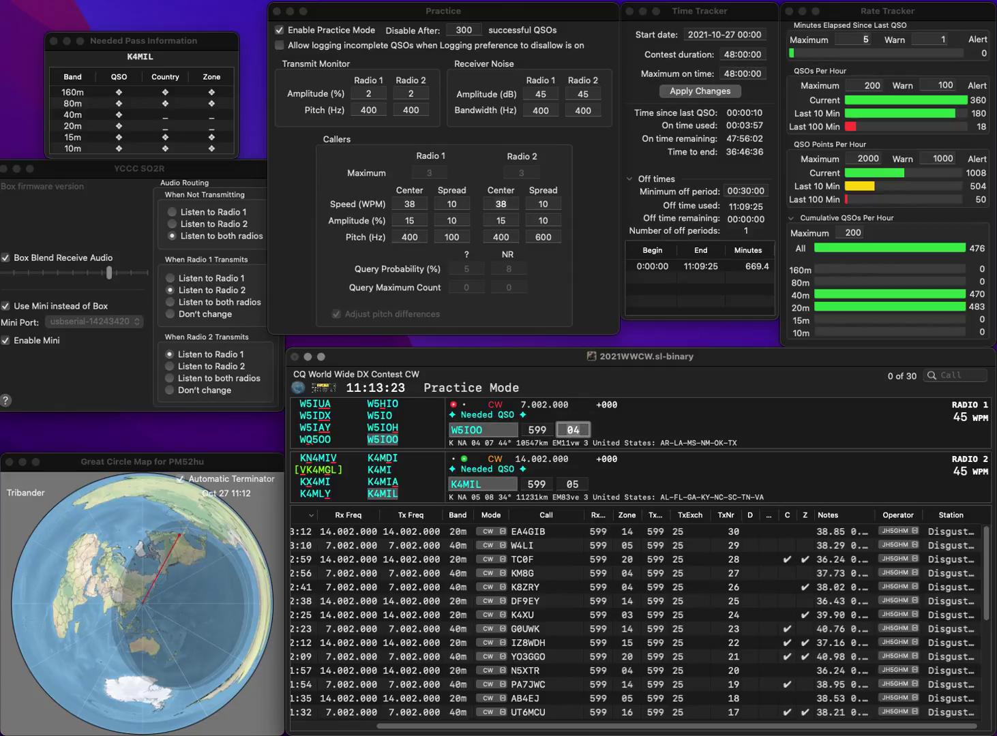
pyautogui.press('Return')
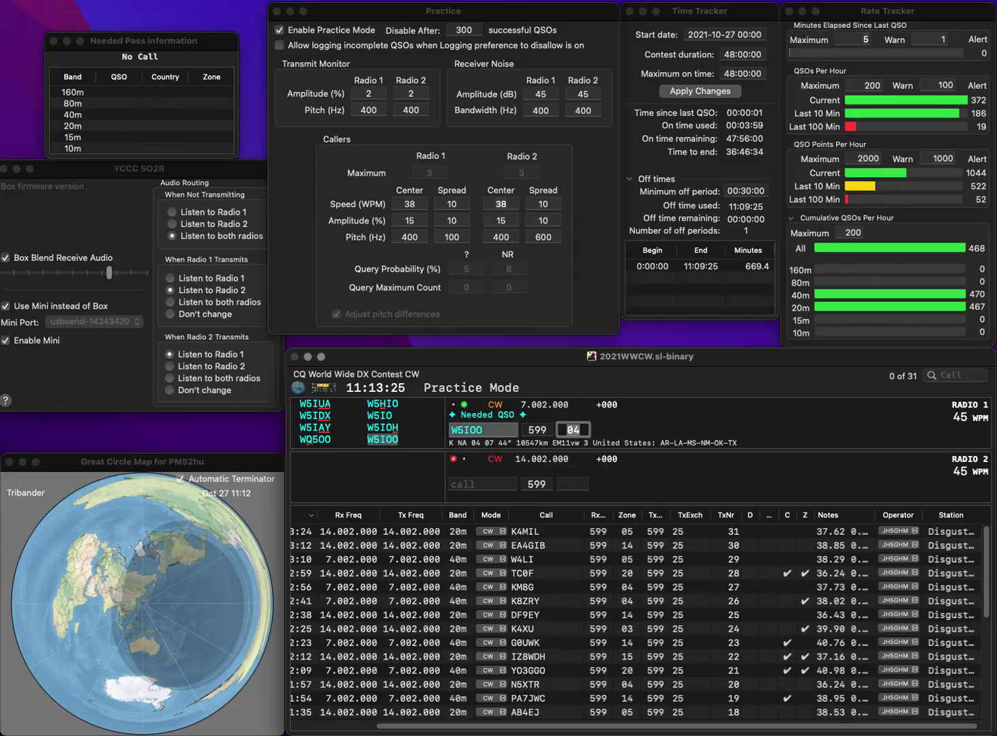
pyautogui.write('RA9UUY/6')
pyautogui.press('Return')
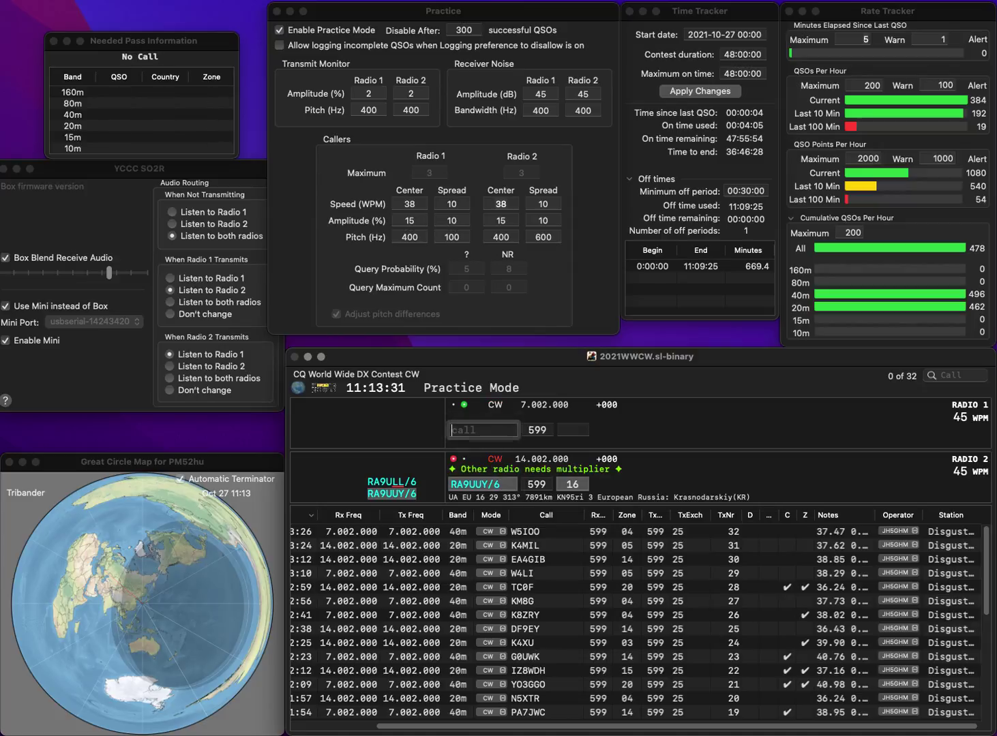
pyautogui.write('K')
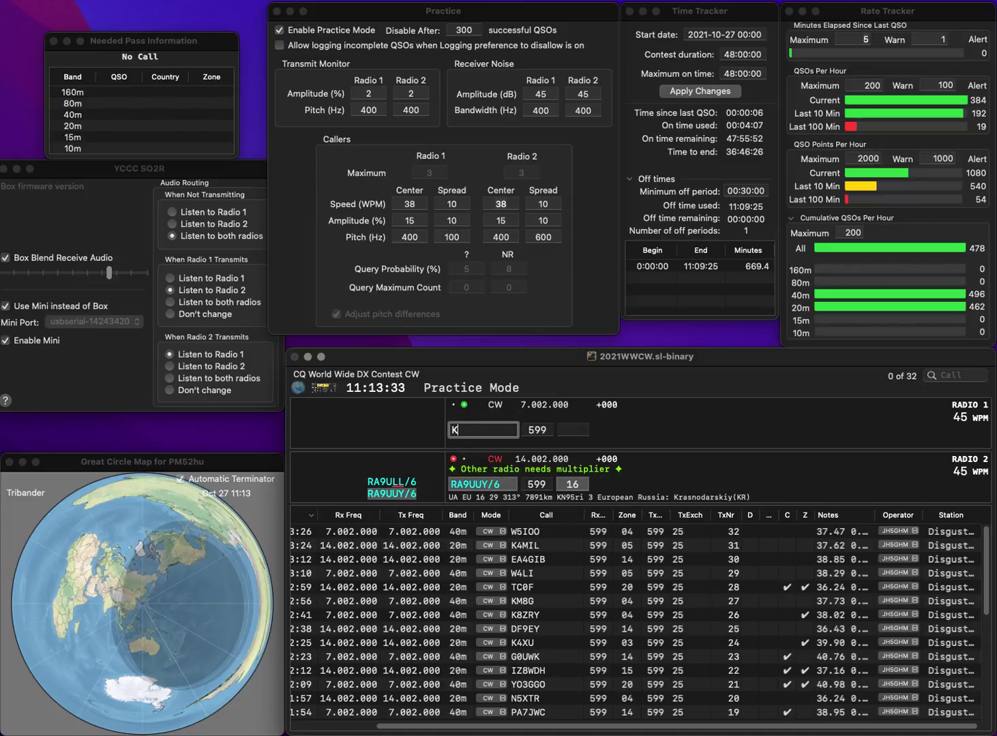
pyautogui.write('8B')
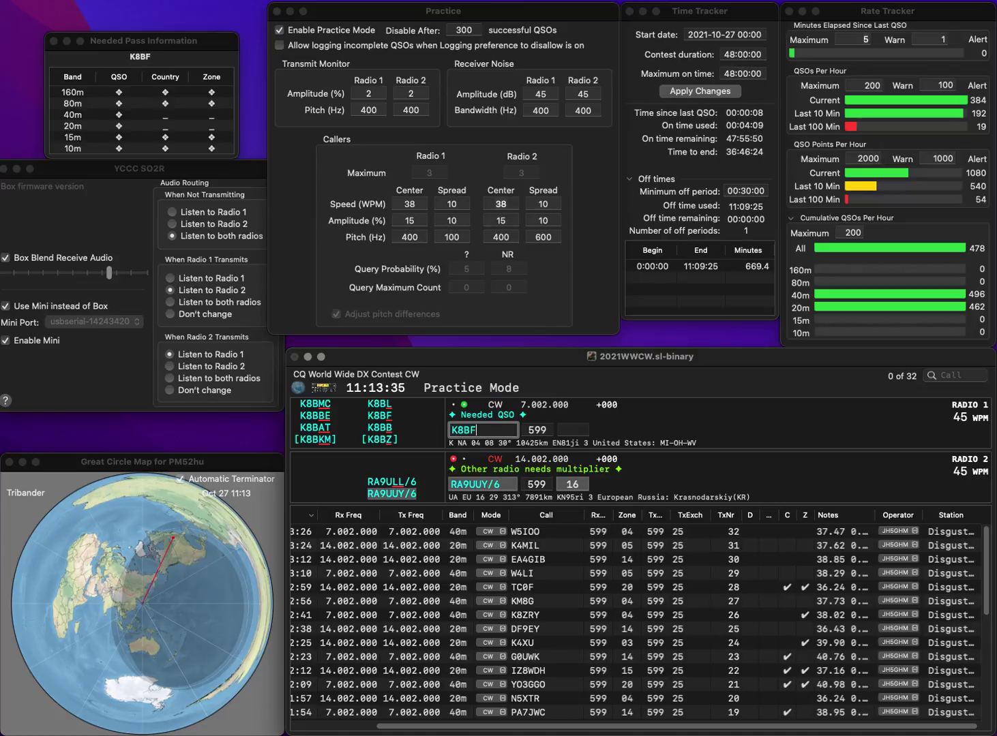
pyautogui.write('F')
pyautogui.press('Return')
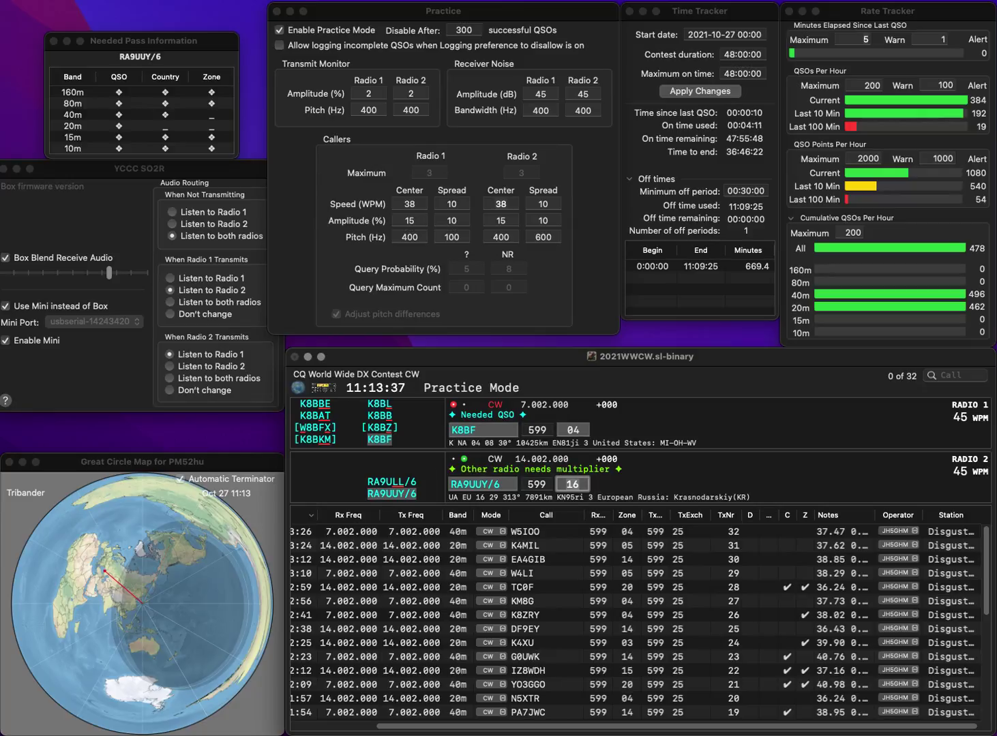
pyautogui.press('Return')
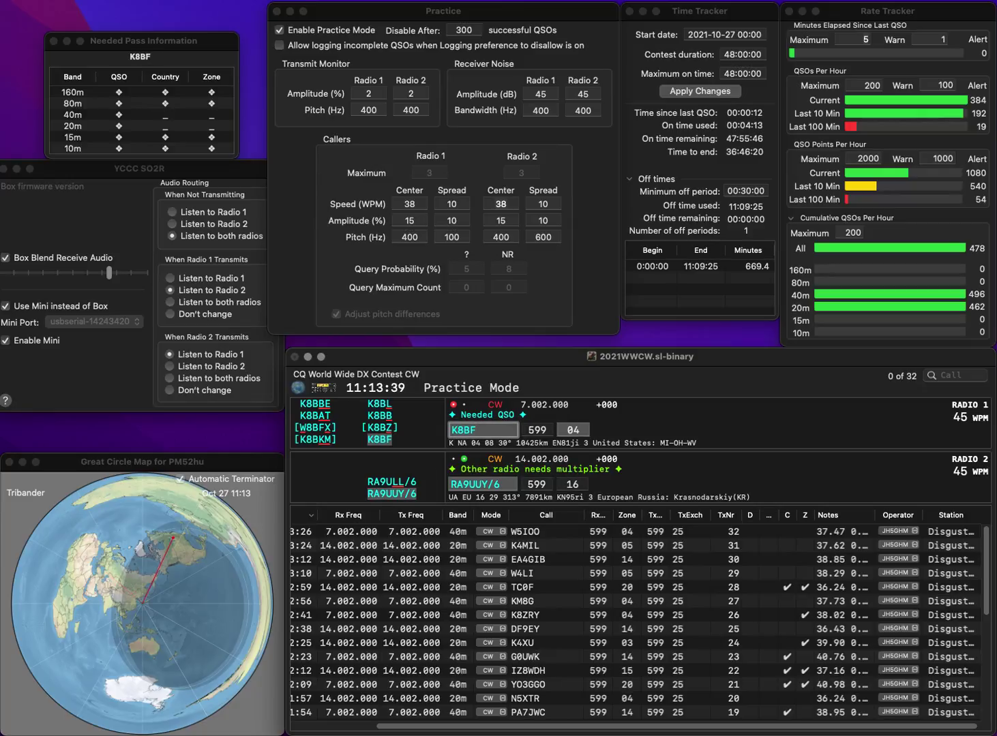
pyautogui.press('Return')
pyautogui.press('Return')
pyautogui.write('R')
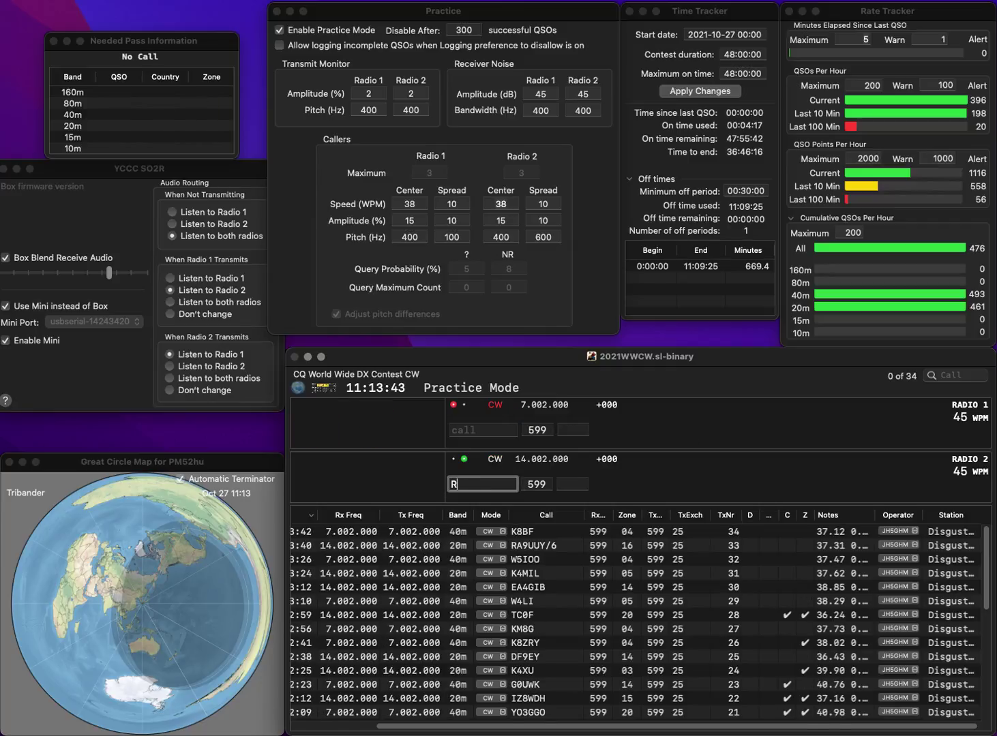
pyautogui.write('7FF')
pyautogui.press('Return')
pyautogui.write('HL5BCH')
pyautogui.press('Return')
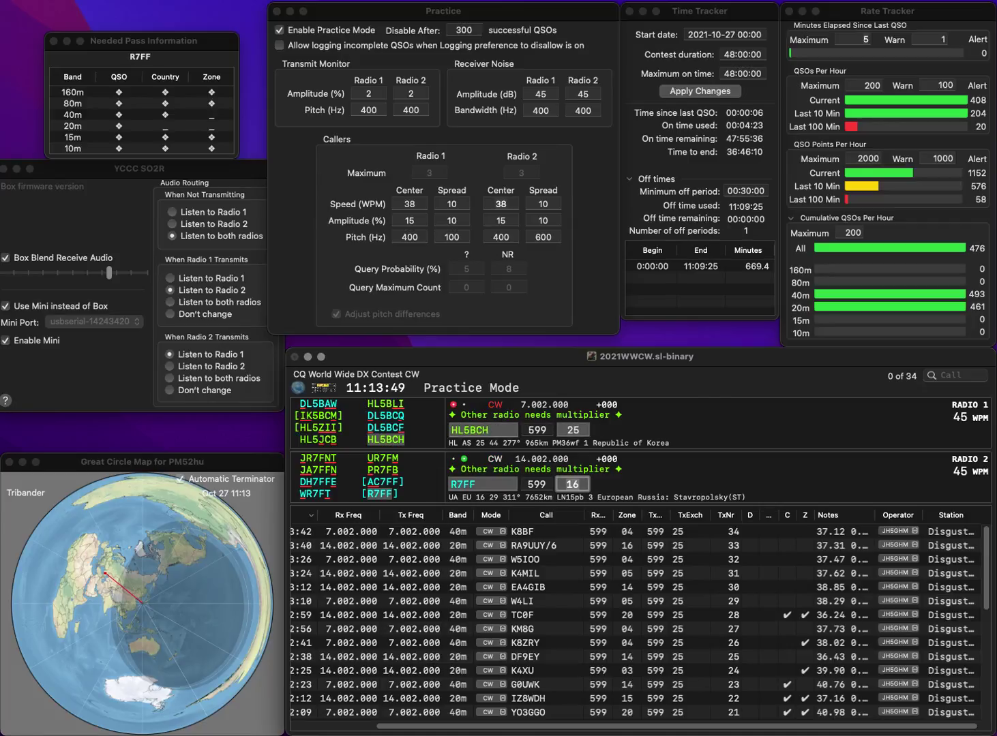
pyautogui.press('Return')
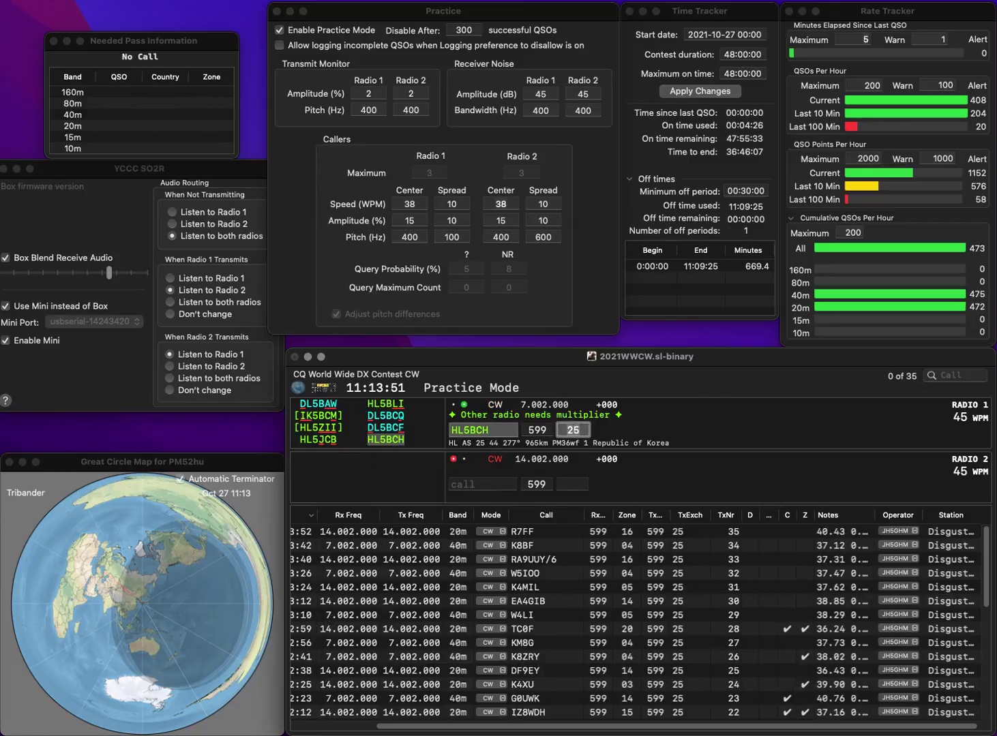
pyautogui.press('Return')
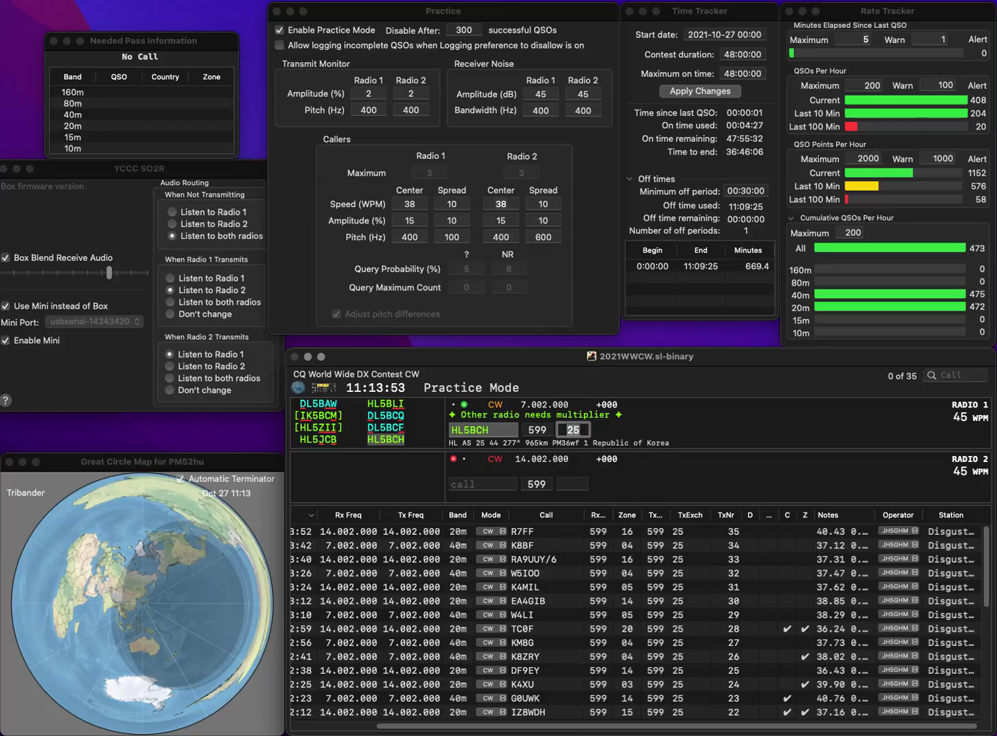
pyautogui.write('SP')
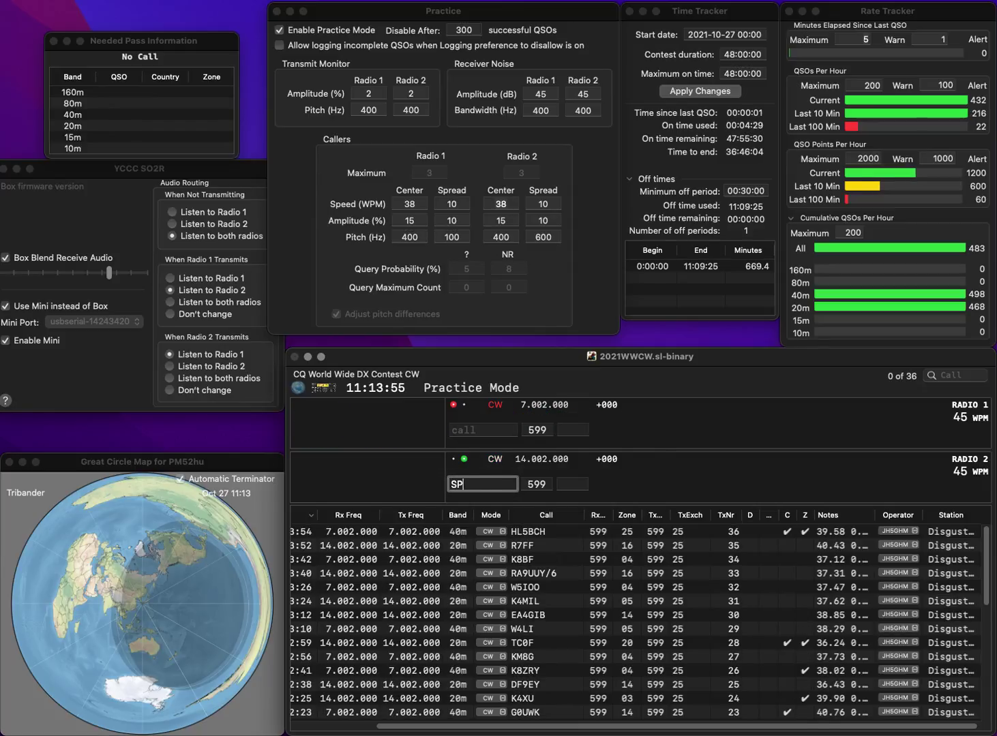
pyautogui.write('2CA')
pyautogui.press('Return')
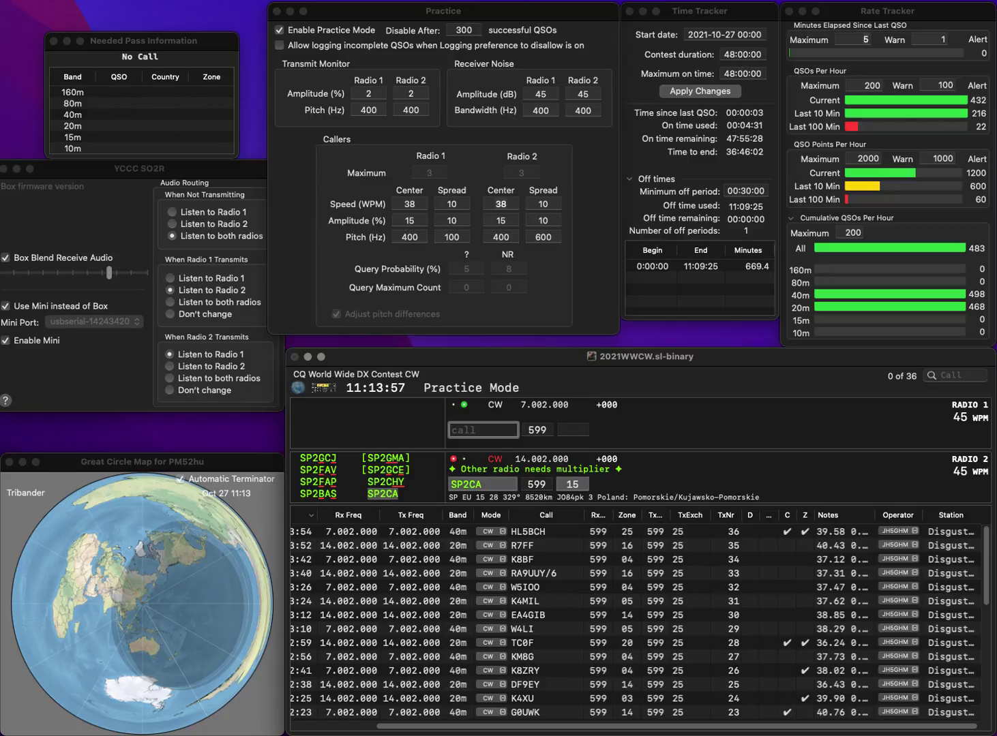
pyautogui.write('ZY')
pyautogui.press('Return')
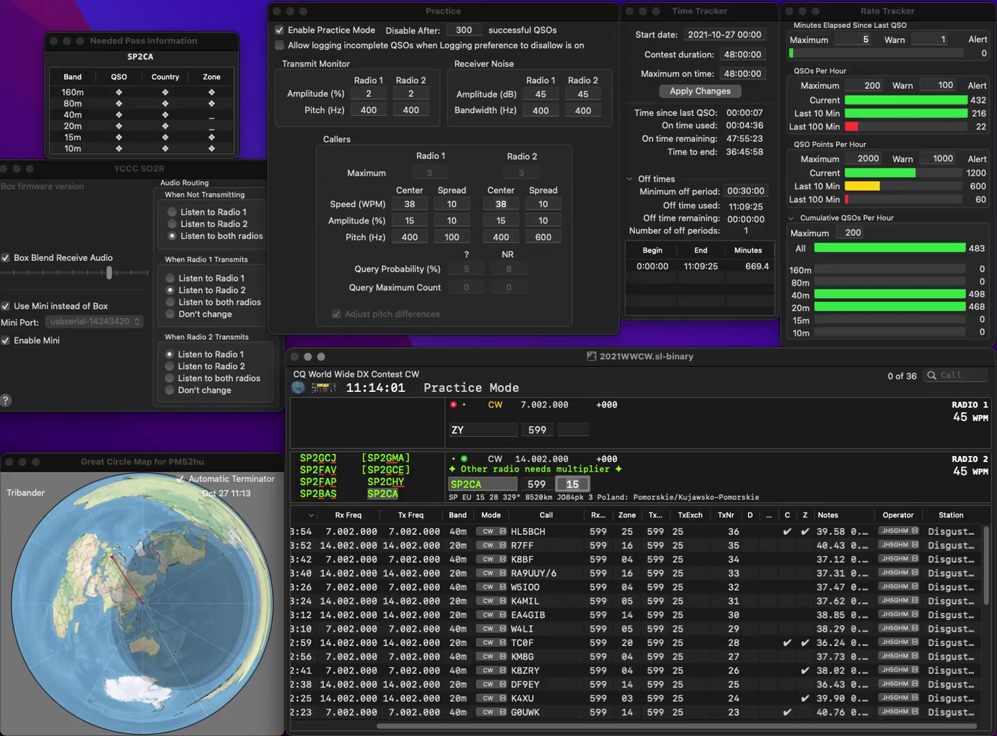
pyautogui.press('Return')
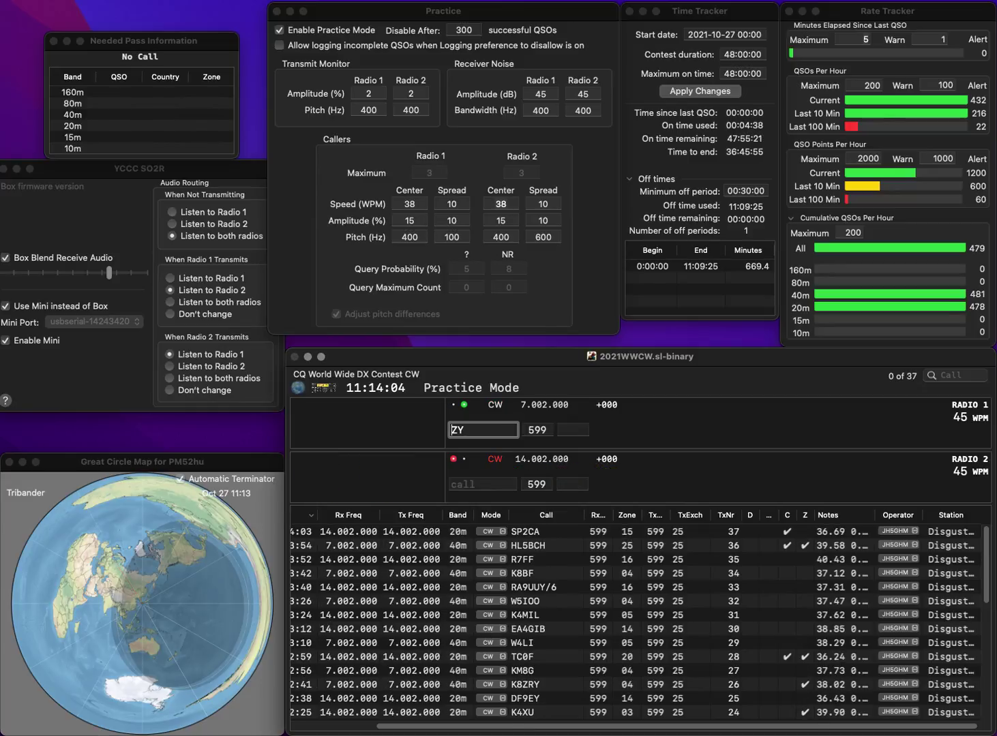
pyautogui.write('JA3C')
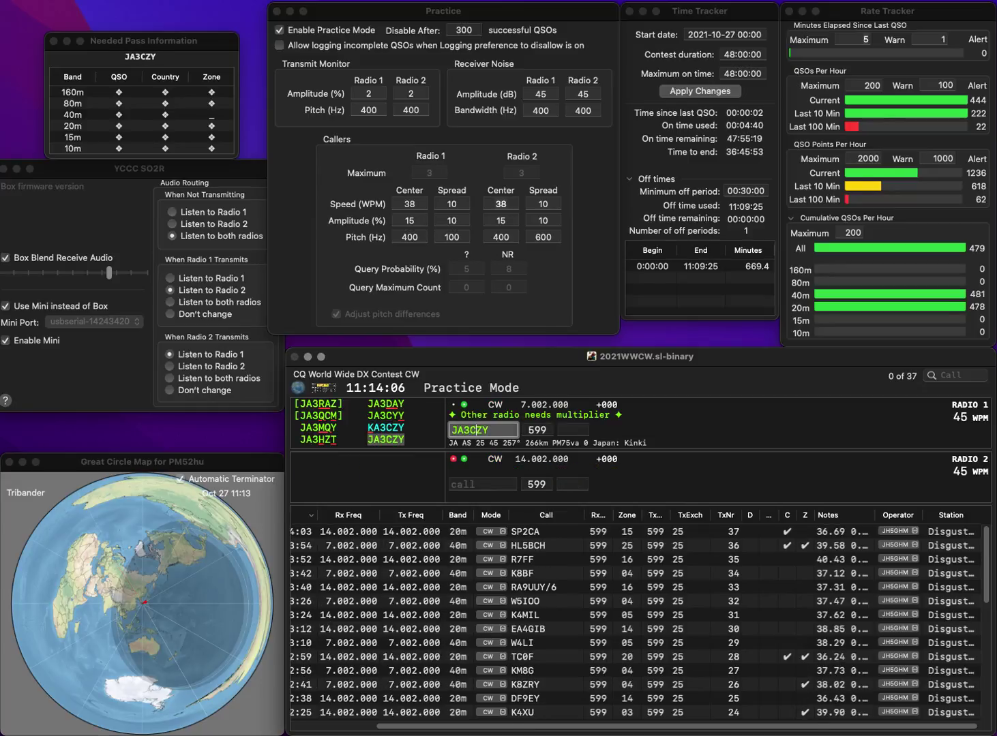
pyautogui.press('Return')
pyautogui.write('0AGY')
pyautogui.click(452, 485)
pyautogui.write('R')
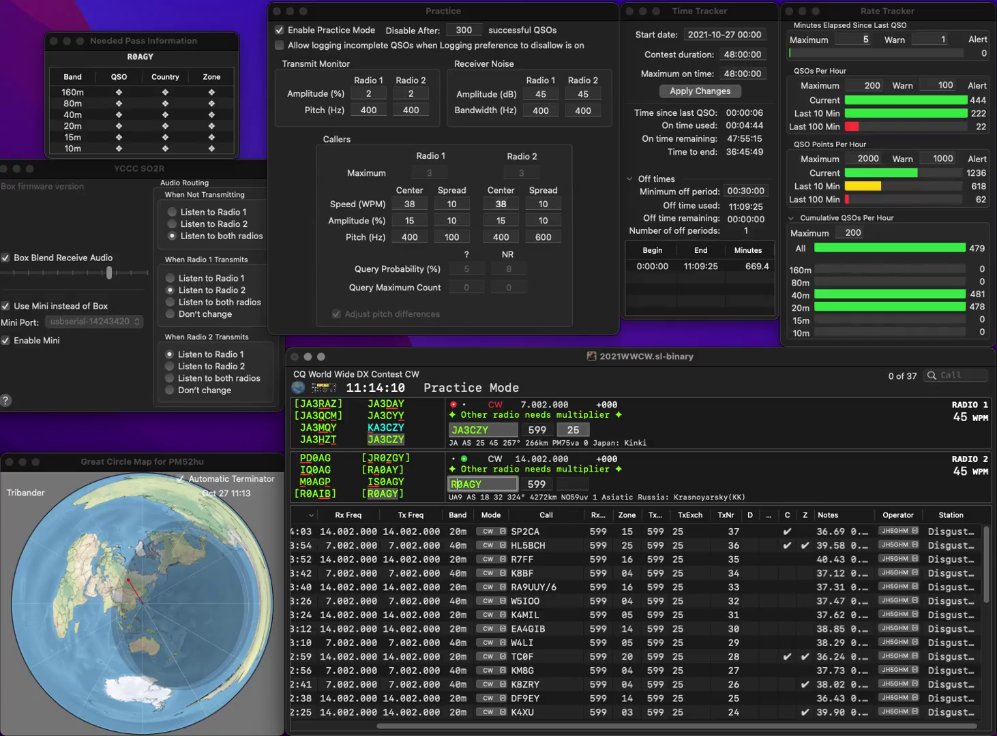
pyautogui.press('Return')
pyautogui.press('Return')
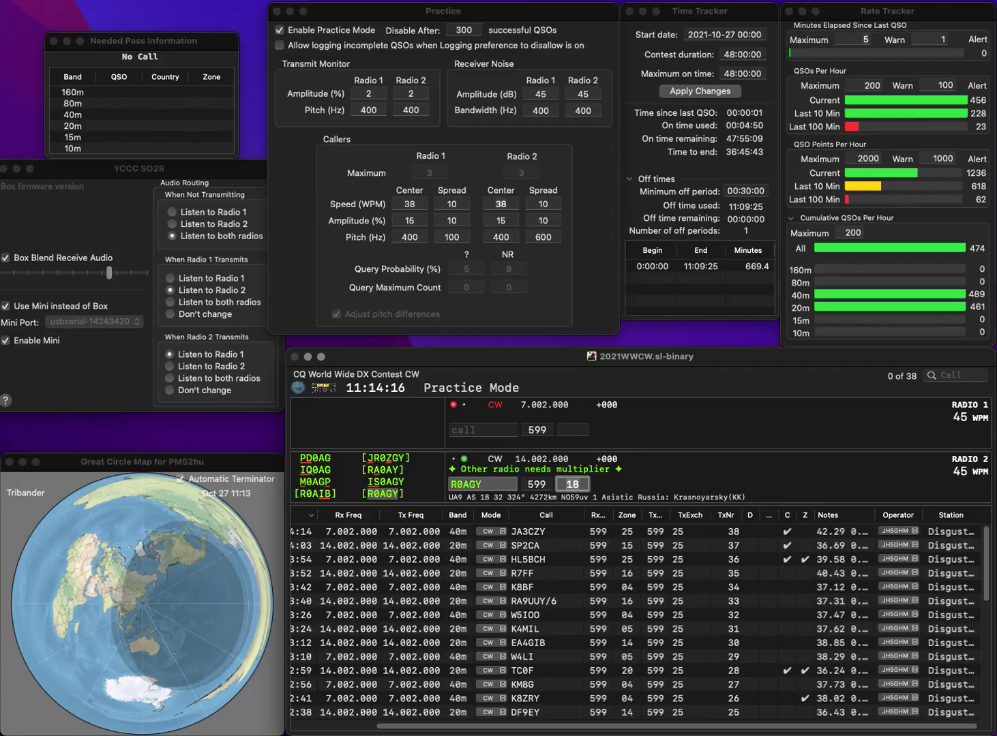
pyautogui.press('Return')
pyautogui.write('7B')
pyautogui.press('Return')
pyautogui.write('CM6')
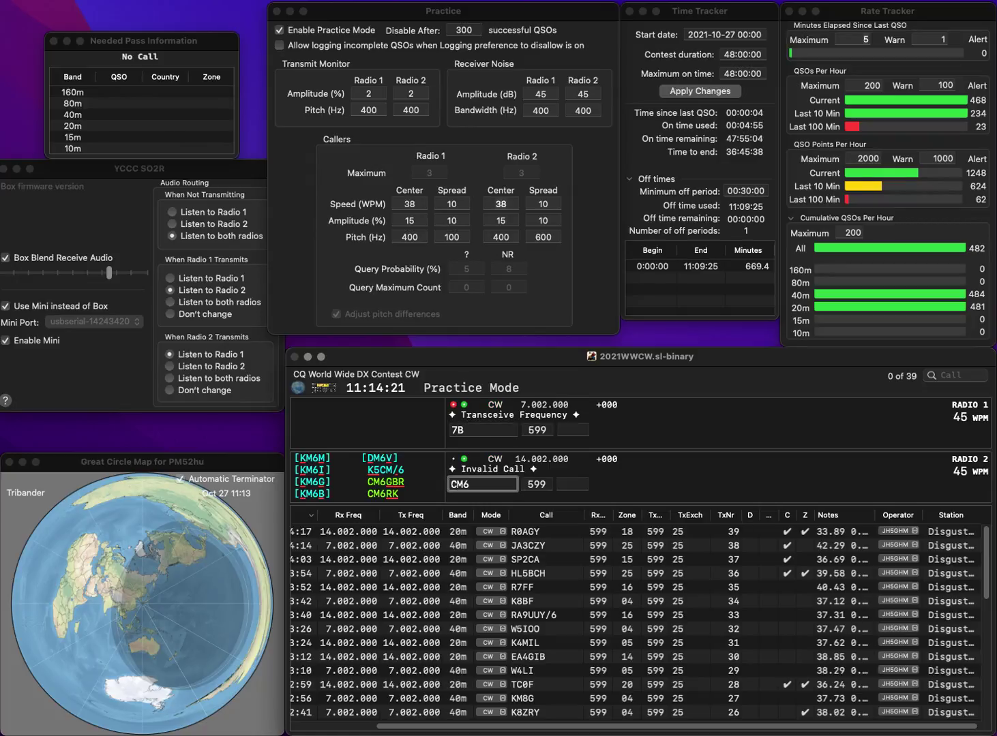
pyautogui.write('CHR')
pyautogui.press('Left')
pyautogui.press('Left')
pyautogui.press('Left')
pyautogui.press('BackSpace')
pyautogui.write('2')
pyautogui.press('Return')
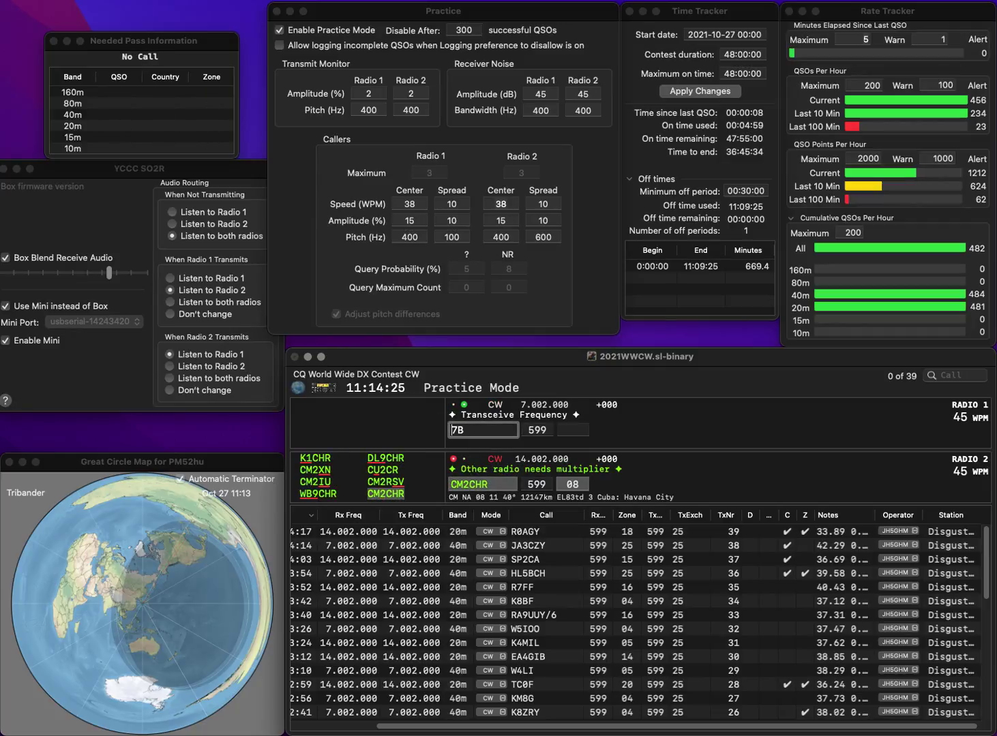
pyautogui.write('RT')
pyautogui.press('\\')
pyautogui.press('Tab')
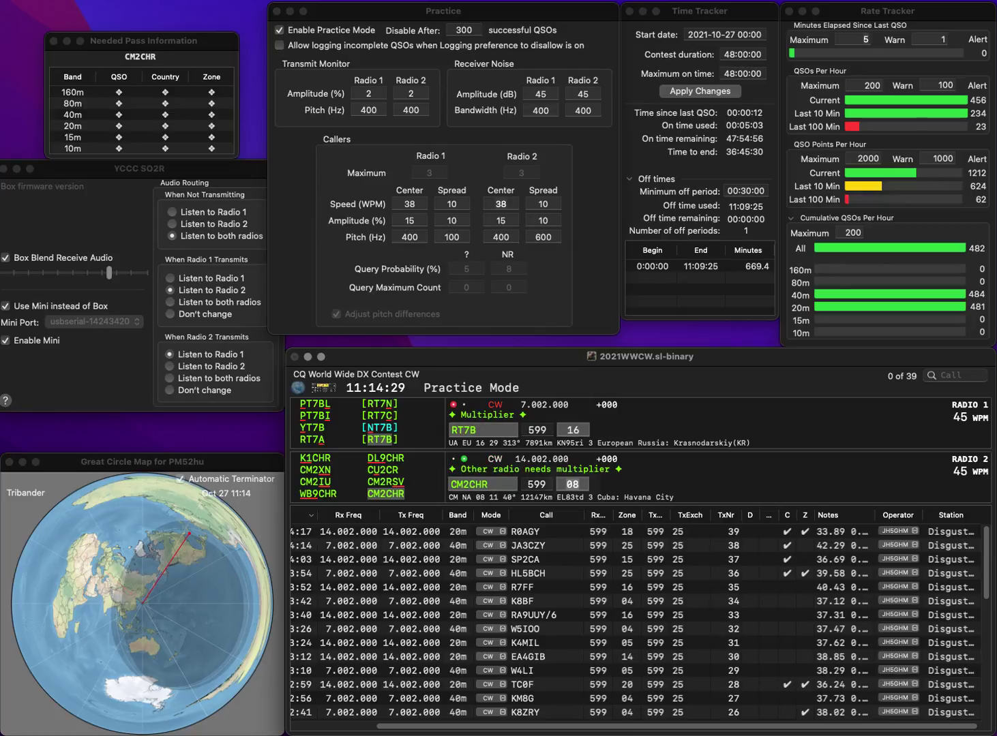
pyautogui.press('Return')
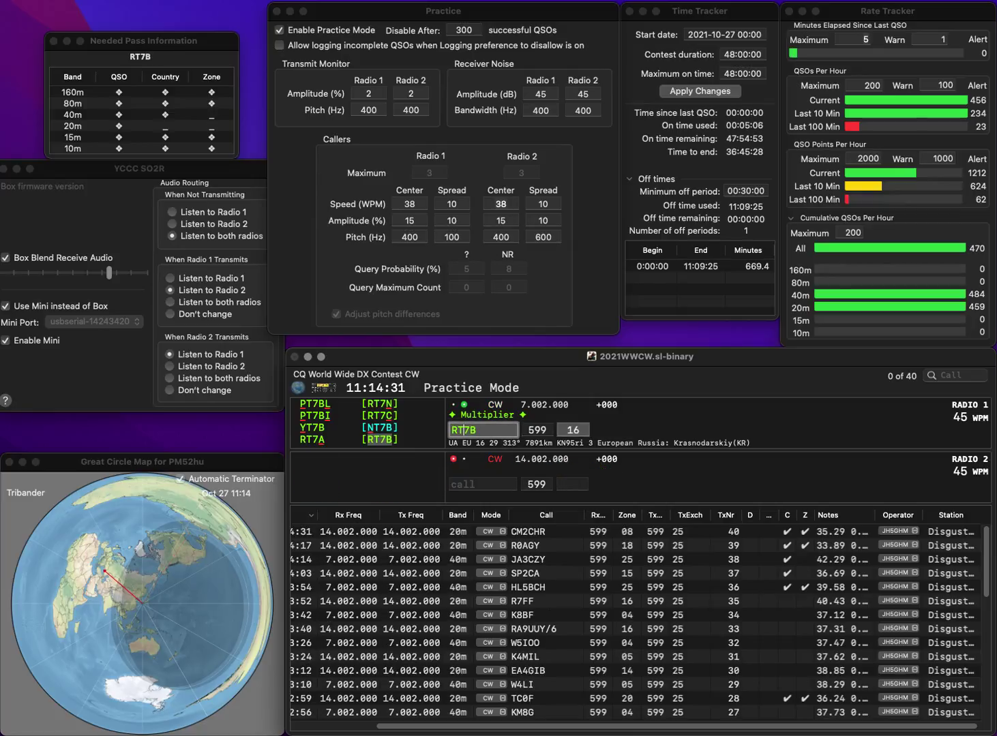
pyautogui.press('Return')
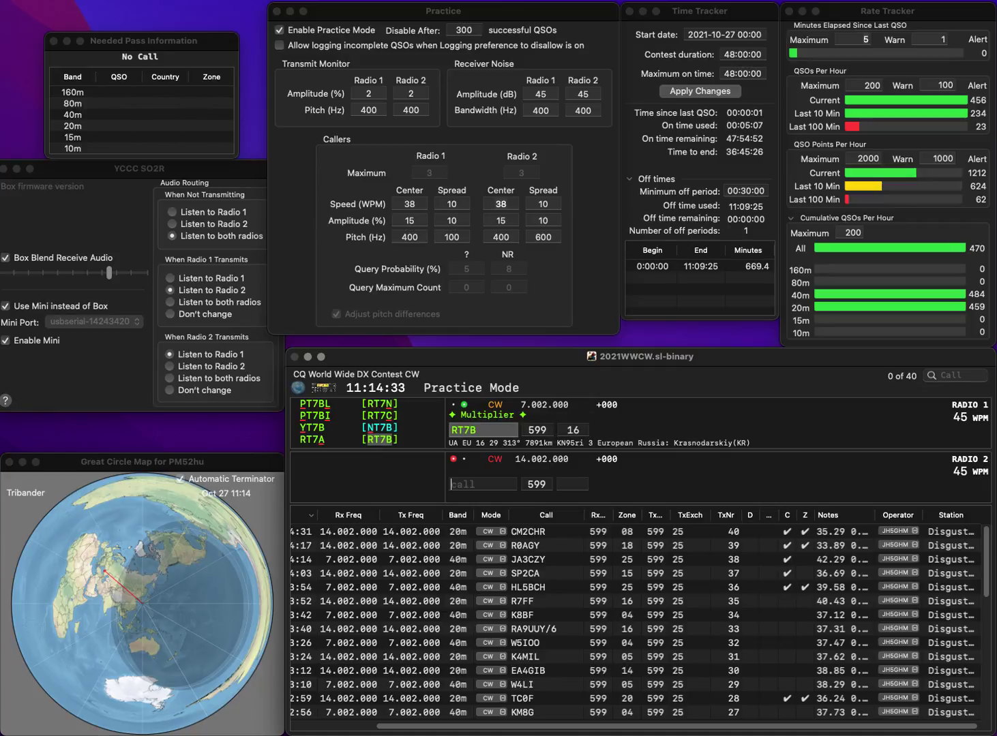
pyautogui.write('KC')
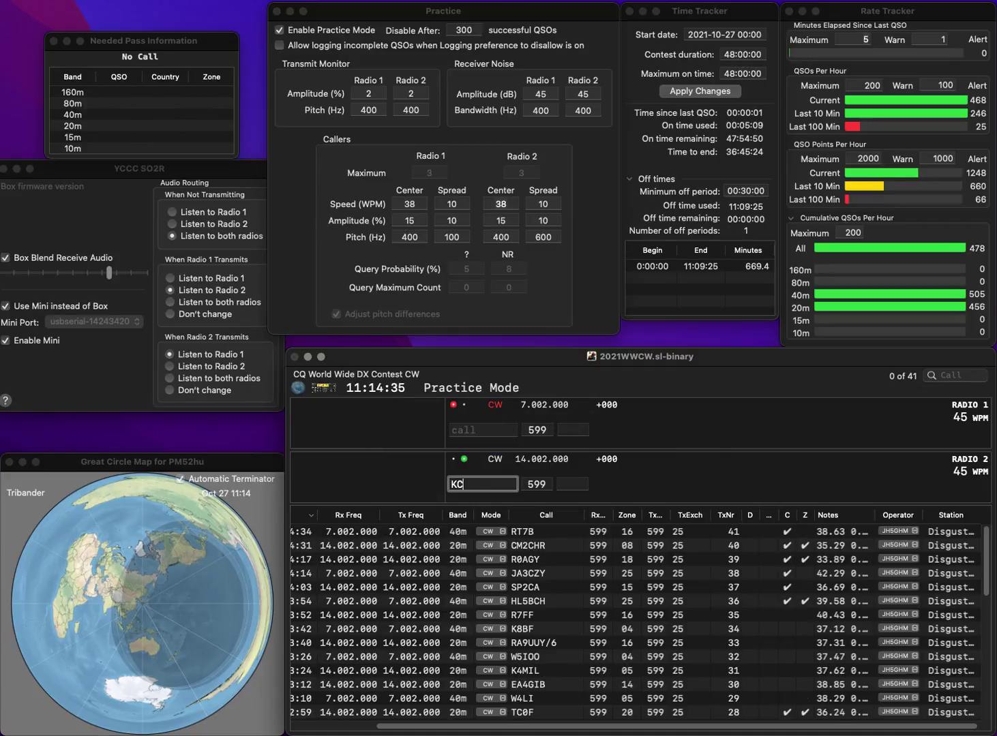
pyautogui.press('Return')
pyautogui.write('K2')
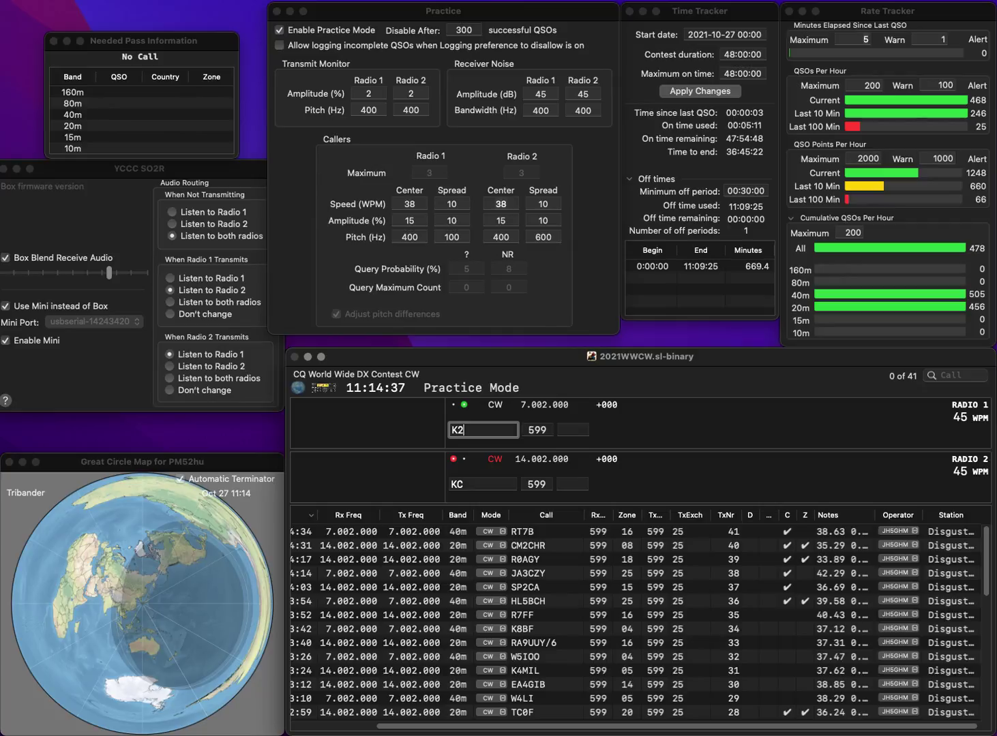
pyautogui.write('IZ')
pyautogui.press('Return')
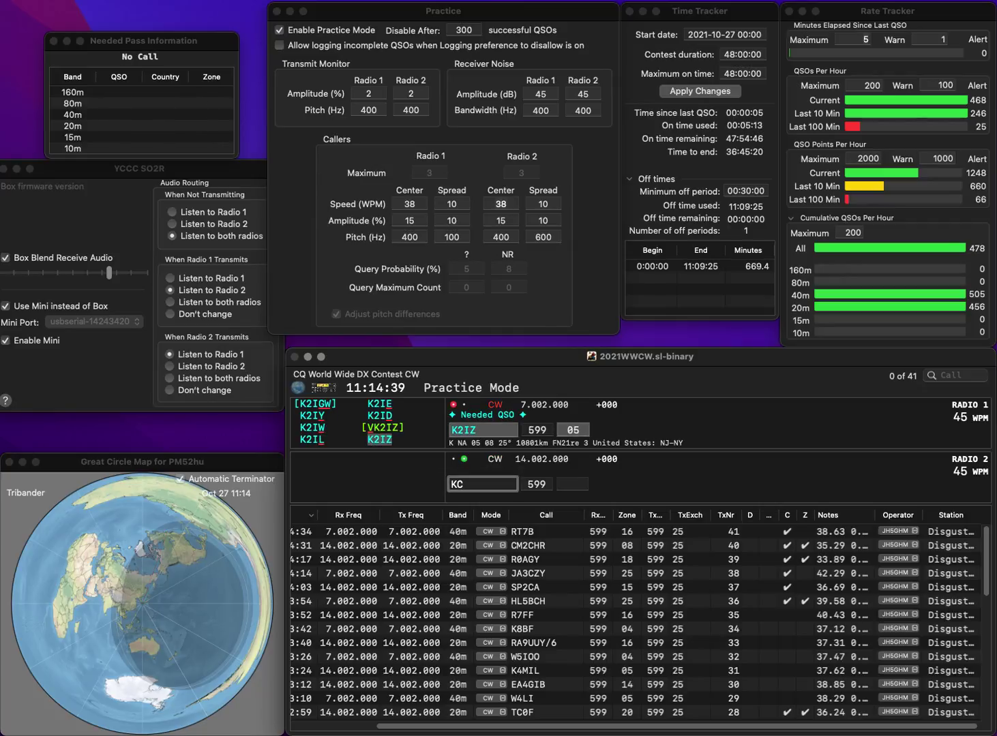
pyautogui.write('2WQ')
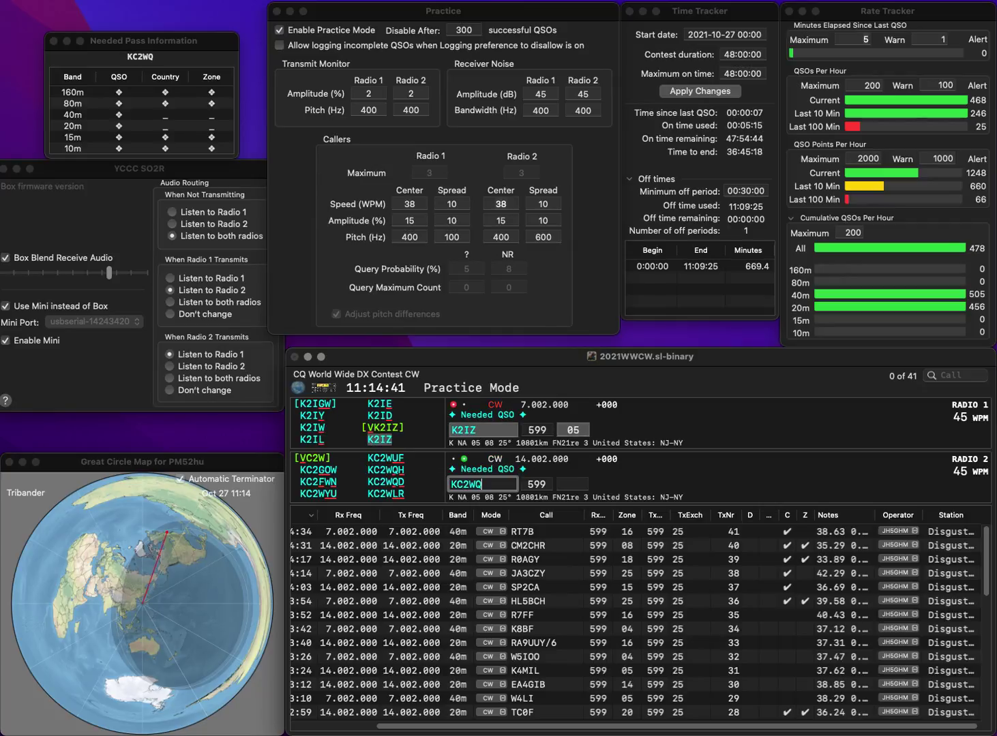
pyautogui.write('D')
pyautogui.press('Return')
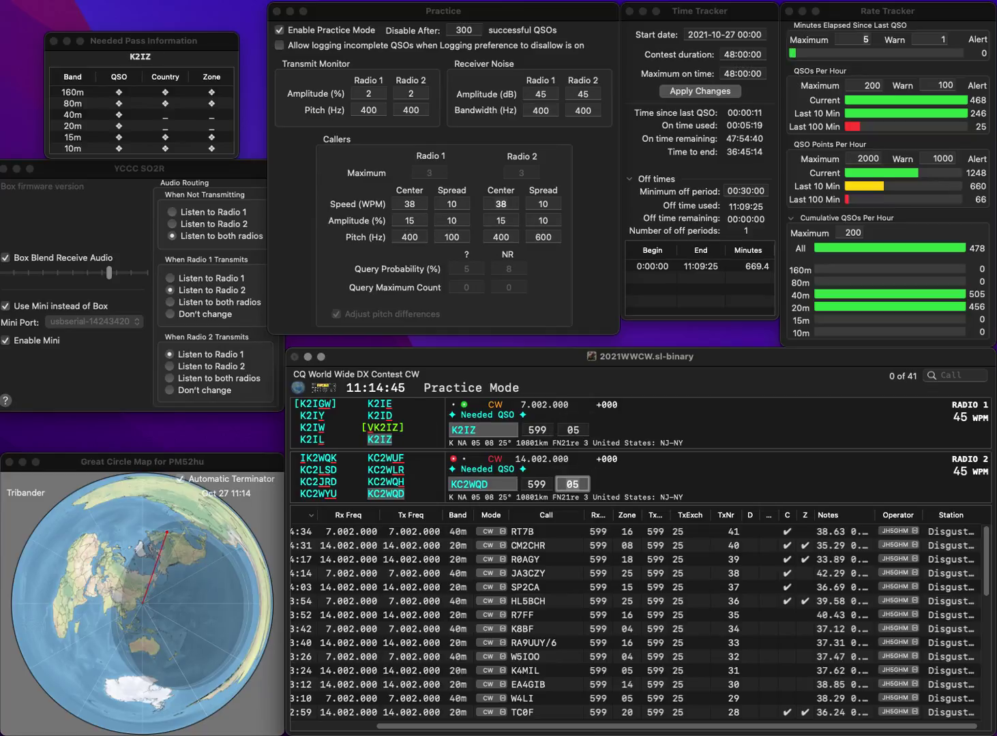
pyautogui.press('Return')
pyautogui.write('DL1EKO')
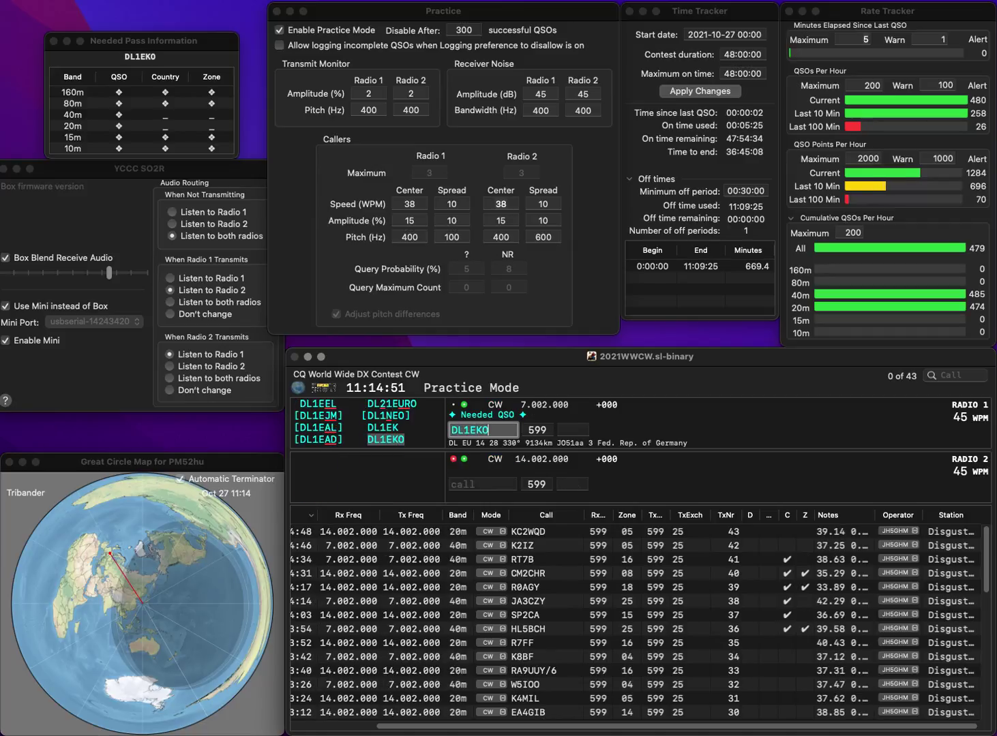
pyautogui.press('Return')
pyautogui.write('K8KM')
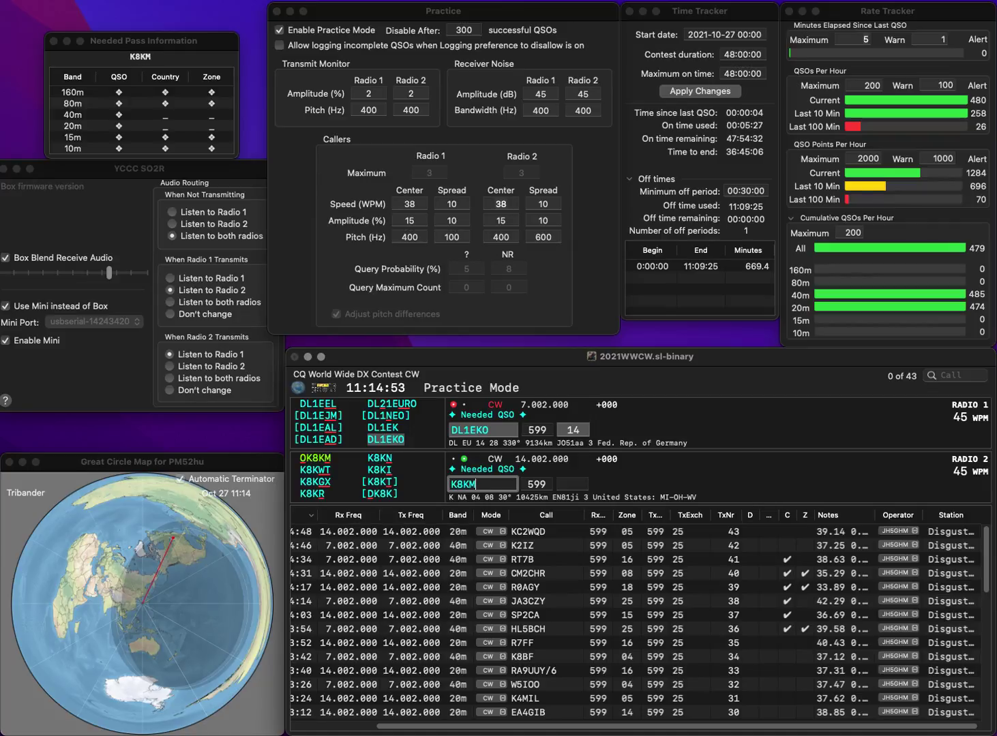
pyautogui.write('S')
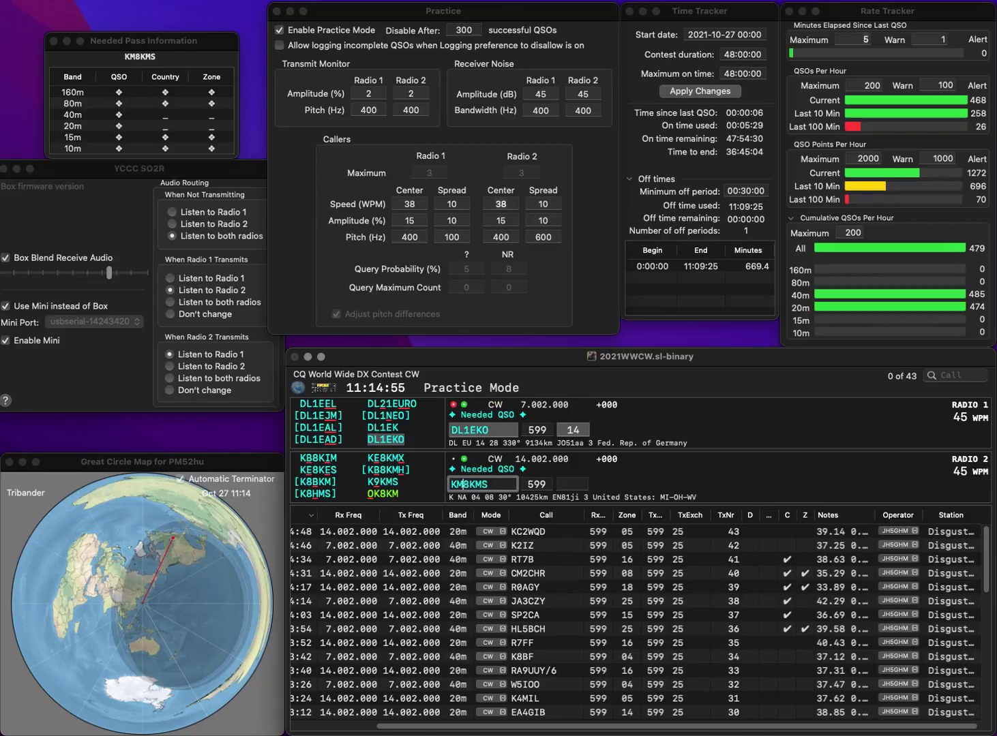
pyautogui.press('Return')
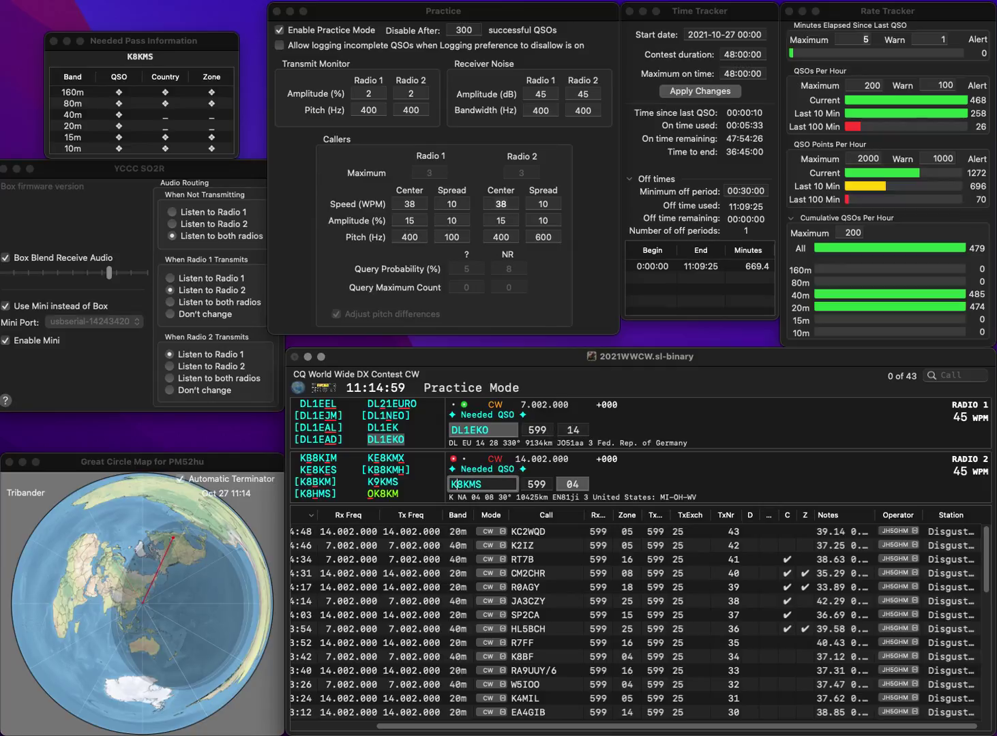
pyautogui.press('End')
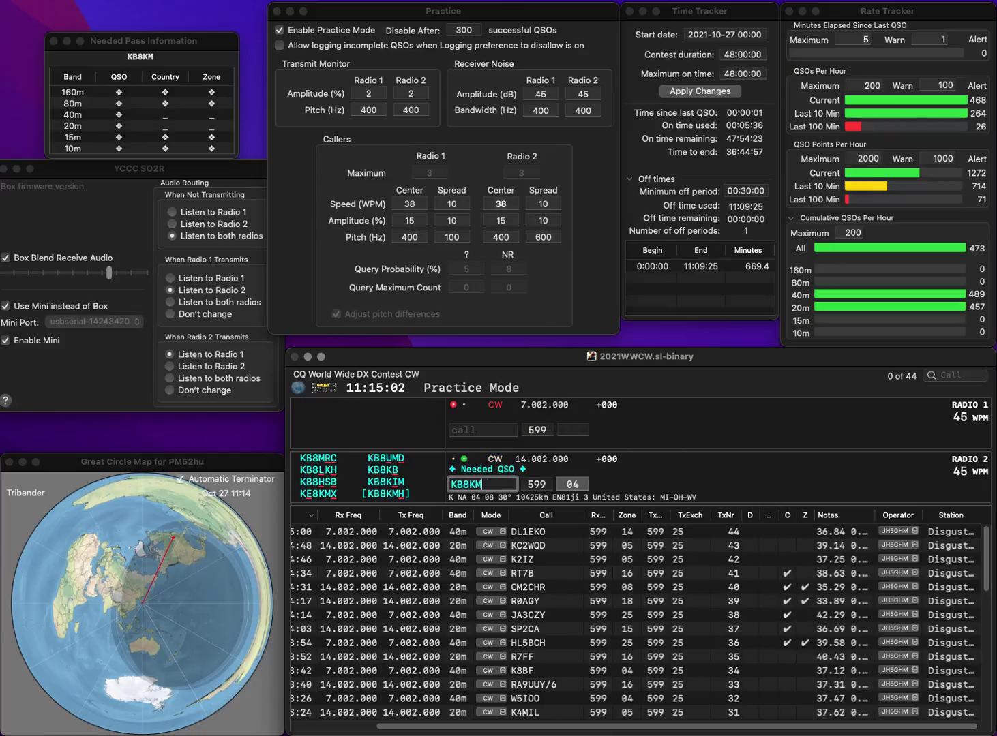
pyautogui.press('BackSpace')
pyautogui.write('H')
pyautogui.press('Return')
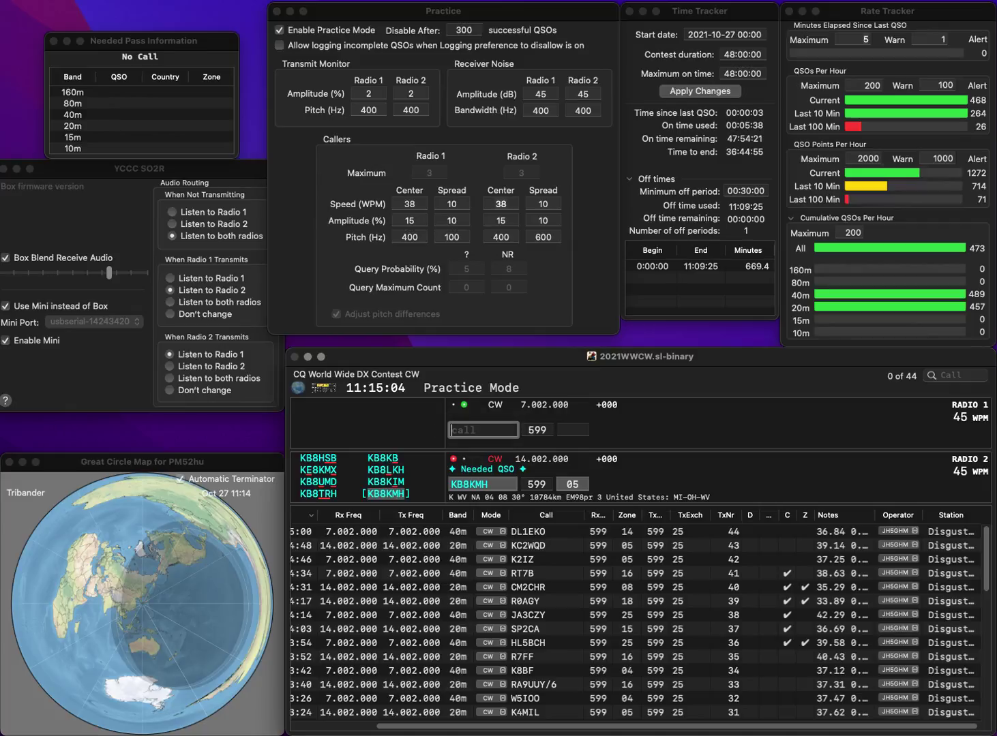
pyautogui.write('YL2EM')
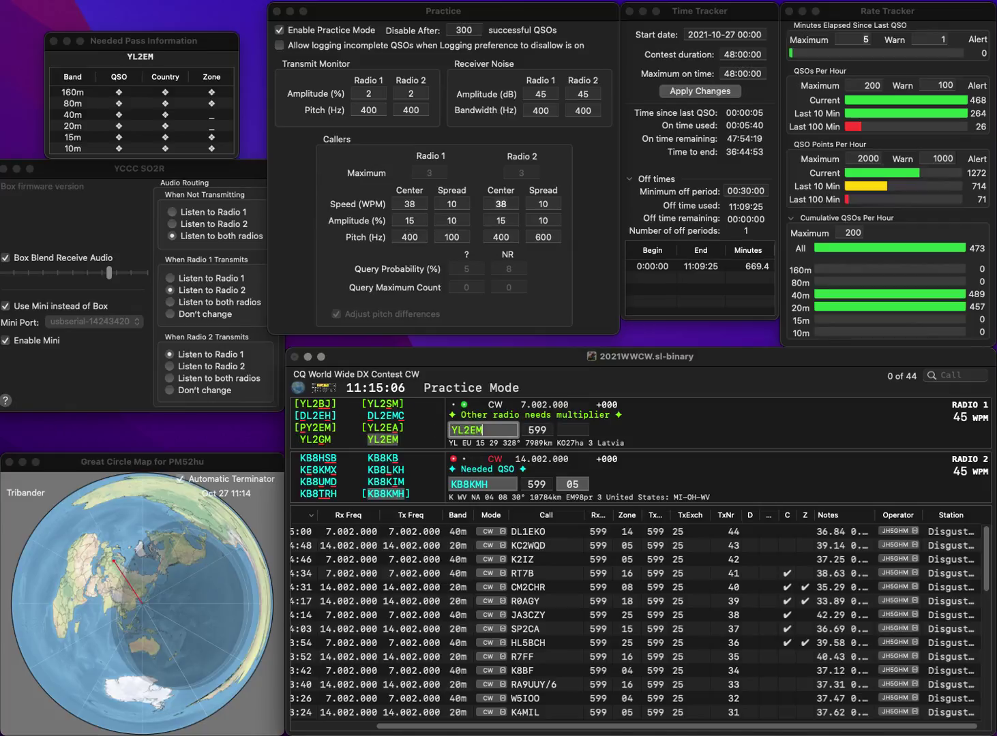
pyautogui.press('Return')
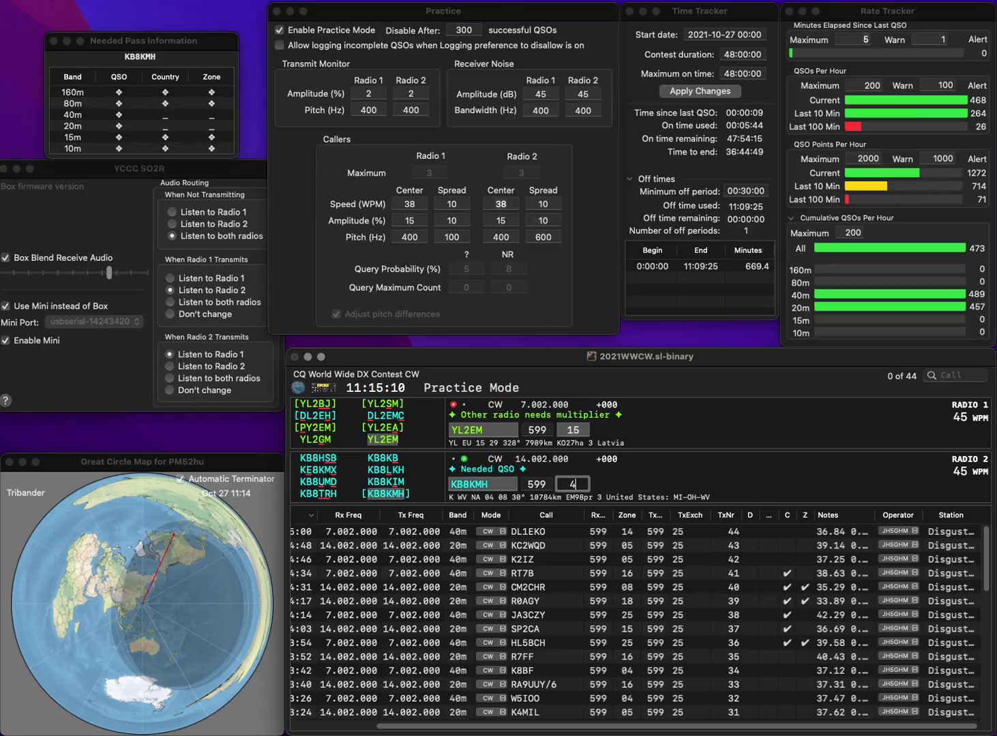
pyautogui.press('Return')
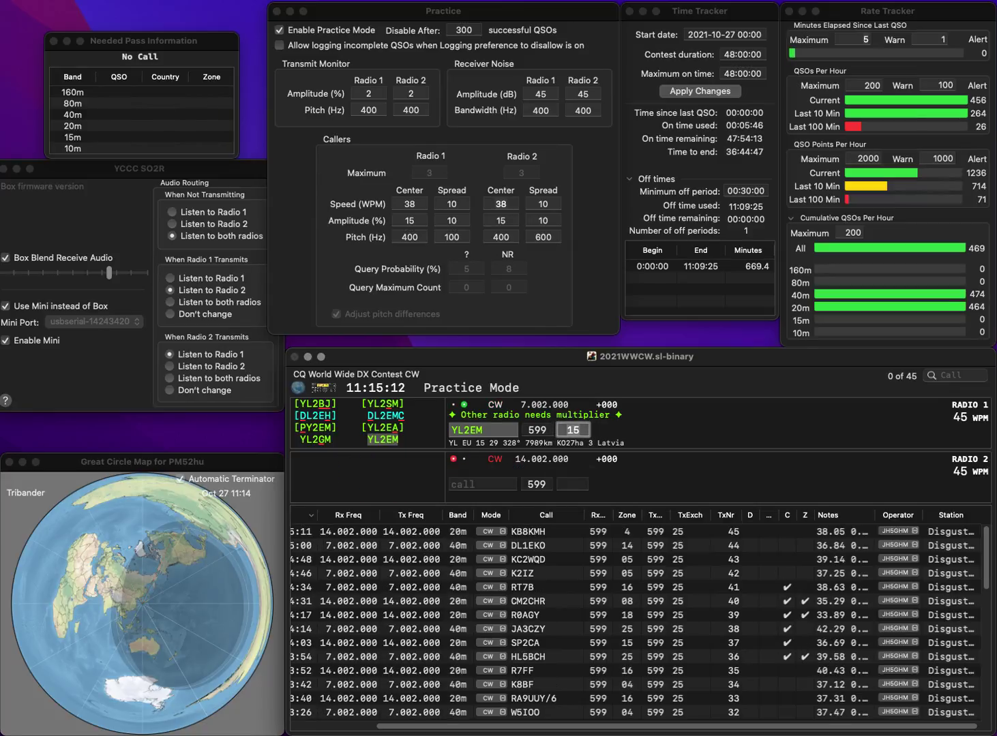
pyautogui.click(483, 484)
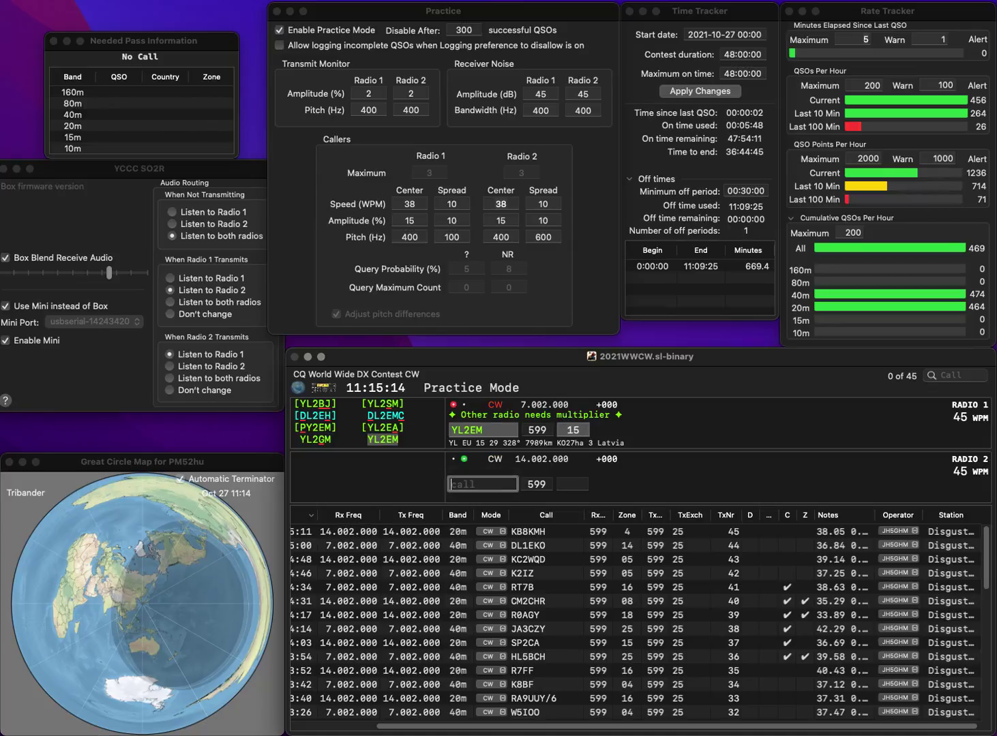
# - Answer W2CM on Radio 2 and log the YL2EM and W2CM contacts
pyautogui.write('W2CM')
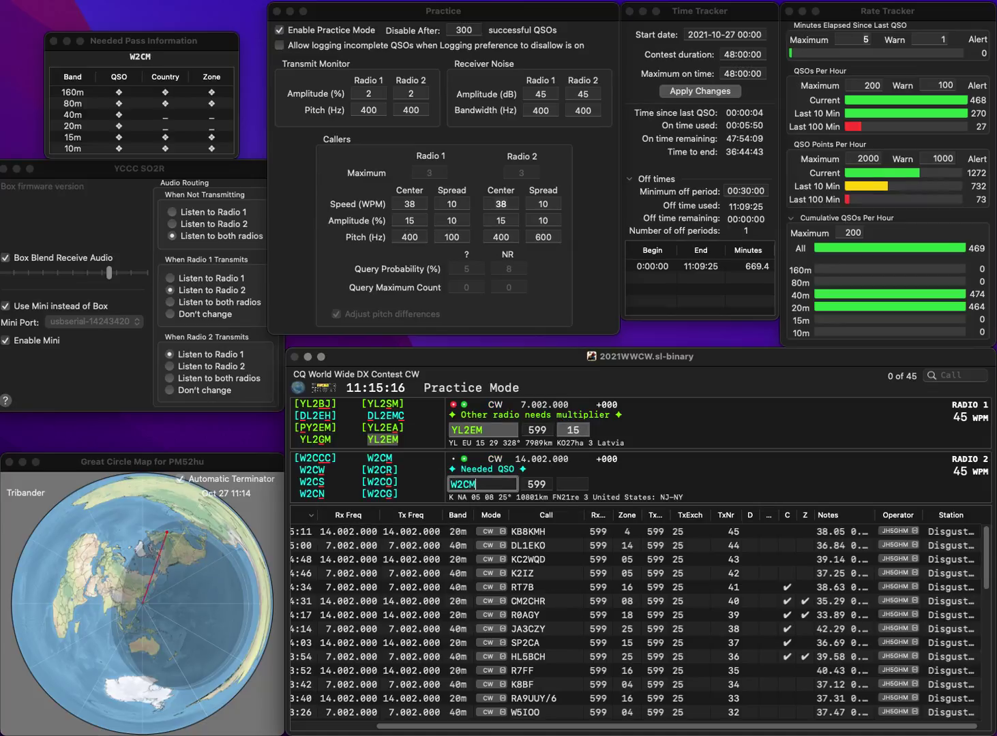
pyautogui.press('Return')
pyautogui.click(482, 484)
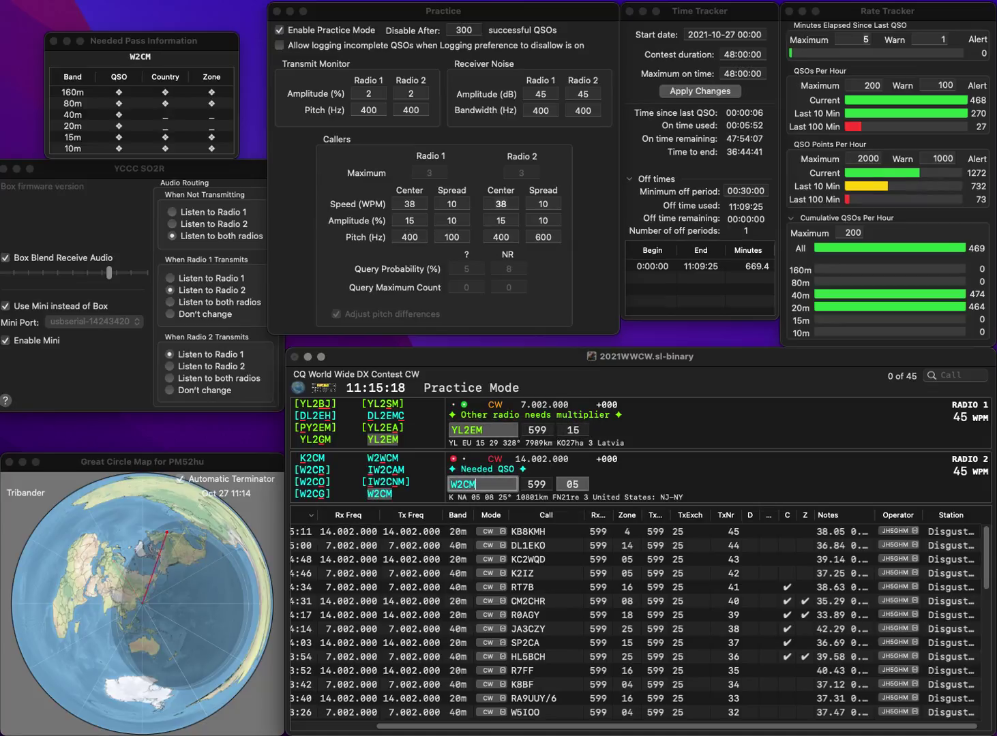
pyautogui.press('Return')
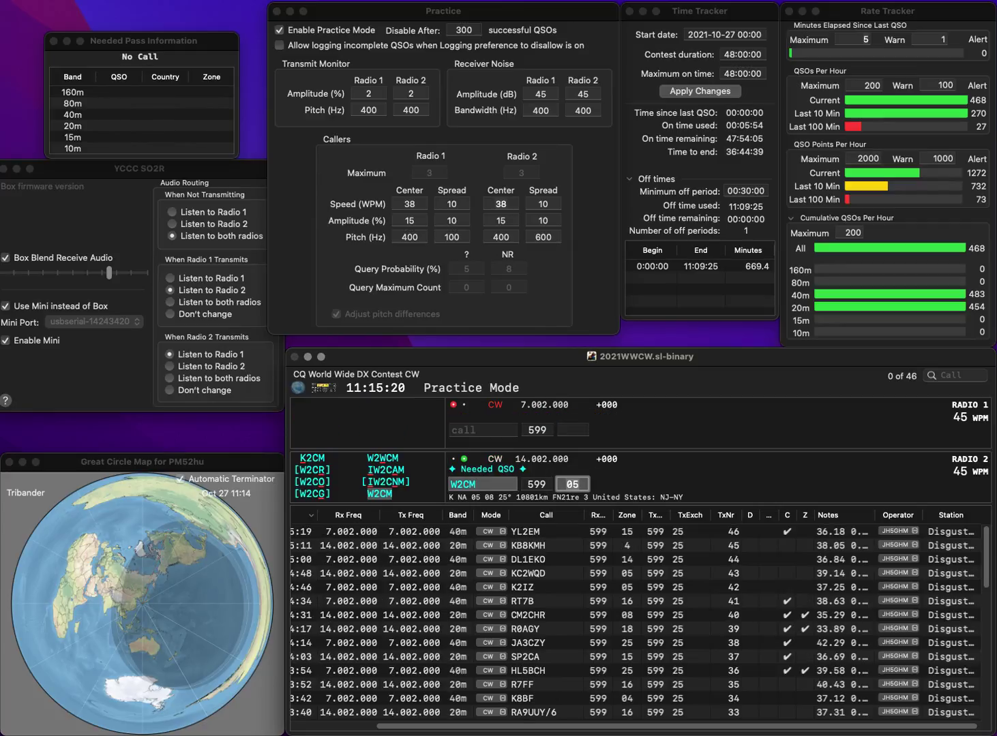
pyautogui.press('Return')
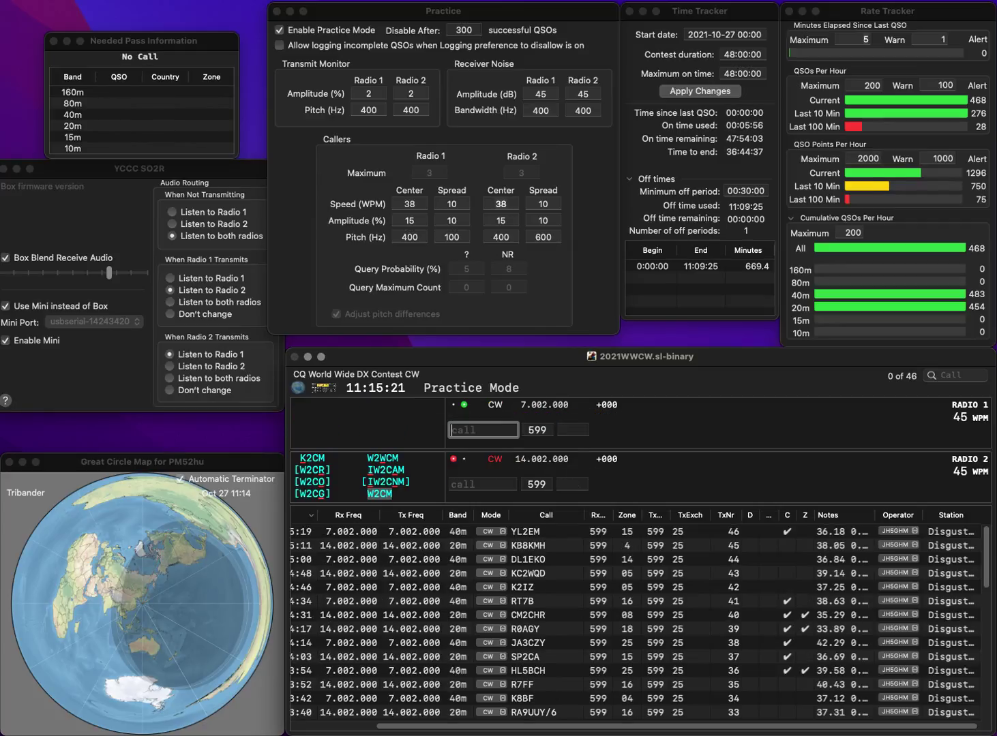
pyautogui.write('NZ8J')
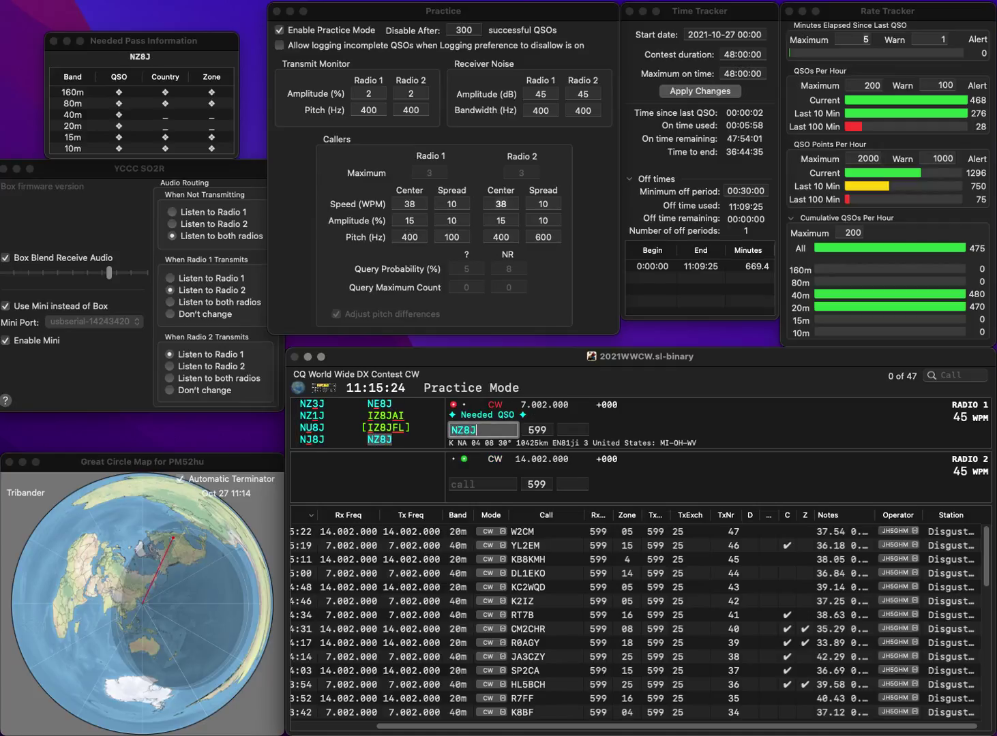
pyautogui.press('Return')
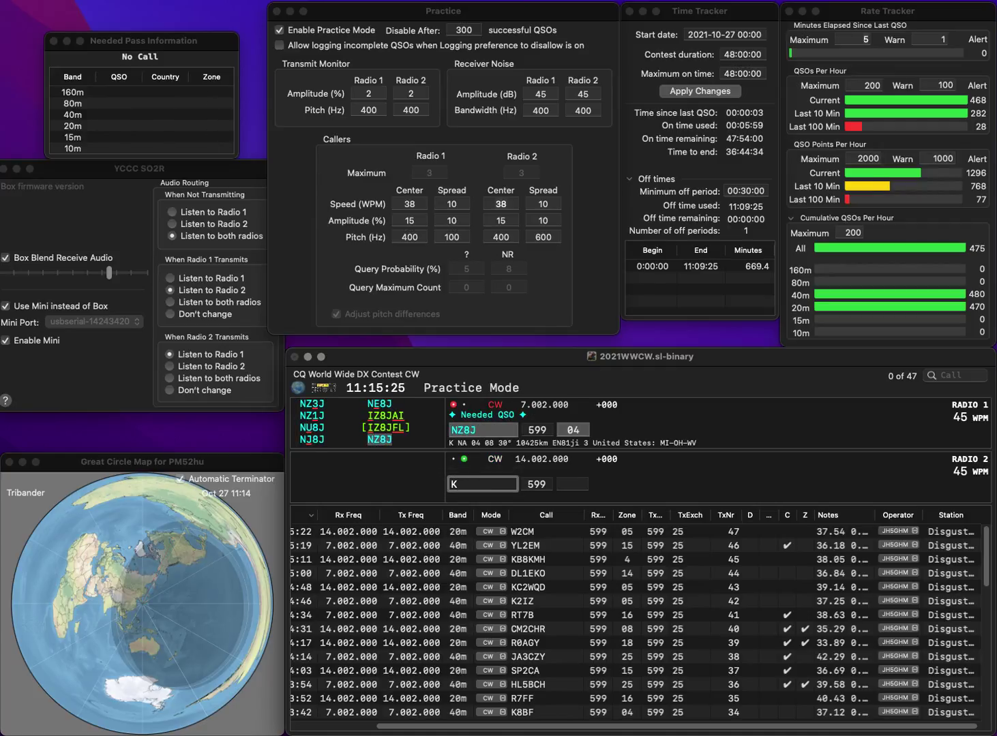
pyautogui.write('KMFU')
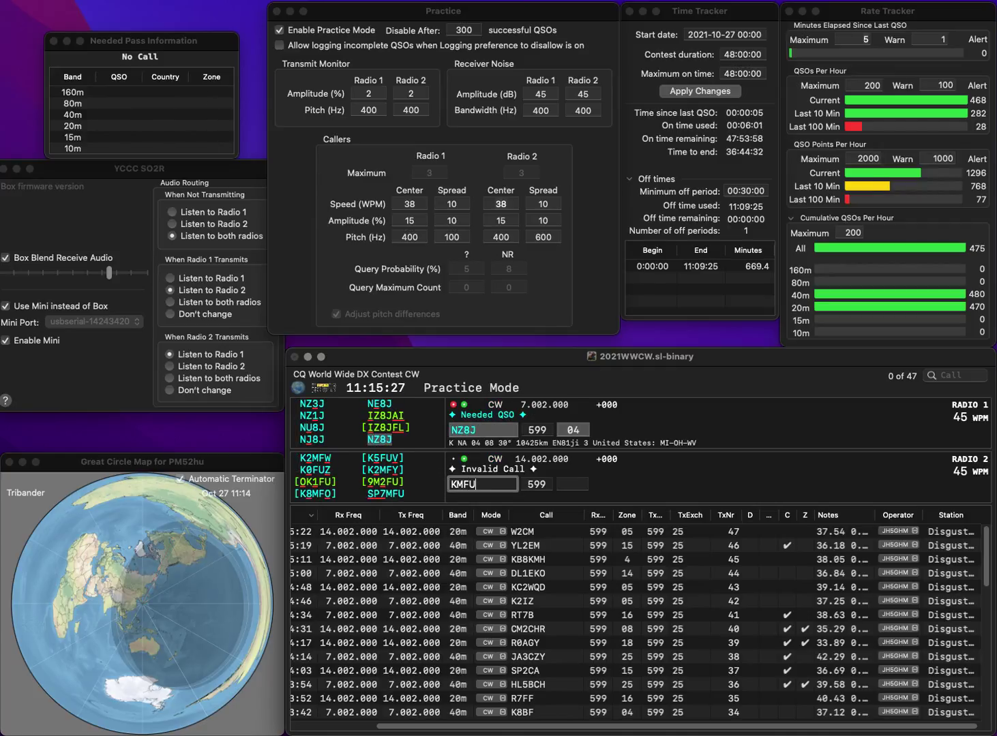
pyautogui.press('Return')
pyautogui.press('Return')
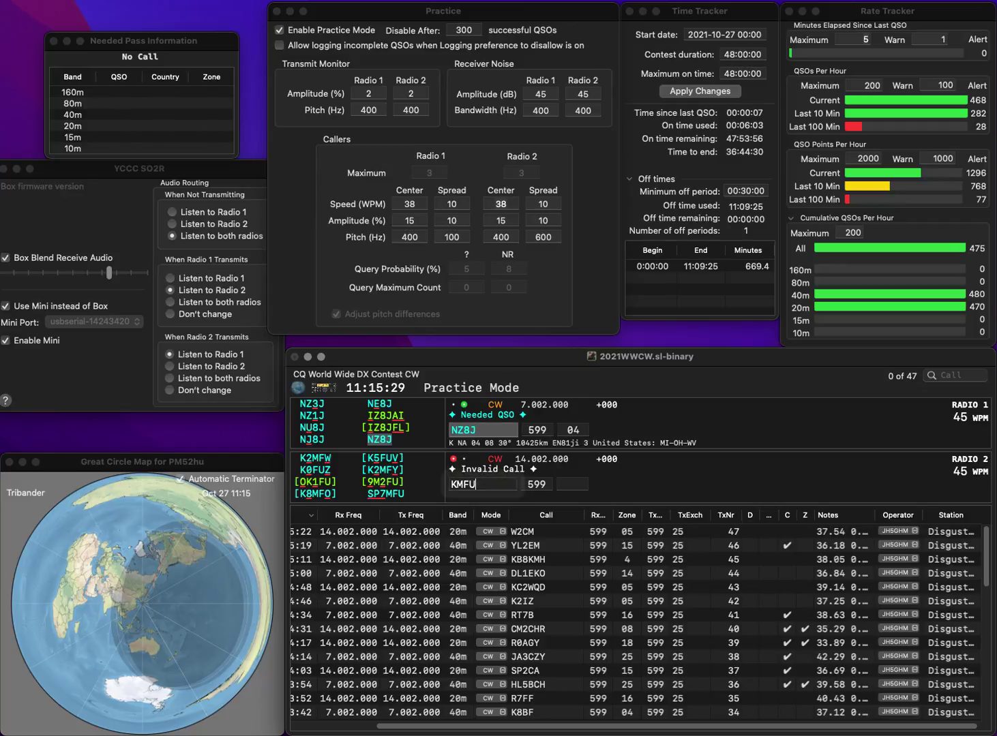
# - Log NZ8J on Radio 1 and correct the Radio 2 call to KB5QFU, answering it
pyautogui.press('Delete')
pyautogui.write('B5Q')
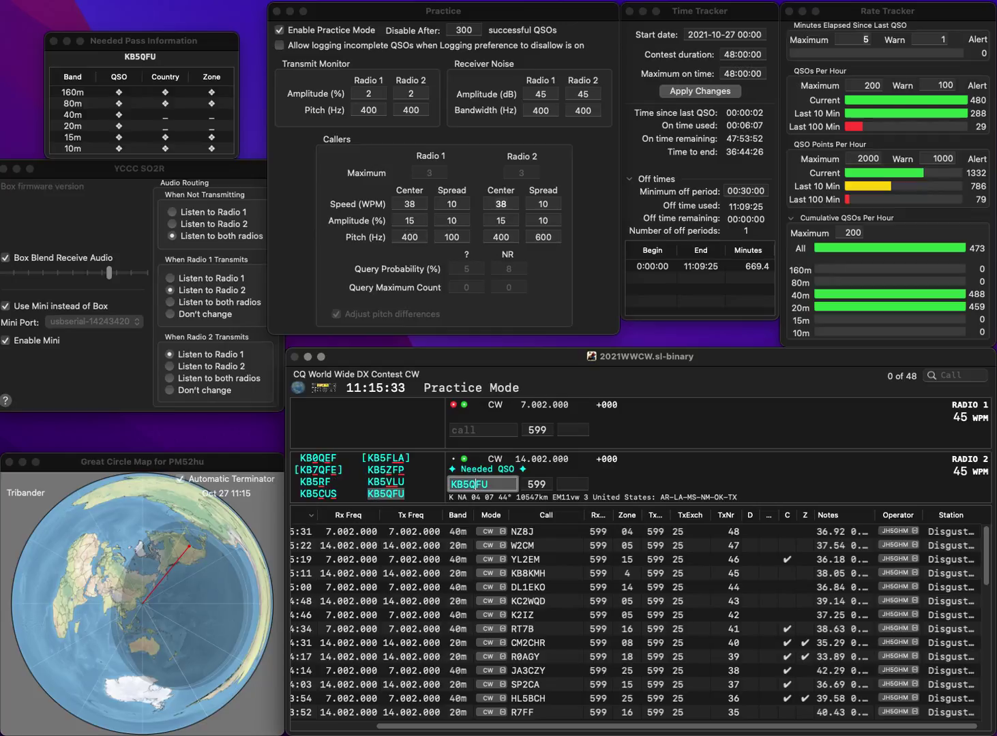
pyautogui.press('Return')
pyautogui.write('LX')
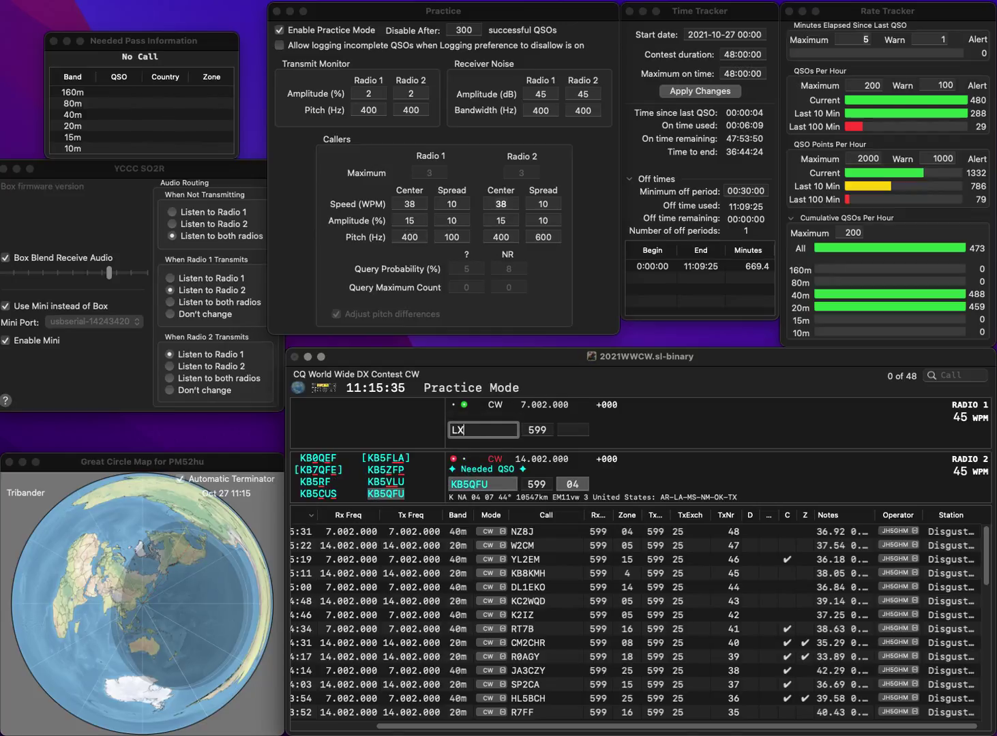
pyautogui.write('Z')
pyautogui.press('Return')
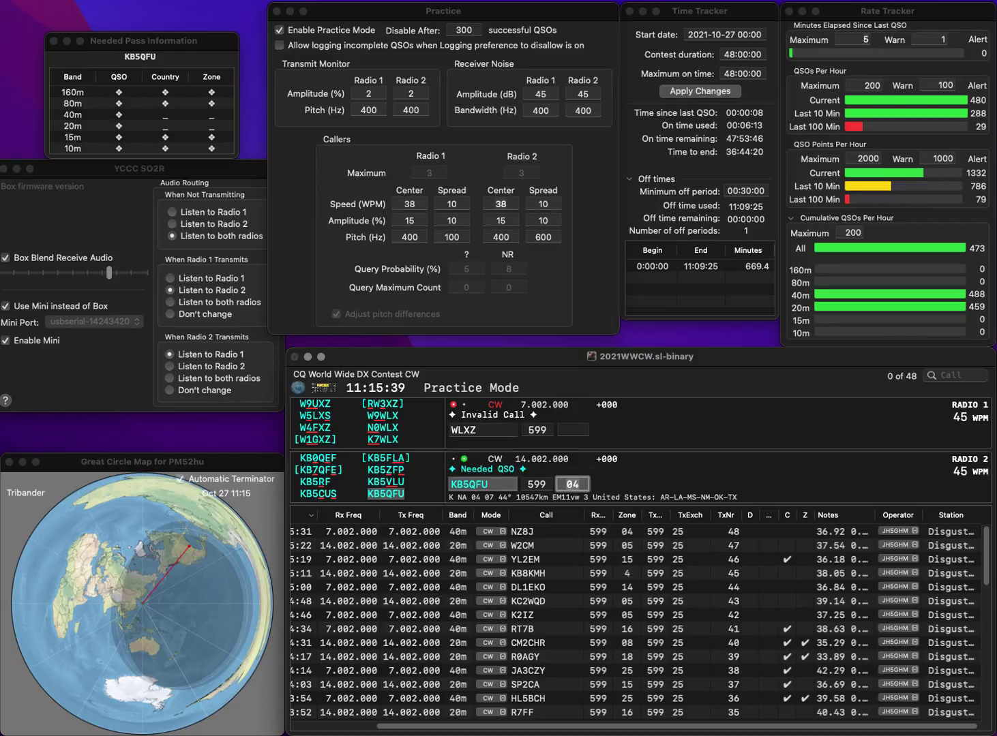
pyautogui.press('Return')
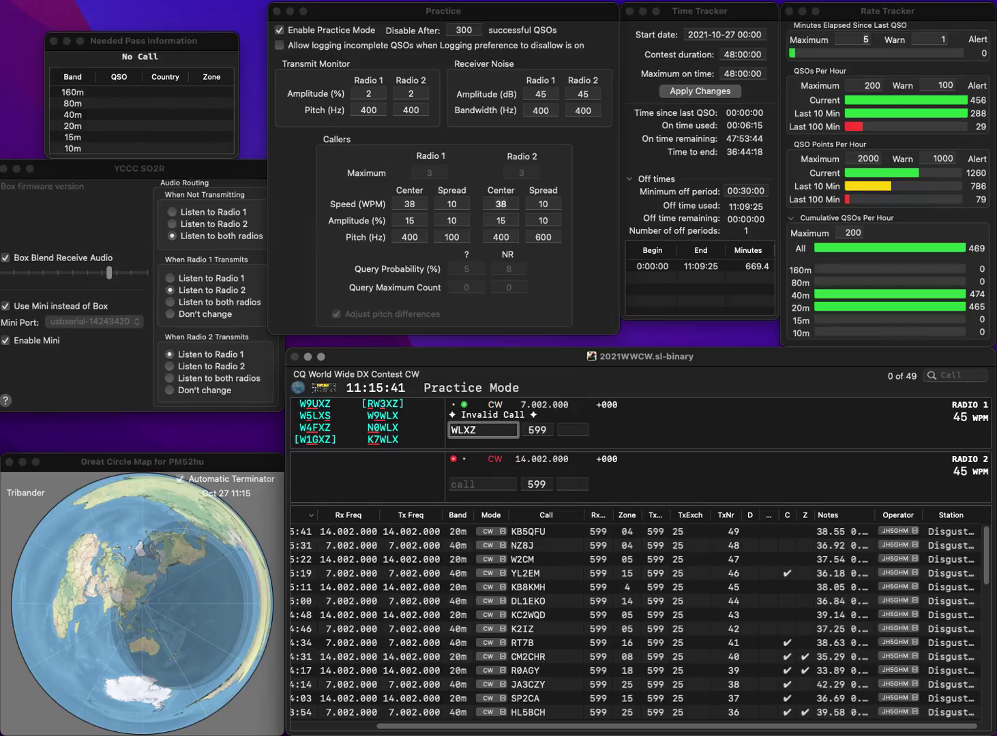
pyautogui.write('4FX')
pyautogui.press('Delete')
pyautogui.press('Delete')
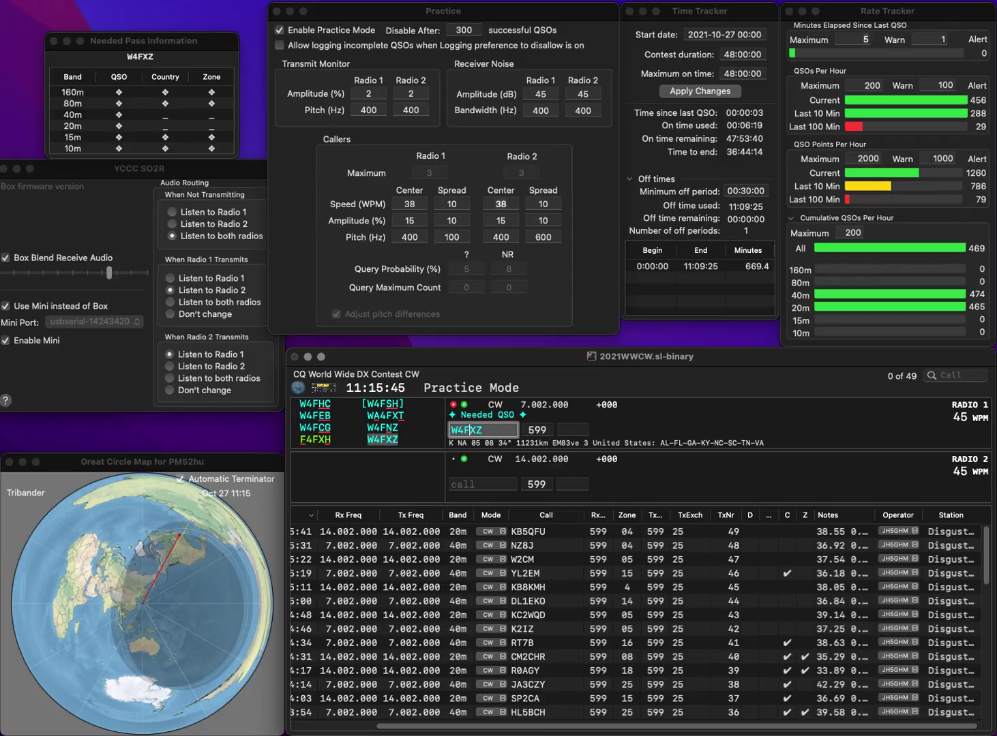
pyautogui.press('Return')
pyautogui.write('KW6S')
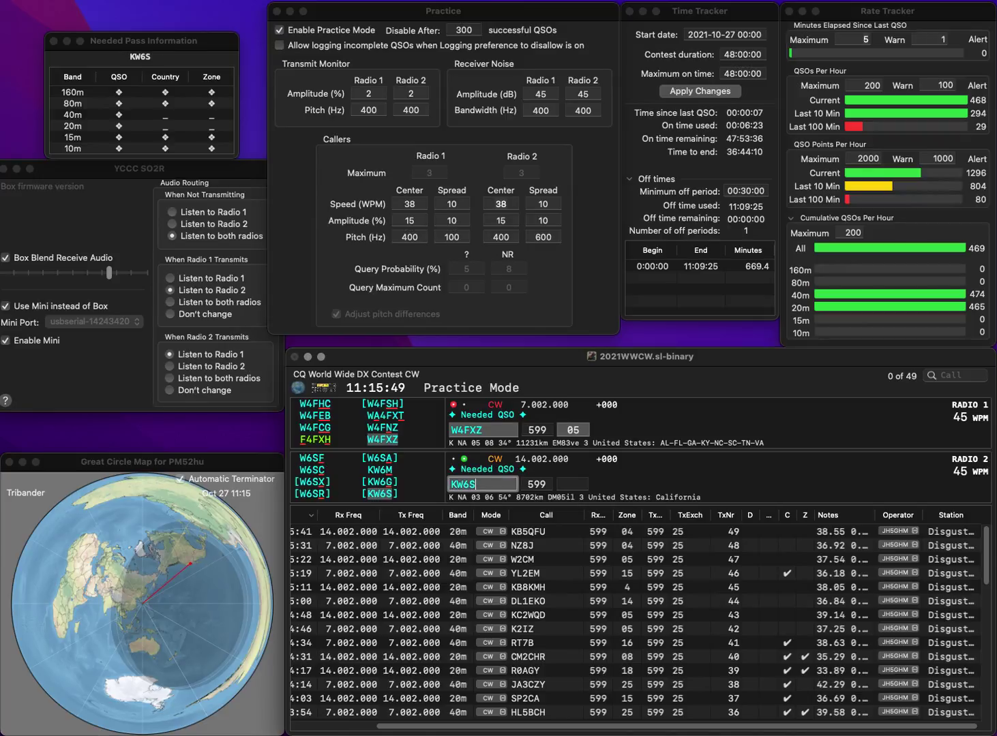
pyautogui.press('Return')
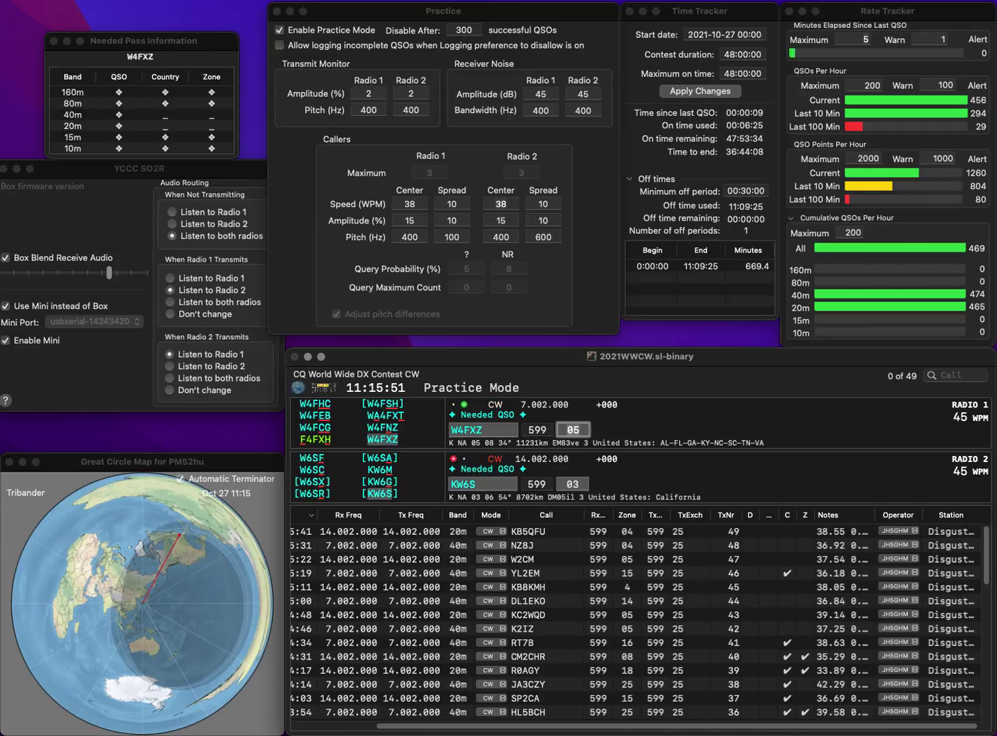
pyautogui.press('Return')
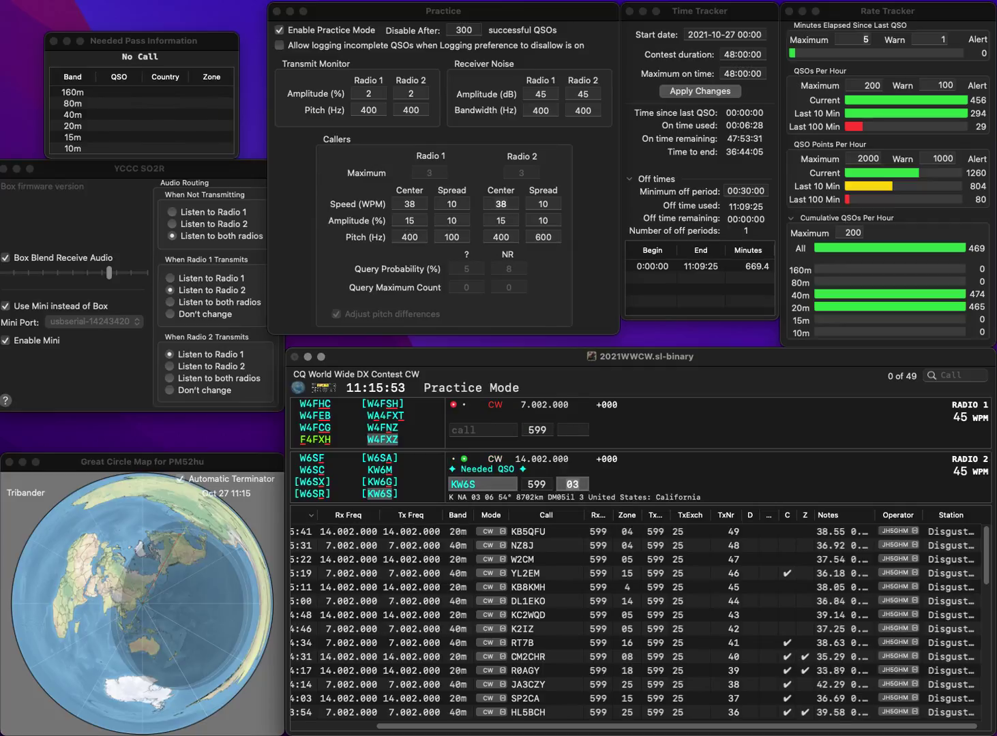
pyautogui.press('Return')
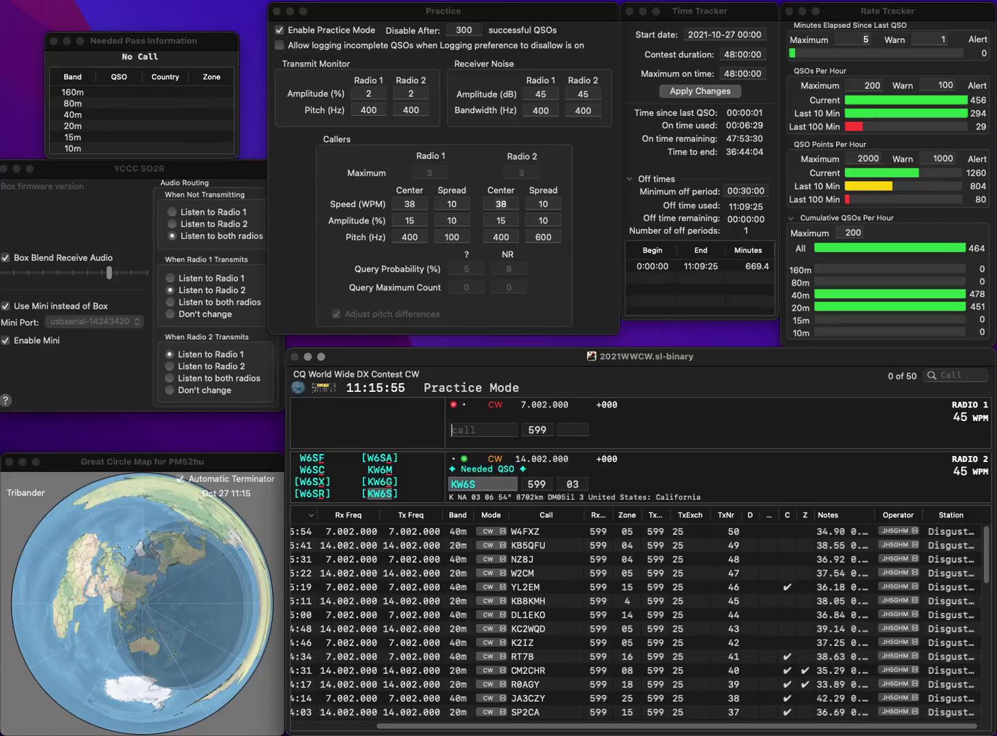
pyautogui.write('F5')
pyautogui.press('Return')
pyautogui.write('J')
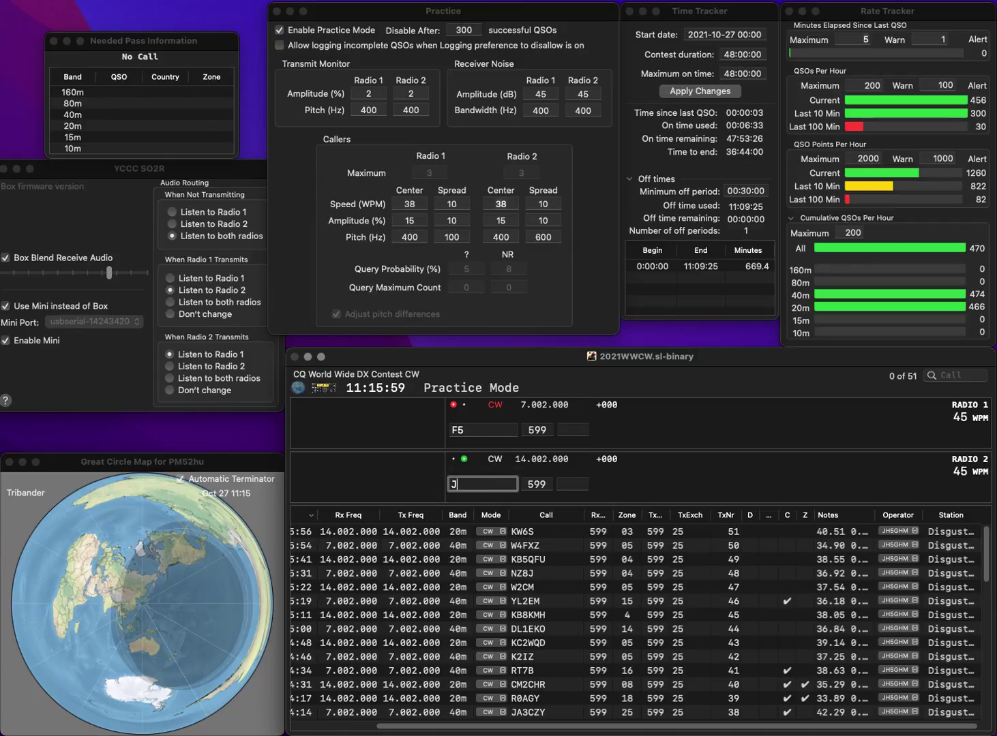
pyautogui.write('H1XUM')
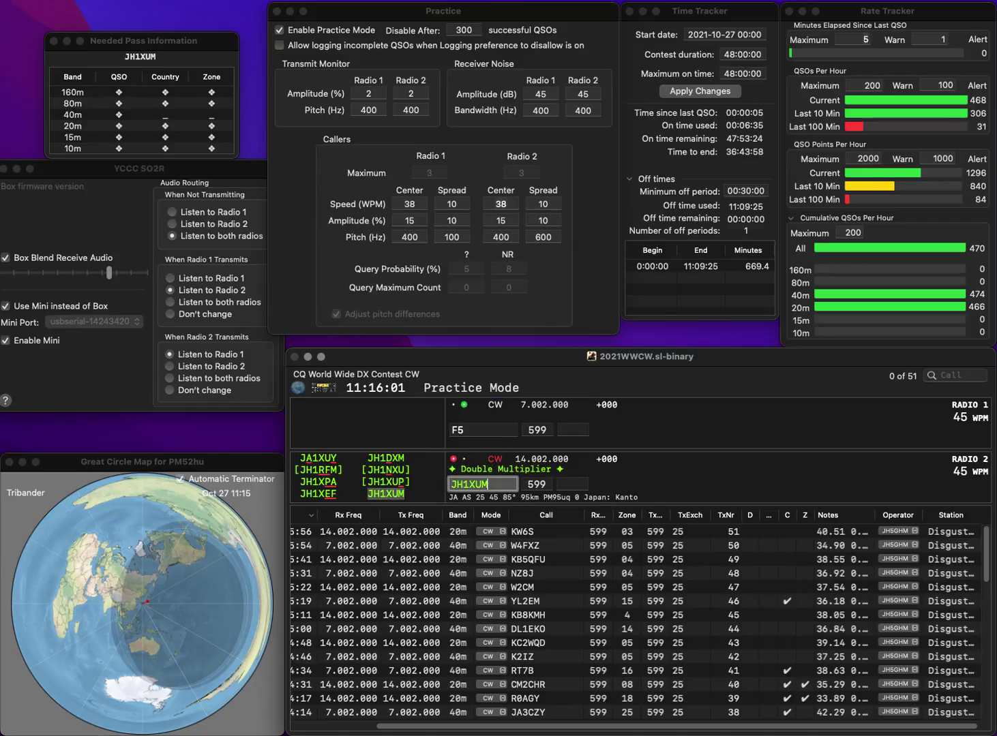
pyautogui.press('Return')
pyautogui.write('J')
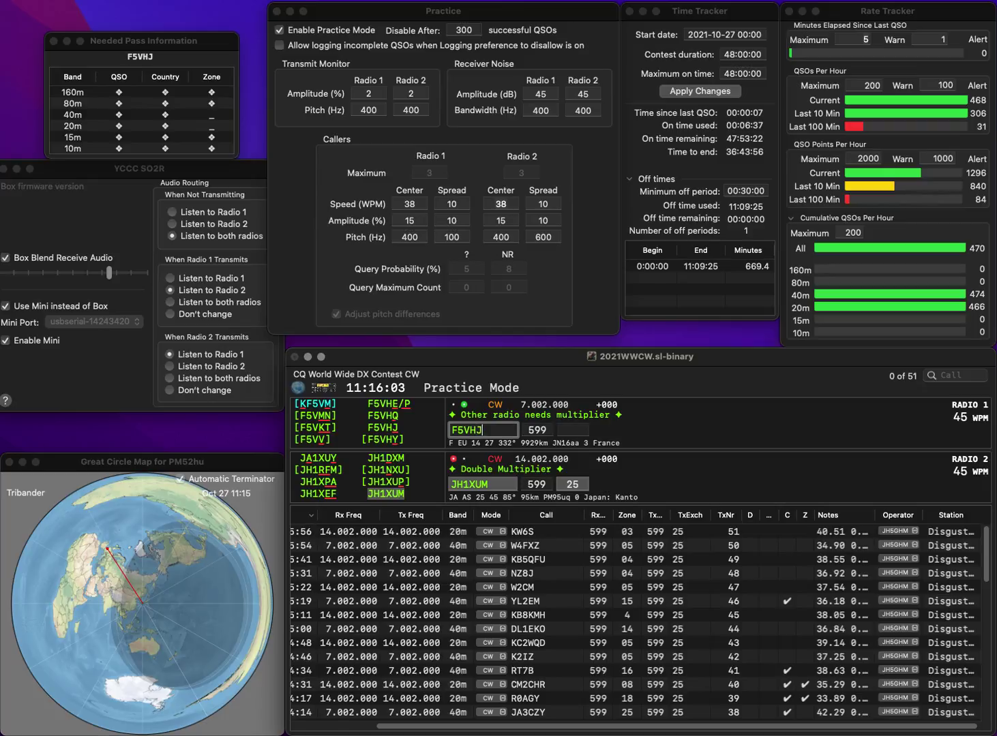
pyautogui.press('Return')
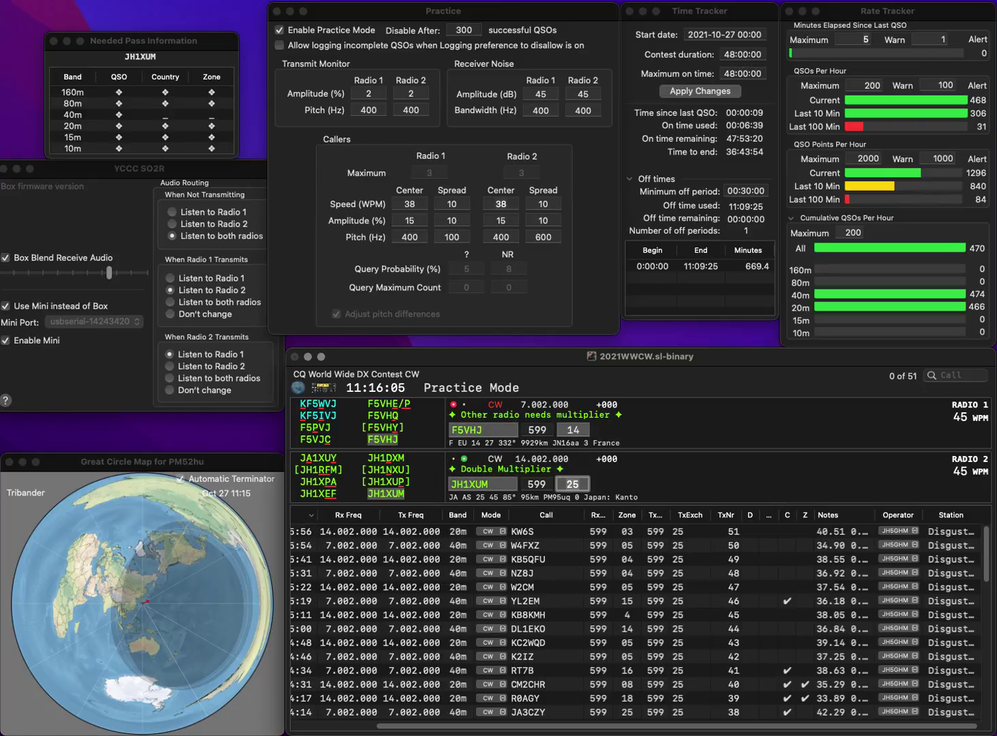
pyautogui.press('Return')
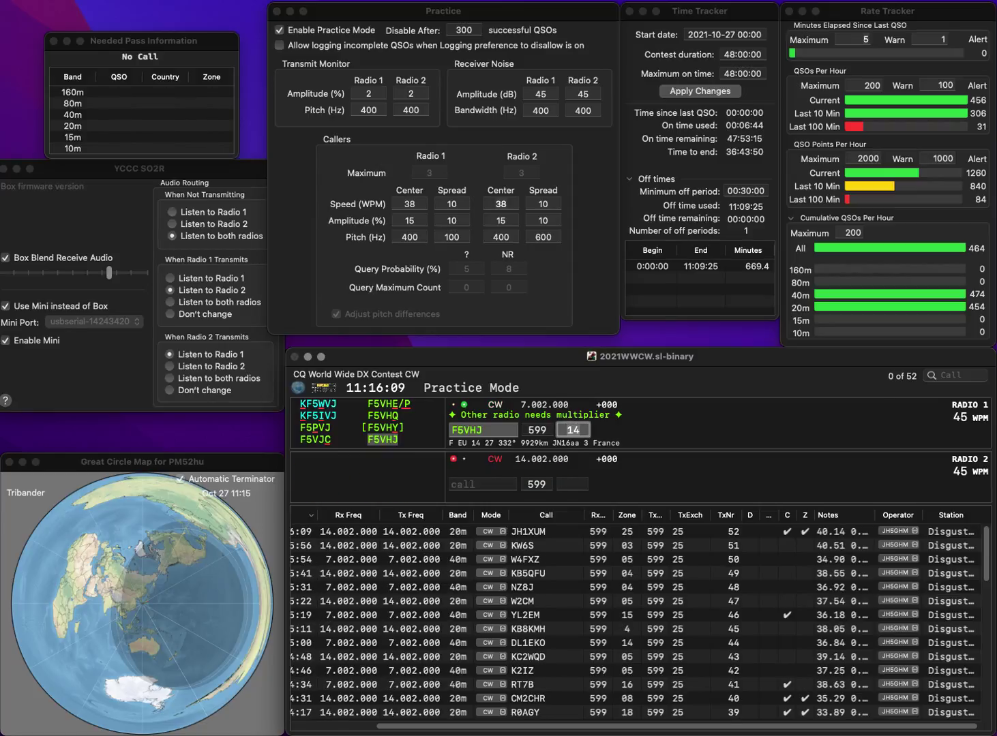
pyautogui.press('Return')
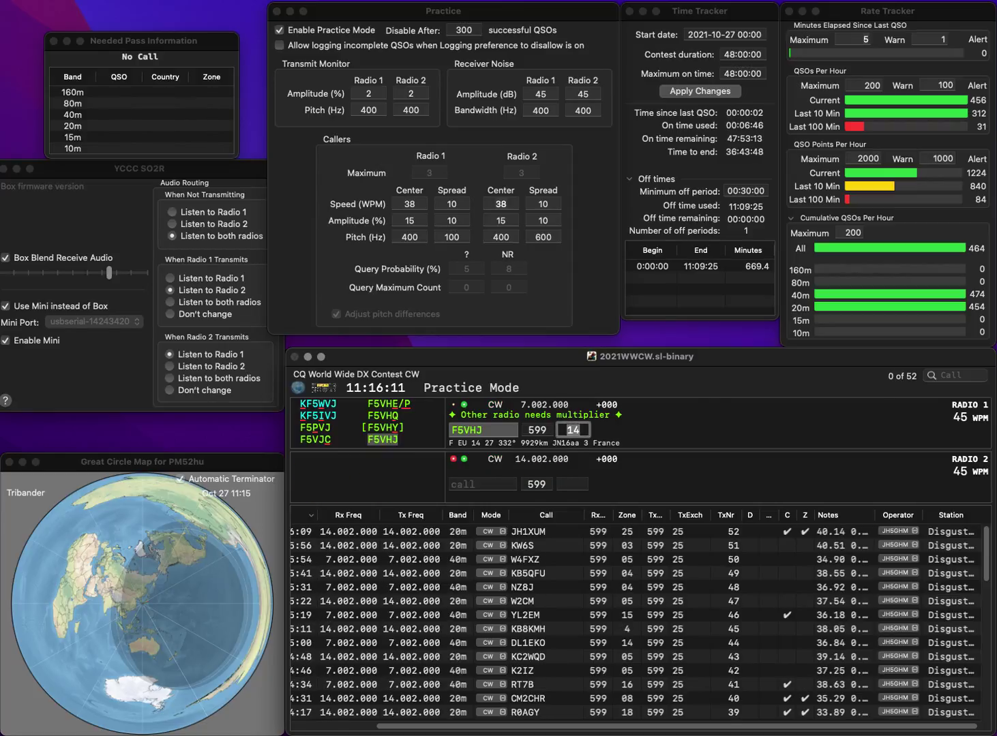
pyautogui.write('JG1')
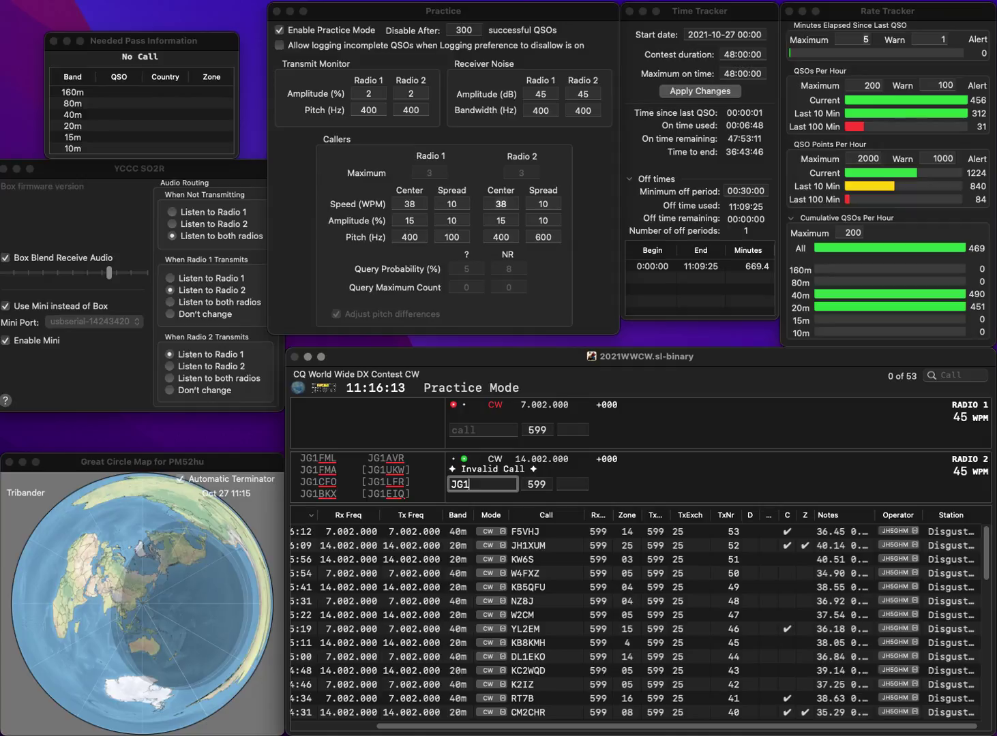
pyautogui.write('RFR')
pyautogui.press('Return')
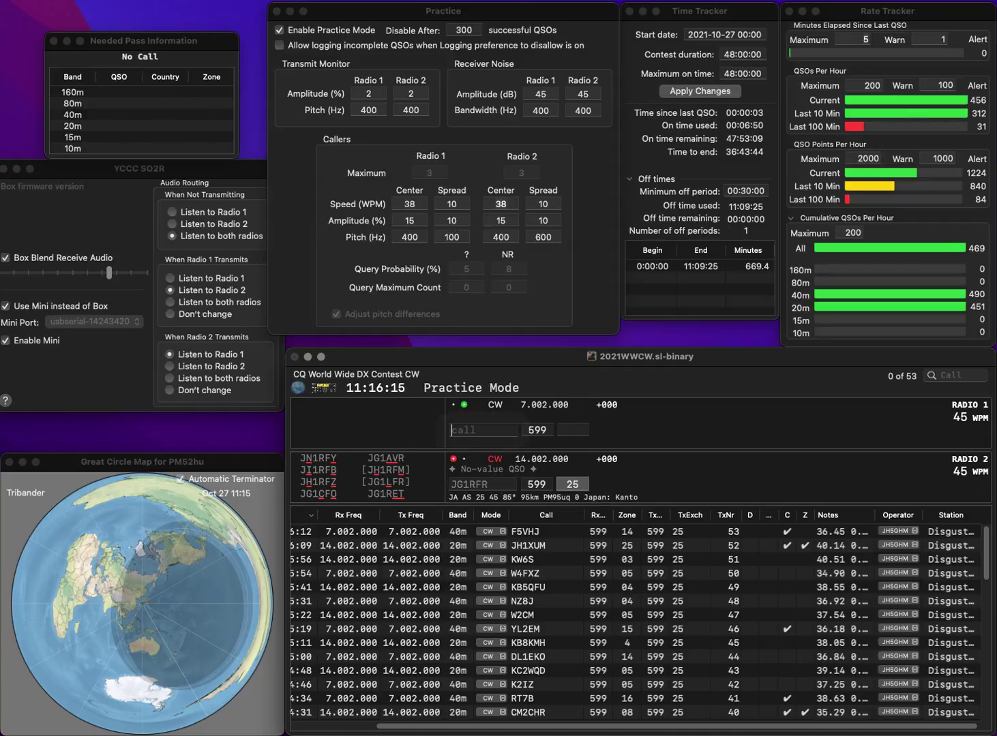
pyautogui.write('3C')
pyautogui.write('W')
pyautogui.press('Return')
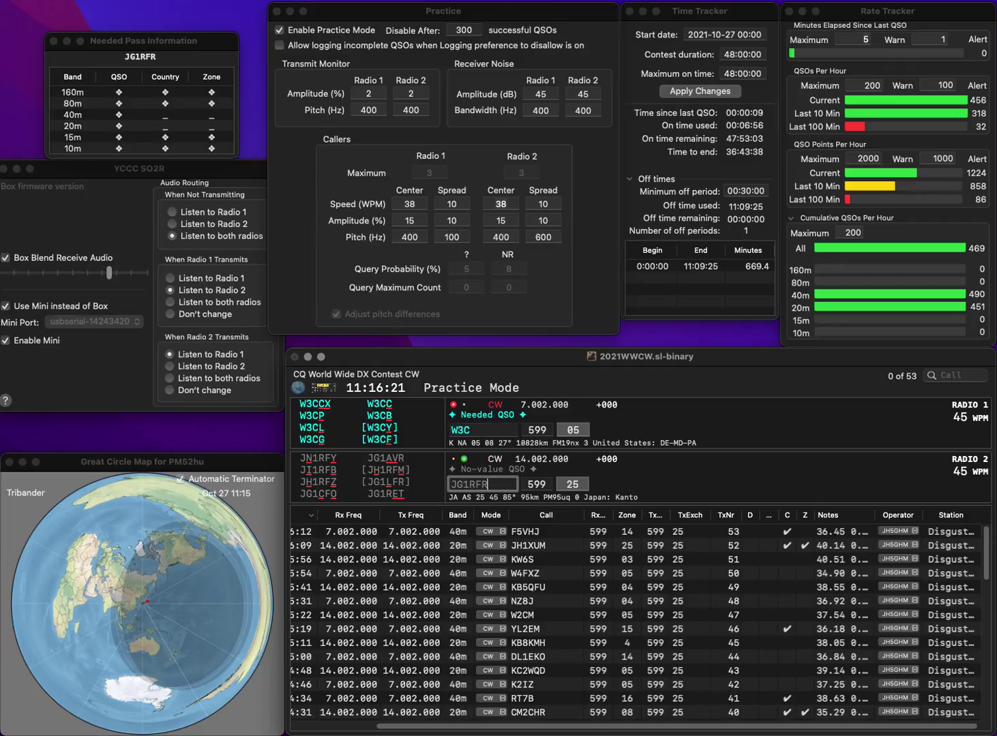
pyautogui.press('Left')
pyautogui.press('BackSpace')
pyautogui.write('L')
pyautogui.press('Return')
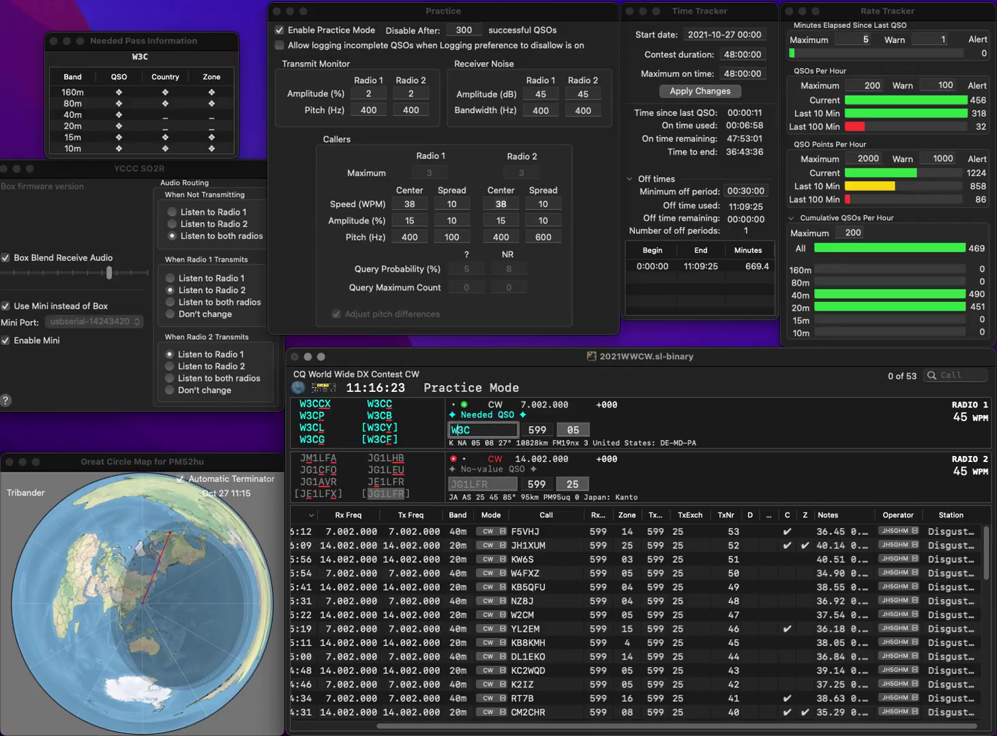
pyautogui.write('G')
pyautogui.press('Return')
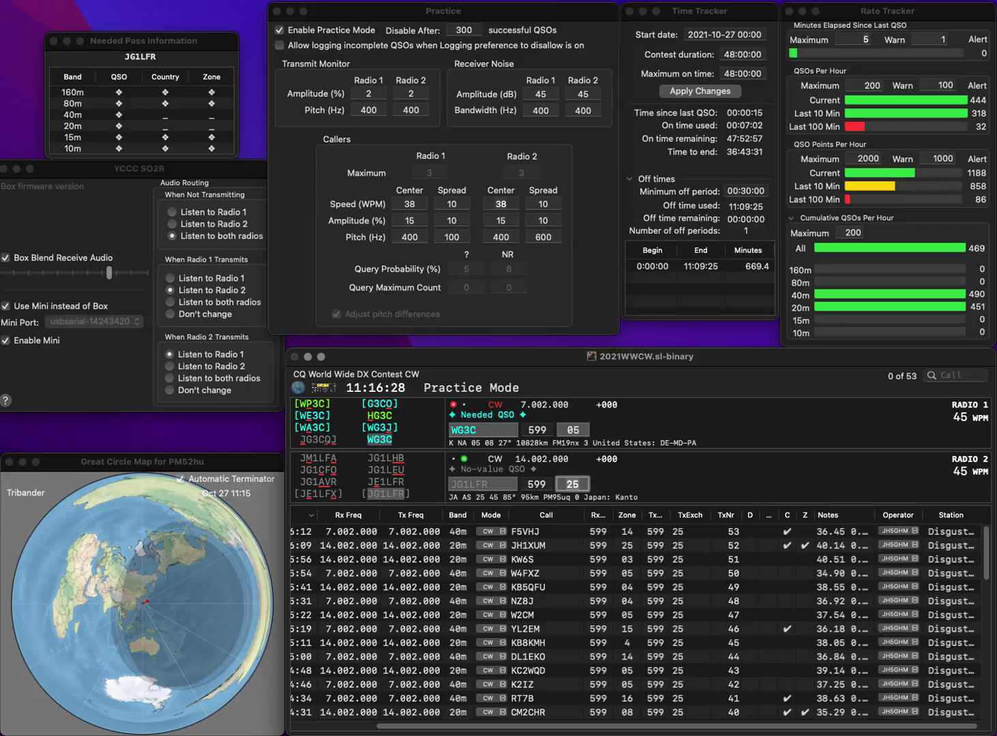
pyautogui.press('Return')
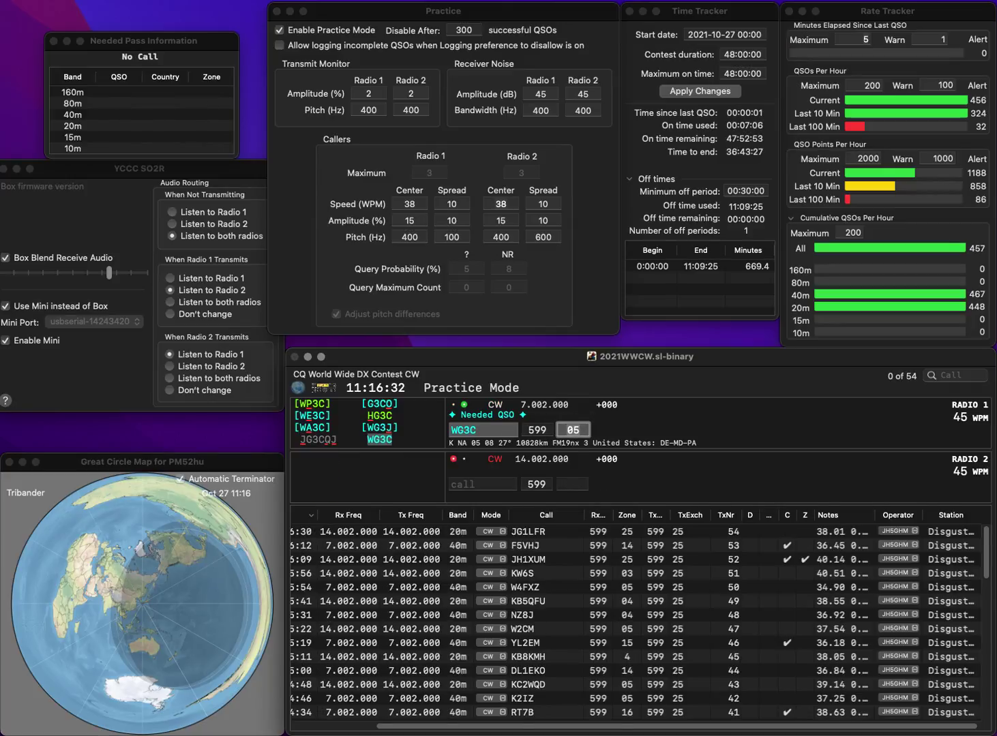
pyautogui.press('Return')
# - Send the partial calls GI on Radio 2 and YM on Radio 1
pyautogui.write('GI')
pyautogui.press('Return')
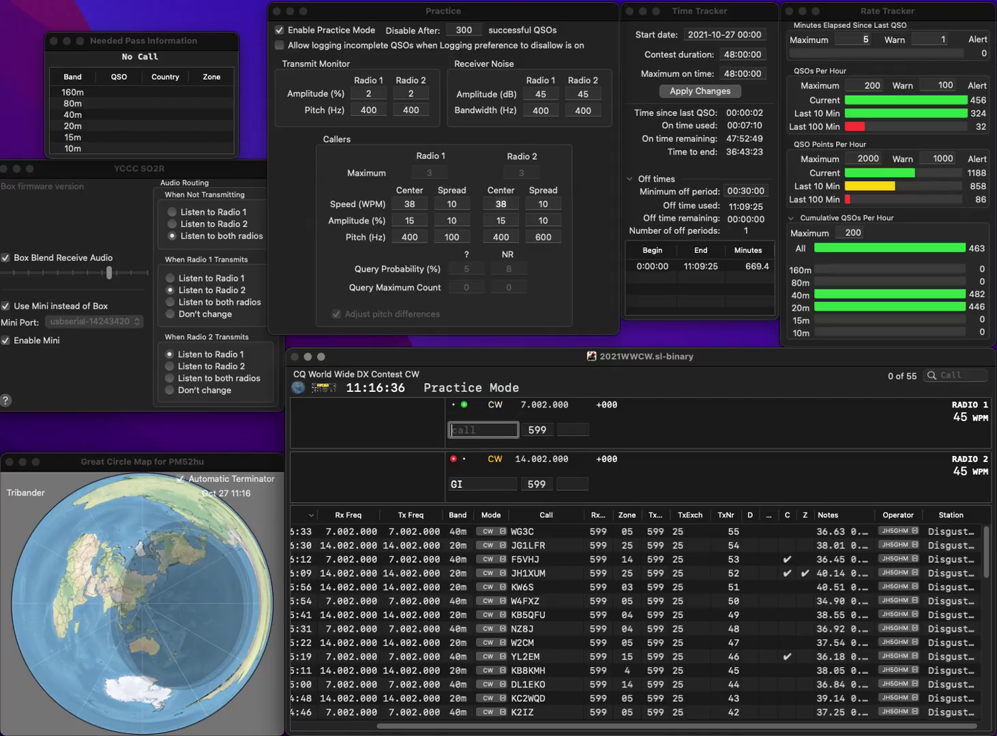
pyautogui.write('YM')
pyautogui.press('Return')
# - Complete the calls as GI4EBS on Radio 2 and YF5TKN on Radio 1, and log both contacts
pyautogui.write('4EBS')
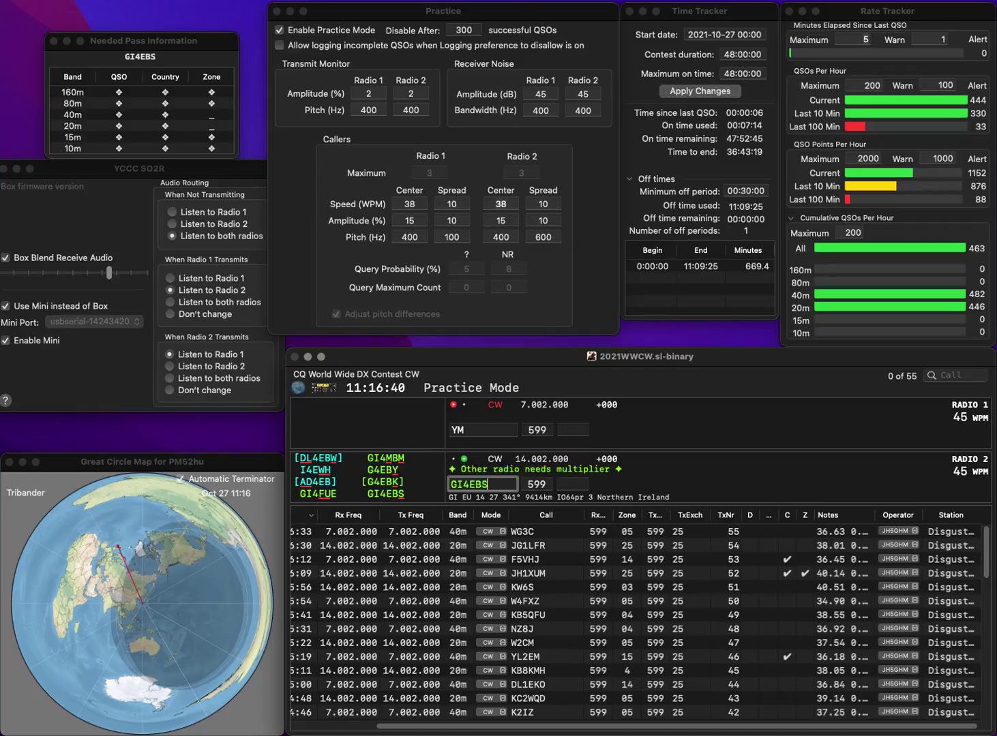
pyautogui.press('Return')
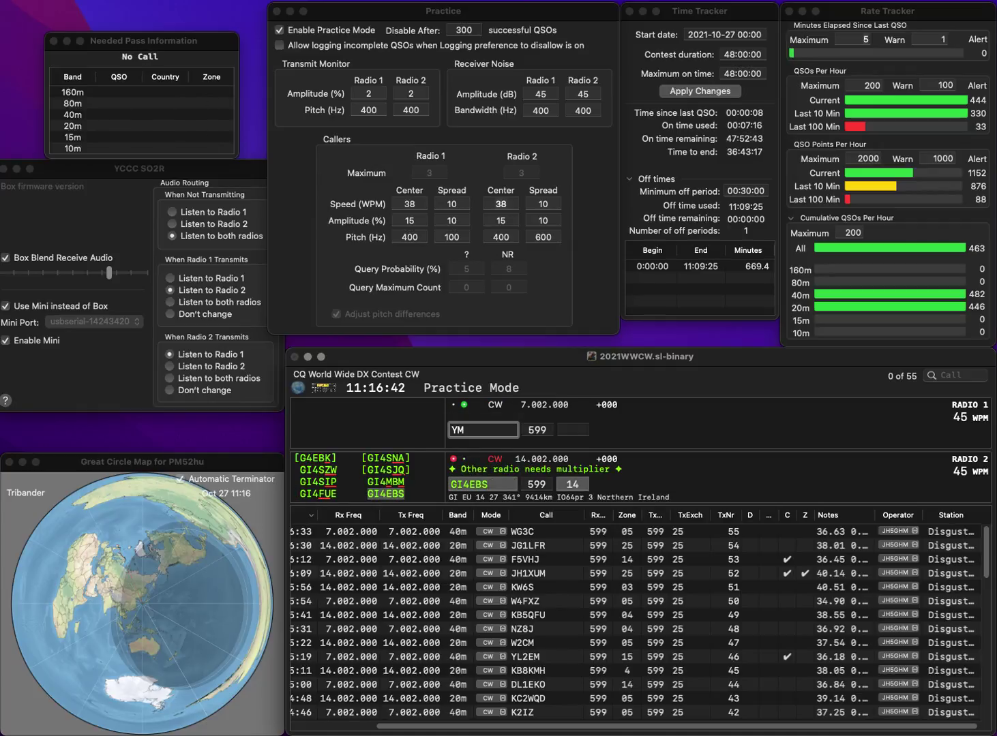
pyautogui.write('F5TKN')
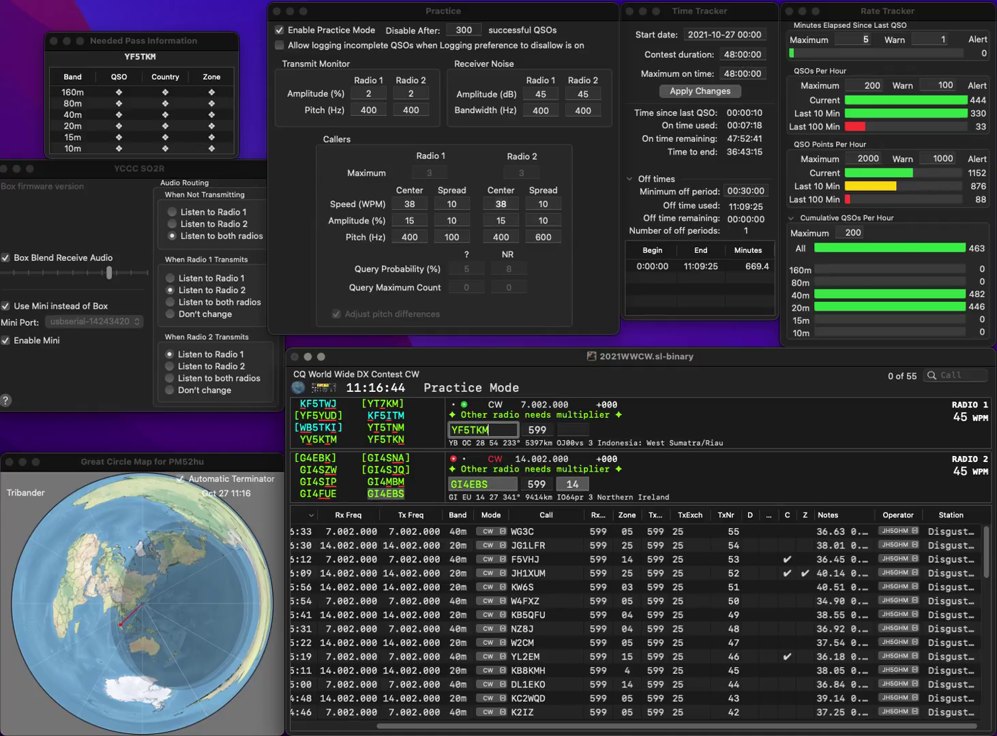
pyautogui.press('Return')
pyautogui.press('Return')
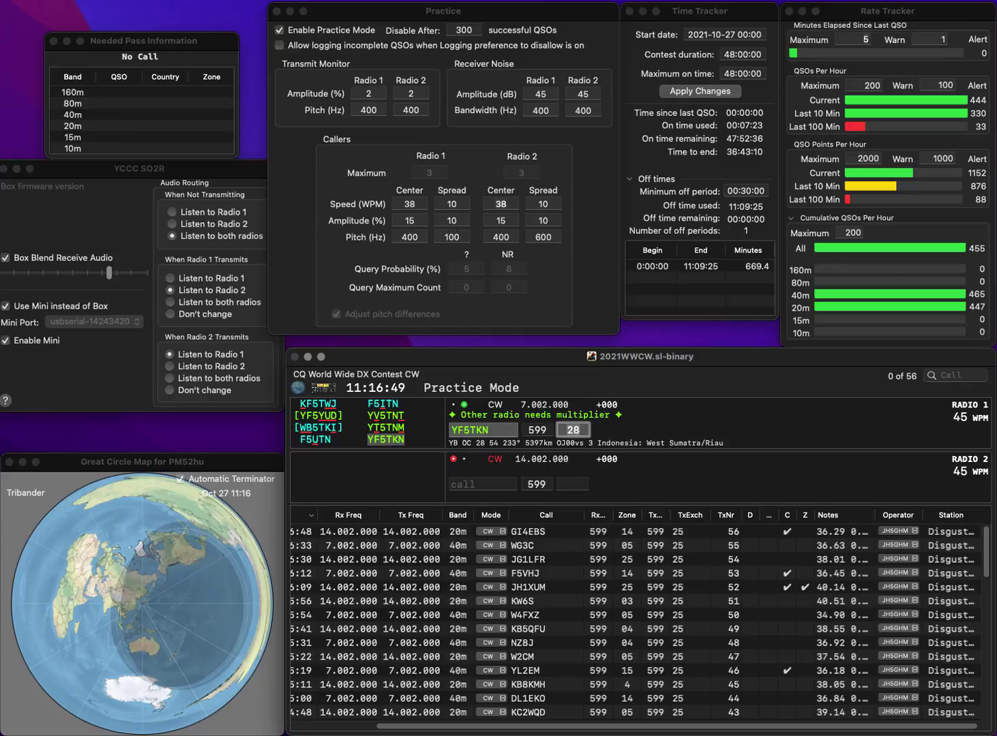
pyautogui.press('Return')
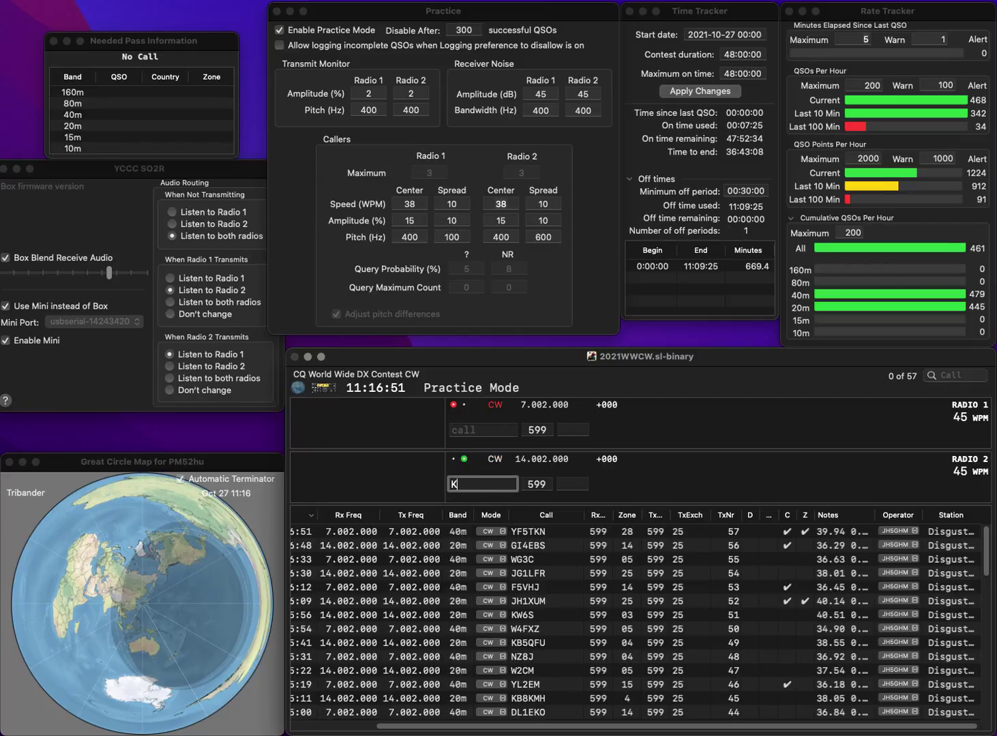
pyautogui.write('1GJQ')
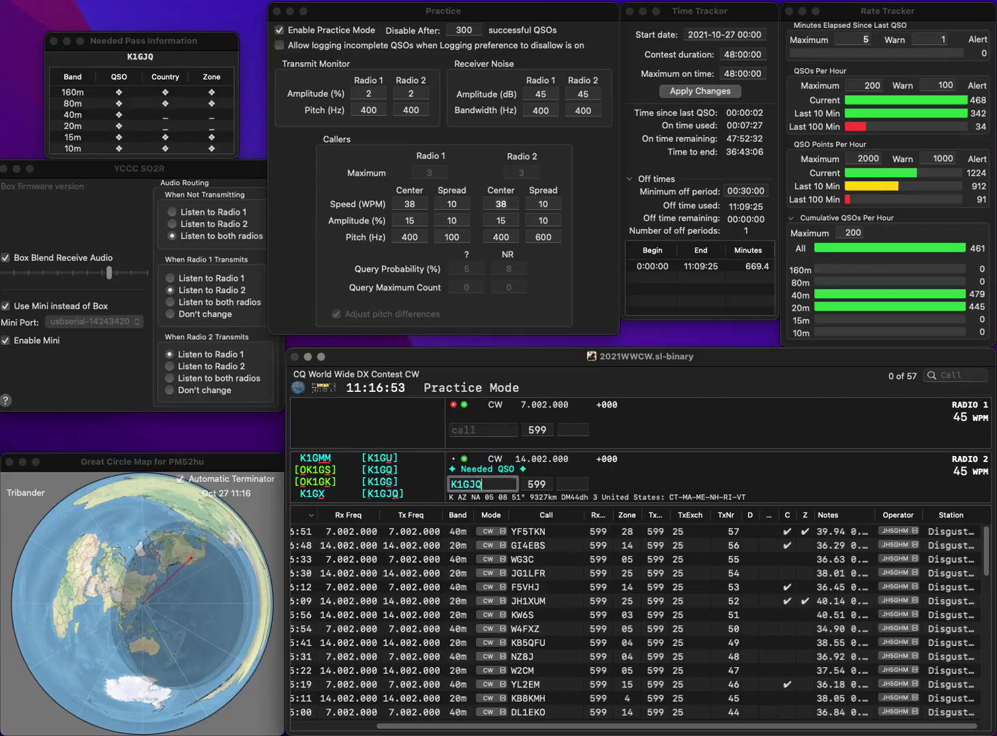
pyautogui.press('Return')
pyautogui.write('K7SCX')
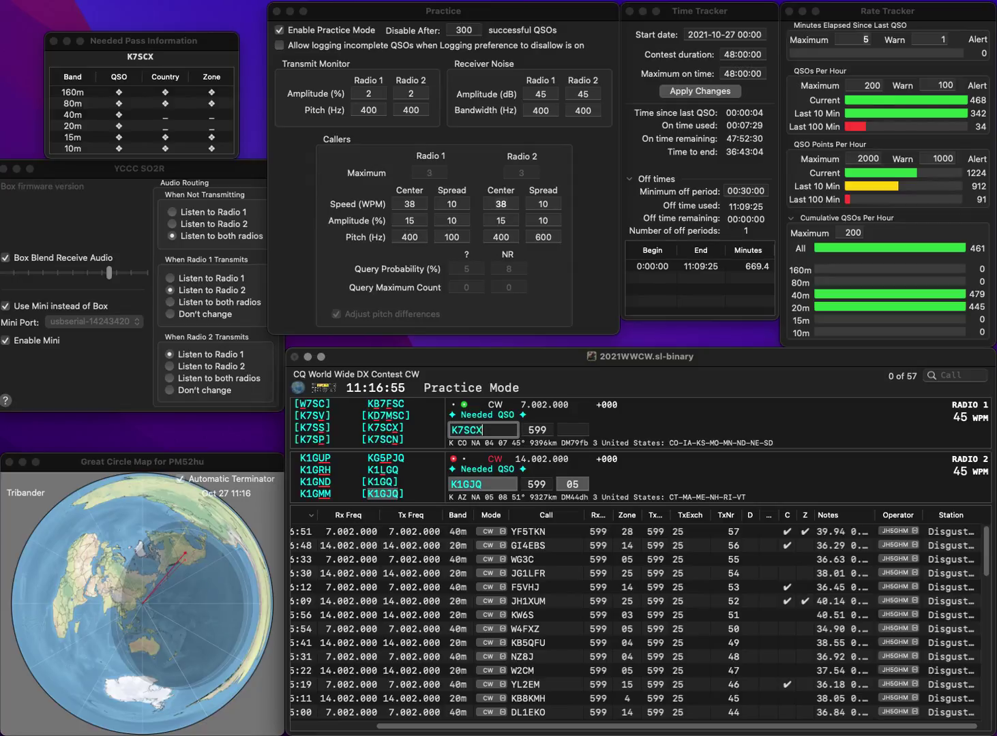
pyautogui.press('Return')
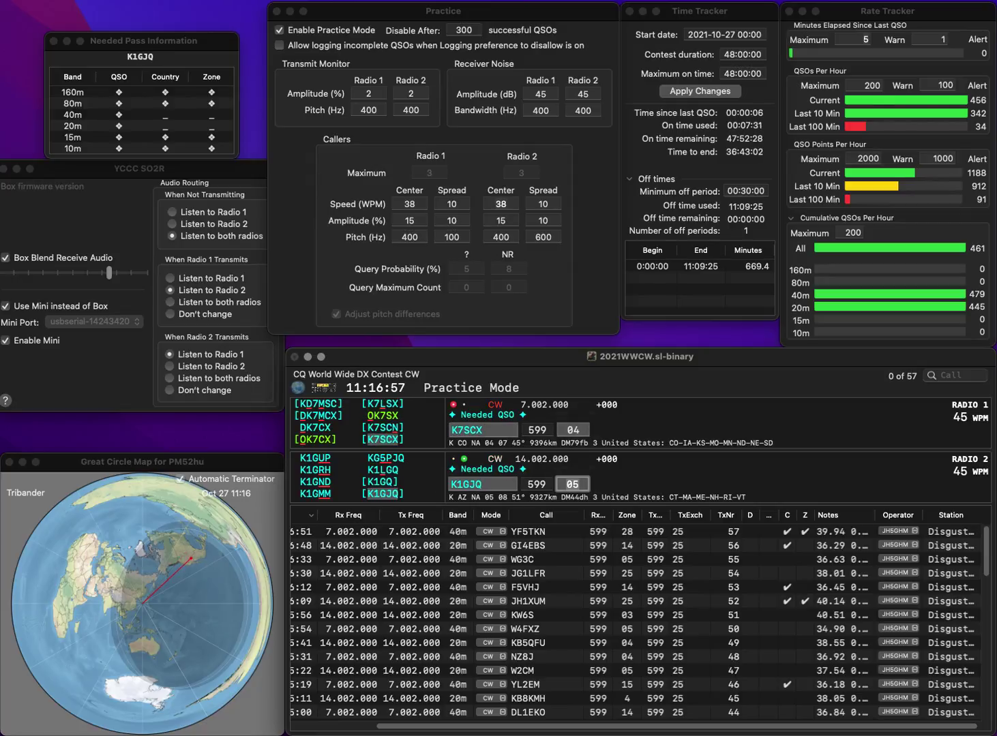
pyautogui.press('Return')
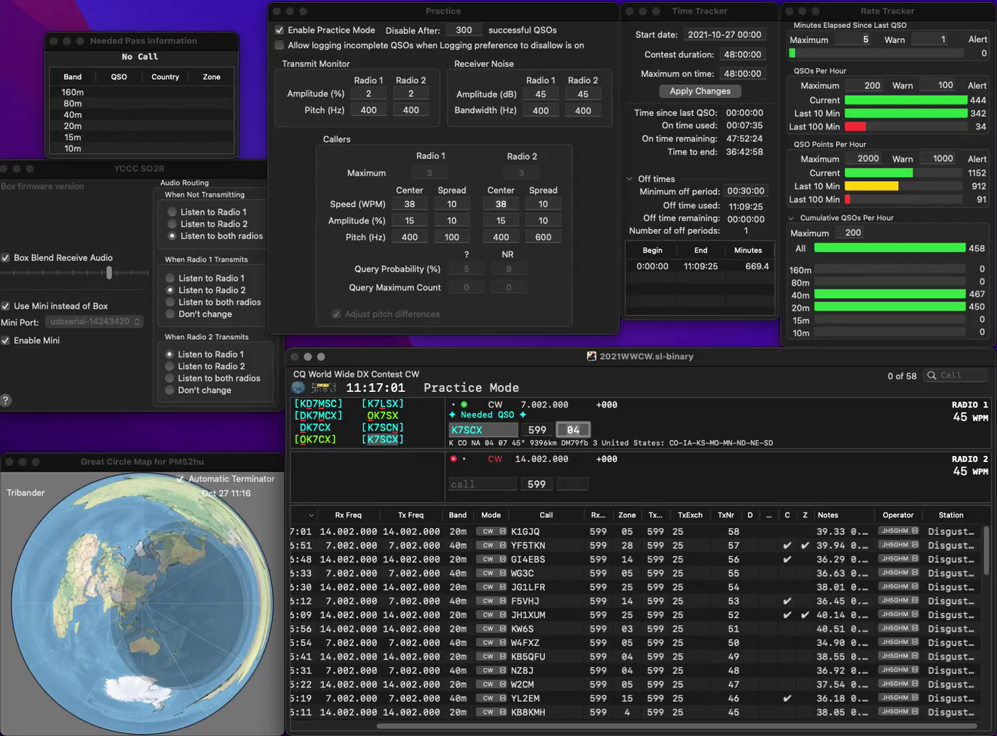
pyautogui.press('Return')
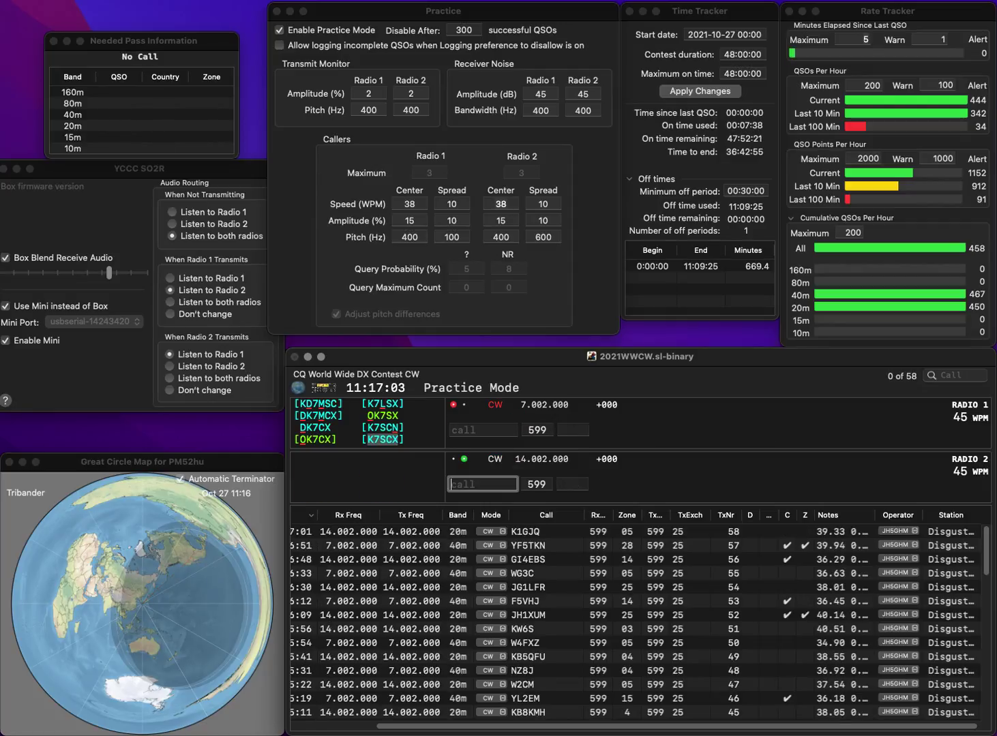
pyautogui.write('VE3CWU')
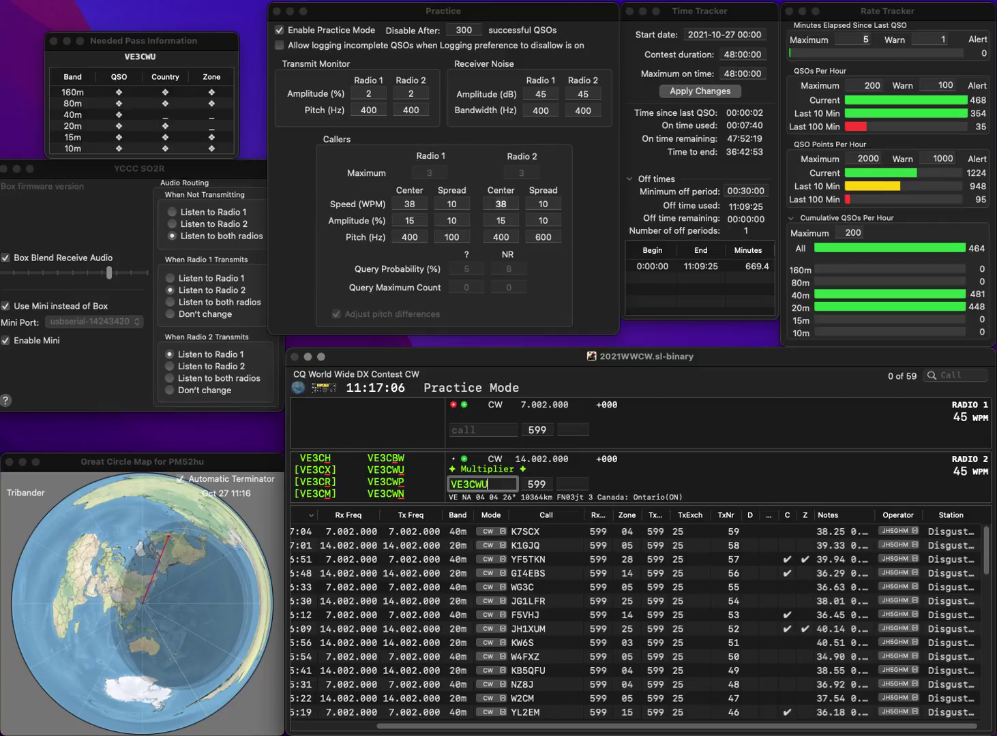
pyautogui.press('Return')
pyautogui.write('OK')
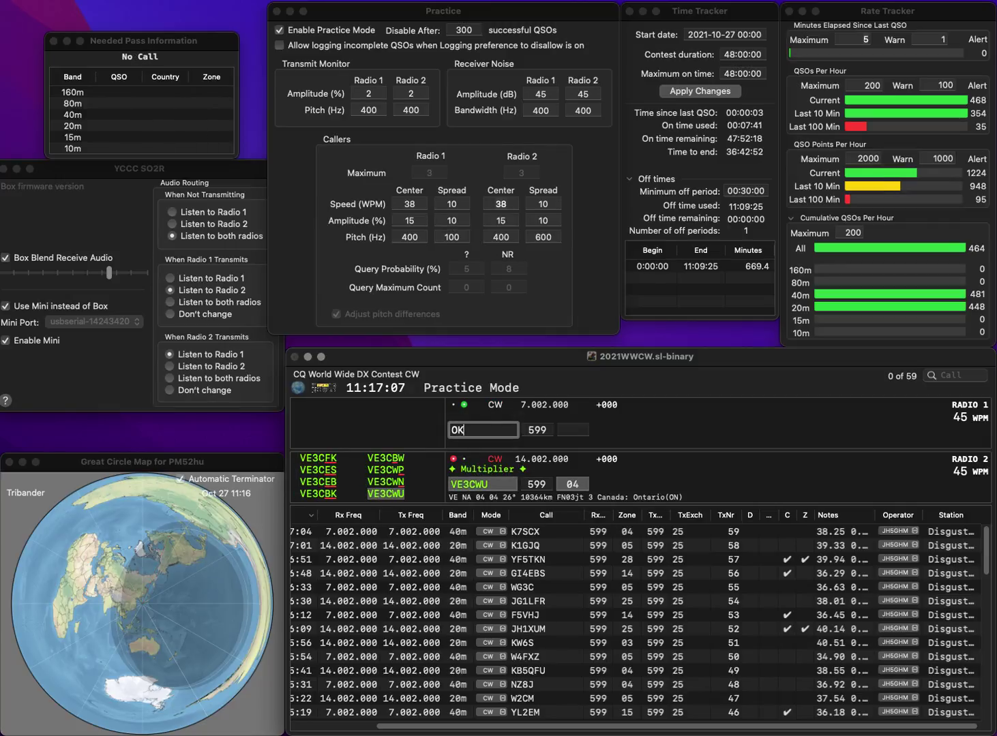
pyautogui.write('1NP')
pyautogui.press('Return')
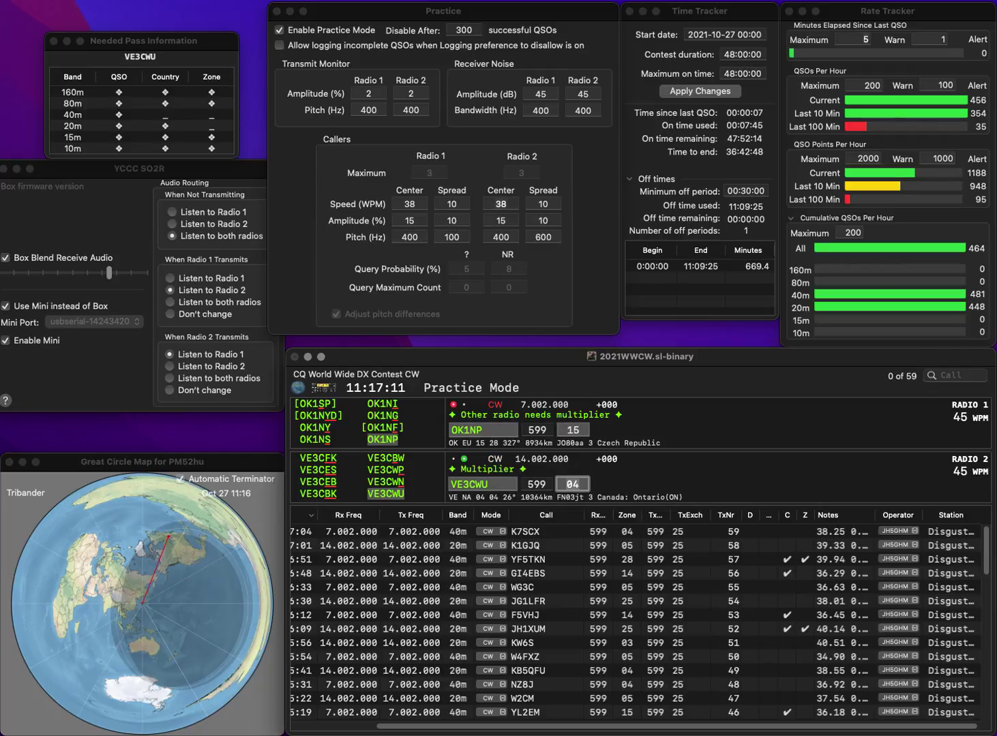
pyautogui.press('Return')
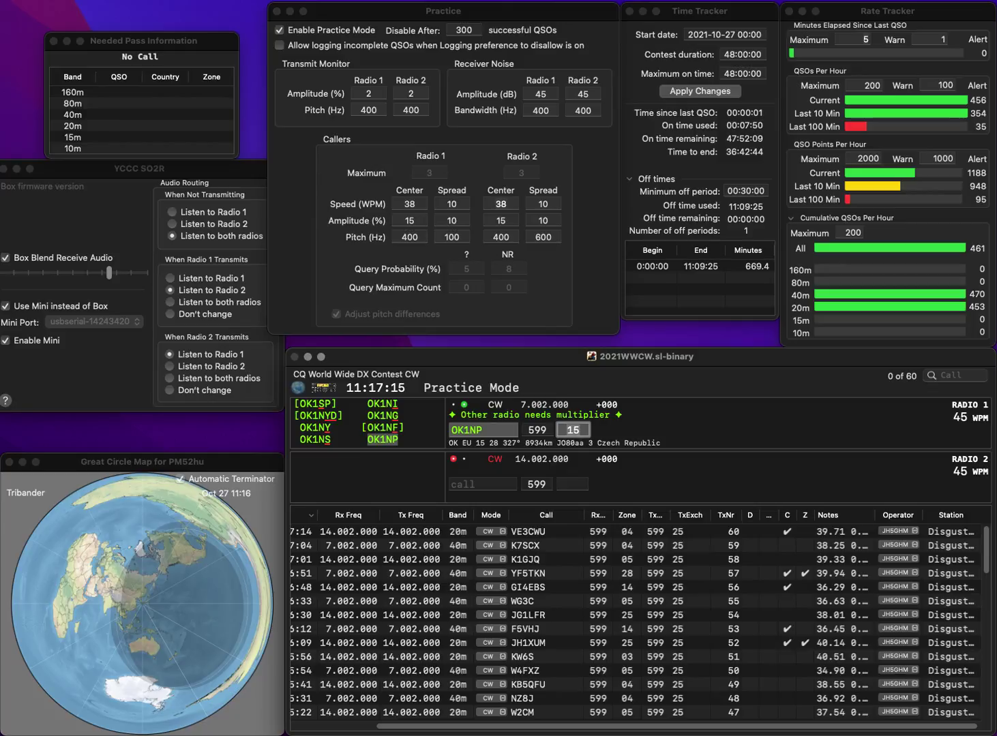
pyautogui.press('Return')
pyautogui.write('W')
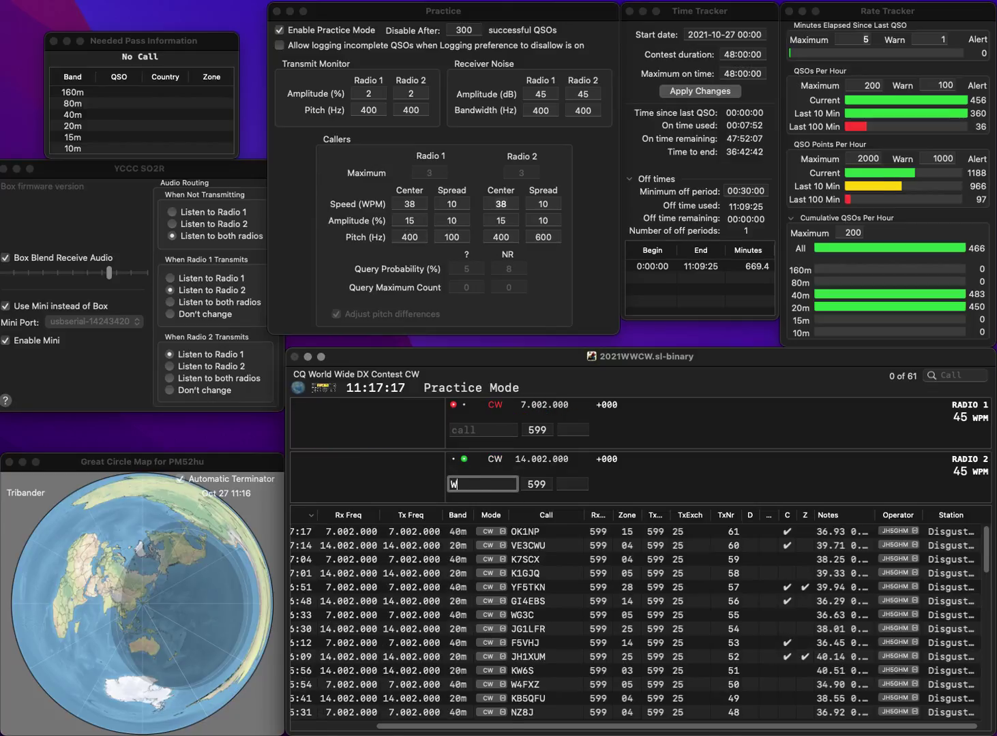
pyautogui.write('0JG')
pyautogui.press('Return')
pyautogui.write('N6FE')
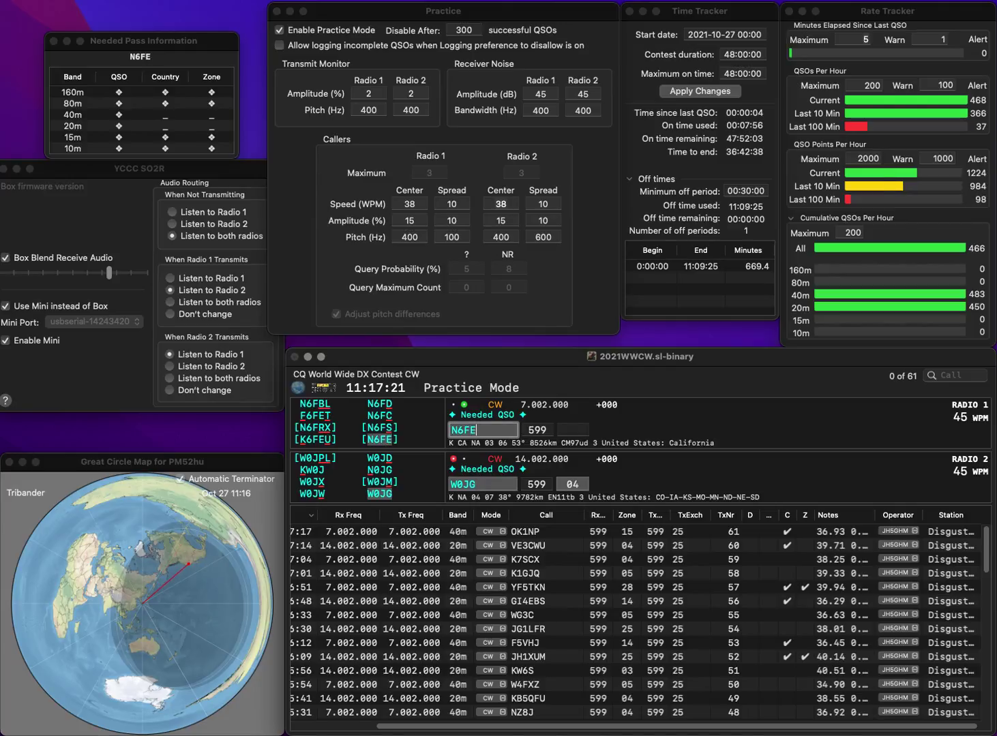
pyautogui.press('Return')
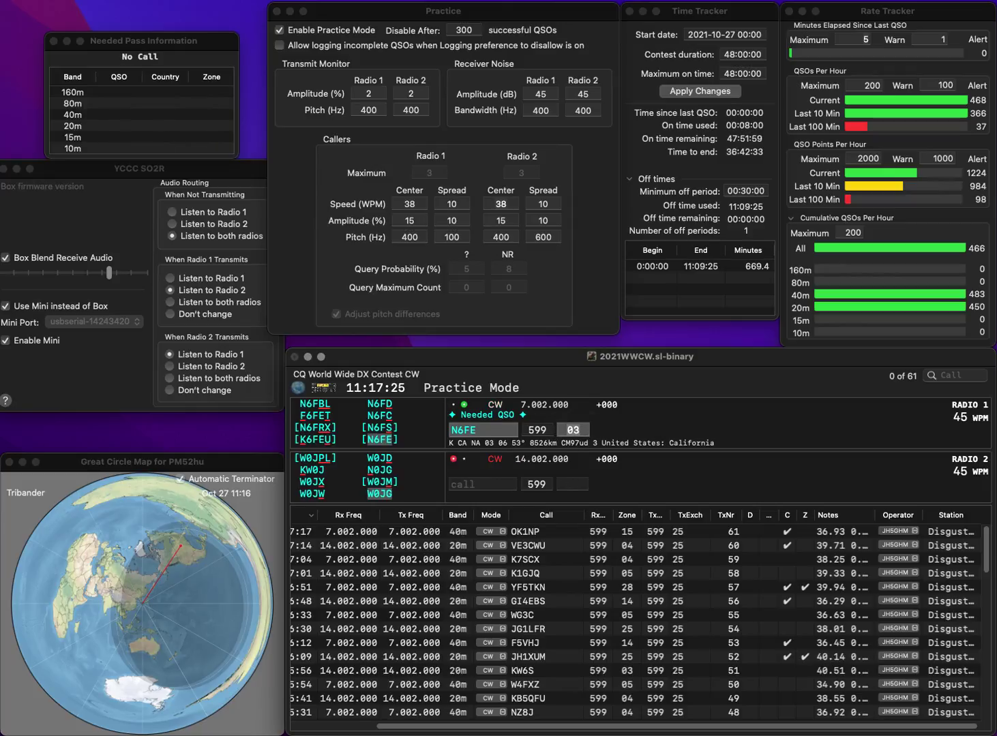
pyautogui.press('Return')
pyautogui.press('Return')
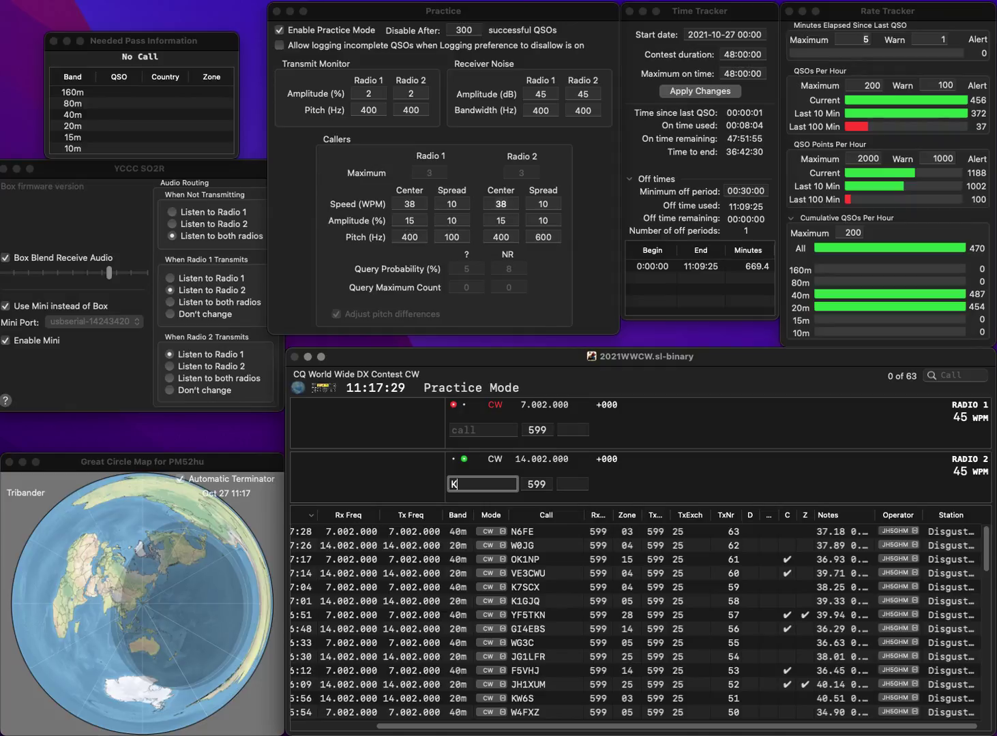
pyautogui.write('K6CTA')
pyautogui.press('Return')
pyautogui.write('DO70DA')
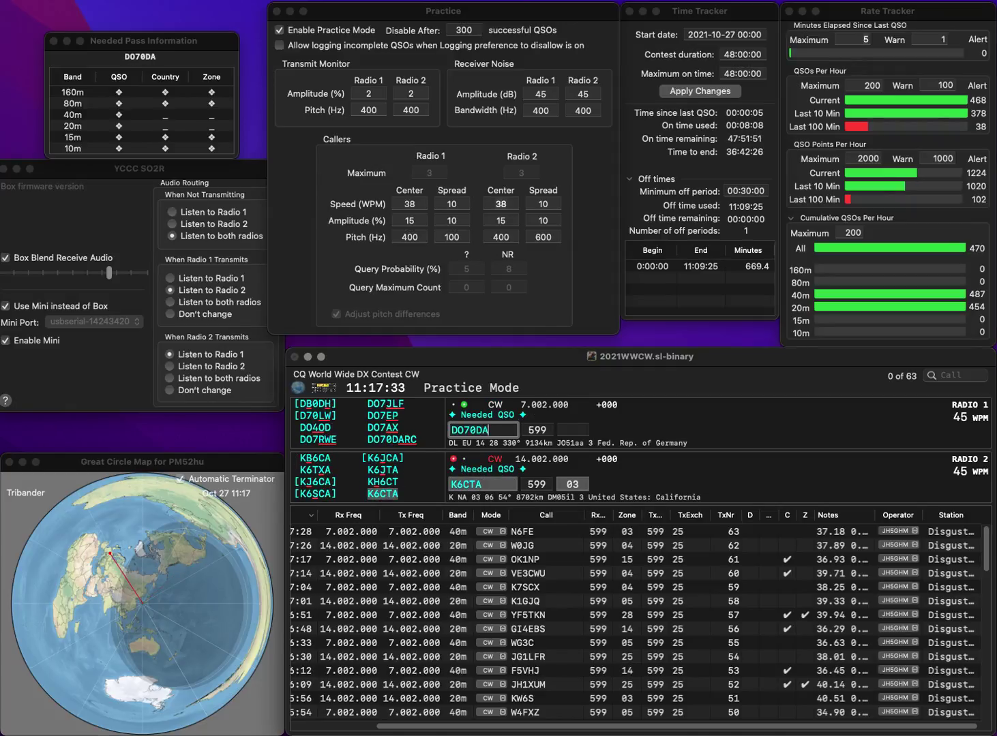
pyautogui.write('RC')
pyautogui.press('Return')
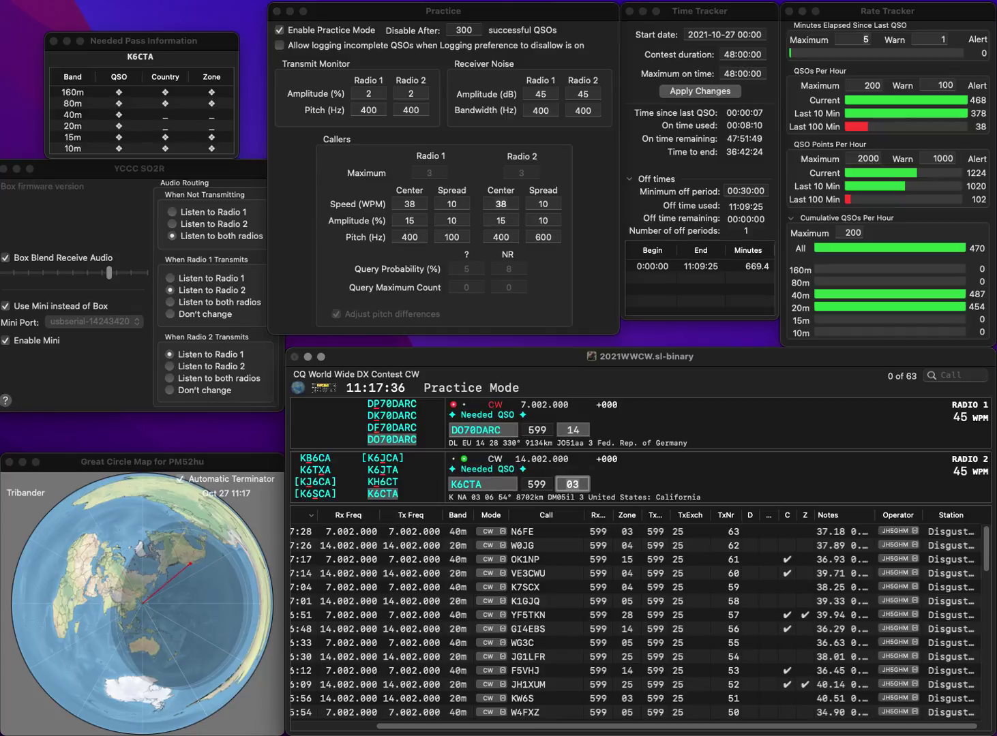
pyautogui.click(501, 430)
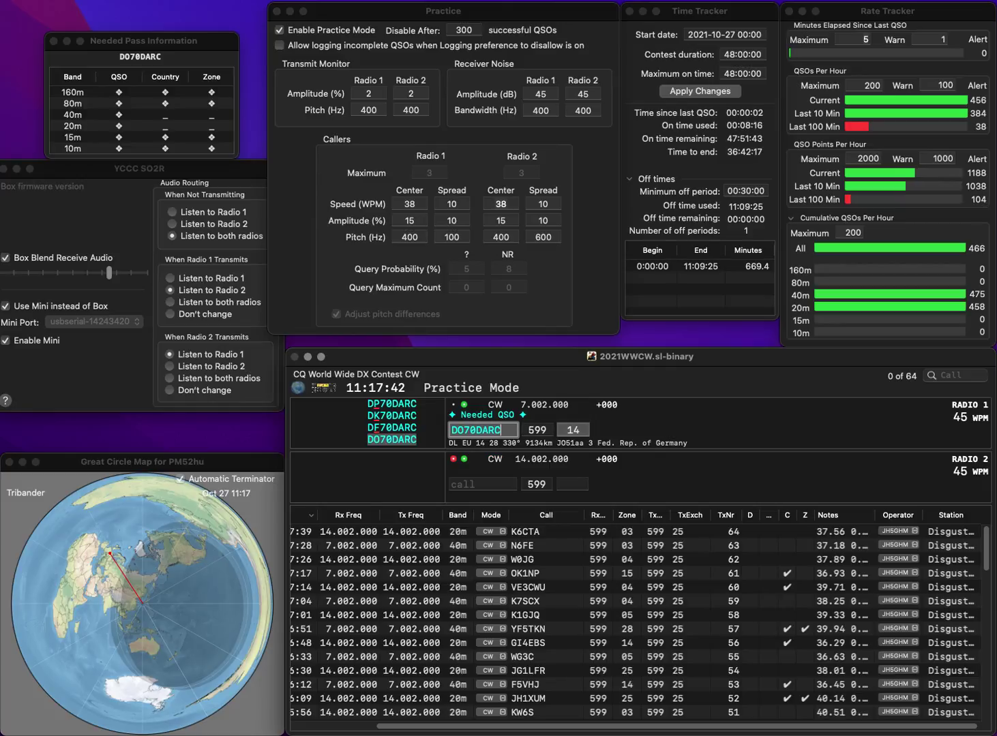
pyautogui.press('Return')
pyautogui.click(482, 484)
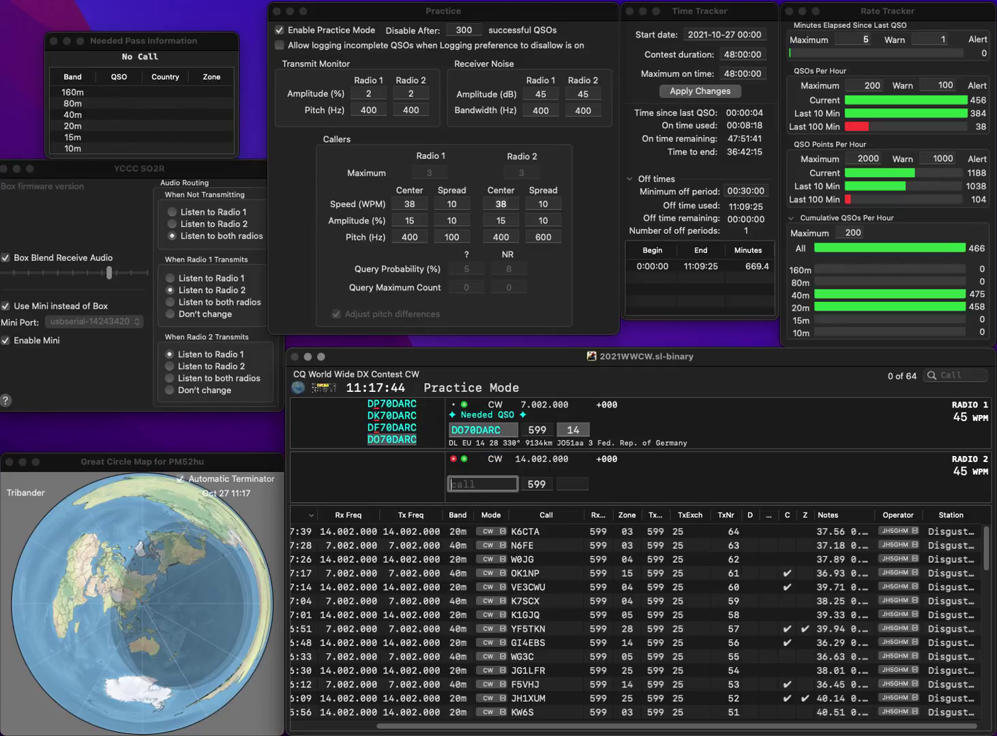
# - Log DO70DARC on Radio 1, and answer and log K2BX on Radio 2 and KC0WCF on Radio 1
pyautogui.write('K2BX')
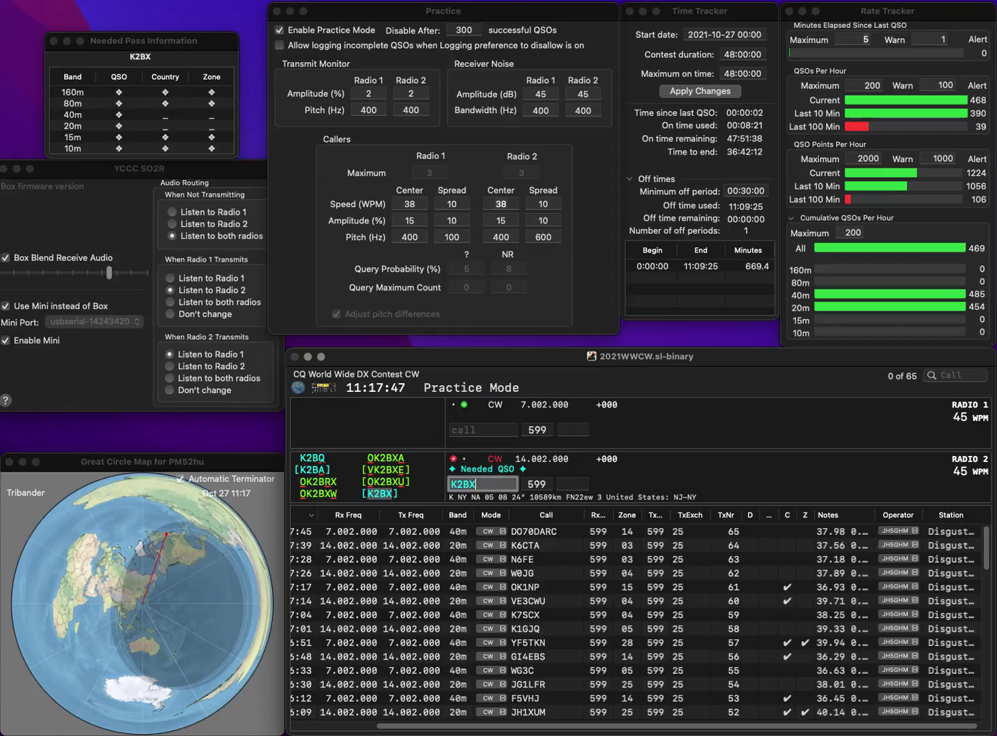
pyautogui.press('Return')
pyautogui.write('C0WCF')
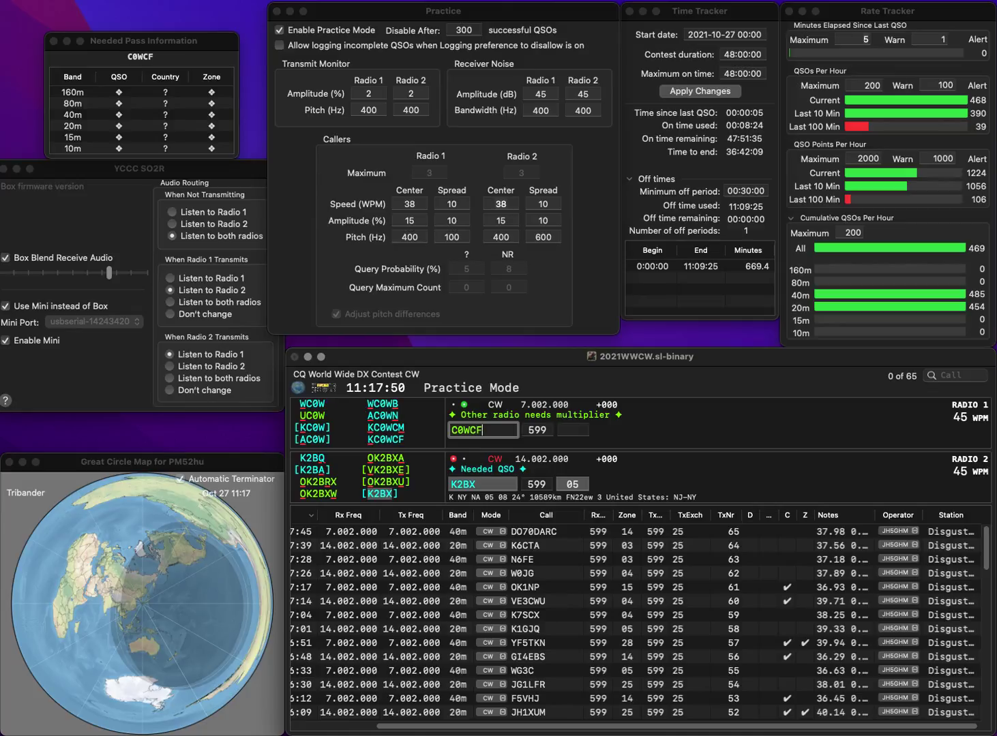
pyautogui.press('super+Left')
pyautogui.write('K')
pyautogui.press('Return')
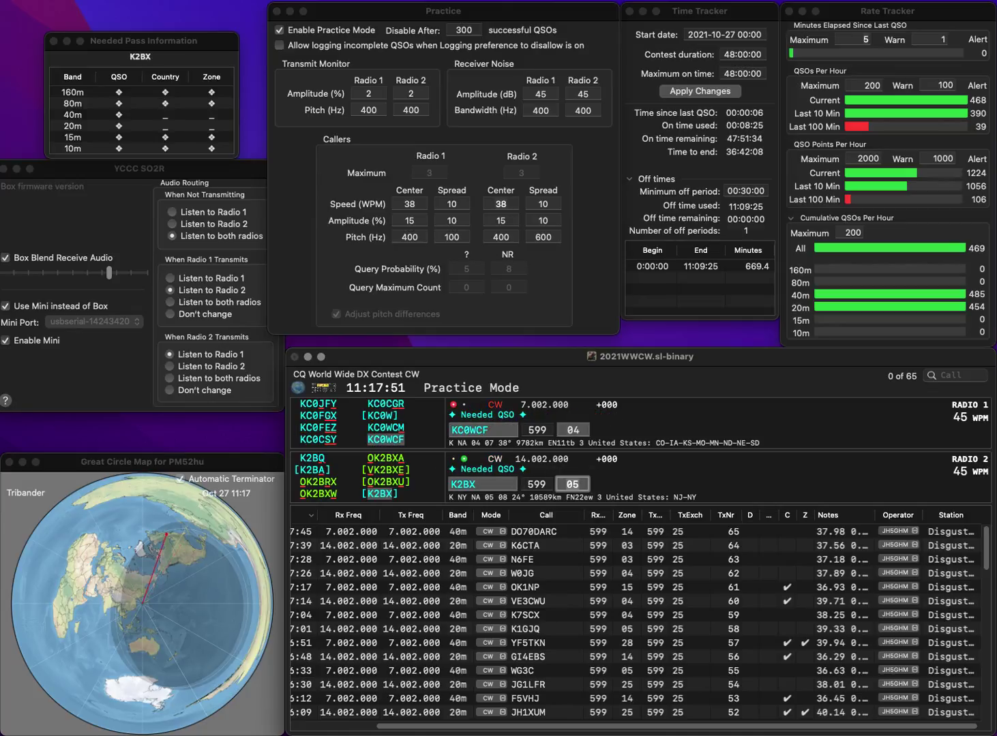
pyautogui.press('Return')
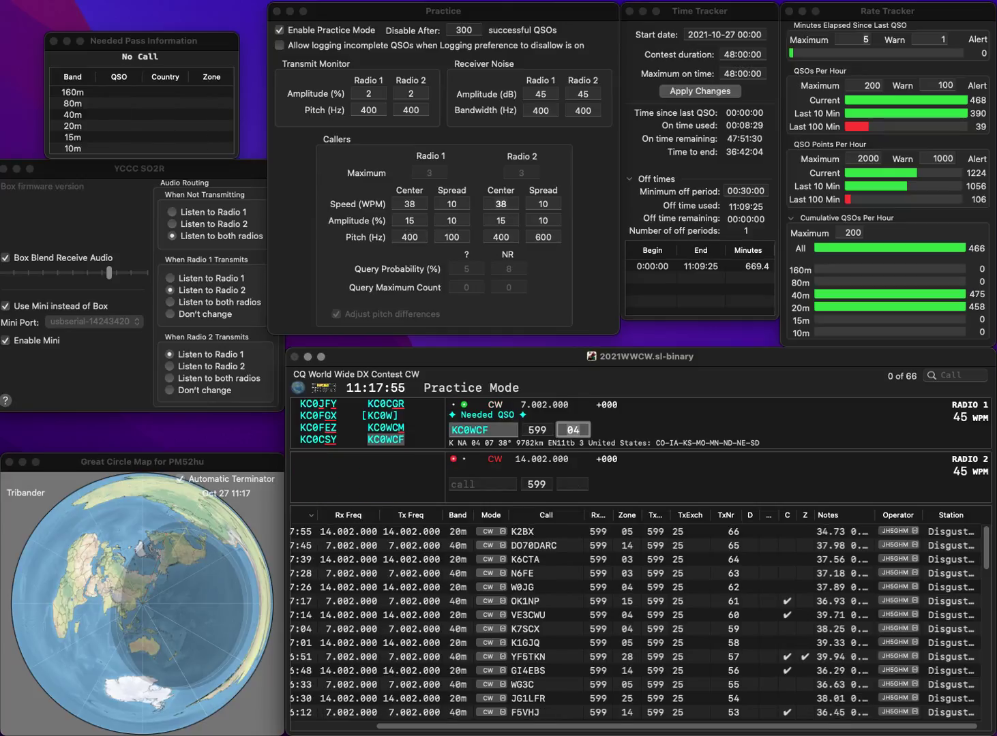
pyautogui.press('Return')
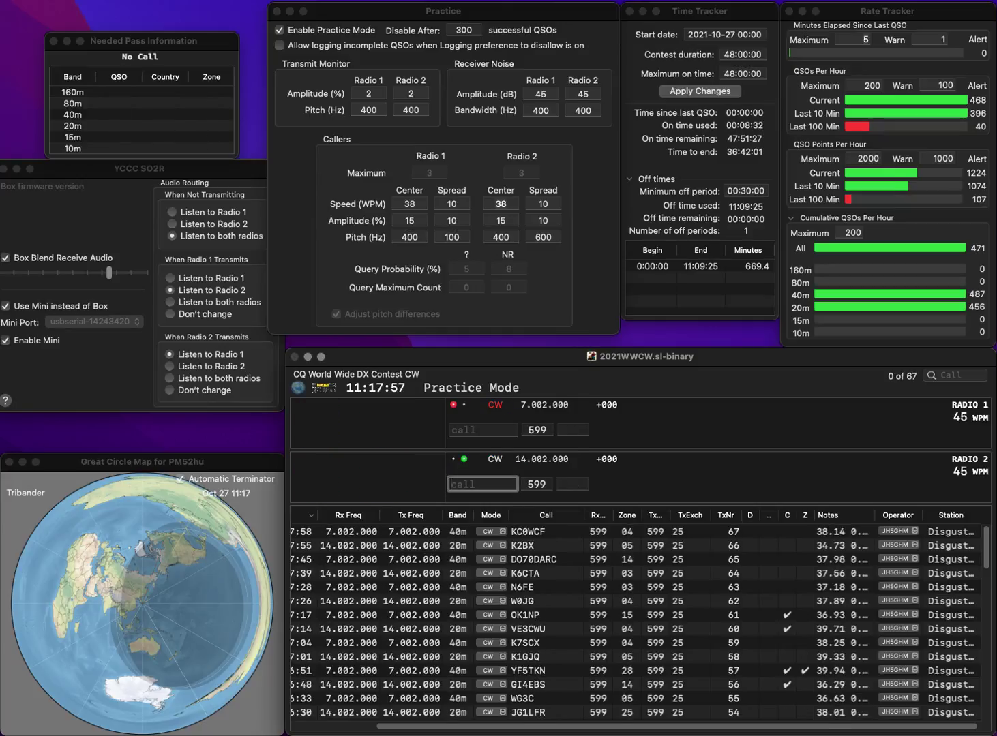
pyautogui.write('WB2DEW')
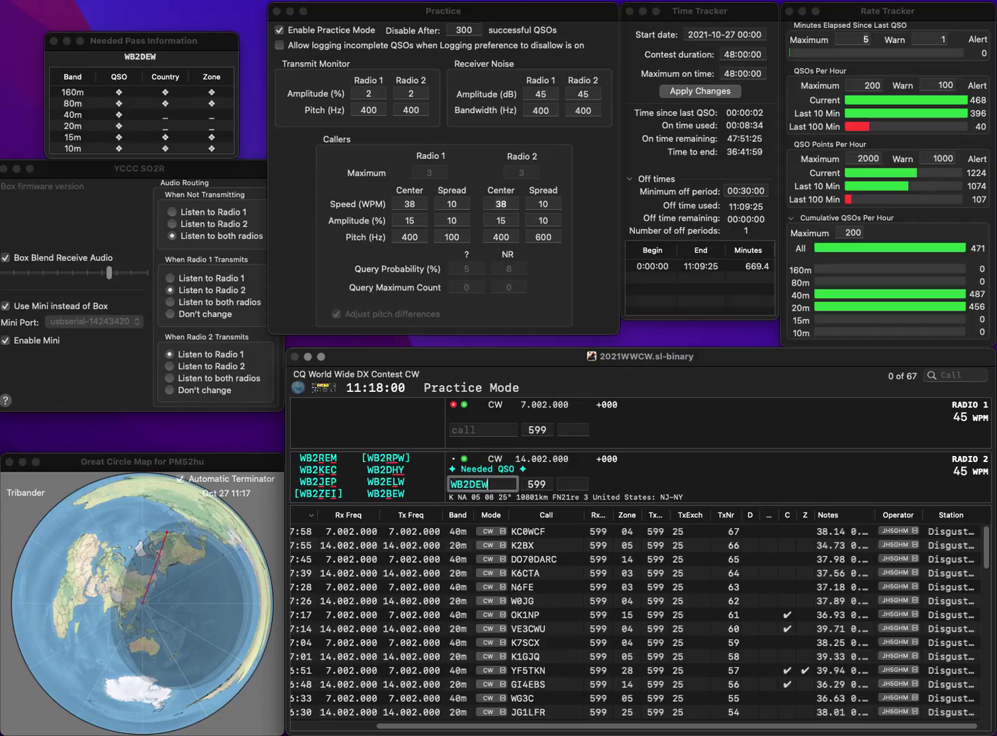
pyautogui.press('Return')
pyautogui.write('Z5BX')
pyautogui.press('Home')
pyautogui.write('O')
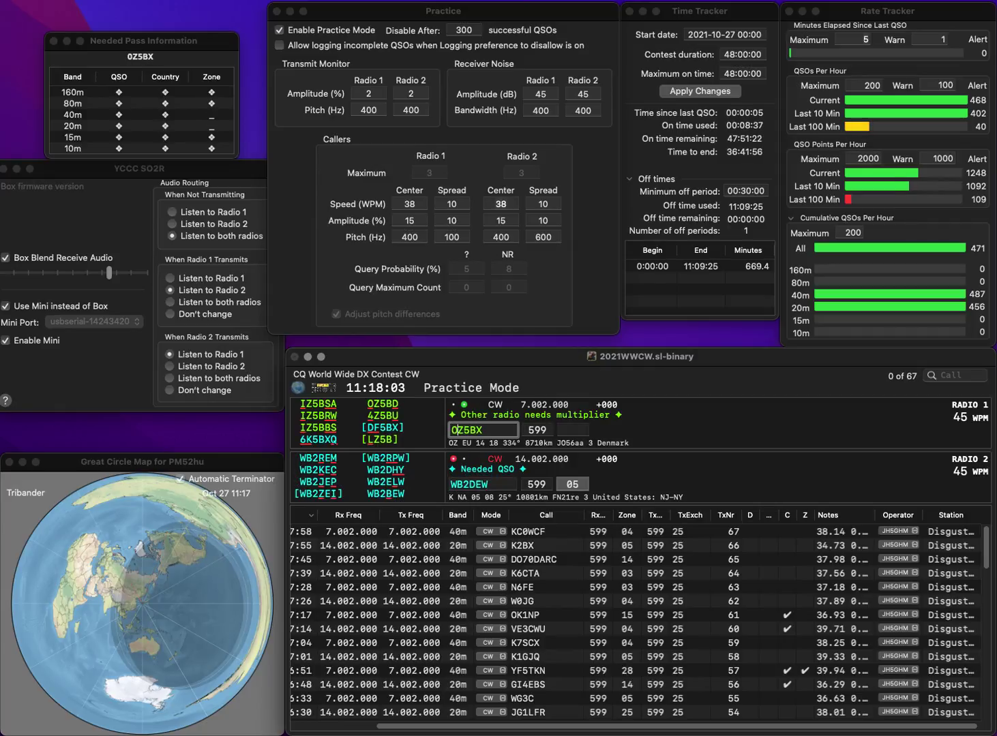
pyautogui.press('BackSpace')
pyautogui.write('D')
pyautogui.press('Return')
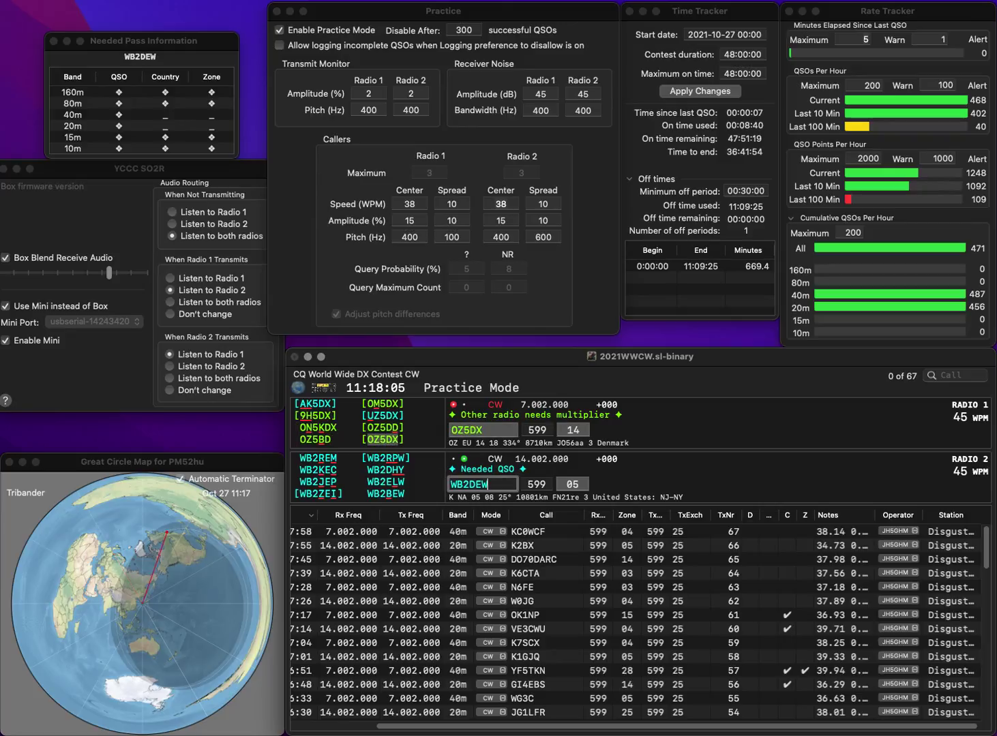
# - Correct the Radio 2 call to WB2BEW and resend the exchange, and log the OZ5DX and WB2BEW contacts
pyautogui.press('BackSpace')
pyautogui.press('BackSpace')
pyautogui.press('BackSpace')
pyautogui.write('BEW')
pyautogui.press('Return')
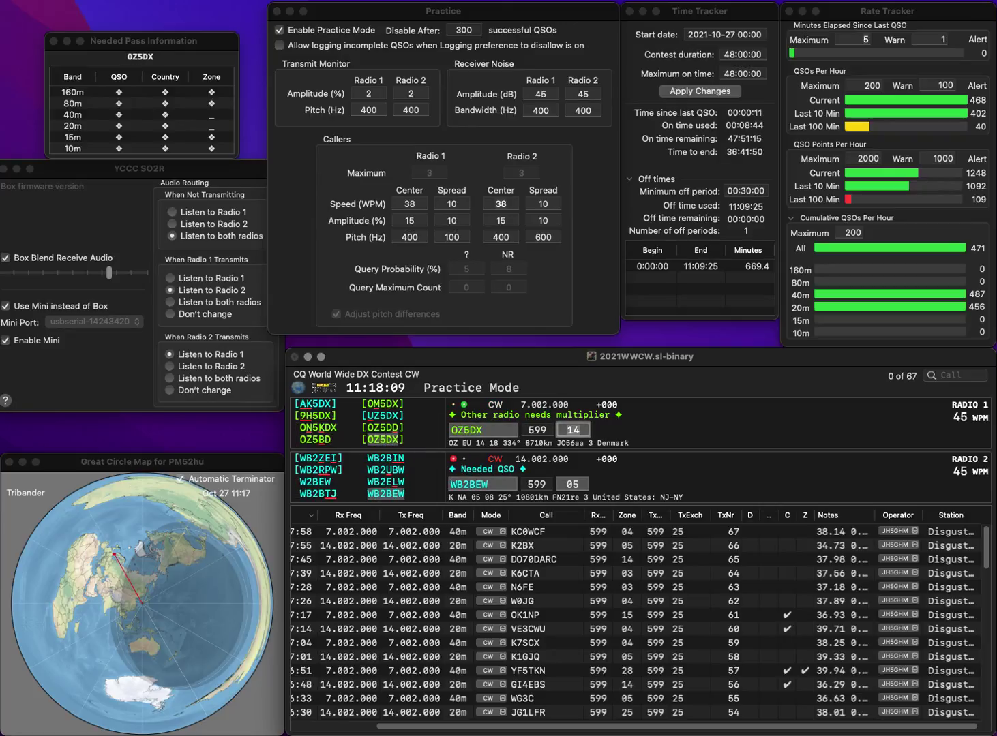
pyautogui.press('Return')
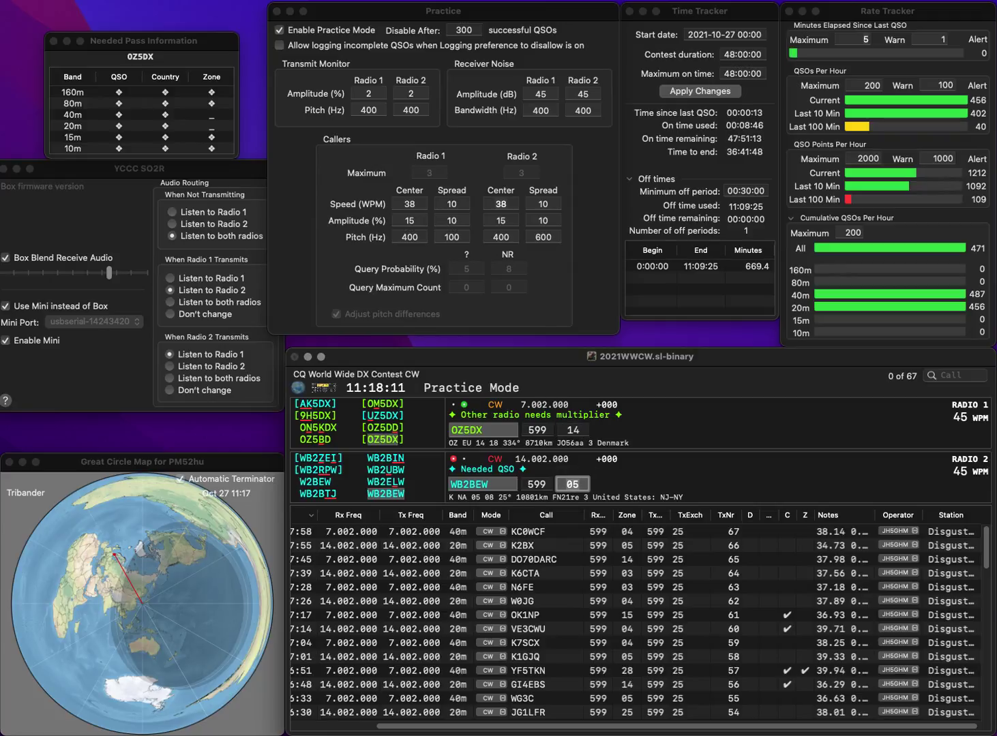
pyautogui.press('Return')
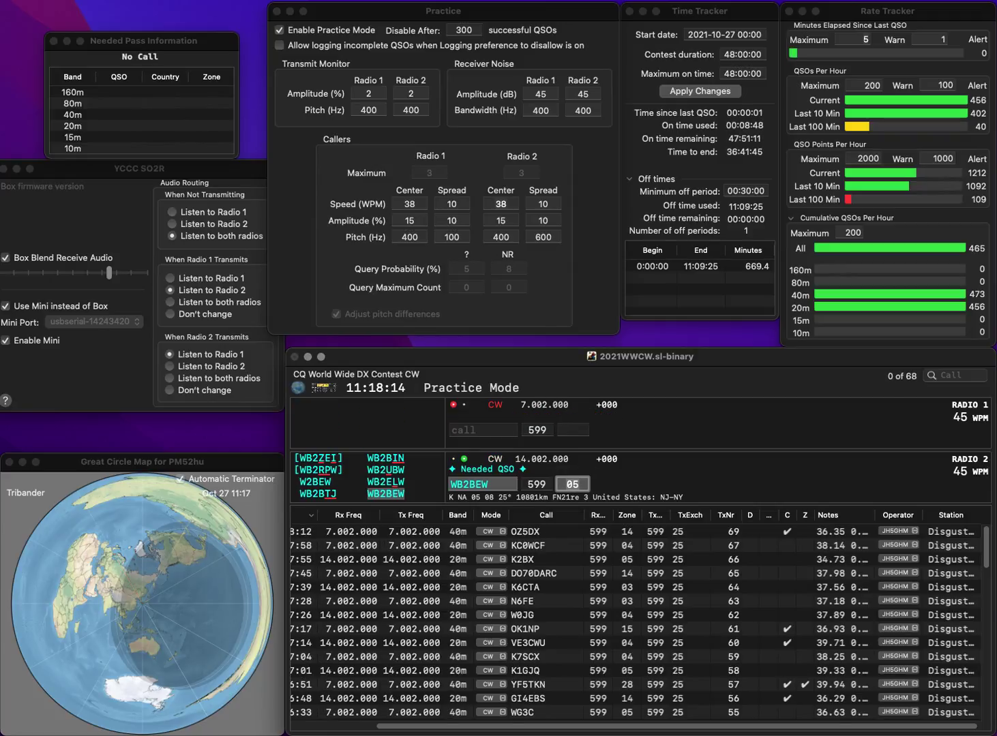
pyautogui.press('Return')
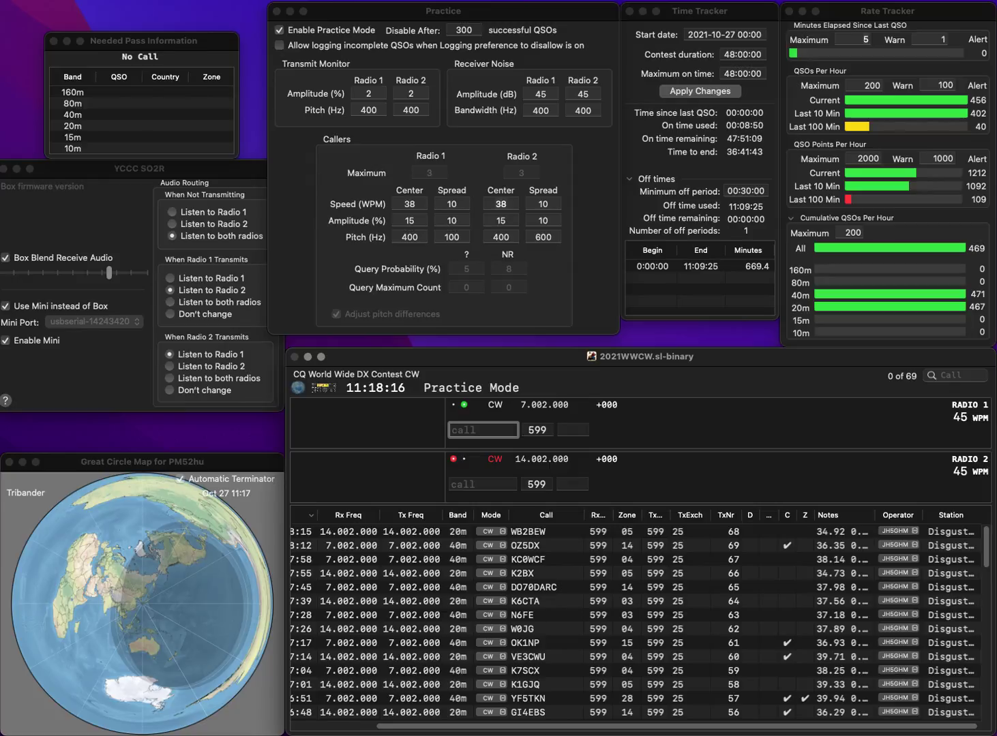
# - Enter the caller on Radio 2 as IK4QJF and send the exchange
pyautogui.write('LITQJF')
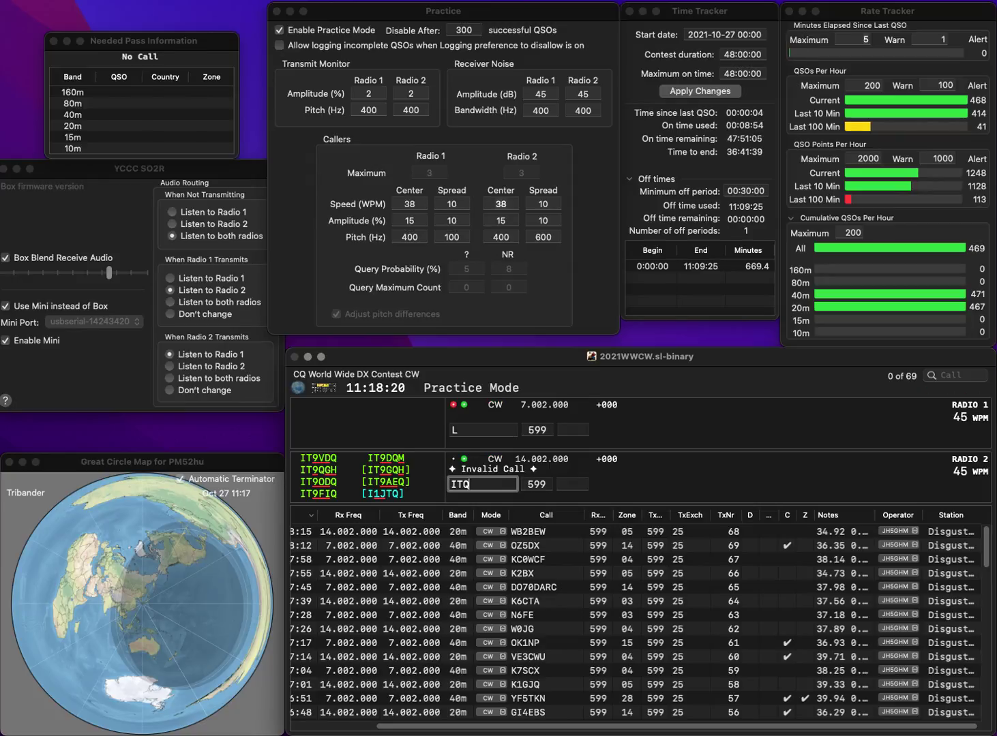
pyautogui.press('Left')
pyautogui.press('Left')
pyautogui.press('Left')
pyautogui.press('BackSpace')
pyautogui.write('K')
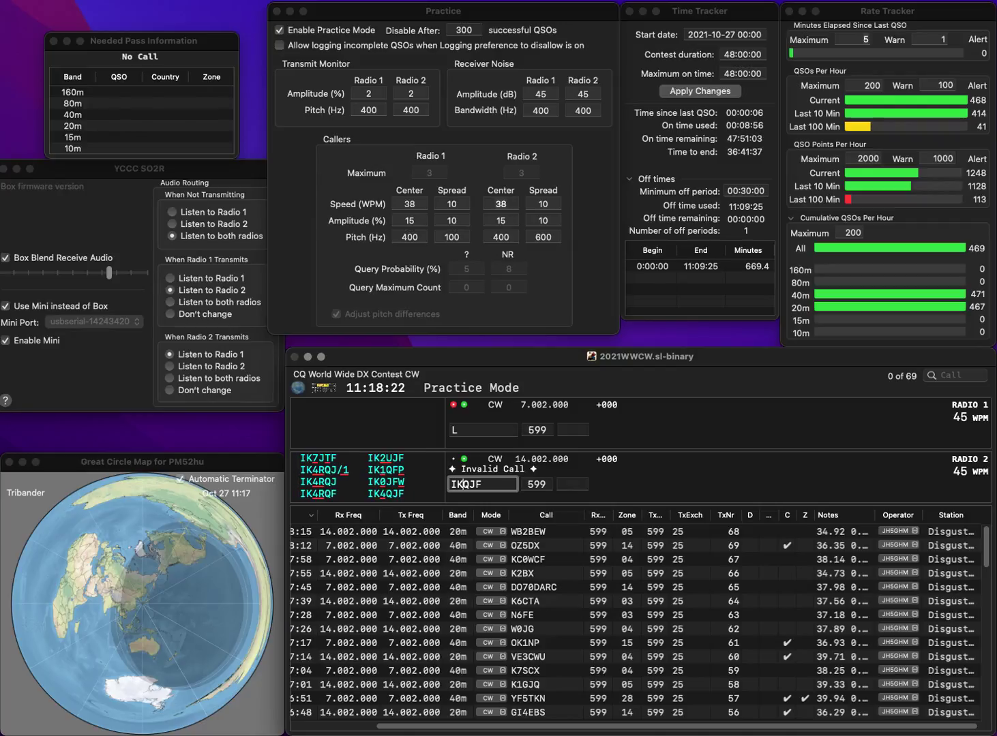
pyautogui.write('4')
pyautogui.press('Return')
pyautogui.write('G5BB')
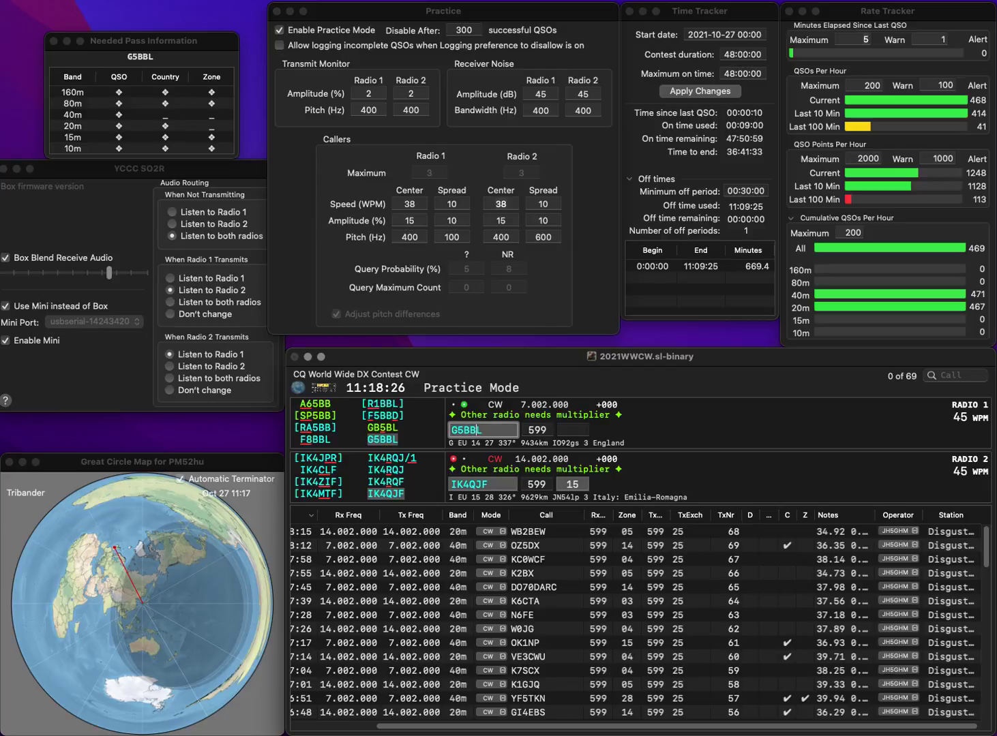
pyautogui.press('Return')
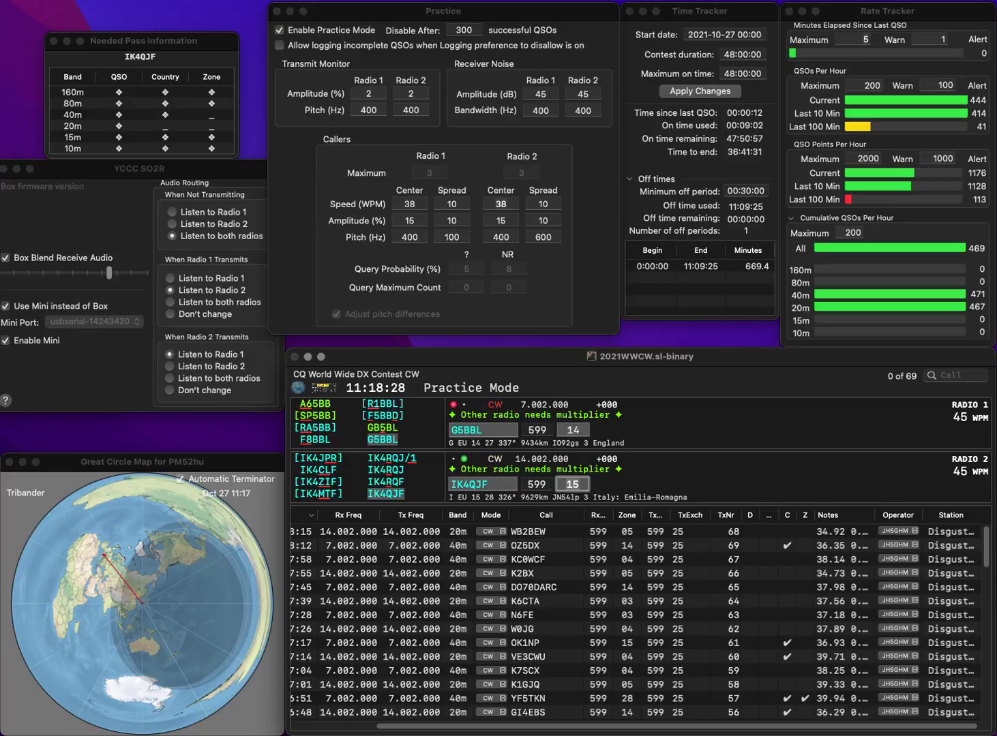
pyautogui.press('Return')
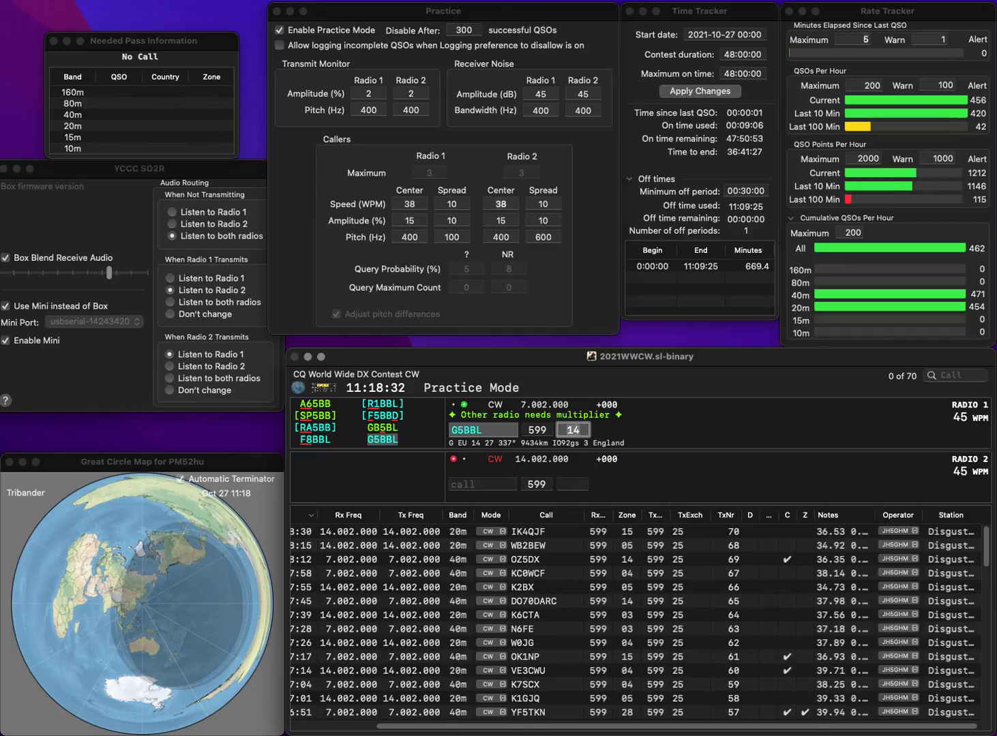
pyautogui.press('Return')
pyautogui.write('KW5KW')
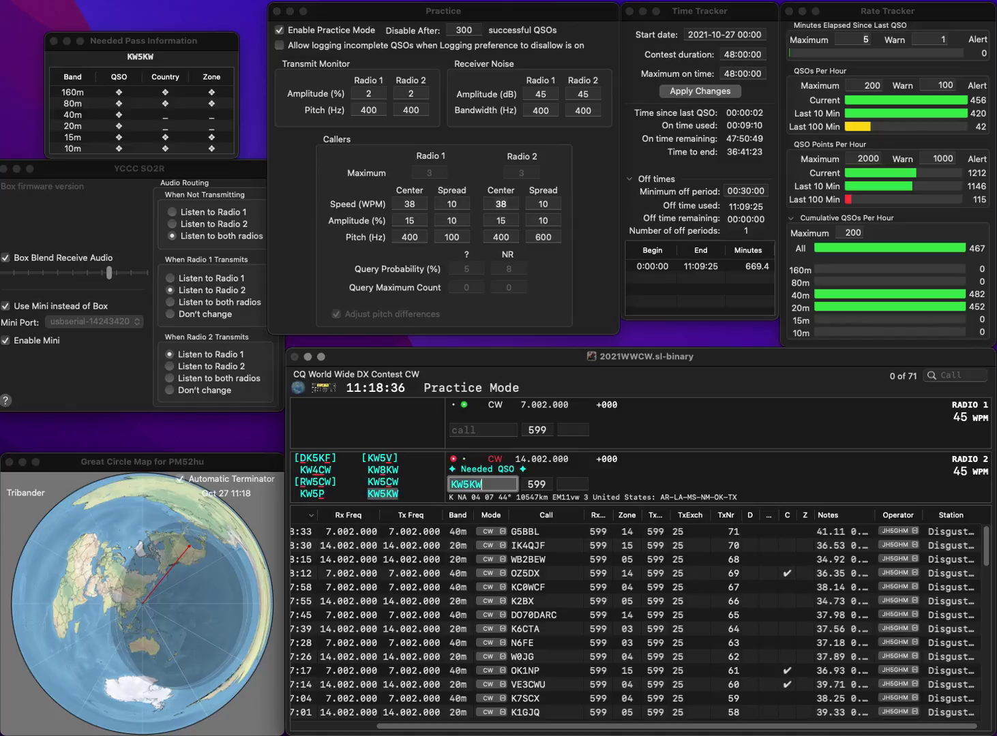
pyautogui.press('Return')
pyautogui.write('WN6K')
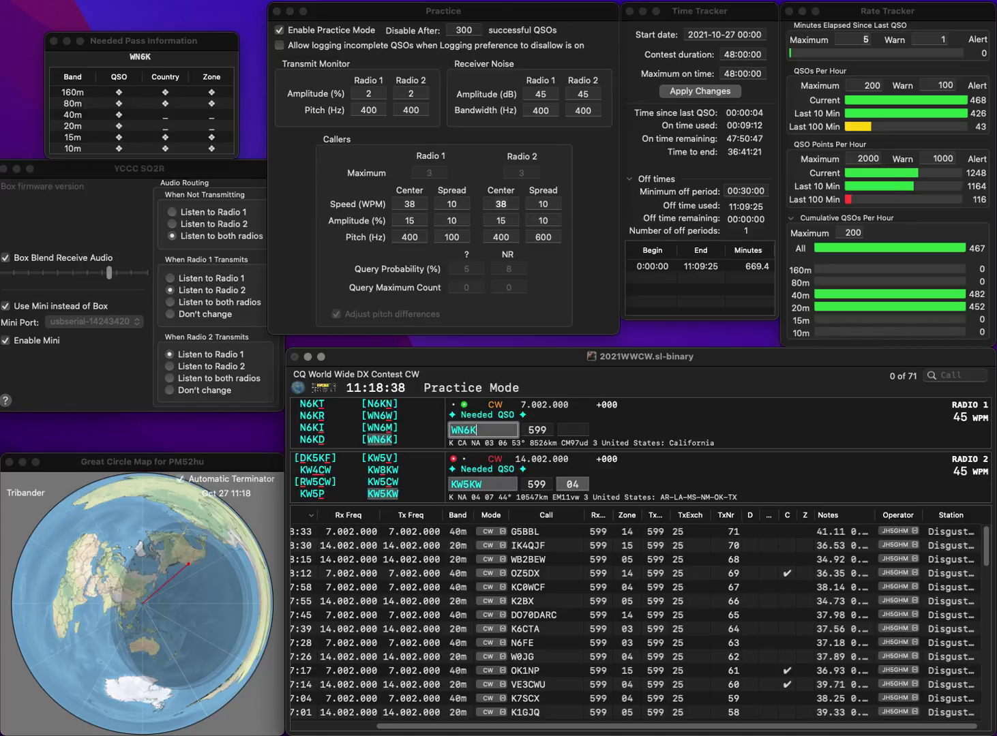
pyautogui.press('Return')
pyautogui.press('Tab')
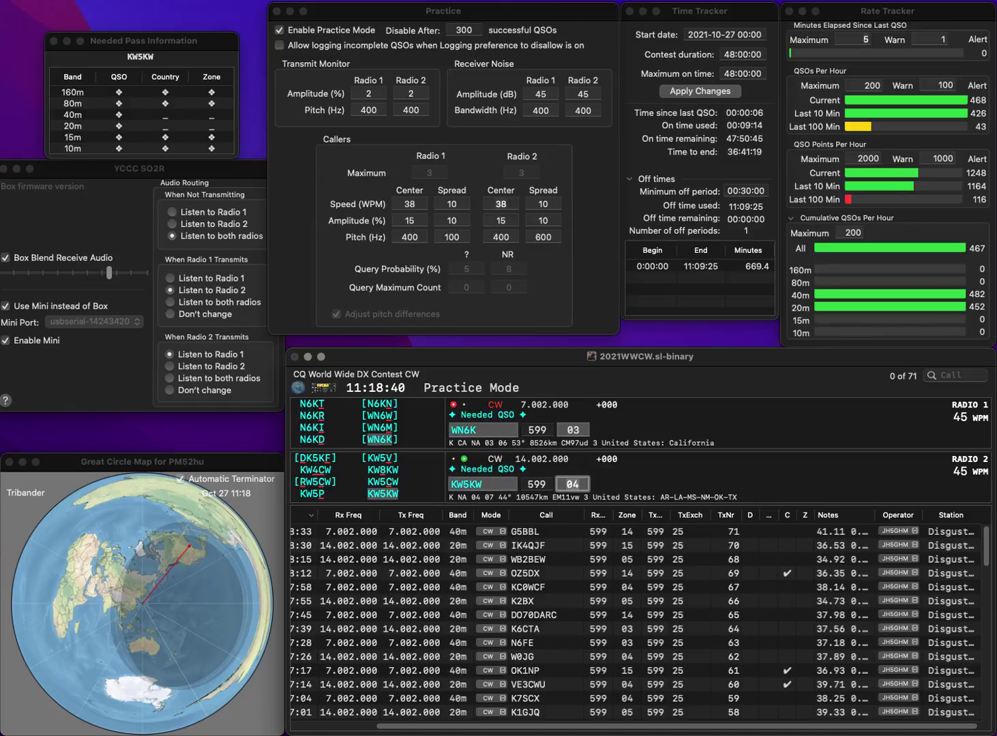
pyautogui.press('Return')
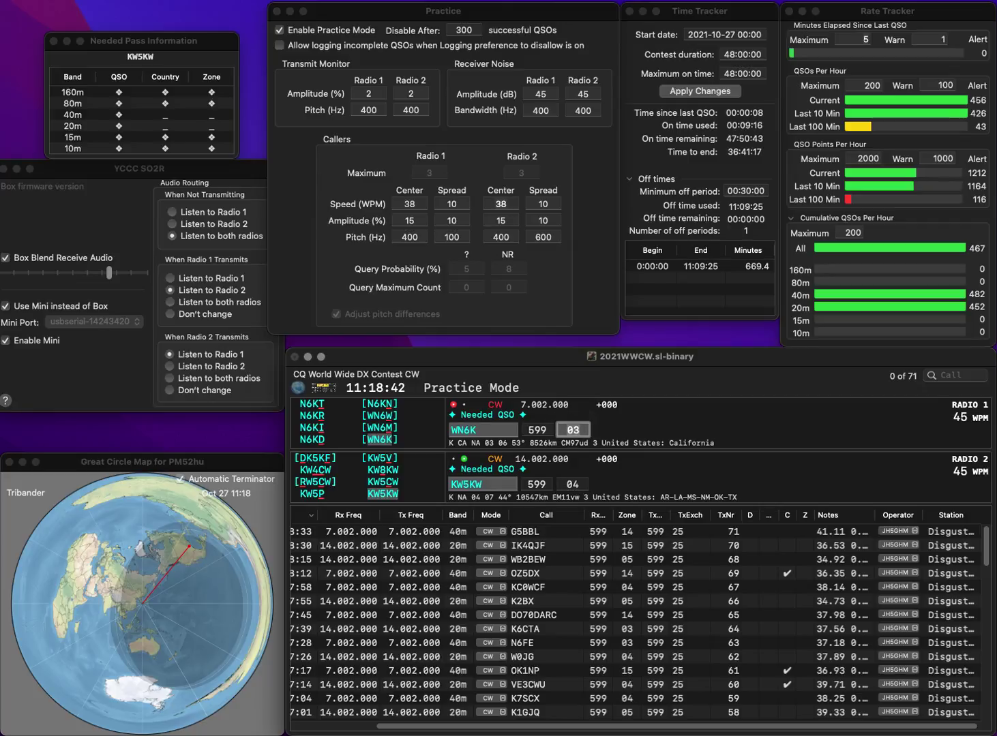
pyautogui.press('Return')
# - Answer N2FT on Radio 2 and N0RBB on Radio 1, and log both contacts
pyautogui.write('N2FT')
pyautogui.press('Return')
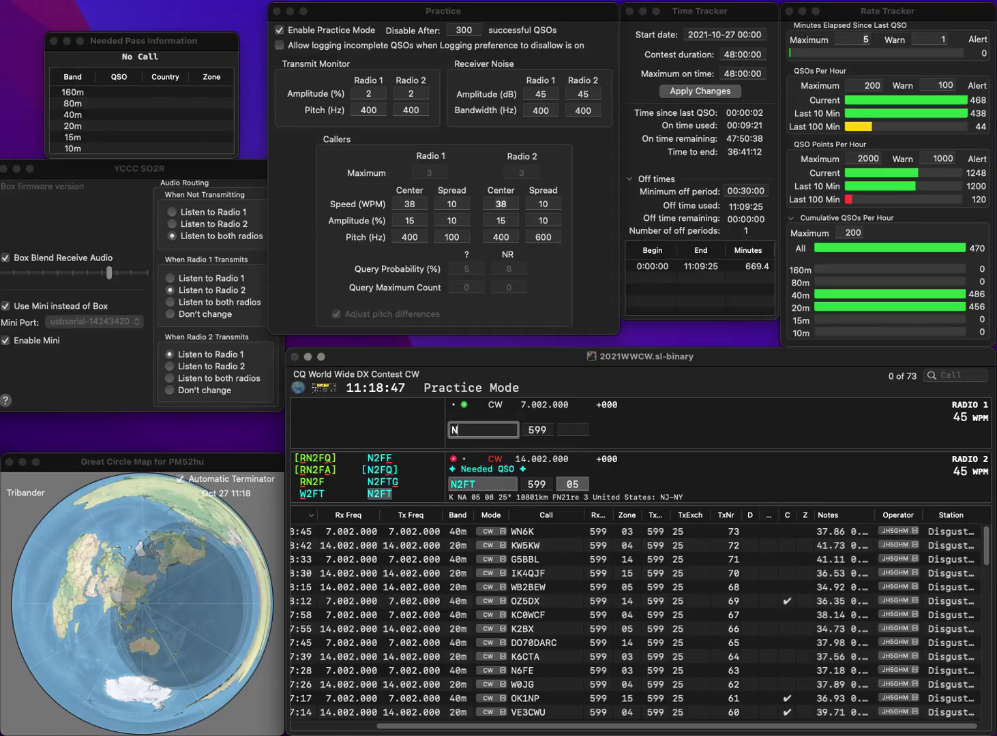
pyautogui.write('N0RBB')
pyautogui.press('Return')
pyautogui.press('space')
pyautogui.press('Return')
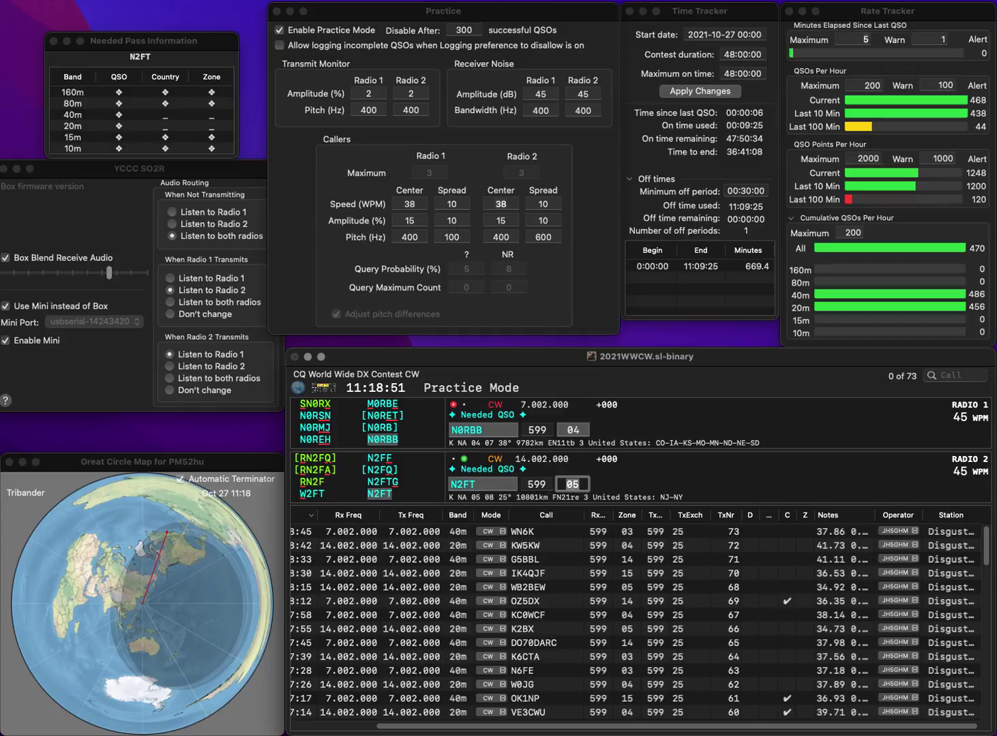
pyautogui.press('space')
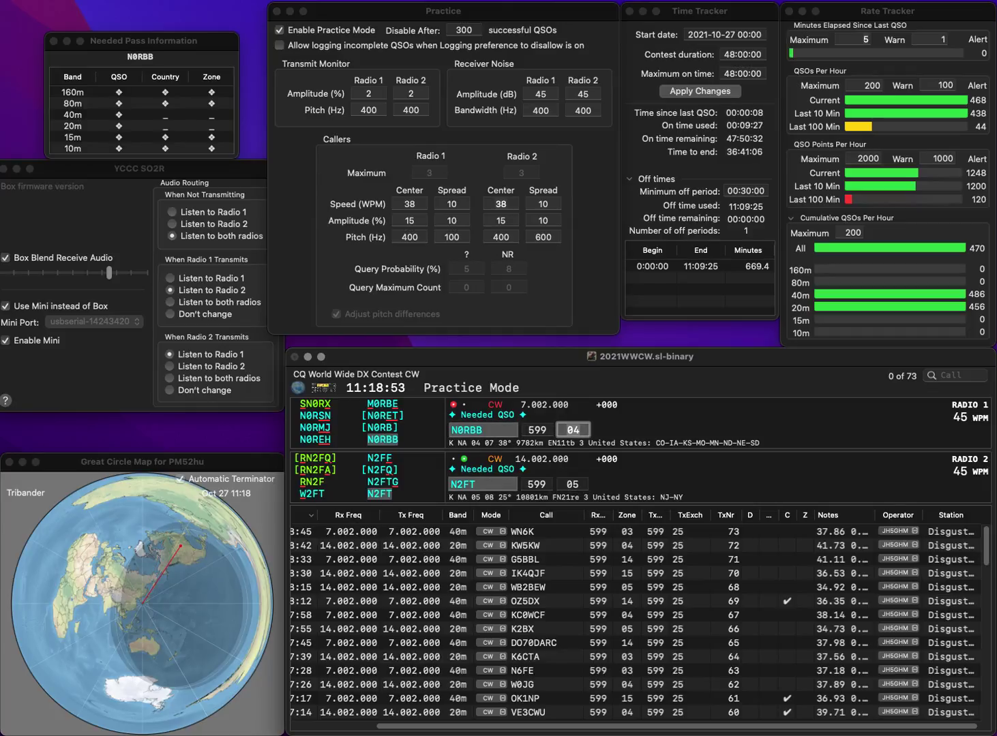
pyautogui.press('Return')
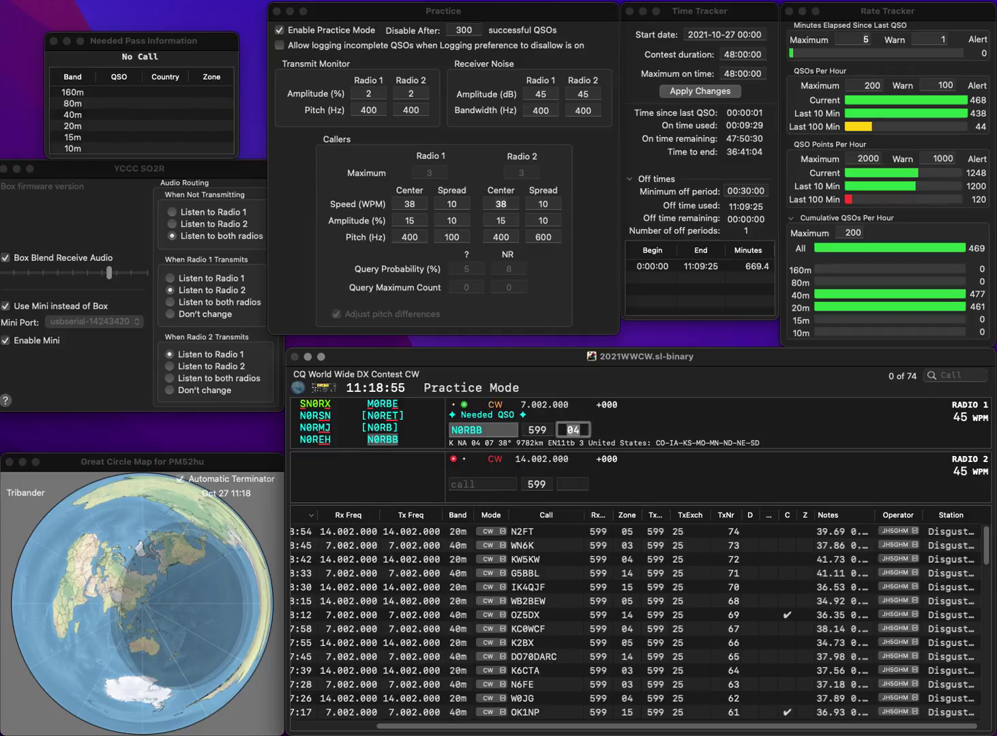
pyautogui.write('VE1SN')
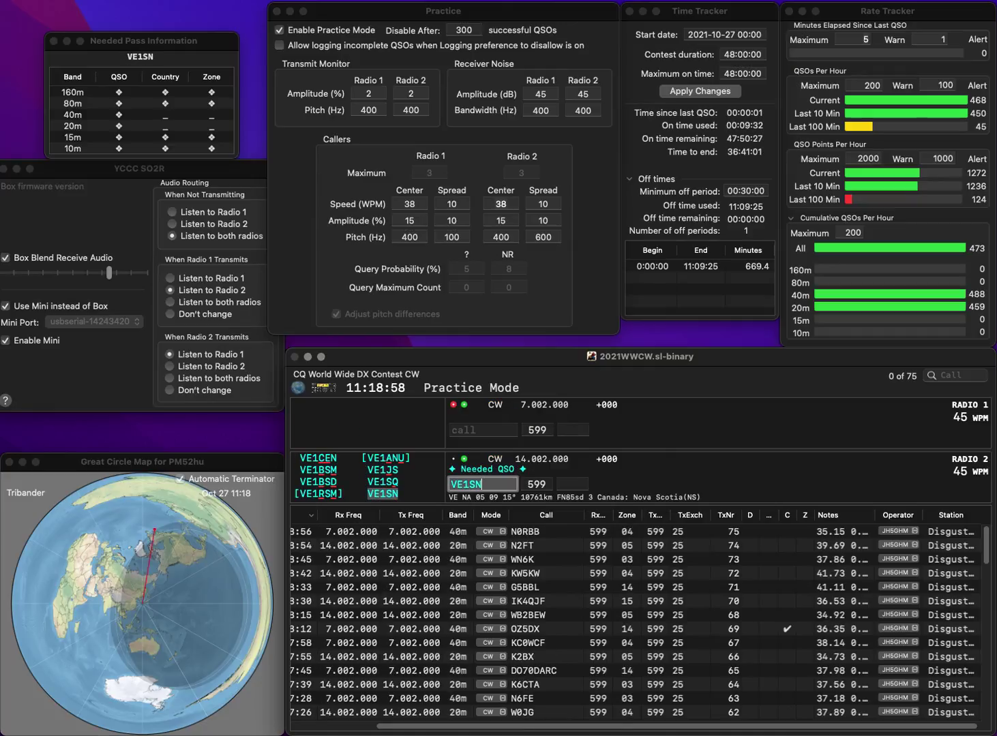
pyautogui.press('Return')
pyautogui.write('E75Q')
pyautogui.press('Return')
pyautogui.press('space')
pyautogui.press('Return')
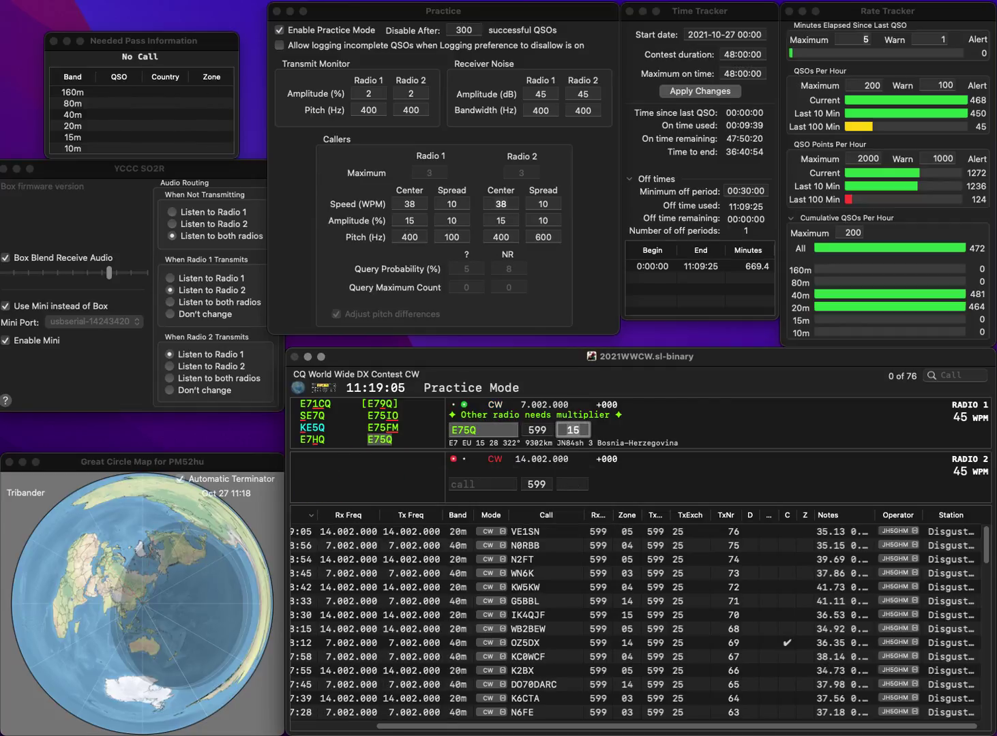
# - Correct the Radio 1 call to E7HQ and resend the exchange
pyautogui.press('Tab')
pyautogui.press('Left')
pyautogui.press('BackSpace')
pyautogui.write('H')
pyautogui.press('Return')
pyautogui.write('KK')
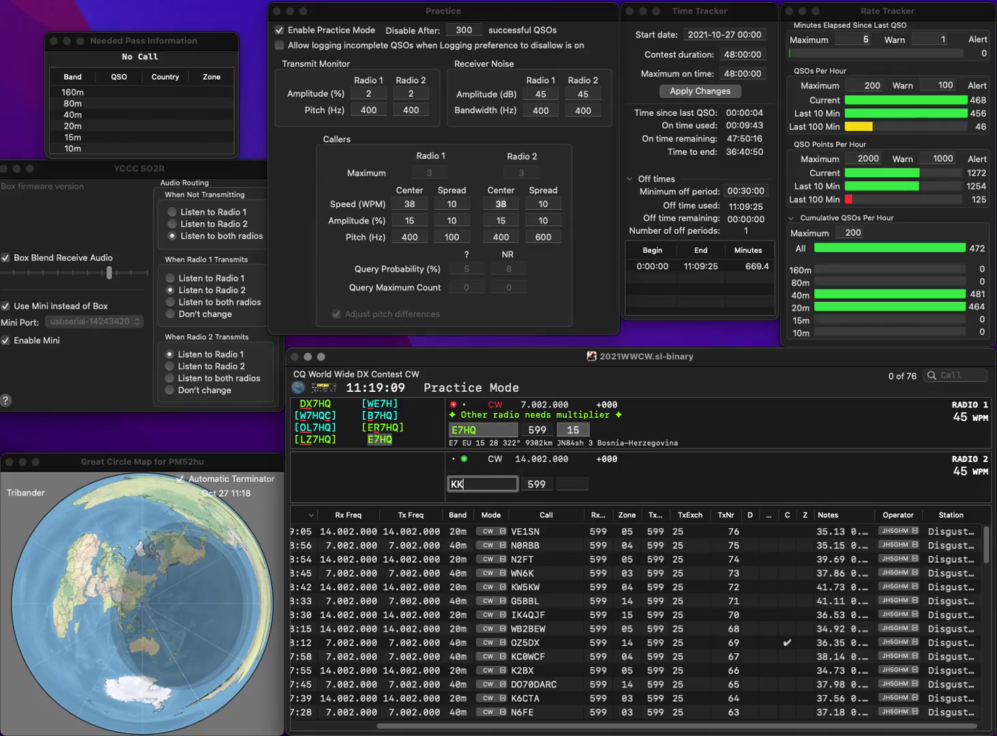
pyautogui.write('E')
pyautogui.press('Left')
pyautogui.press('Left')
pyautogui.press('Left')
pyautogui.write('F4')
pyautogui.press('Return')
pyautogui.press('Tab')
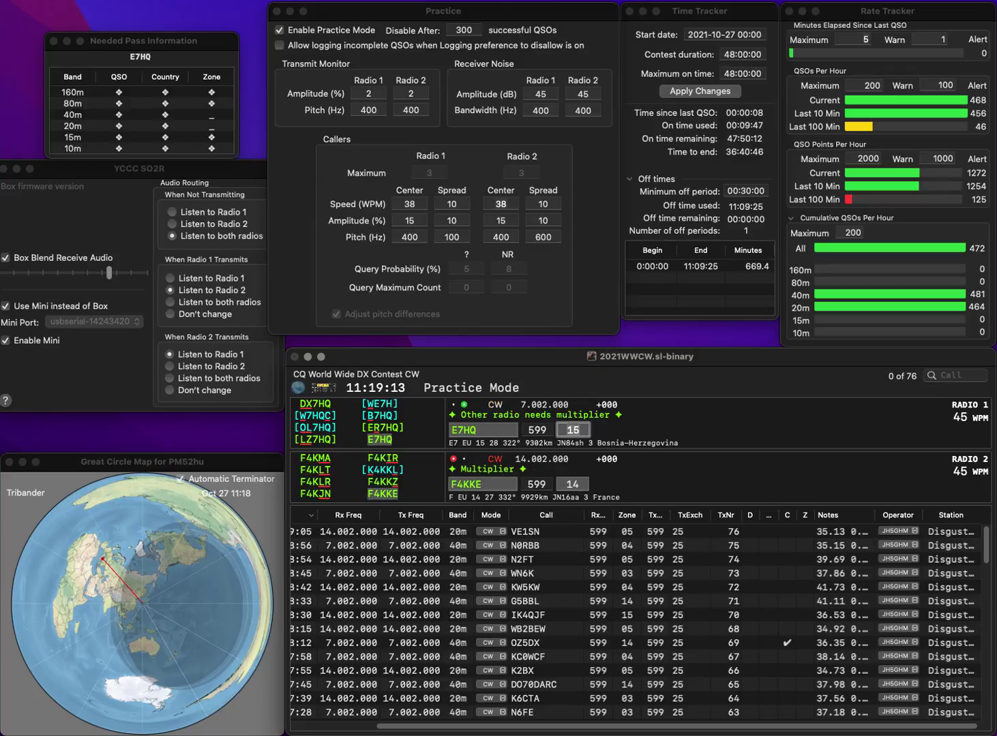
pyautogui.press('Return')
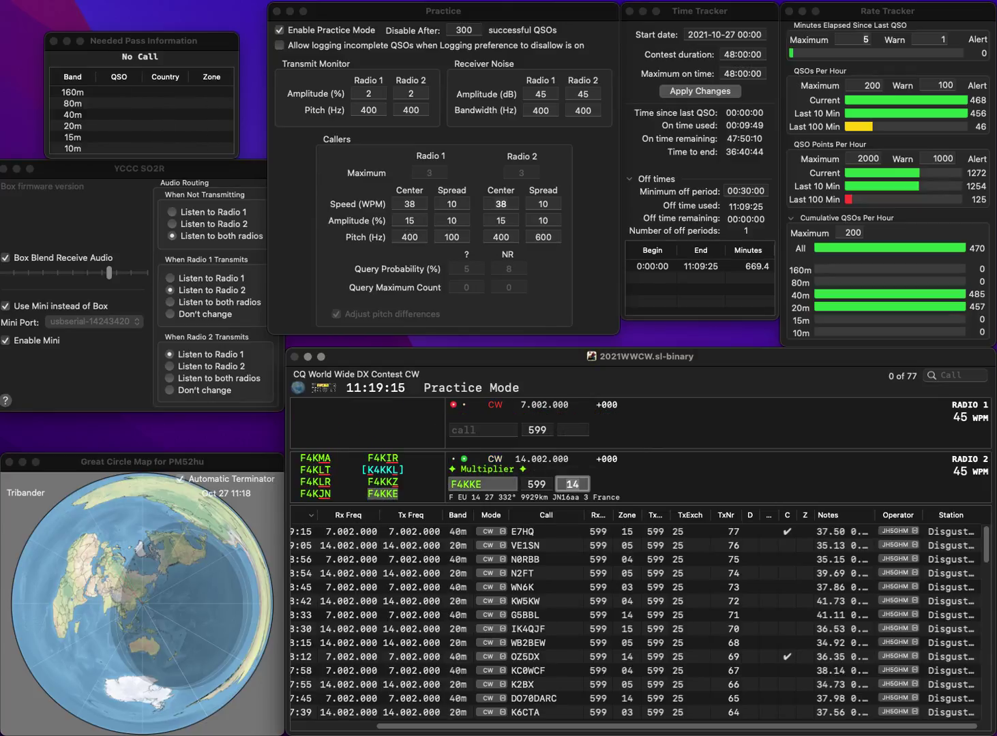
pyautogui.press('Return')
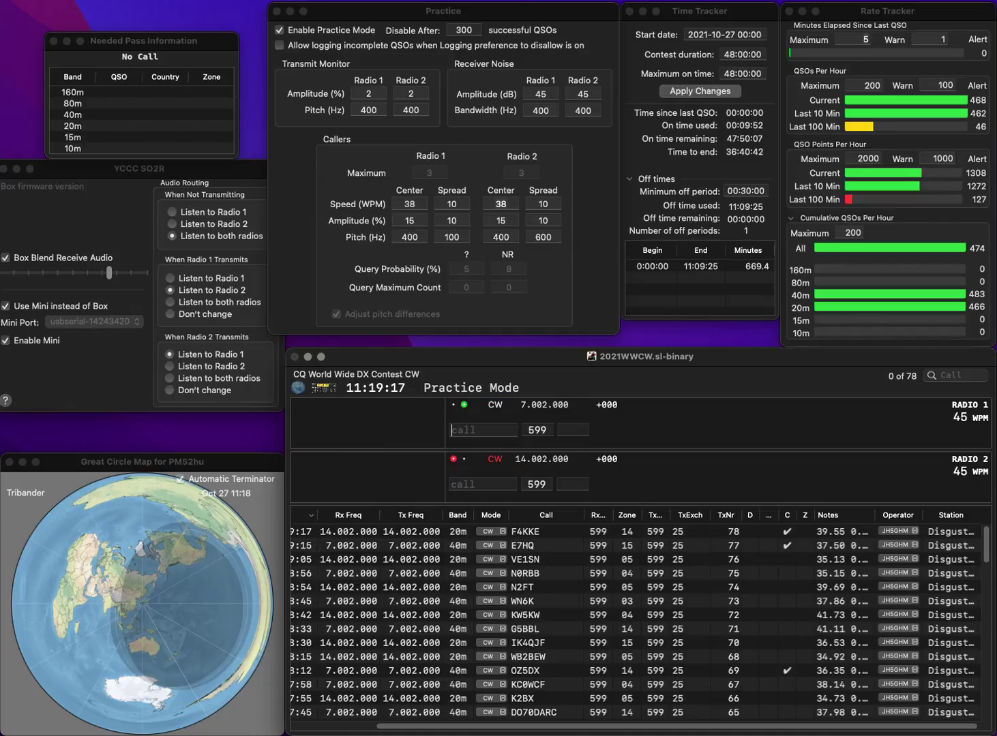
pyautogui.write('N7LR')
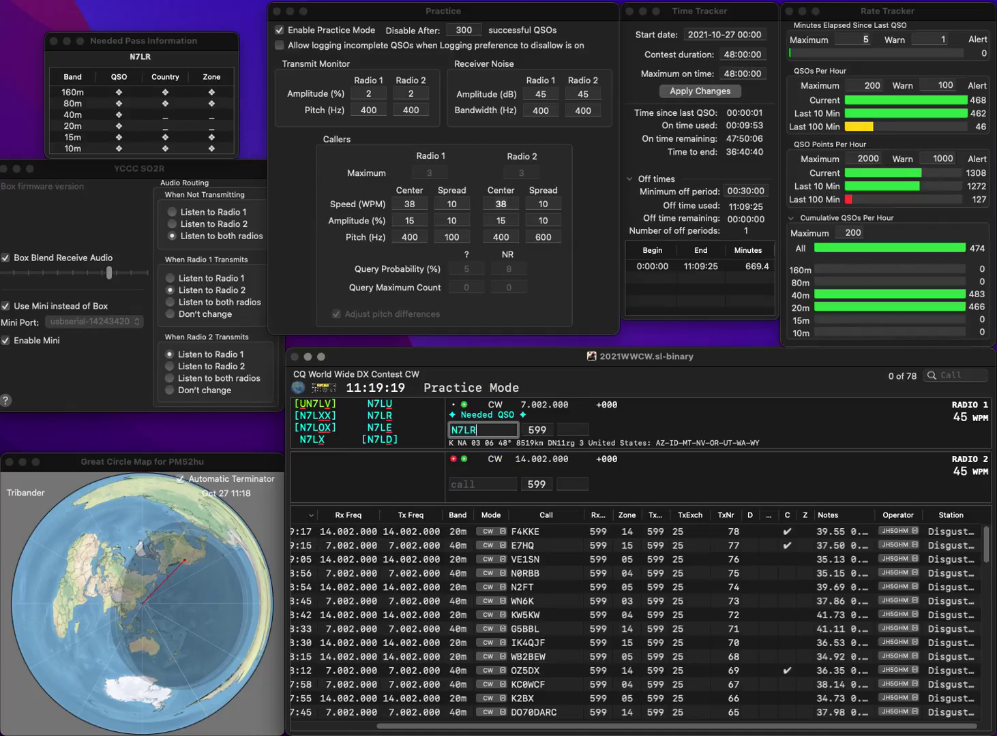
pyautogui.press('Return')
pyautogui.write('ES3V')
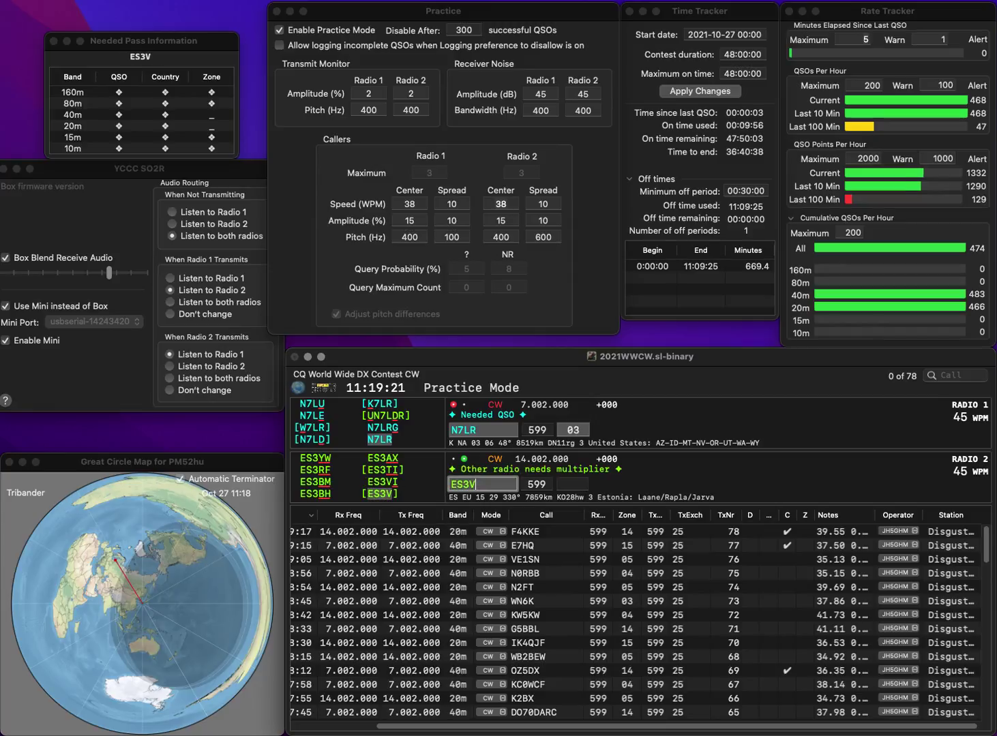
pyautogui.press('Return')
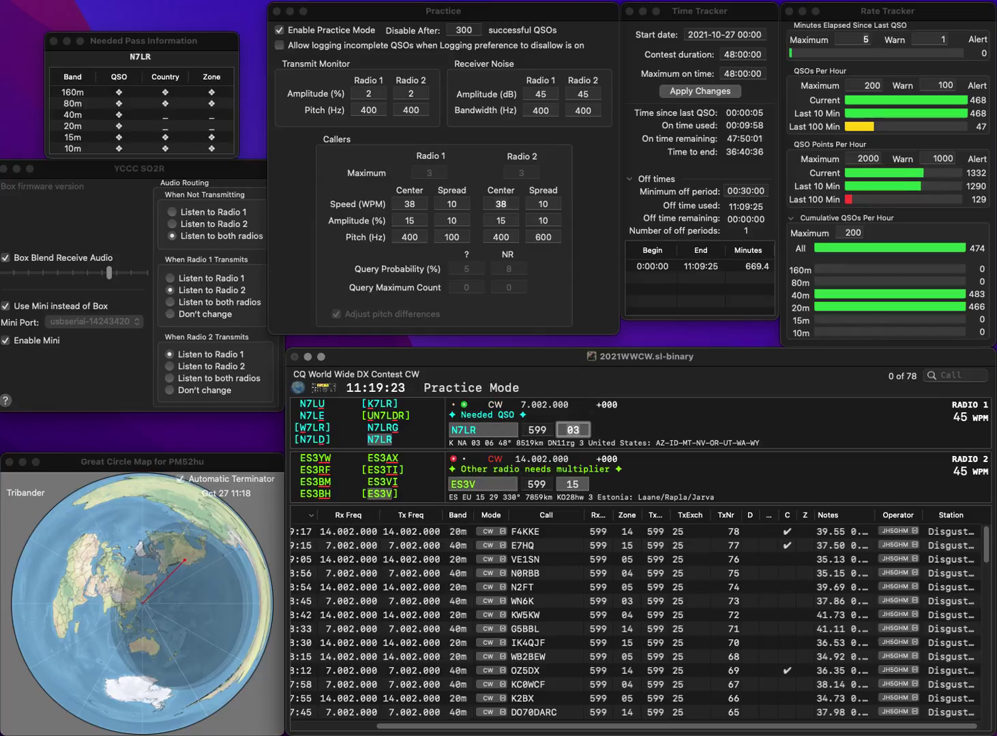
pyautogui.press('Return')
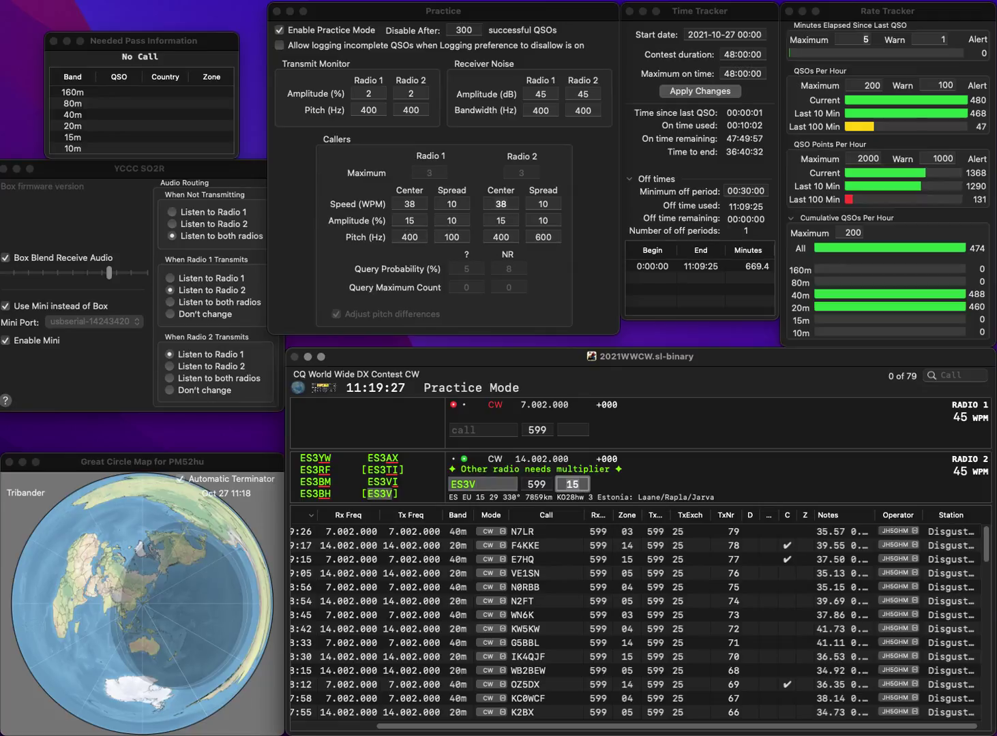
pyautogui.press('Return')
pyautogui.write('M6KYI')
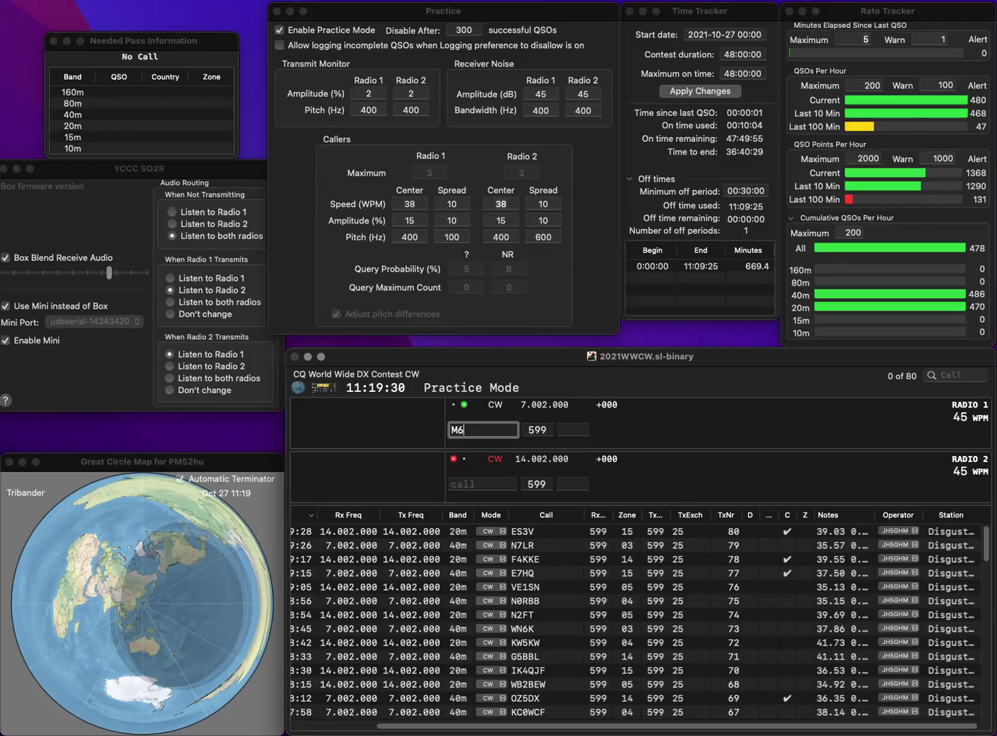
pyautogui.press('BackSpace')
pyautogui.write('S')
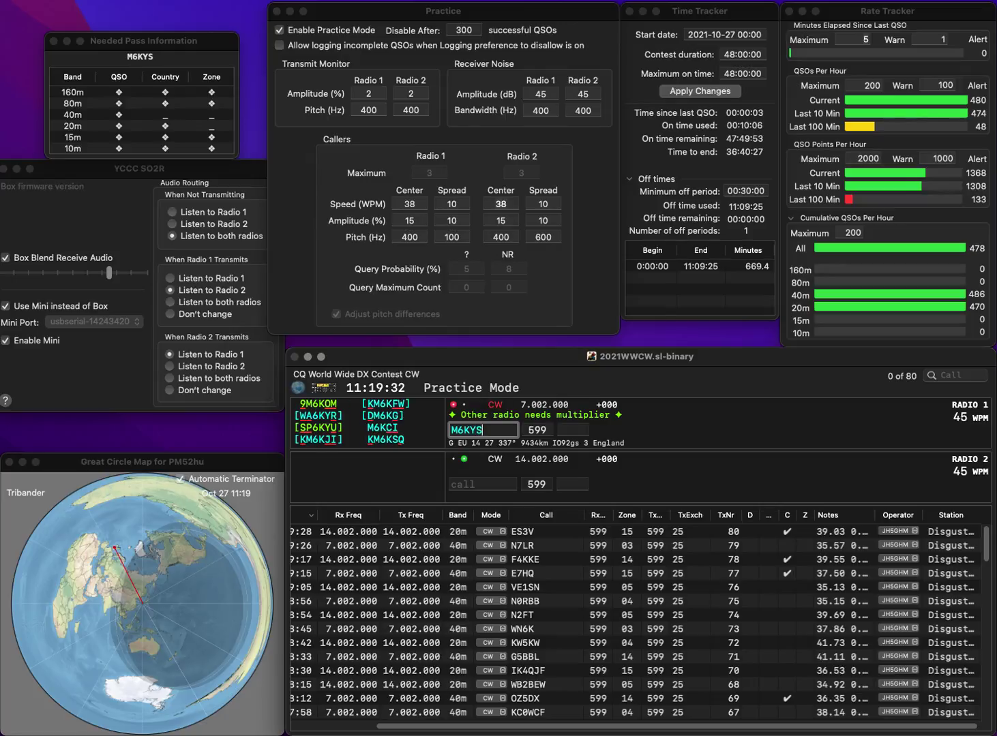
pyautogui.press('Return')
pyautogui.write('9IPY')
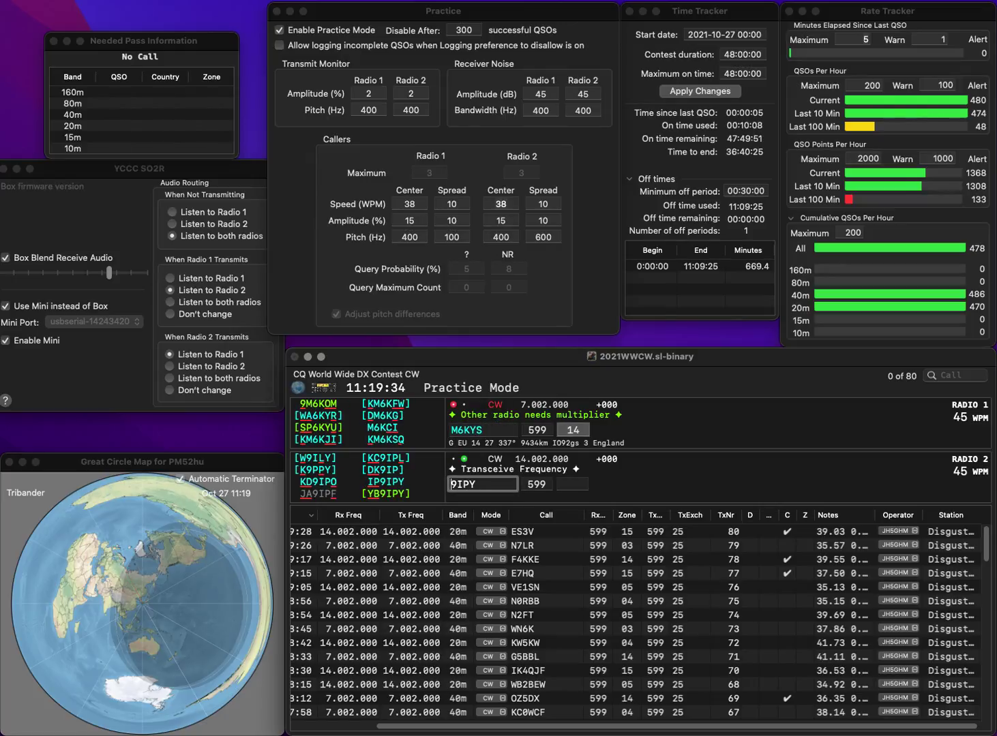
pyautogui.write('IP')
pyautogui.press('Return')
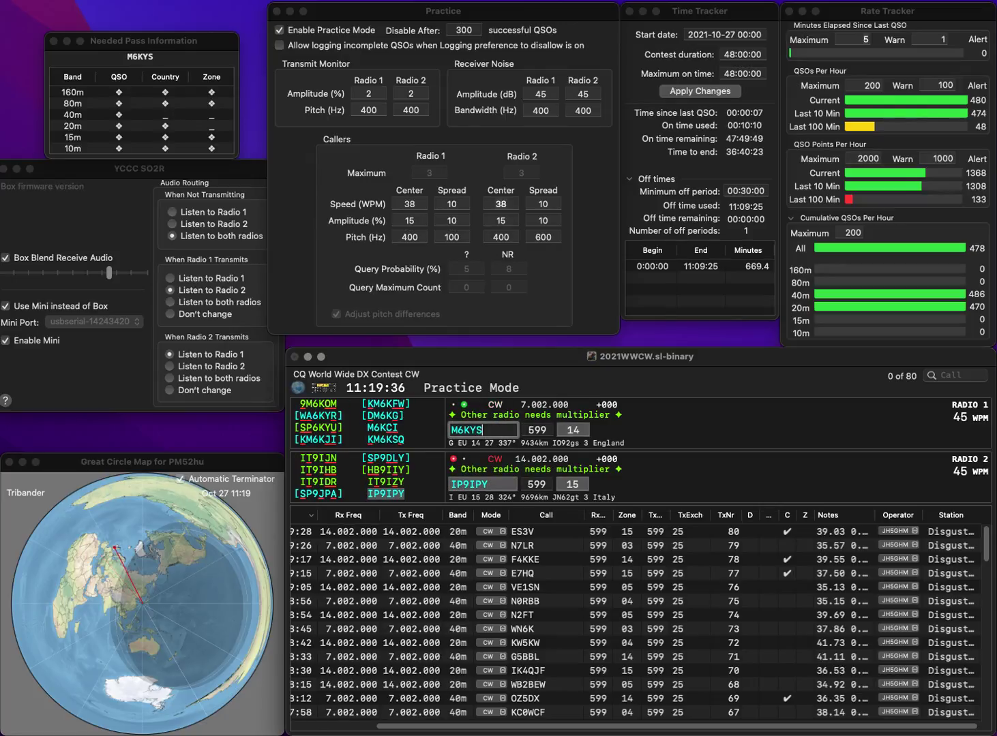
pyautogui.press('Left')
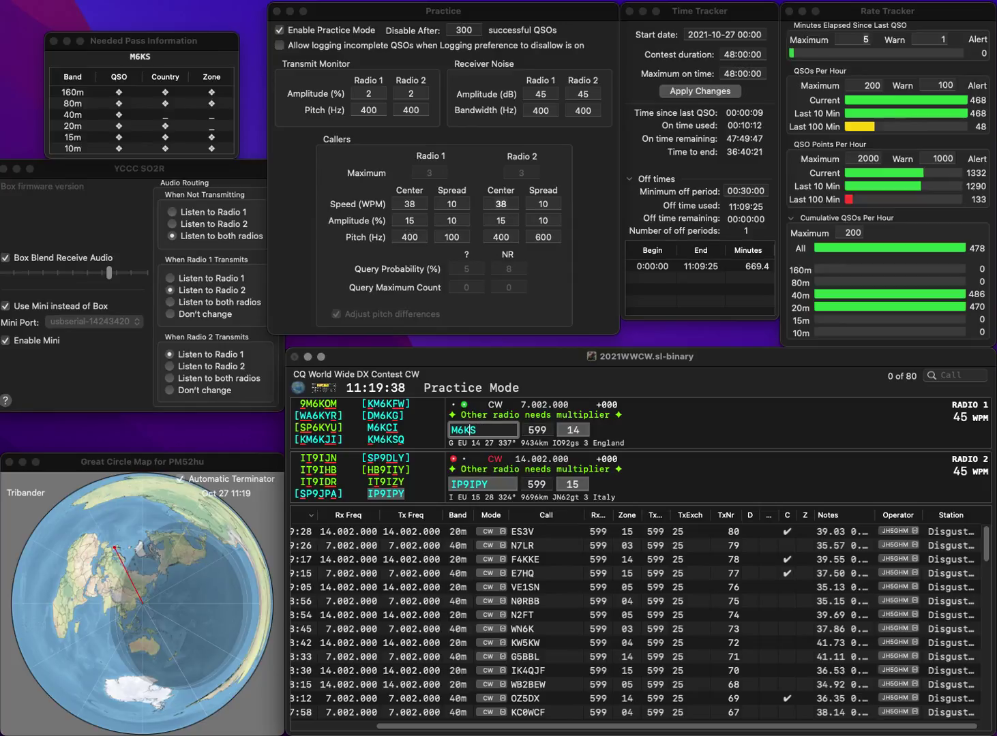
pyautogui.press('BackSpace')
pyautogui.write('CI')
pyautogui.press('Delete')
pyautogui.press('Return')
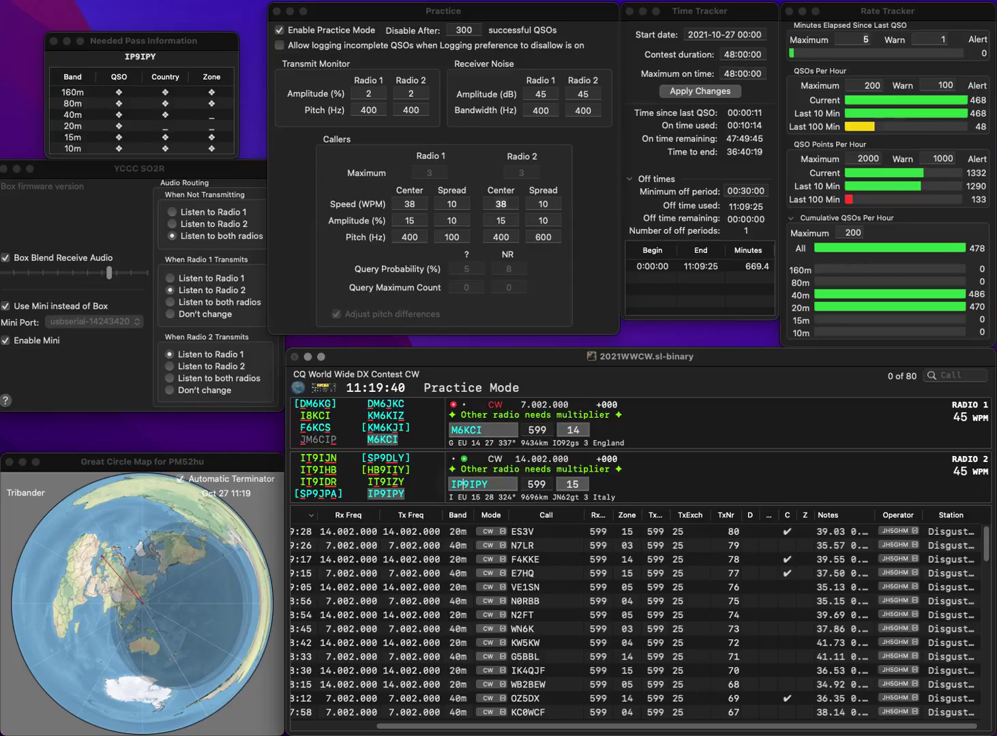
pyautogui.press('Return')
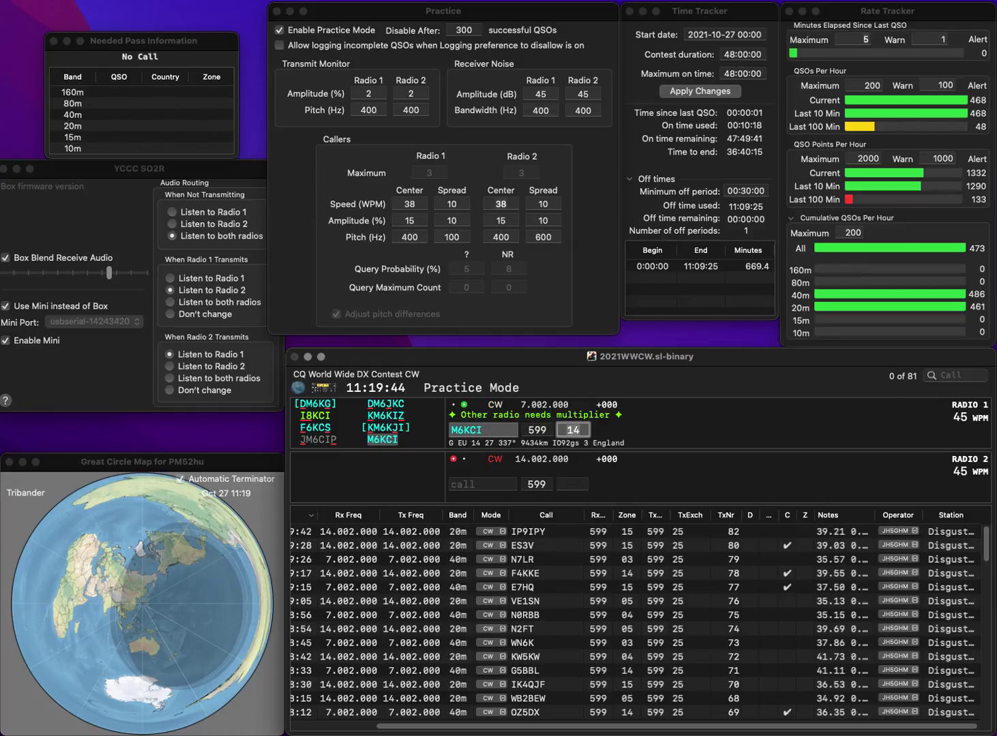
pyautogui.press('Return')
# - Answer K2DV on Radio 2 and YP0C on Radio 1, and log both contacts
pyautogui.write('K')
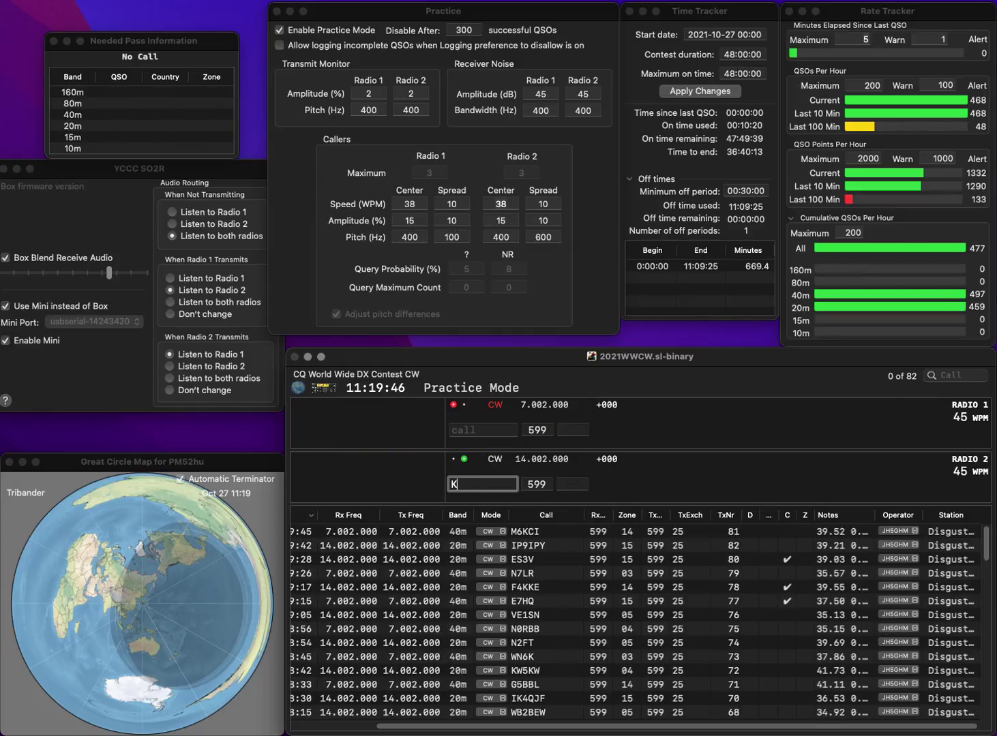
pyautogui.write('2DV')
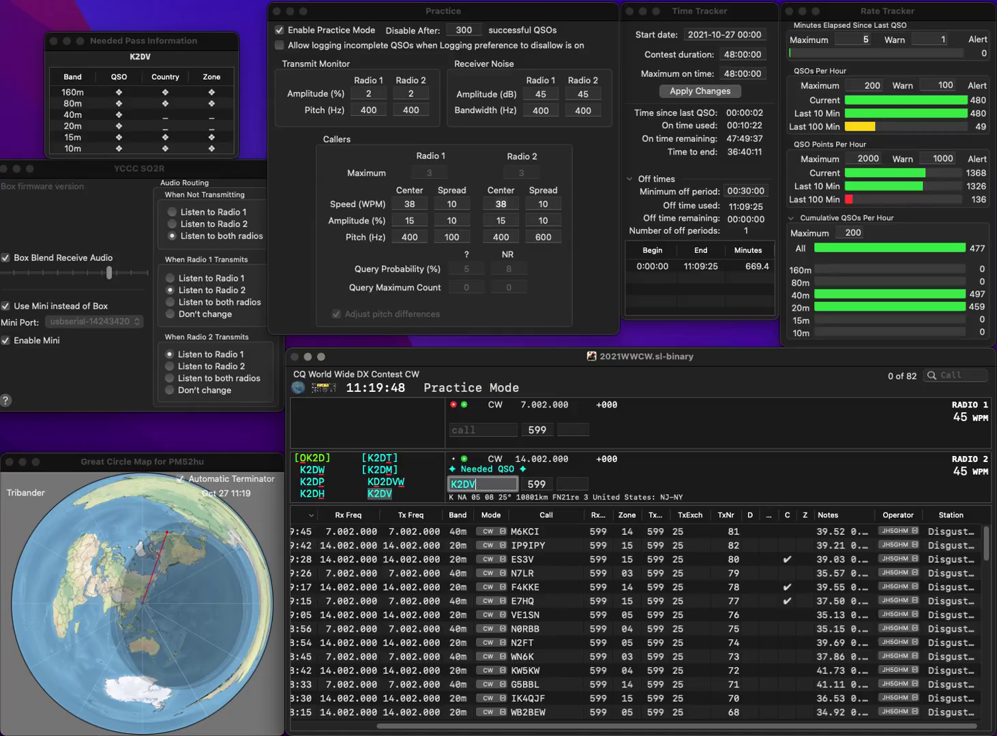
pyautogui.press('Return')
pyautogui.write('YP0')
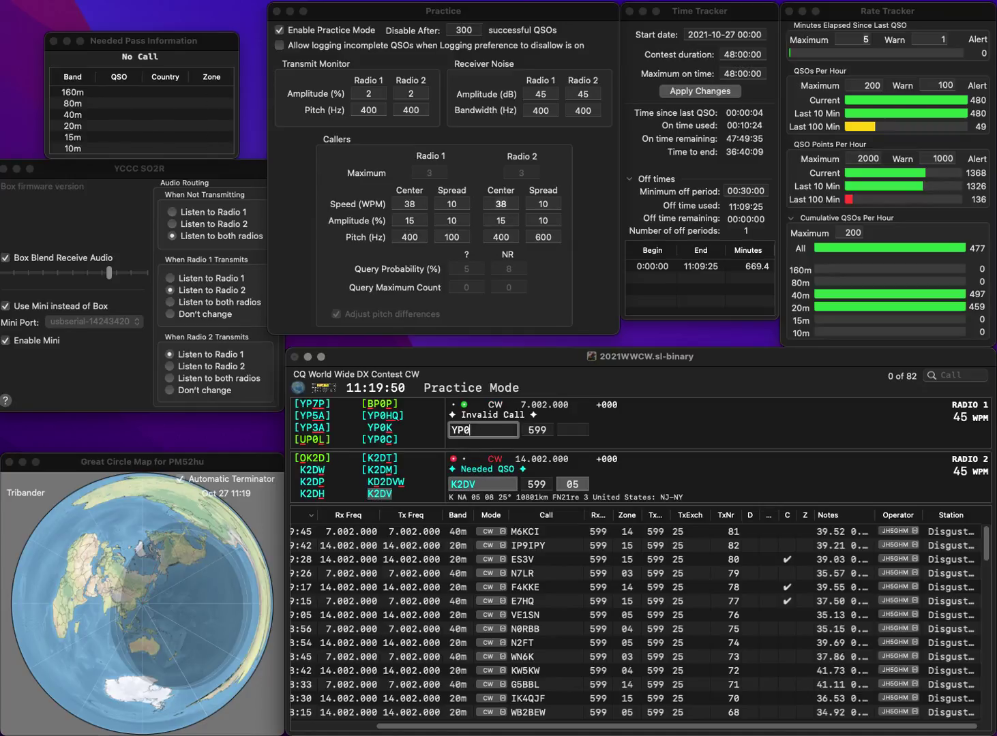
pyautogui.write('C')
pyautogui.press('Return')
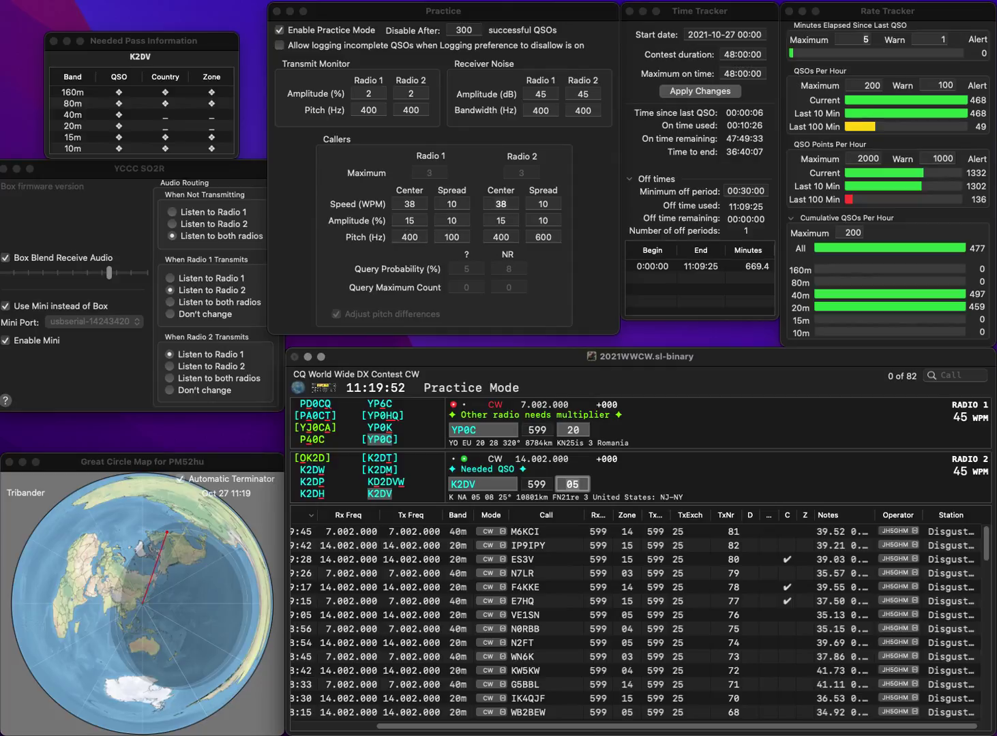
pyautogui.press('Return')
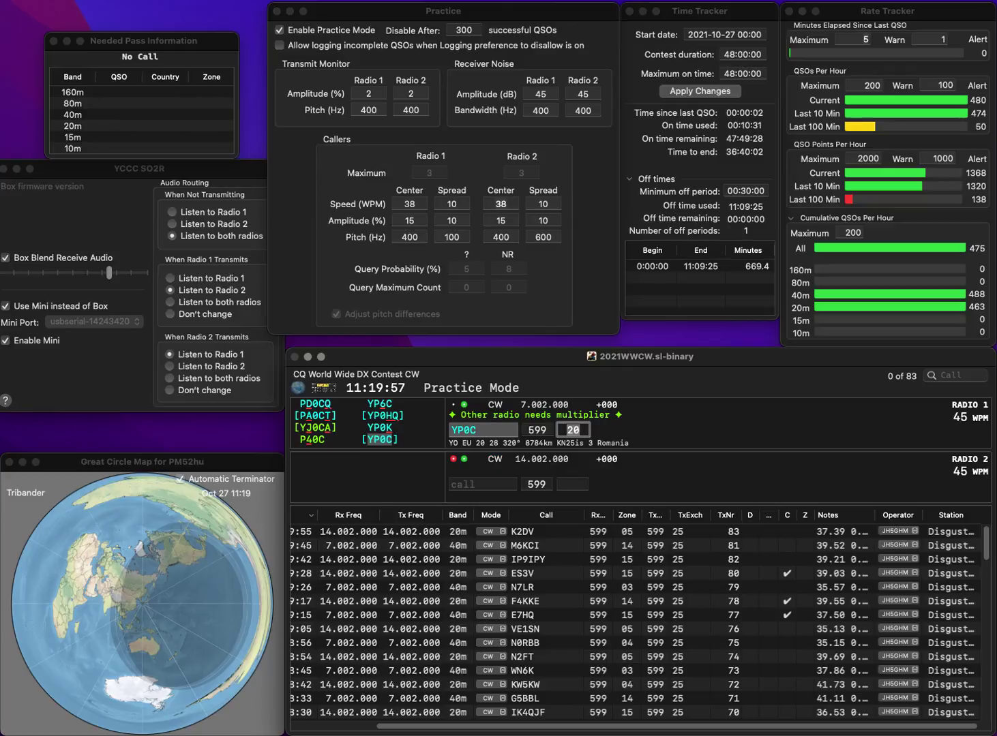
pyautogui.press('Return')
pyautogui.write('9DY')
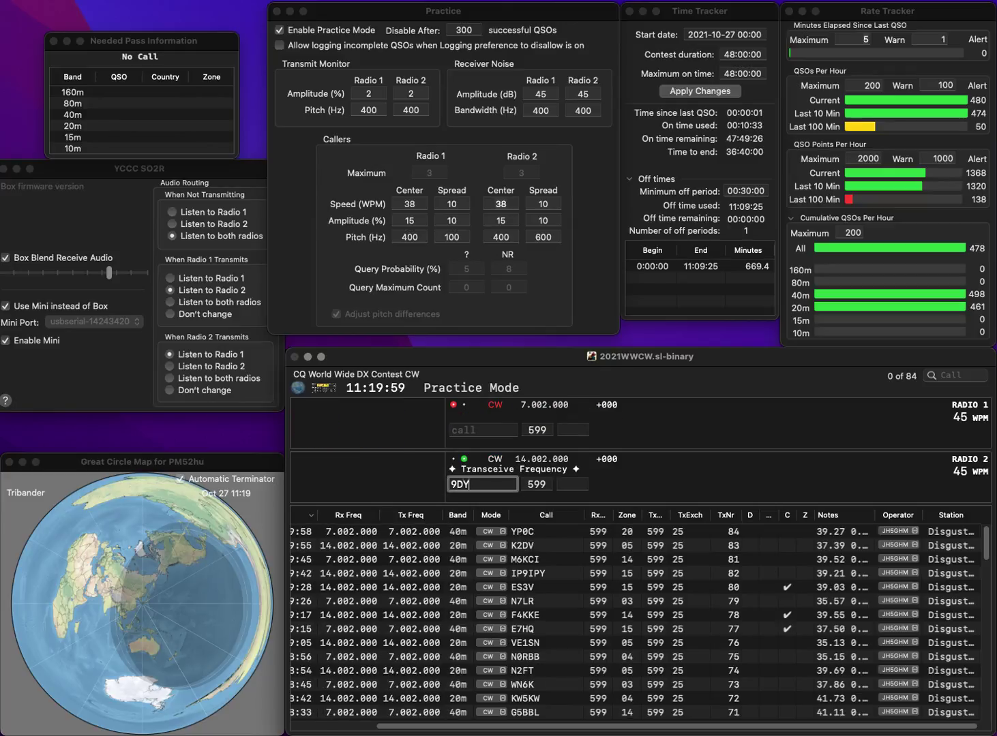
pyautogui.write('P')
pyautogui.press('Home')
pyautogui.write('LW')
pyautogui.press('Return')
pyautogui.press('Return')
pyautogui.write('40SK')
pyautogui.press('Home')
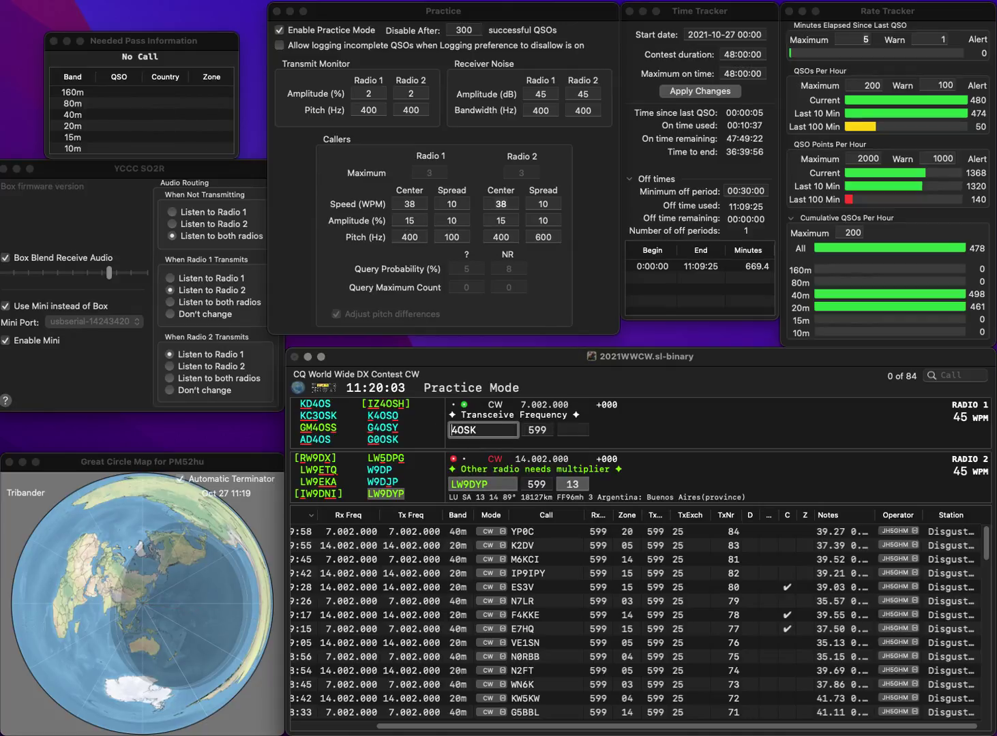
pyautogui.press('Return')
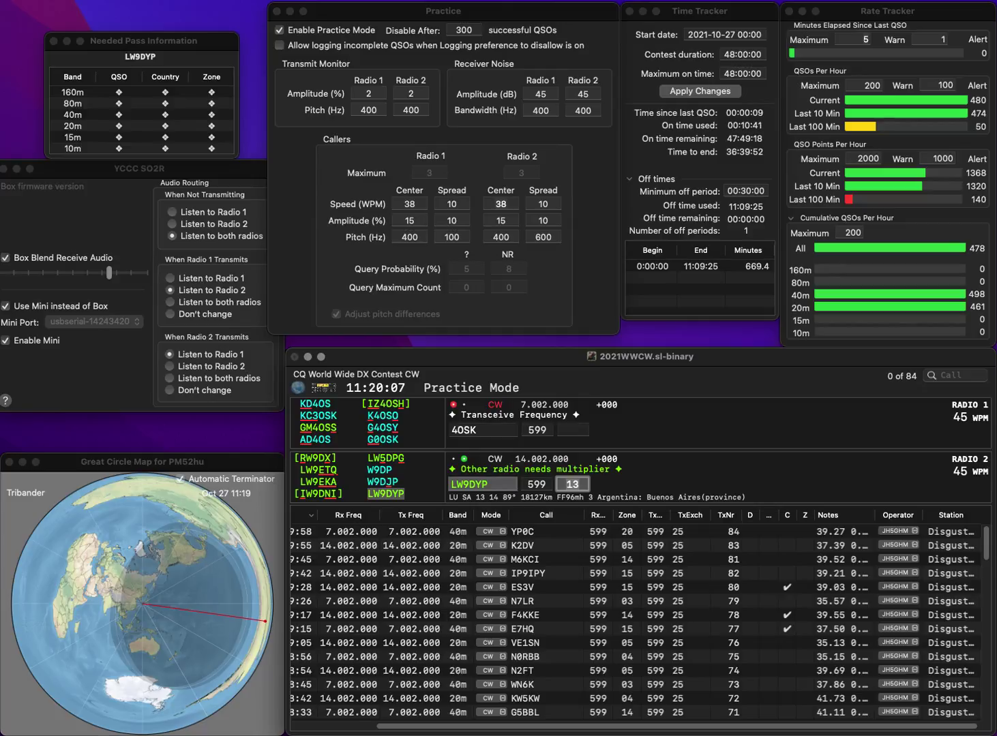
pyautogui.press('Return')
pyautogui.write('KC')
pyautogui.press('Delete')
pyautogui.write('3')
pyautogui.press('Return')
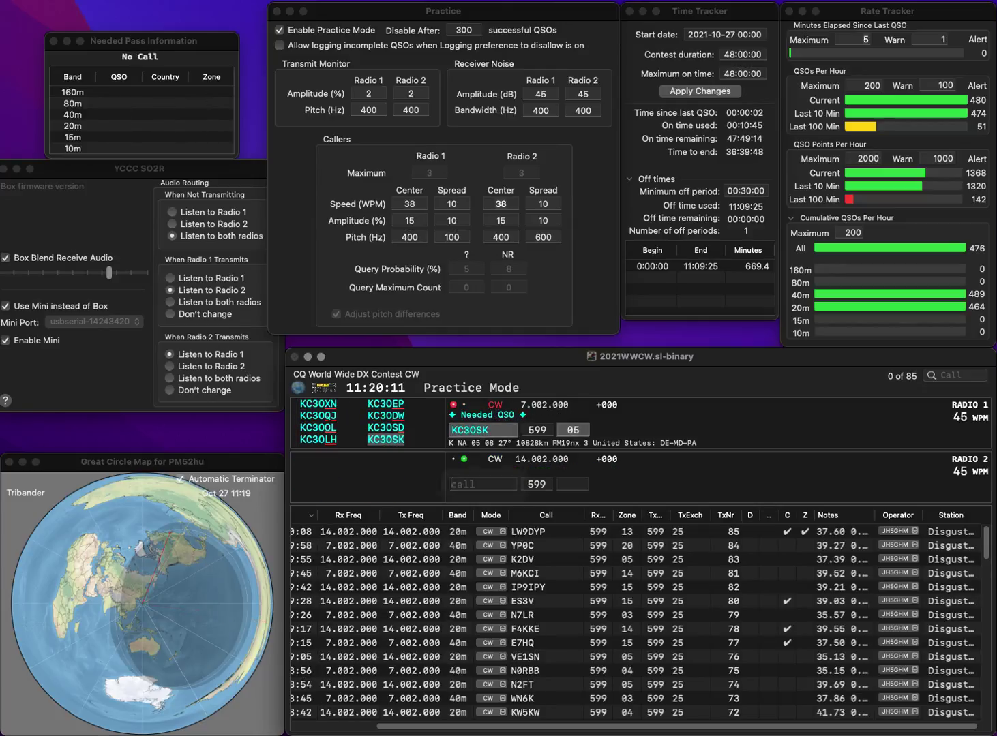
# - Answer K8TJM on Radio 2, and log the KC3OSK and K8TJM contacts
pyautogui.write('8TJM')
pyautogui.press('Home')
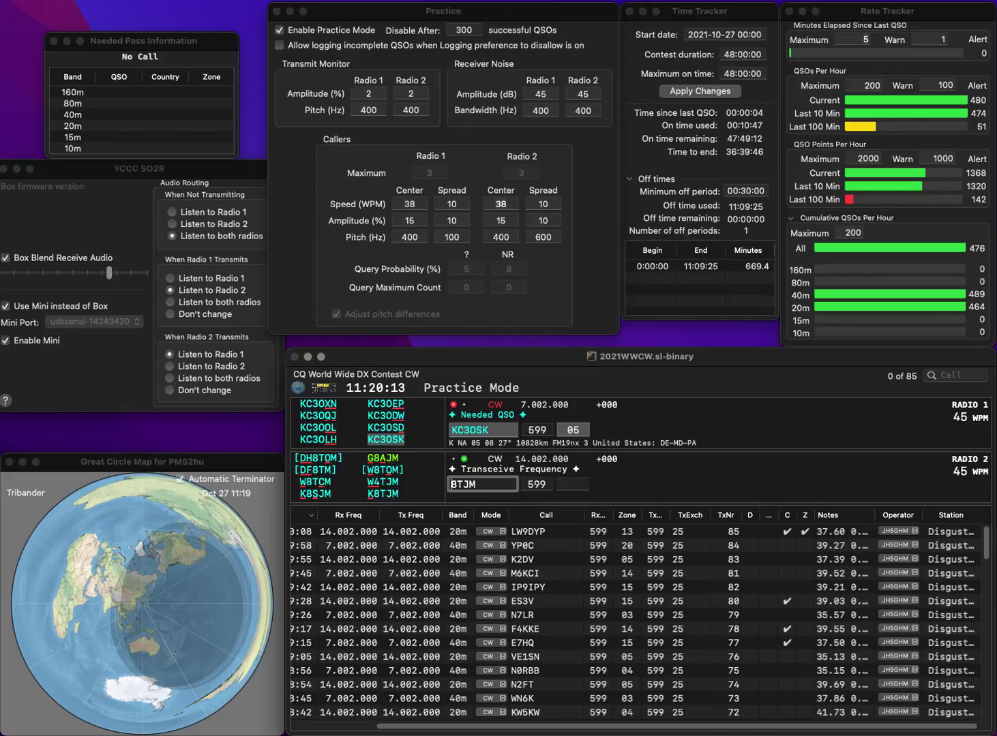
pyautogui.write('K')
pyautogui.press('Return')
pyautogui.press('Tab')
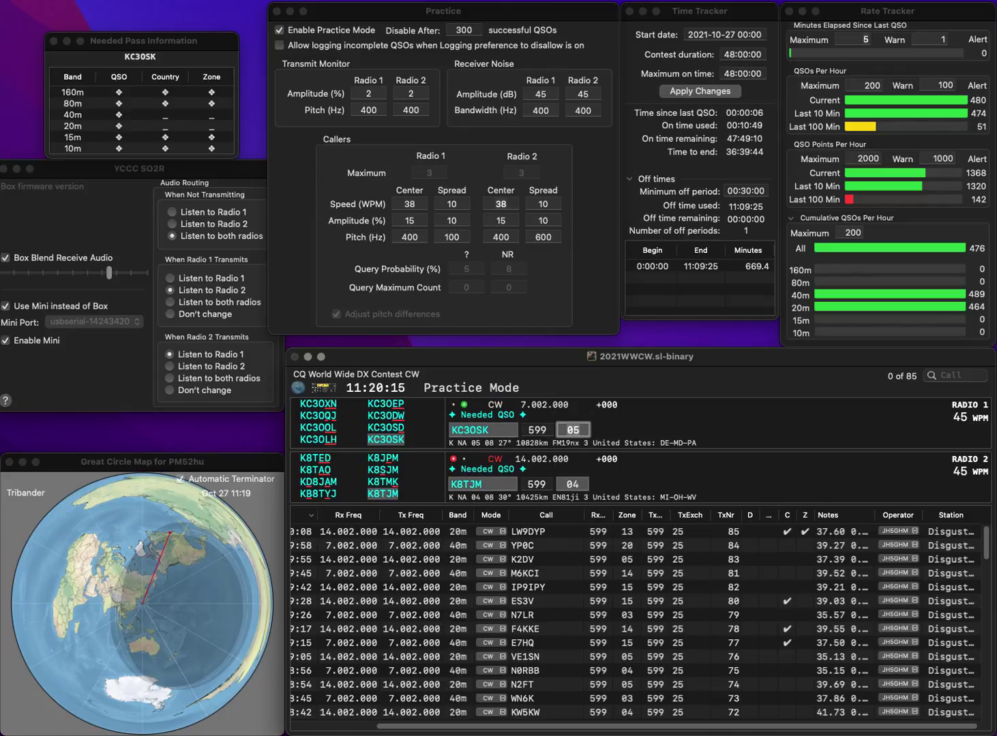
pyautogui.press('Return')
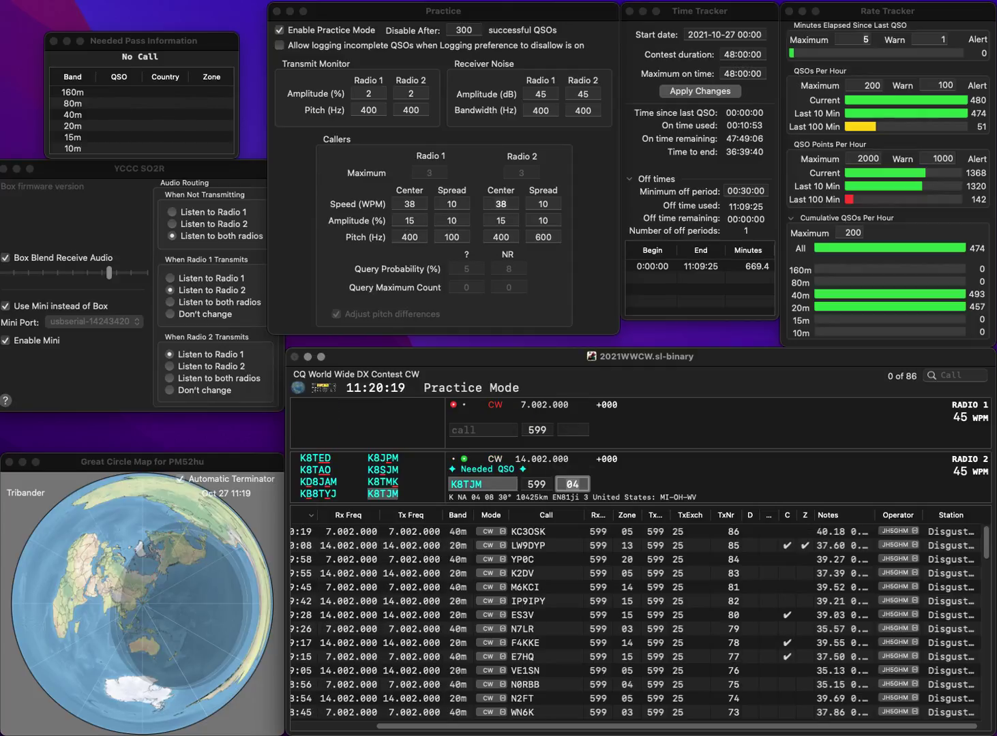
pyautogui.press('Return')
pyautogui.write('E5X')
pyautogui.press('Return')
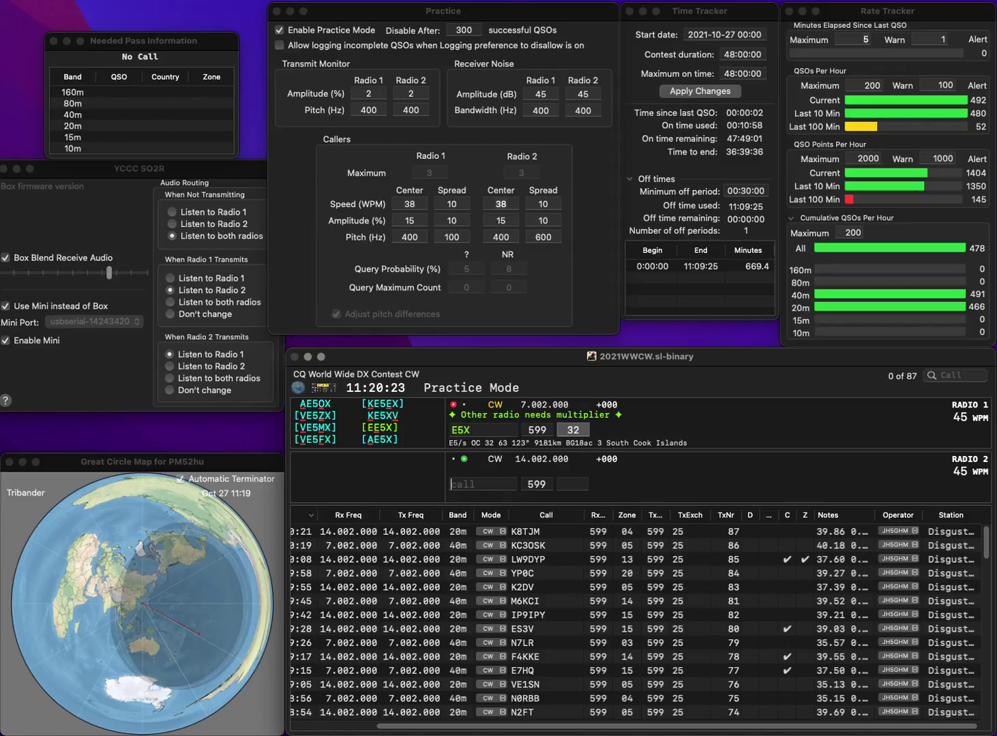
pyautogui.write('HB4WN')
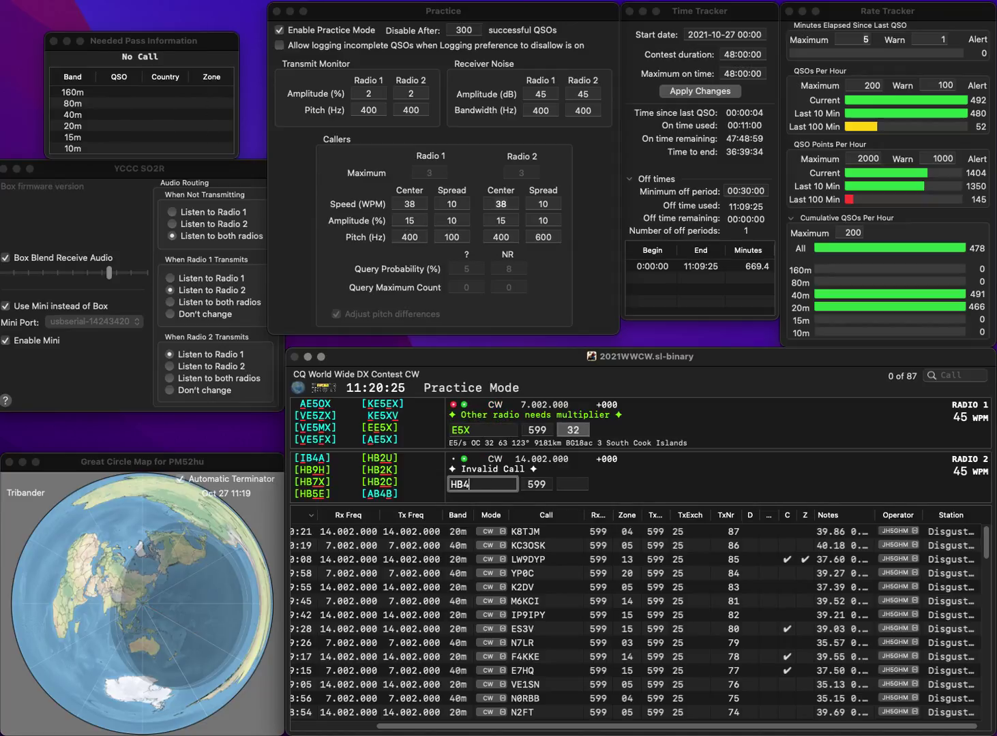
pyautogui.press('super+Left')
pyautogui.press('Delete')
pyautogui.write('5B4WN')
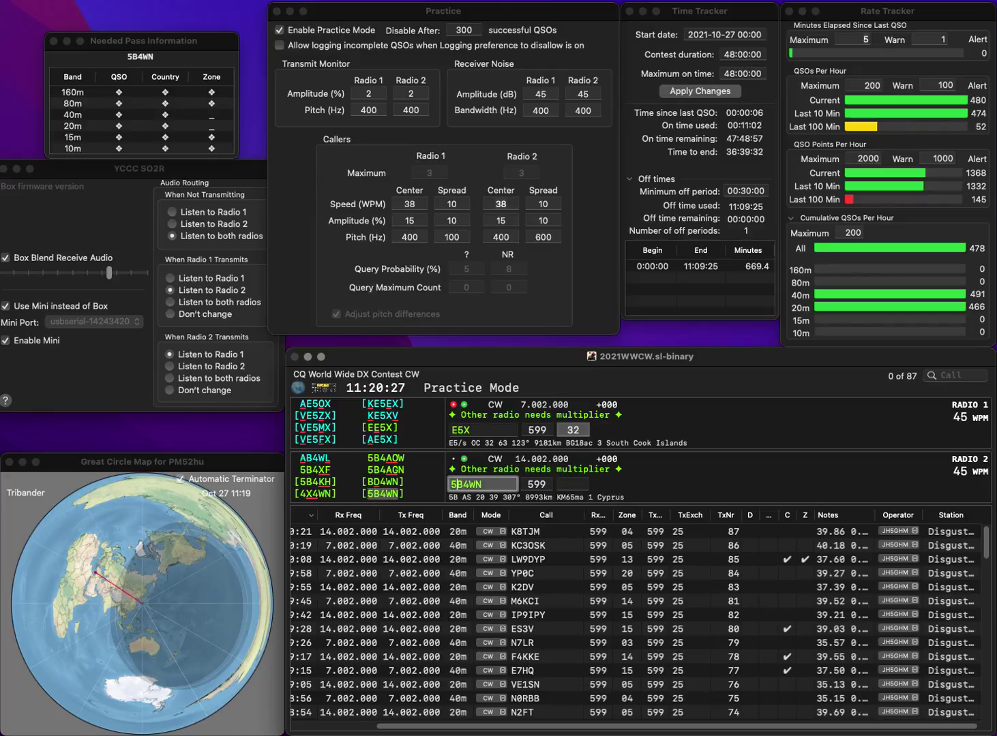
pyautogui.press('Return')
pyautogui.press('Left')
pyautogui.press('Left')
pyautogui.write('E')
pyautogui.press('Return')
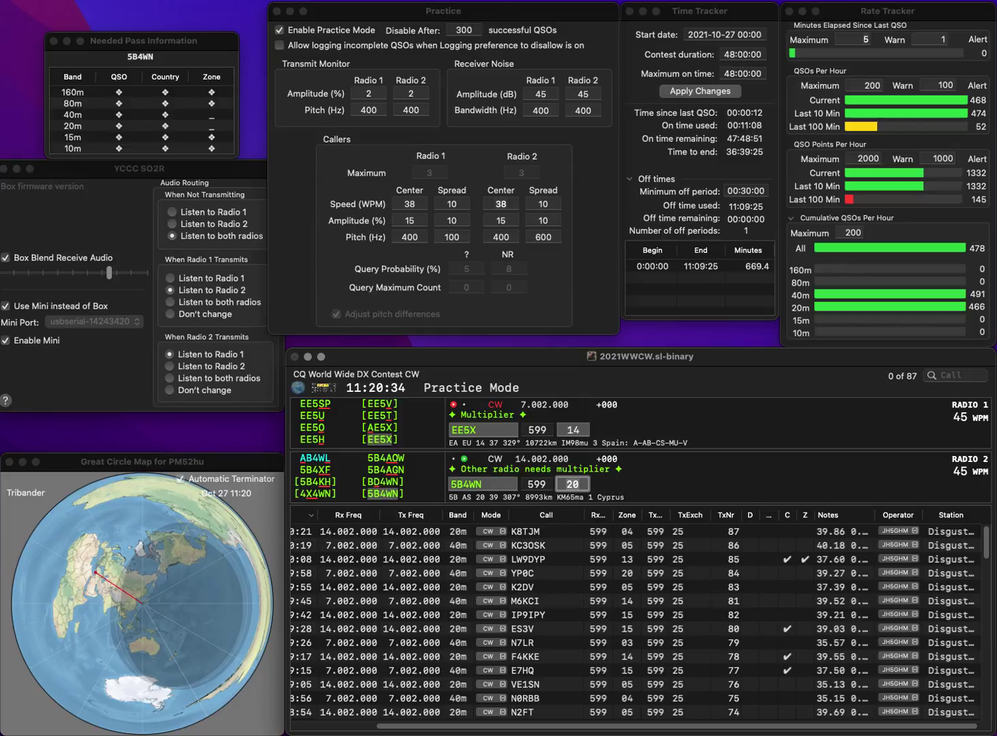
pyautogui.press('Return')
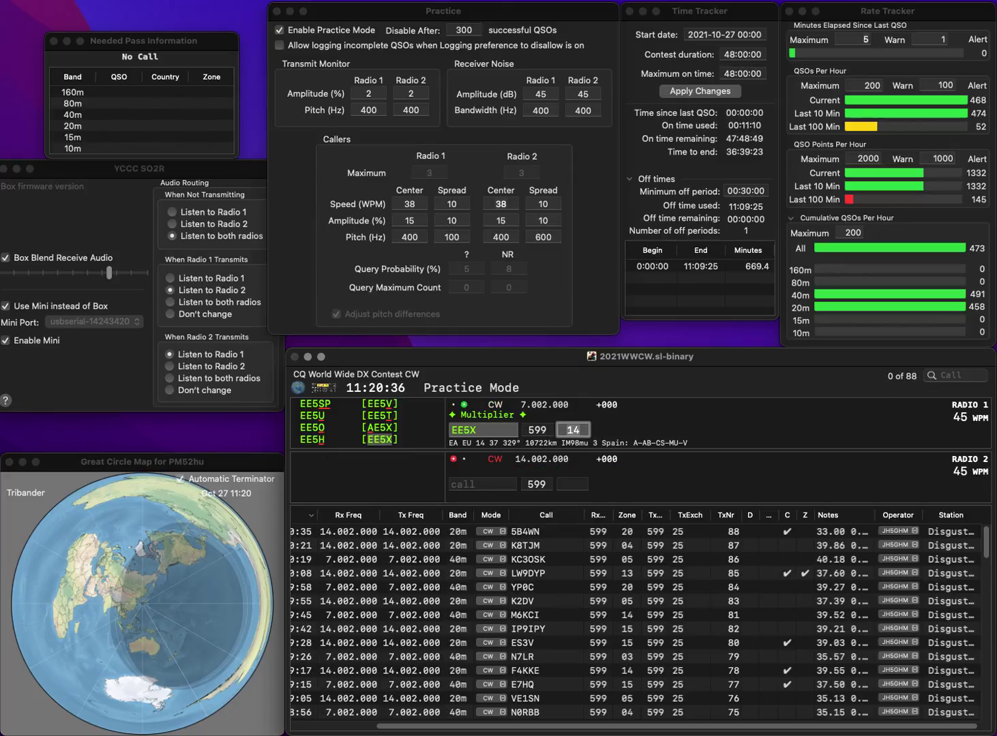
pyautogui.press('Return')
pyautogui.write('KN4UTT')
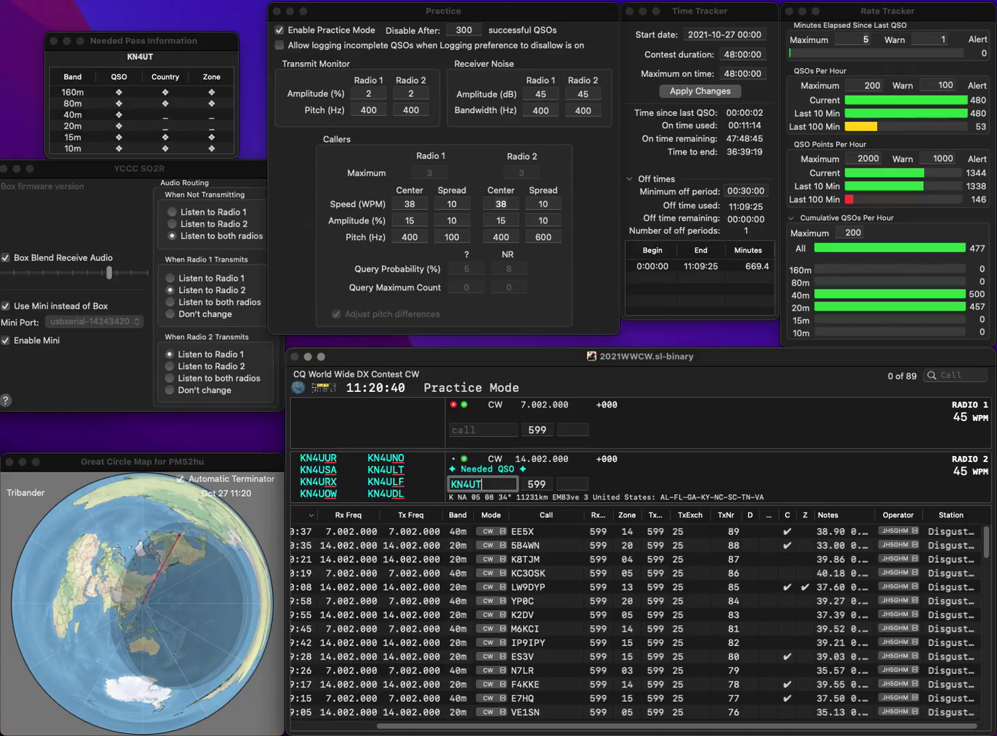
pyautogui.press('BackSpace')
pyautogui.press('BackSpace')
pyautogui.press('BackSpace')
pyautogui.write('OTT')
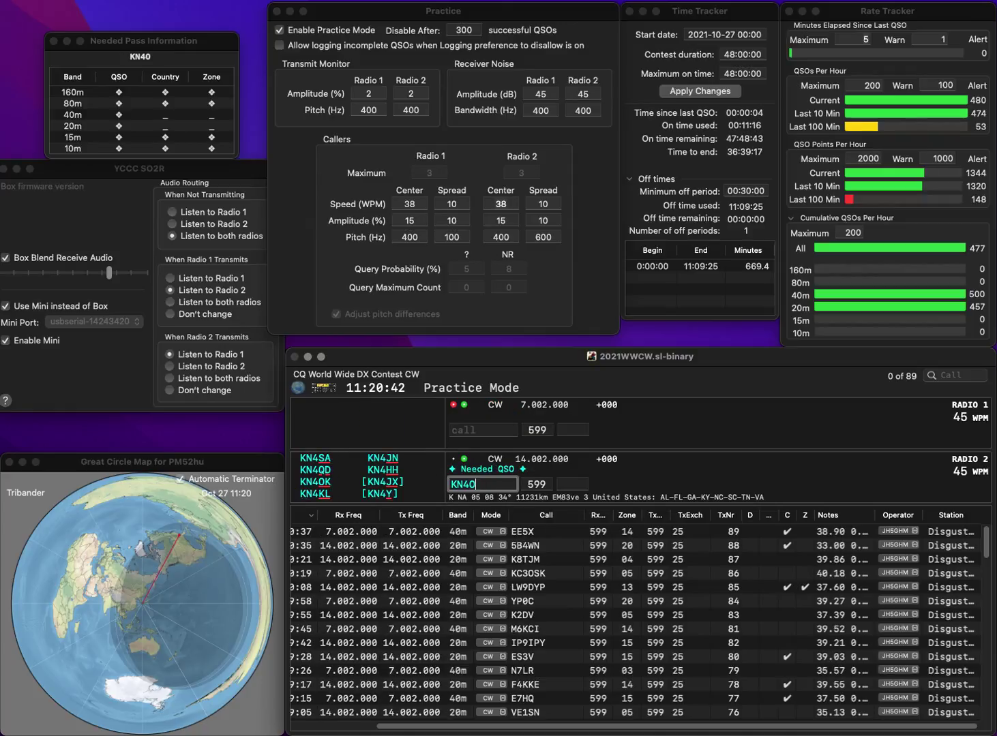
pyautogui.press('Return')
pyautogui.write('W5NN')
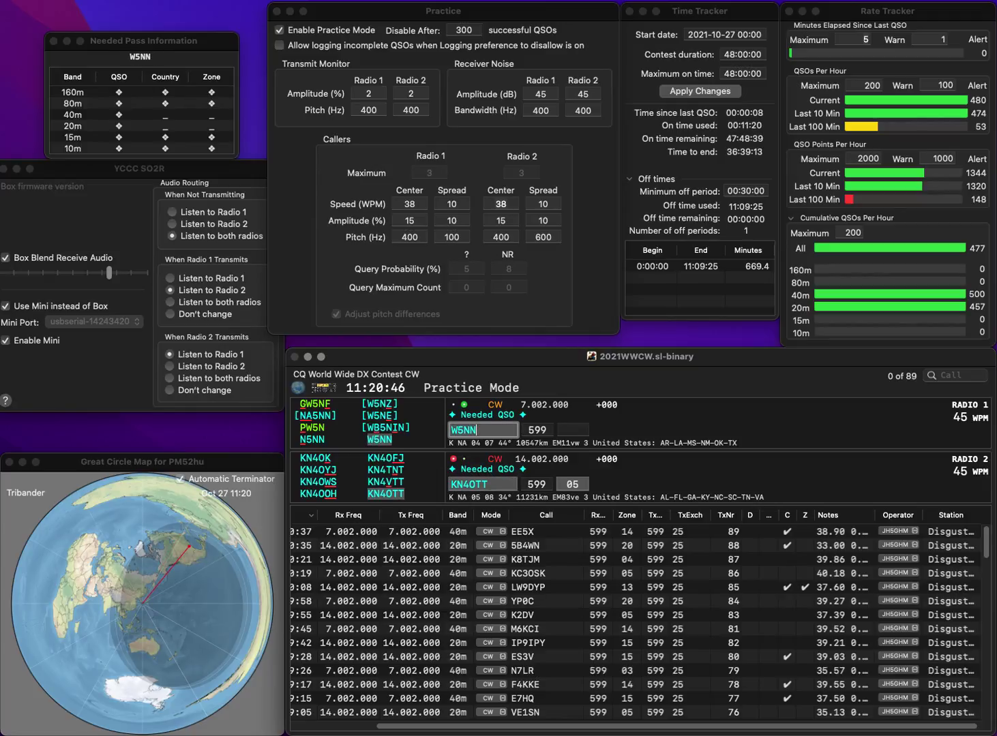
pyautogui.press('Return')
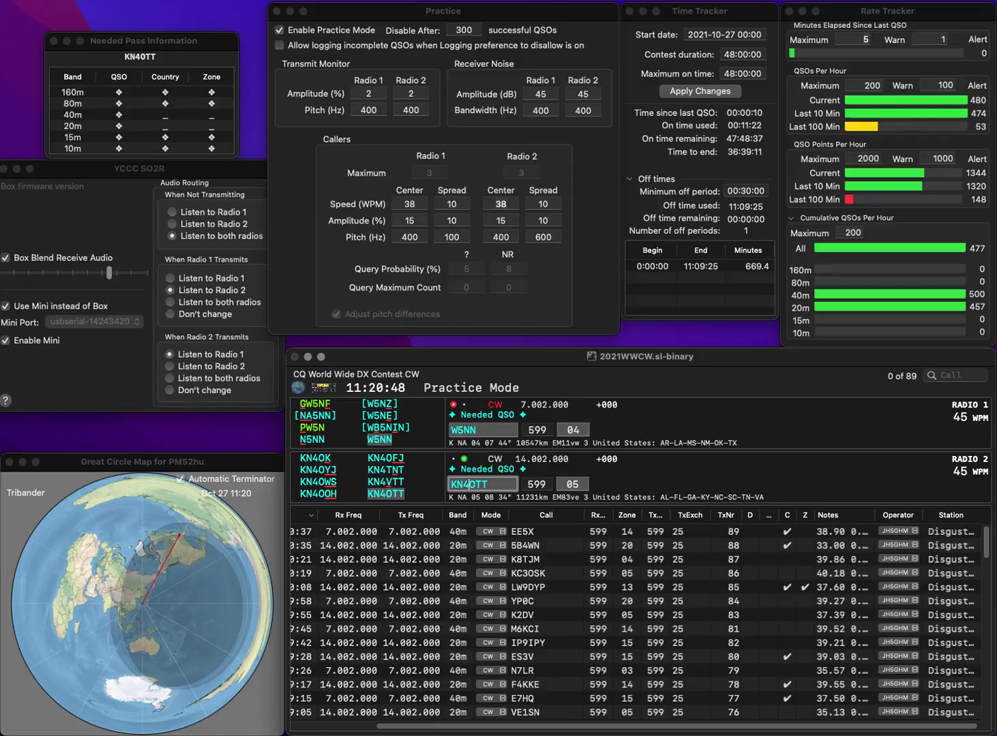
pyautogui.press('Delete')
pyautogui.write('V')
pyautogui.press('Return')
pyautogui.press('space')
pyautogui.press('Return')
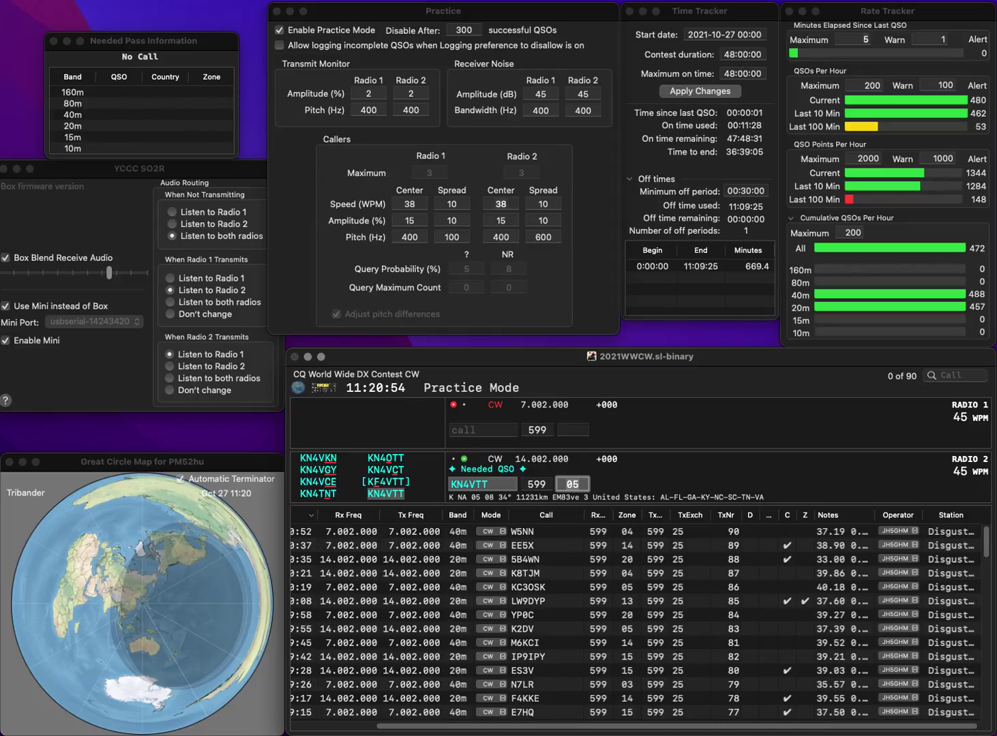
pyautogui.press('Return')
pyautogui.write('AE4M')
pyautogui.press('Return')
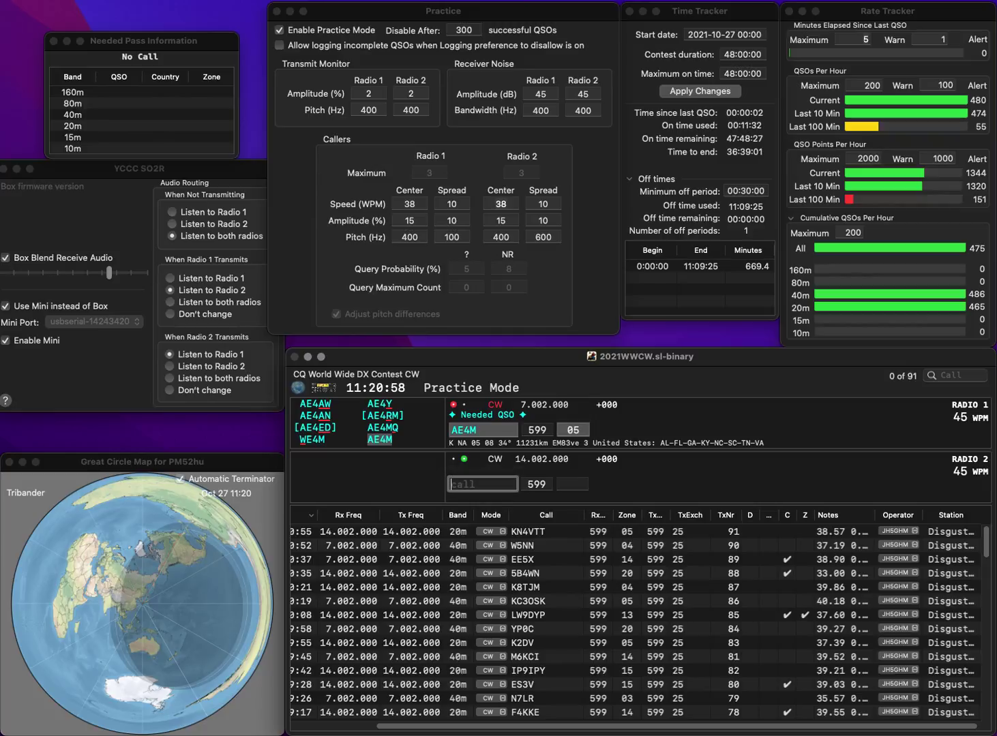
pyautogui.write('IU1NKS')
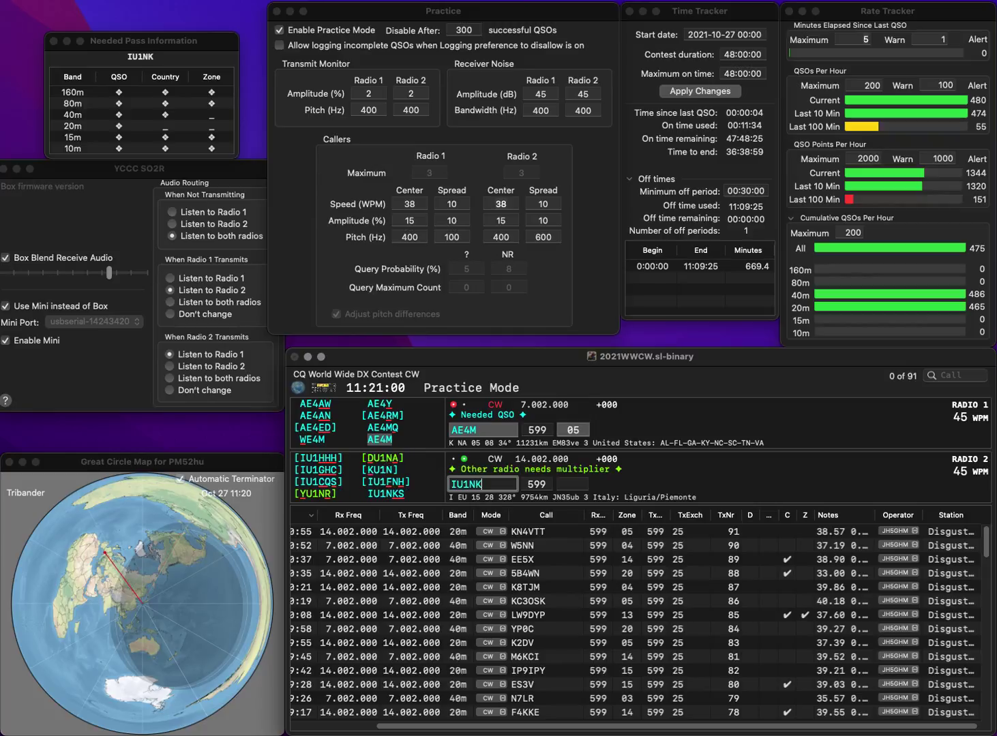
pyautogui.press('Return')
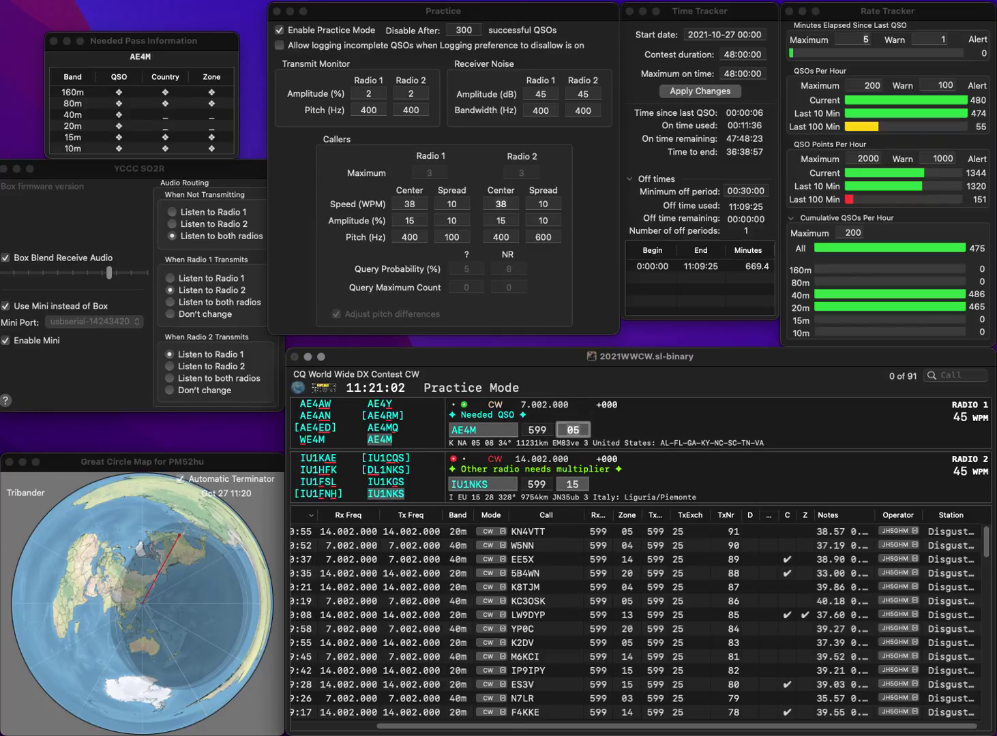
pyautogui.press('Return')
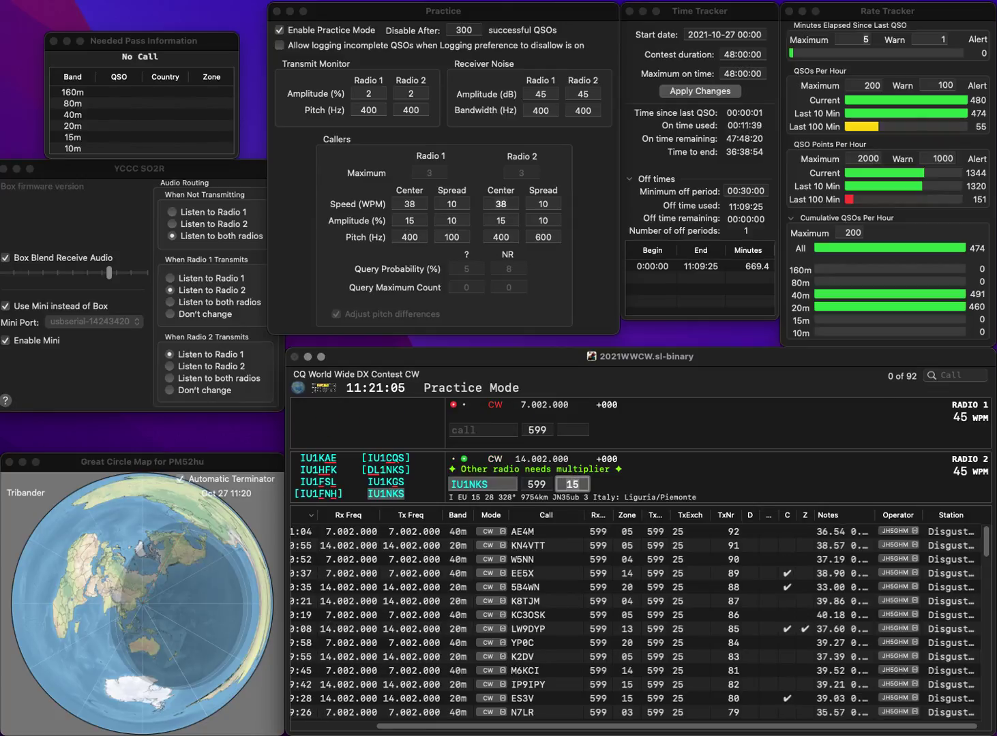
pyautogui.press('Return')
# - Answer VE6LQ on Radio 1 and SP7C on Radio 2
pyautogui.write('VE')
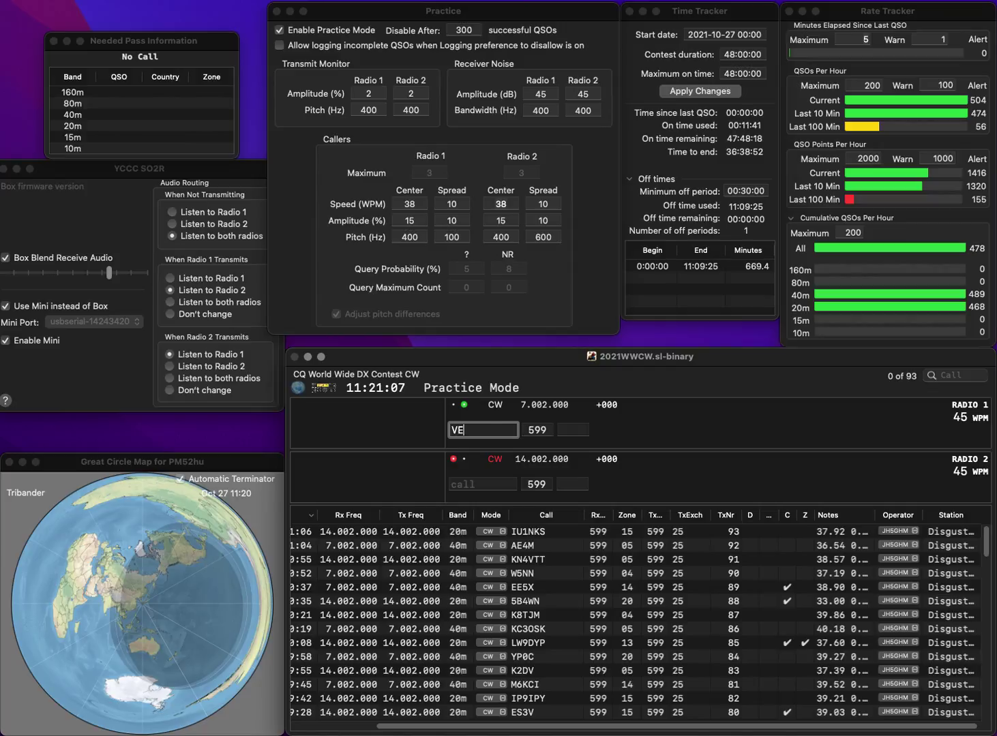
pyautogui.write('6LQ')
pyautogui.press('Return')
pyautogui.write('SP7C')
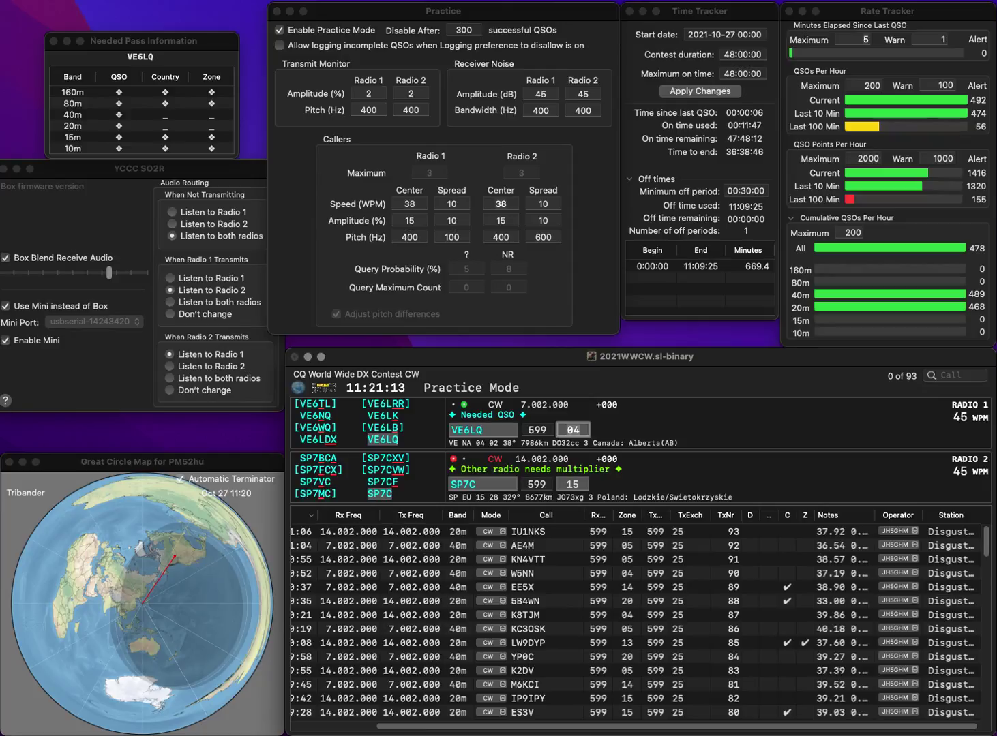
# - Log the VE6LQ and SP7C contacts, and enter the partial calls KC on Radio 1 and KD on Radio 2
pyautogui.press('Return')
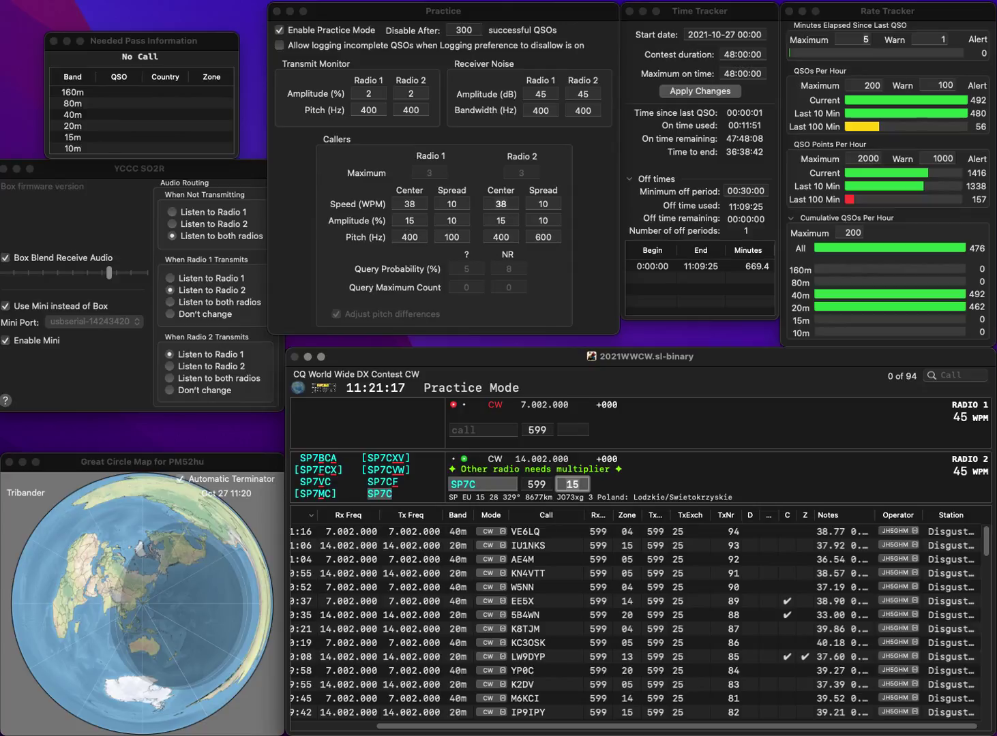
pyautogui.press('Return')
pyautogui.write('KC')
pyautogui.press('Return')
pyautogui.write('KD')
pyautogui.press('Tab')
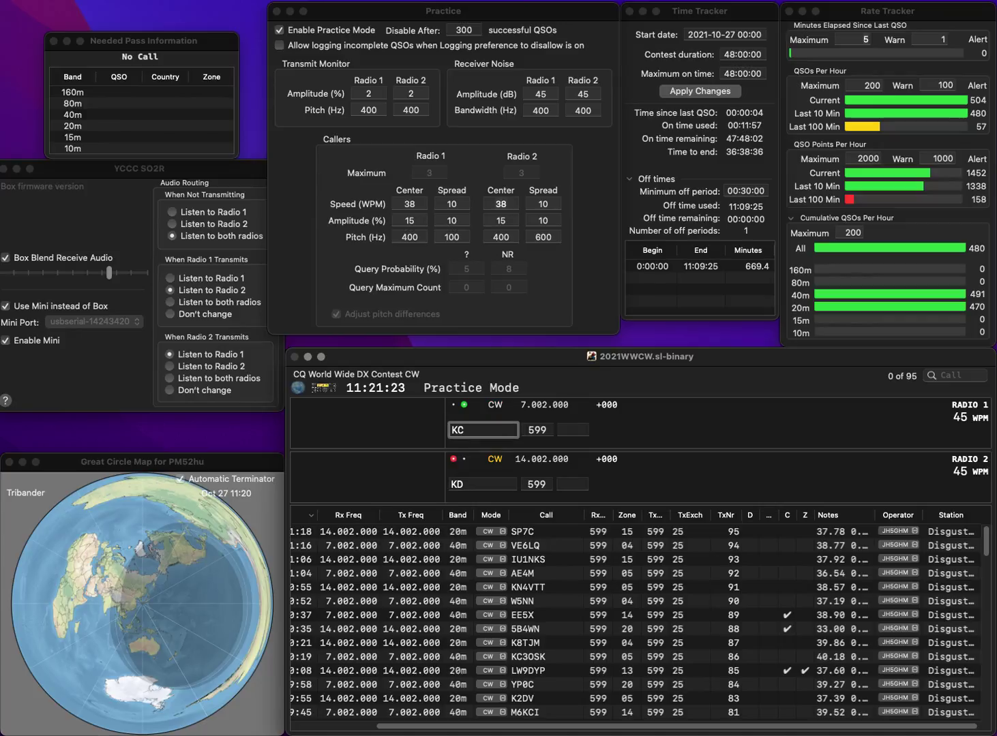
pyautogui.write('3NNU')
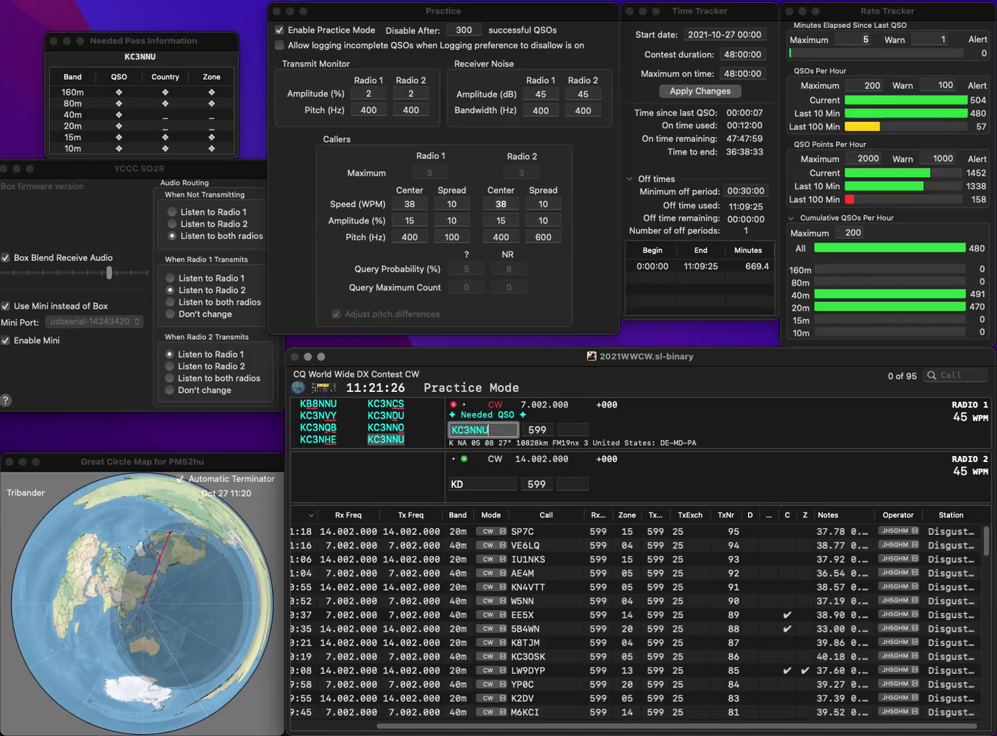
pyautogui.press('Return')
pyautogui.write('KD')
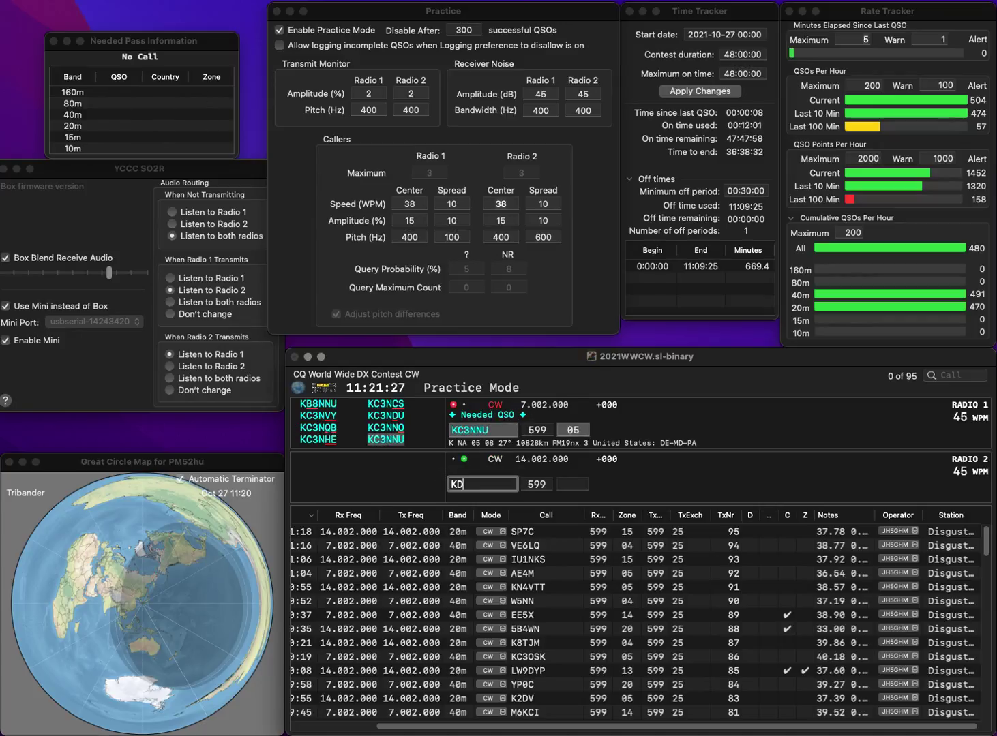
pyautogui.write('0ZV')
pyautogui.press('Return')
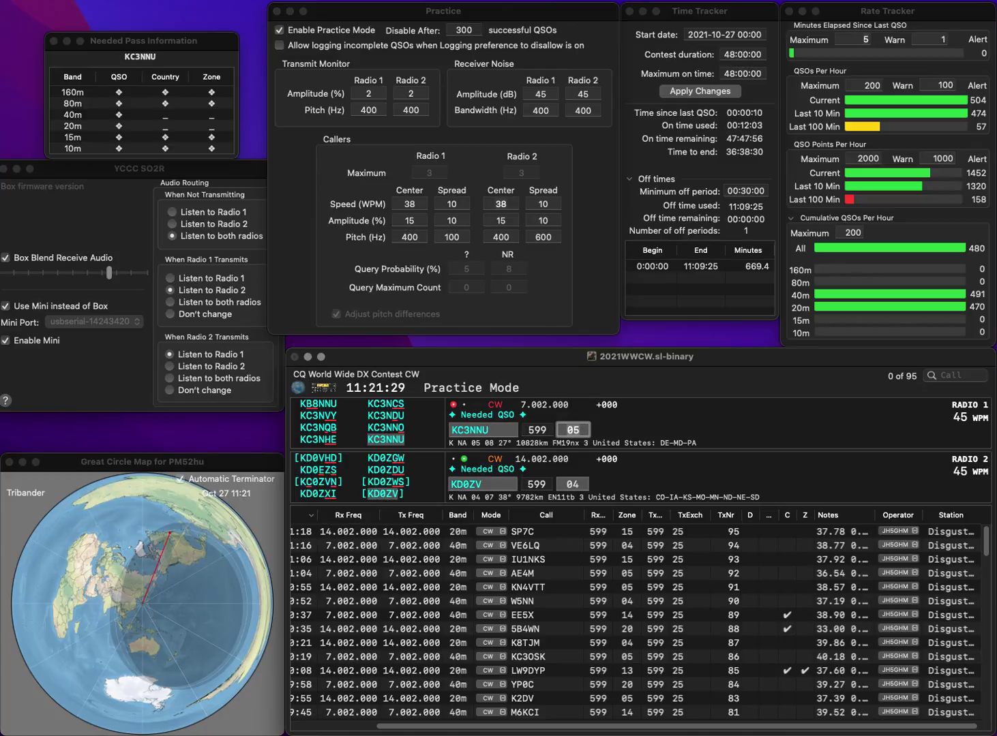
pyautogui.press('Return')
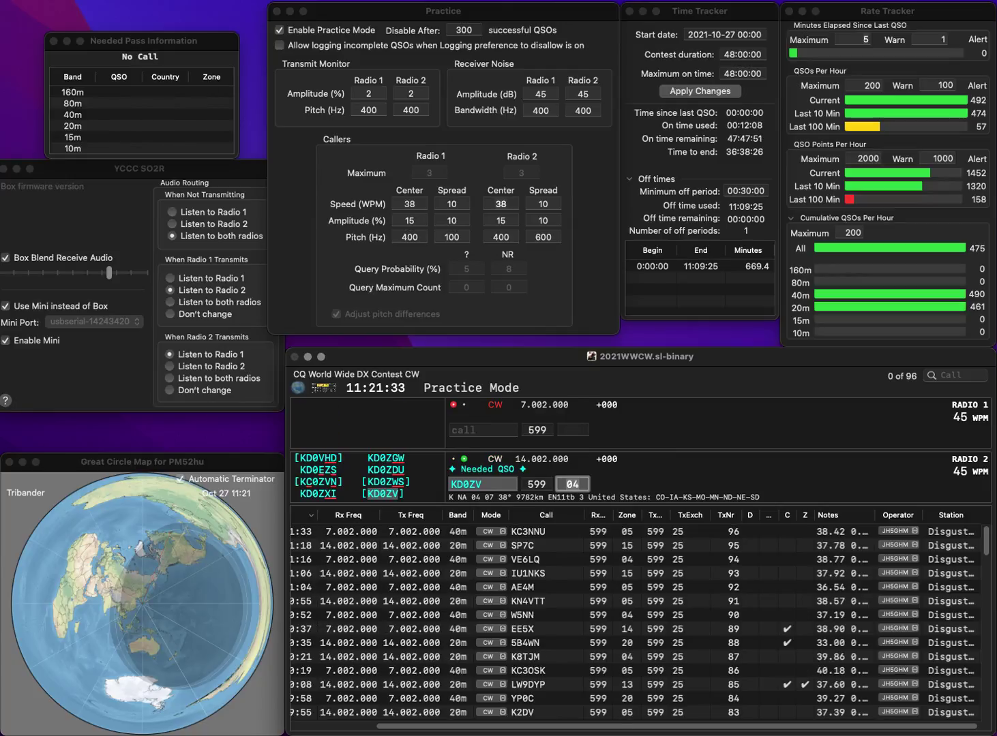
pyautogui.press('Return')
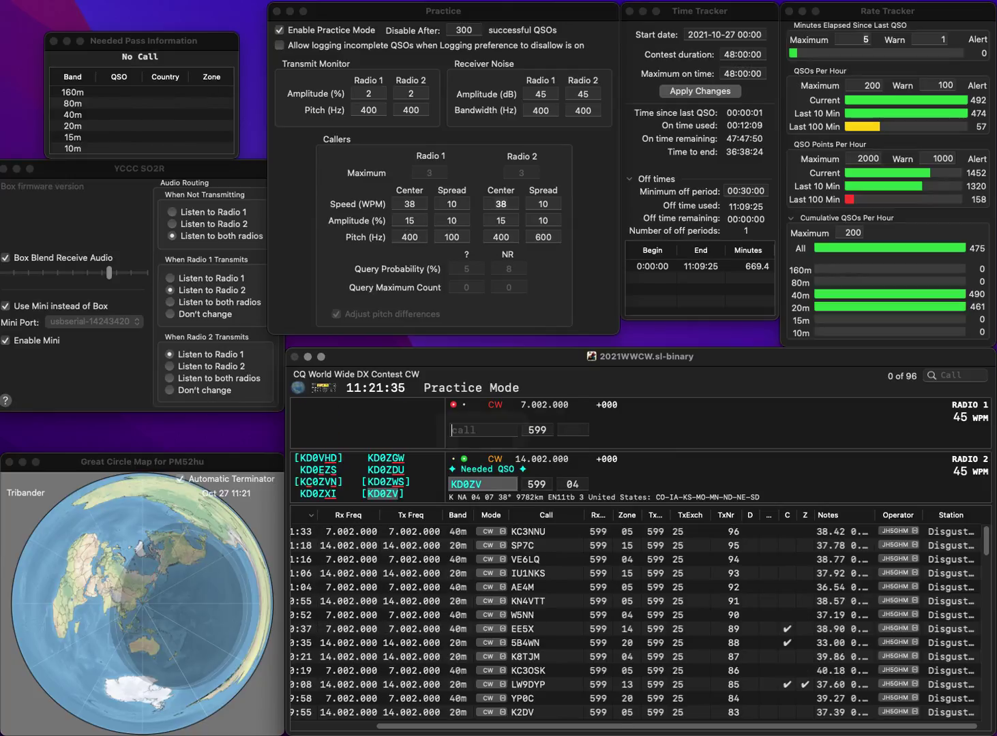
# - Answer YY5RAB on Radio 1 and EW8C on Radio 2, and log both contacts
pyautogui.write('Y')
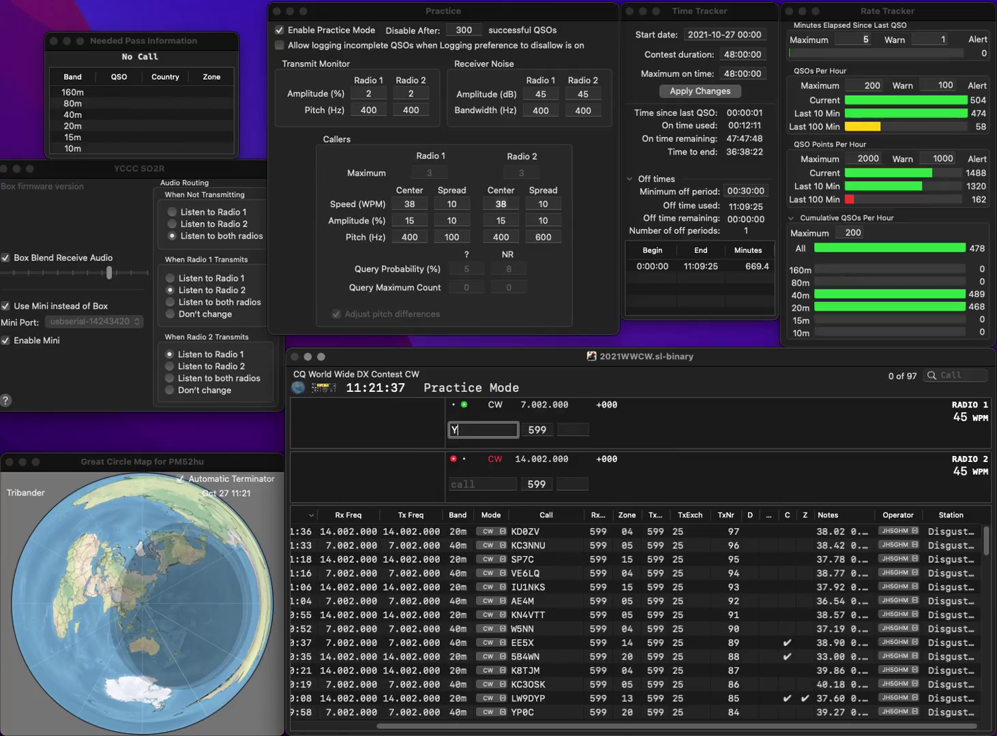
pyautogui.write('Y5RAB')
pyautogui.press('Return')
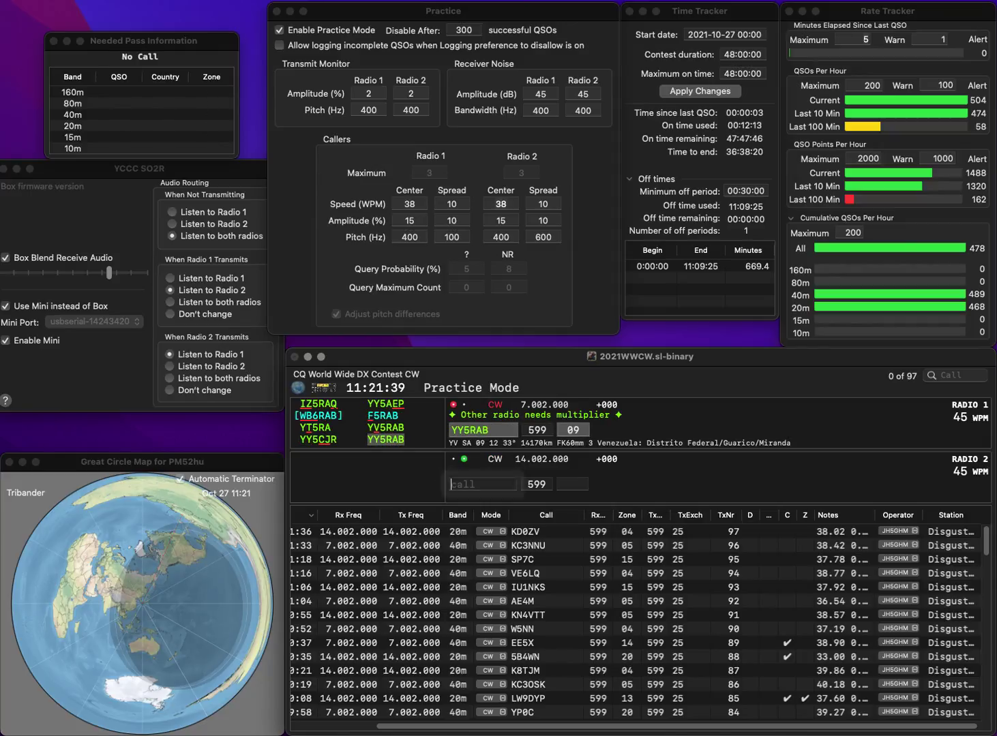
pyautogui.write('8C')
pyautogui.press('Left')
pyautogui.press('Left')
pyautogui.write('EW')
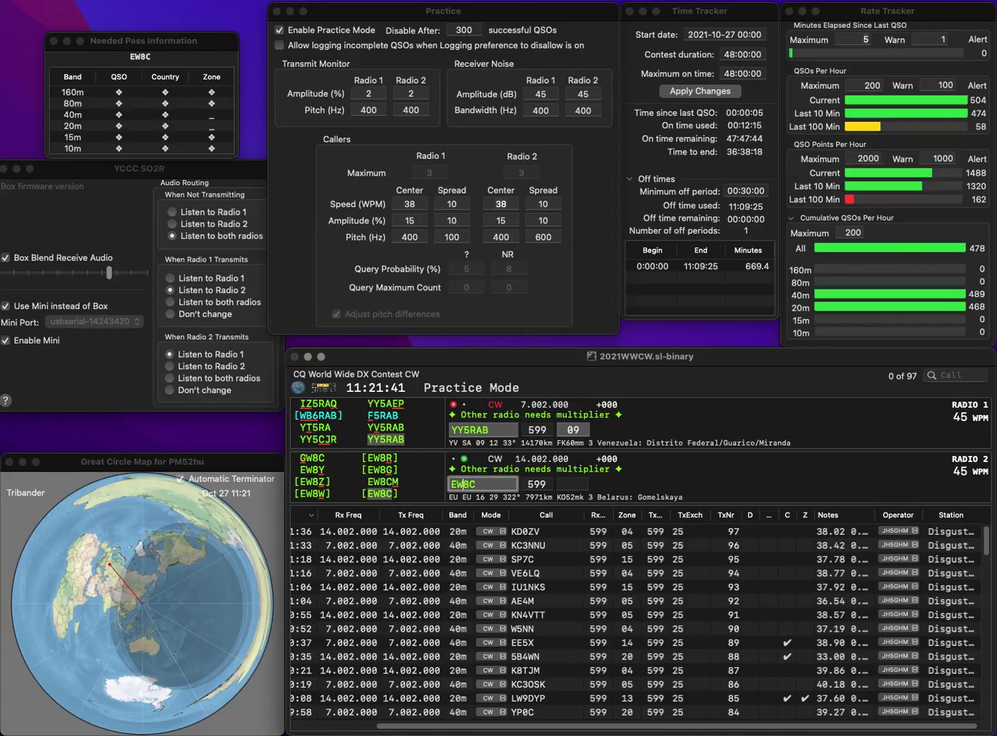
pyautogui.press('Return')
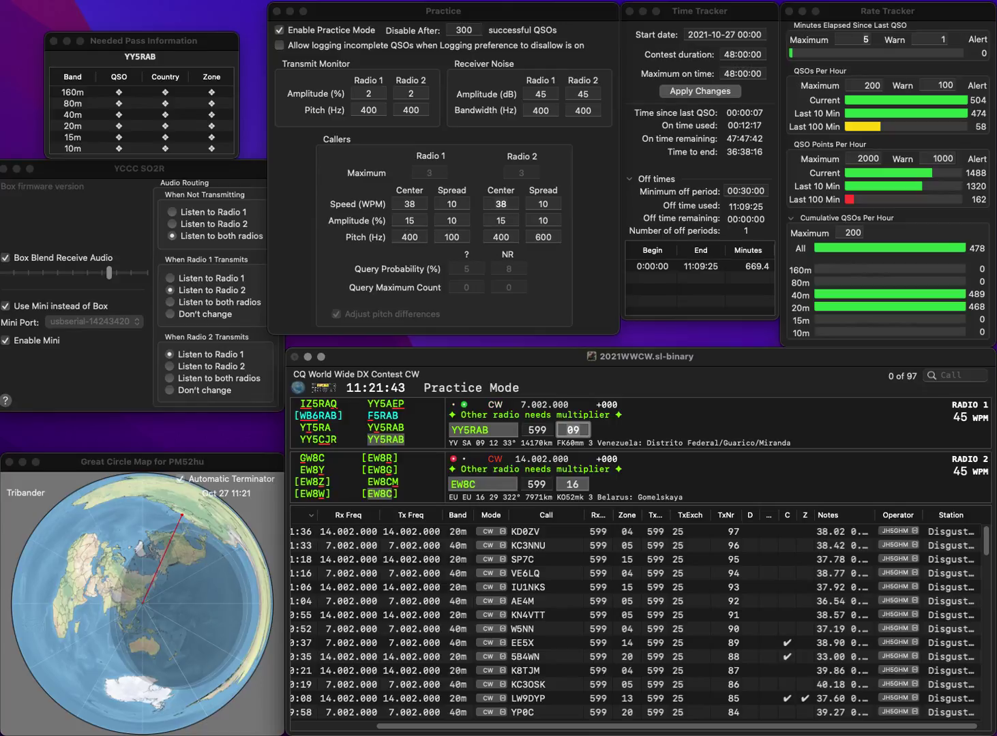
pyautogui.press('Return')
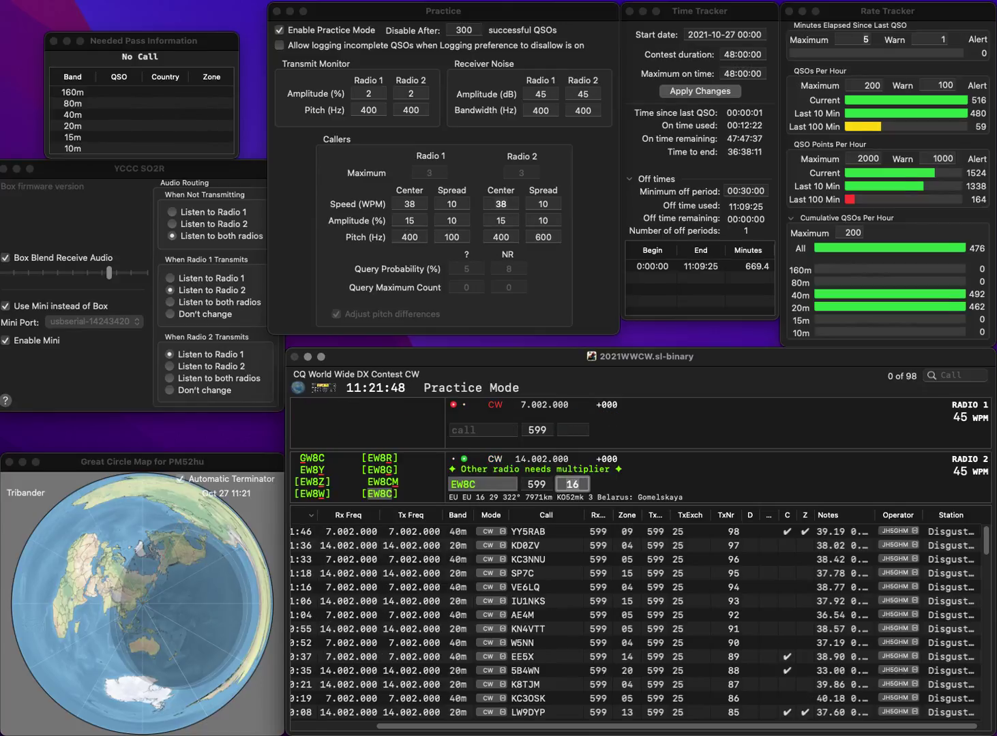
pyautogui.press('Return')
# - Answer and log WA2P on Radio 1, sending the partial call PY on Radio 2 in between
pyautogui.write('WA2P')
pyautogui.press('Return')
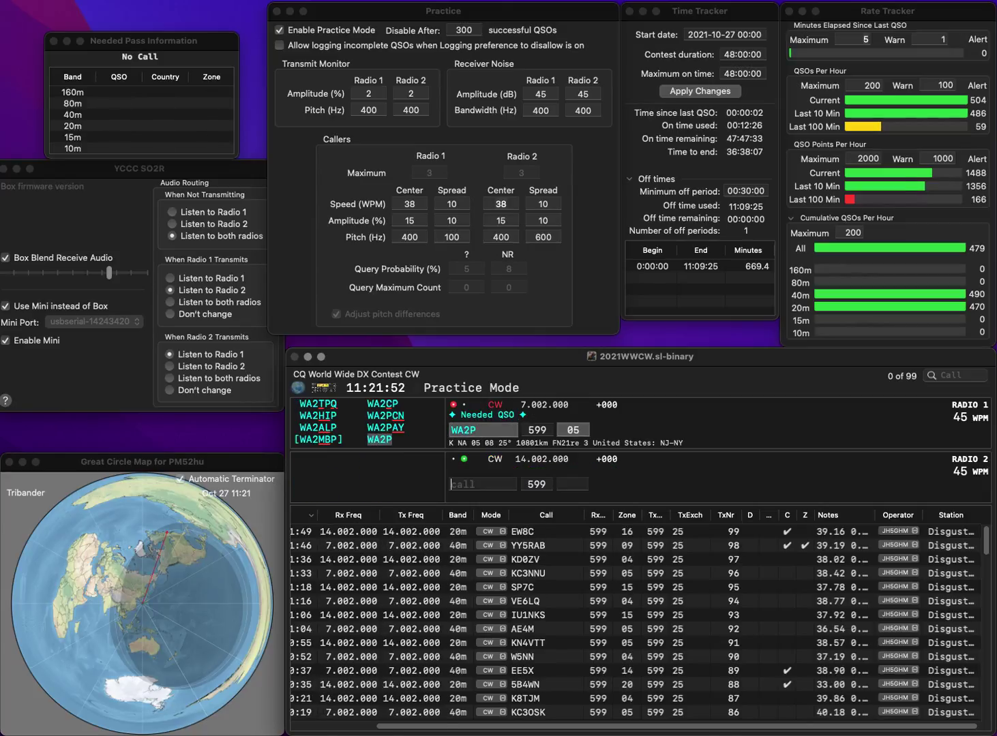
pyautogui.write('PY')
pyautogui.press('Return')
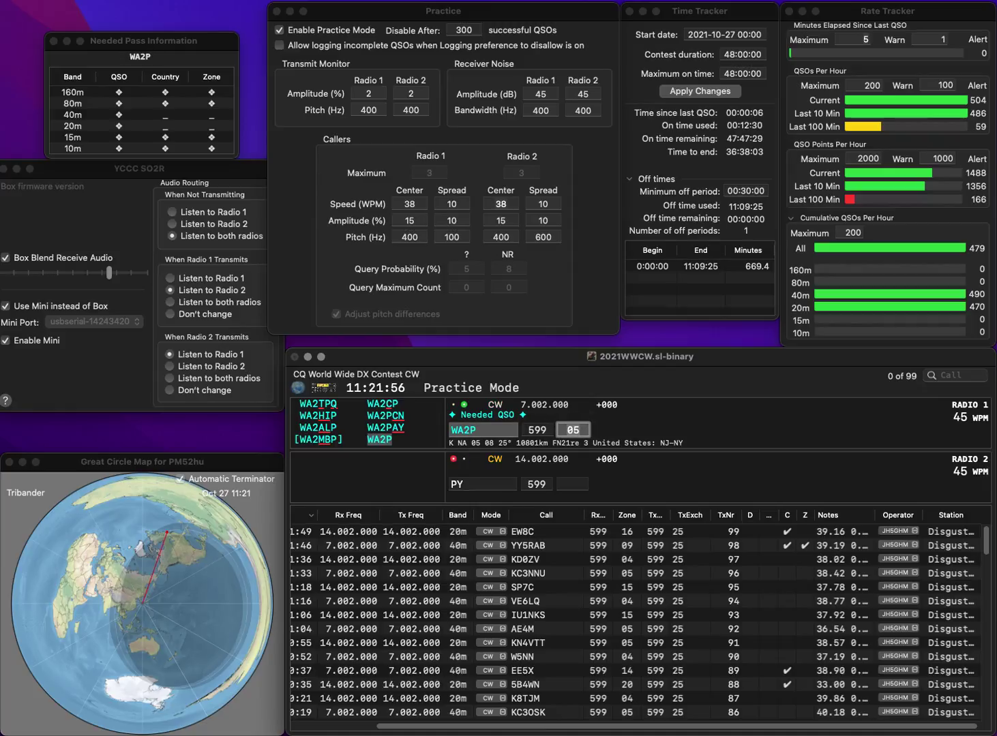
pyautogui.press('Return')
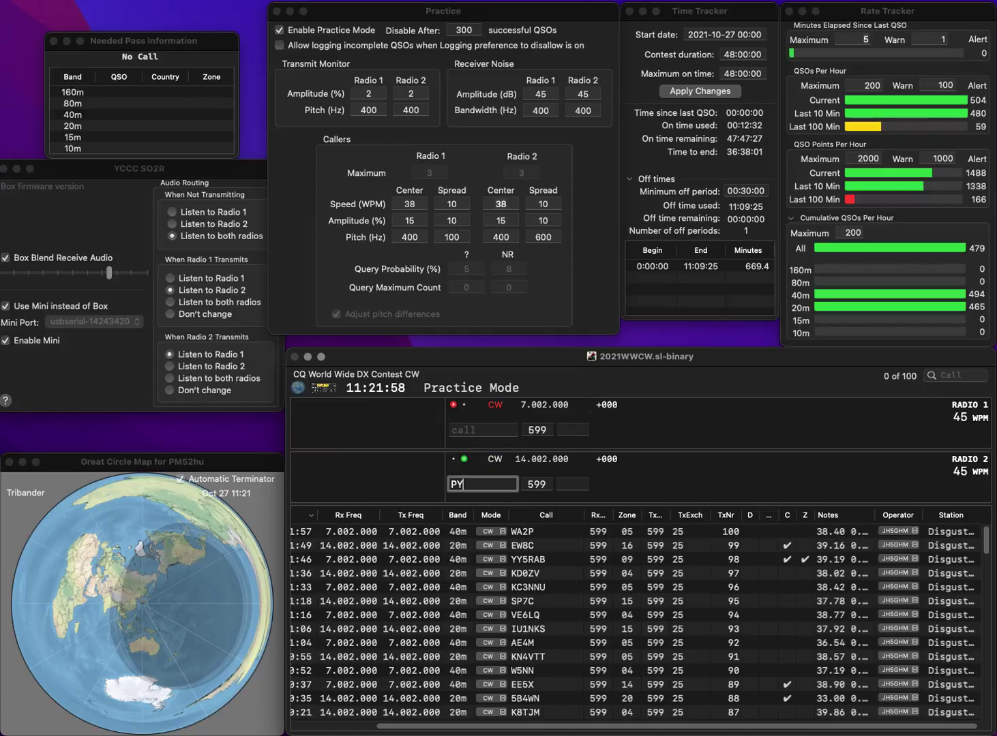
# - Complete the Radio 2 call as PY4DK and log it, sending the partial call LI on Radio 1 in between
pyautogui.write('4DK')
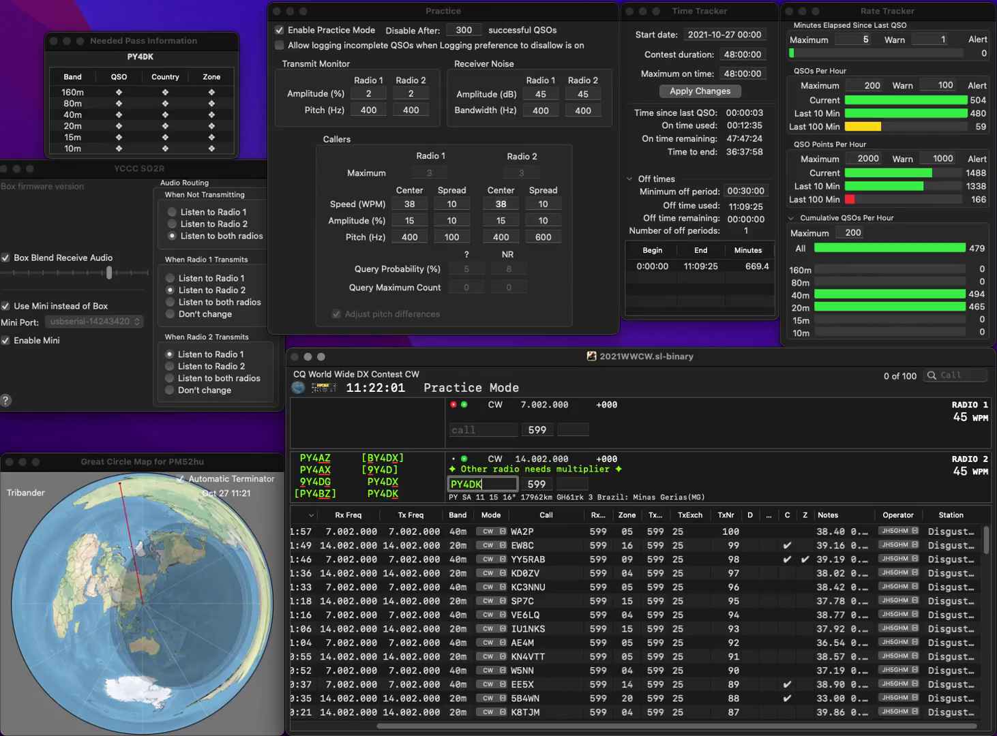
pyautogui.press('Return')
pyautogui.write('K')
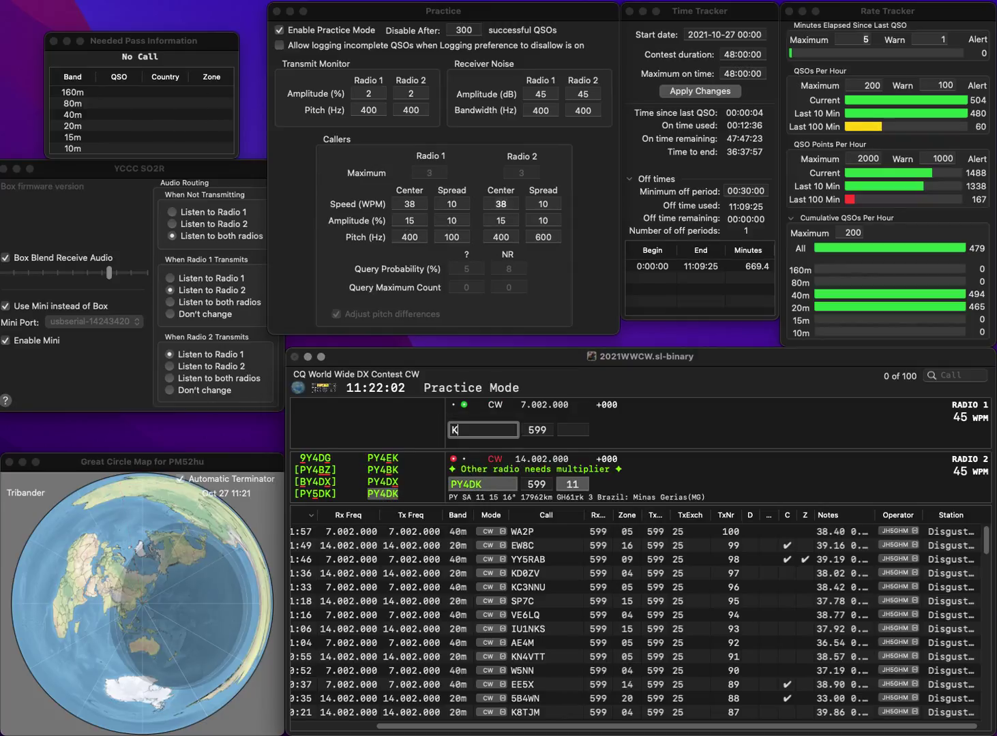
pyautogui.write('J')
pyautogui.write('LI')
pyautogui.press('Left')
pyautogui.press('Left')
pyautogui.press('BackSpace')
pyautogui.press('BackSpace')
pyautogui.press('Return')
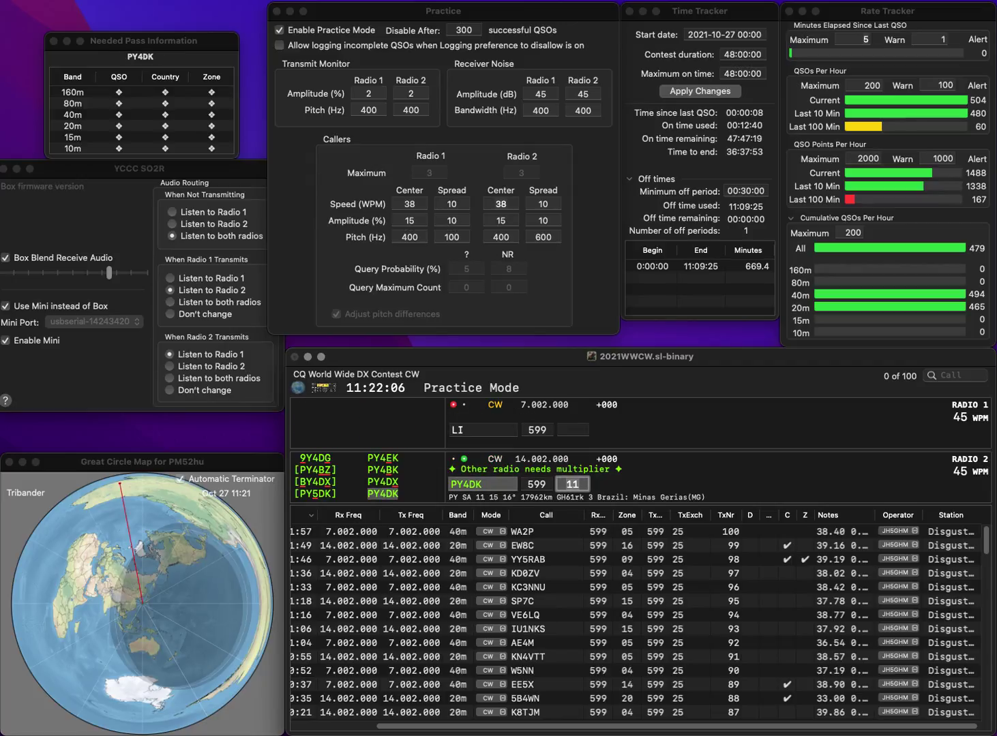
pyautogui.press('Return')
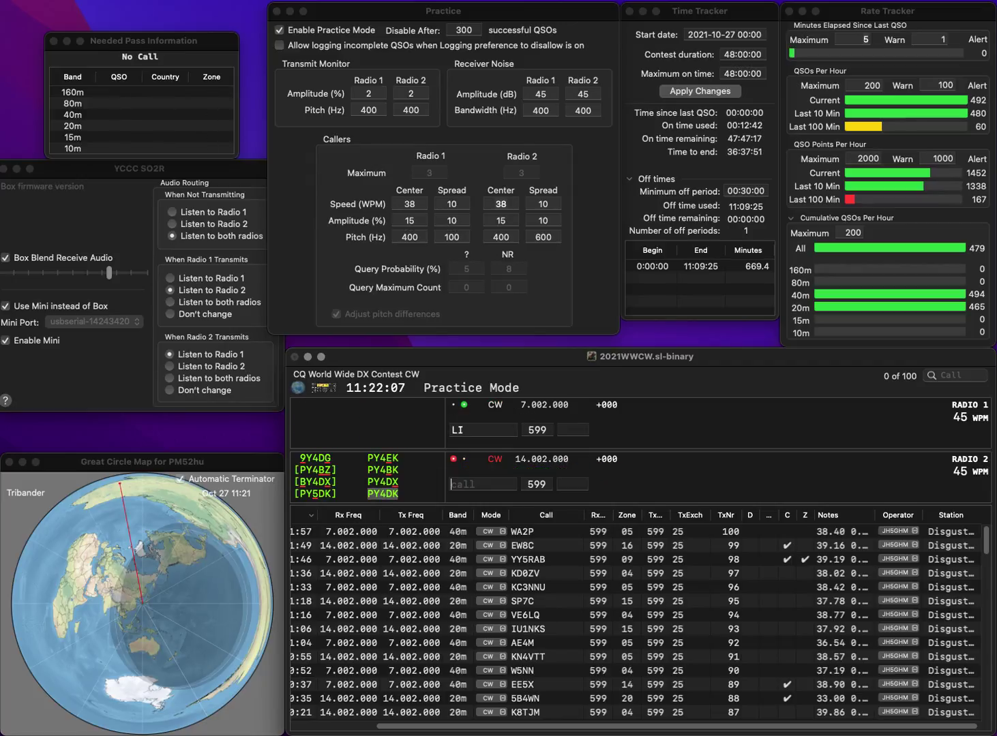
pyautogui.write('OK2B')
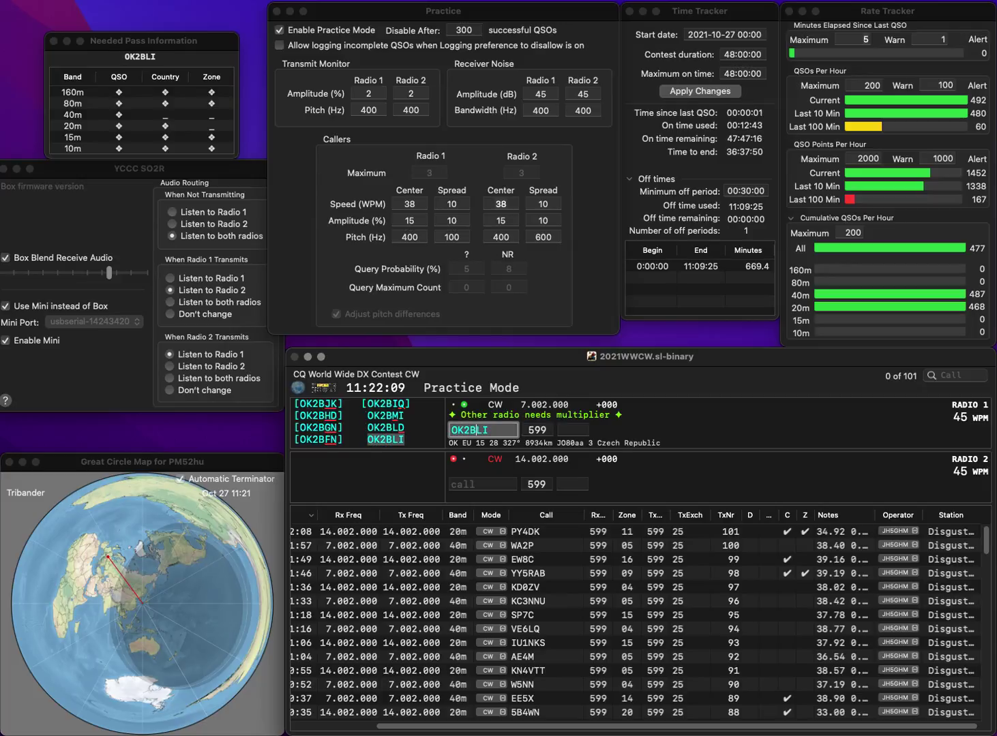
pyautogui.press('Return')
pyautogui.write('JA7')
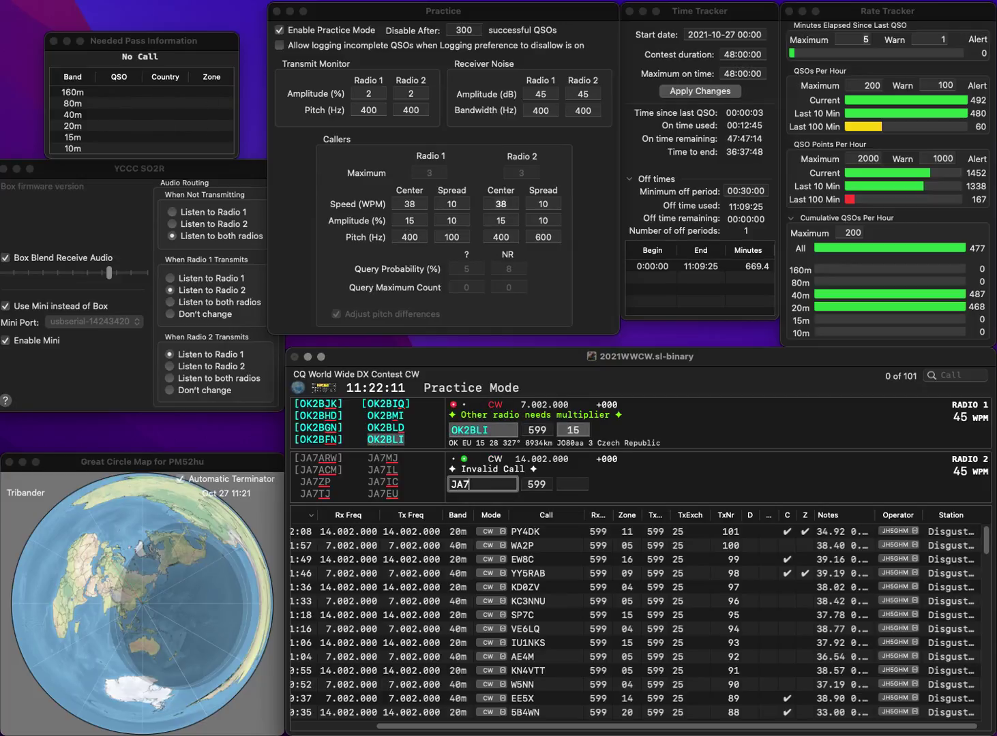
pyautogui.write('XRH')
pyautogui.press('Return')
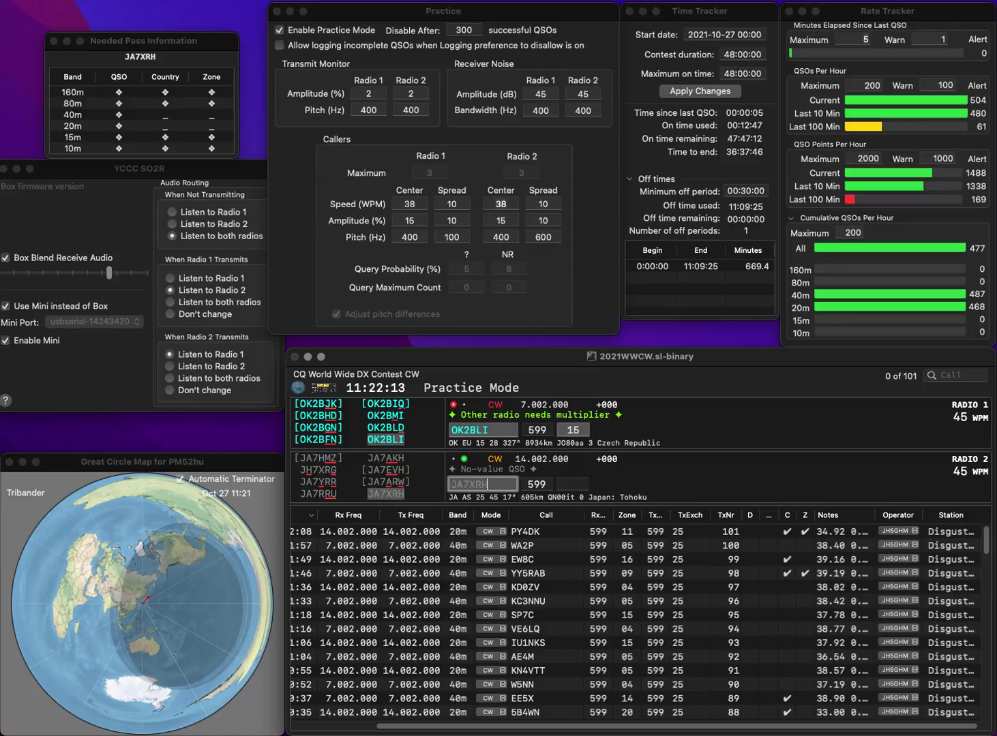
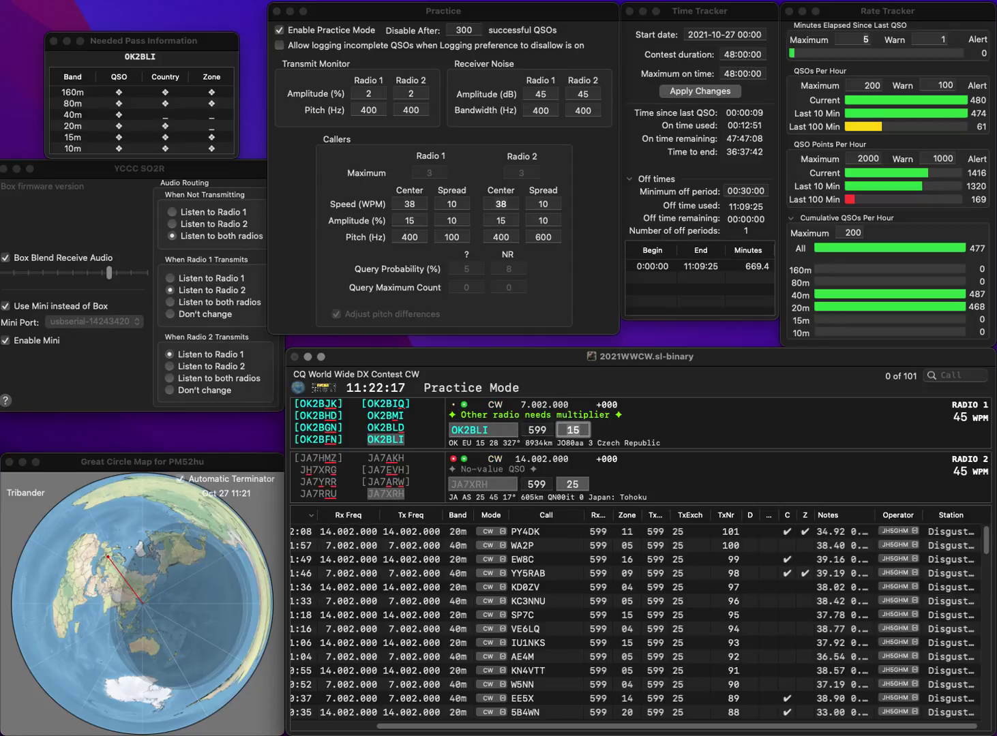
pyautogui.press('Return')
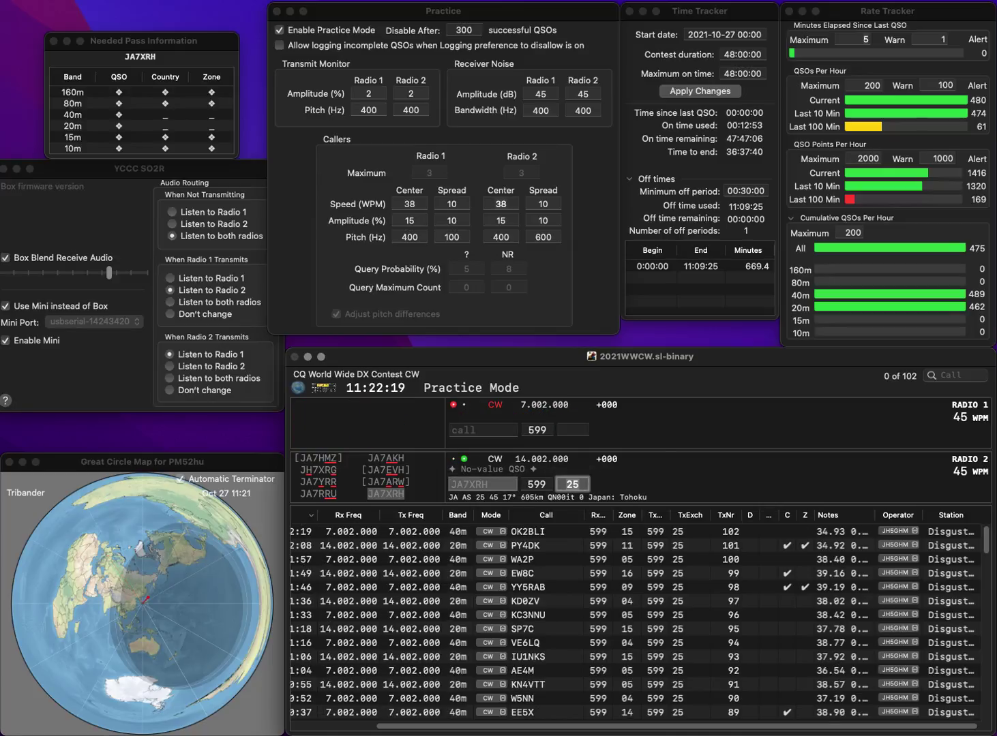
pyautogui.press('Return')
pyautogui.write('A')
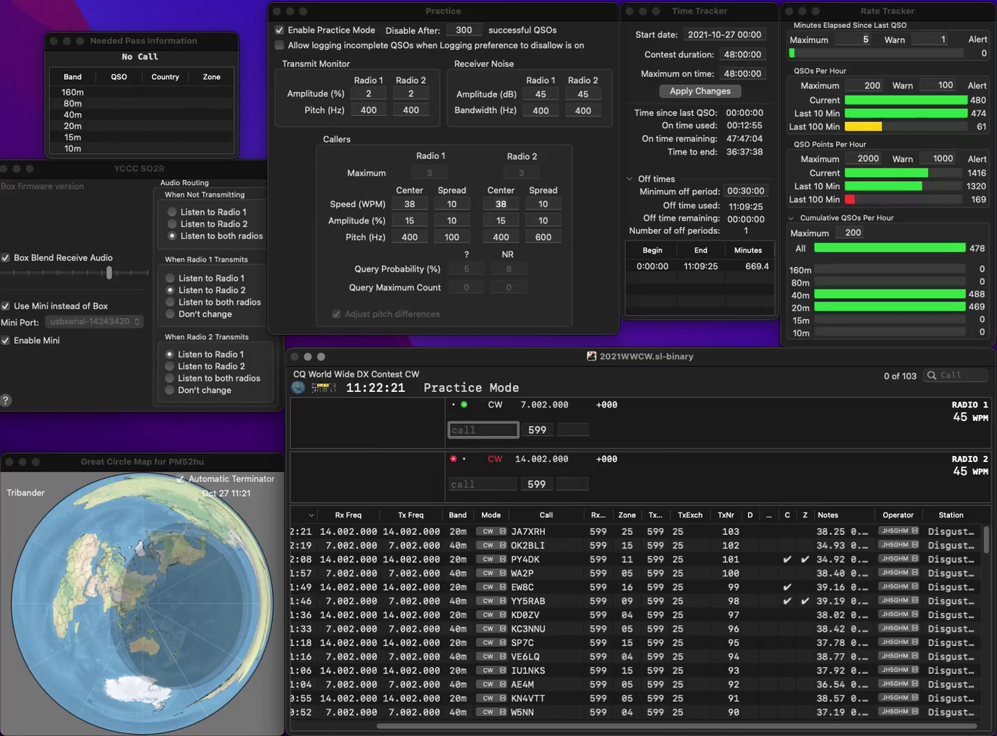
pyautogui.write('C9JU')
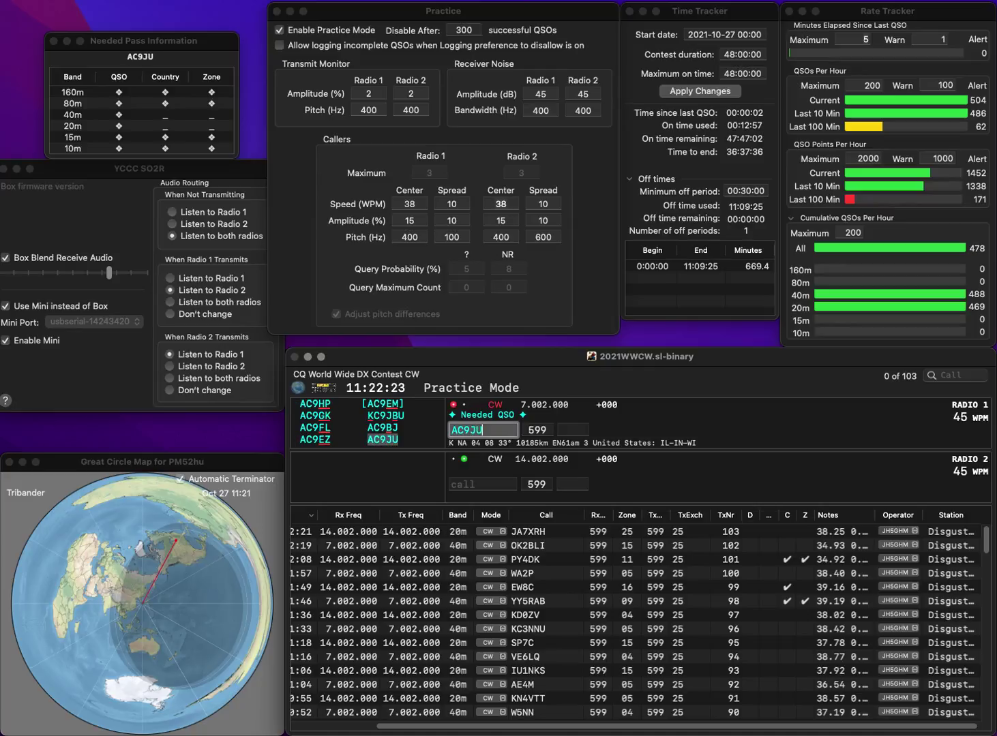
pyautogui.press('Return')
pyautogui.write('KB0FAX')
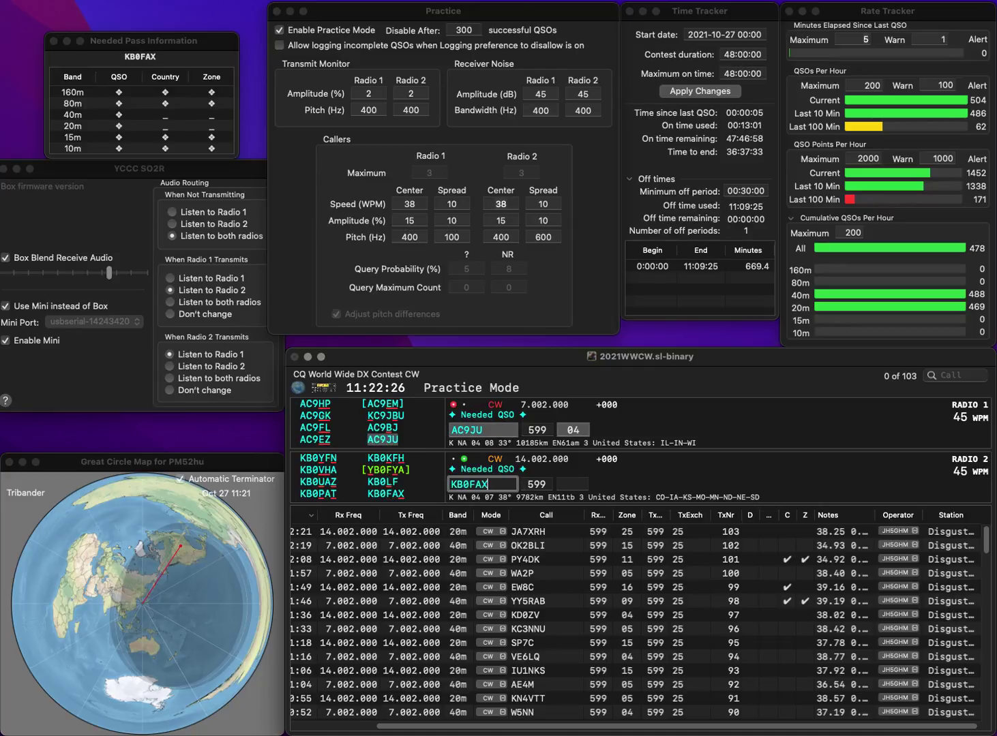
pyautogui.press('Return')
pyautogui.press('space')
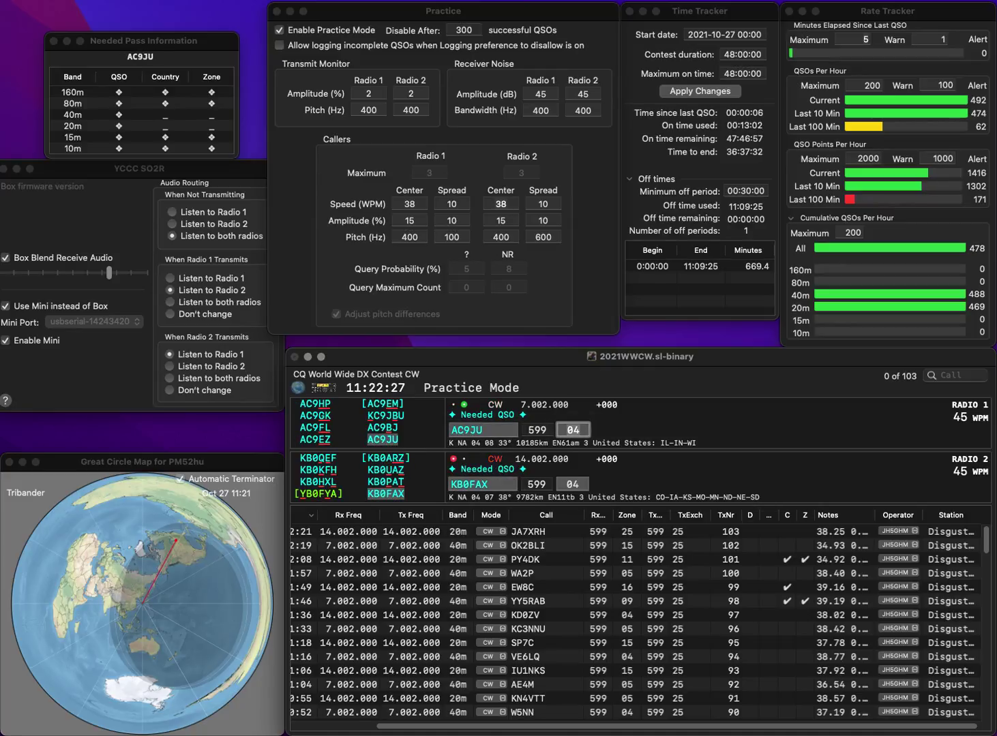
pyautogui.press('Return')
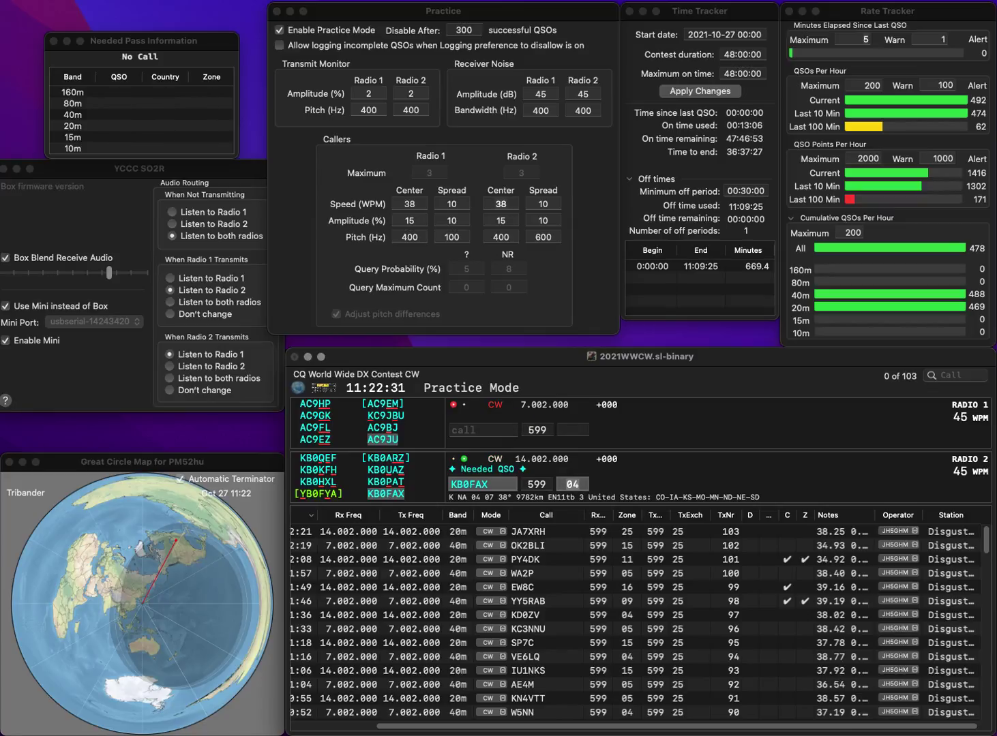
pyautogui.press('Return')
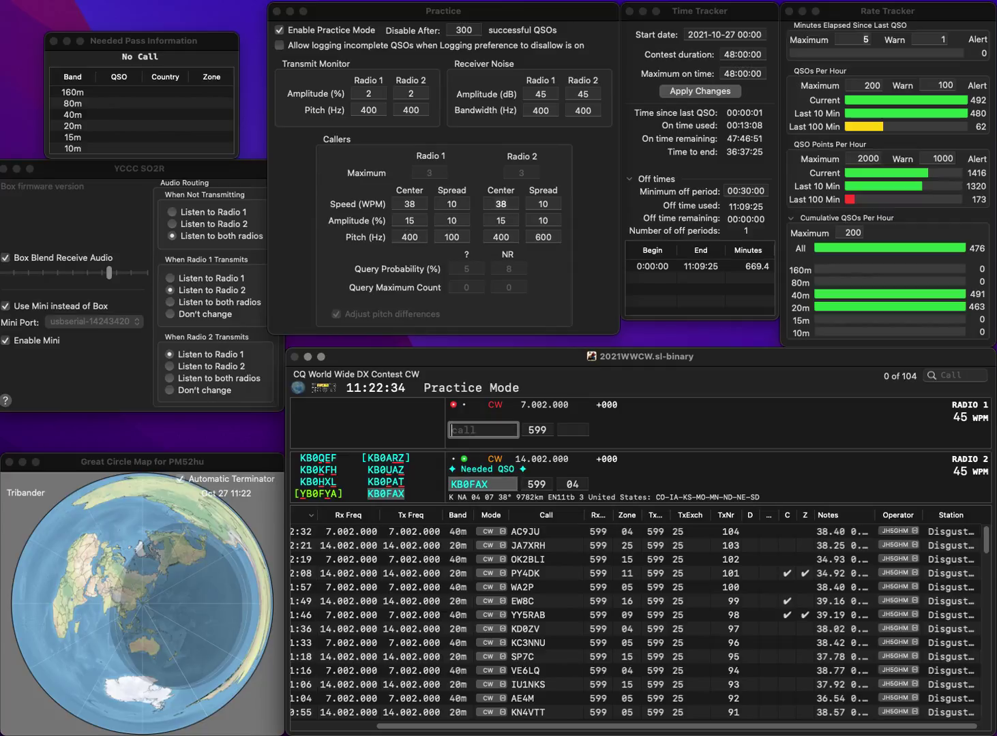
pyautogui.write('HQ9IDE')
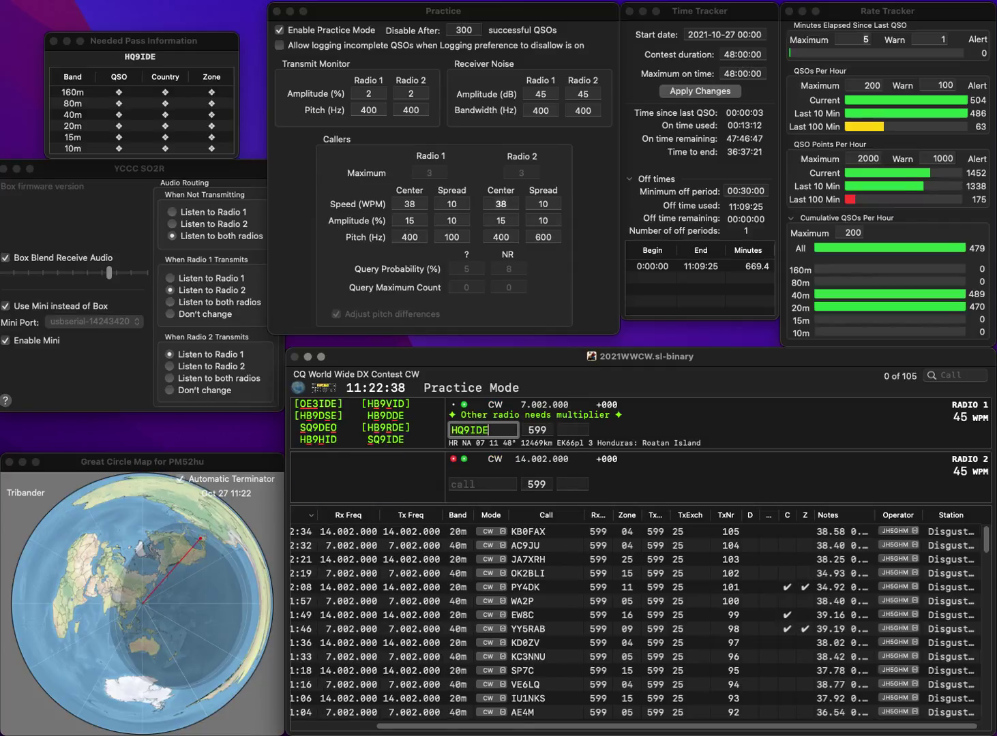
pyautogui.write('S')
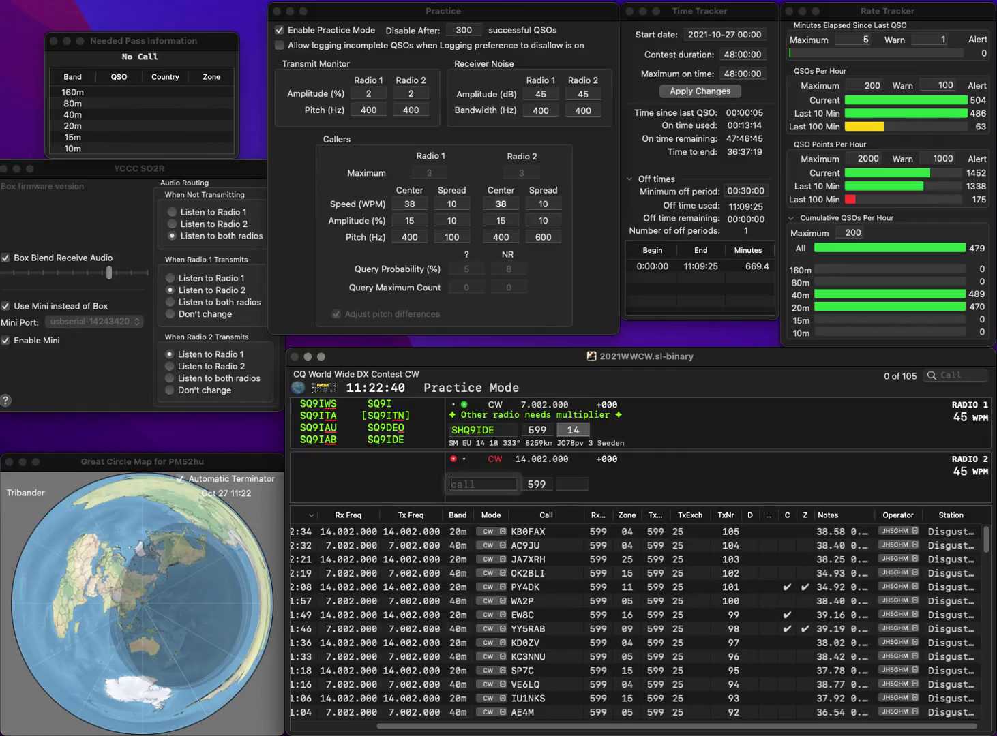
pyautogui.press('Delete')
pyautogui.press('Return')
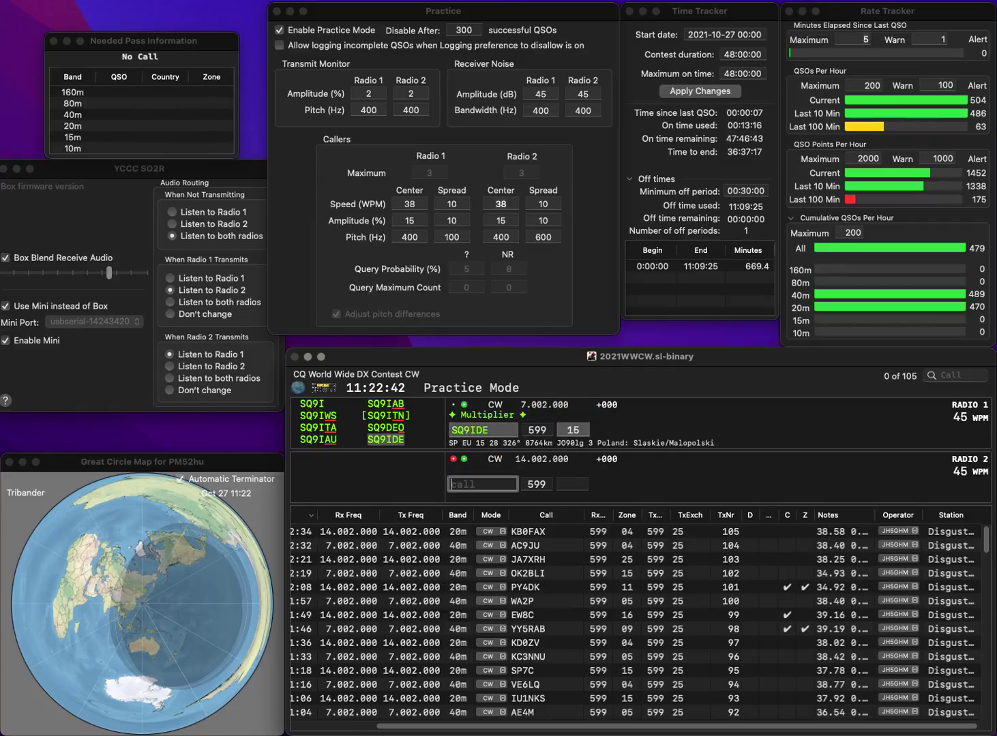
pyautogui.press('Down')
pyautogui.press('Up')
pyautogui.press('Return')
pyautogui.write('N9WOP')
pyautogui.press('Return')
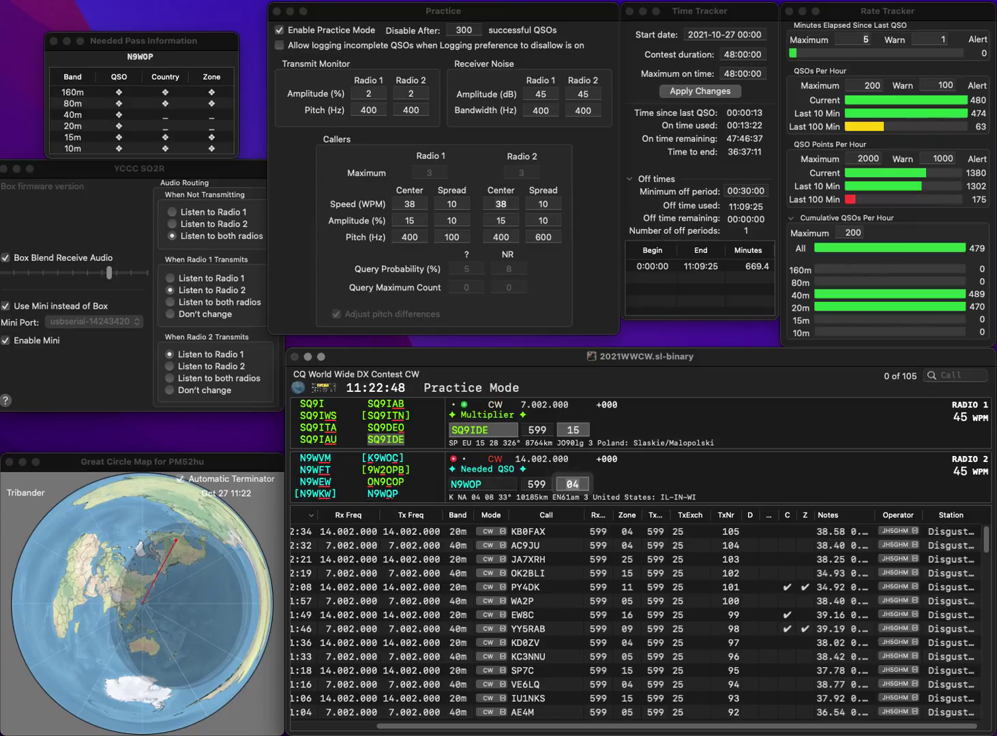
pyautogui.press('Tab')
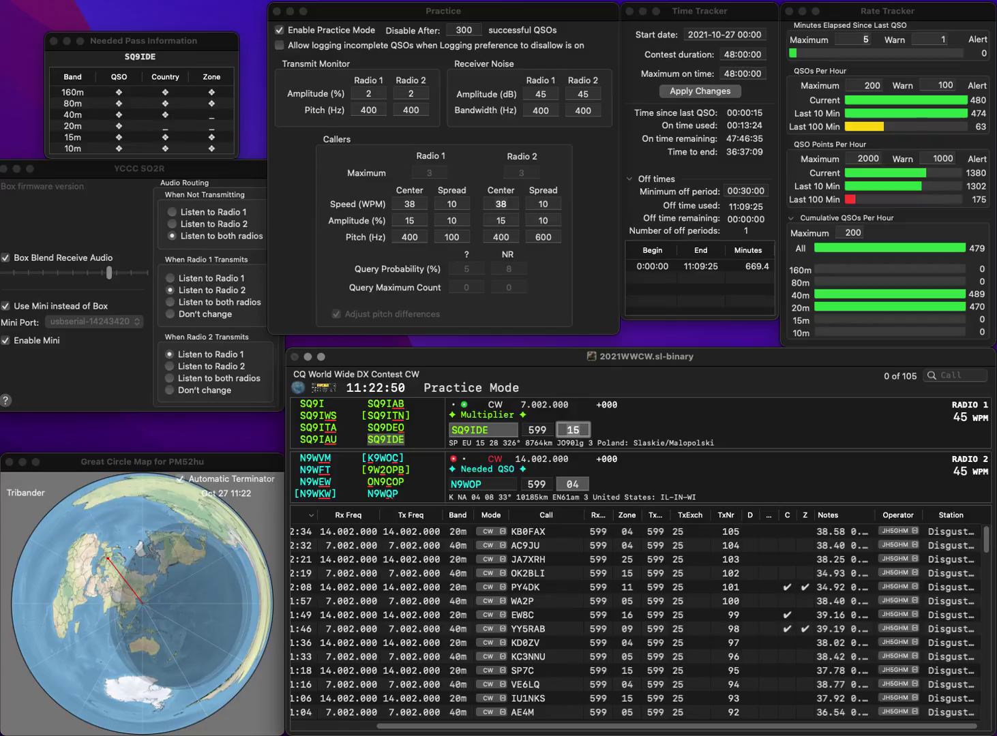
pyautogui.press('Return')
pyautogui.press('Tab')
pyautogui.press('Left')
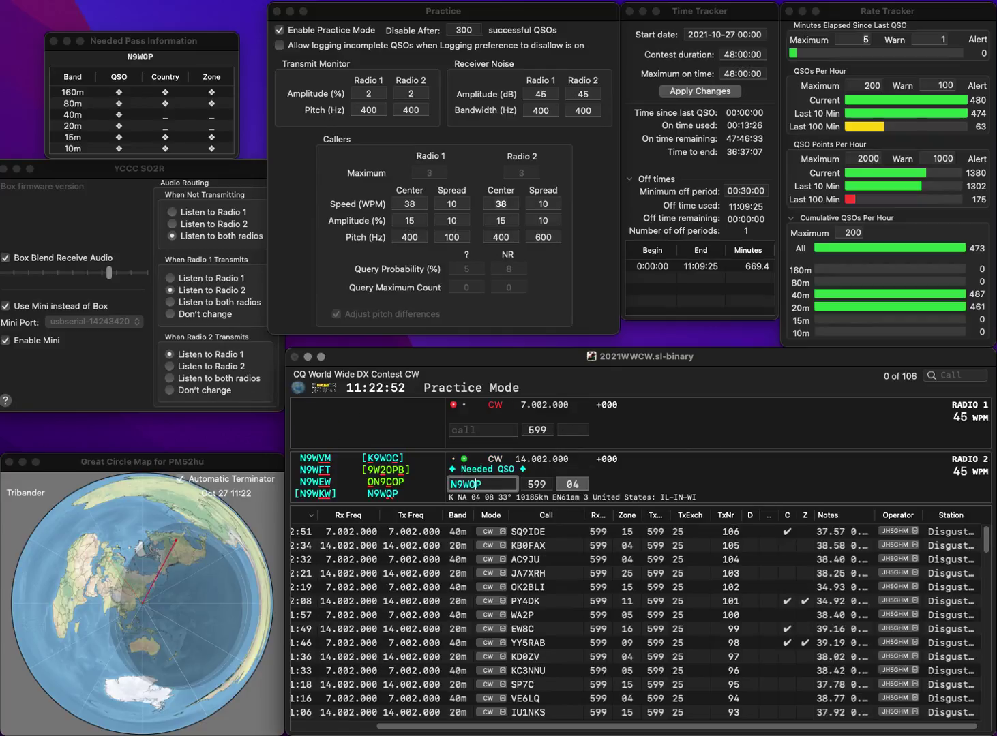
pyautogui.press('BackSpace')
pyautogui.write('Q')
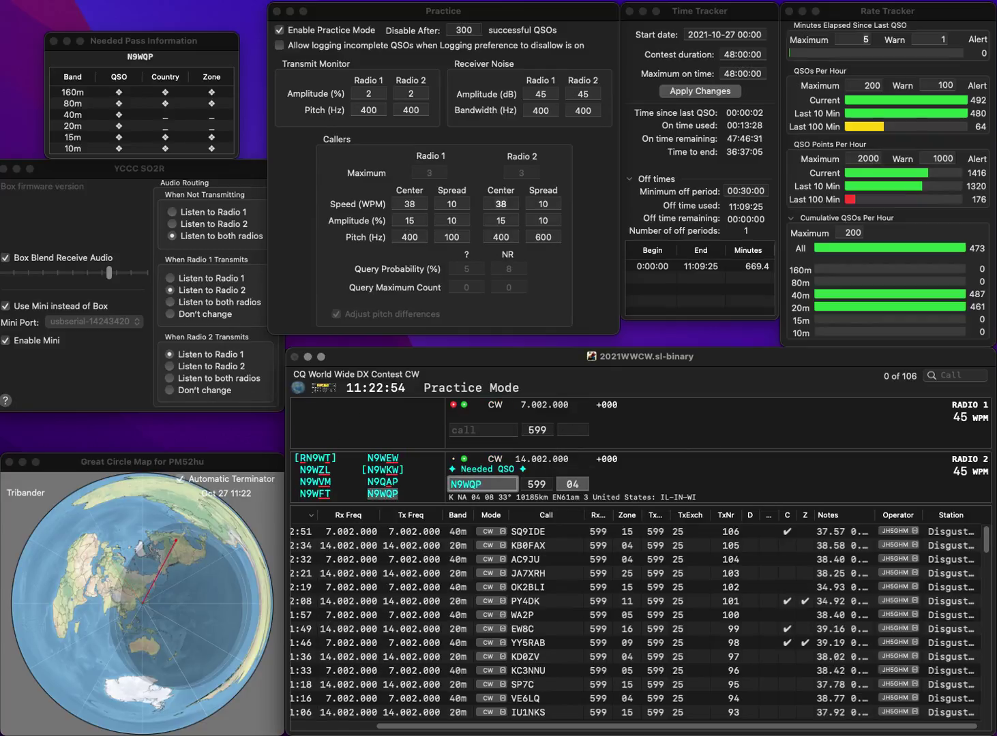
pyautogui.press('Tab')
pyautogui.write('0')
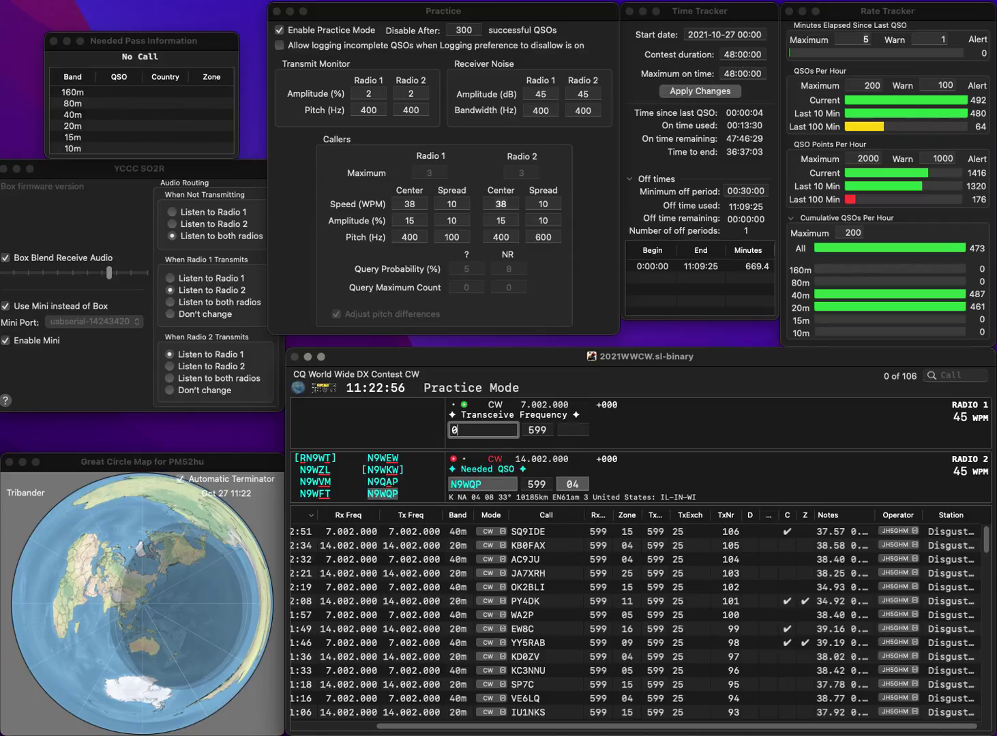
pyautogui.press('Tab')
pyautogui.press('space')
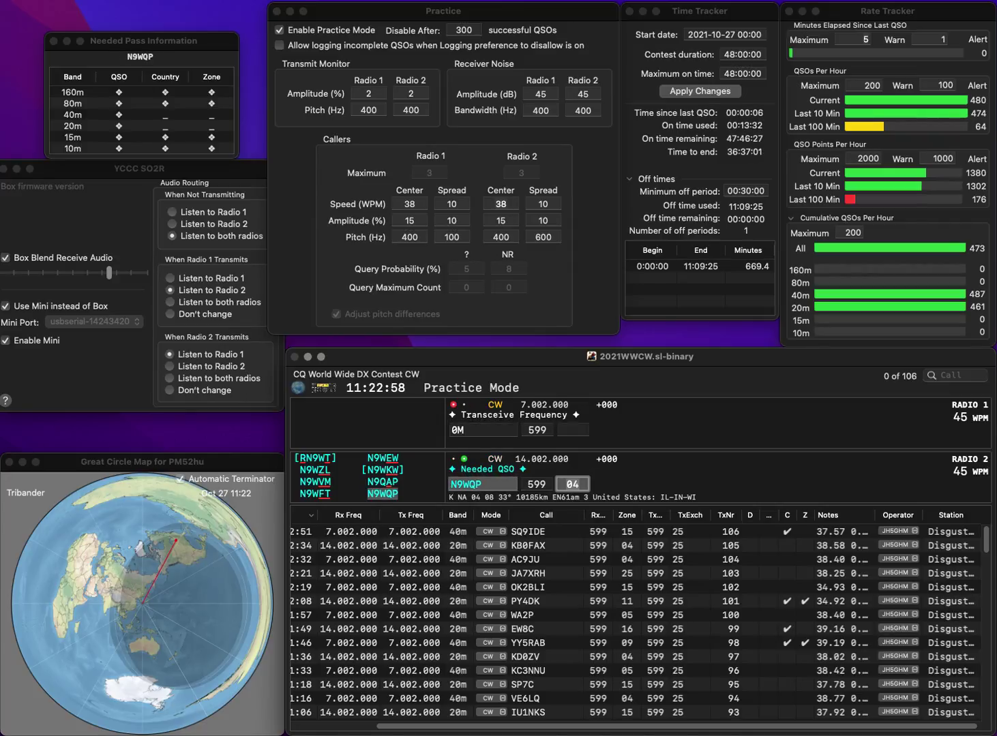
pyautogui.press('Return')
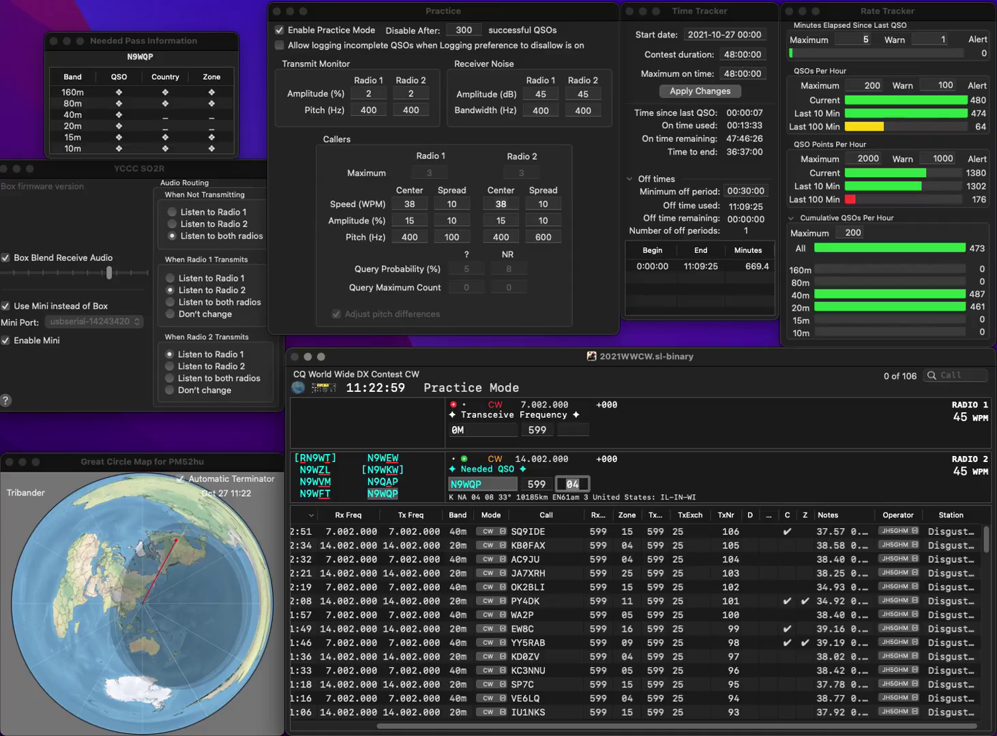
pyautogui.write('NS')
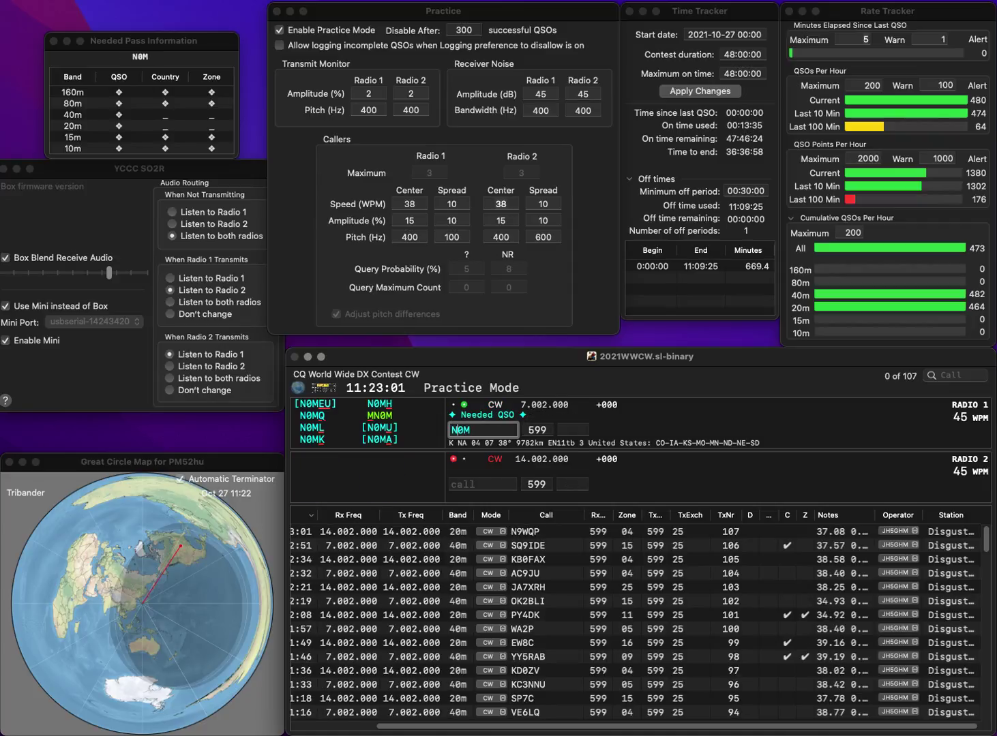
pyautogui.press('Return')
pyautogui.write('WA2TMC')
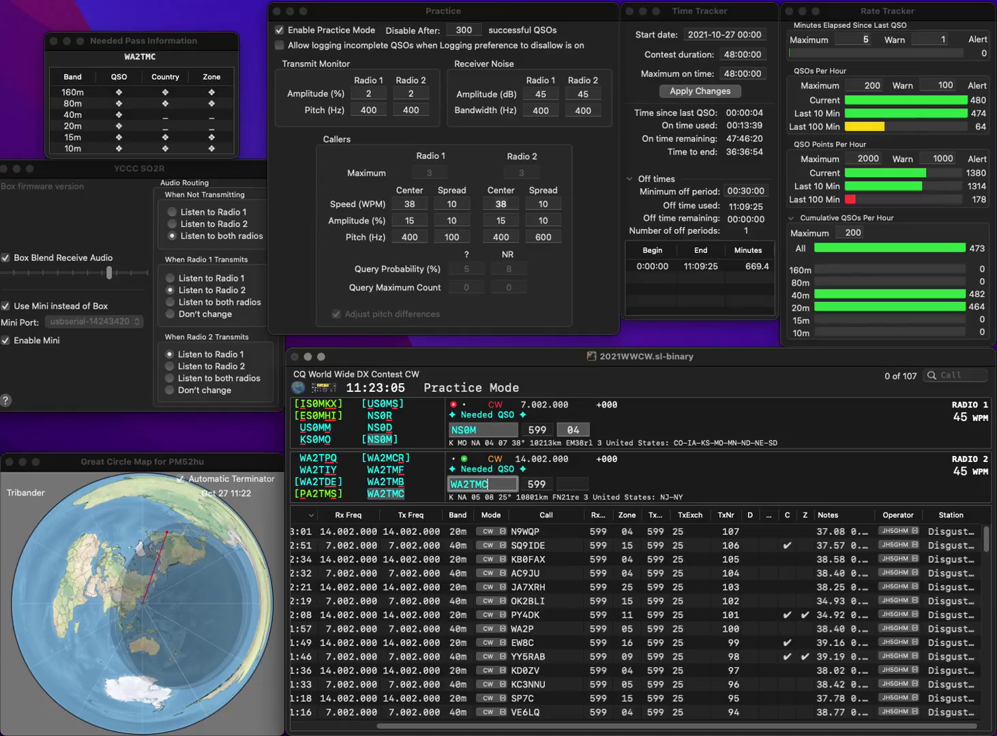
pyautogui.press('Return')
pyautogui.press('Return')
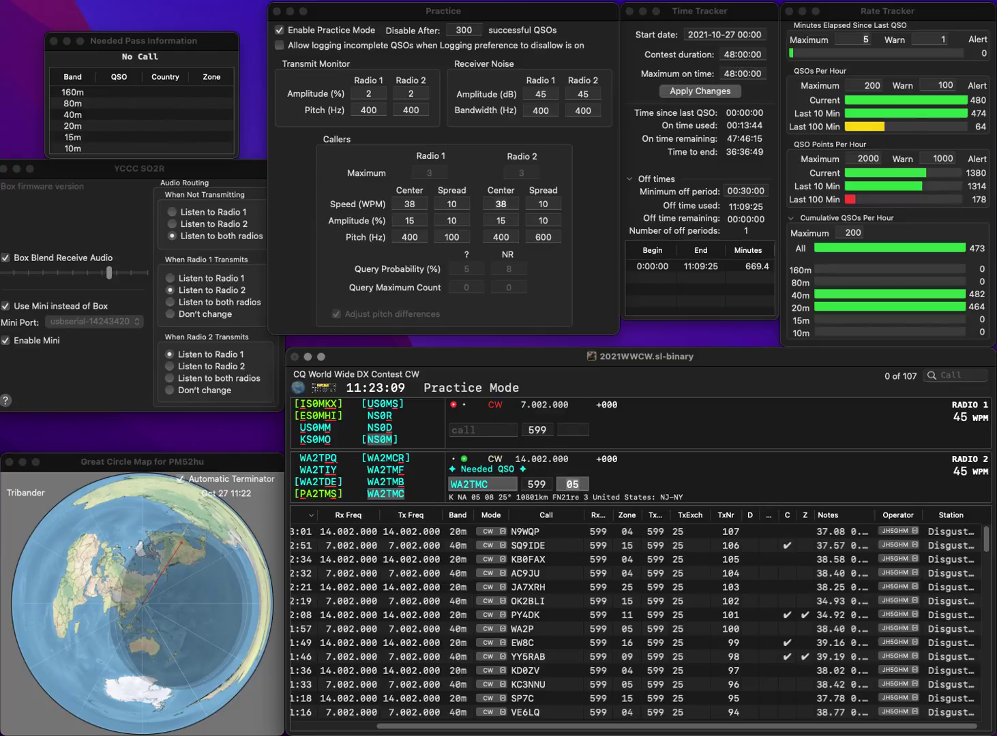
pyautogui.press('Return')
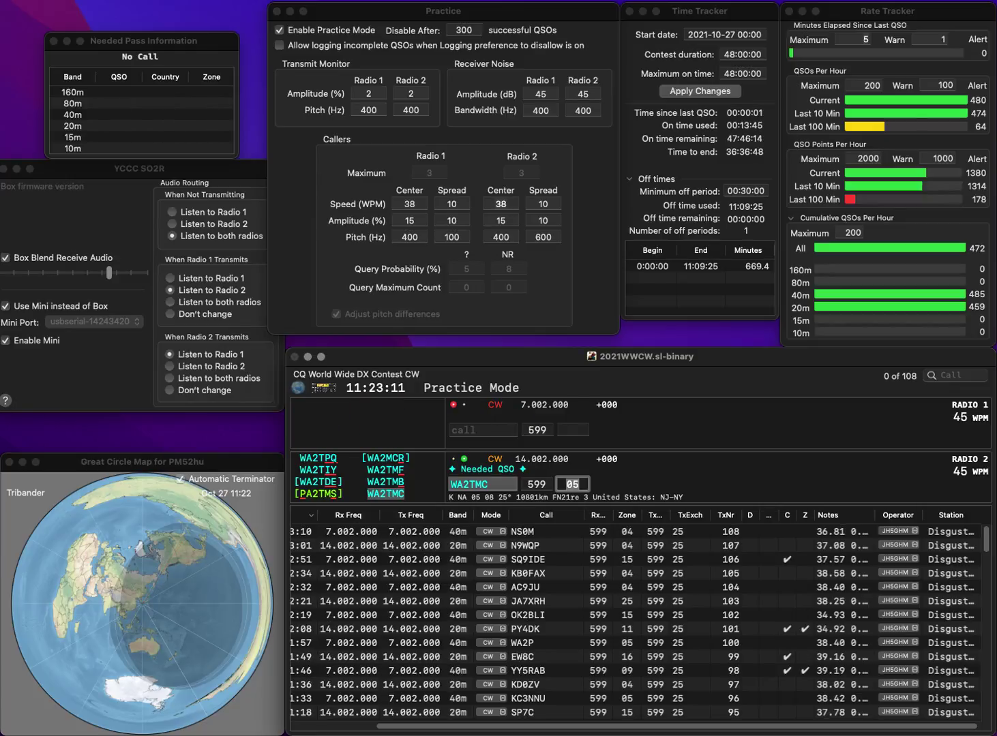
# - Answer LU8DY on Radio 1, enter LZ25M on Radio 2 and correct it to LZ24M, and log both contacts
pyautogui.write('LU8DY')
pyautogui.press('Return')
pyautogui.write('LZ25M')
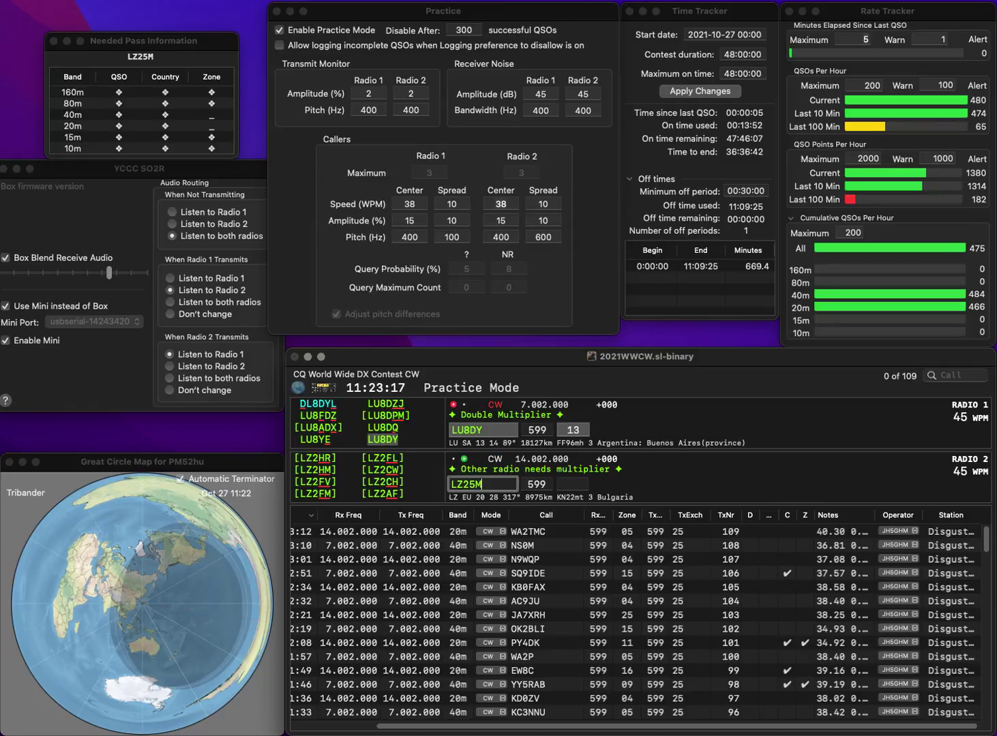
pyautogui.press('BackSpace')
pyautogui.press('BackSpace')
pyautogui.write('4M')
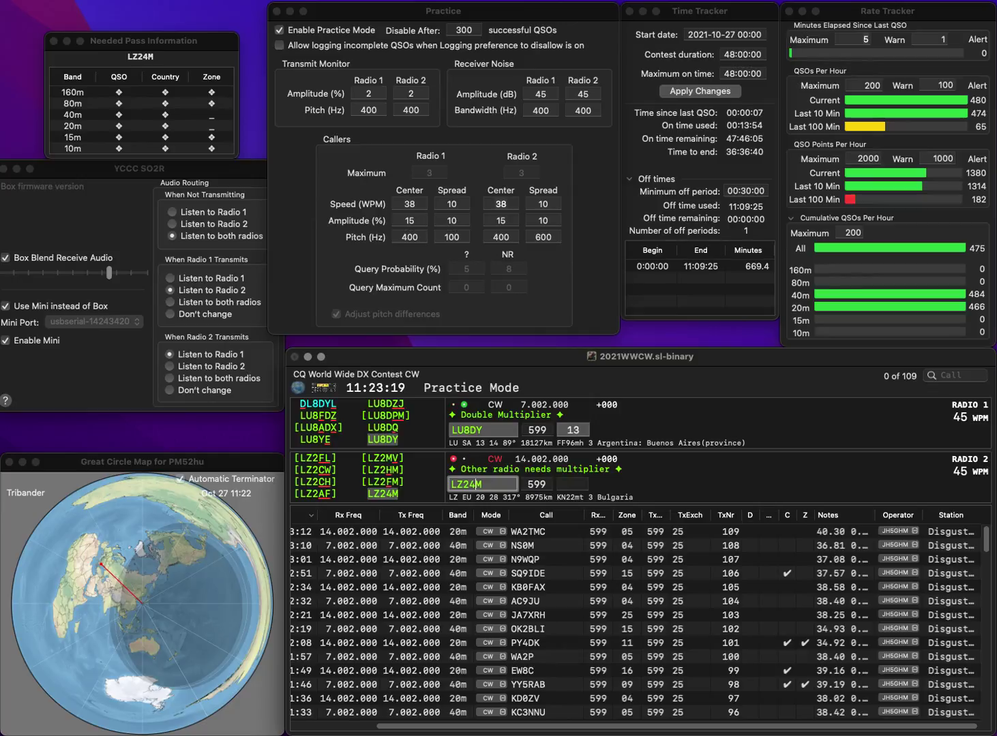
pyautogui.press('Return')
pyautogui.press('Return')
pyautogui.press('space')
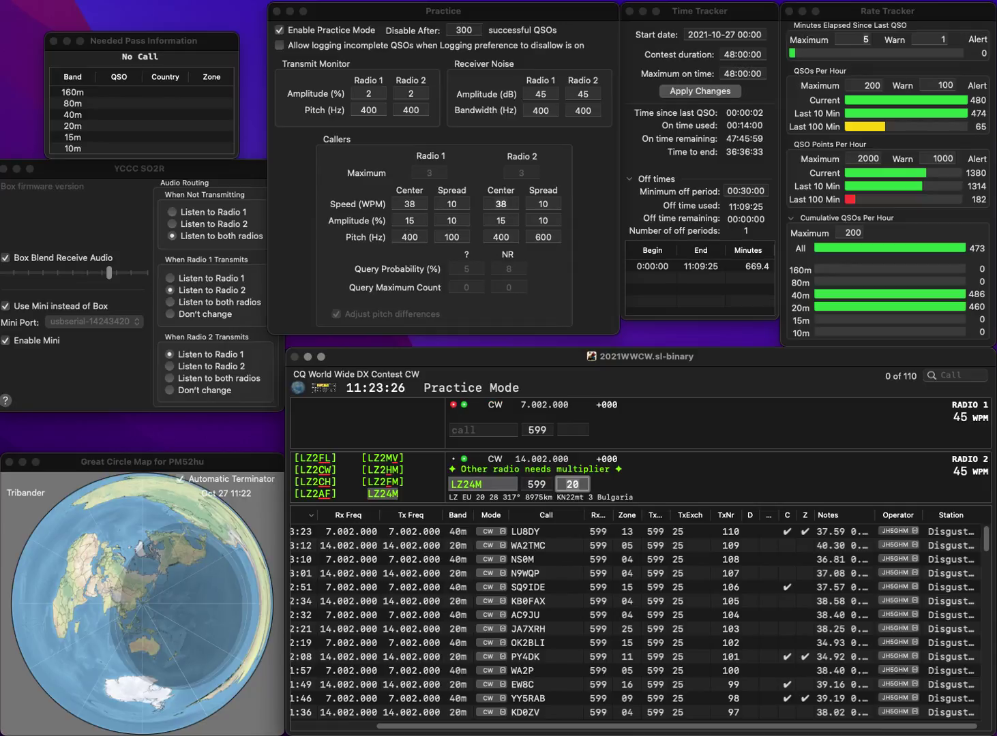
pyautogui.press('Return')
# - Answer WM4P on Radio 1 and N1VH on Radio 2, and log both contacts
pyautogui.write('WM')
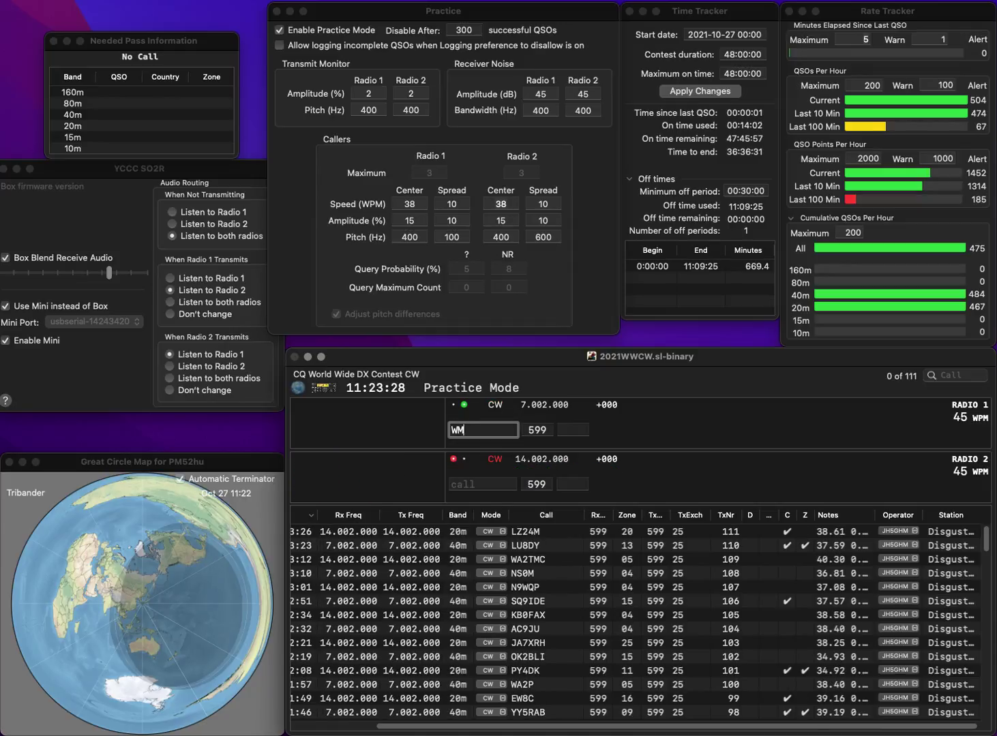
pyautogui.write('4P')
pyautogui.press('Return')
pyautogui.write('NV')
pyautogui.press('BackSpace')
pyautogui.write('1VH')
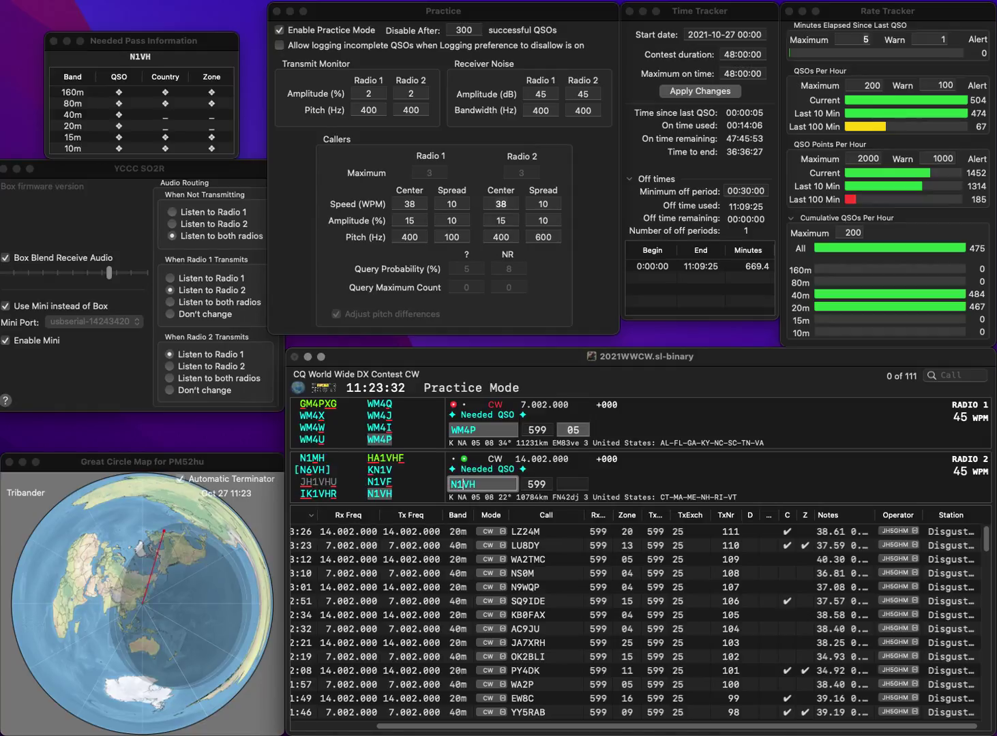
pyautogui.press('Return')
pyautogui.press('Return')
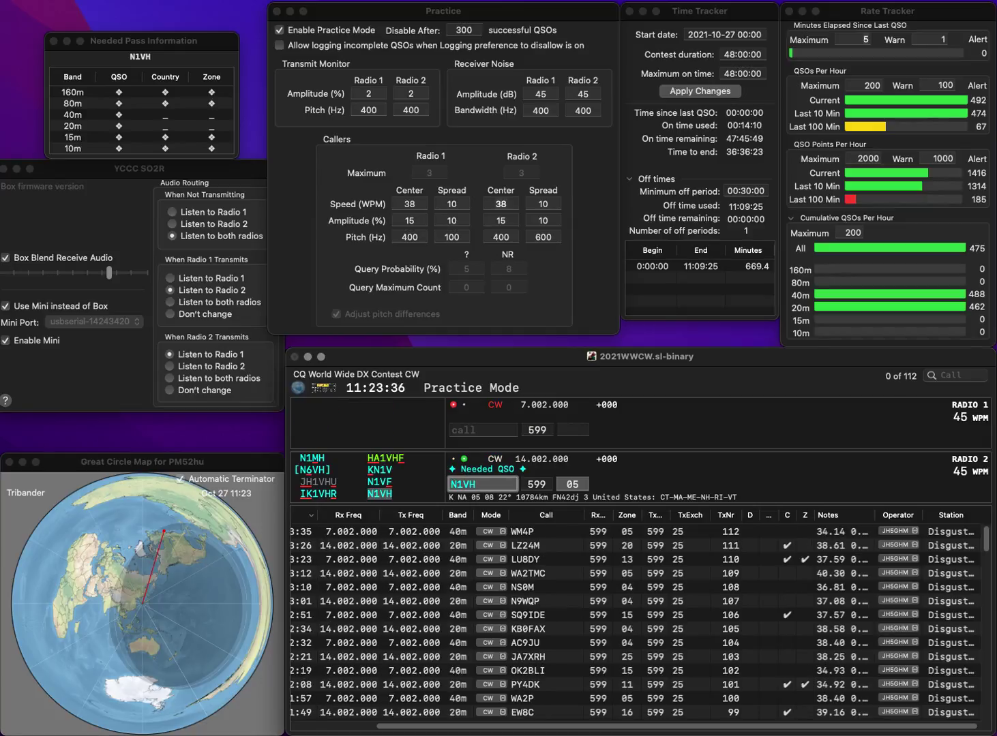
pyautogui.press('Return')
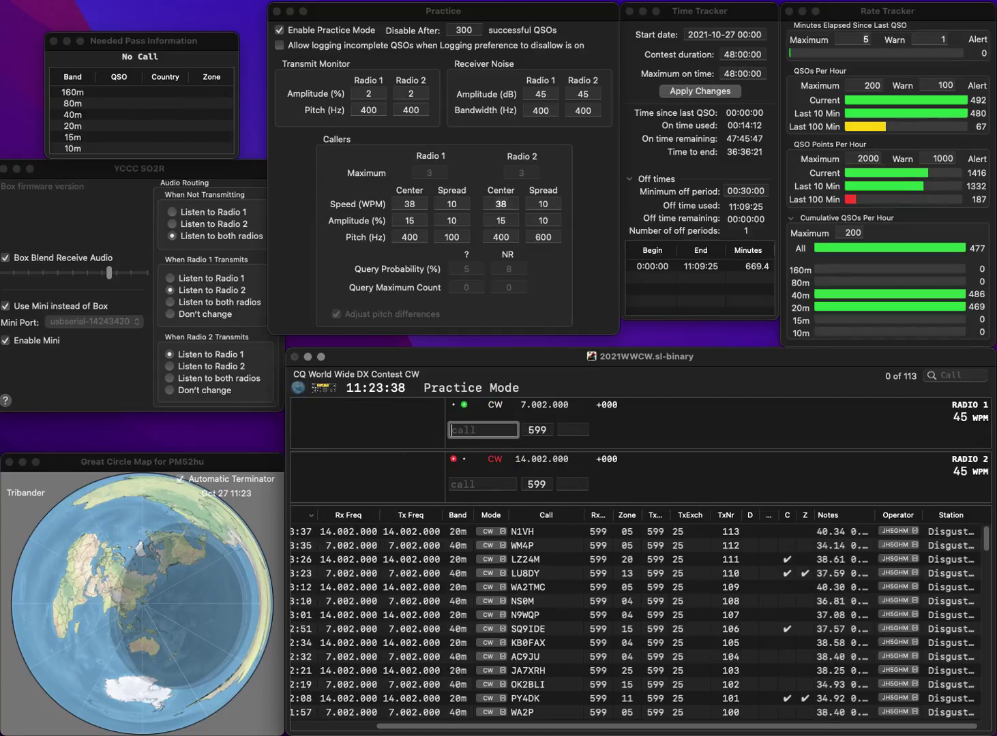
# - Query the partial call IZ on Radio 1 and answer LZ5Y on Radio 2
pyautogui.write('IZ')
pyautogui.press('Return')
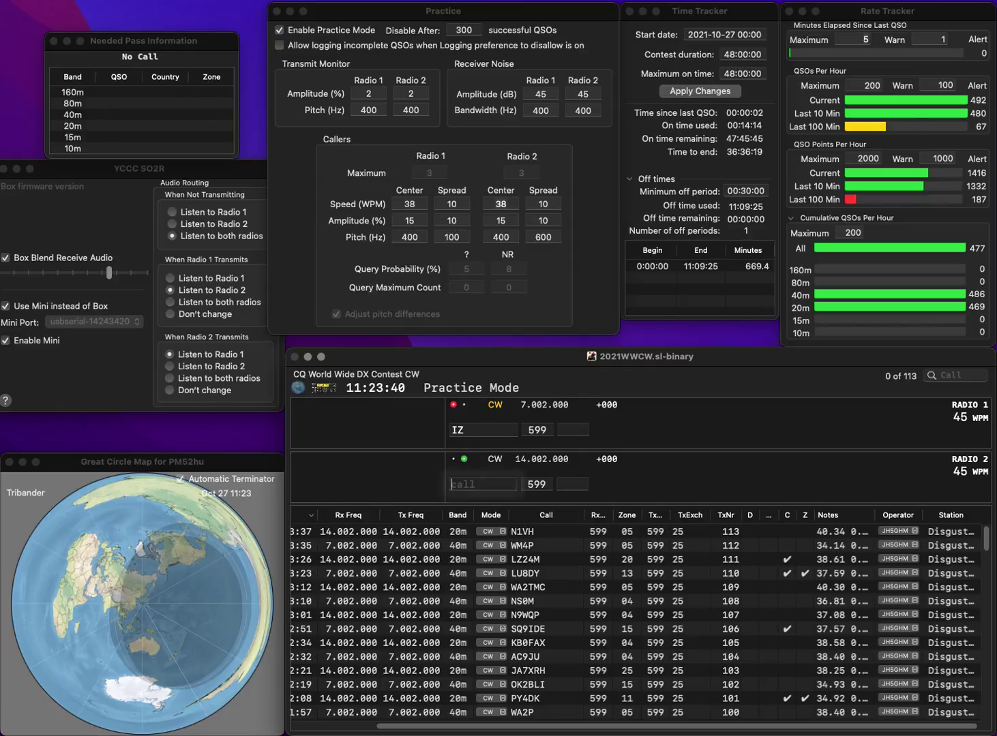
pyautogui.write('LZ5Y')
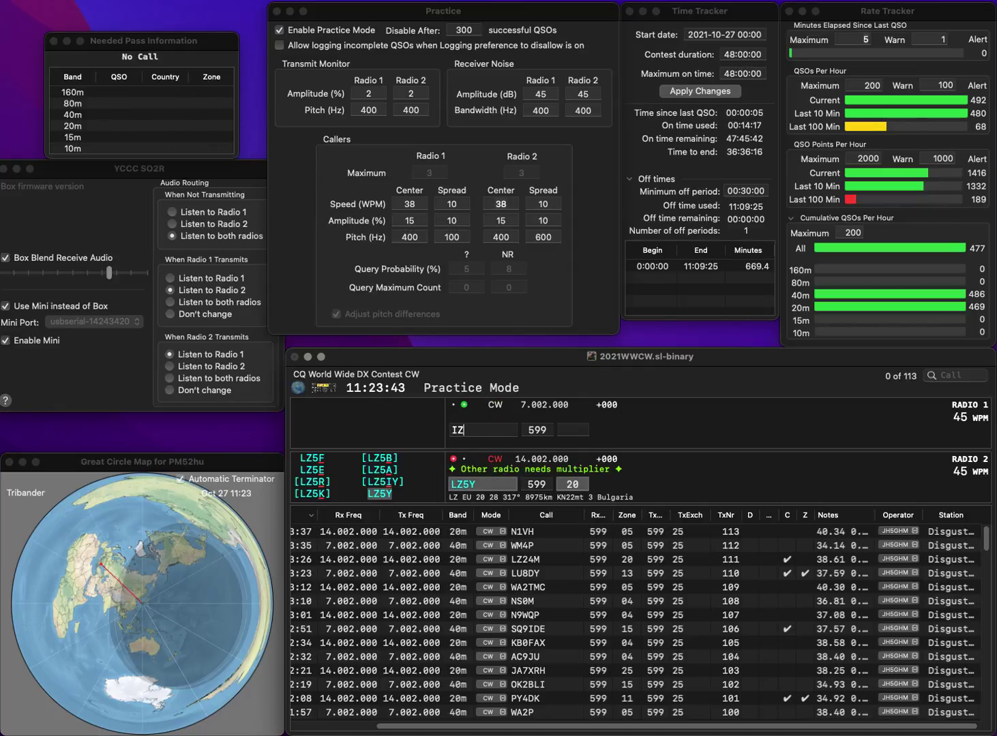
pyautogui.press('Return')
# - Complete the Radio 1 call as IZ0UME and log both the LZ5Y and IZ0UME contacts
pyautogui.write('0UME')
pyautogui.press('Return')
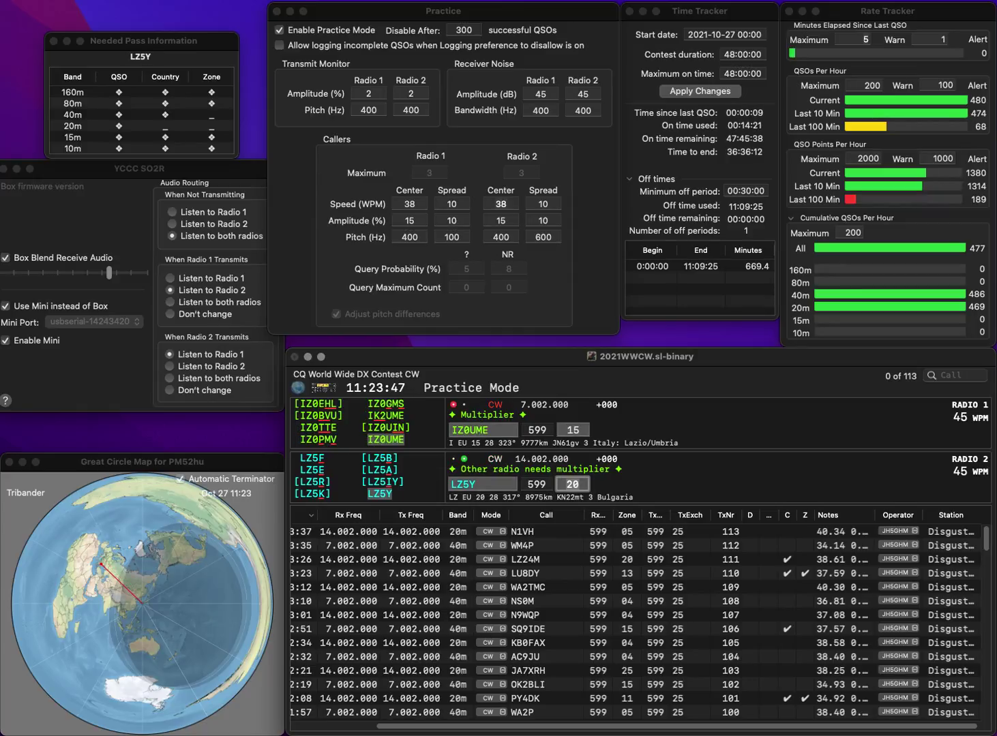
pyautogui.press('Return')
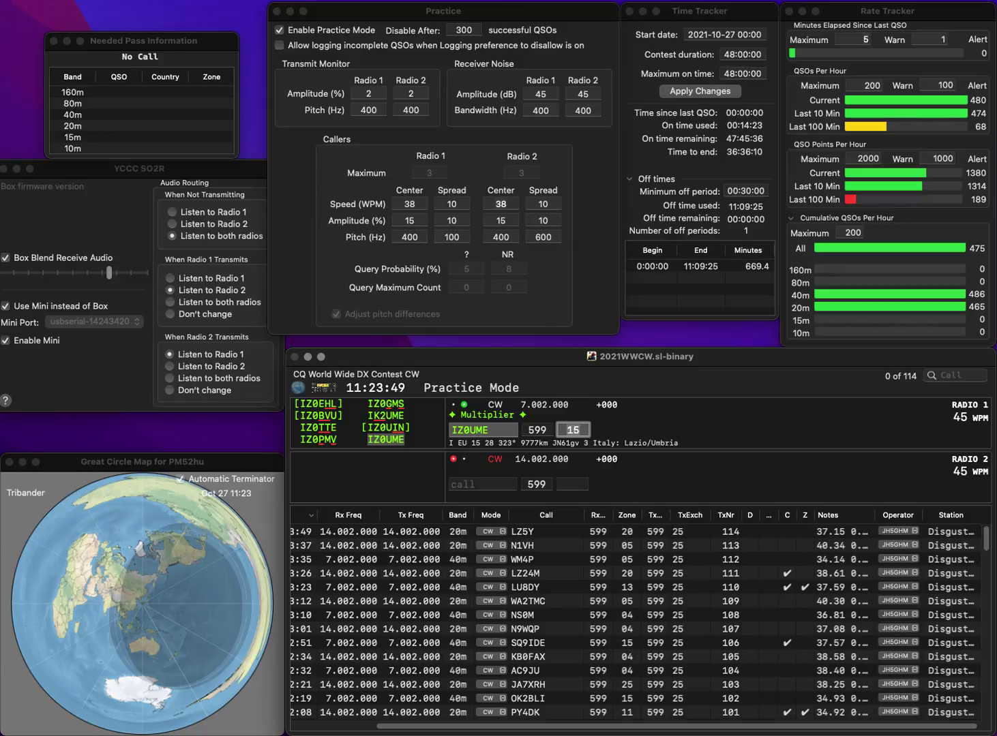
pyautogui.press('Return')
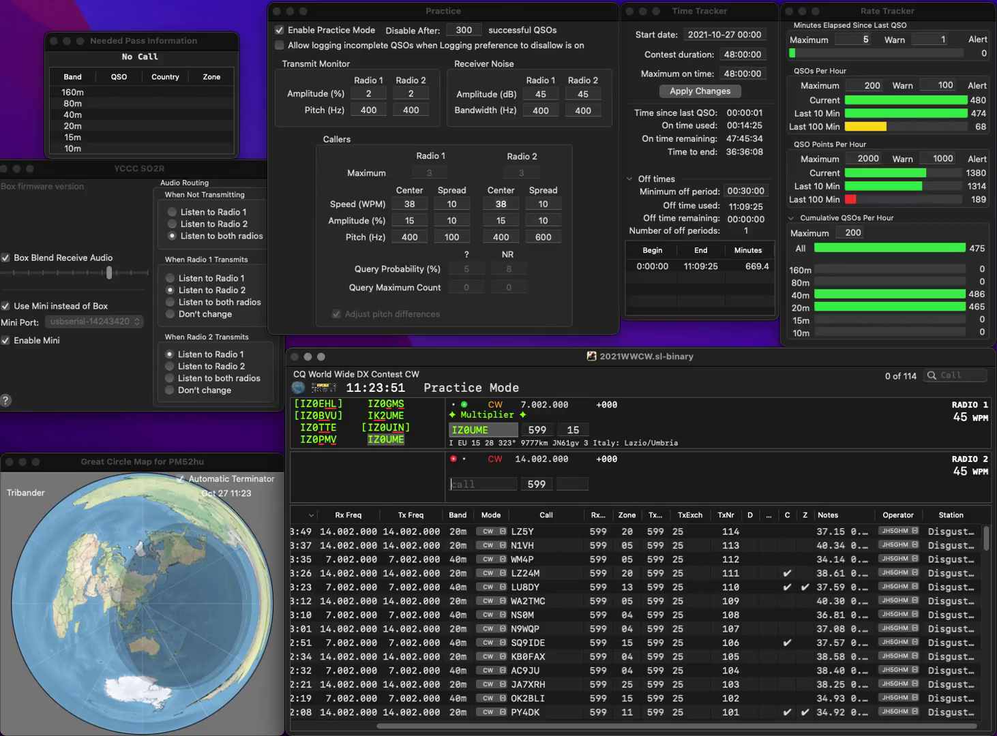
pyautogui.write('IZ2')
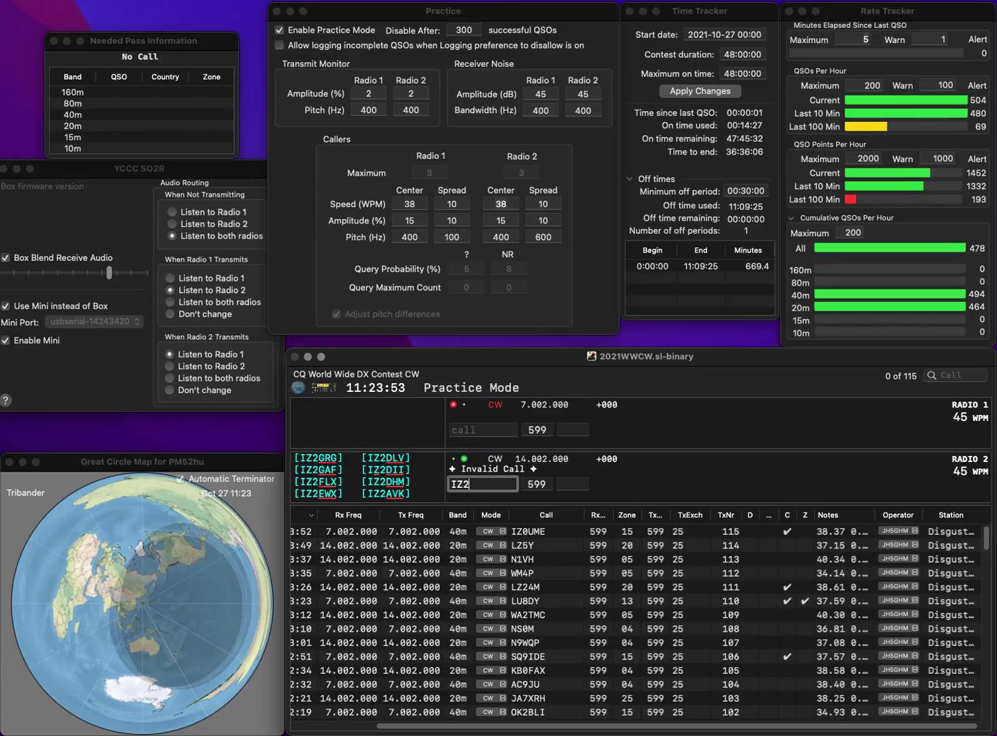
pyautogui.write('BVL')
pyautogui.press('Return')
pyautogui.write('5JWP')
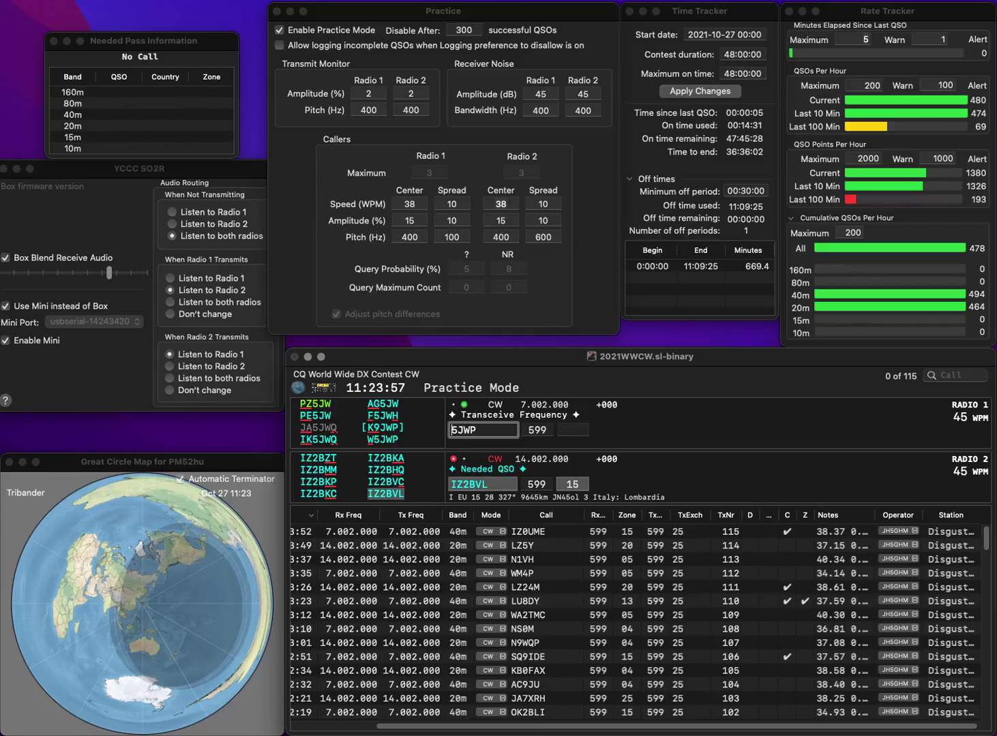
pyautogui.write('W')
pyautogui.press('Return')
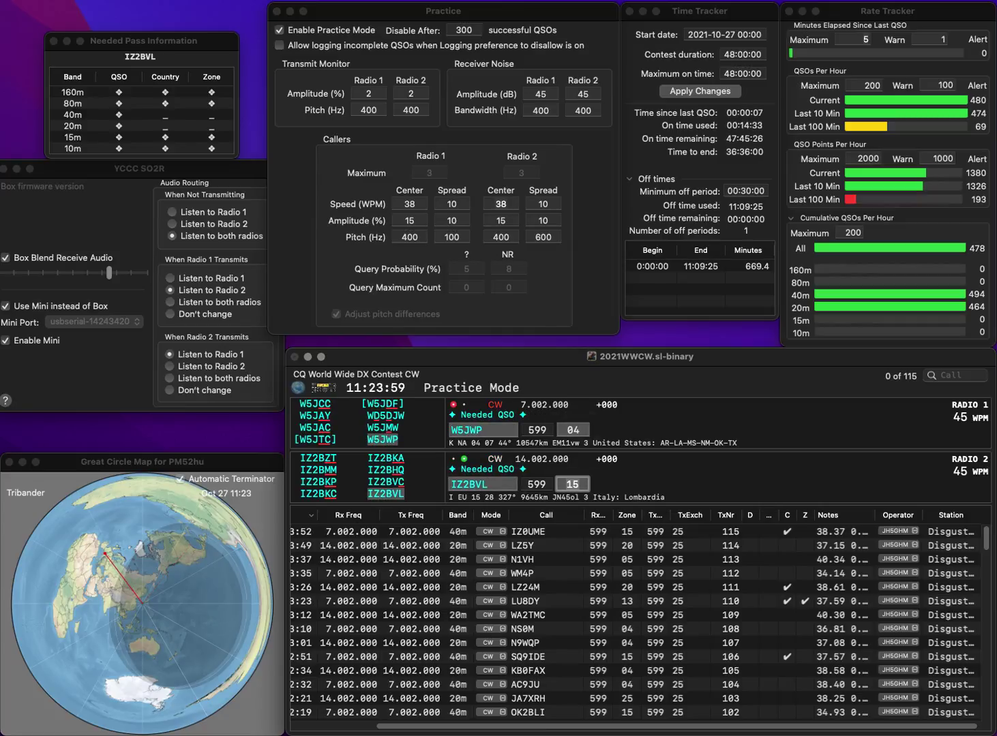
pyautogui.press('Return')
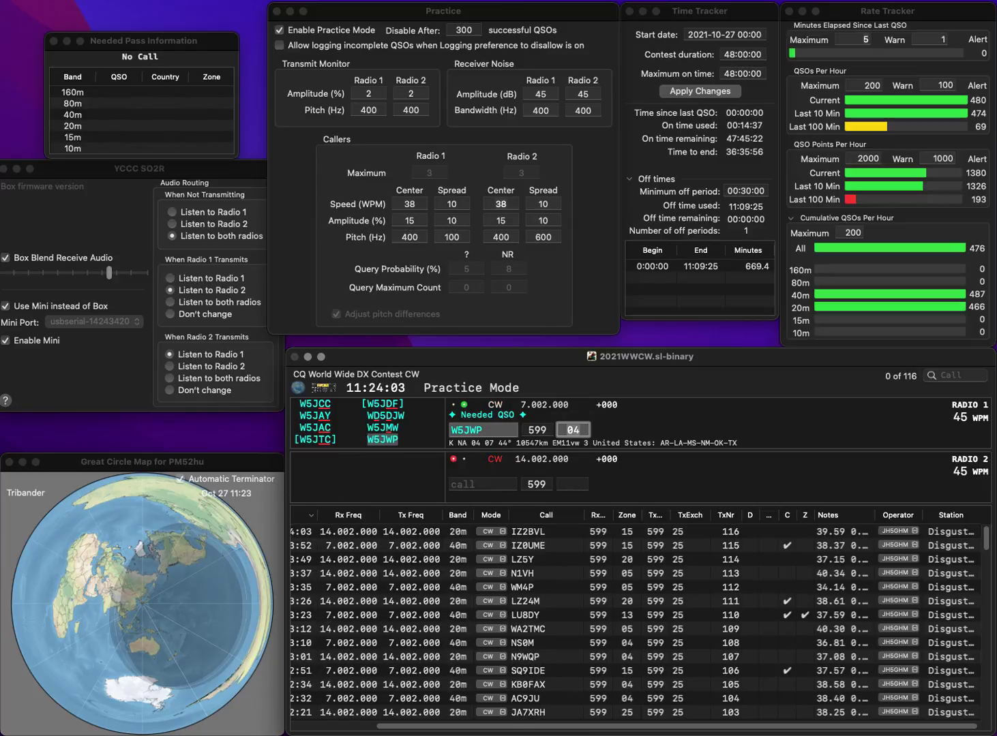
pyautogui.press('Return')
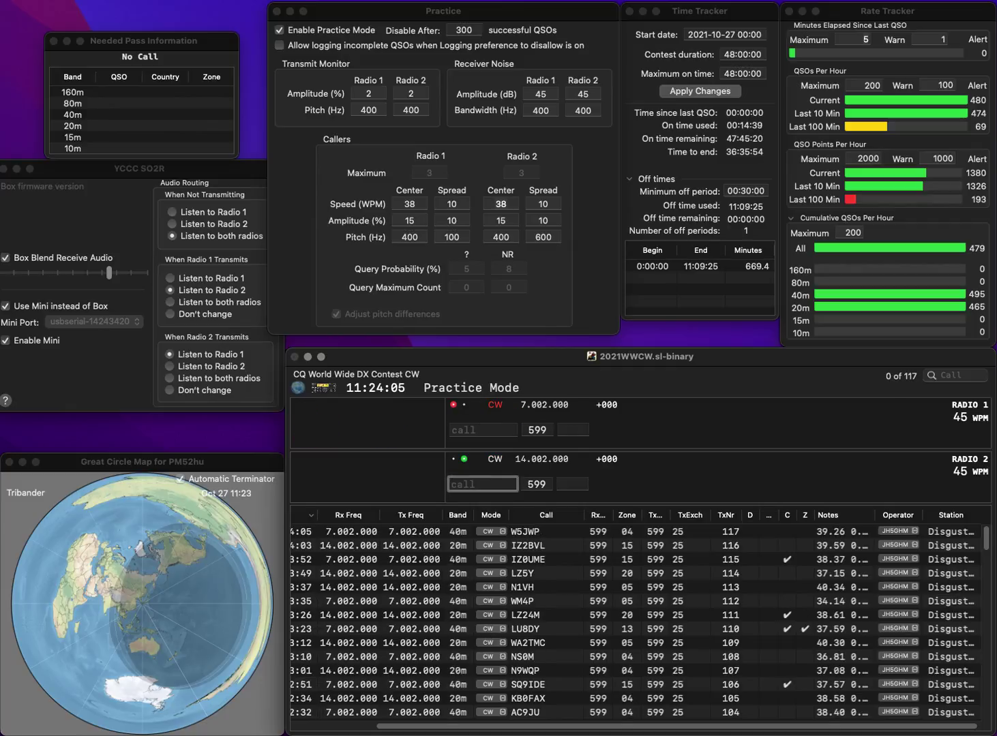
pyautogui.write('UD0W')
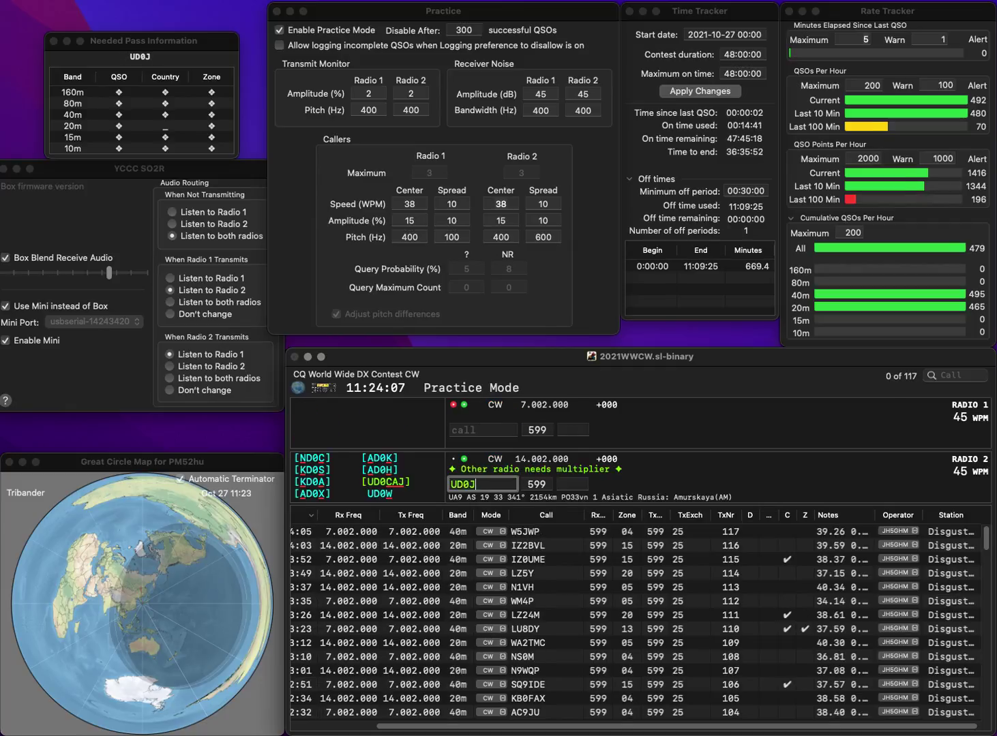
pyautogui.press('Return')
pyautogui.write('0UBU')
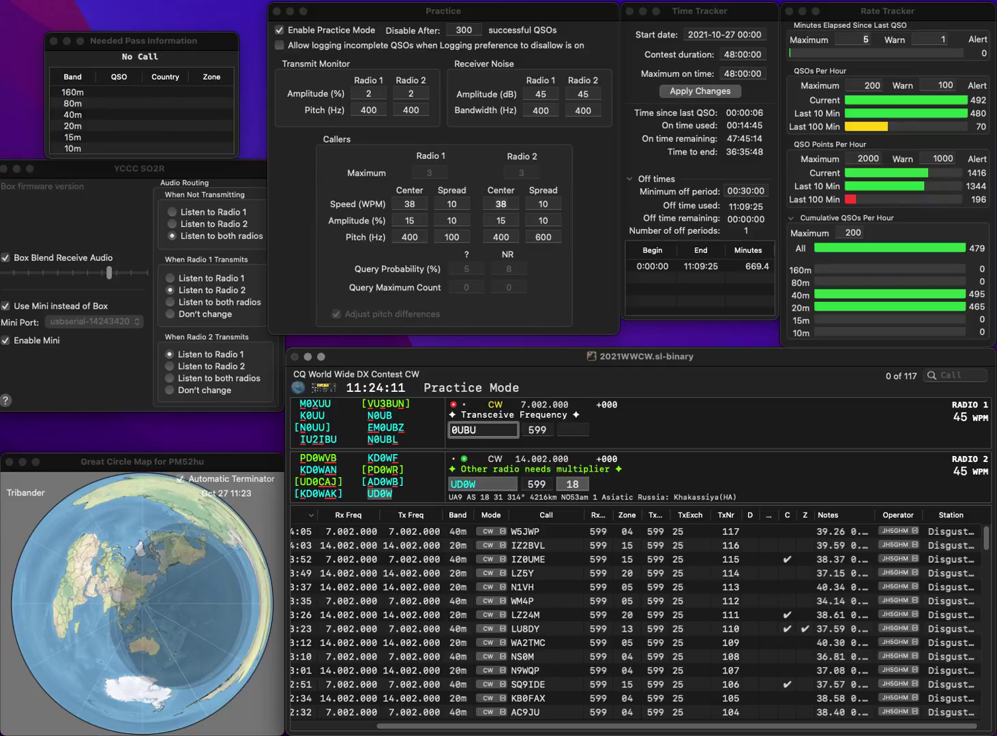
pyautogui.press('Return')
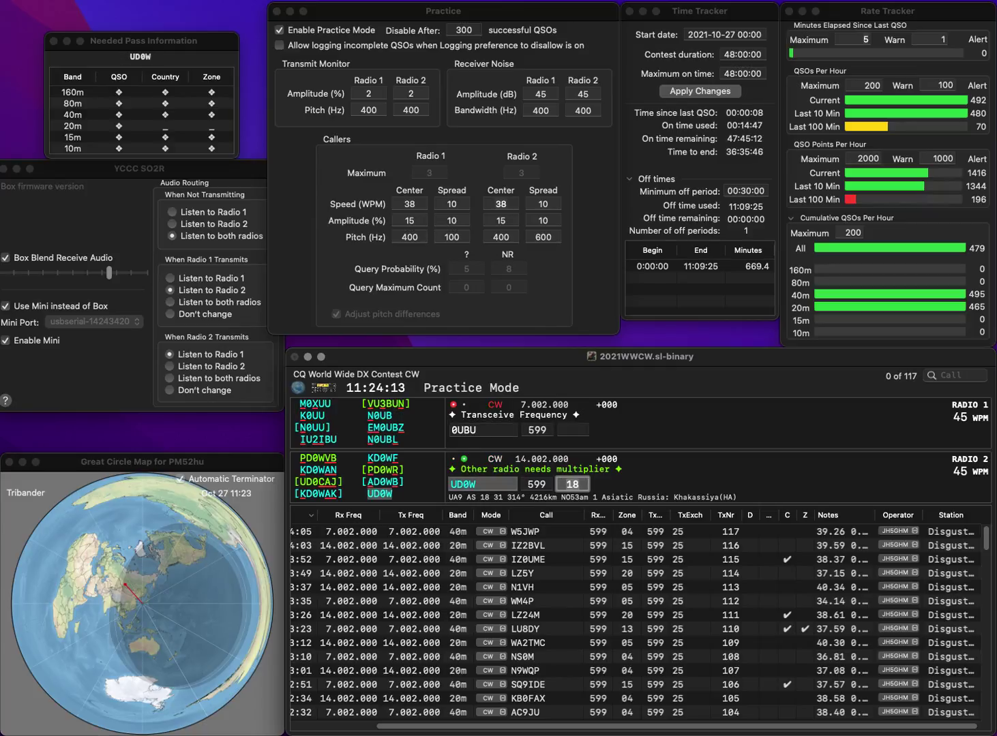
pyautogui.press('Return')
pyautogui.write('K')
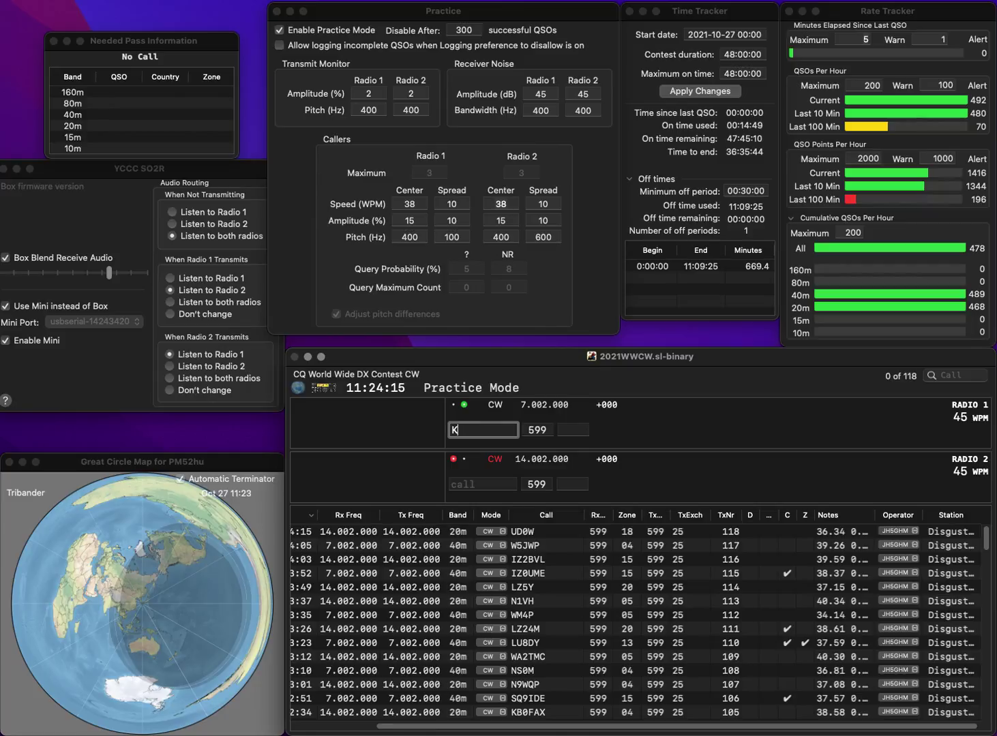
pyautogui.write('0VBU')
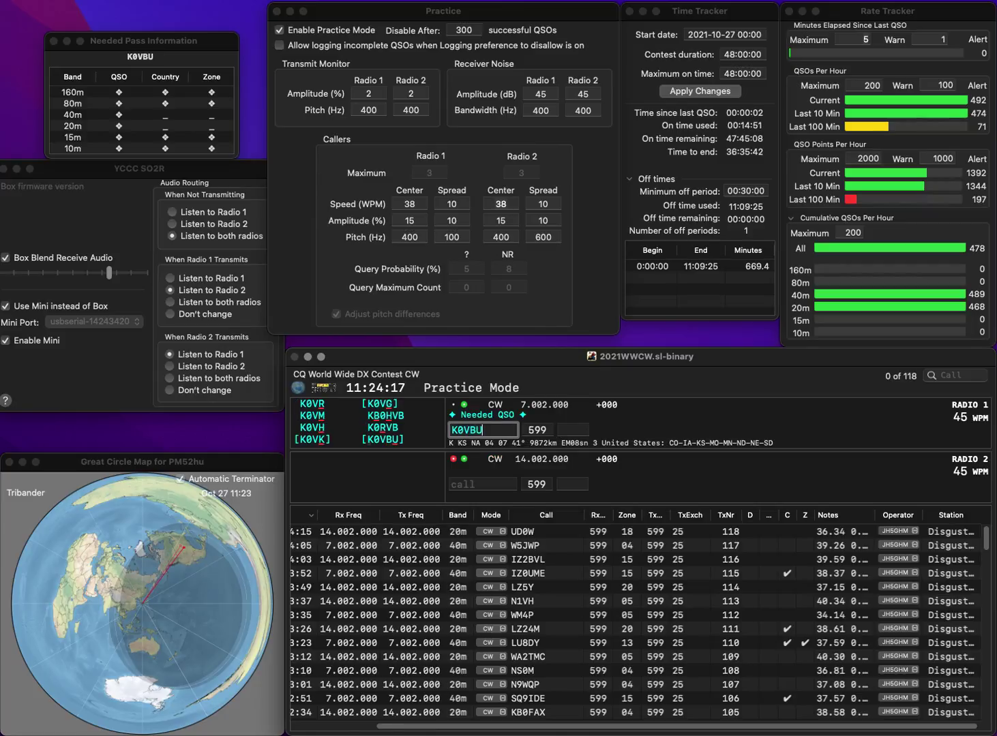
pyautogui.press('Return')
pyautogui.write('M5DIK')
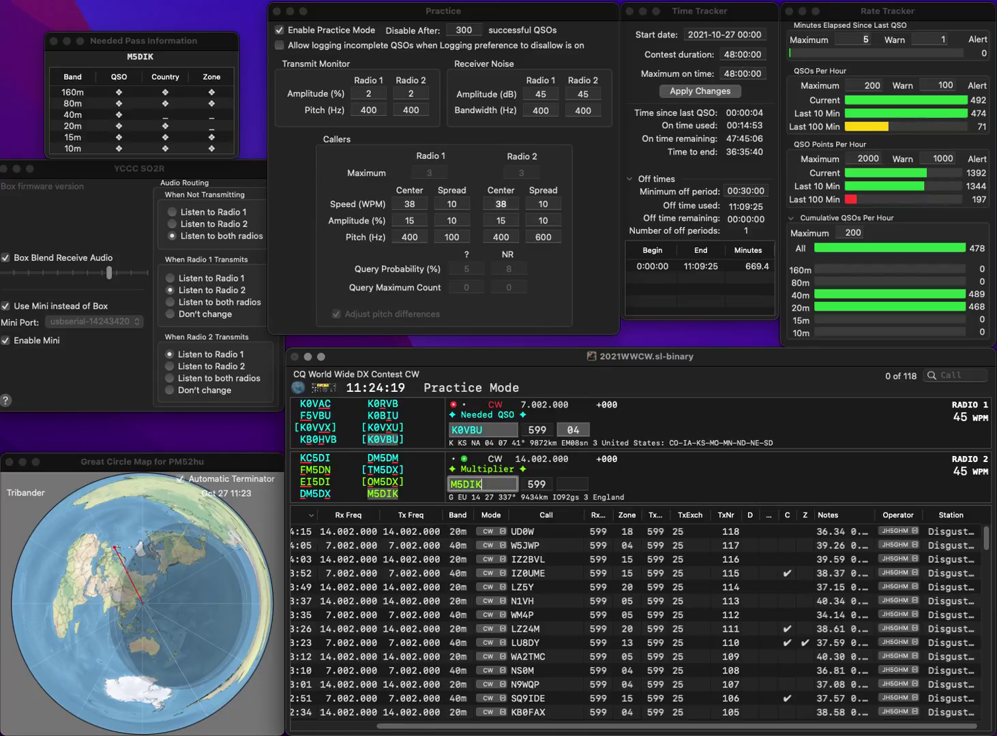
pyautogui.press('Return')
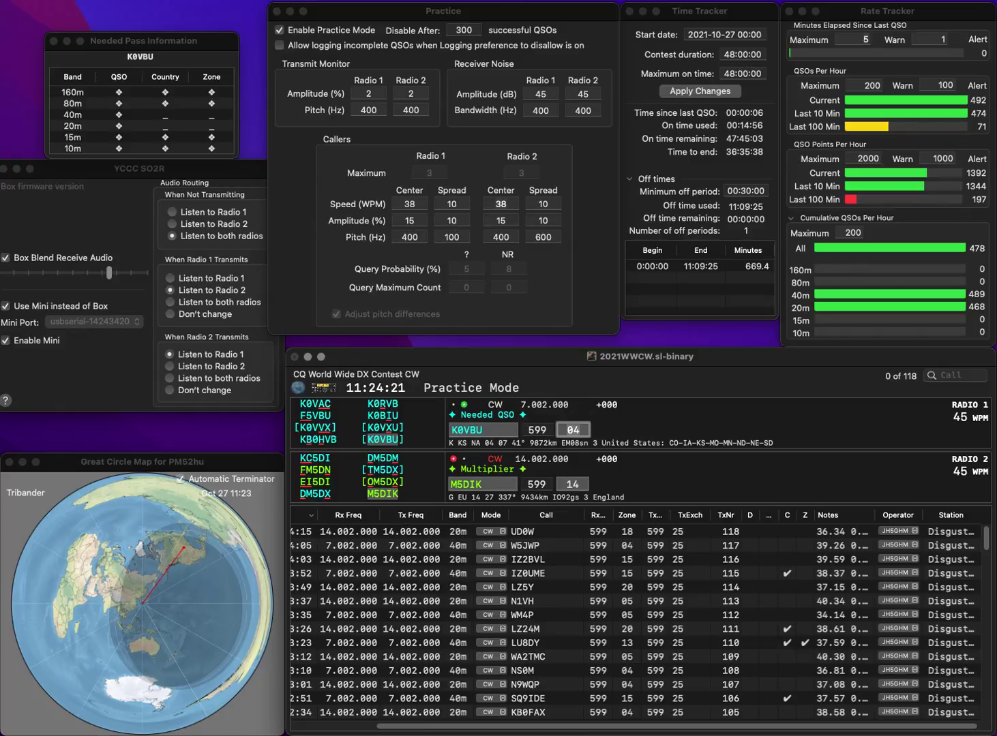
pyautogui.press('Return')
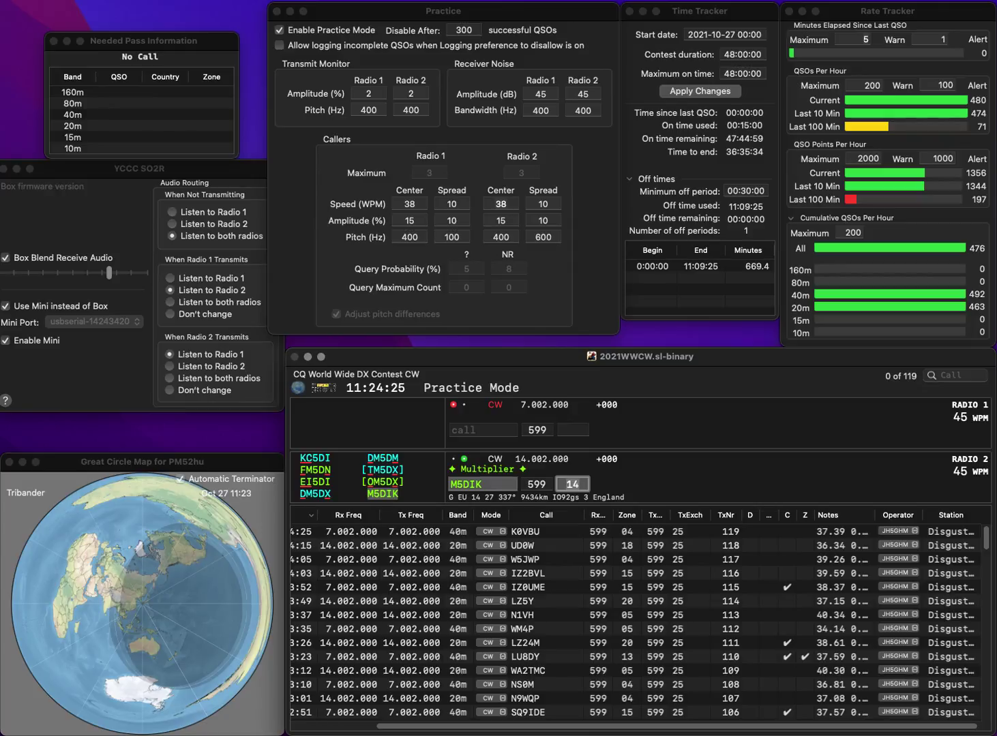
pyautogui.press('Return')
pyautogui.write('F8')
pyautogui.press('Return')
pyautogui.write('W9ATR')
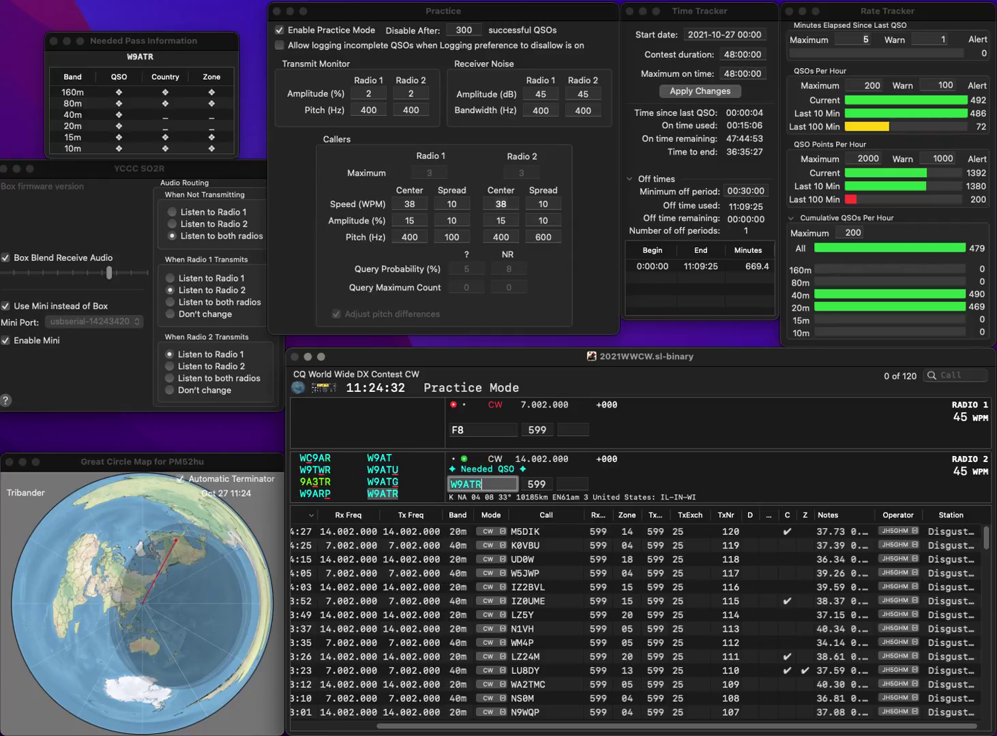
pyautogui.press('Return')
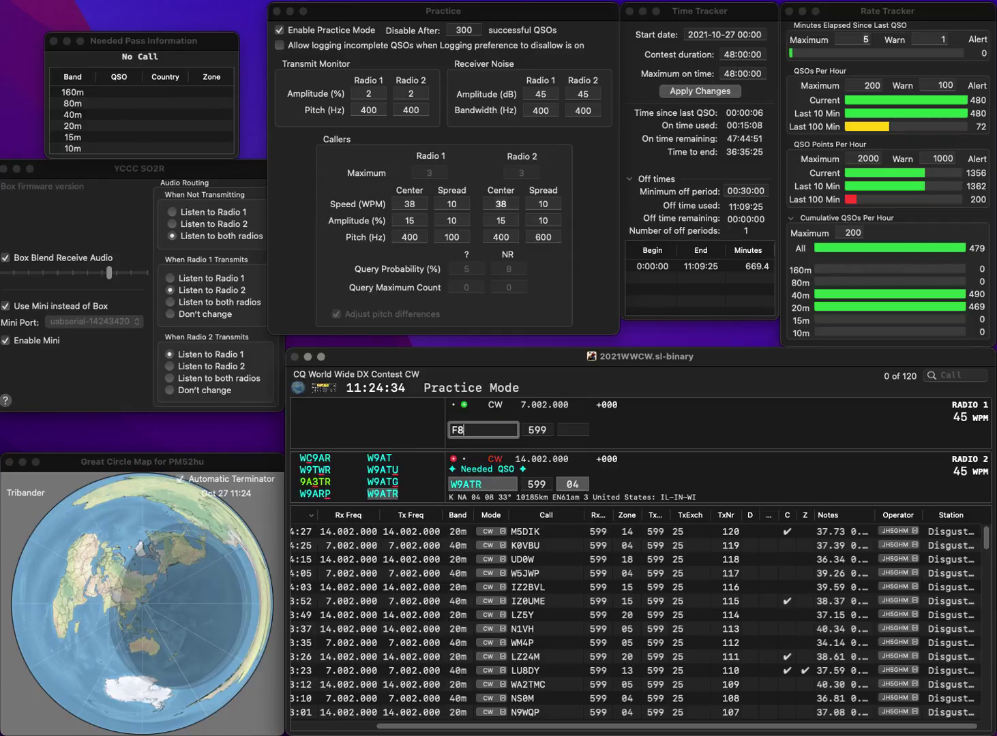
pyautogui.write('DRE')
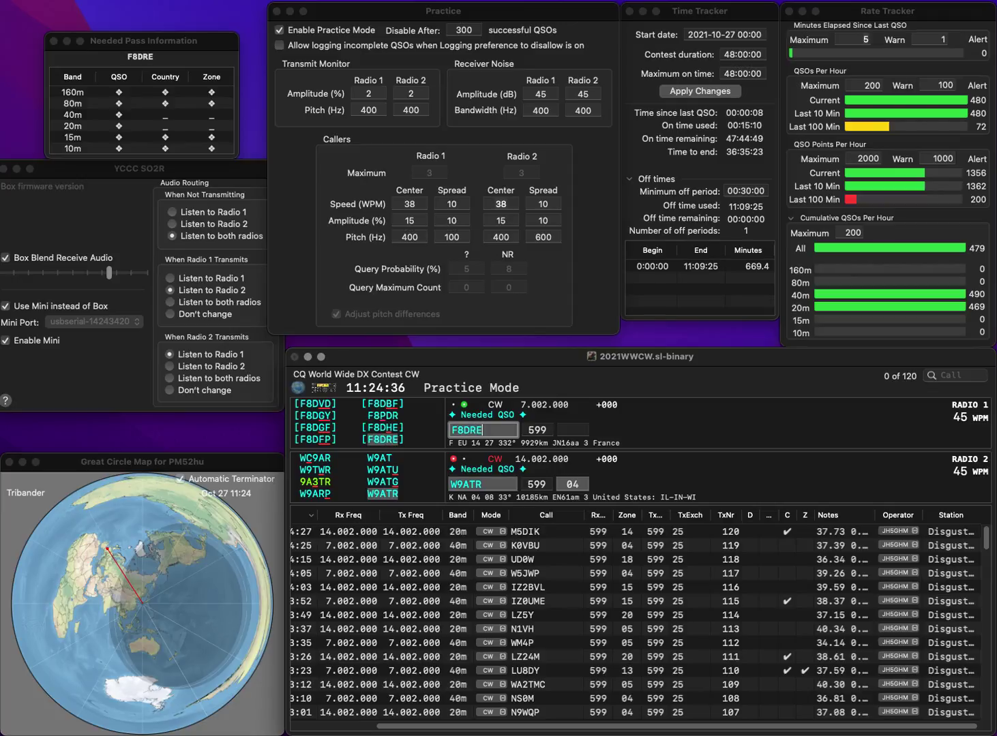
pyautogui.press('Return')
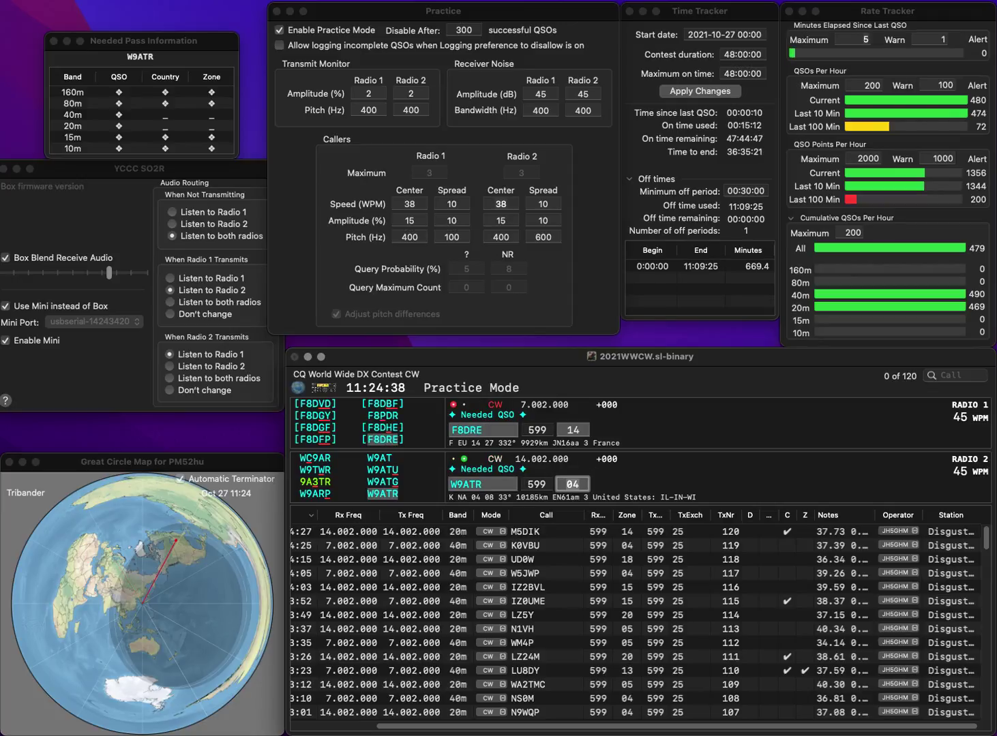
pyautogui.press('Return')
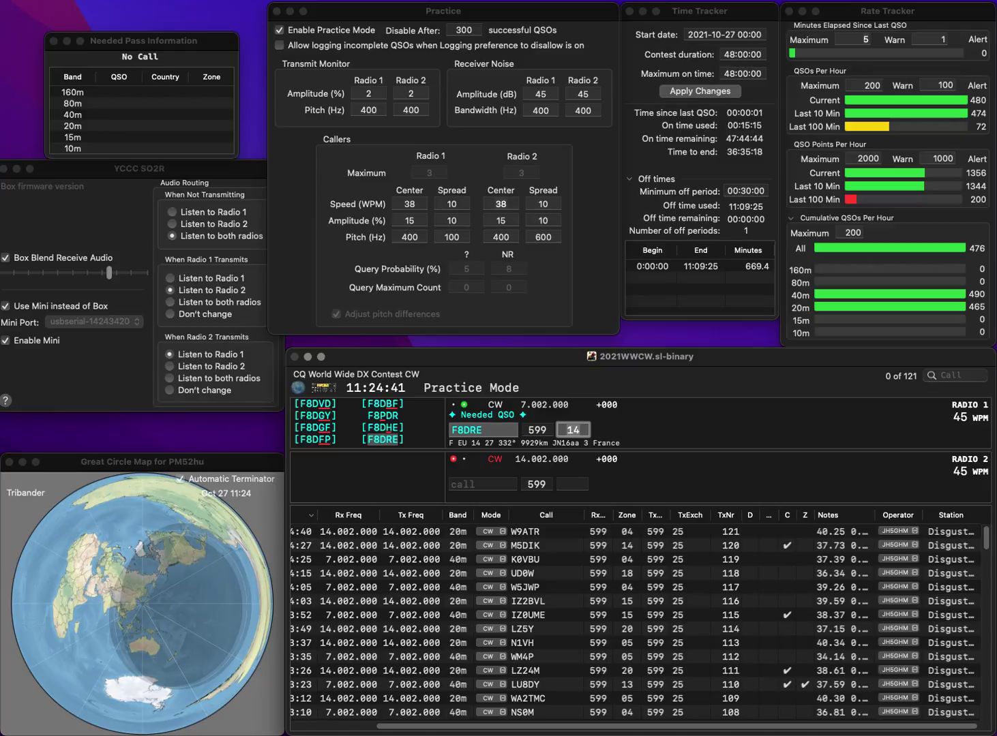
pyautogui.press('Return')
pyautogui.write('1')
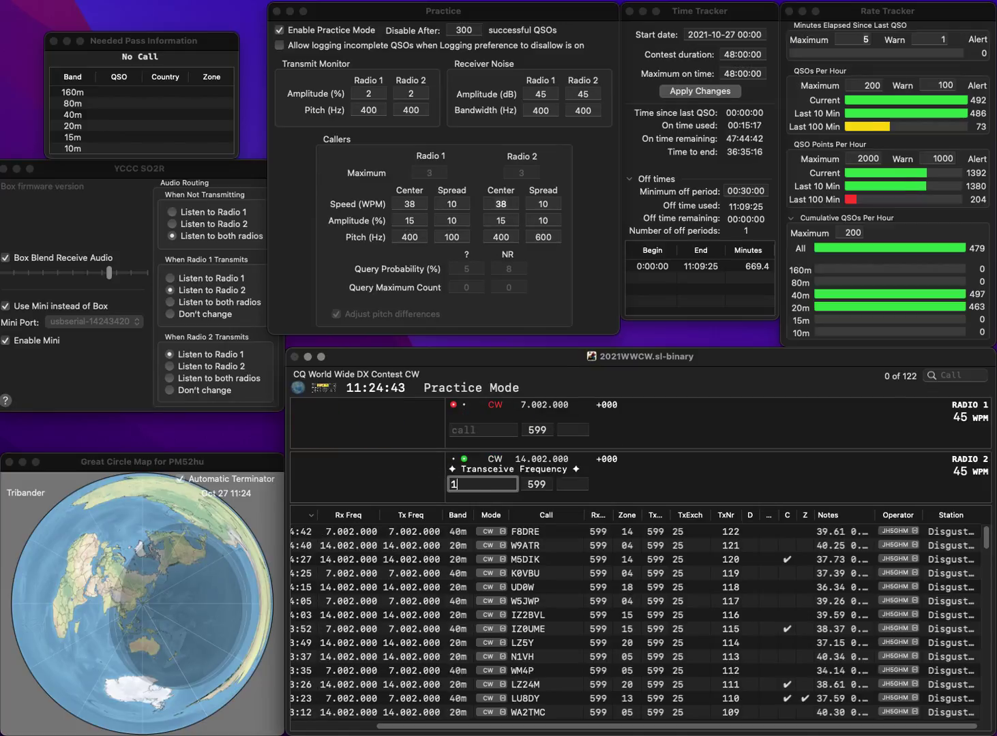
pyautogui.write('KGP')
pyautogui.press('Home')
pyautogui.write('JA')
pyautogui.press('Return')
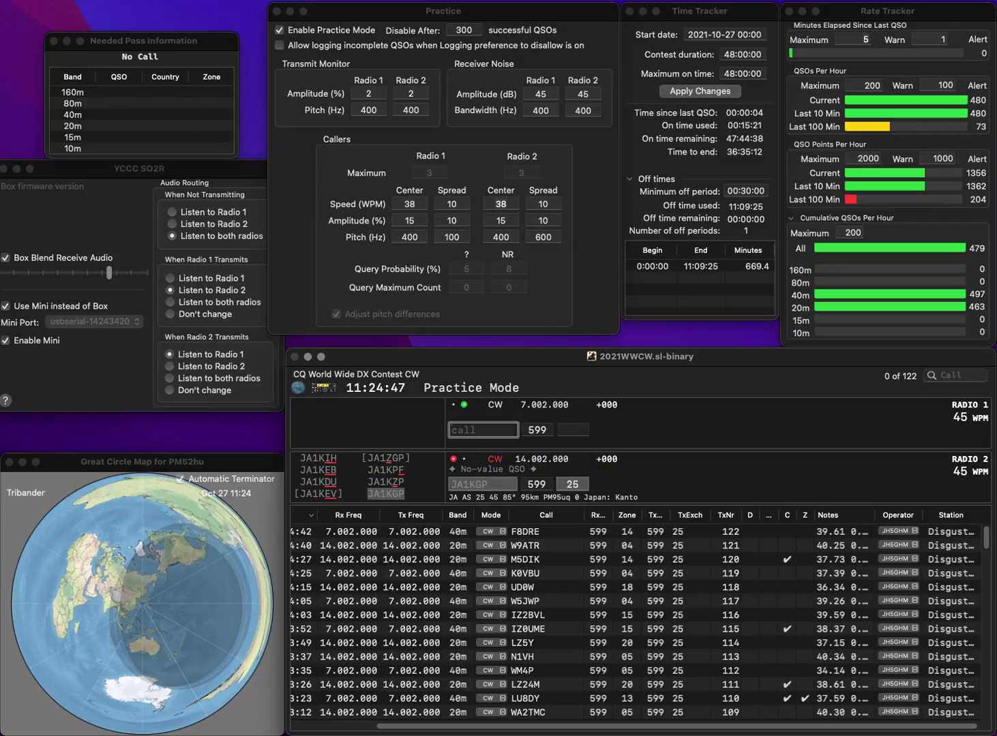
pyautogui.press('BackSpace')
pyautogui.write('AV')
pyautogui.press('Left')
pyautogui.press('Left')
pyautogui.write('R5')
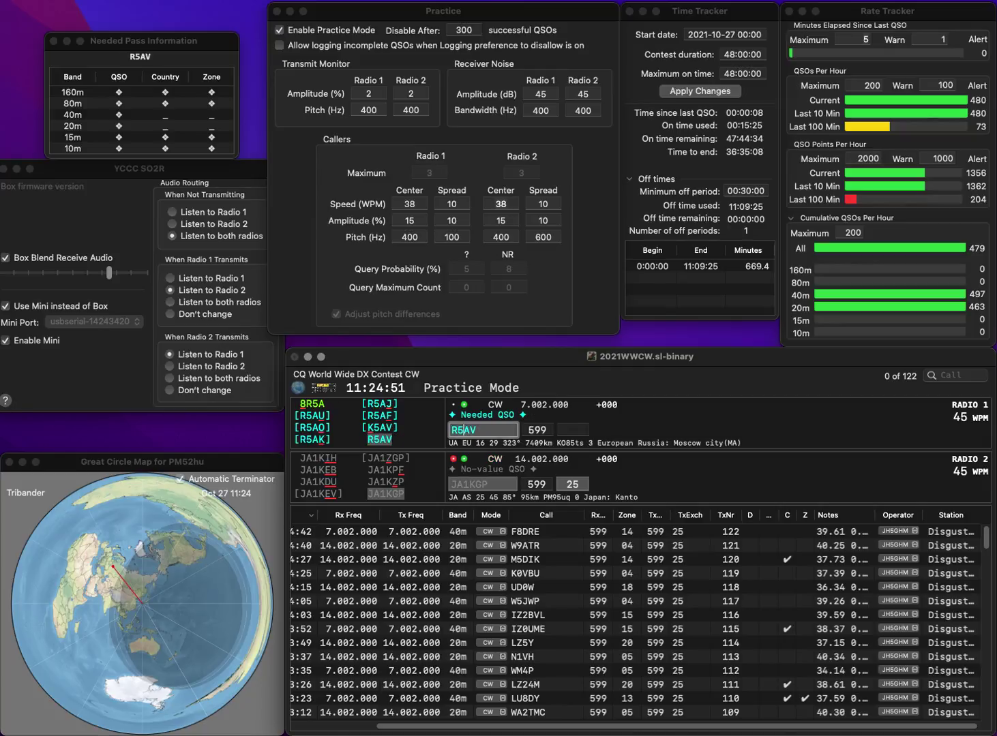
pyautogui.press('Return')
pyautogui.press('Return')
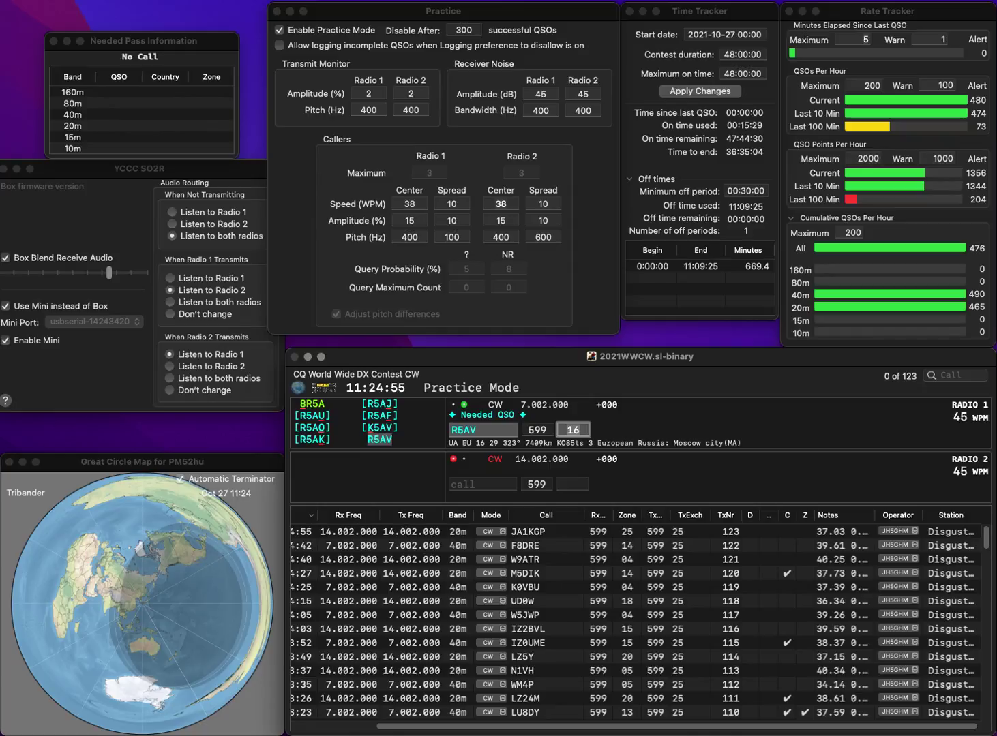
pyautogui.press('Return')
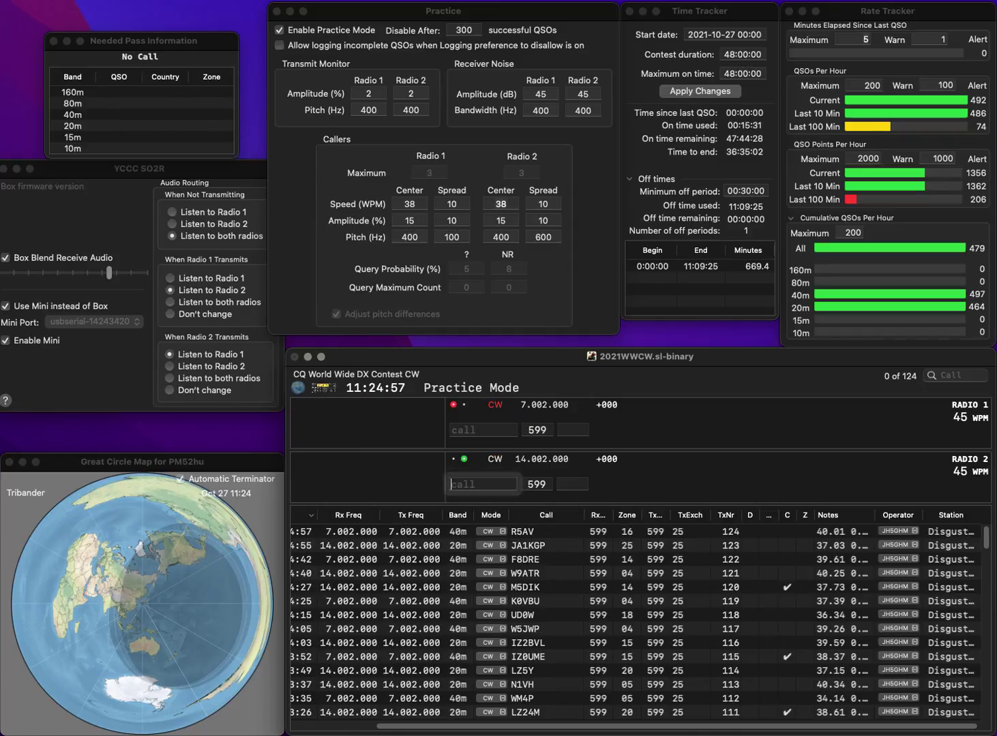
# - Answer UY2UZ on Radio 2, query the partial call LUC on Radio 1, and log the UY2UZ contact
pyautogui.write('UY2UZ')
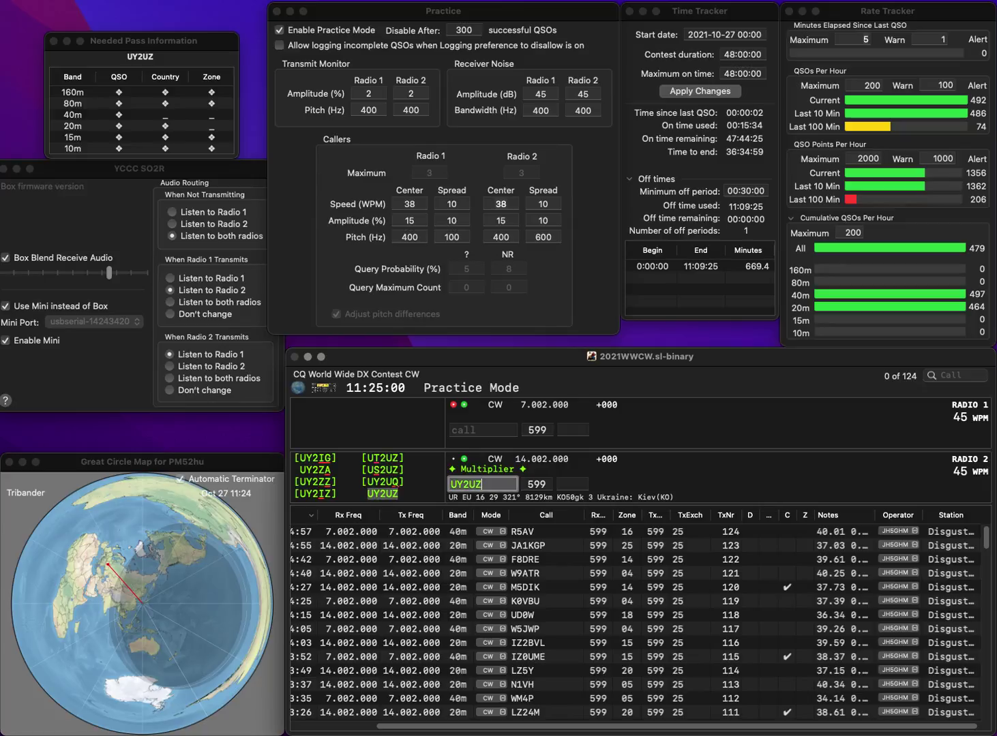
pyautogui.press('Return')
pyautogui.write('LUC')
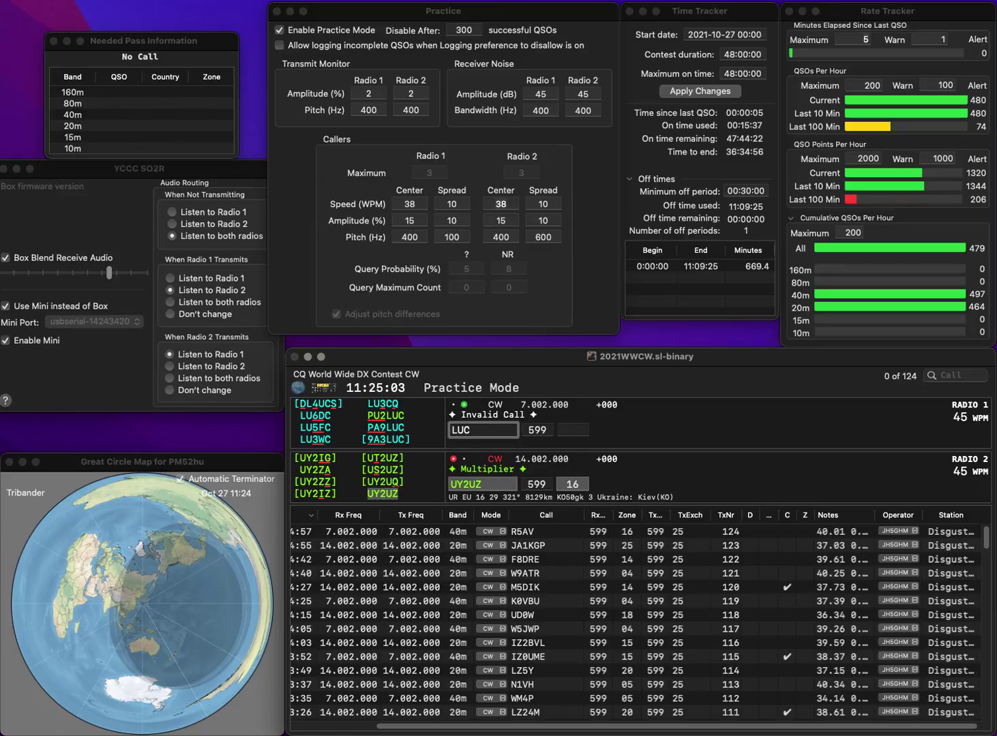
pyautogui.press('Return')
pyautogui.press('space')
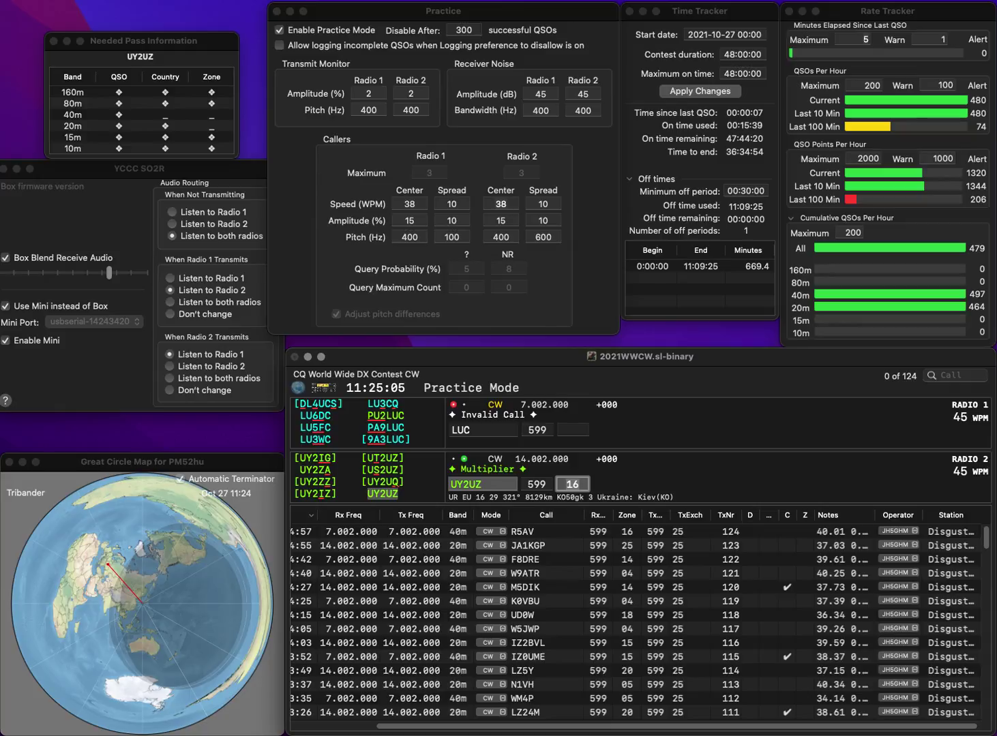
pyautogui.press('Return')
pyautogui.write('PU2')
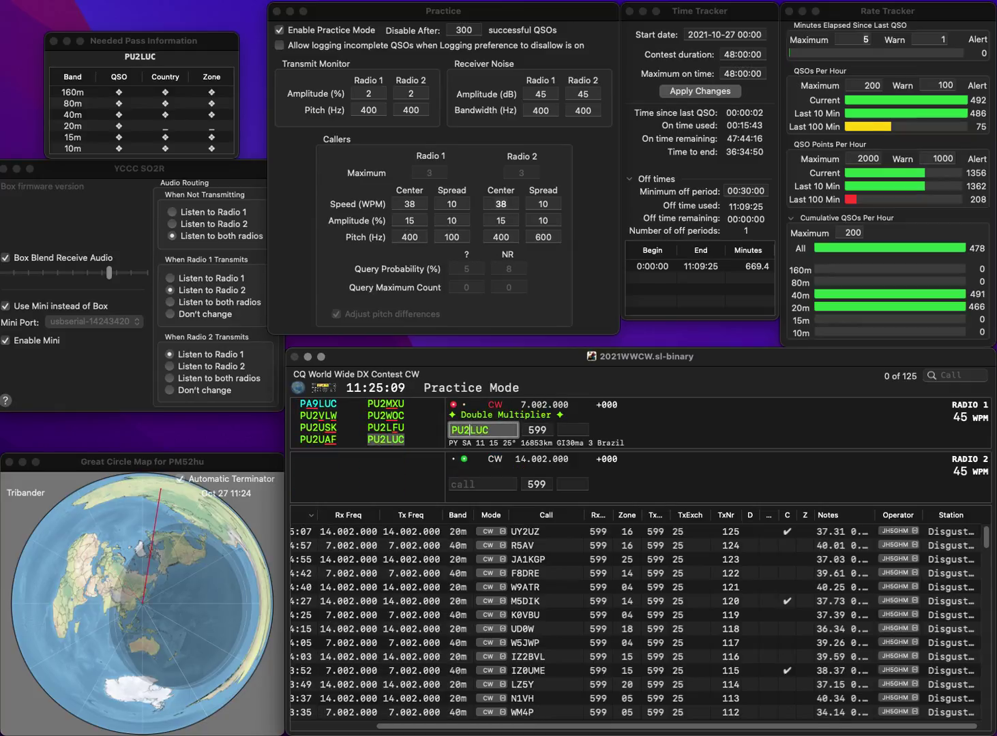
pyautogui.press('Return')
pyautogui.write('W8MSP')
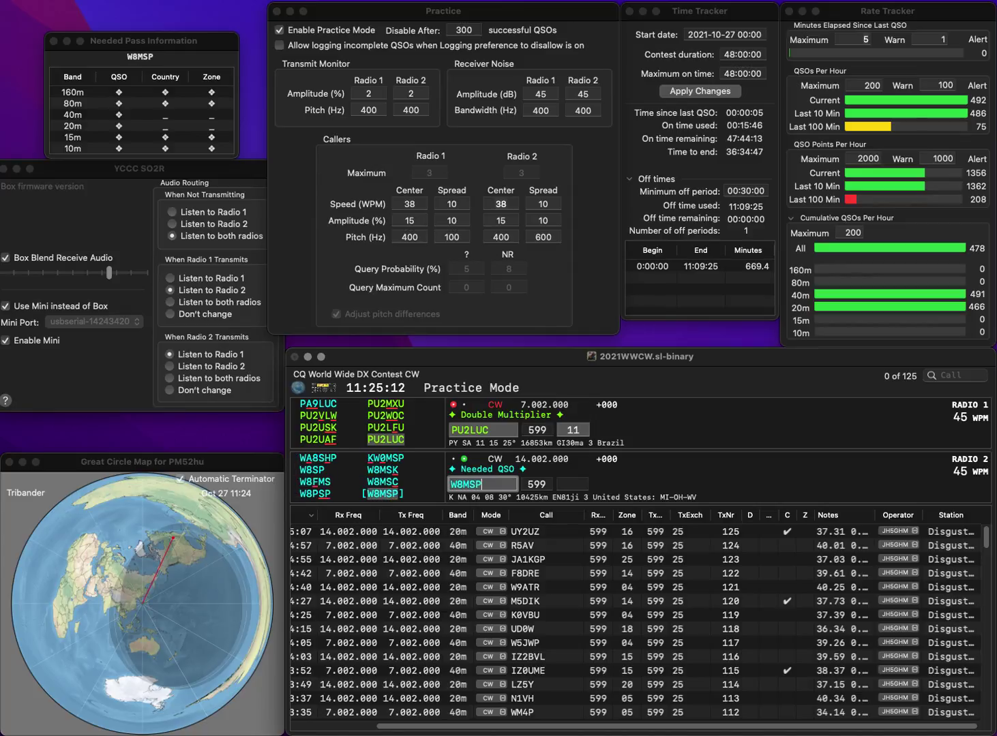
pyautogui.press('Return')
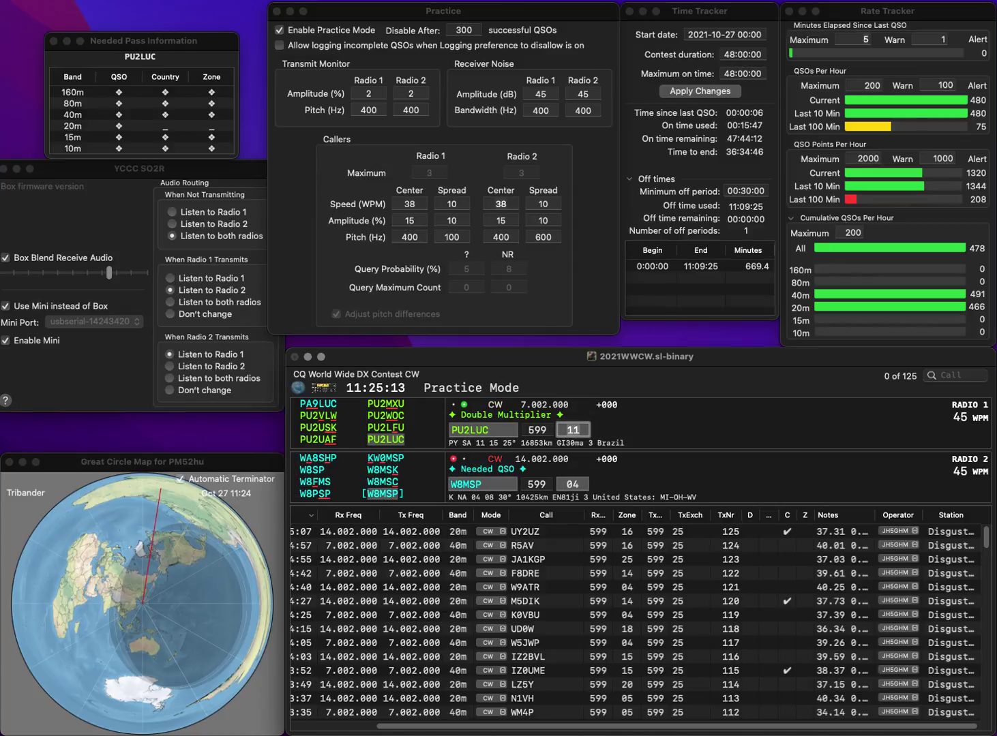
pyautogui.press('Return')
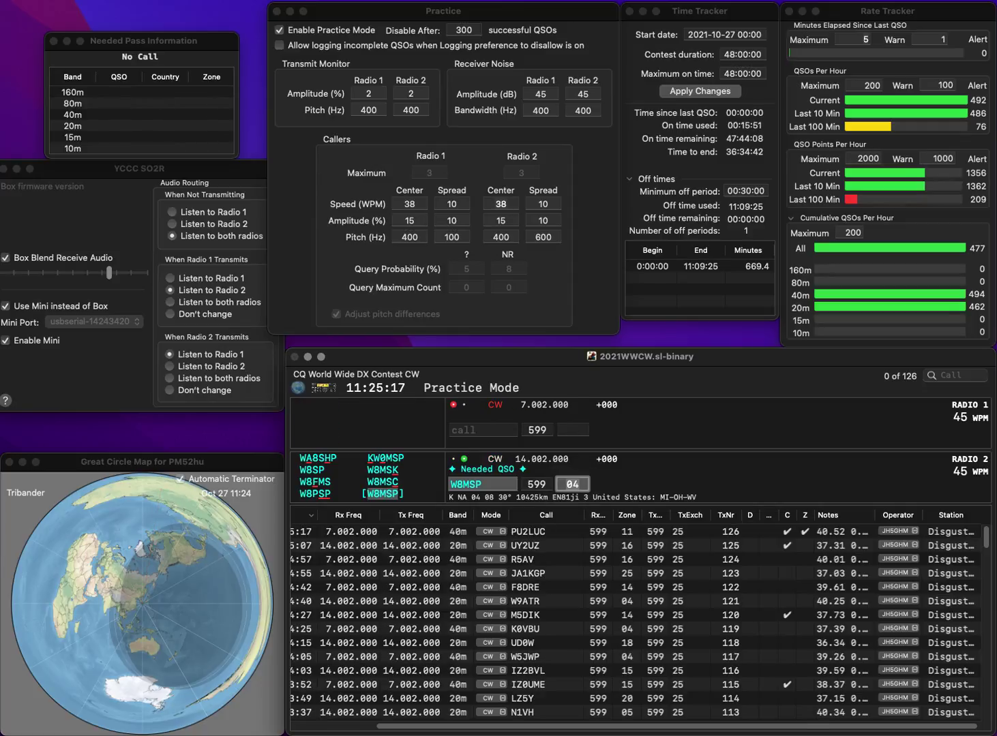
pyautogui.press('Return')
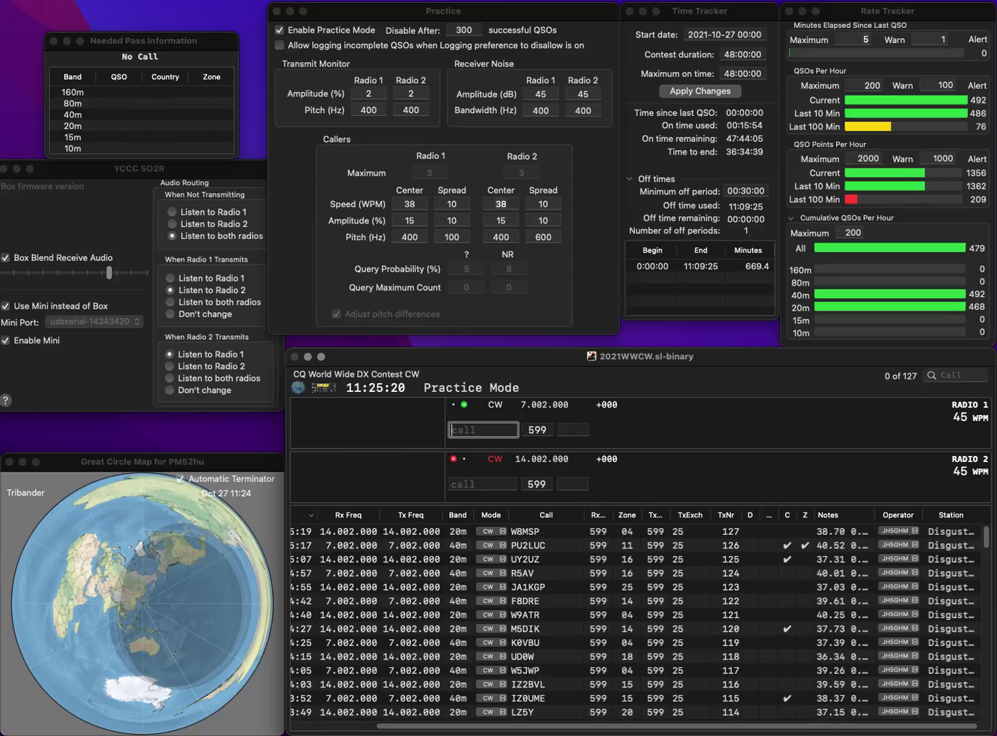
pyautogui.write('NY3DY')
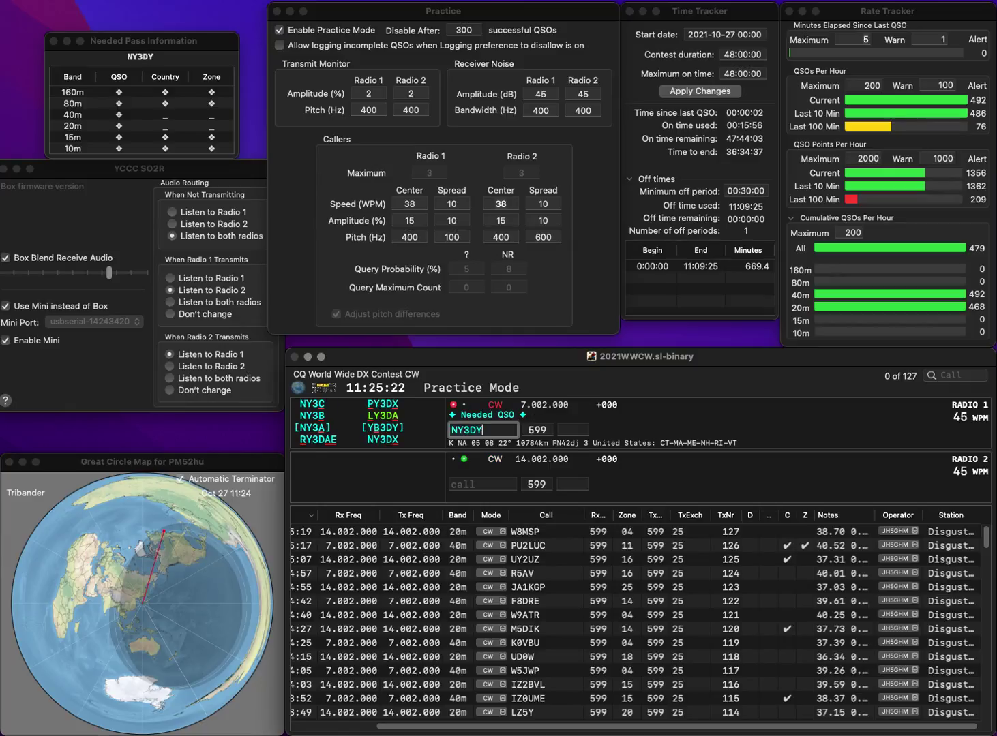
pyautogui.press('Return')
pyautogui.write('LA1')
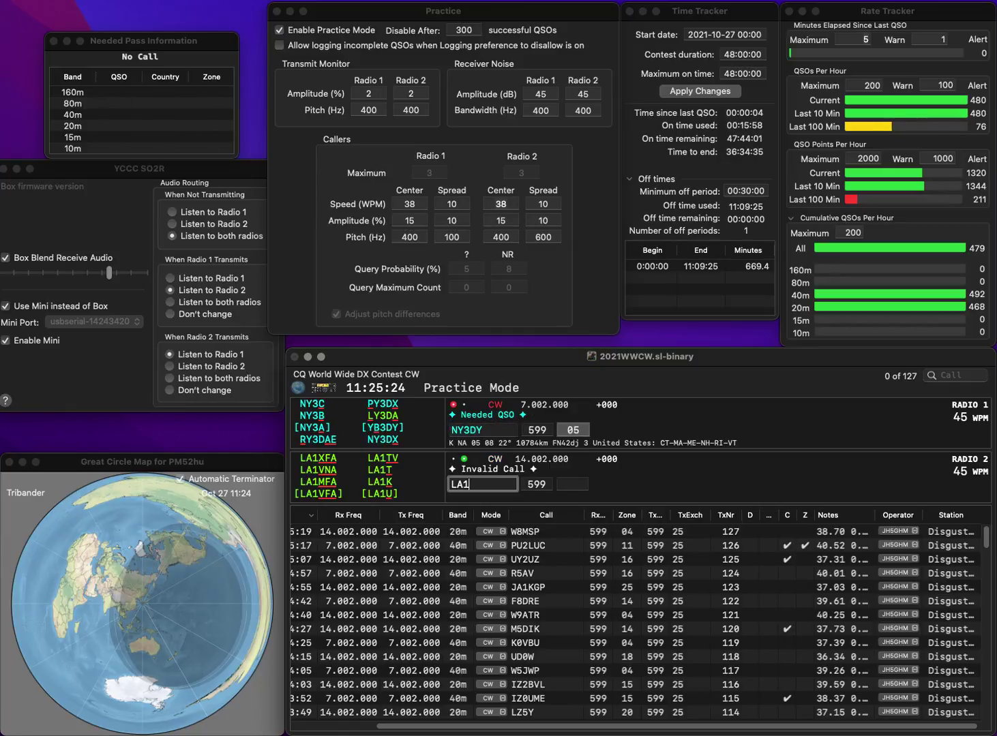
pyautogui.write('UNA')
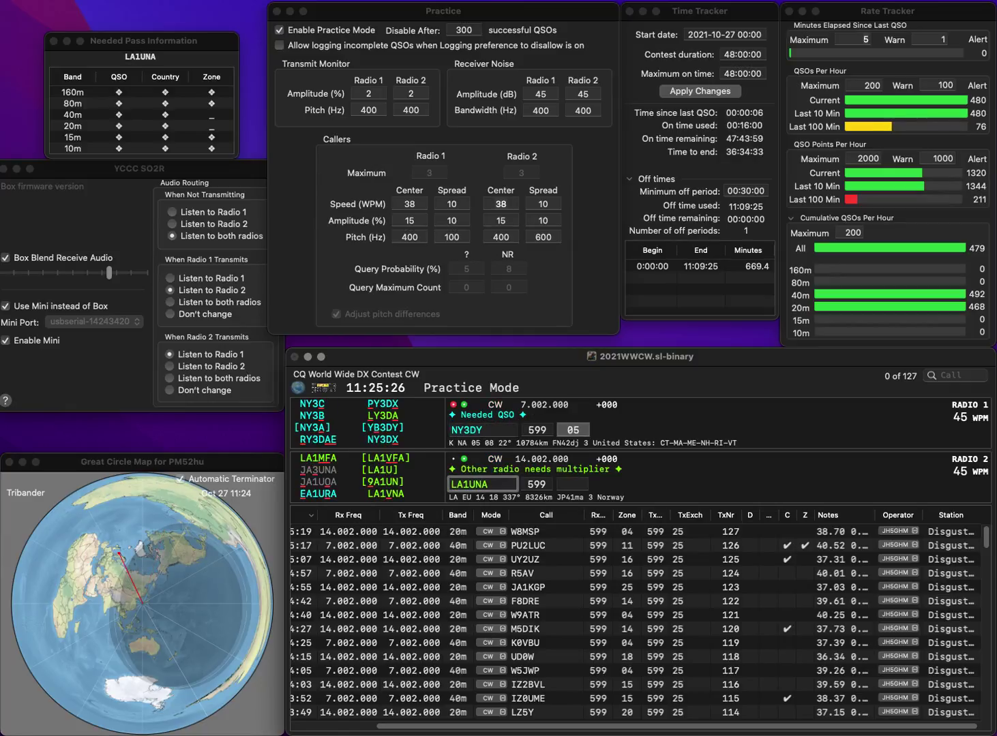
pyautogui.press('BackSpace')
pyautogui.write('V')
pyautogui.press('Return')
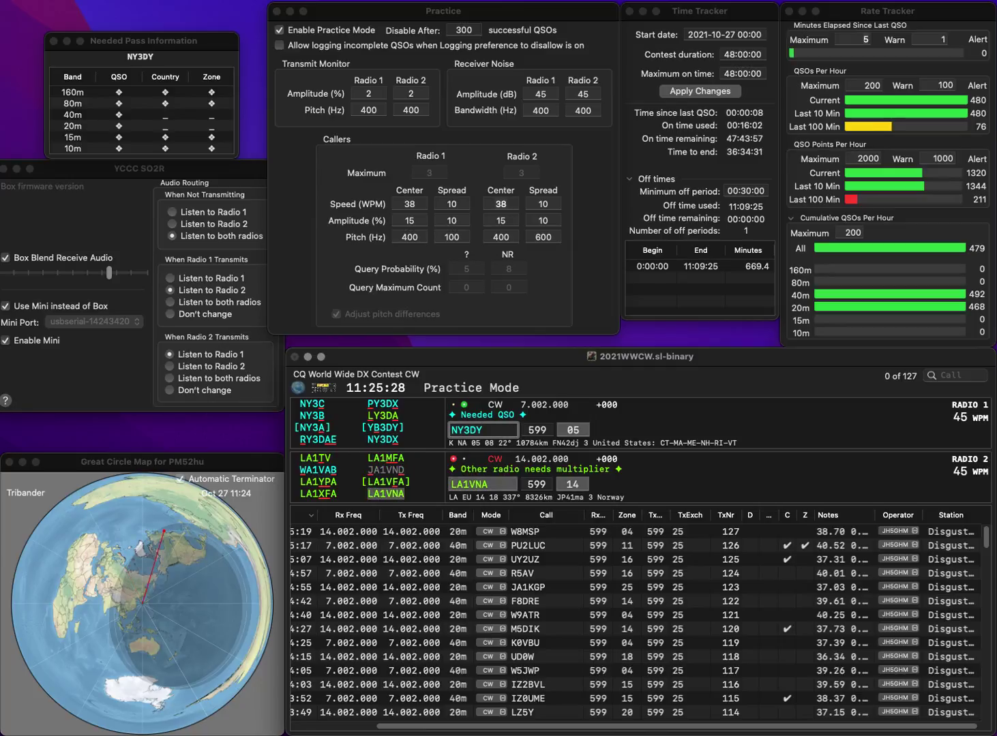
pyautogui.press('BackSpace')
pyautogui.write('B')
pyautogui.press('BackSpace')
pyautogui.write('X')
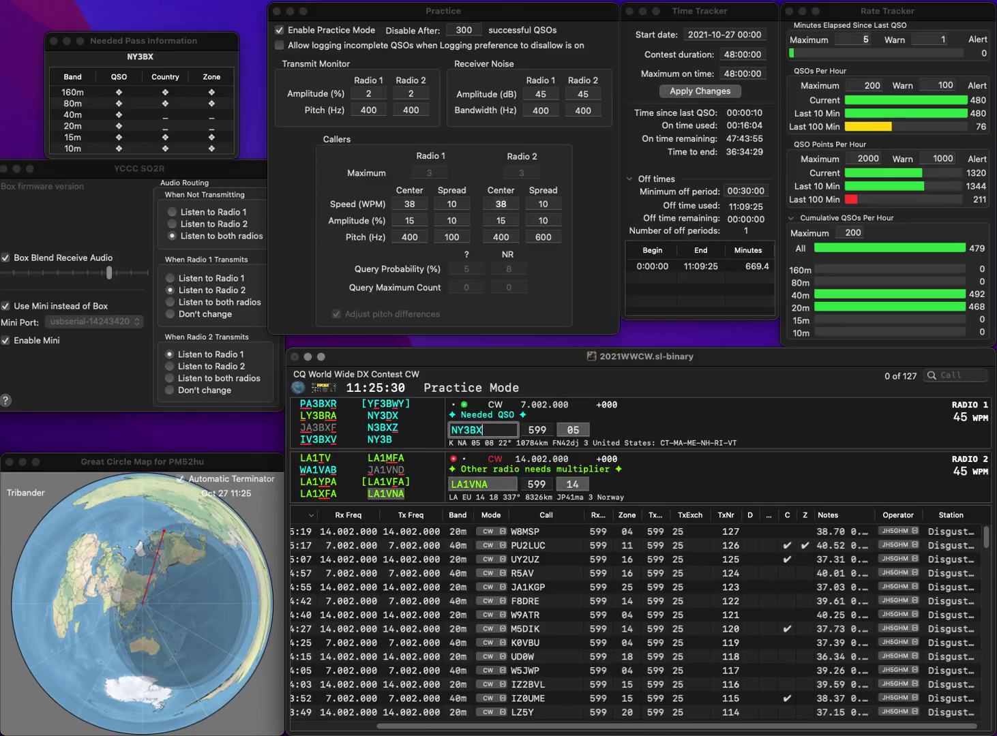
pyautogui.press('BackSpace')
pyautogui.press('BackSpace')
pyautogui.write('DX')
pyautogui.press('Return')
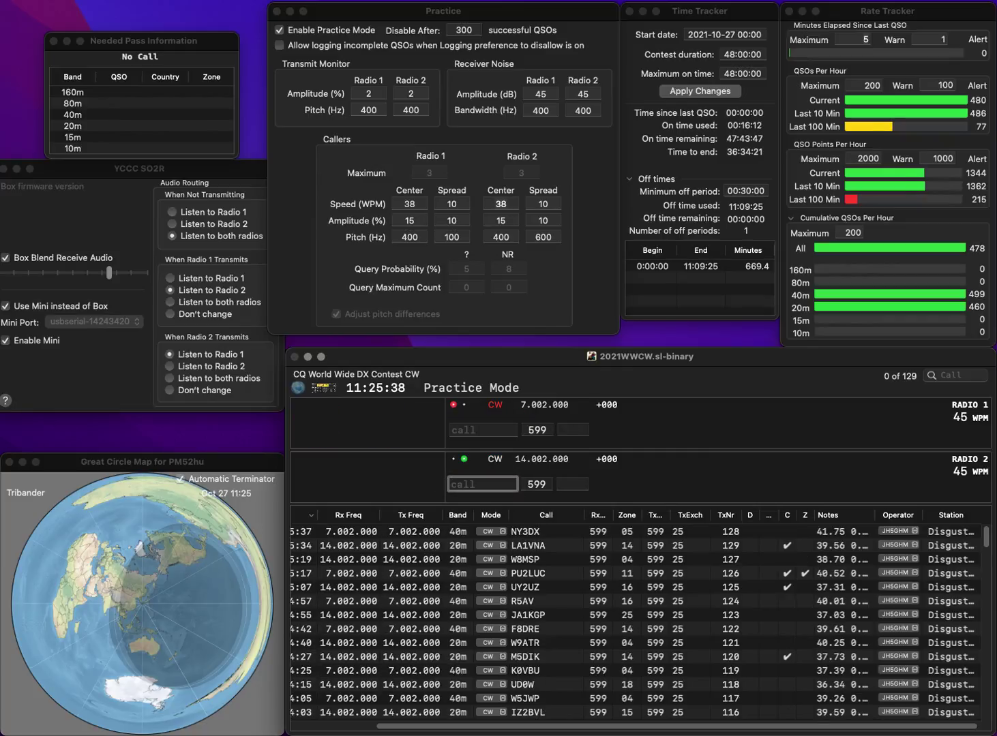
# - Send exchanges to KD2DDA on Radio 2 and G3YQD on Radio 1
pyautogui.write('D2DDA')
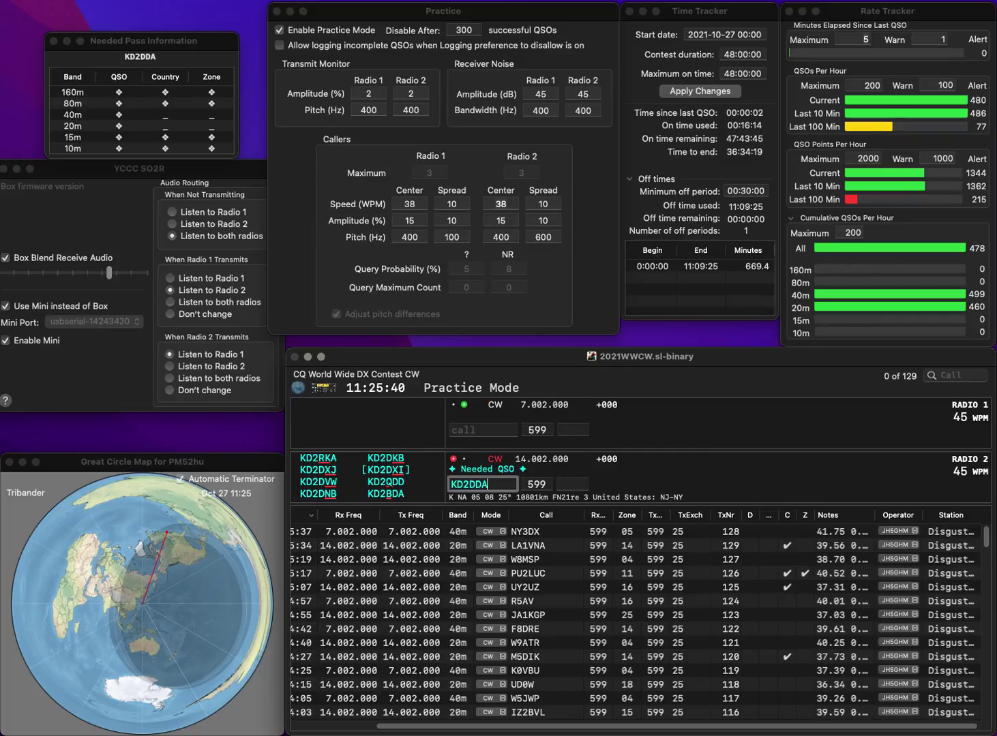
pyautogui.press('Return')
pyautogui.write('3YQD')
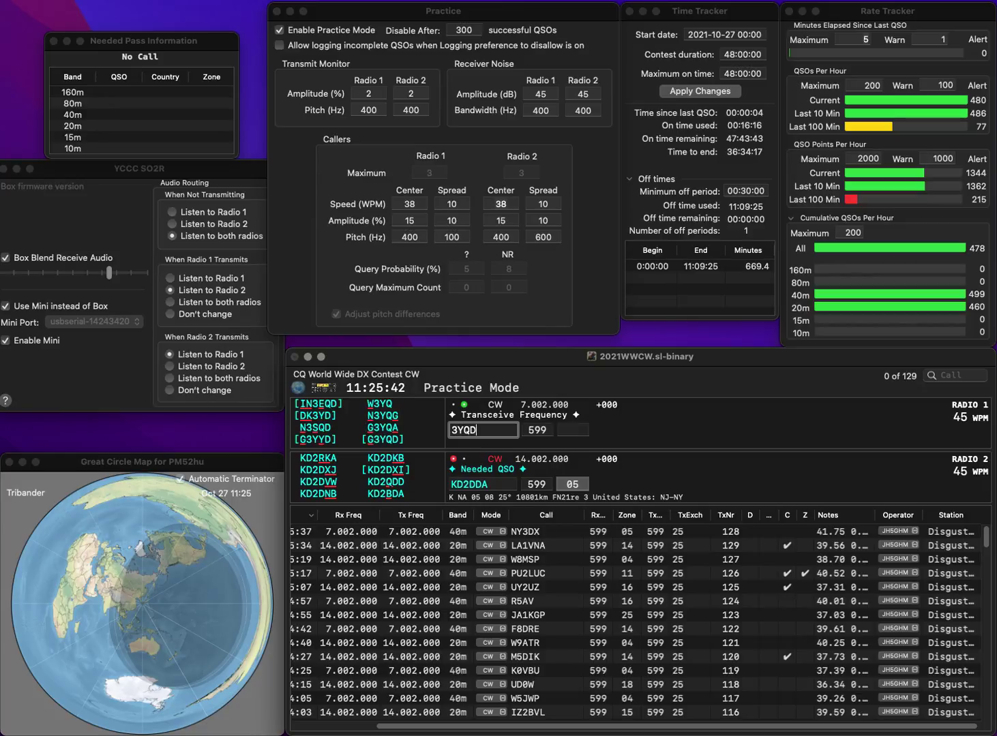
pyautogui.press('Home')
pyautogui.write('G')
pyautogui.press('Return')
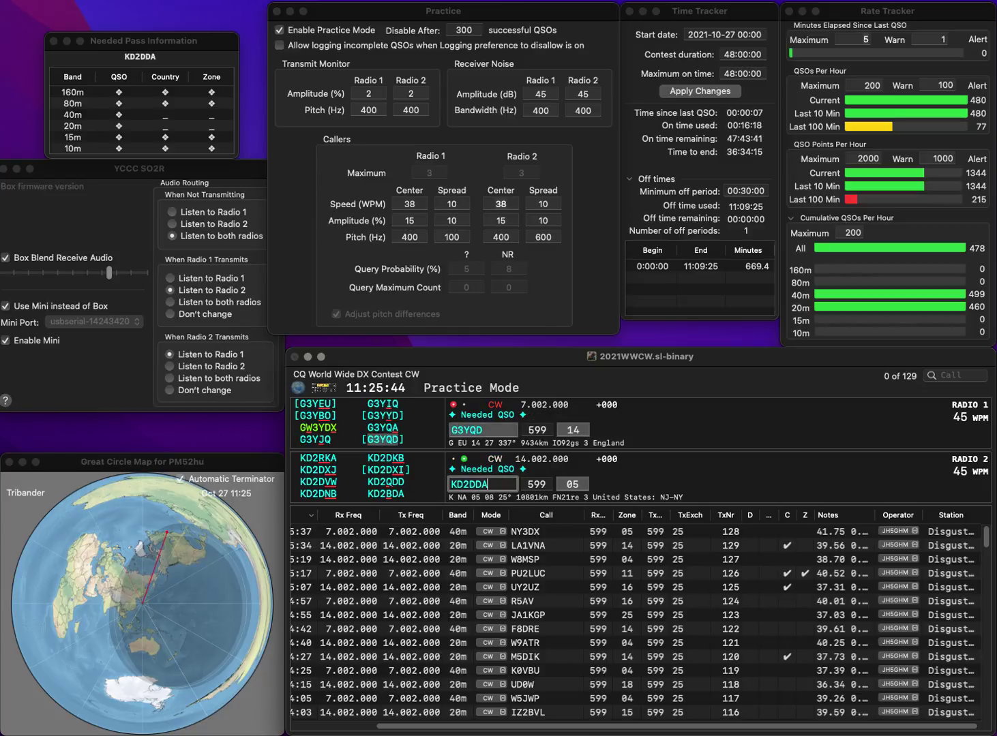
pyautogui.press('BackSpace')
pyautogui.write('B')
pyautogui.press('Return')
pyautogui.press('space')
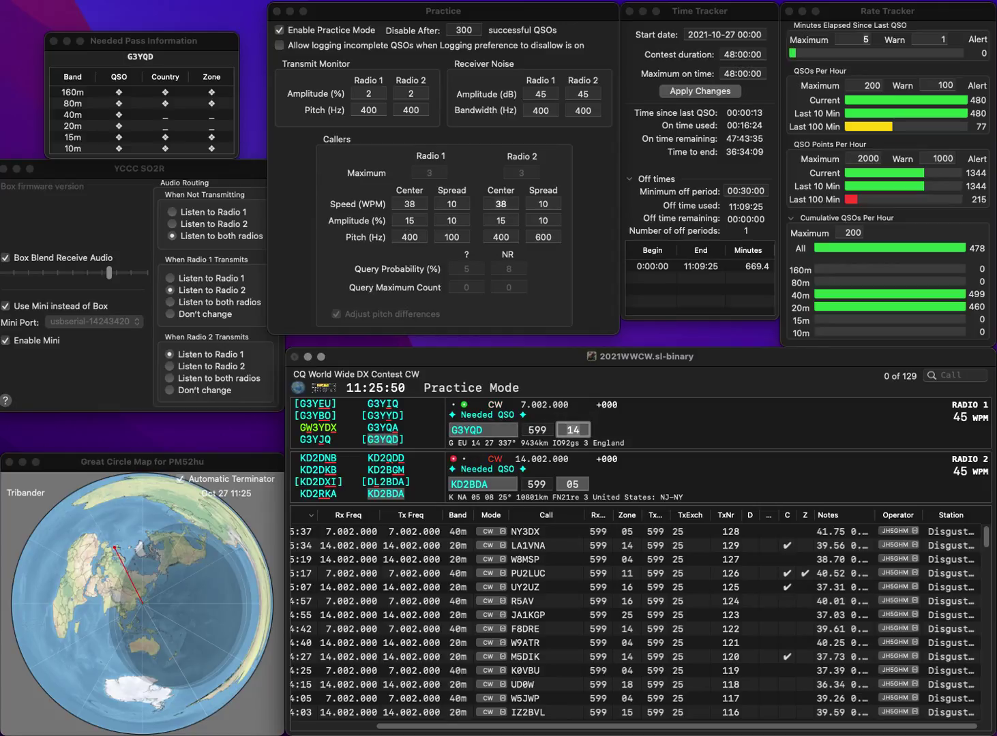
pyautogui.press('Return')
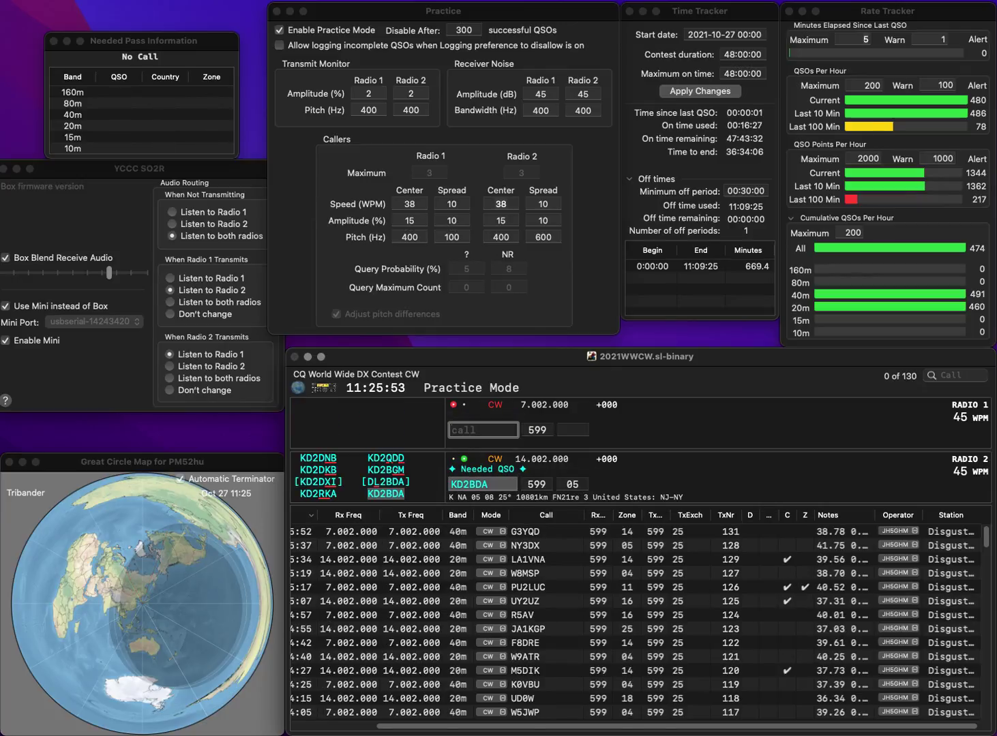
pyautogui.press('Return')
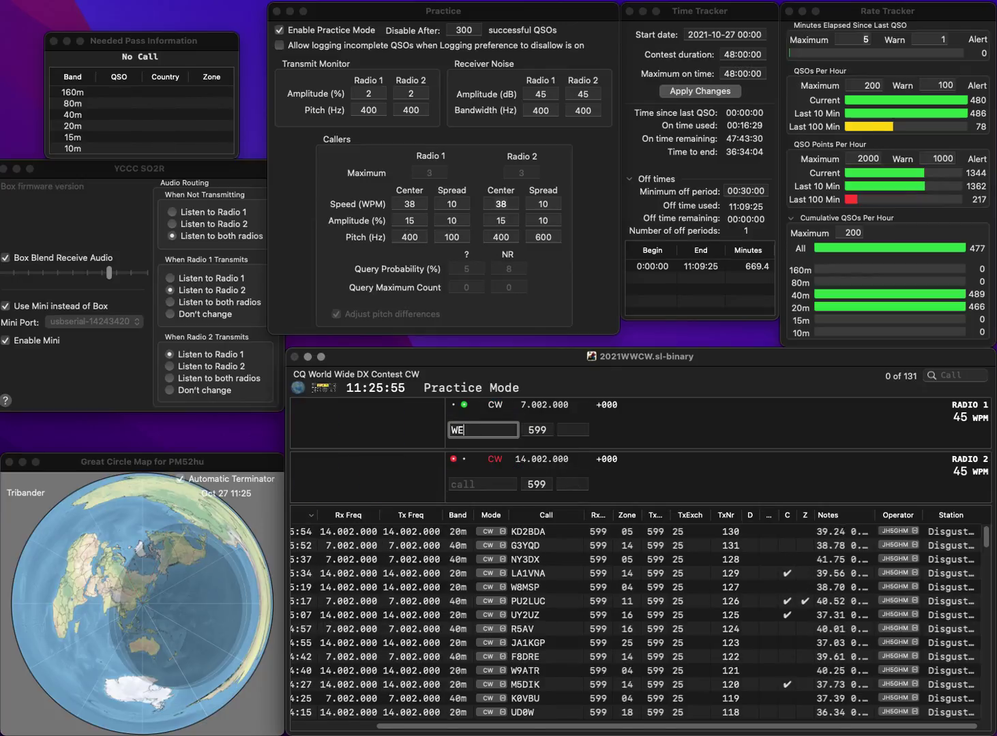
pyautogui.write('6M')
pyautogui.press('Return')
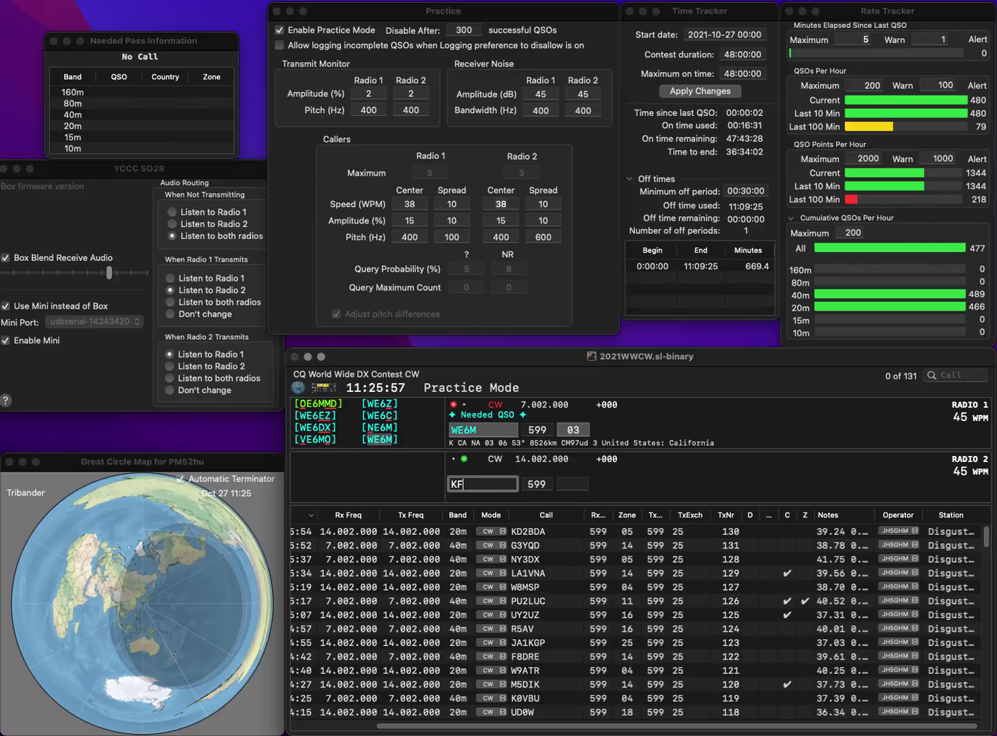
pyautogui.write('KFTM')
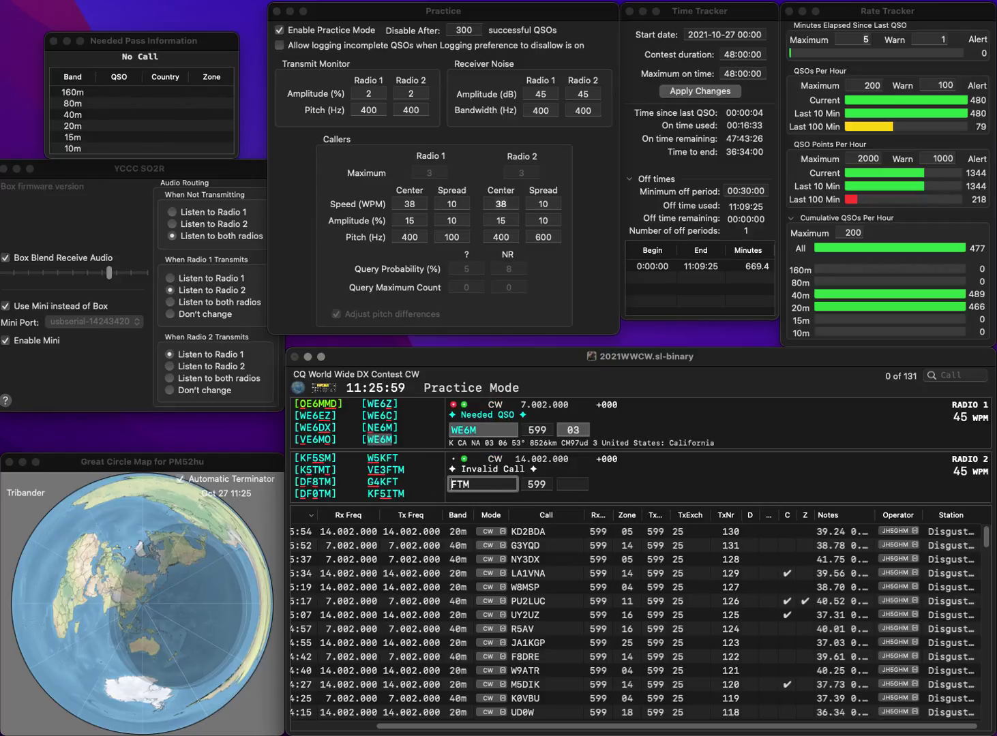
pyautogui.write('D')
pyautogui.press('Right')
pyautogui.write('7')
pyautogui.press('Return')
pyautogui.press('Return')
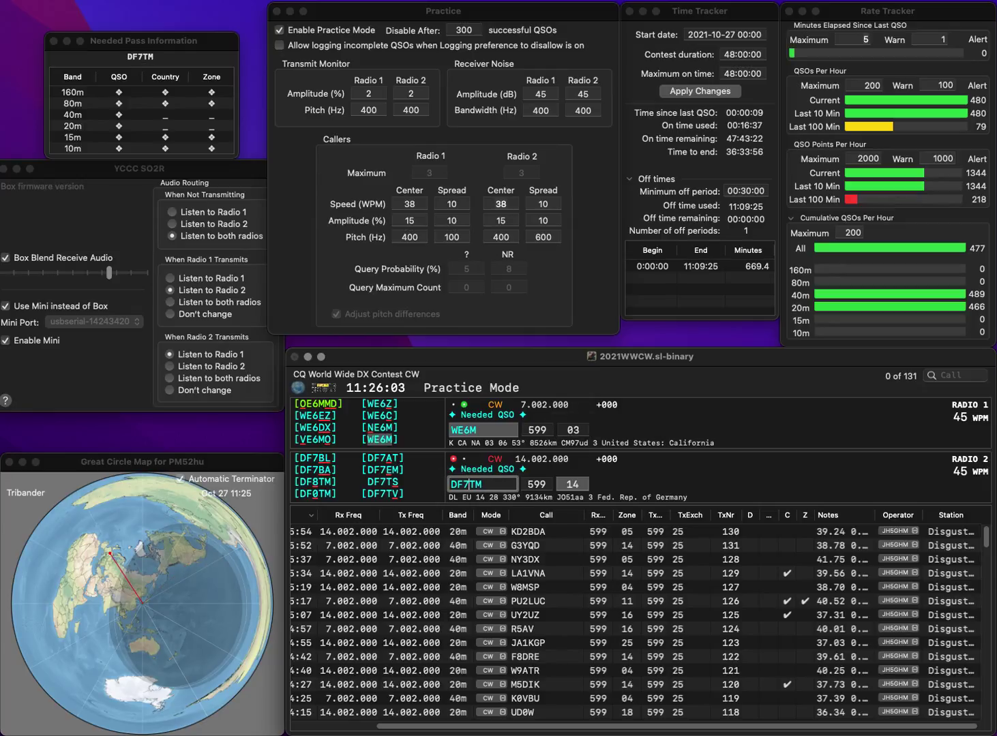
pyautogui.press('BackSpace')
pyautogui.write('8')
pyautogui.press('Return')
pyautogui.write('N')
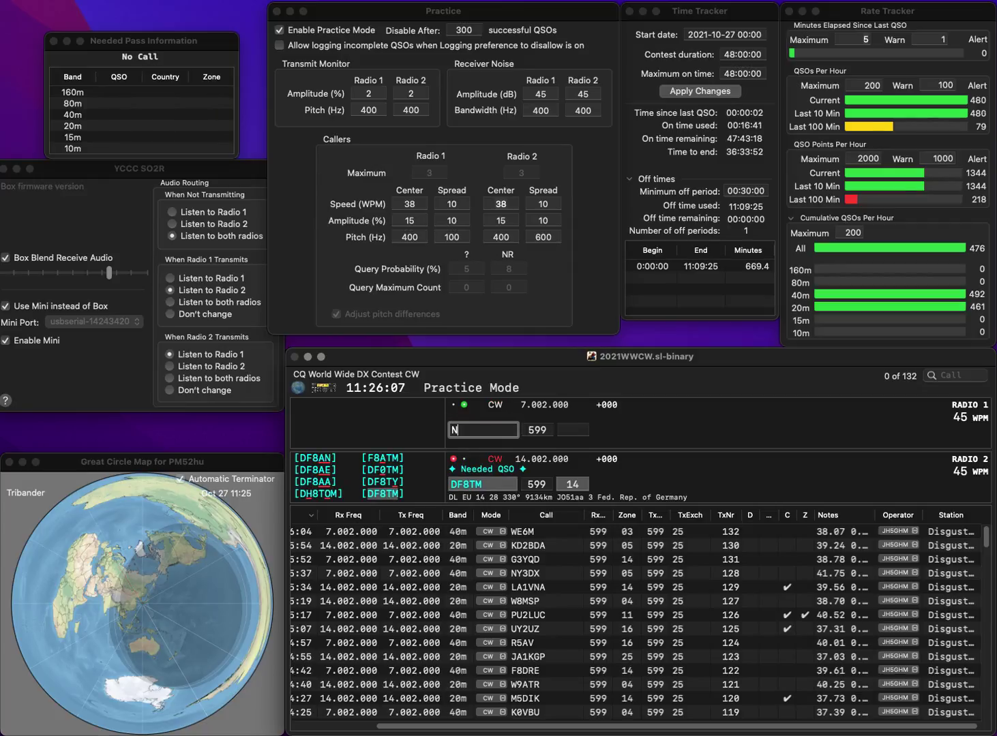
pyautogui.write('7JEH')
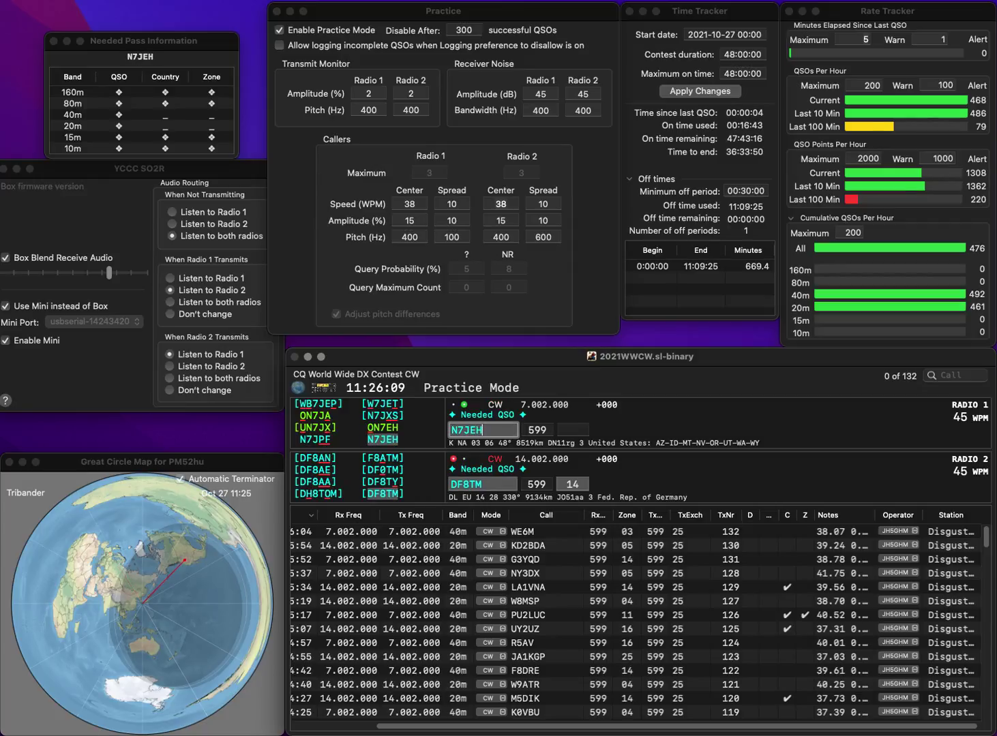
pyautogui.press('Return')
pyautogui.press('Return')
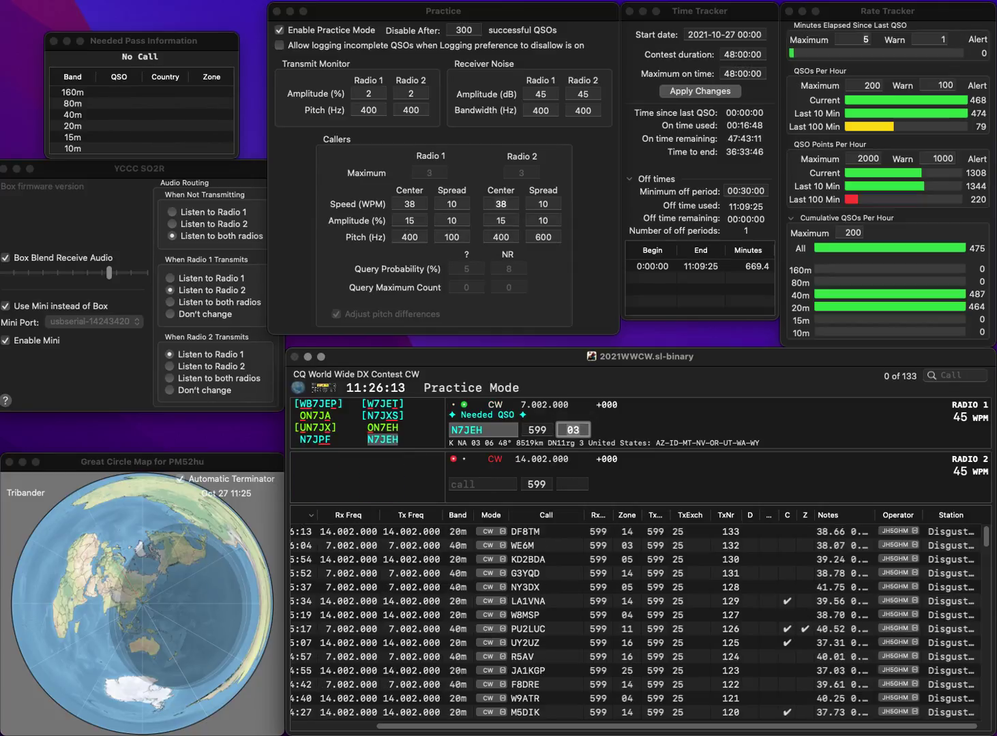
pyautogui.press('Return')
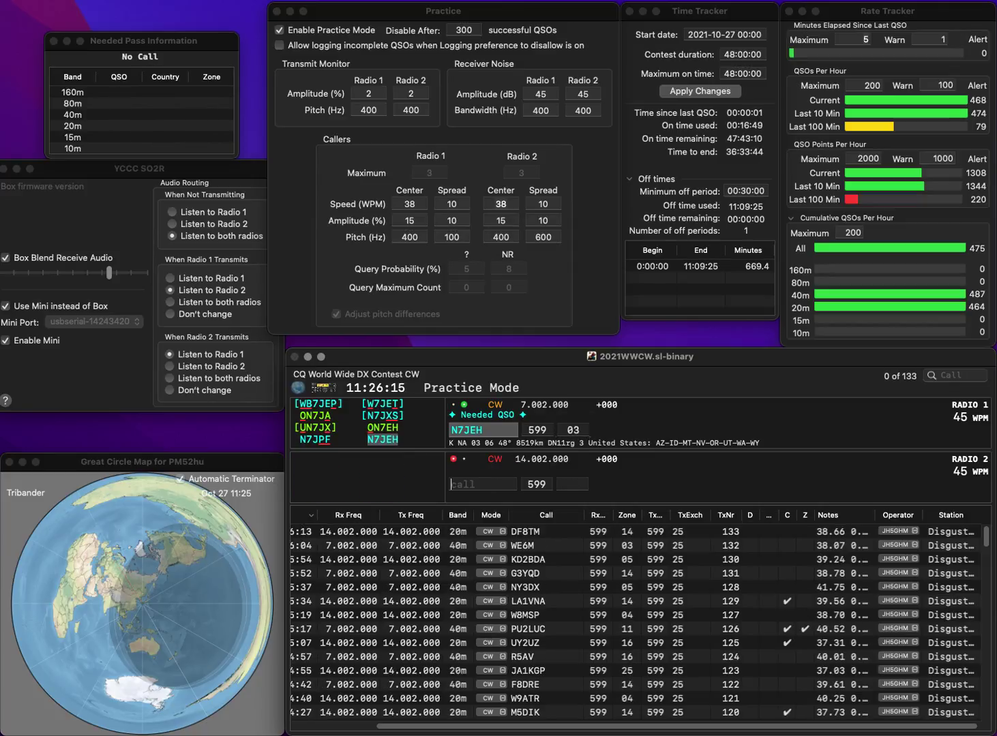
# - Work RO3D on Radio 2 and N1API on Radio 1, sending exchanges and logging both contacts
pyautogui.write('RO')
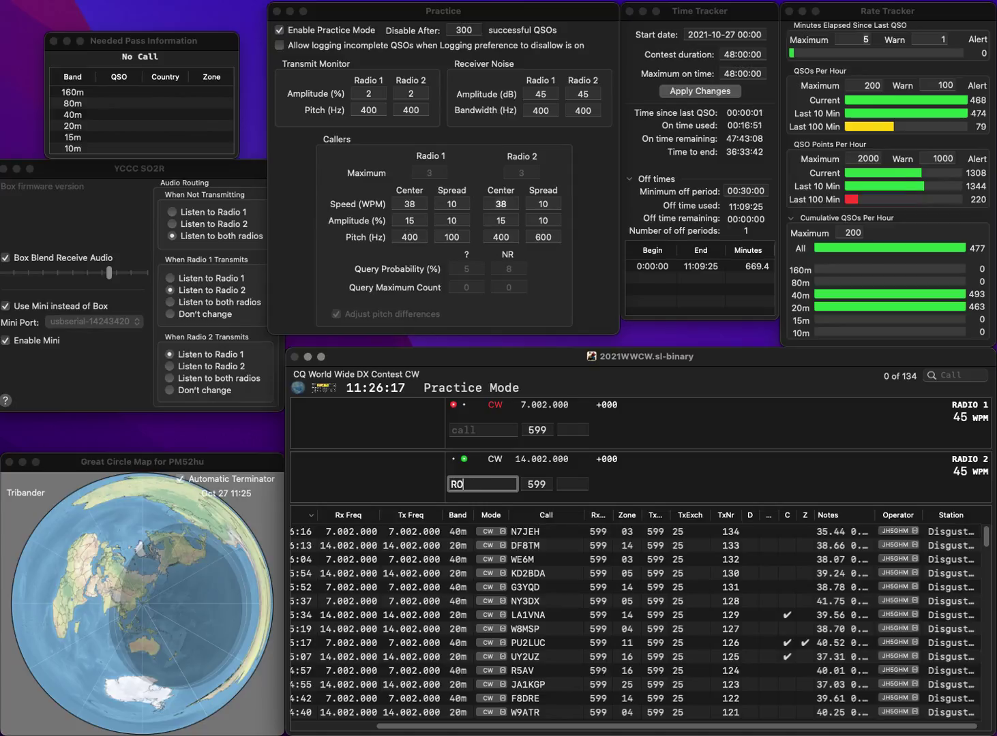
pyautogui.write('3D')
pyautogui.press('Return')
pyautogui.write('N1APO')
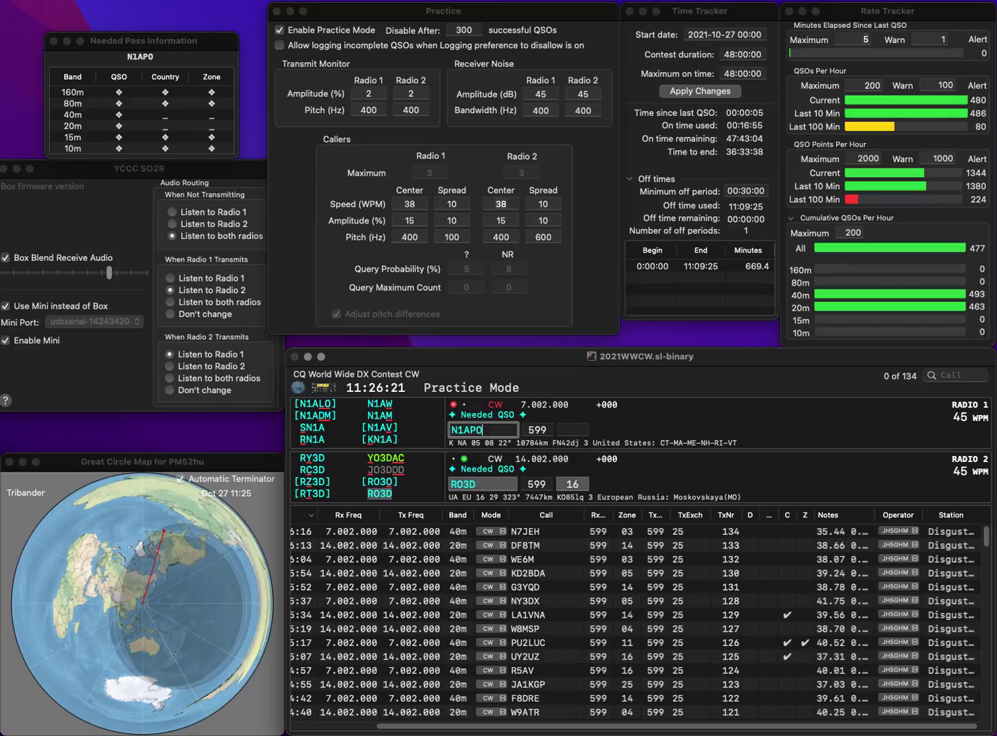
pyautogui.press('BackSpace')
pyautogui.write('I')
pyautogui.press('Return')
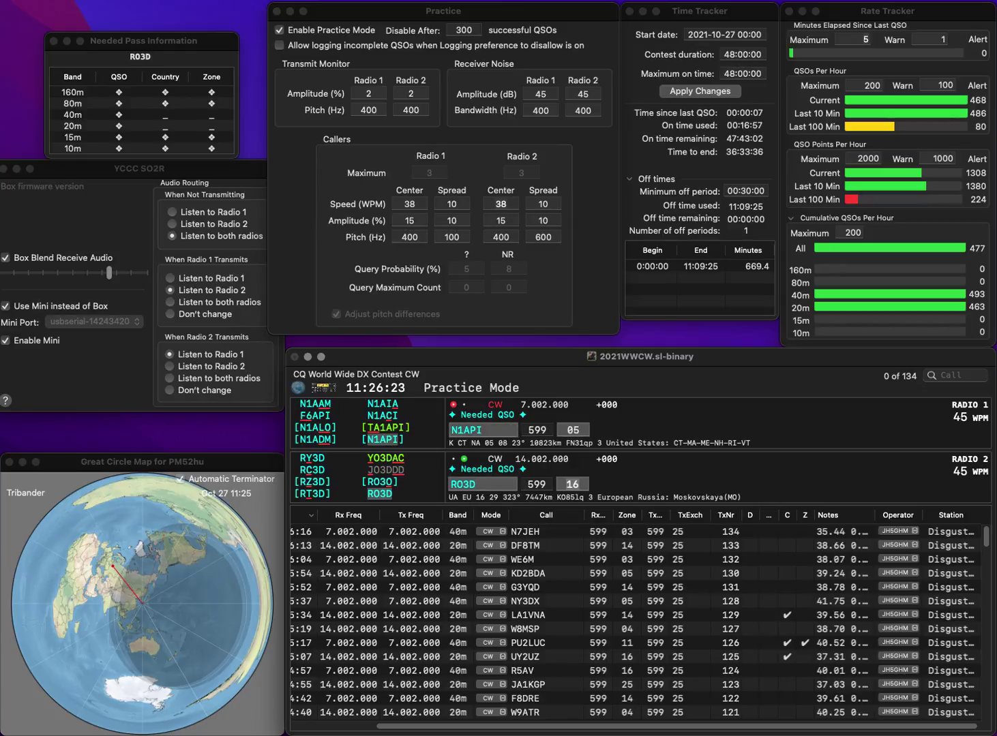
pyautogui.press('Return')
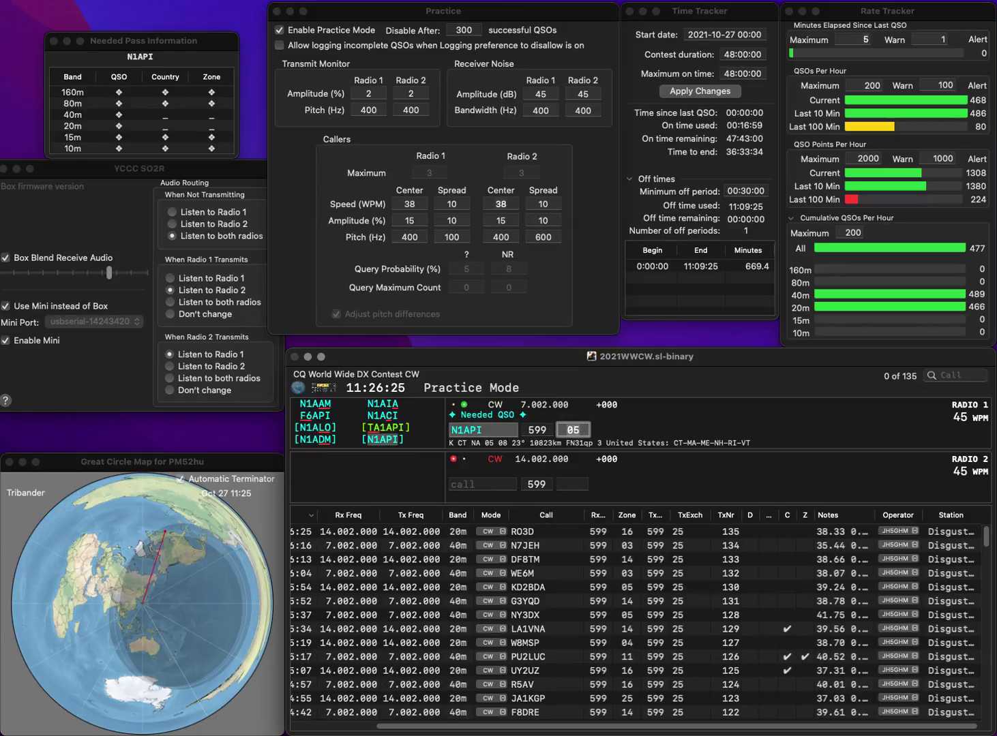
pyautogui.press('Return')
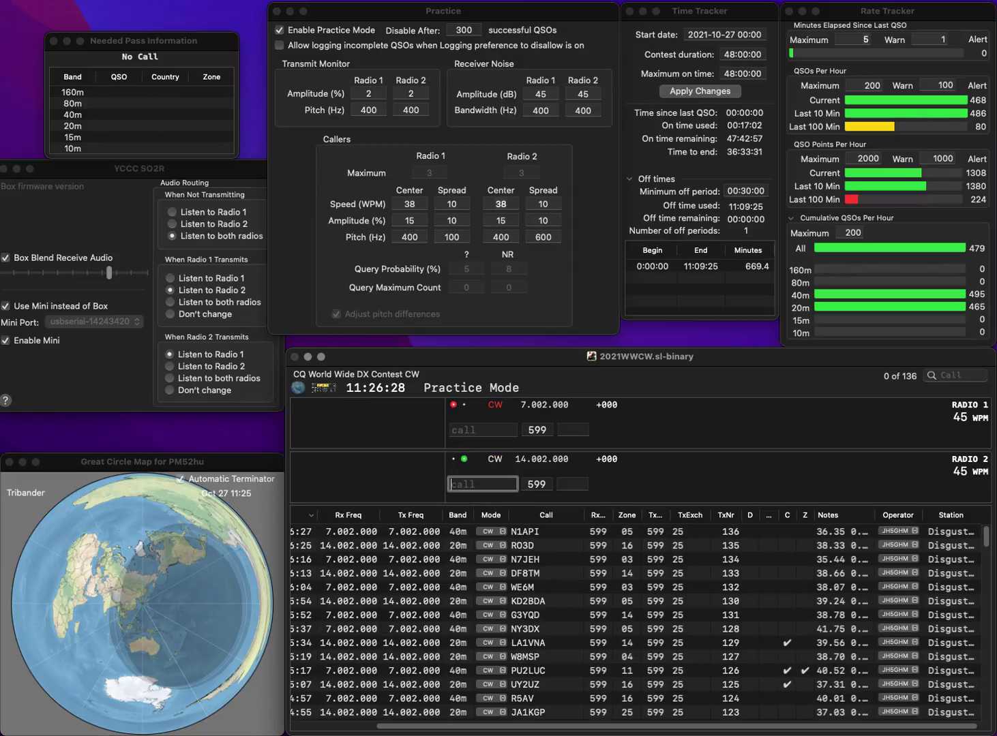
pyautogui.write('KW9E')
pyautogui.press('Return')
pyautogui.write('1KK')
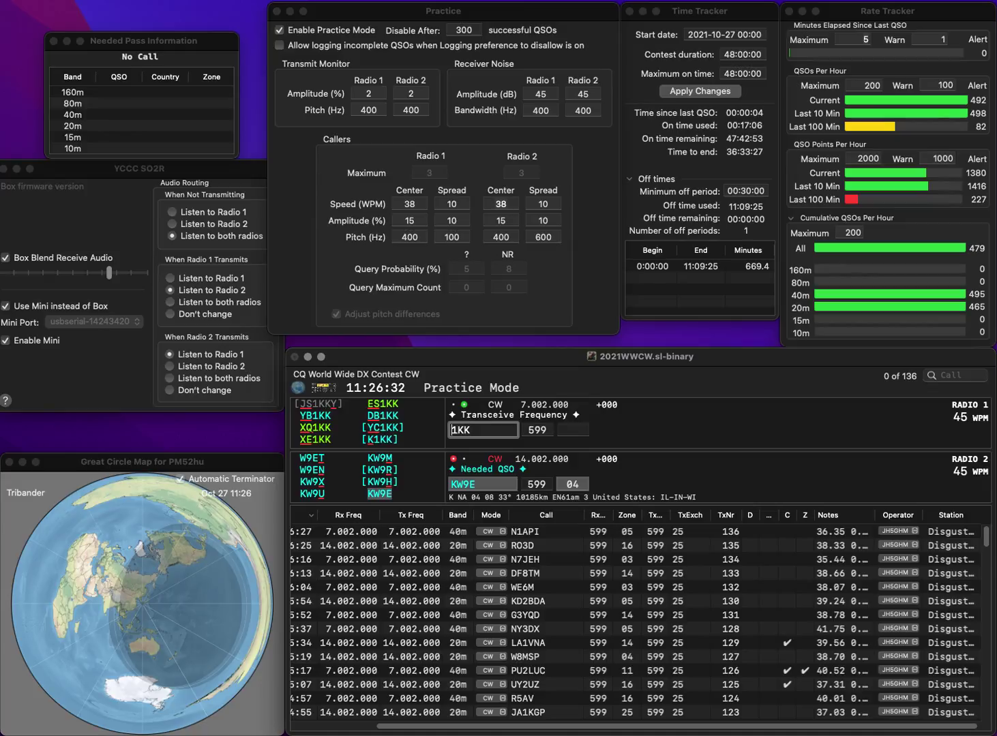
pyautogui.press('Home')
pyautogui.write('EA')
pyautogui.press('Delete')
pyautogui.write('2')
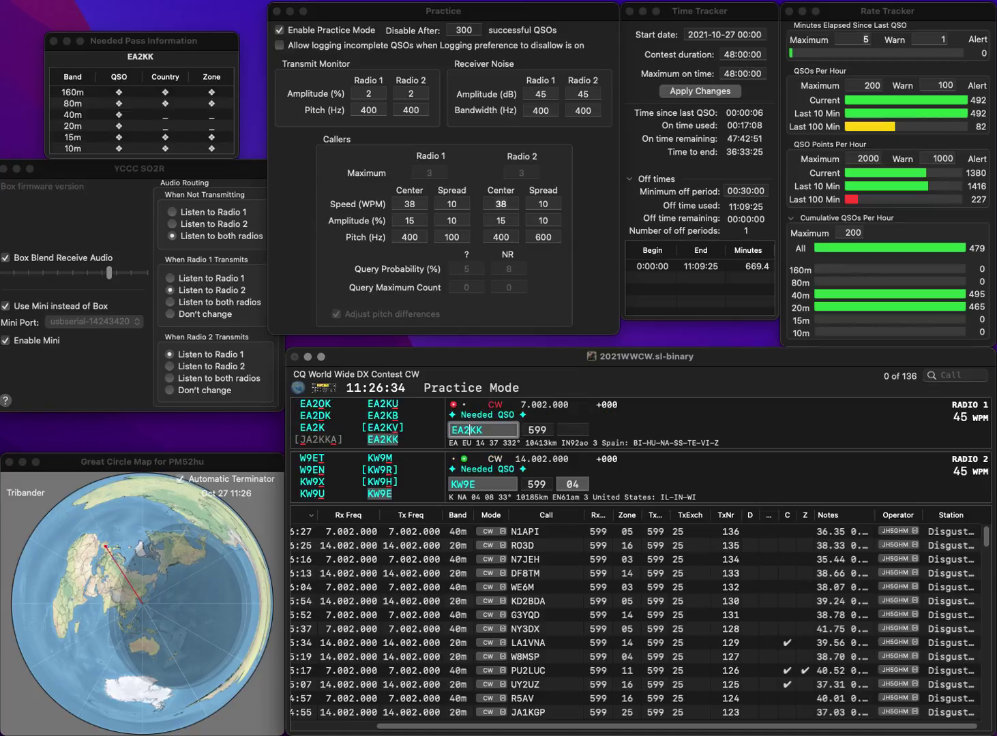
pyautogui.press('Tab')
pyautogui.press('Return')
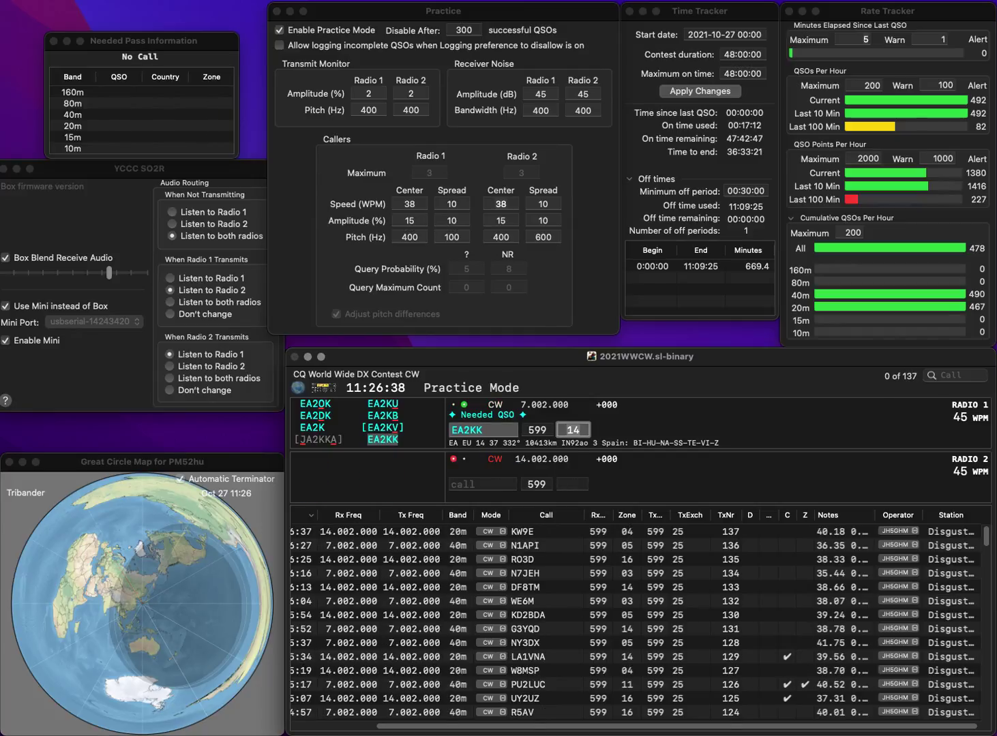
pyautogui.press('Return')
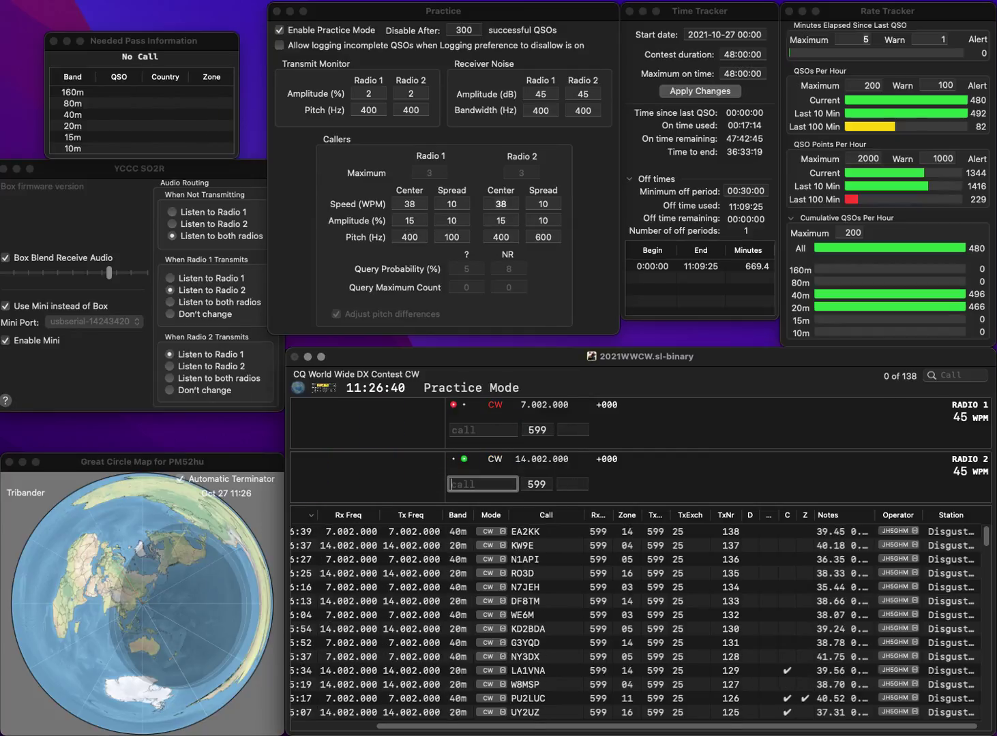
# - Send the exchange to AA9YP on Radio 2, enter the partial call UR on Radio 1, and log AA9YP
pyautogui.write('AA9YP')
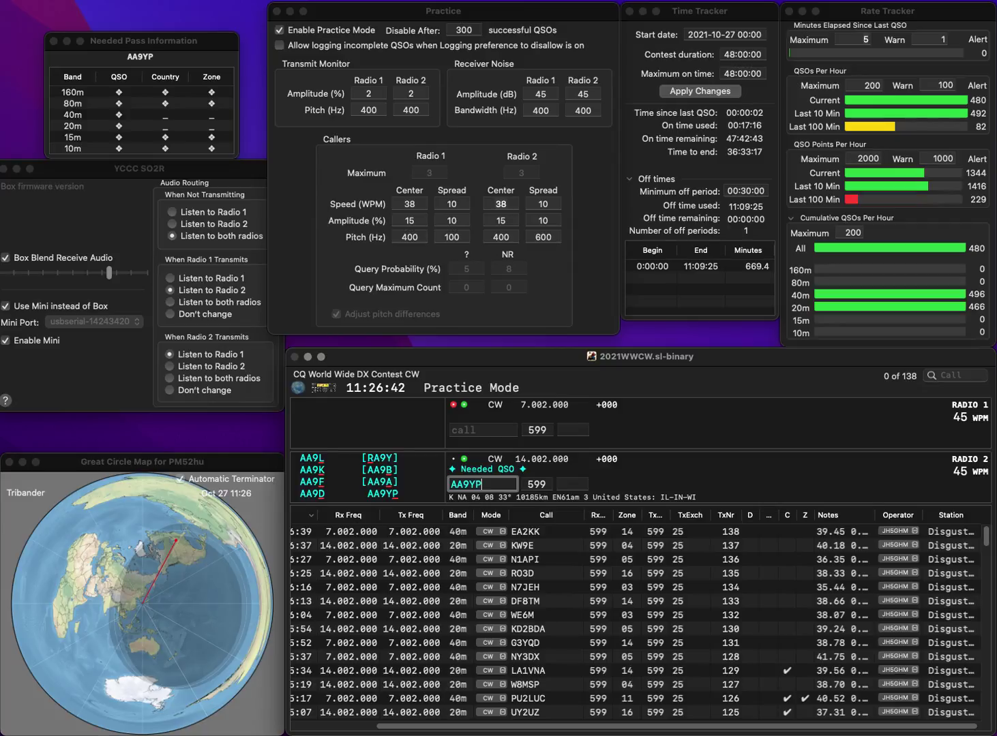
pyautogui.press('Return')
pyautogui.write('UR')
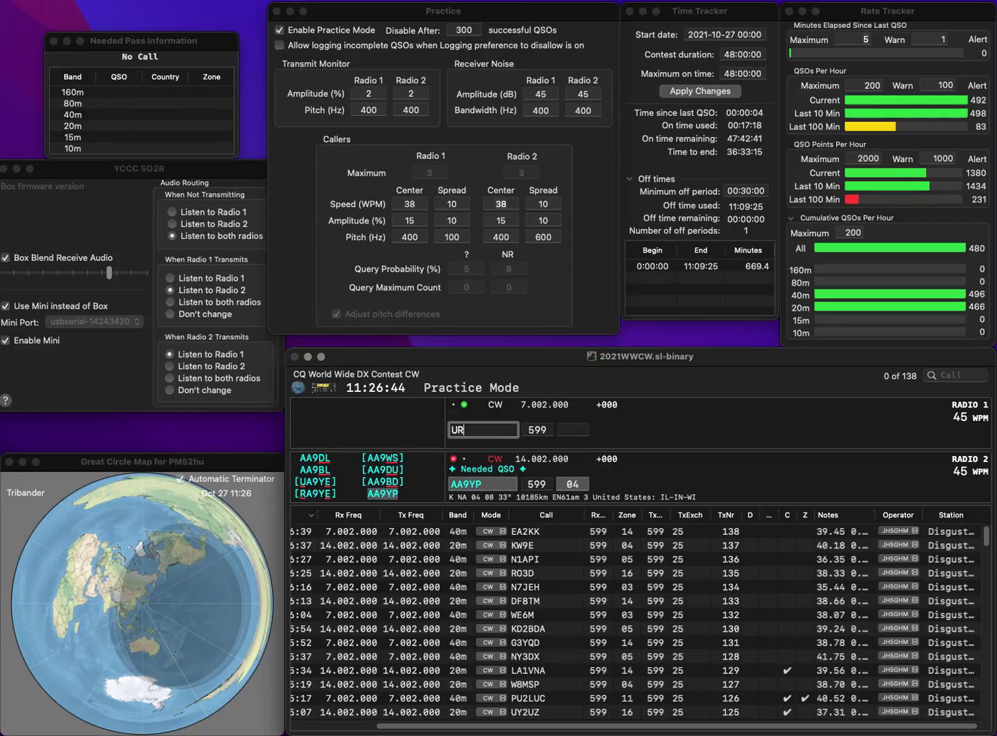
pyautogui.press('Down')
pyautogui.press('space')
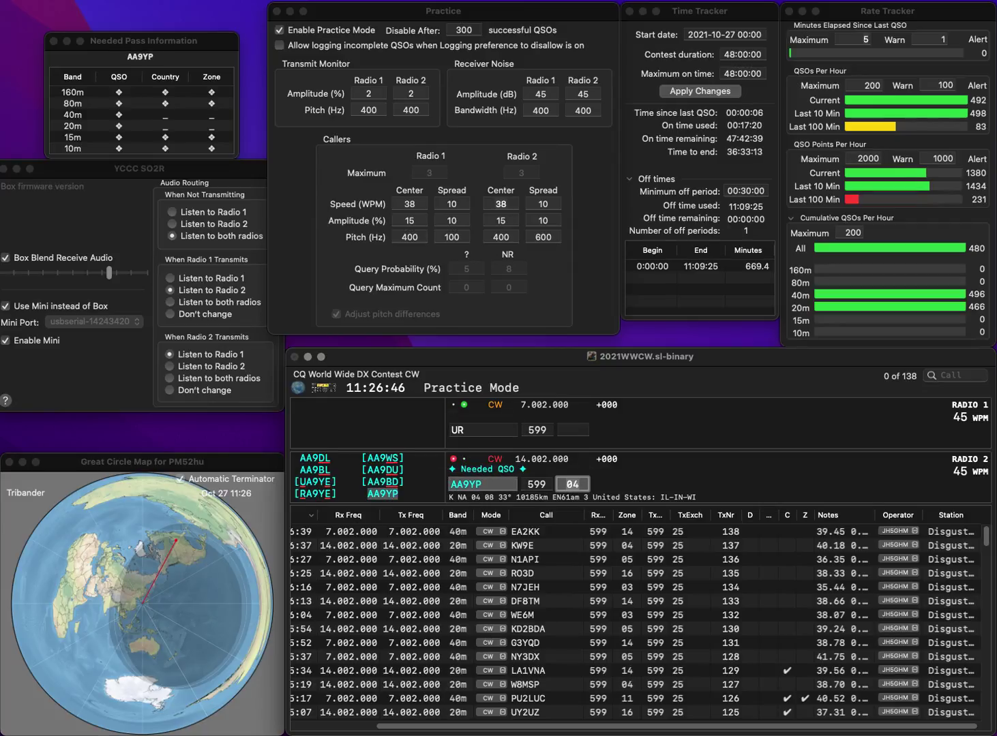
pyautogui.press('Return')
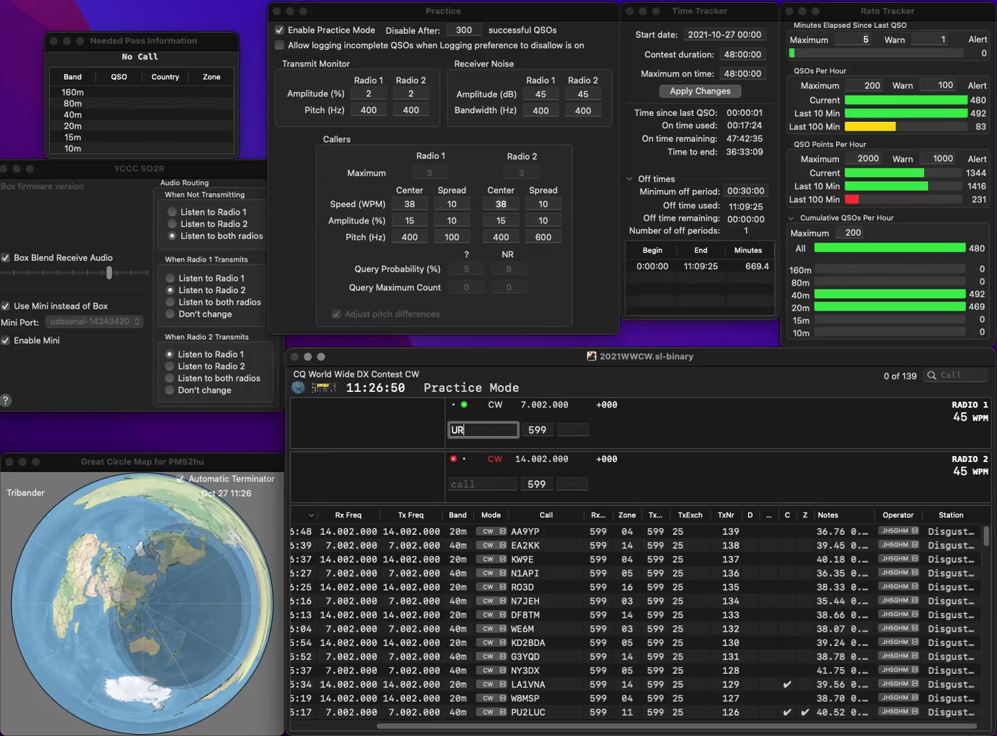
# - Complete the Radio 1 call as UR5NF, answer WB6DJI on Radio 2, and log both contacts
pyautogui.write('5NF')
pyautogui.press('Return')
pyautogui.write('WB6DJI')
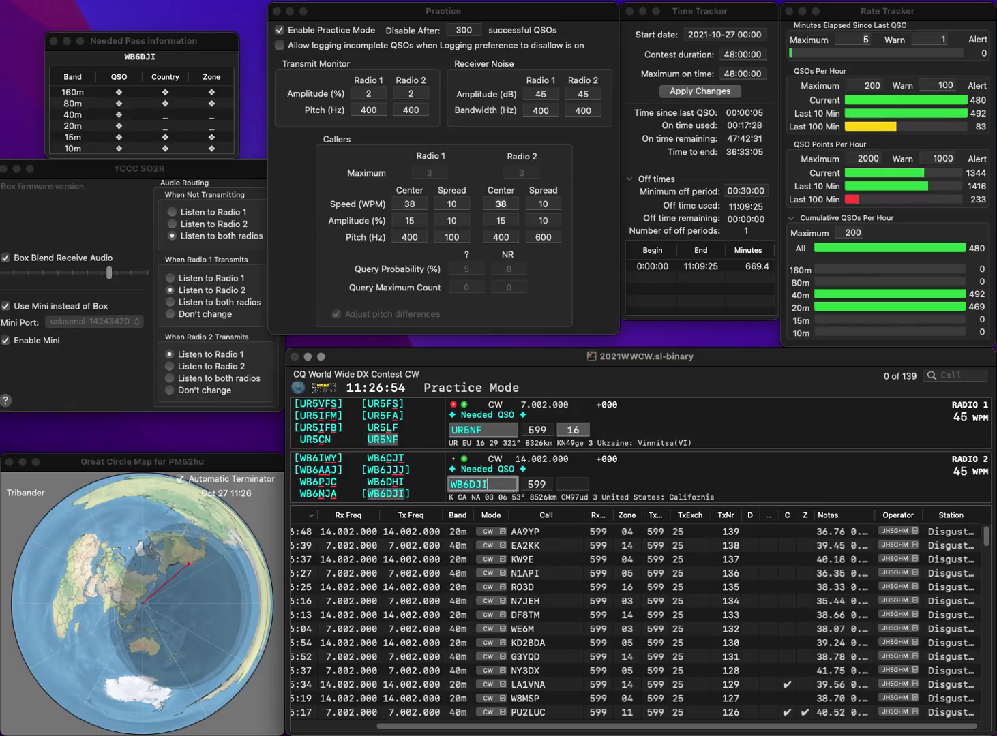
pyautogui.press('Return')
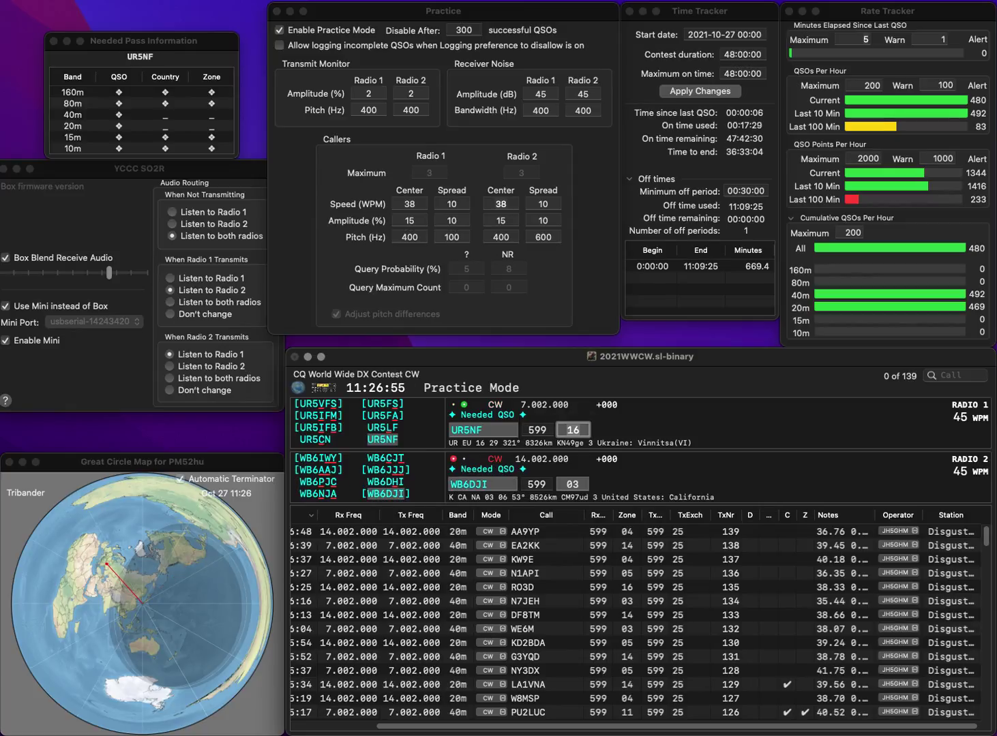
pyautogui.press('Return')
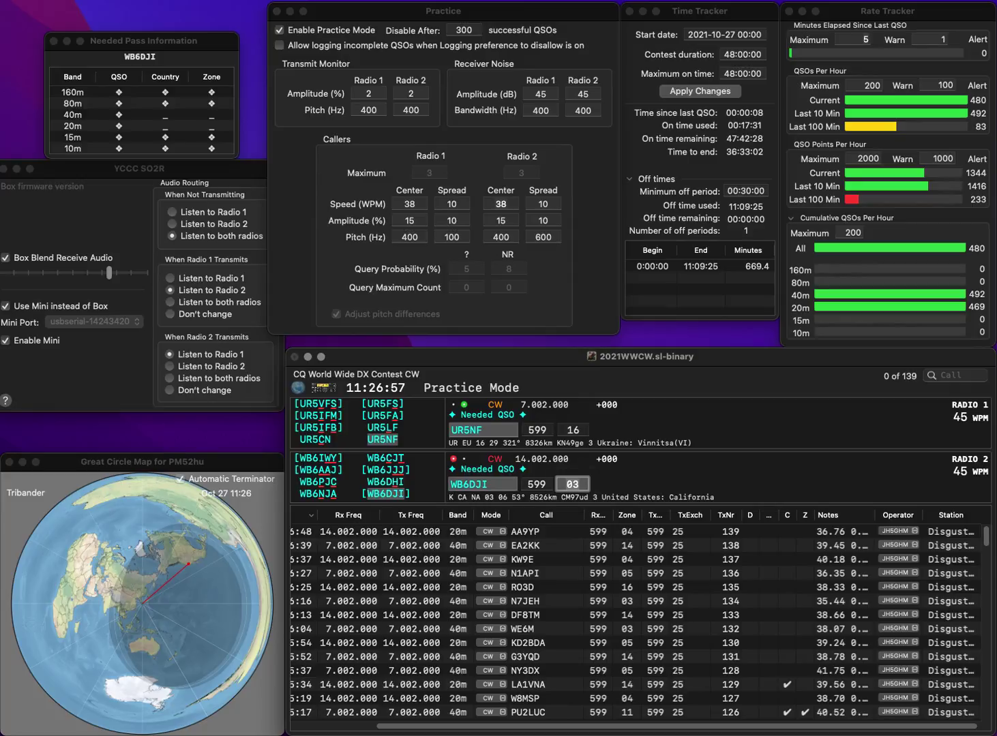
pyautogui.press('Return')
# - Work EC5A on Radio 1 and LZ3PZ on Radio 2, sending exchanges and logging both contacts
pyautogui.write('EC5A')
pyautogui.press('Return')
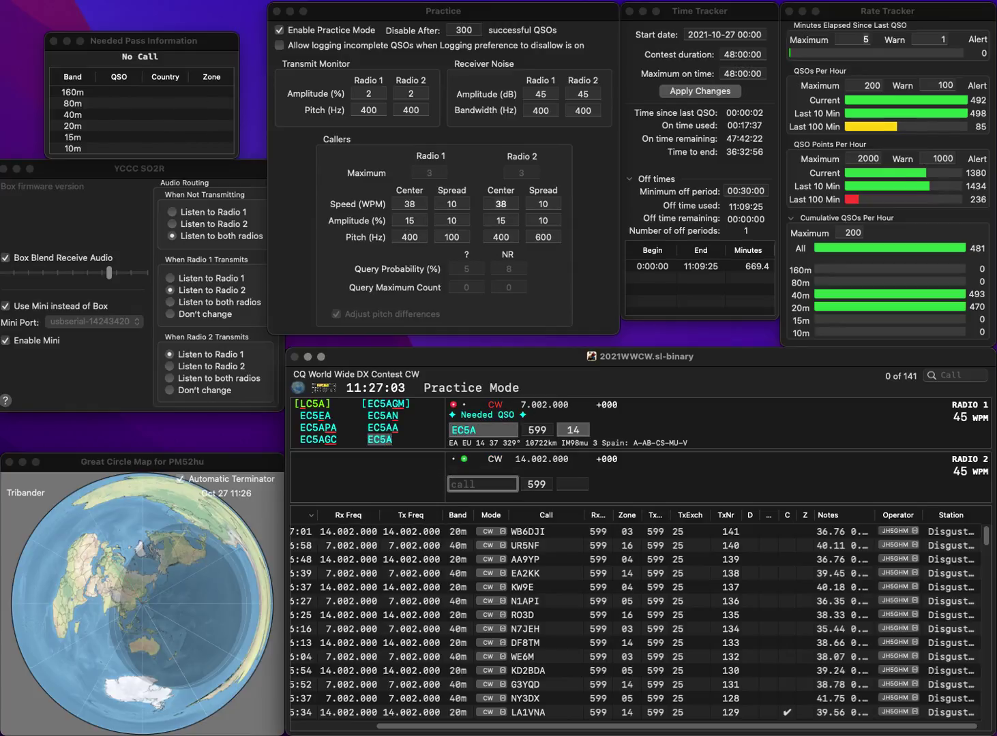
pyautogui.write('PZL3PZ')
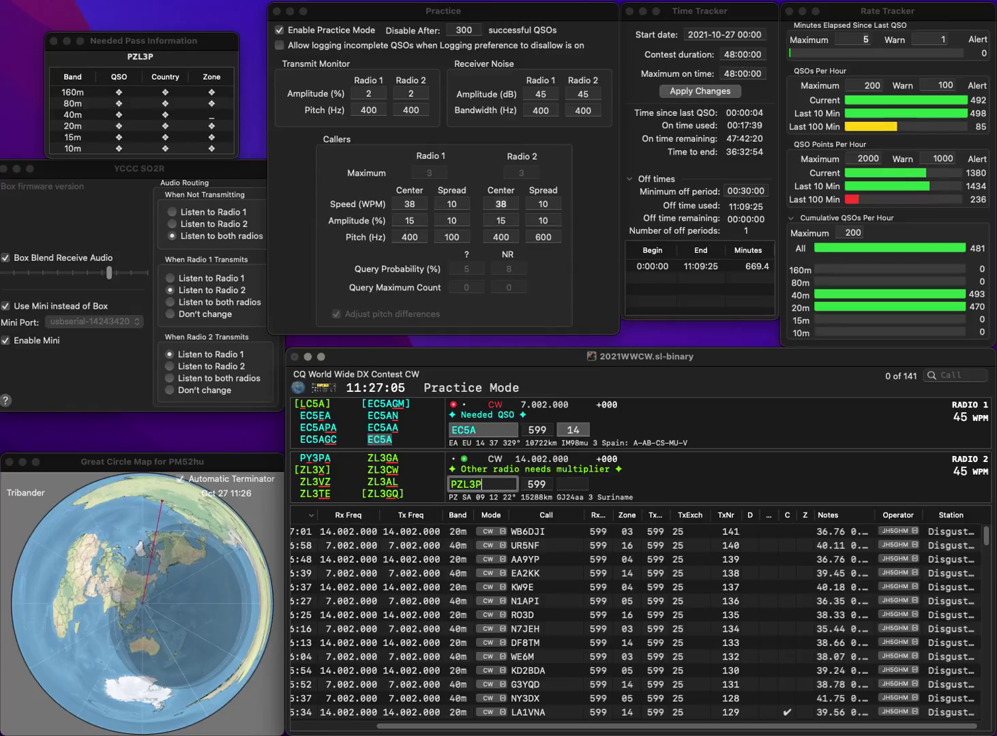
pyautogui.press('Home')
pyautogui.press('Delete')
pyautogui.press('Delete')
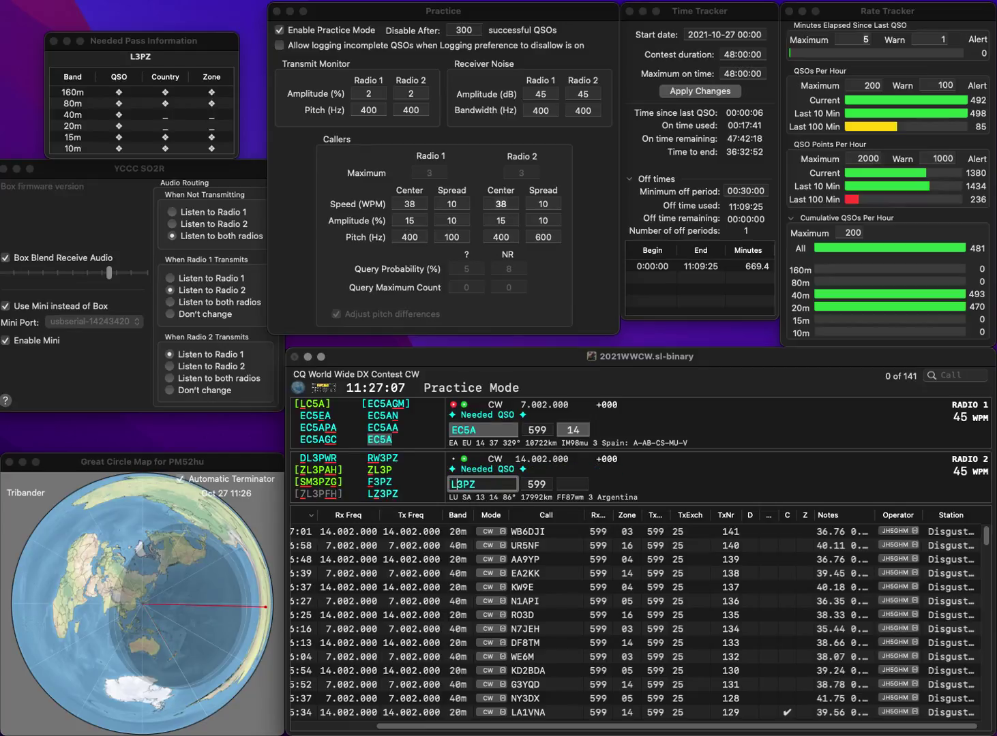
pyautogui.press('Right')
pyautogui.write('Z')
pyautogui.press('Return')
pyautogui.press('Return')
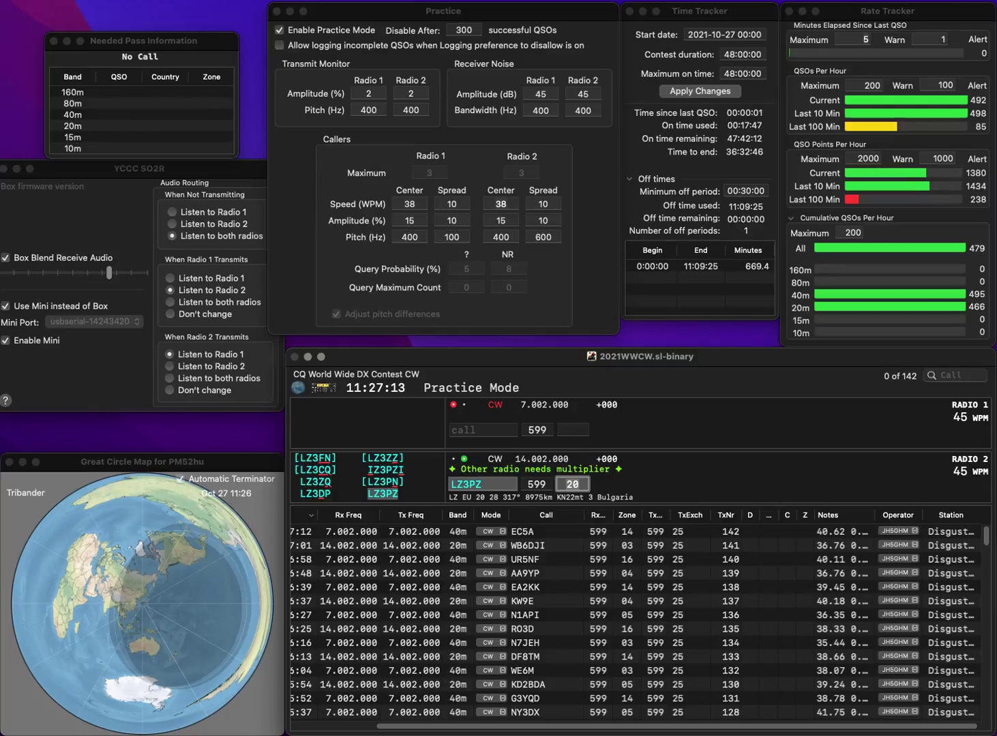
pyautogui.press('Return')
pyautogui.write('K0KDR')
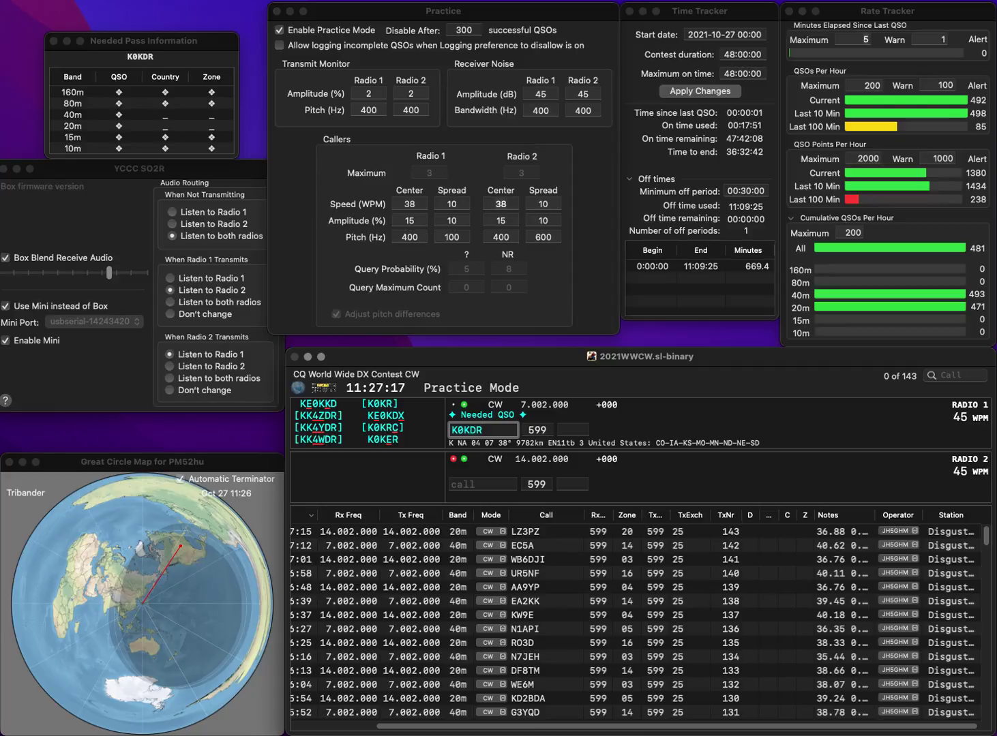
pyautogui.press('BackSpace')
pyautogui.press('Return')
pyautogui.write('JO')
pyautogui.press('Home')
pyautogui.write('K6')
pyautogui.press('Return')
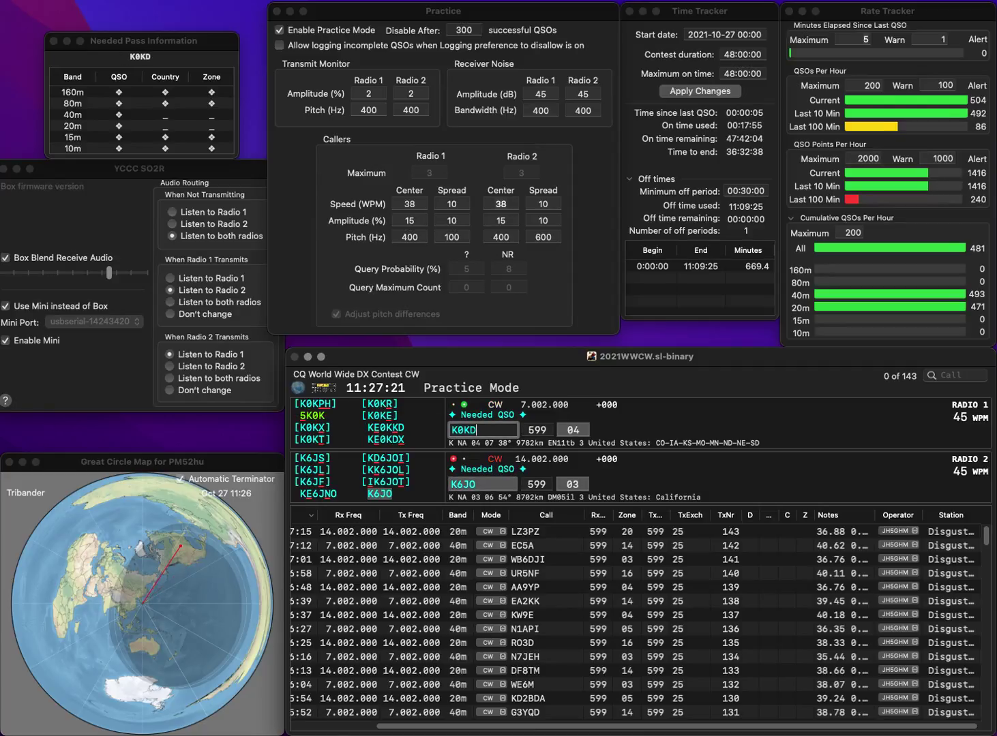
pyautogui.press('Home')
pyautogui.press('Delete')
pyautogui.write('M')
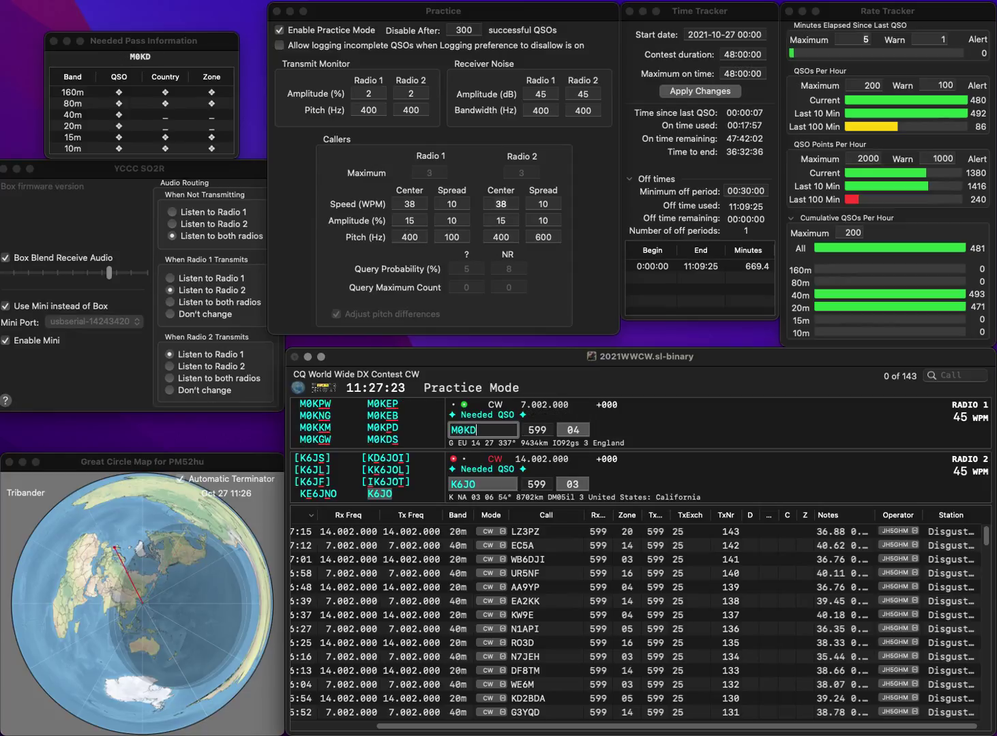
pyautogui.press('Right')
pyautogui.write('M')
pyautogui.press('BackSpace')
pyautogui.write('R')
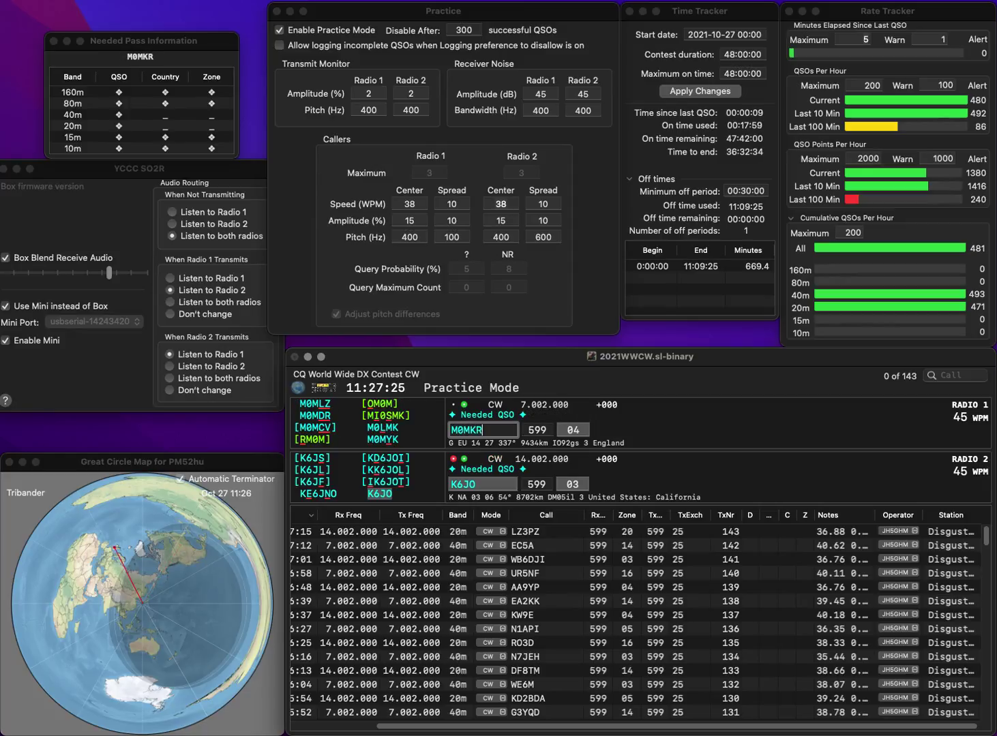
pyautogui.press('Return')
pyautogui.press('Return')
# - Correct the Radio 1 call to M0MDR and send the exchange again
pyautogui.press('Left')
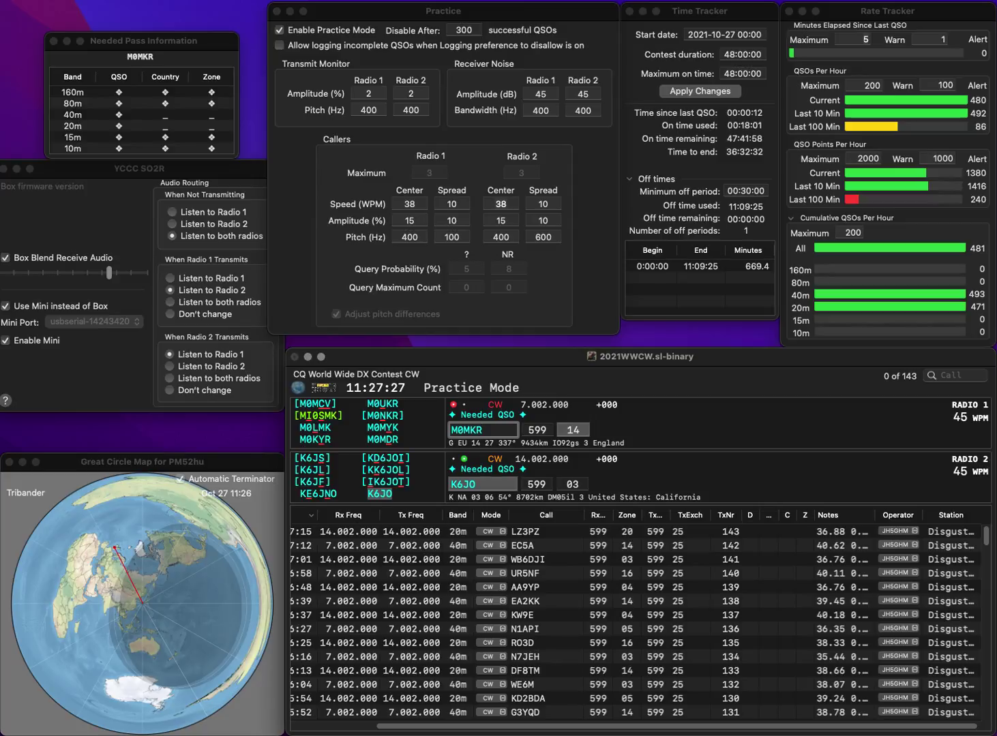
pyautogui.press('BackSpace')
pyautogui.write('D')
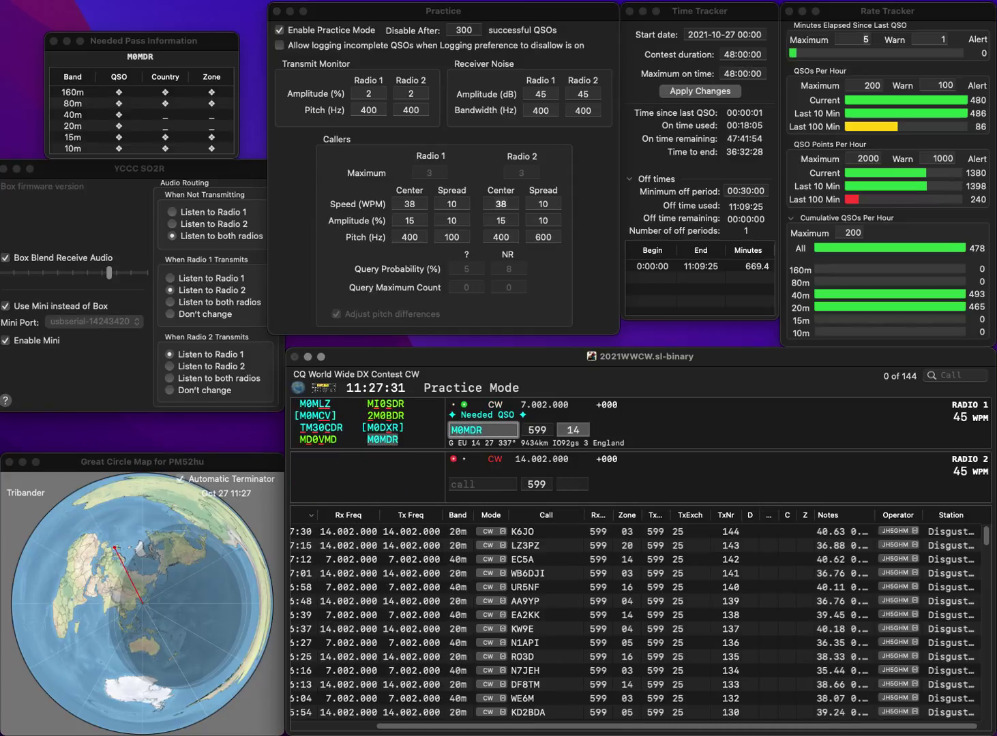
pyautogui.press('Return')
# - Send the exchange to US0U on Radio 2 and log both the M0MDR and US0U contacts
pyautogui.write('US')
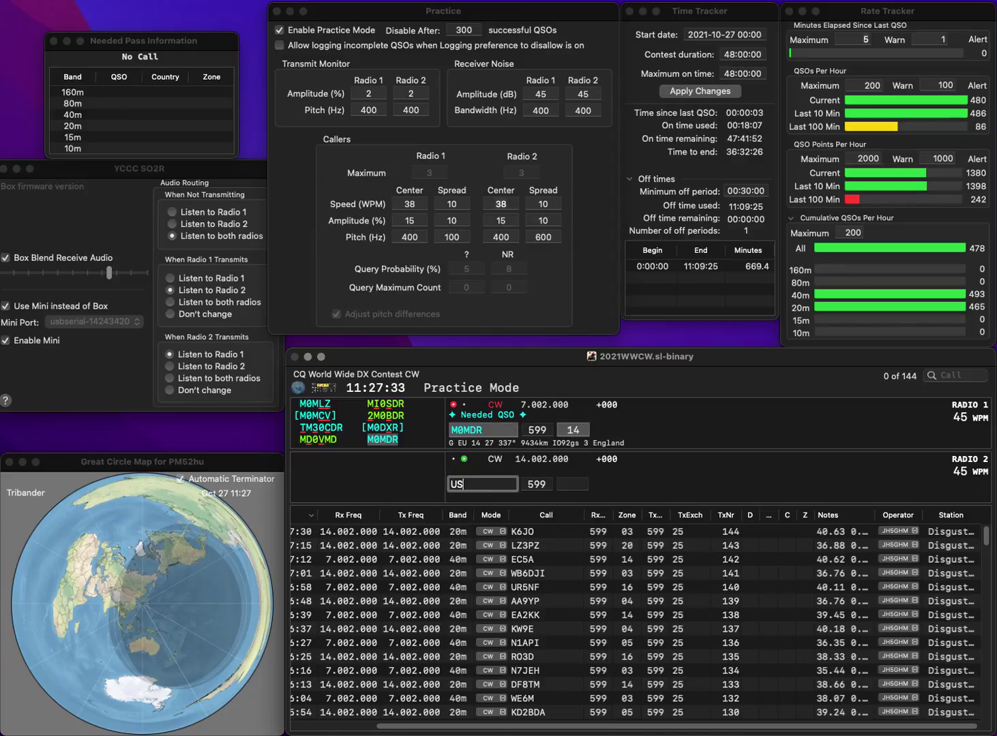
pyautogui.write('0U')
pyautogui.press('Return')
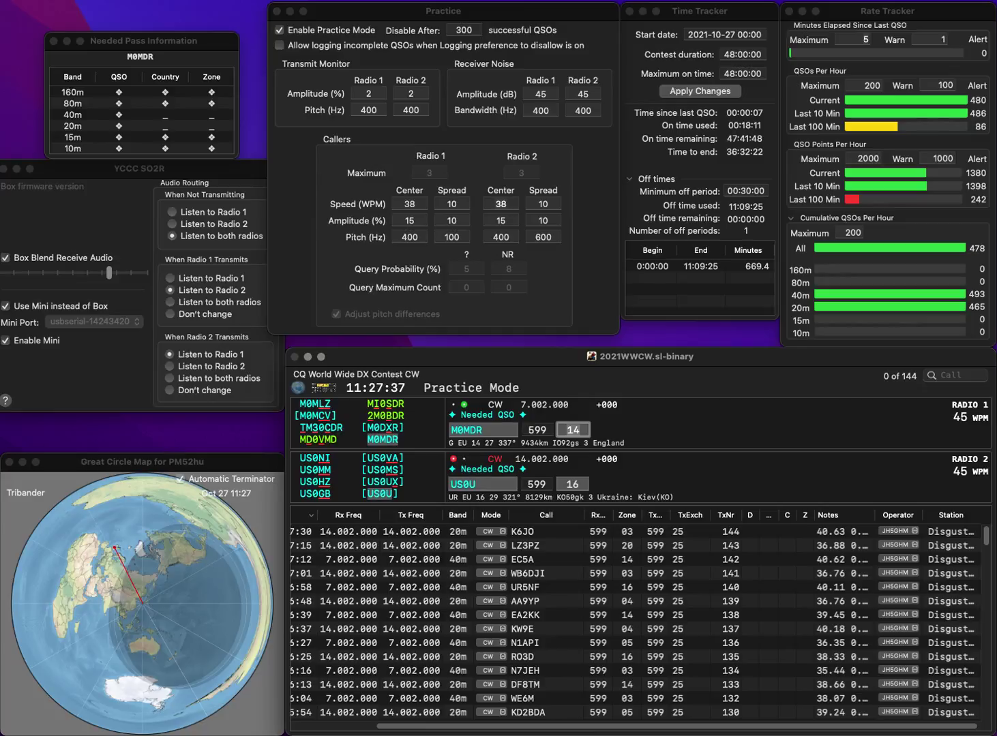
pyautogui.press('Return')
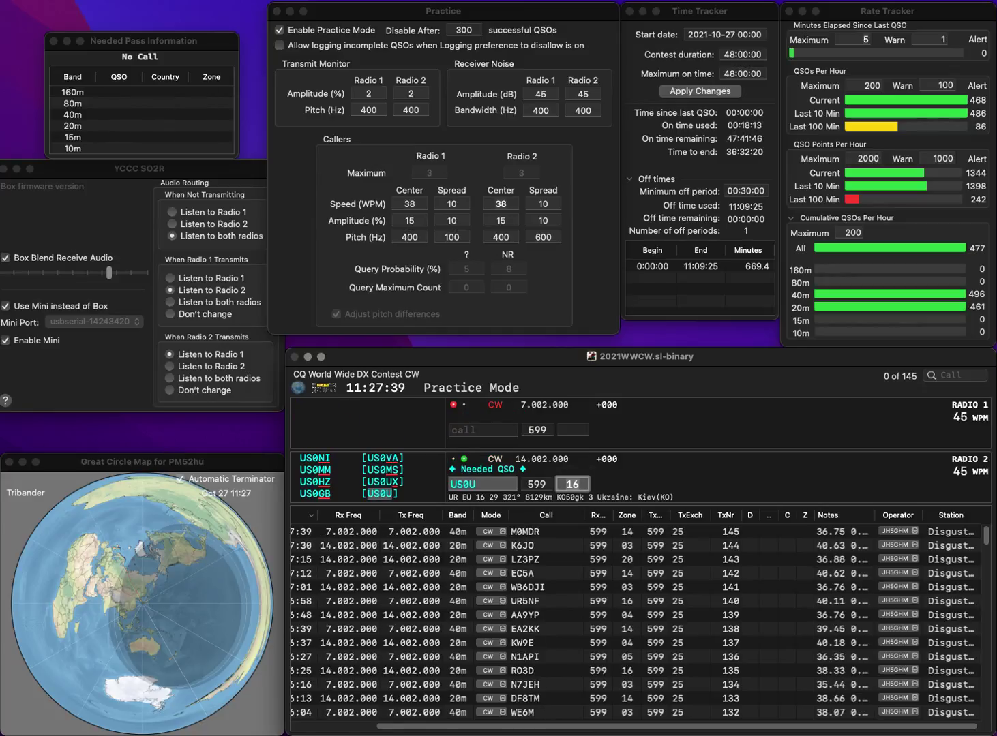
pyautogui.press('Return')
pyautogui.write('VE3V')
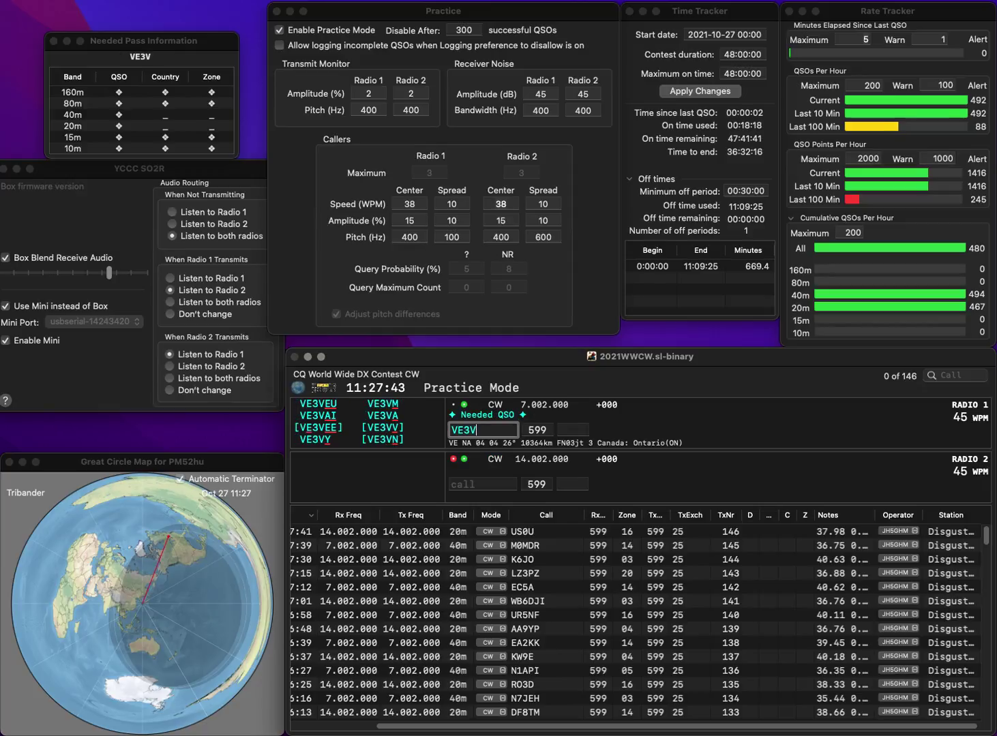
pyautogui.press('Return')
pyautogui.write('OH2PW')
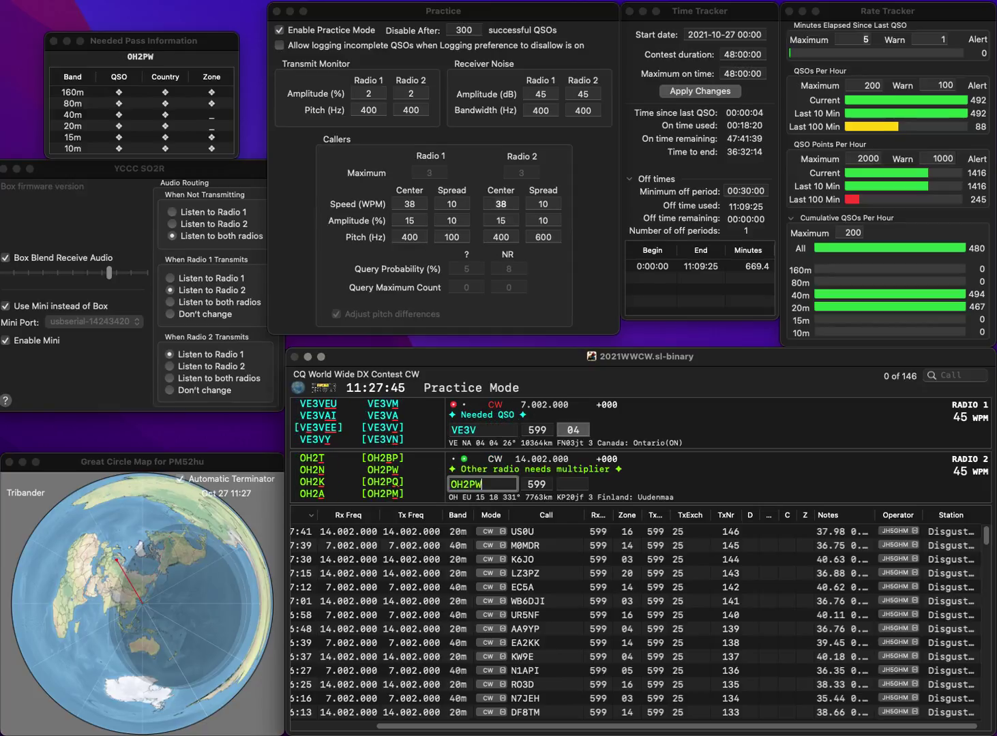
pyautogui.press('Return')
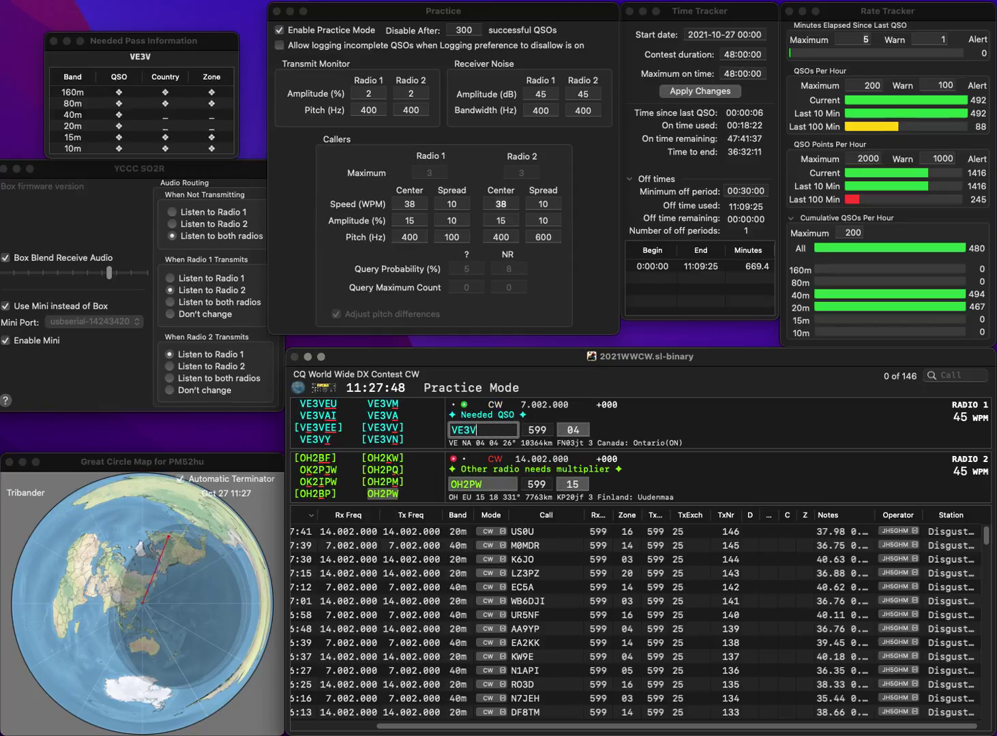
pyautogui.write('GJ')
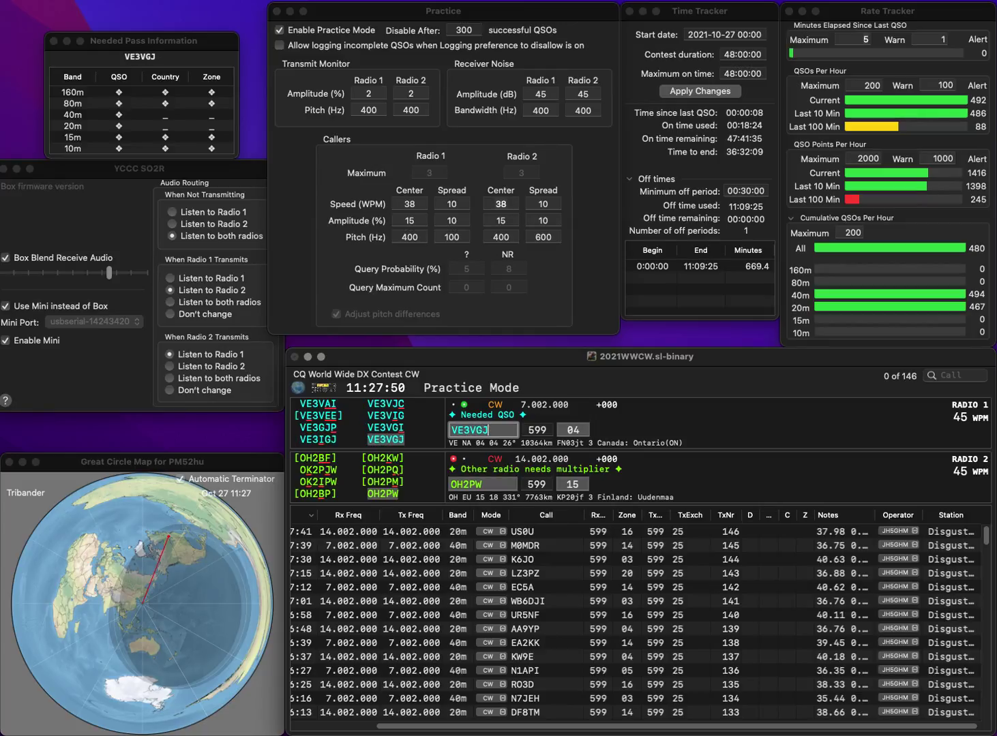
pyautogui.press('Return')
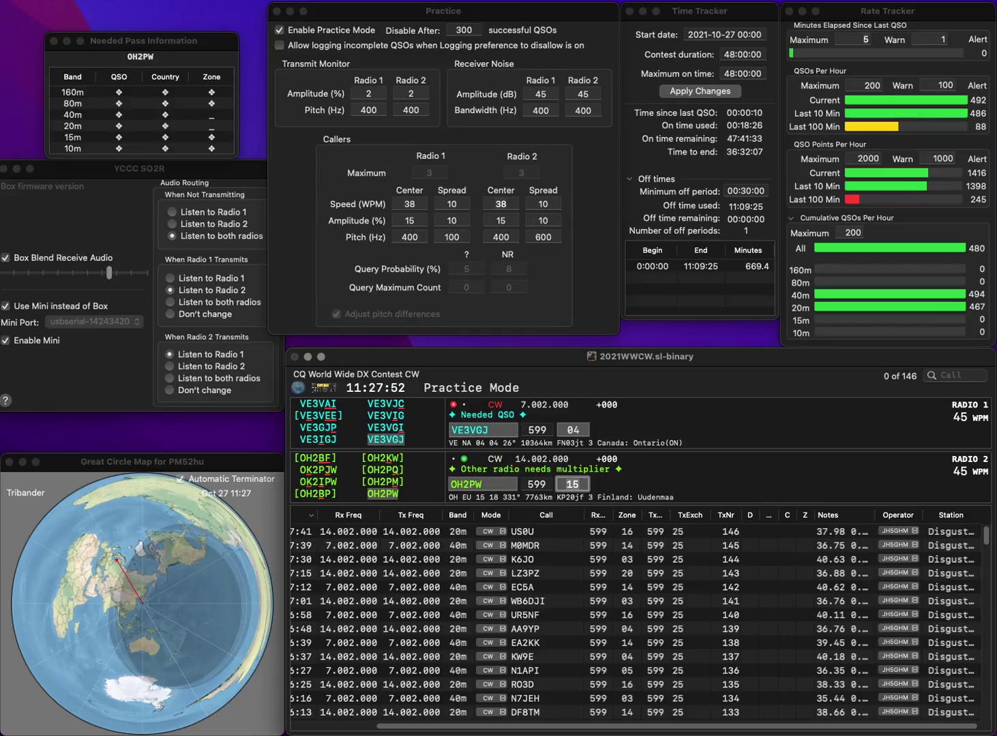
pyautogui.press('Return')
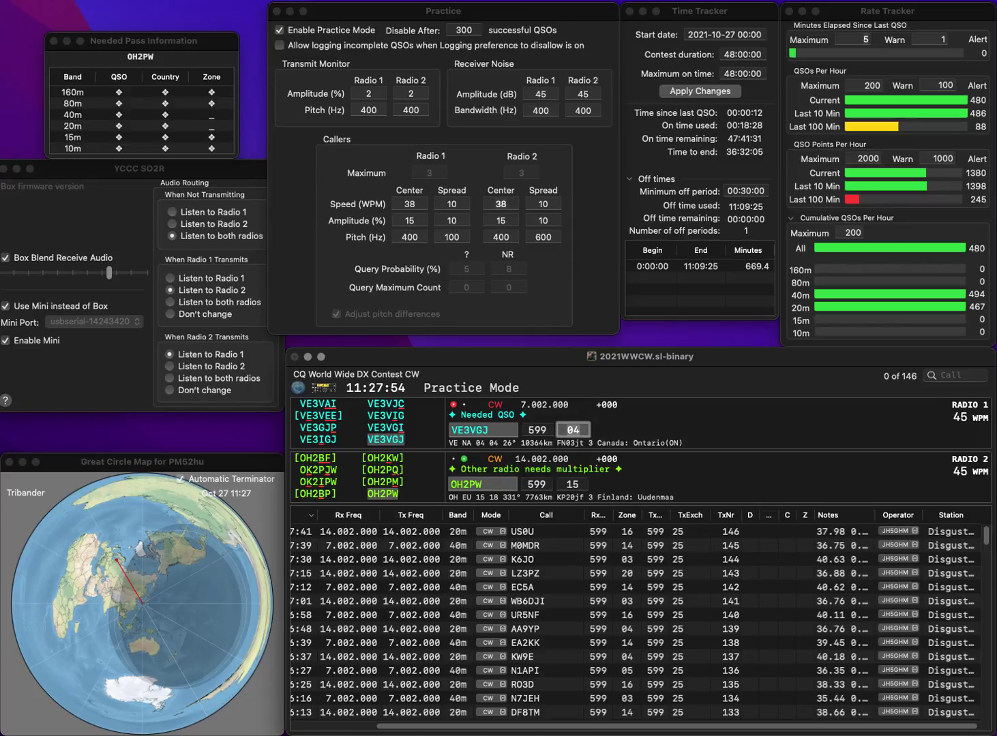
pyautogui.press('Return')
pyautogui.write('M0HOJ')
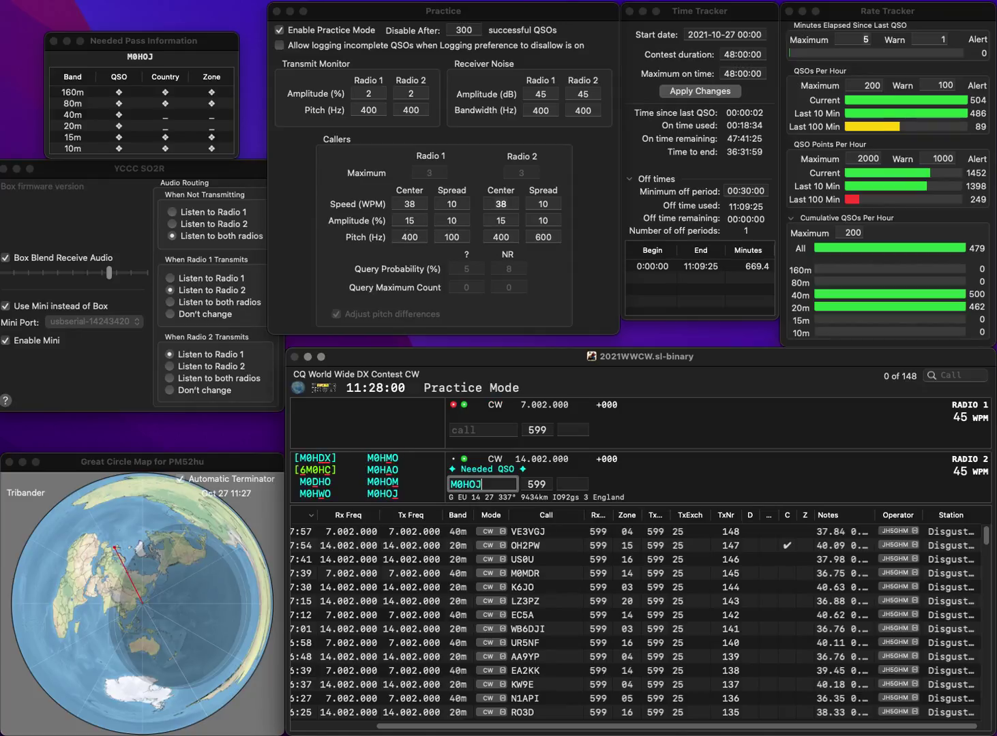
pyautogui.press('Return')
pyautogui.write('QB')
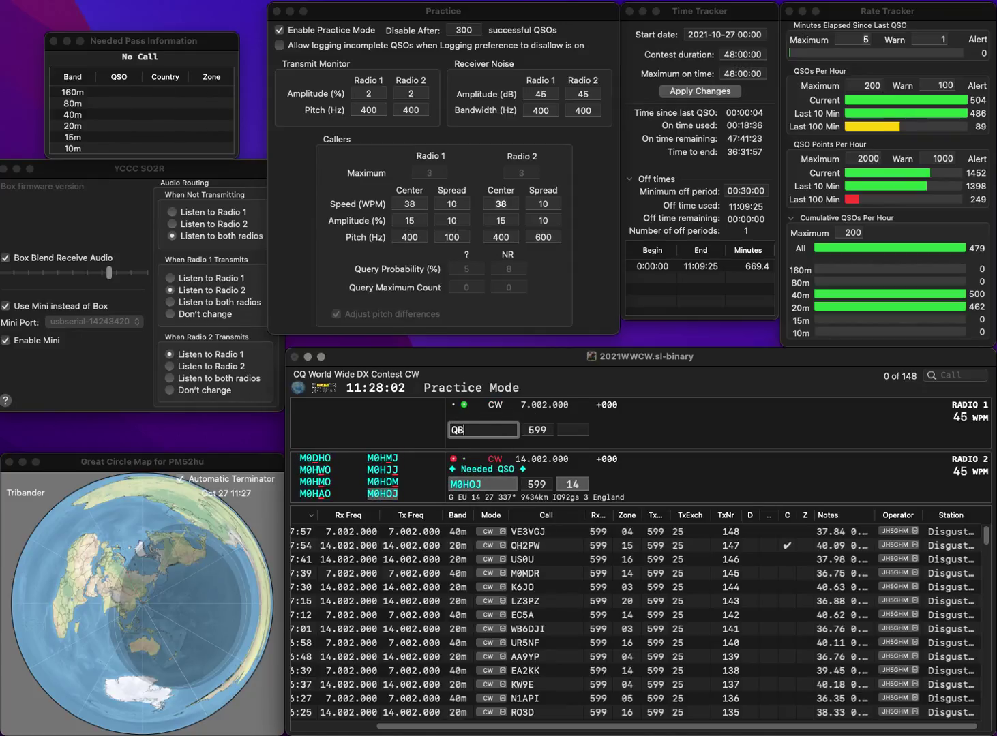
pyautogui.write('X')
pyautogui.write('K5')
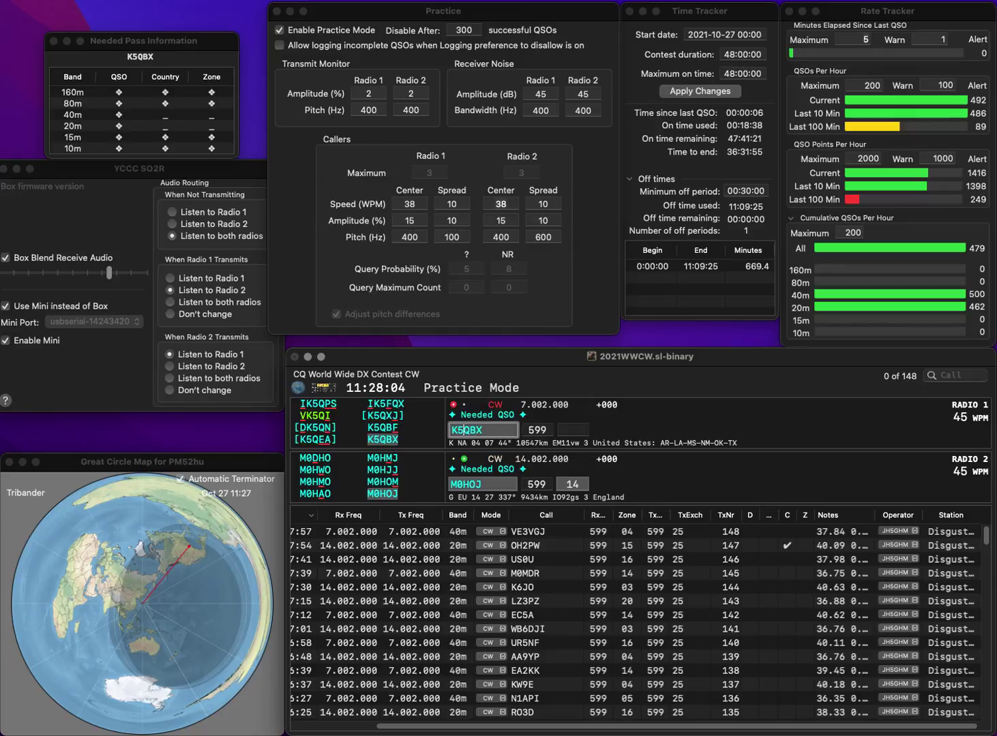
pyautogui.press('Return')
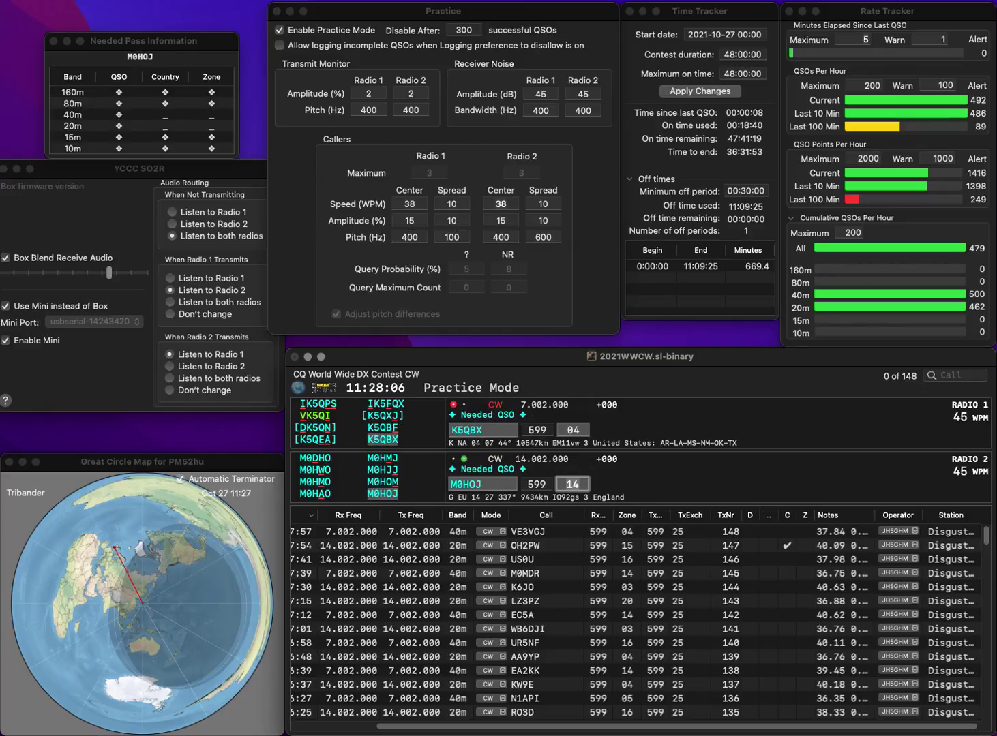
pyautogui.press('Return')
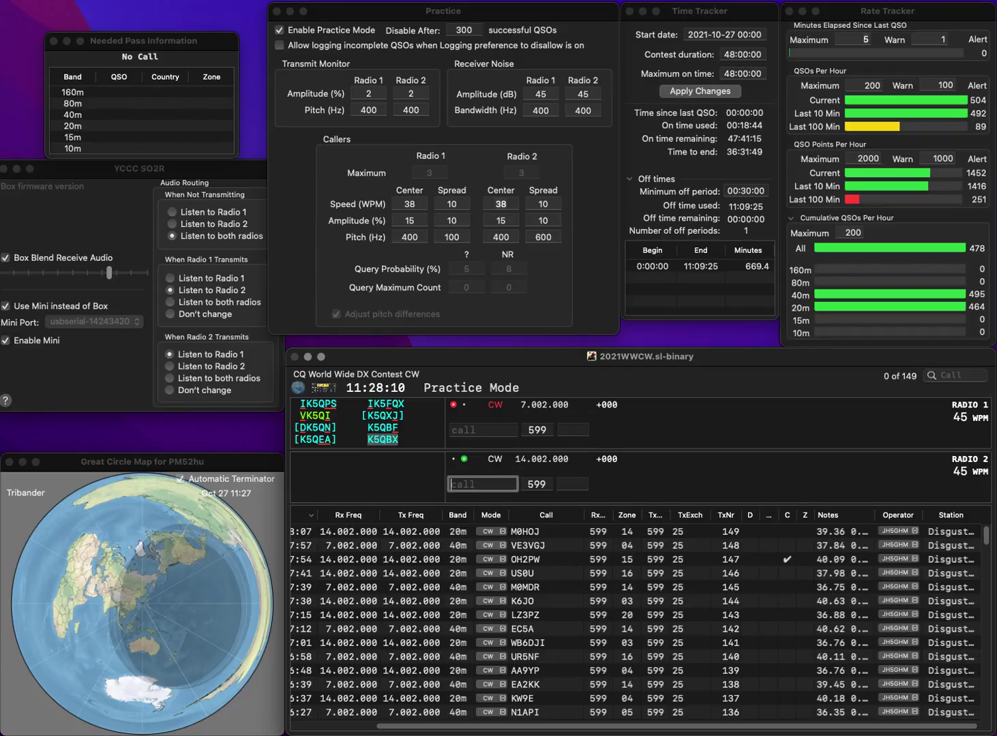
pyautogui.press('Return')
pyautogui.write('4M')
pyautogui.press('Return')
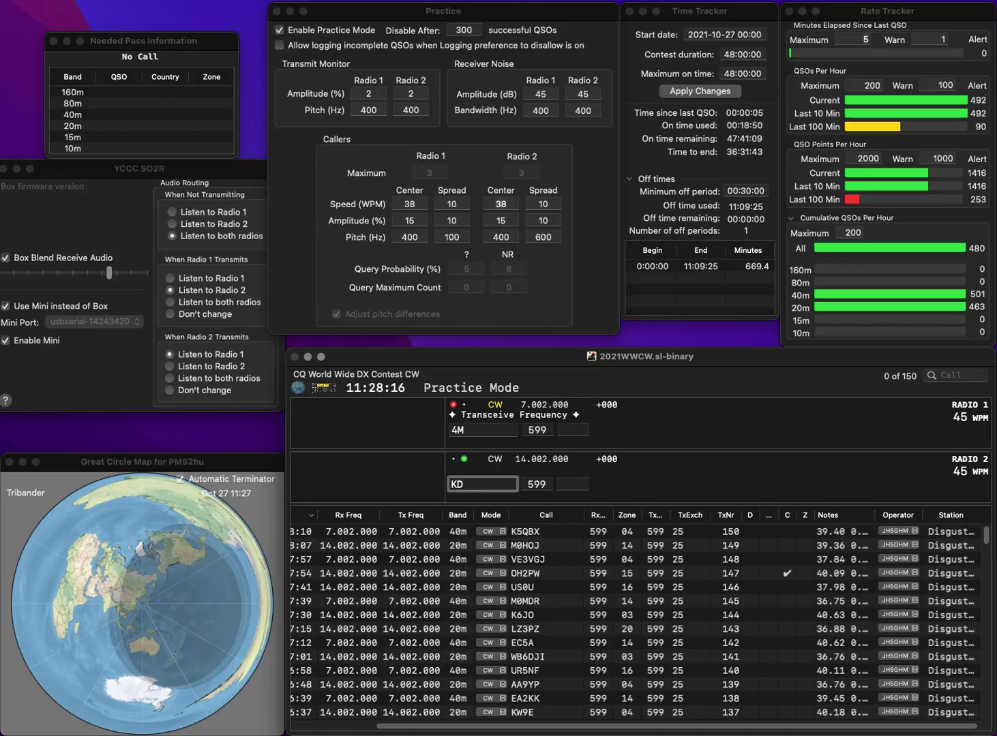
pyautogui.write('8DZP')
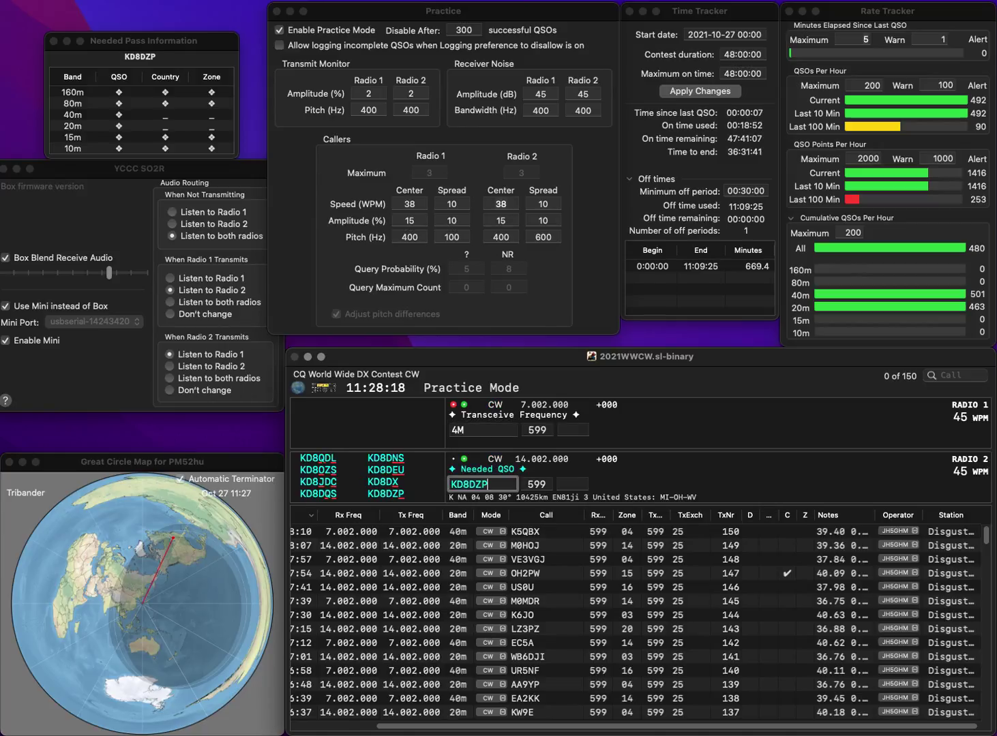
pyautogui.press('Return')
pyautogui.write('X')
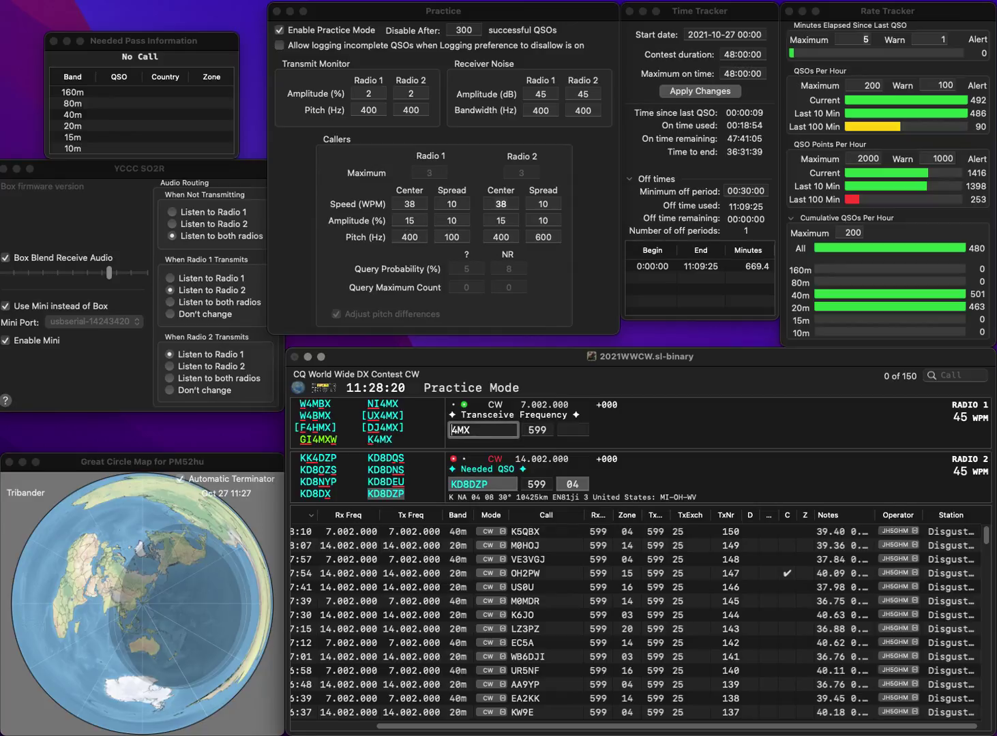
pyautogui.write('NI')
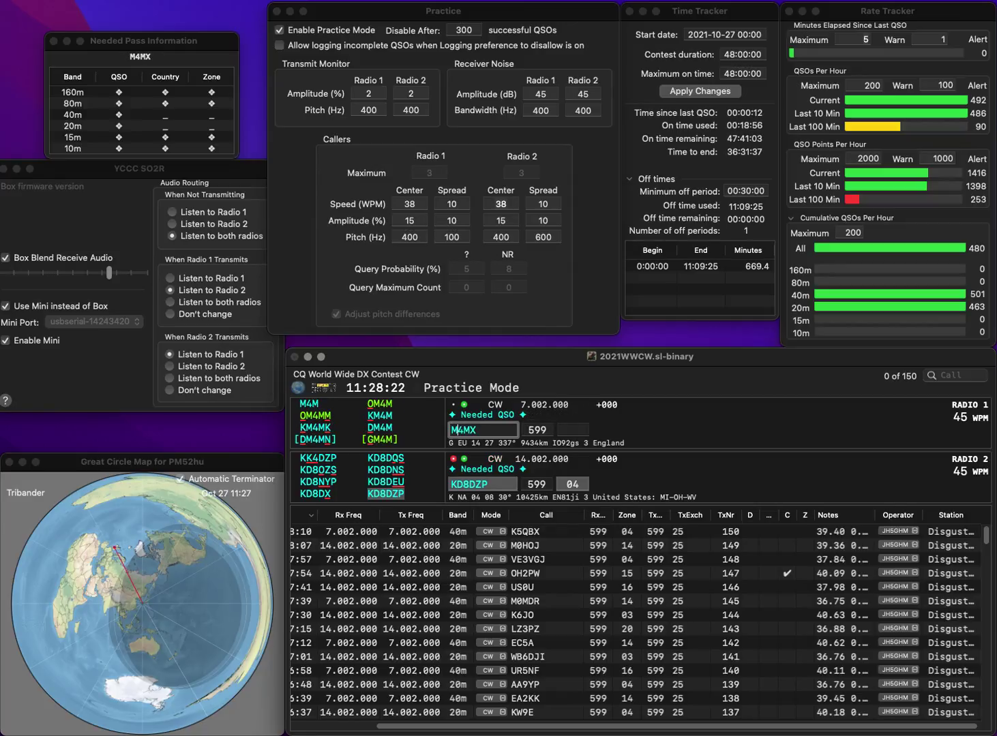
pyautogui.press('Return')
pyautogui.press('space')
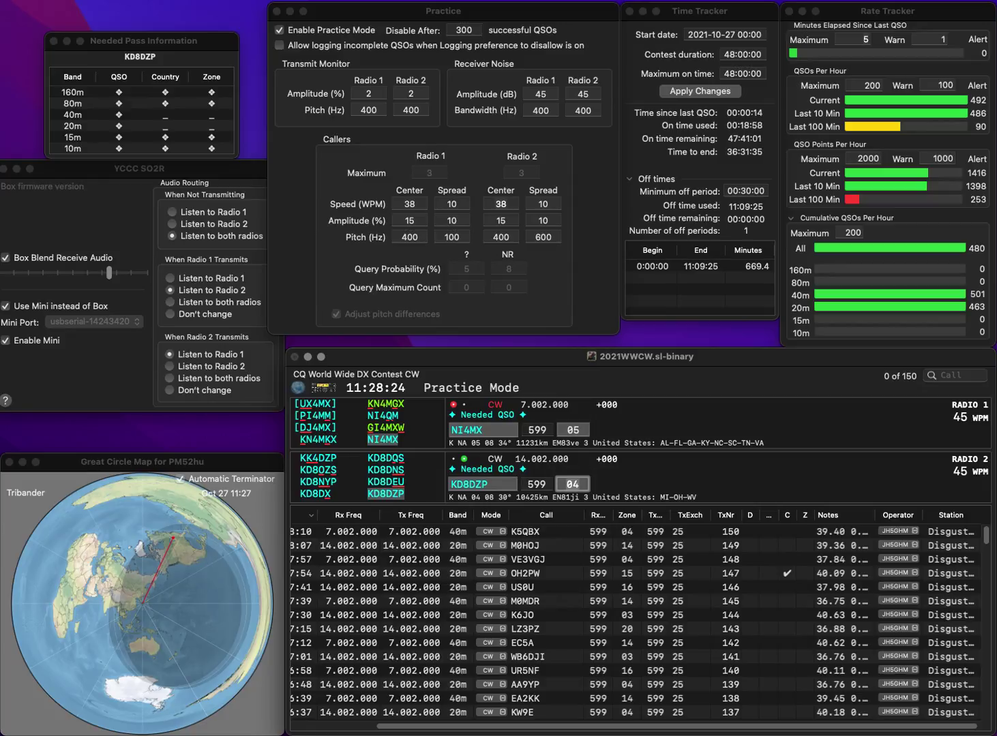
pyautogui.press('Up')
pyautogui.press('space')
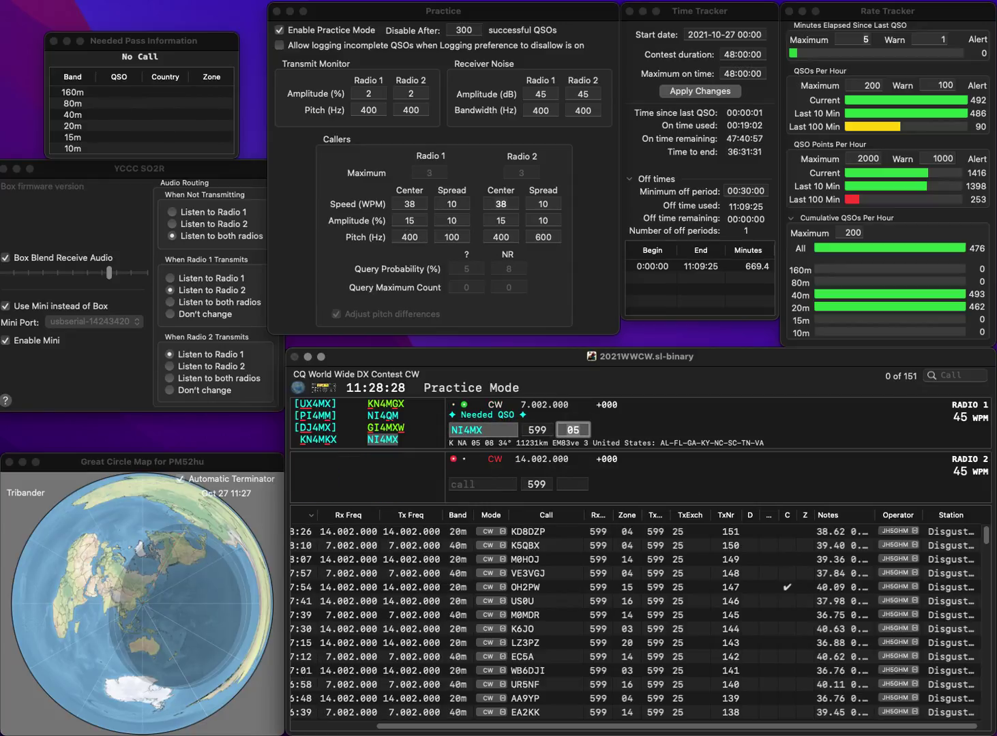
# - Log the NI4MX contact on Radio 1 and answer caller T70A on Radio 2 with the exchange
pyautogui.press('Return')
pyautogui.write('T70A')
pyautogui.press('Return')
pyautogui.write('EA')
pyautogui.press('Down')
pyautogui.press('Tab')
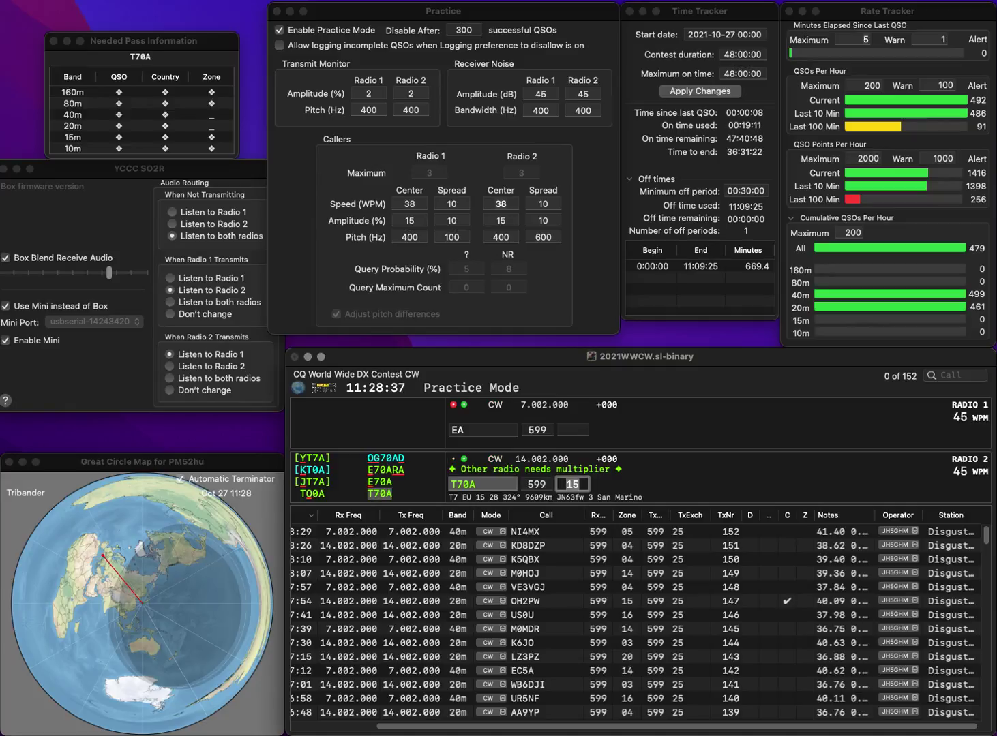
pyautogui.press('Return')
pyautogui.write('8CWA')
pyautogui.press('Return')
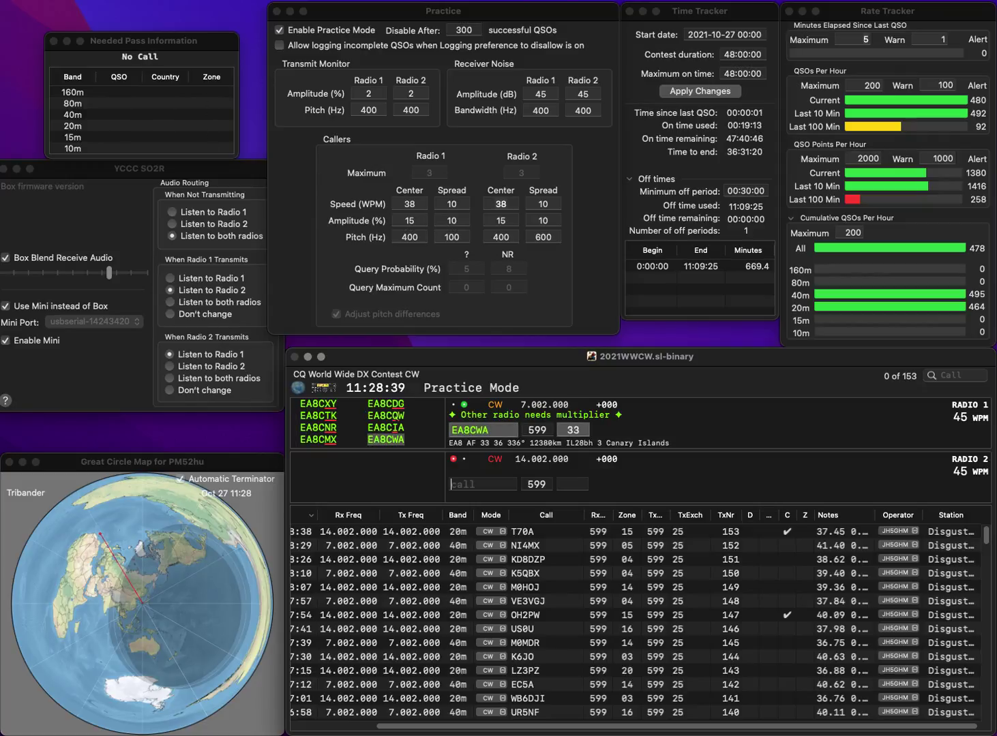
pyautogui.write('CT2')
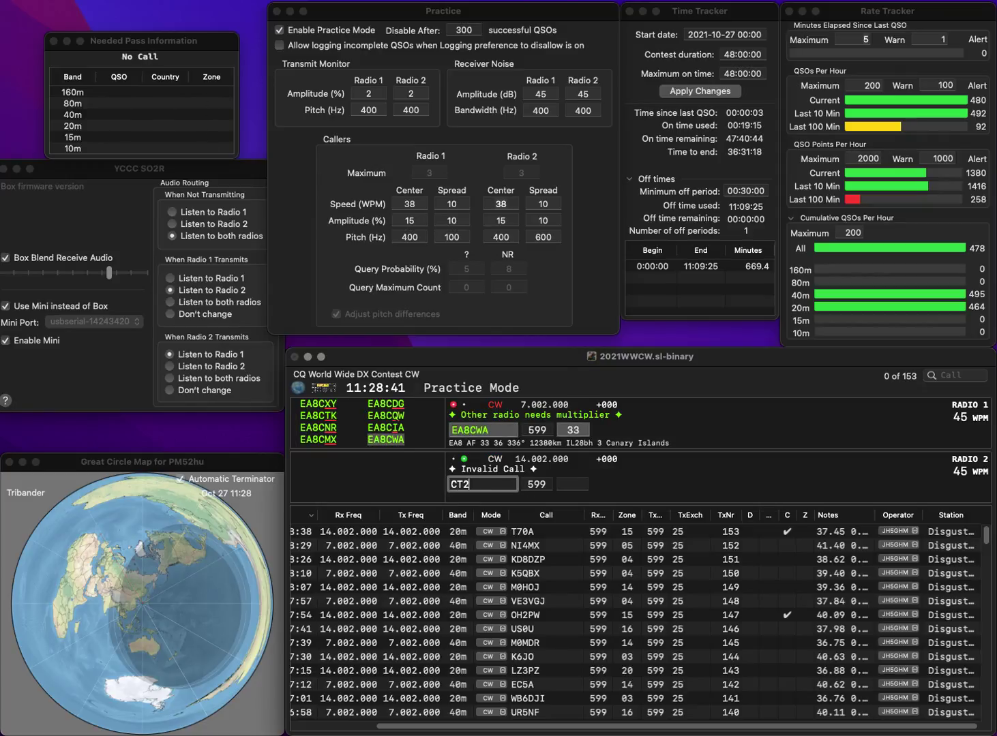
pyautogui.write('IQK')
pyautogui.press('Return')
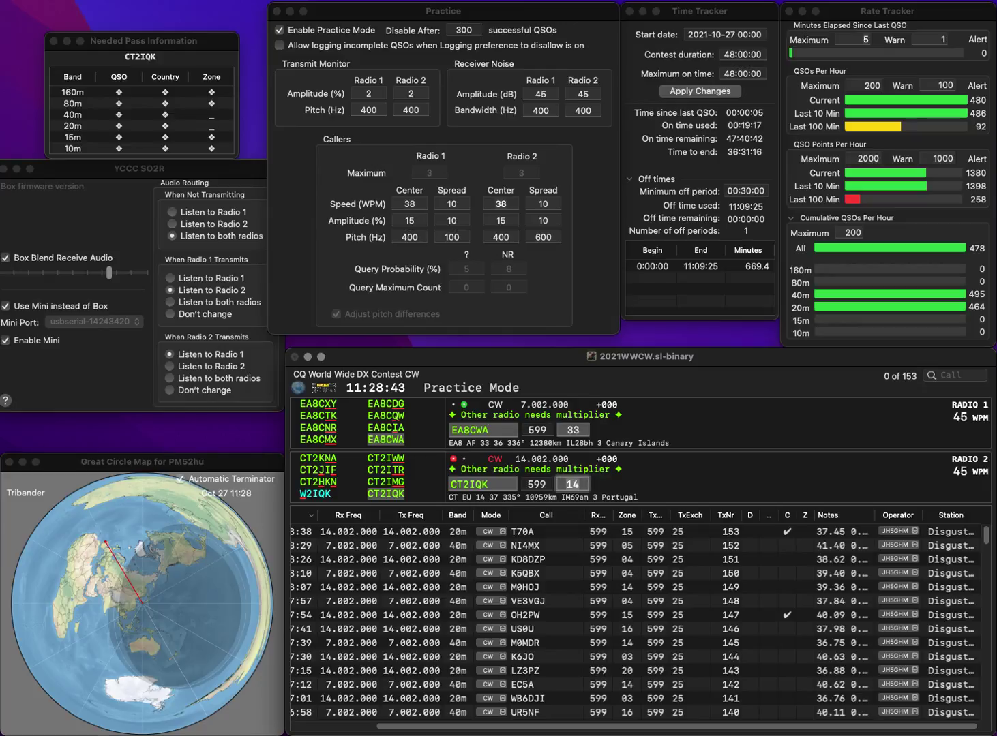
pyautogui.press('Return')
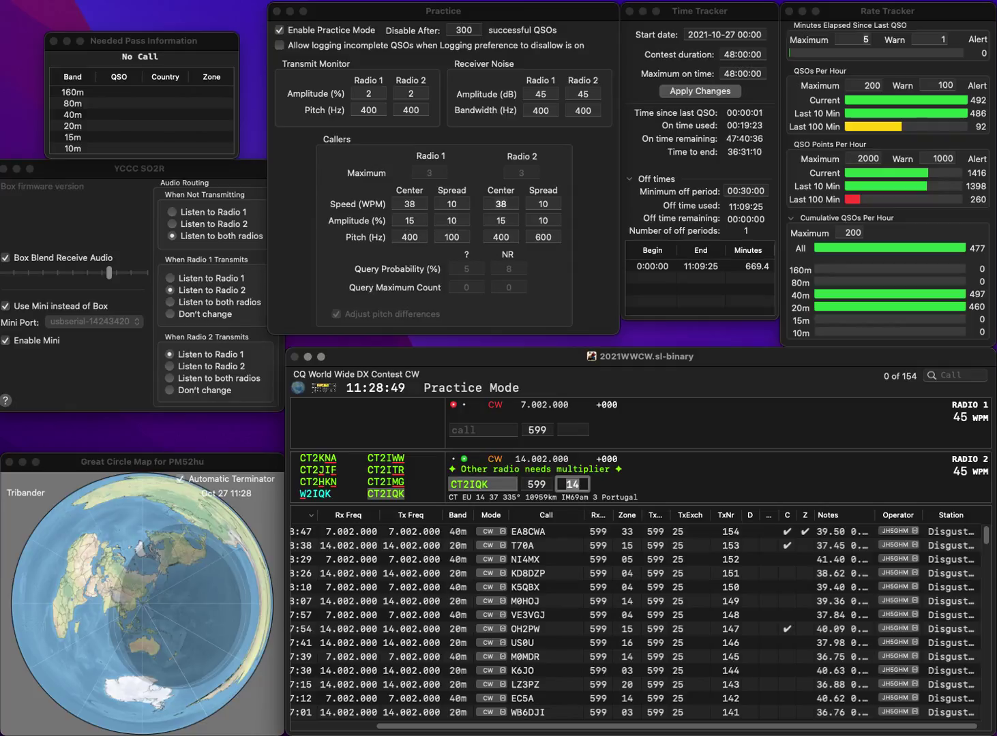
pyautogui.write('A5GU')
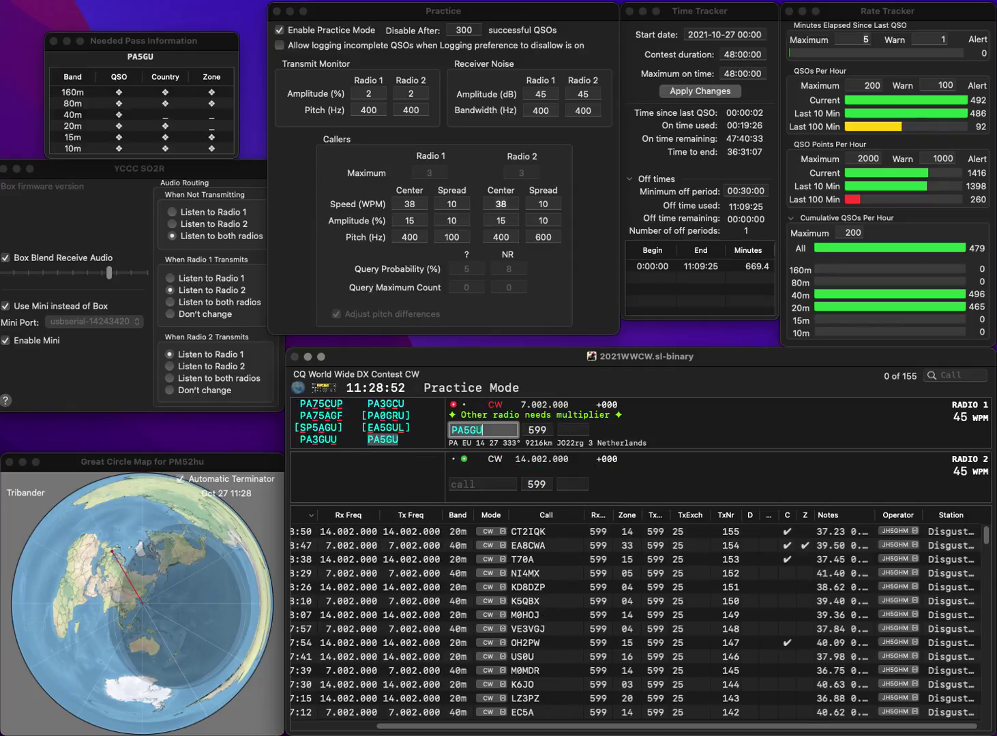
pyautogui.press('Return')
pyautogui.write('W0NA')
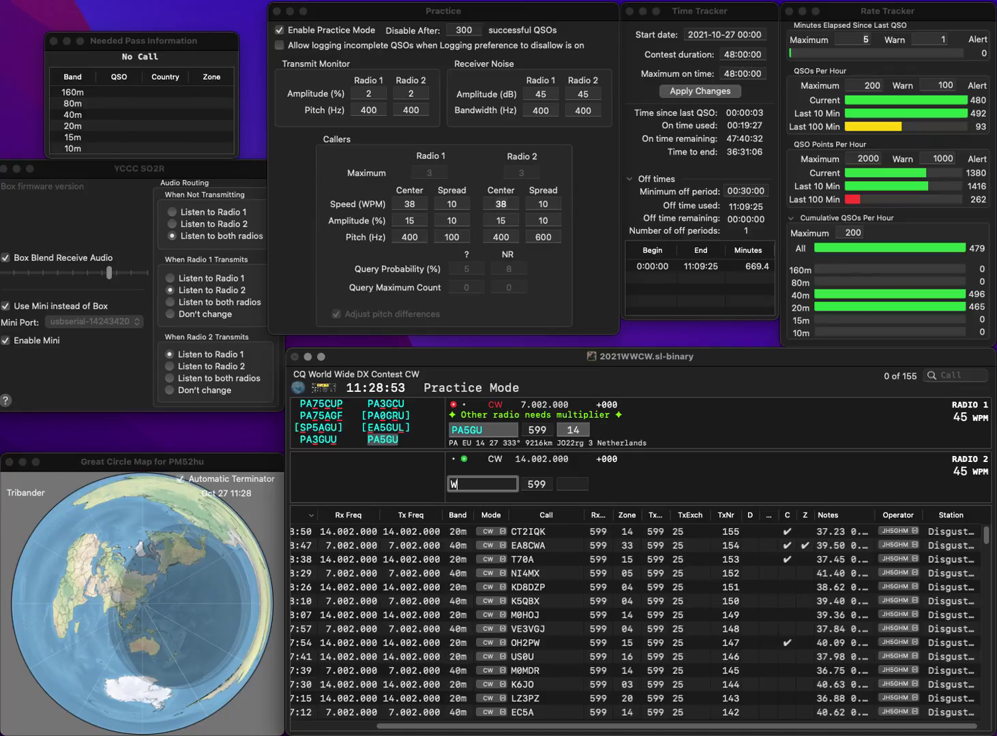
pyautogui.press('Return')
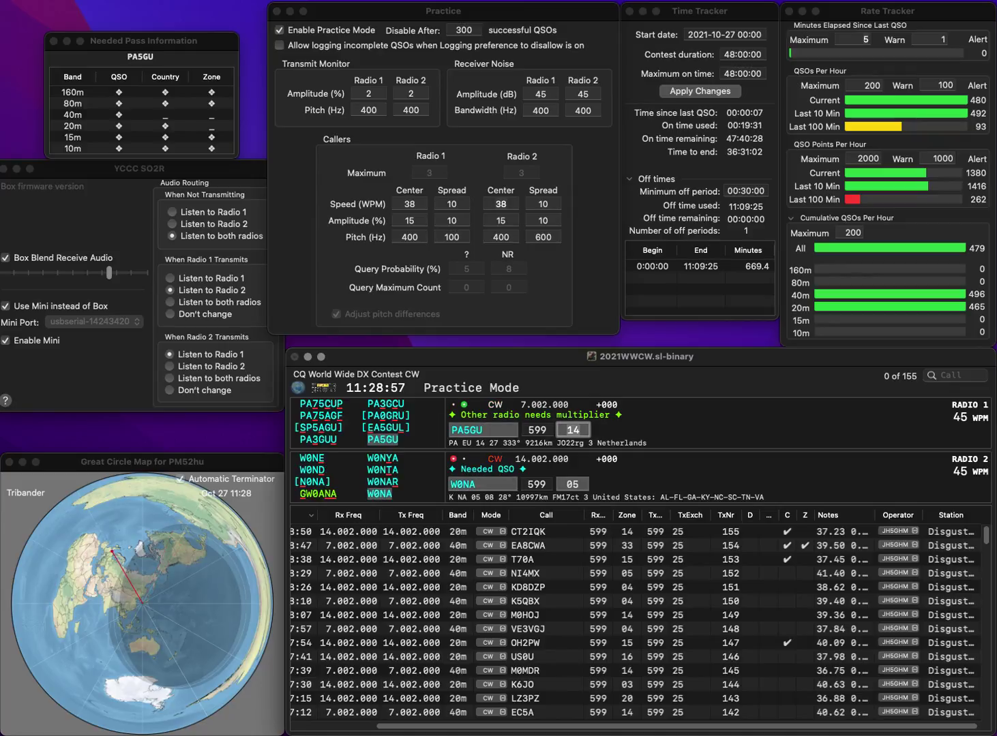
pyautogui.press('Return')
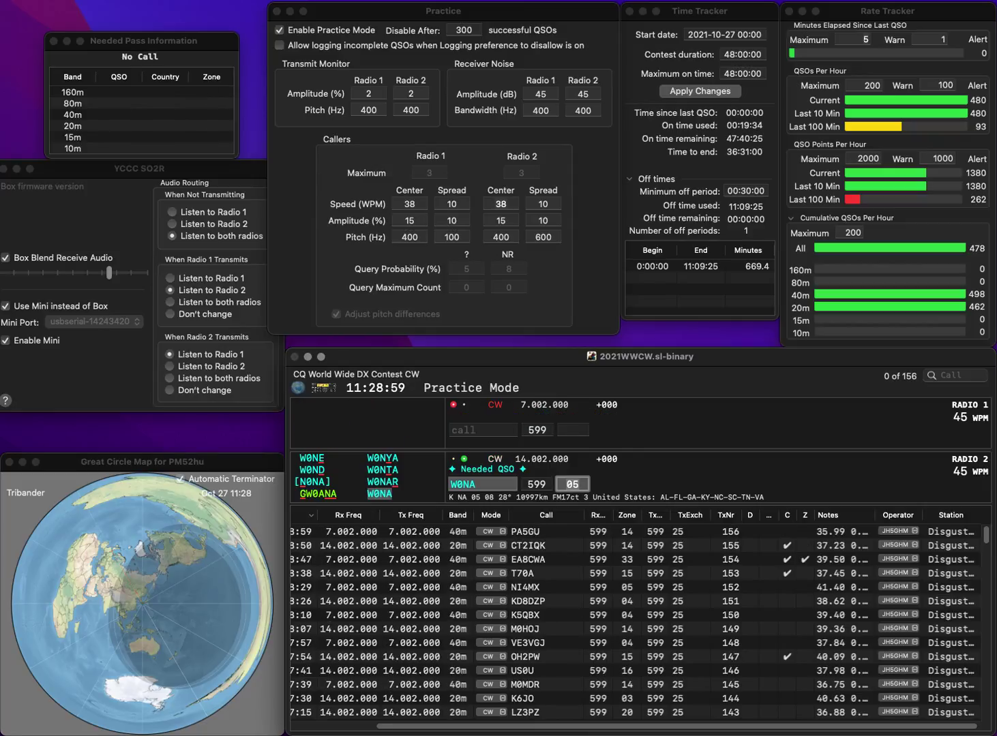
pyautogui.press('Return')
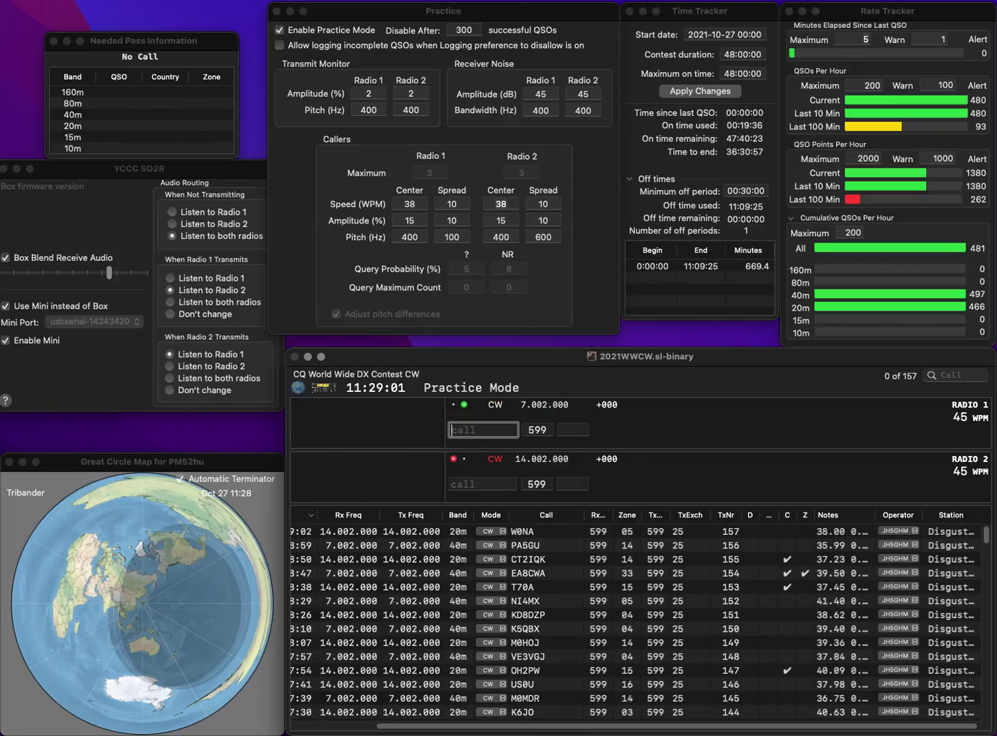
# - Send the partial calls LY2 on Radio 1 and 7EM on Radio 2 to request full call signs
pyautogui.write('LY2')
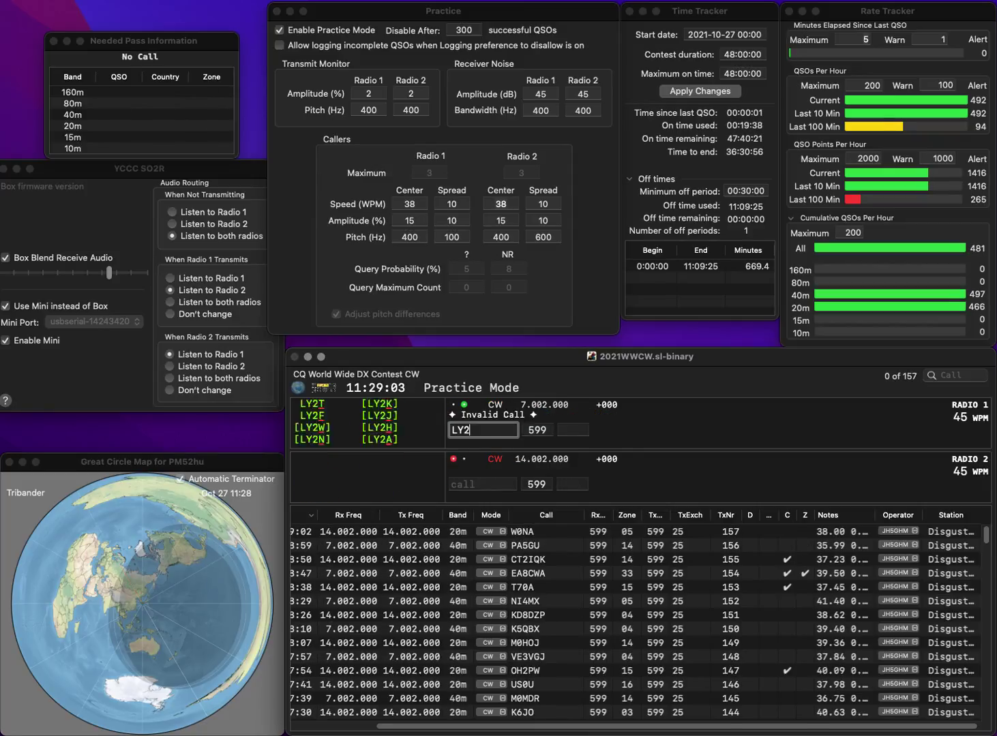
pyautogui.press('Return')
pyautogui.write('7')
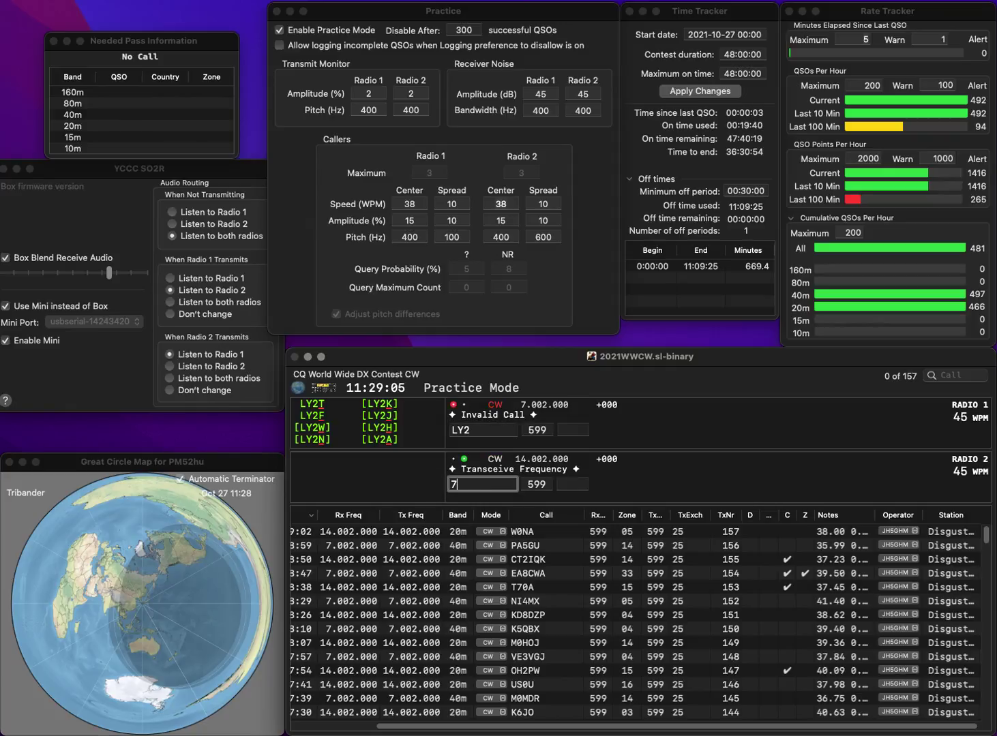
pyautogui.write('EM')
pyautogui.press('Return')
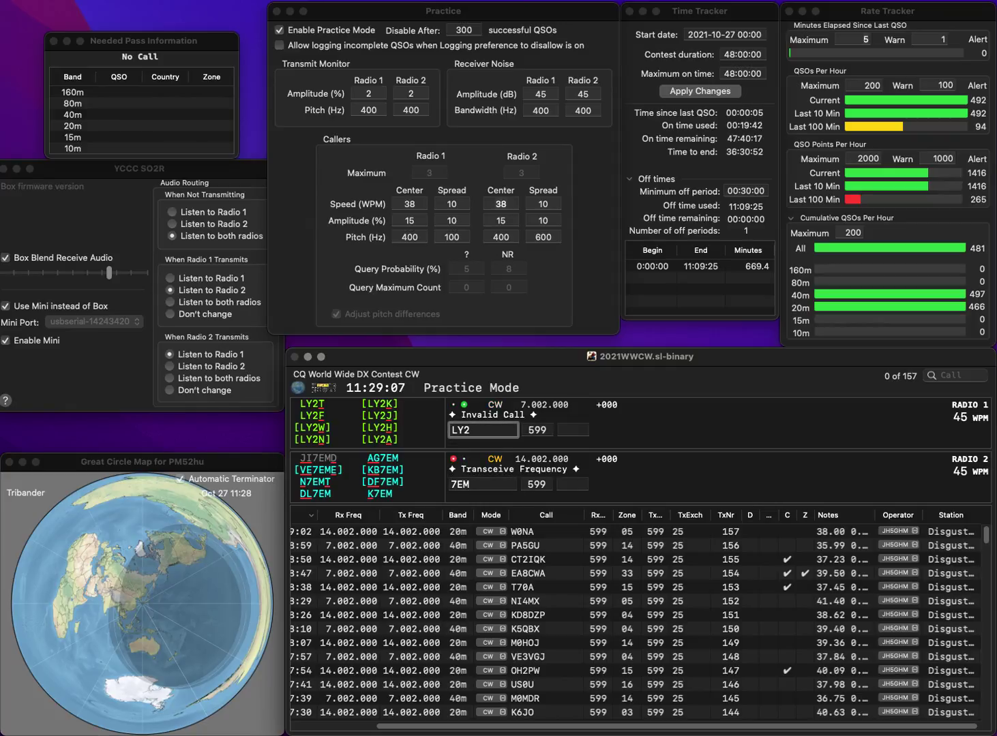
pyautogui.press('BackSpace')
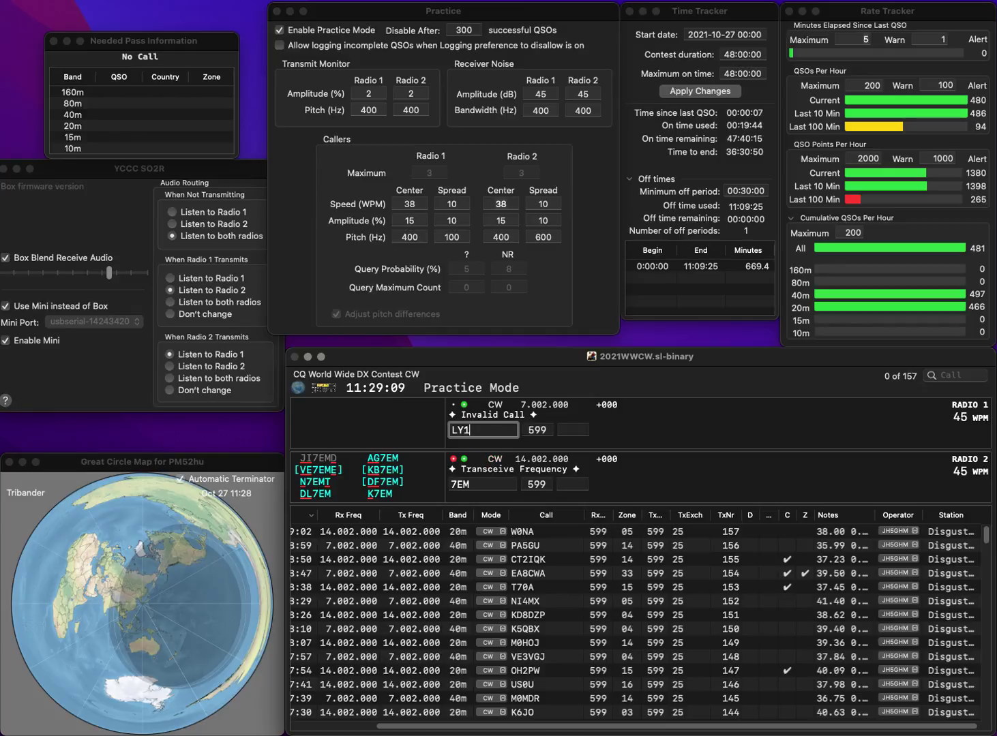
pyautogui.write('1DZ')
pyautogui.press('Return')
pyautogui.write('I')
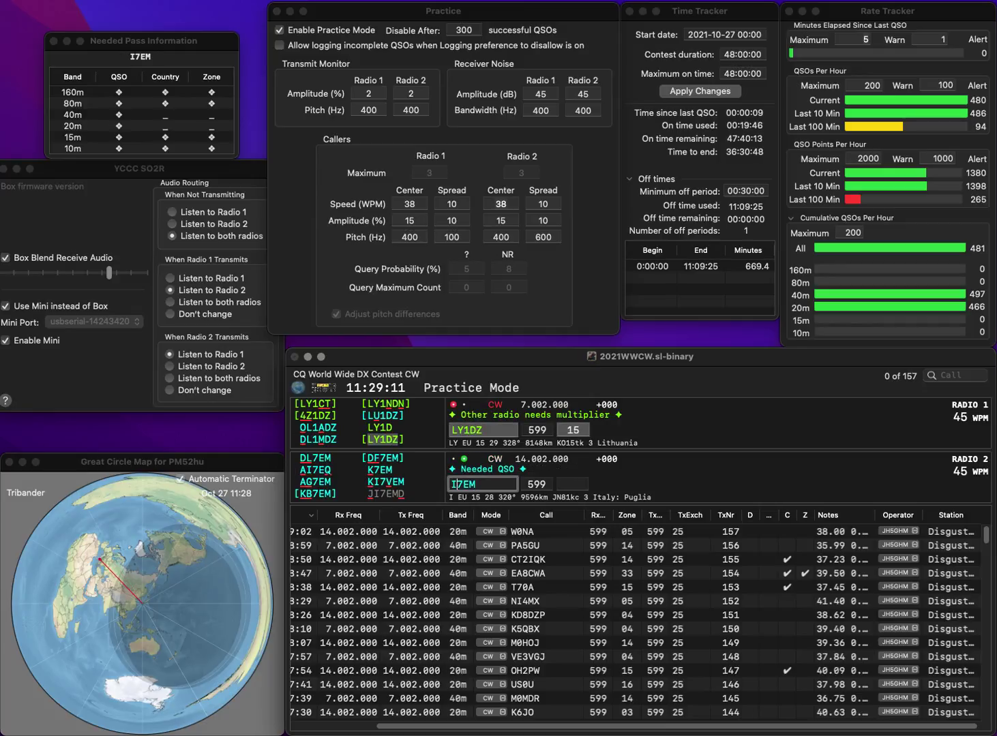
pyautogui.press('BackSpace')
pyautogui.write('UB')
pyautogui.click(457, 484)
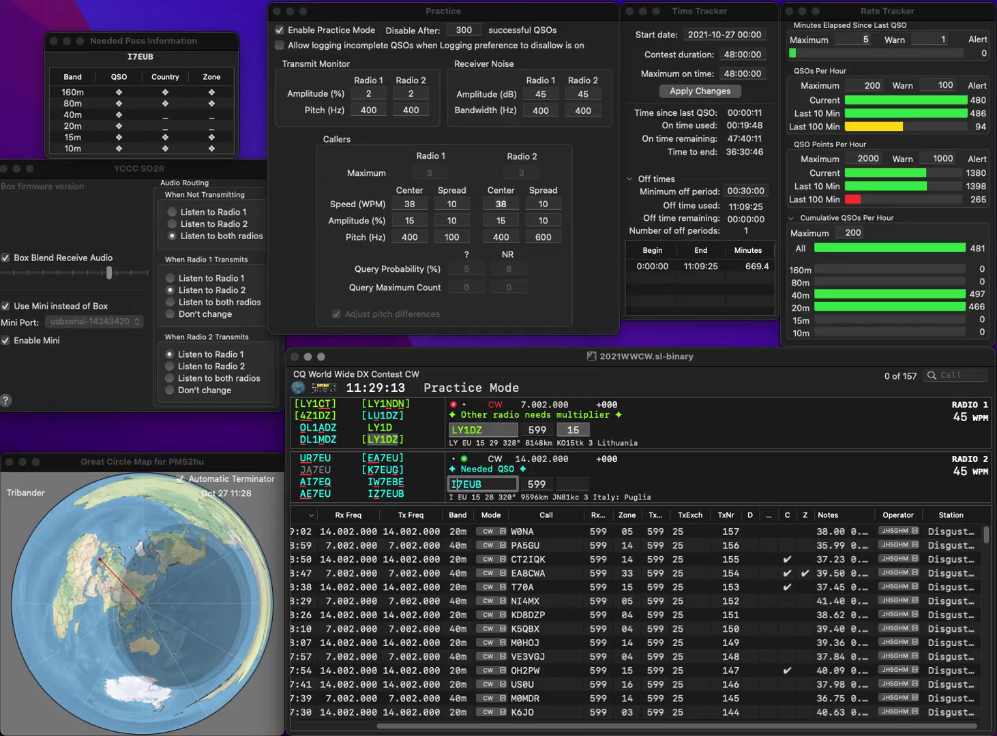
pyautogui.write('Z')
pyautogui.press('Return')
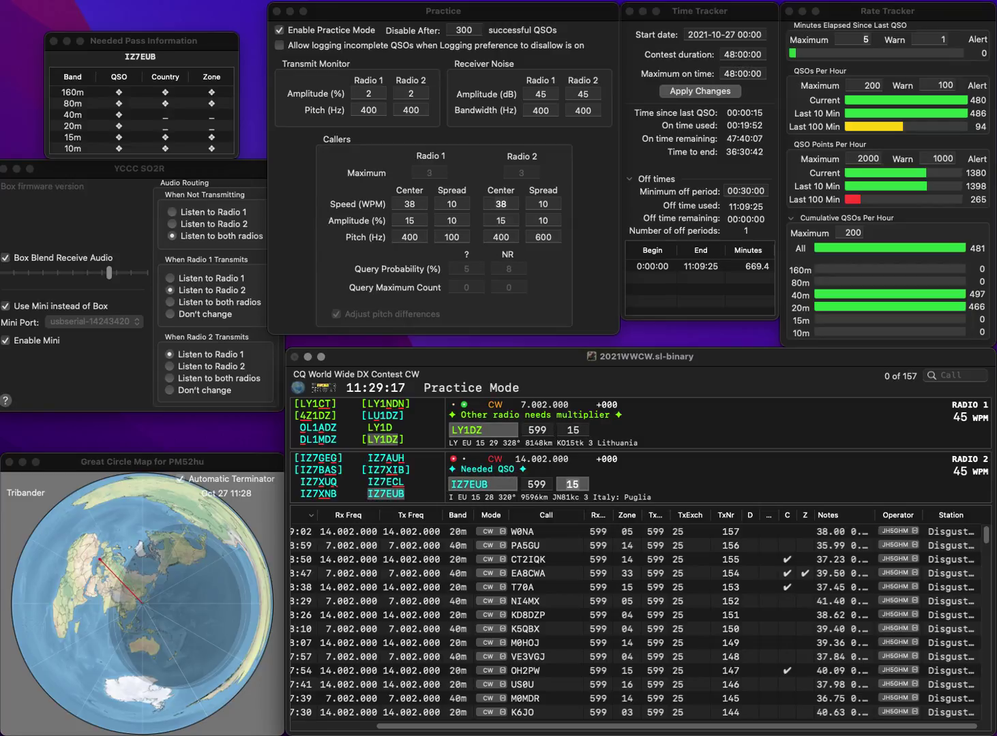
pyautogui.press('Return')
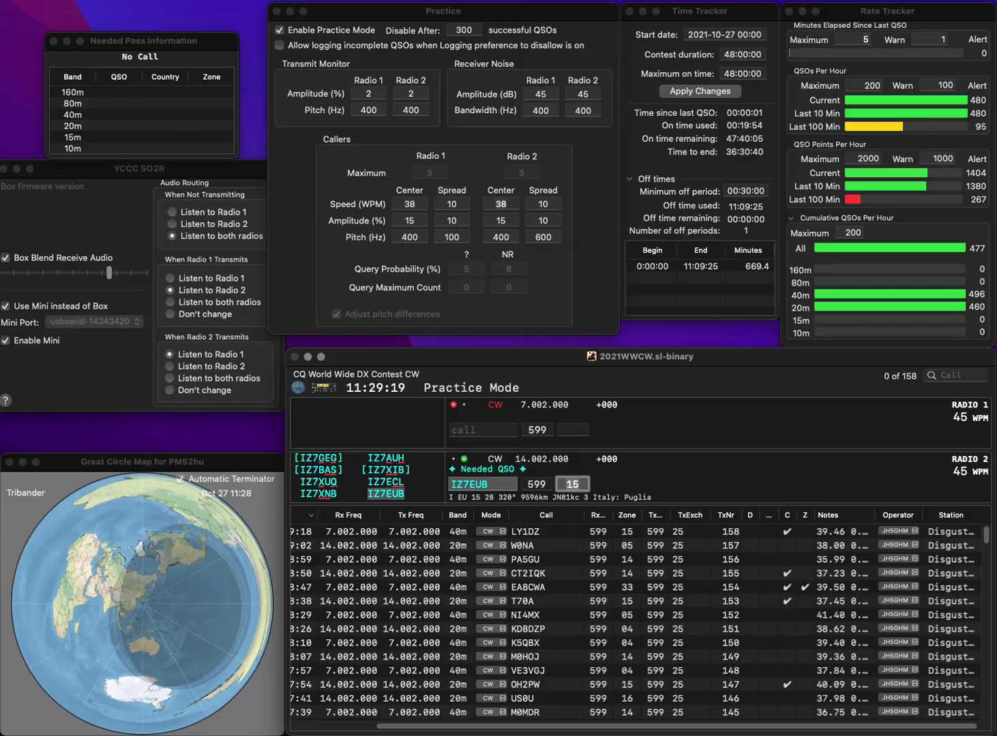
pyautogui.press('Return')
pyautogui.write('M0')
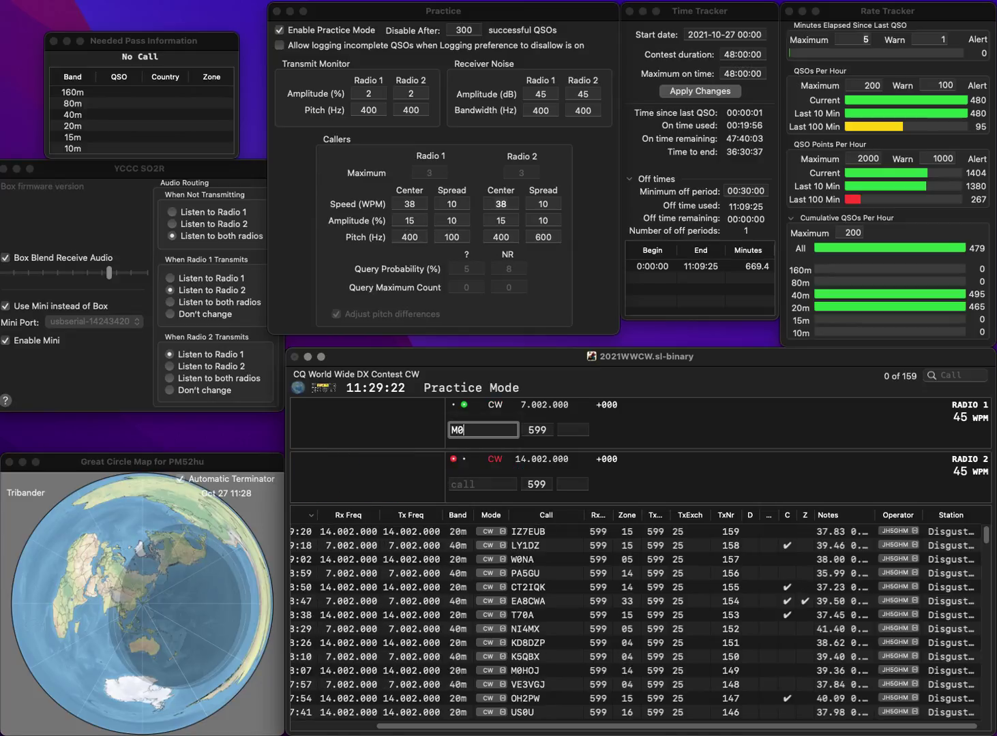
pyautogui.write('SD')
pyautogui.write('Y')
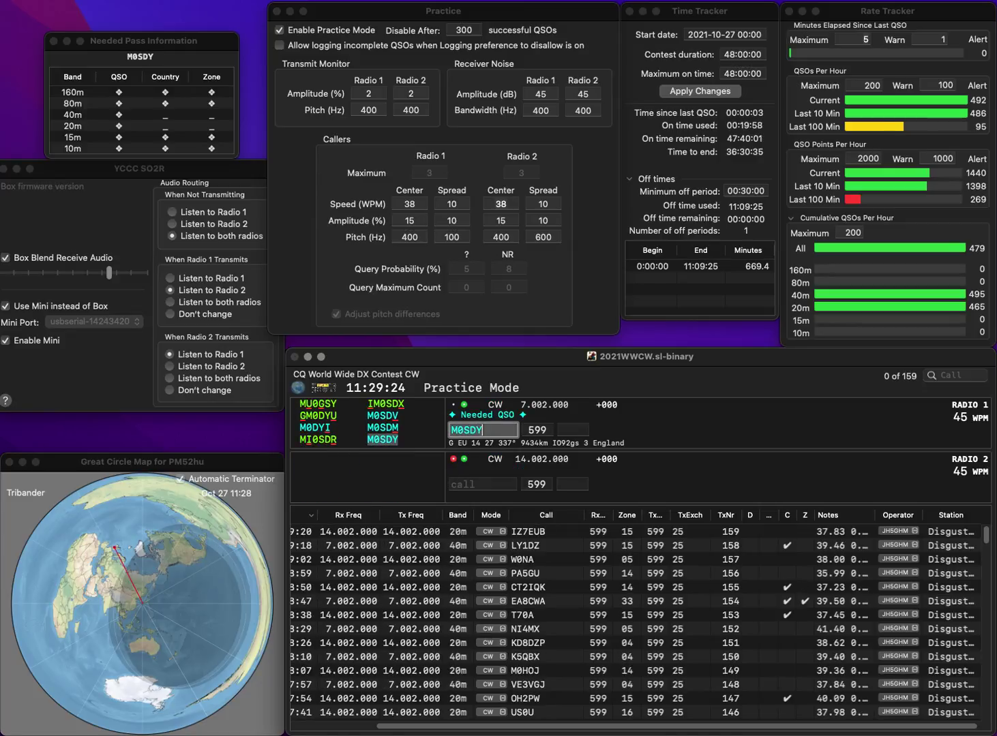
pyautogui.press('Return')
pyautogui.write('WOJ')
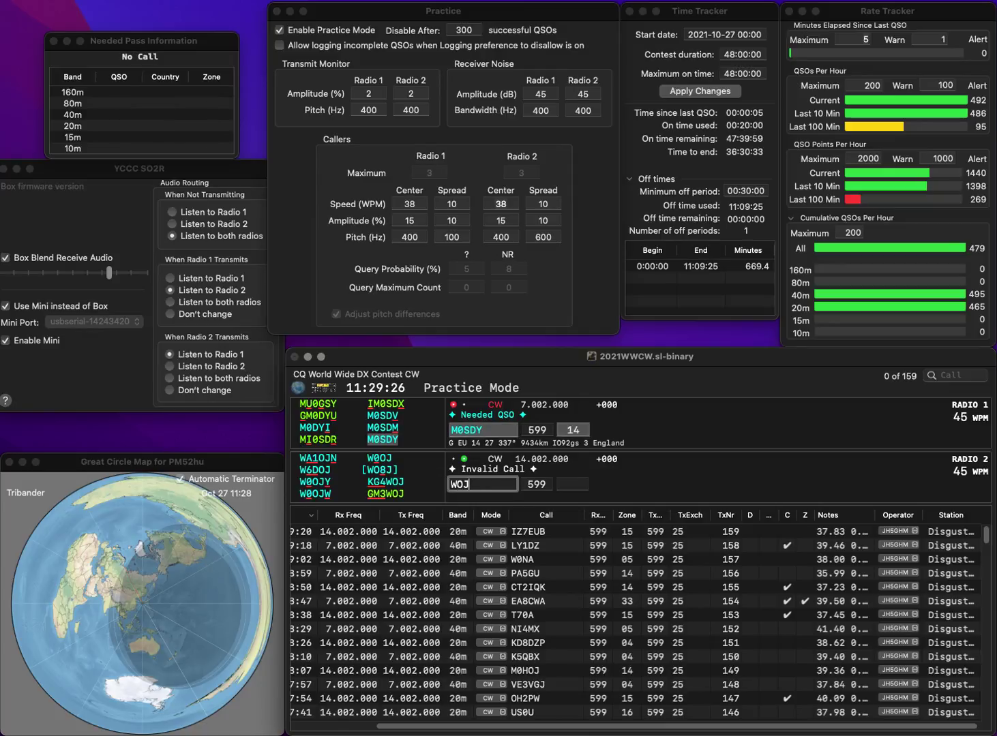
pyautogui.press('Home')
pyautogui.write('GM3')
pyautogui.press('Return')
pyautogui.press('Return')
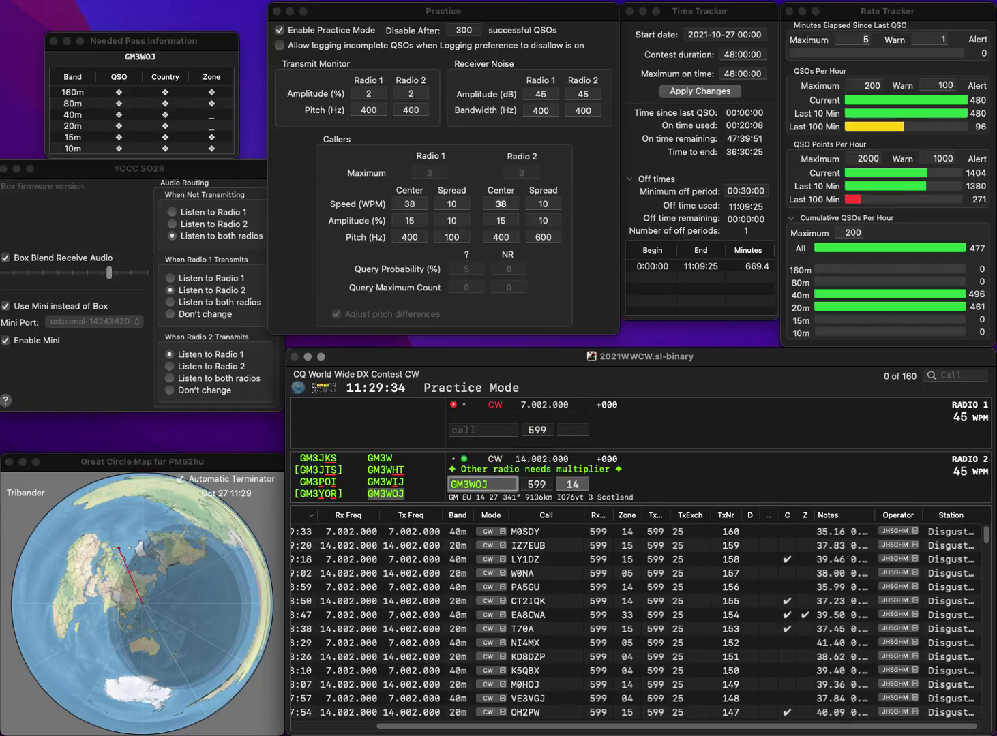
pyautogui.press('BackSpace')
pyautogui.press('BackSpace')
pyautogui.press('BackSpace')
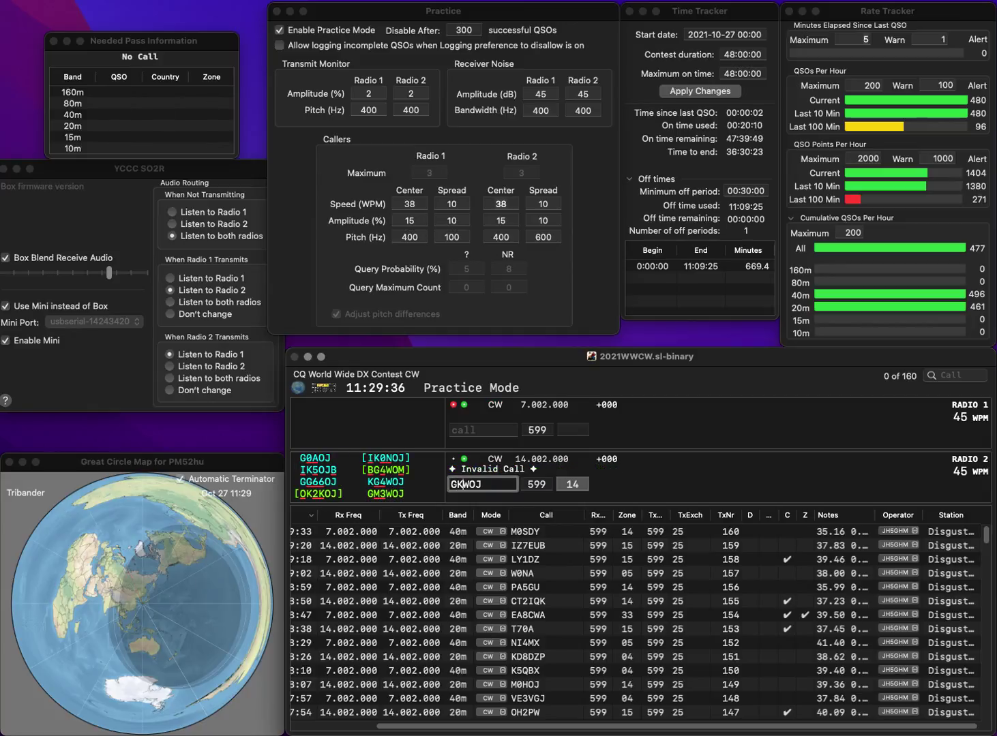
pyautogui.write('KG')
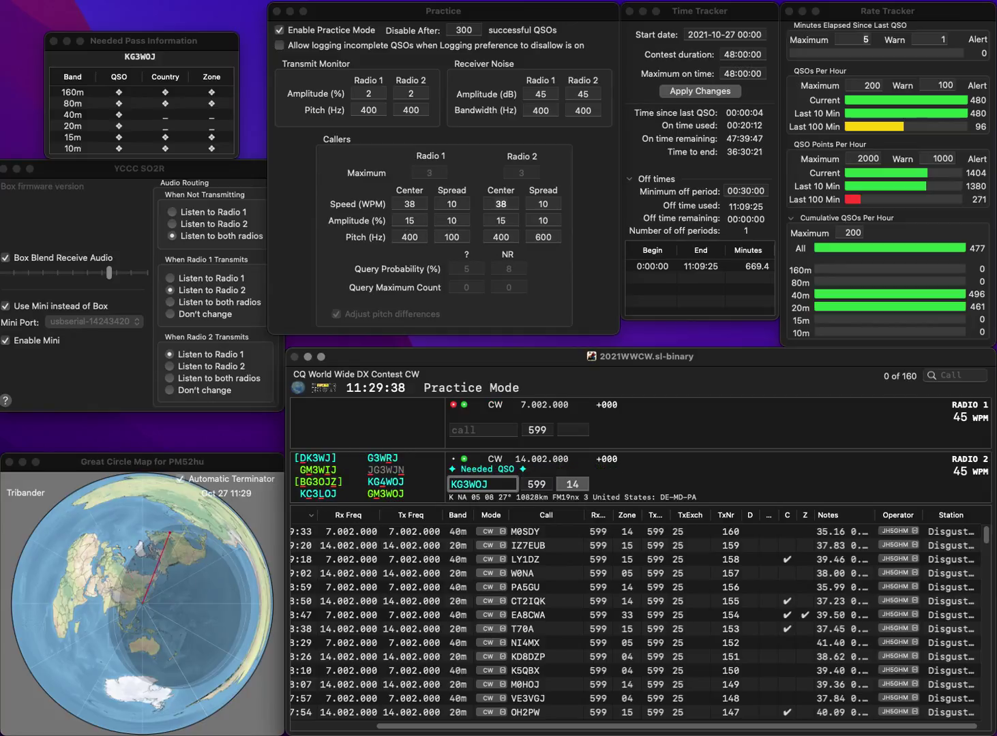
pyautogui.write('4')
pyautogui.press('Return')
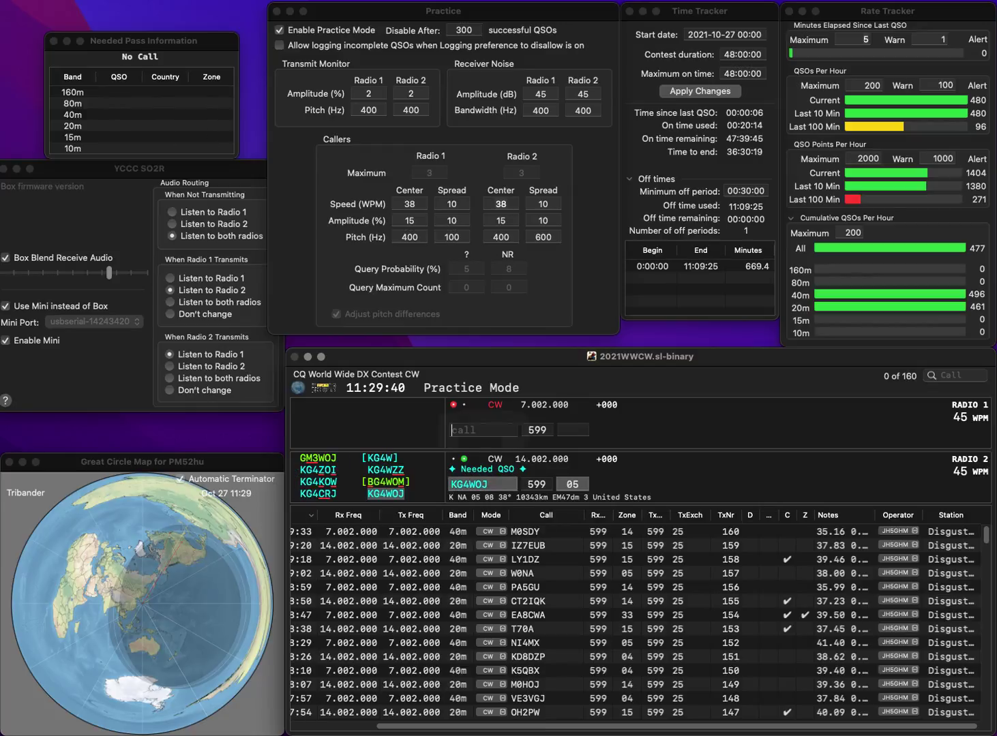
pyautogui.write('DD2CW')
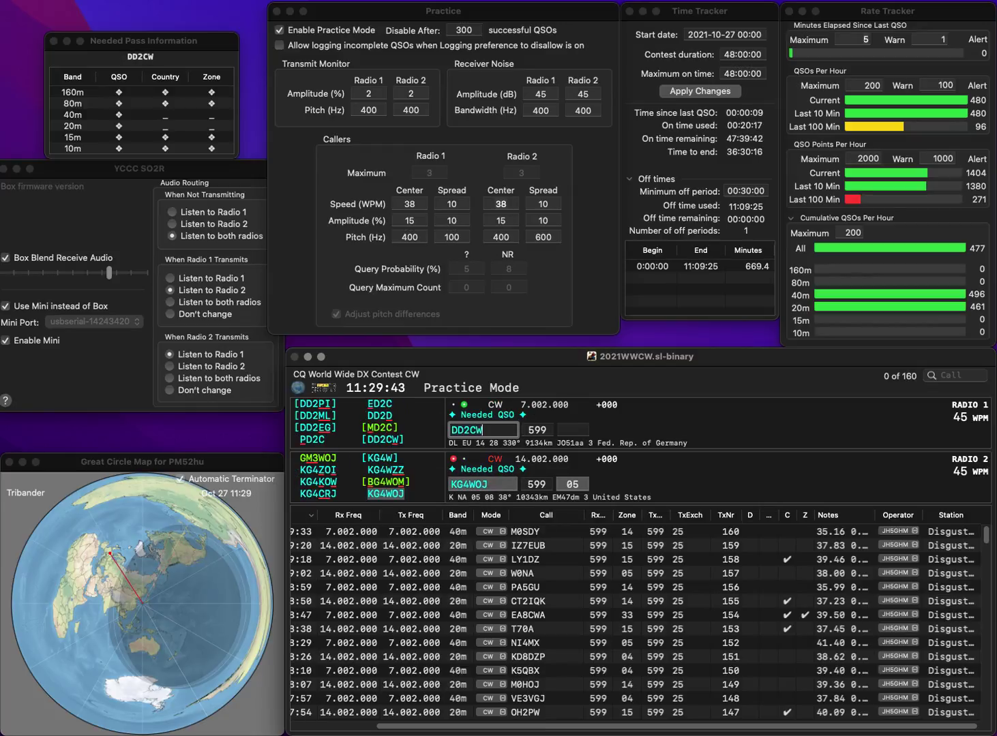
pyautogui.press('Return')
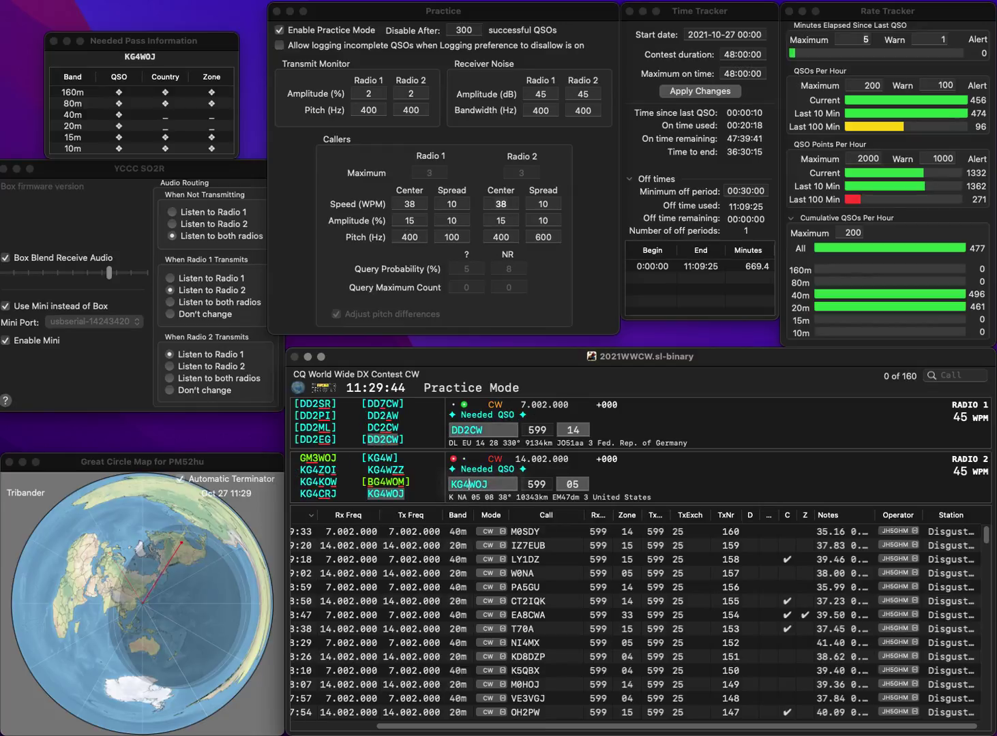
pyautogui.press('Return')
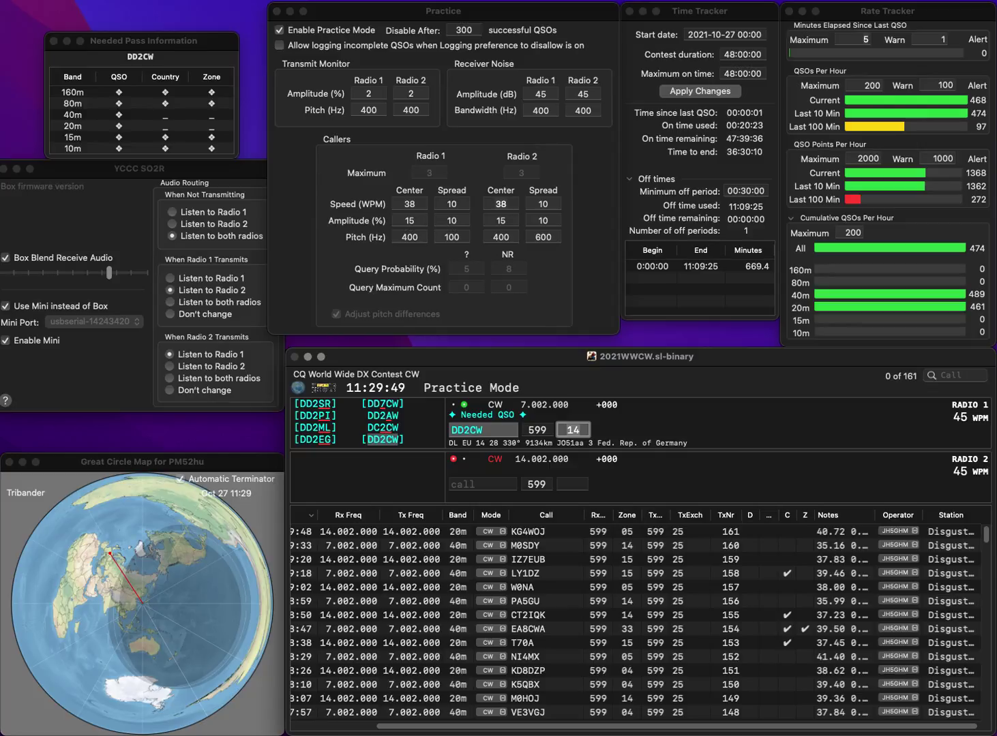
pyautogui.press('Return')
pyautogui.write('KE3')
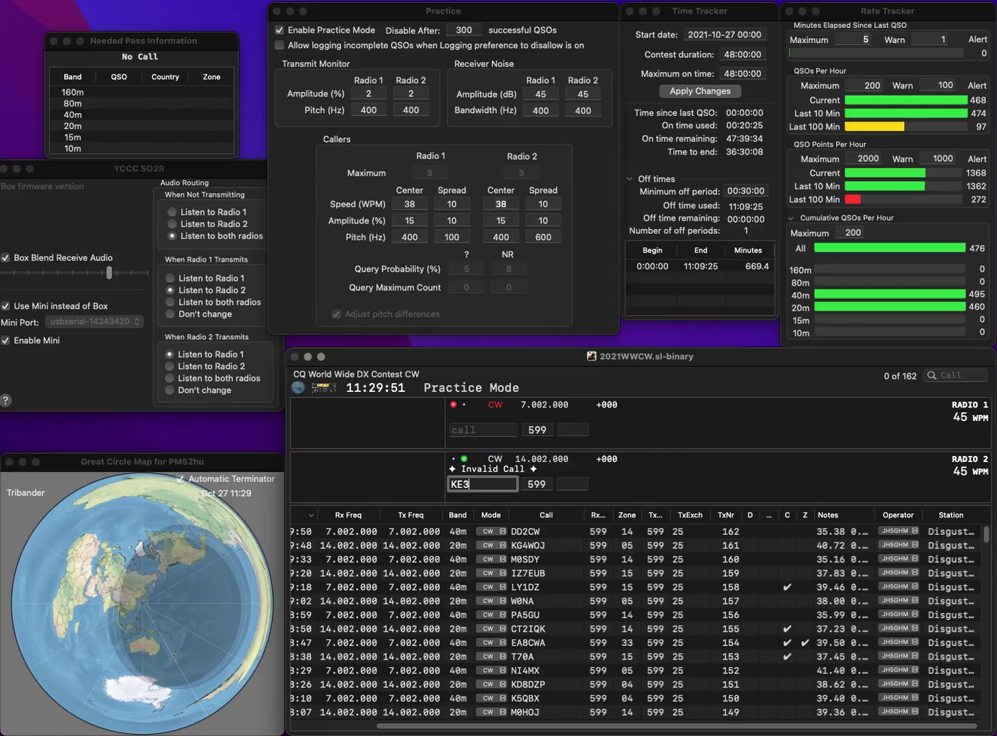
pyautogui.write('SSR')
pyautogui.press('Return')
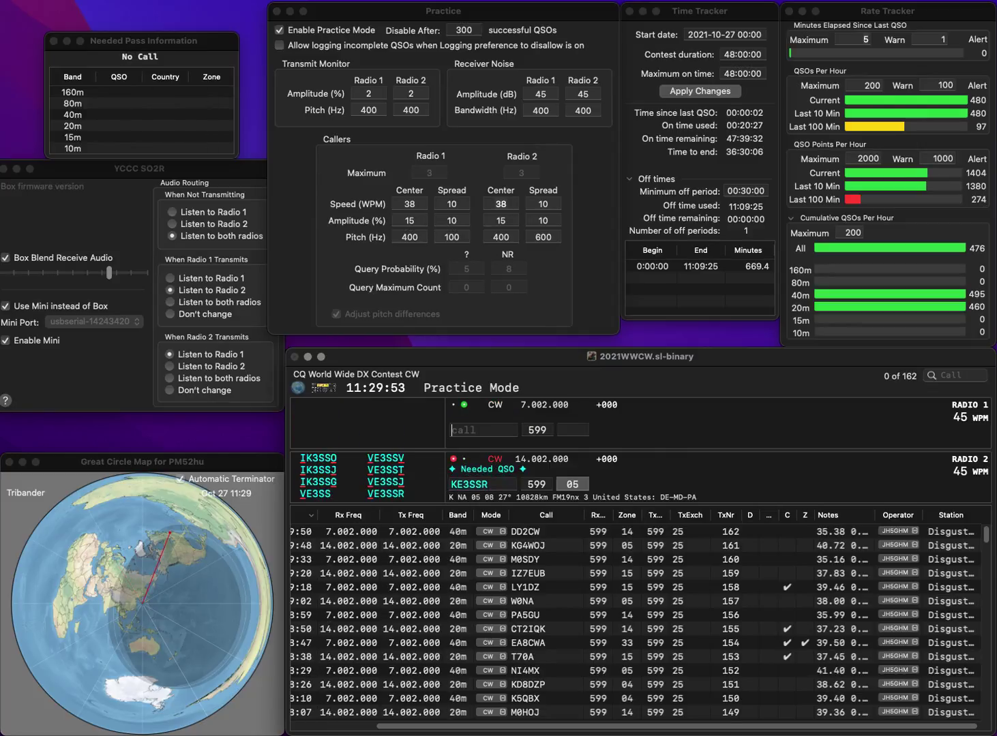
pyautogui.write('E')
pyautogui.write('4MS')
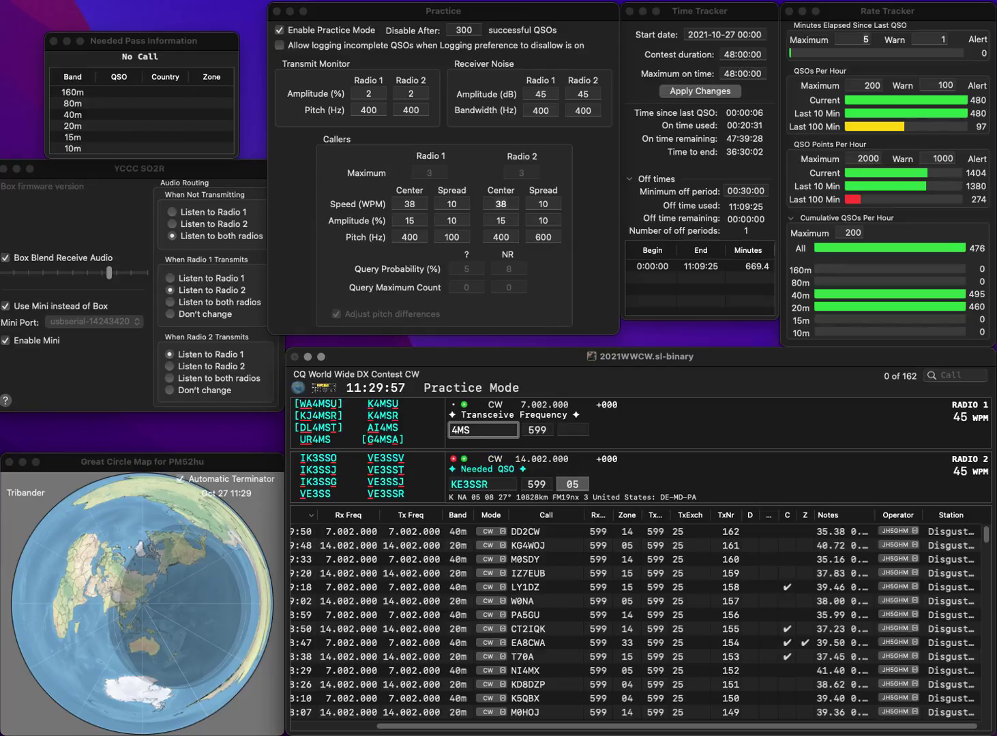
pyautogui.write('AE')
pyautogui.press('BackSpace')
pyautogui.write('H')
pyautogui.press('Return')
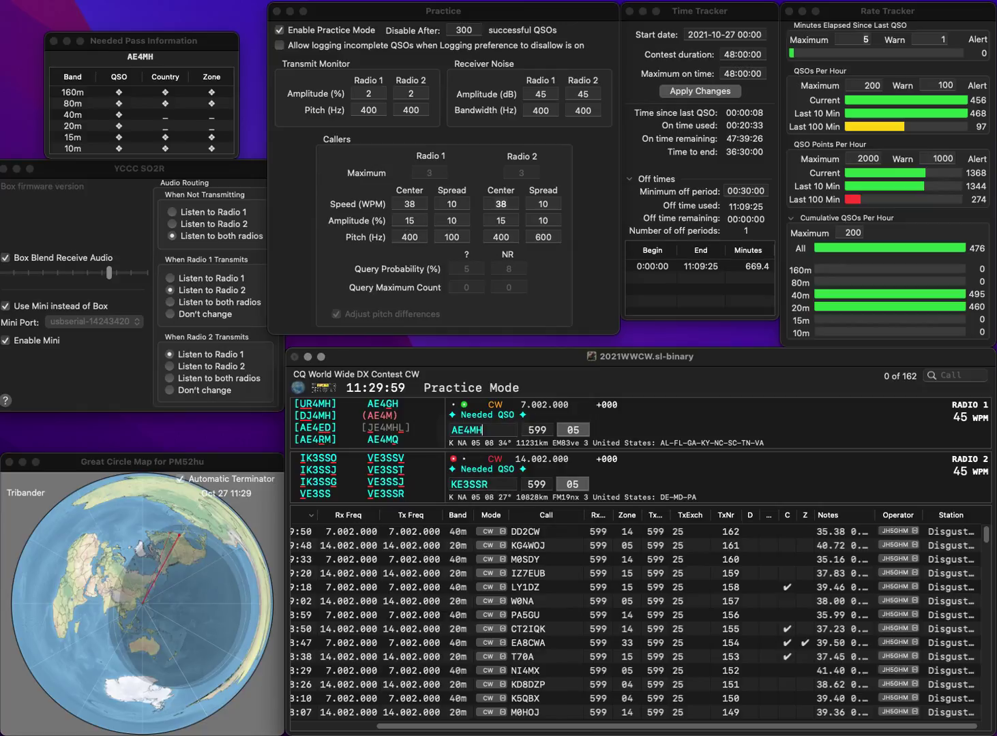
pyautogui.write('V')
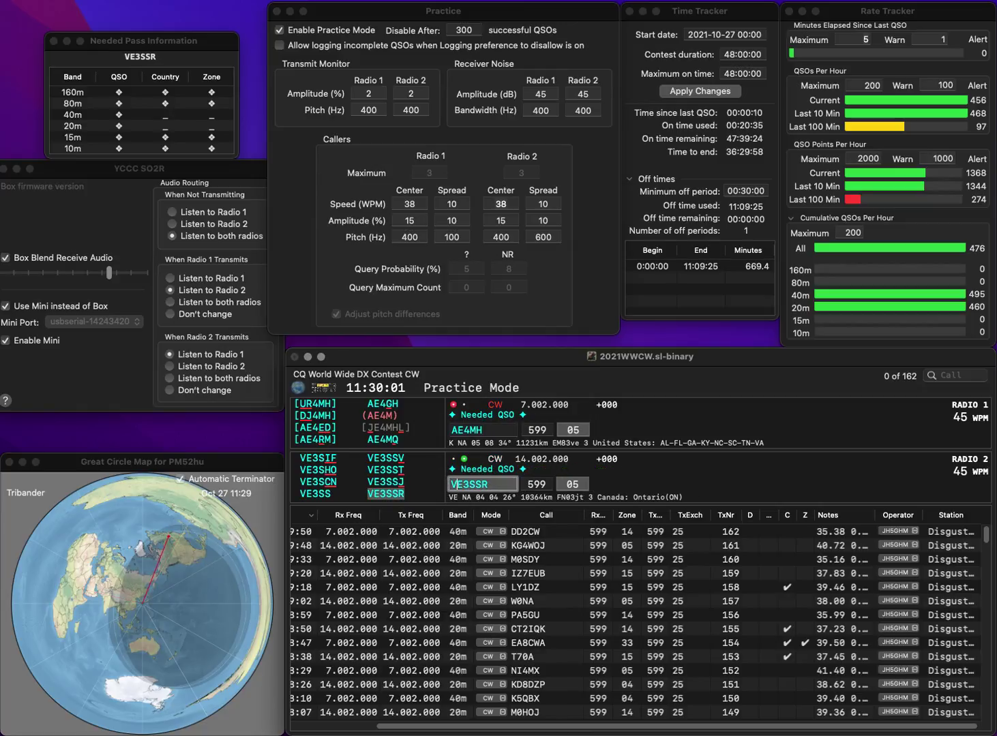
pyautogui.press('Return')
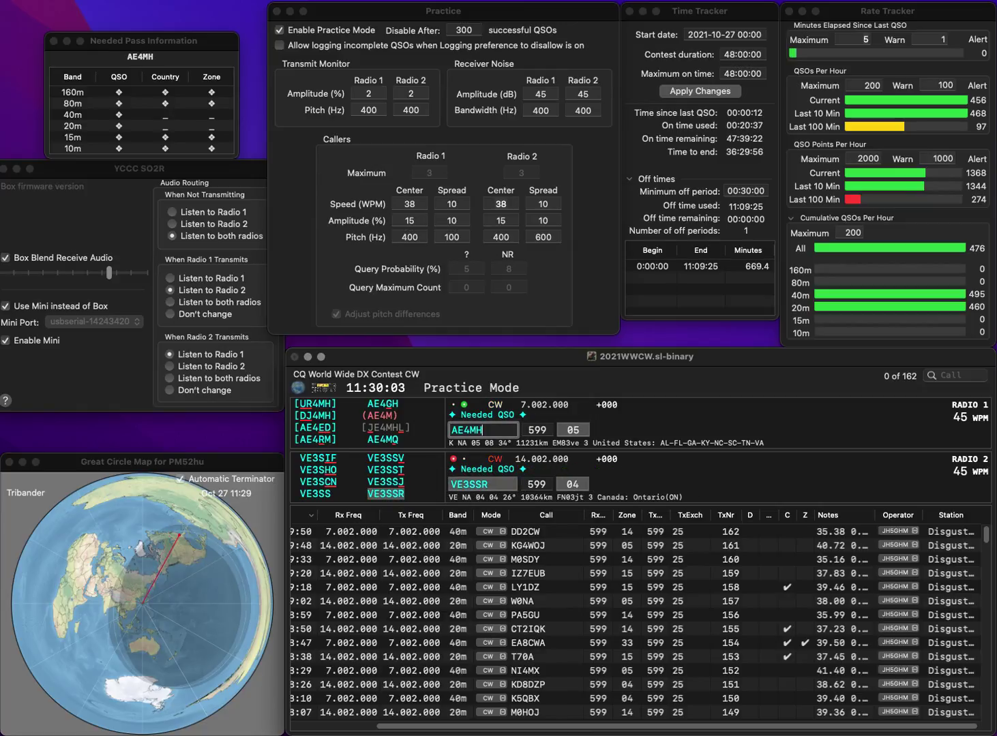
pyautogui.write('I')
pyautogui.press('BackSpace')
pyautogui.write('S')
pyautogui.press('Return')
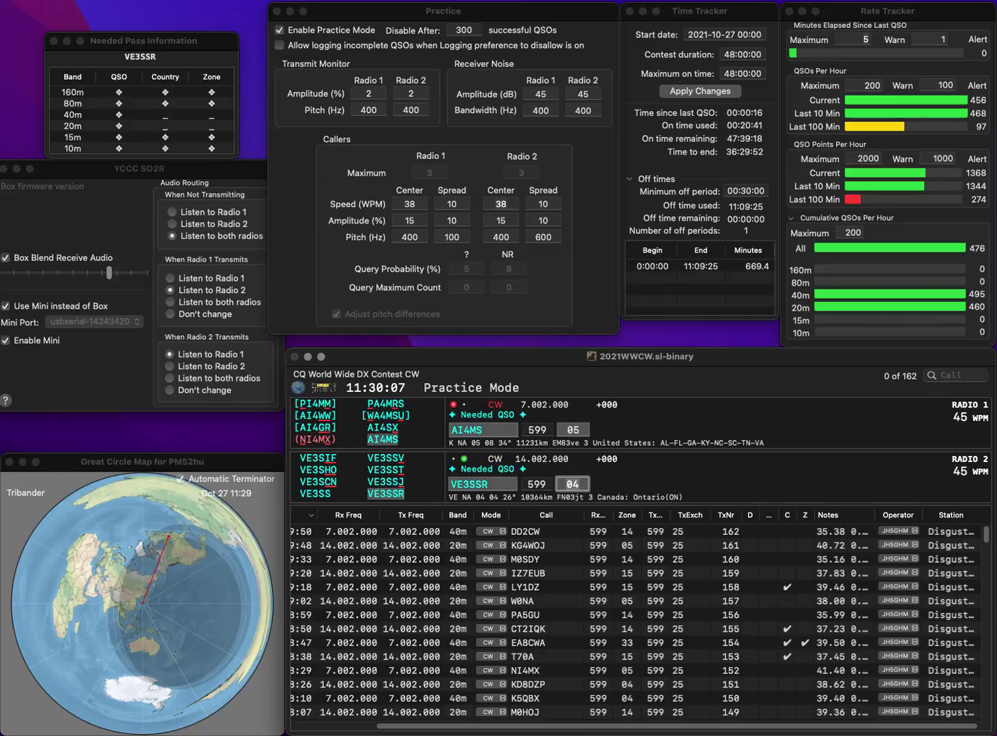
# - Log VE3SSR on Radio 2 and AI4MS on Radio 1, and send partial calls K1 on Radio 2 and UB3 on Radio 1
pyautogui.press('Return')
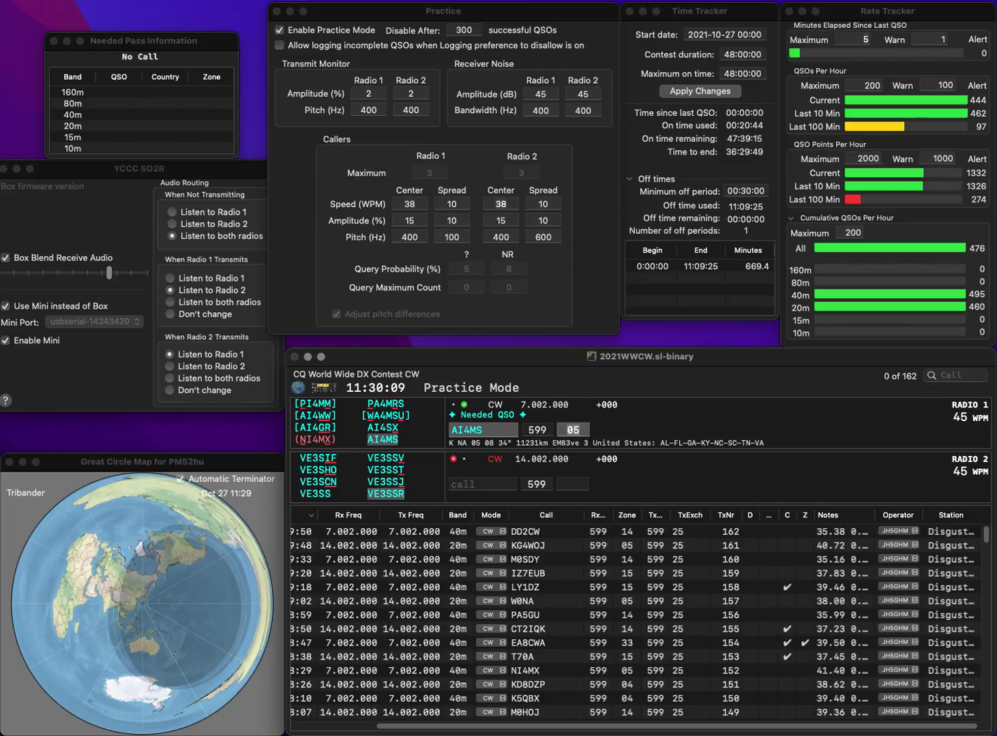
pyautogui.press('Return')
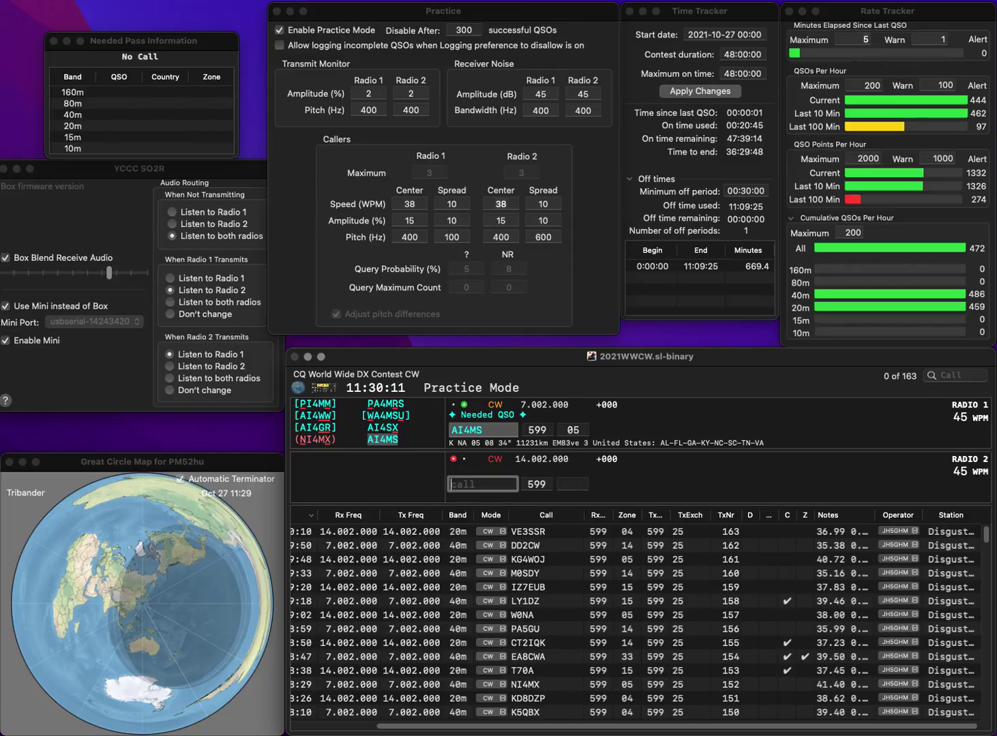
pyautogui.write('K1')
pyautogui.press('Return')
pyautogui.write('UB3')
pyautogui.press('Return')
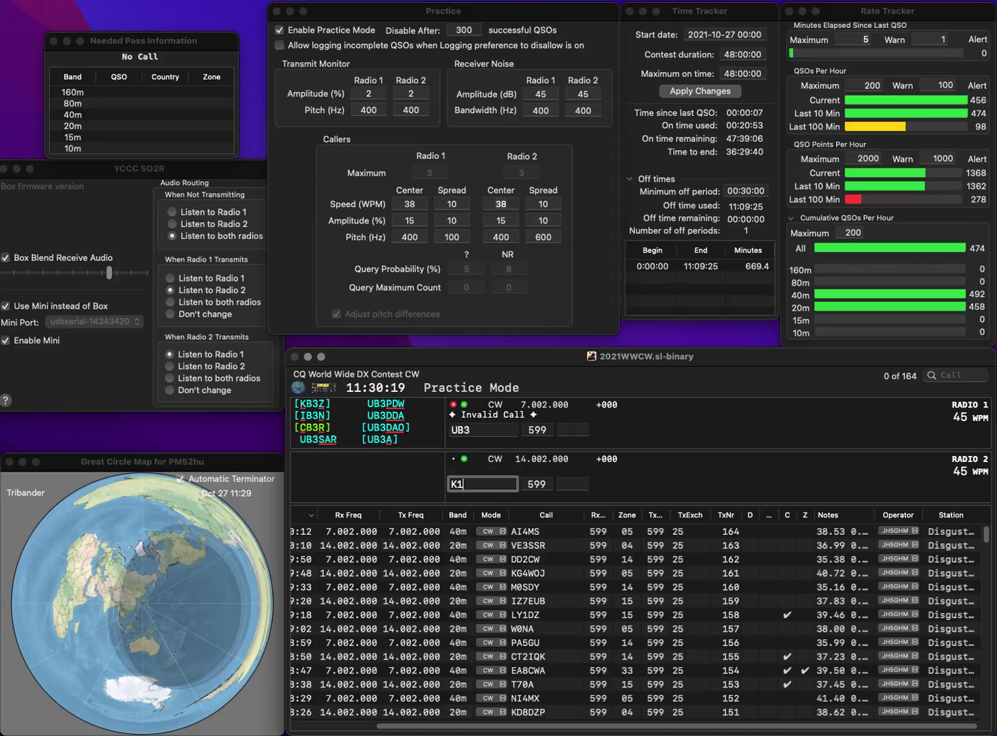
# - Complete the calls as K1VR on Radio 2 and UB3DAO on Radio 1 with their exchanges, and log K1VR
pyautogui.write('VR')
pyautogui.press('Return')
pyautogui.write('3')
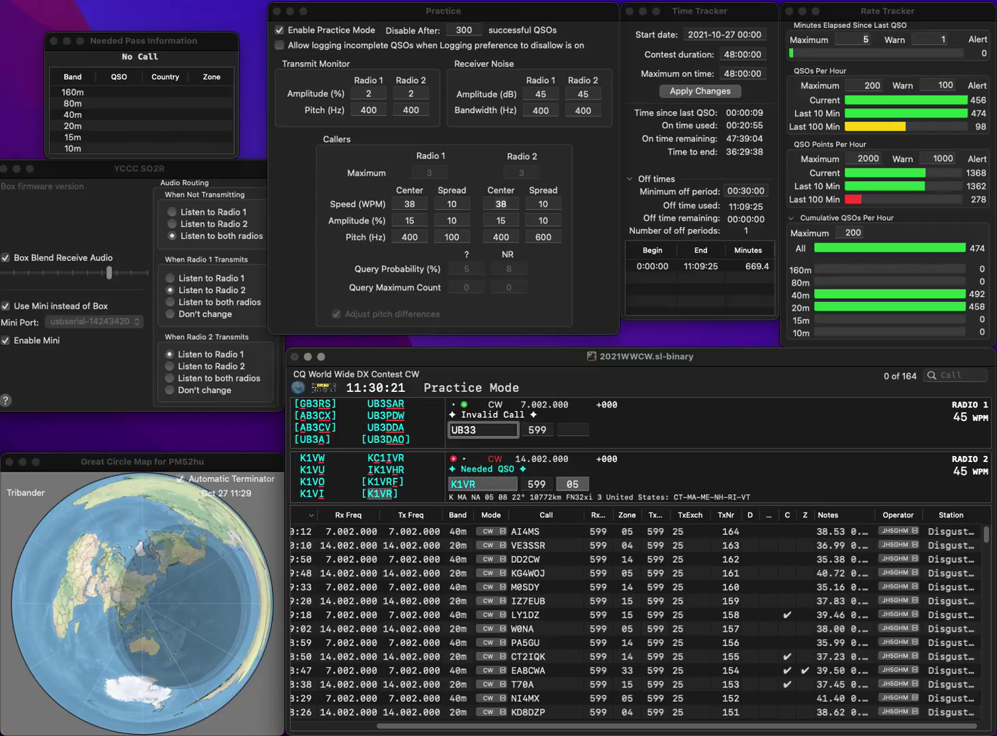
pyautogui.press('BackSpace')
pyautogui.write('BAO')
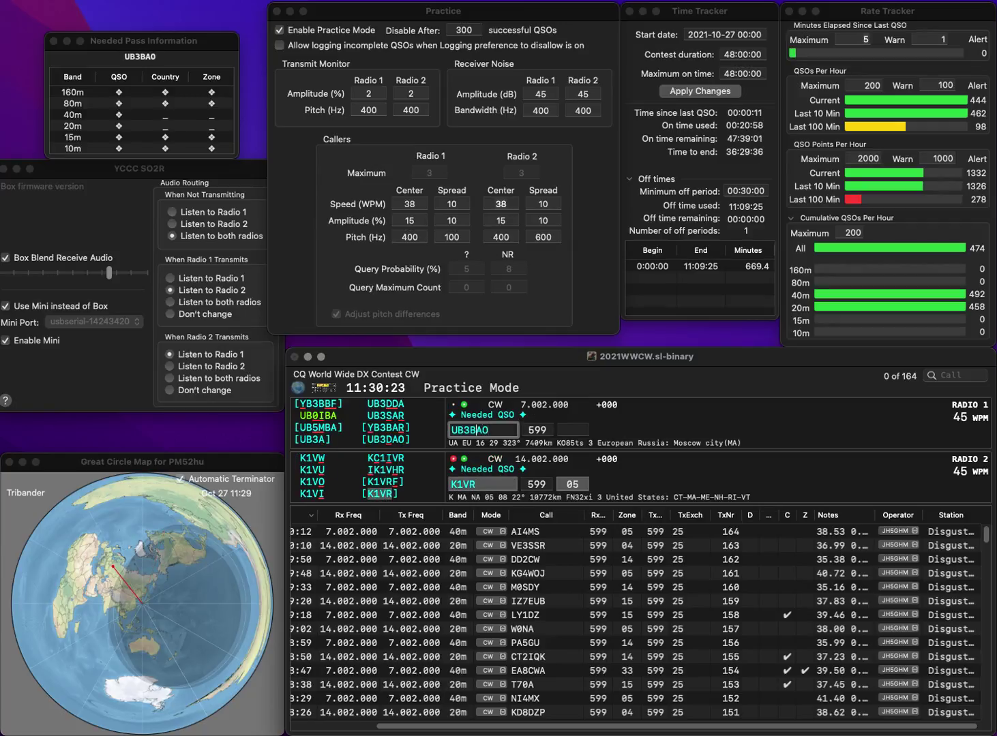
pyautogui.press('Delete')
pyautogui.write('D')
pyautogui.press('Return')
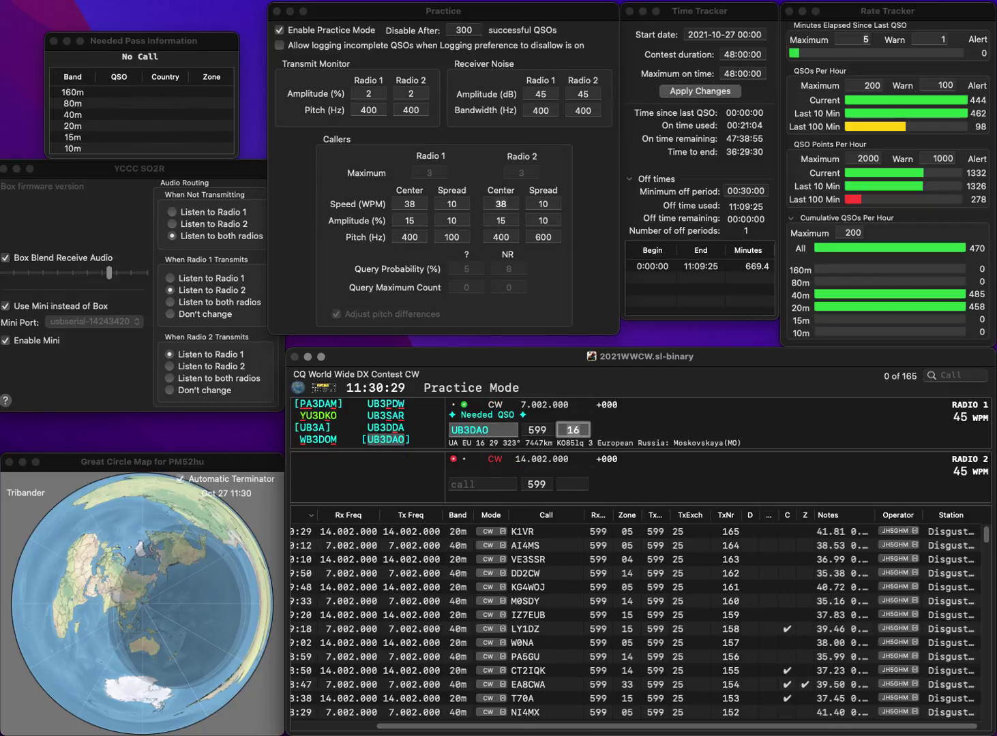
pyautogui.press('Return')
pyautogui.write('K1SO')
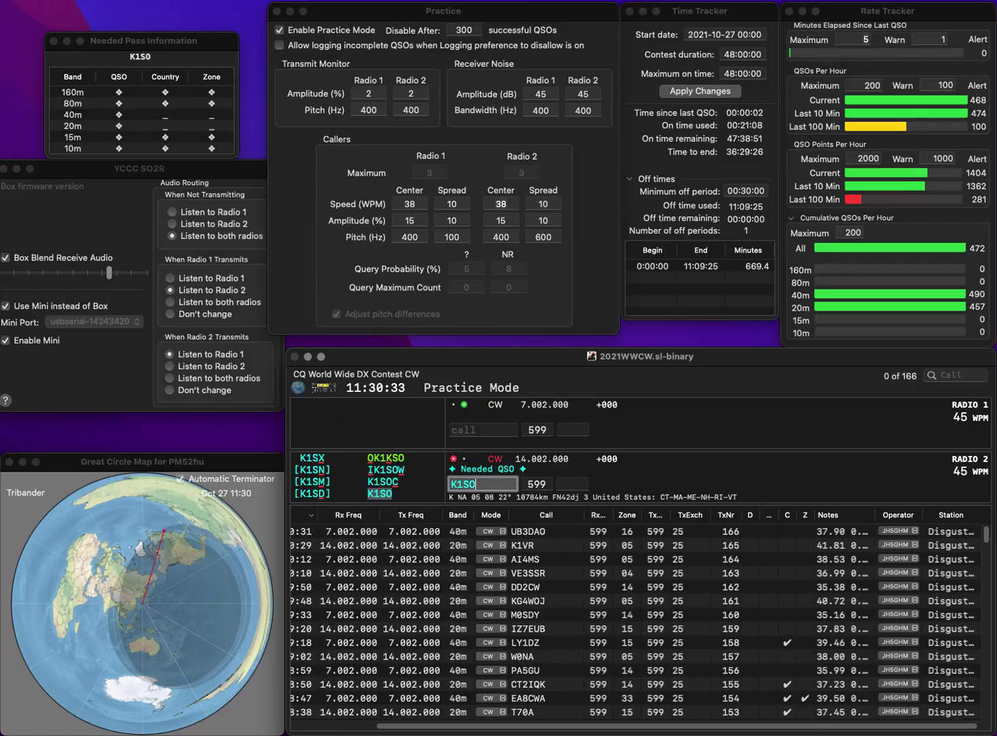
pyautogui.press('Return')
pyautogui.write('AK4AO')
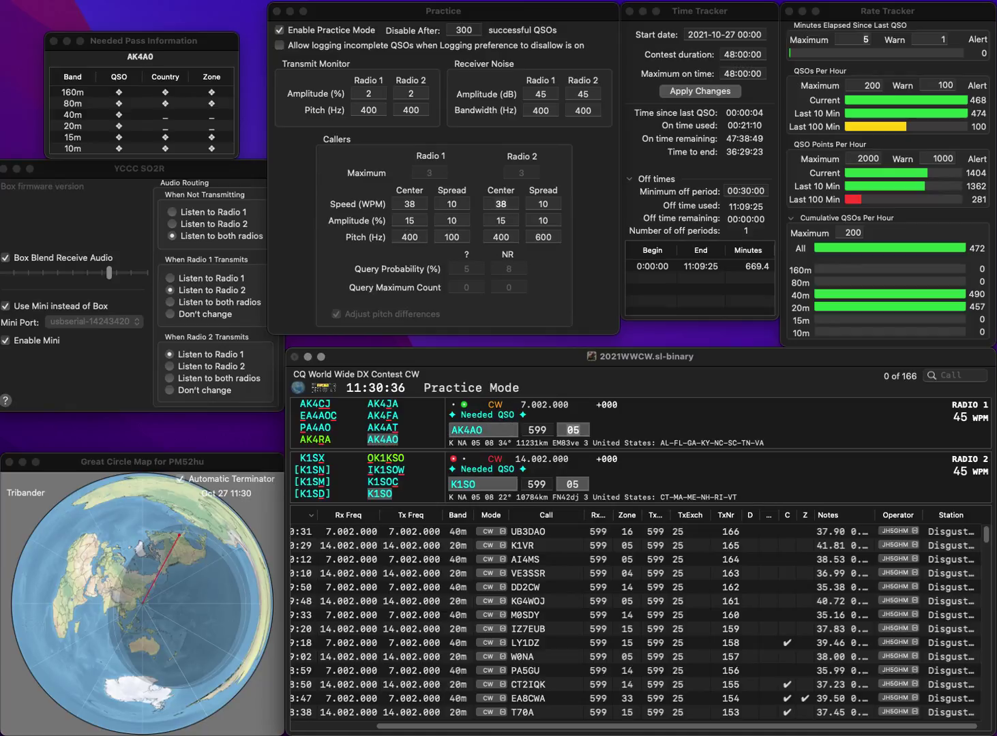
pyautogui.press('Return')
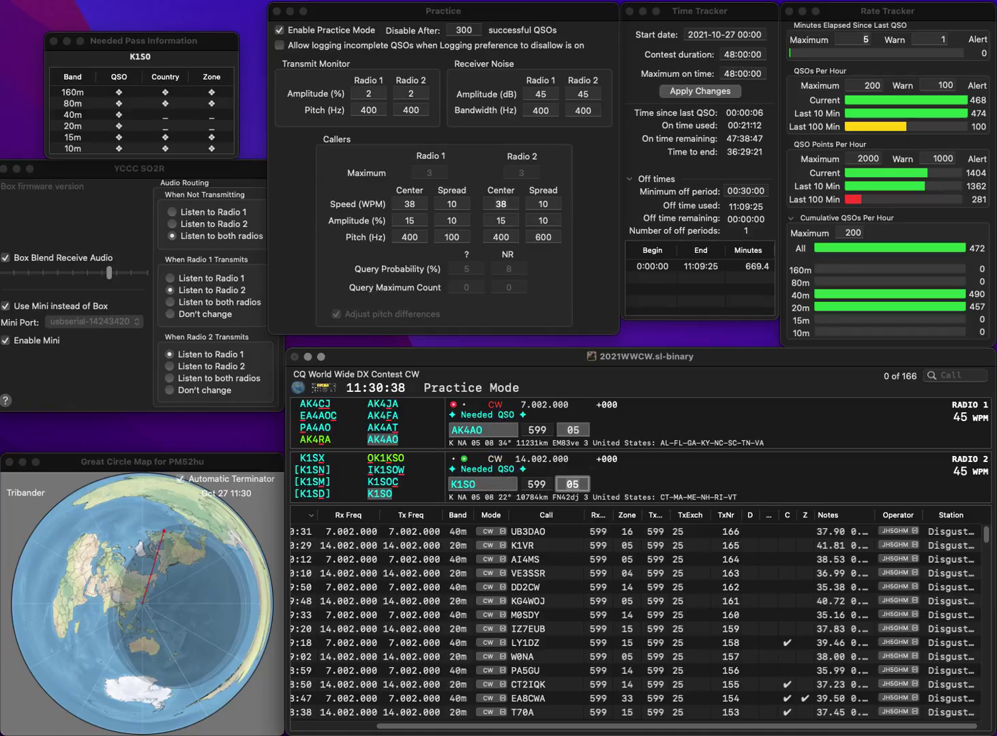
pyautogui.press('Return')
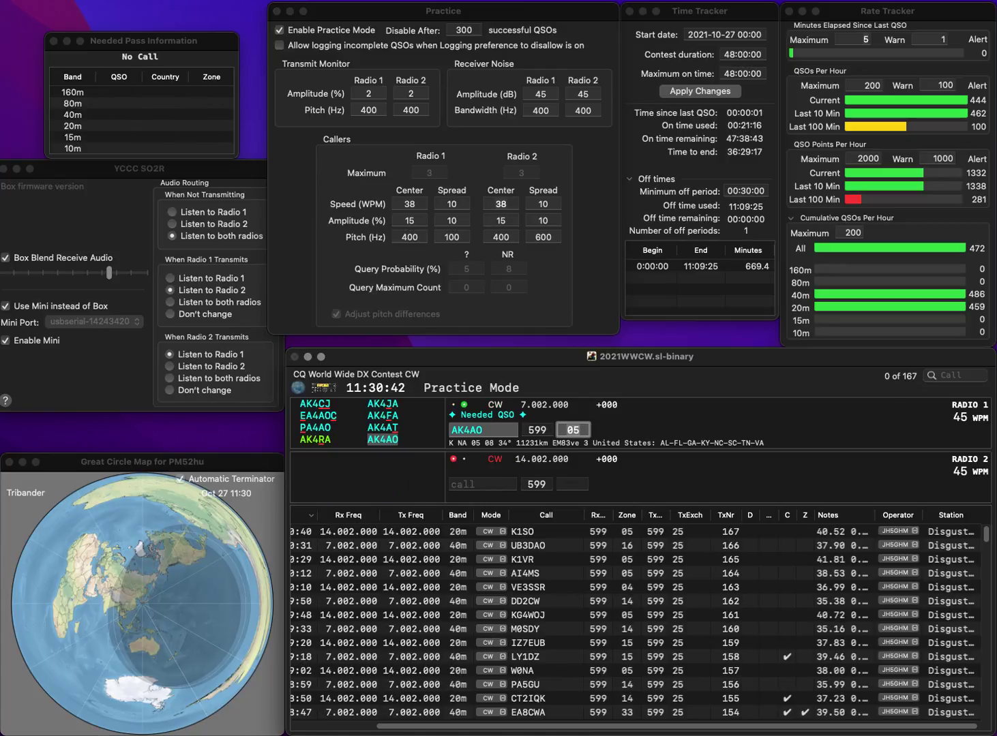
pyautogui.press('Return')
# - Answer OM6MS on Radio 2 and IK5MEP on Radio 1 with the exchange, and log both contacts
pyautogui.write('OM6MS')
pyautogui.press('Return')
pyautogui.write('IK5MEP')
pyautogui.press('Return')
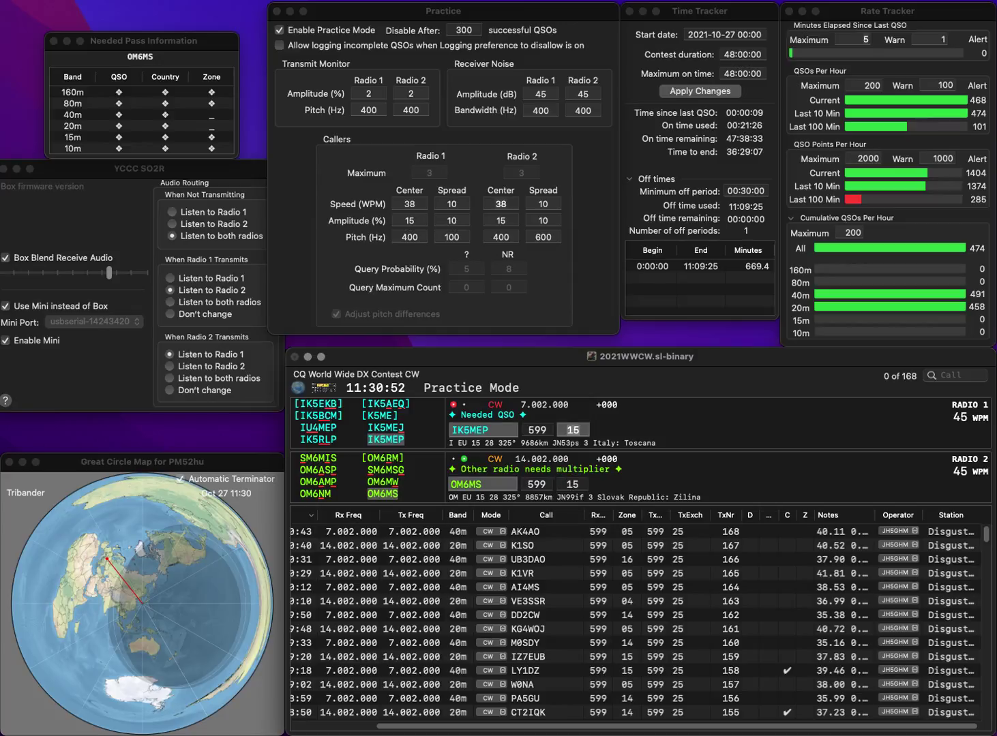
pyautogui.press('Return')
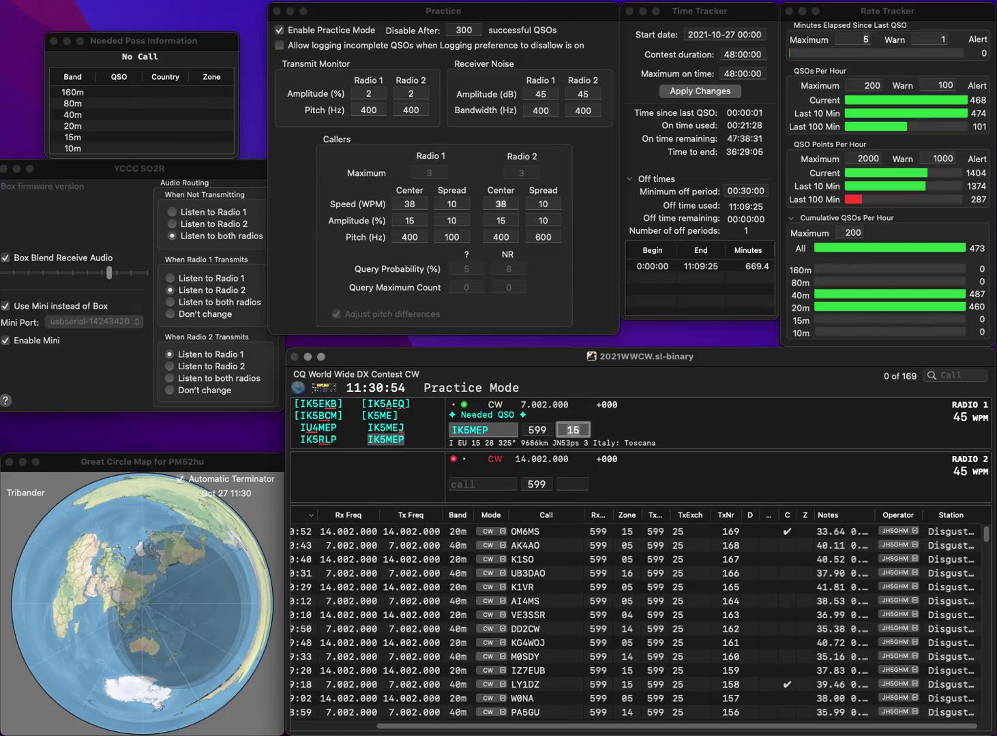
pyautogui.press('Return')
pyautogui.write('K4VIK')
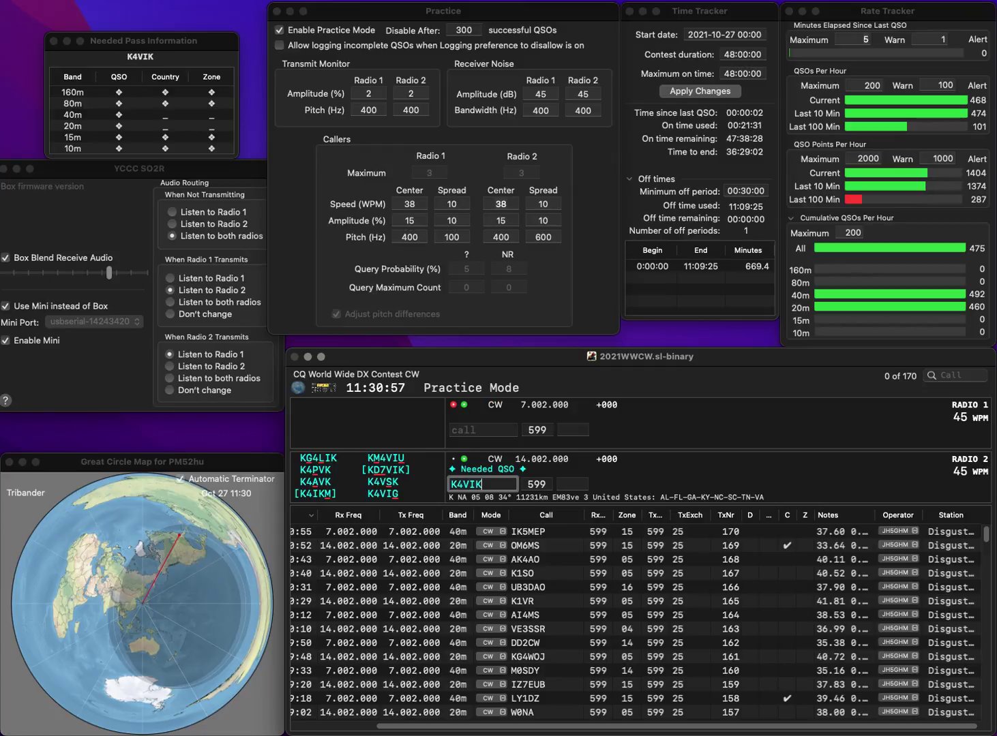
pyautogui.press('Return')
pyautogui.write('4KL')
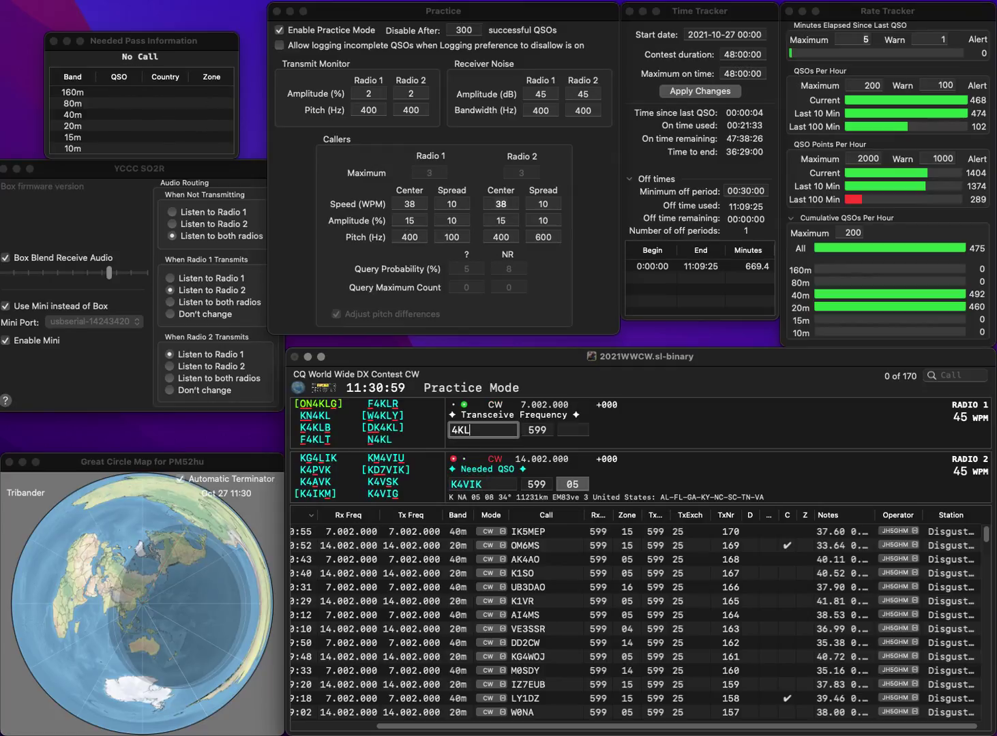
pyautogui.press('Return')
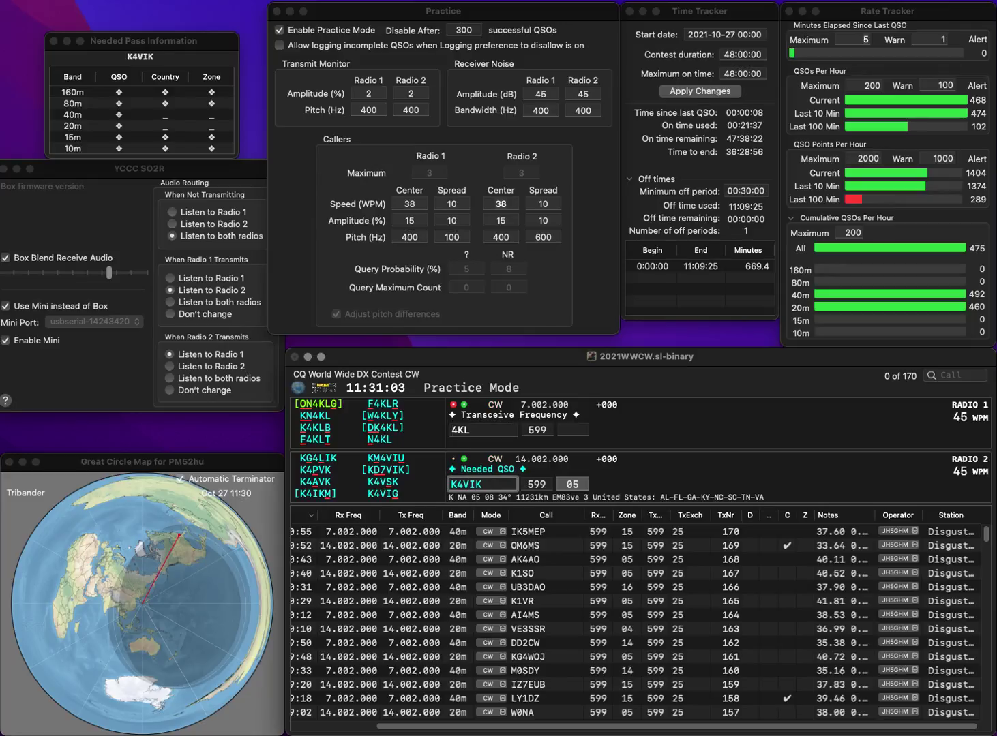
# - Correct the Radio 2 call to K4VSK and complete the Radio 1 call as N4KL, sending each exchange
pyautogui.press('Left')
pyautogui.press('BackSpace')
pyautogui.write('S')
pyautogui.press('Up')
pyautogui.write('NK')
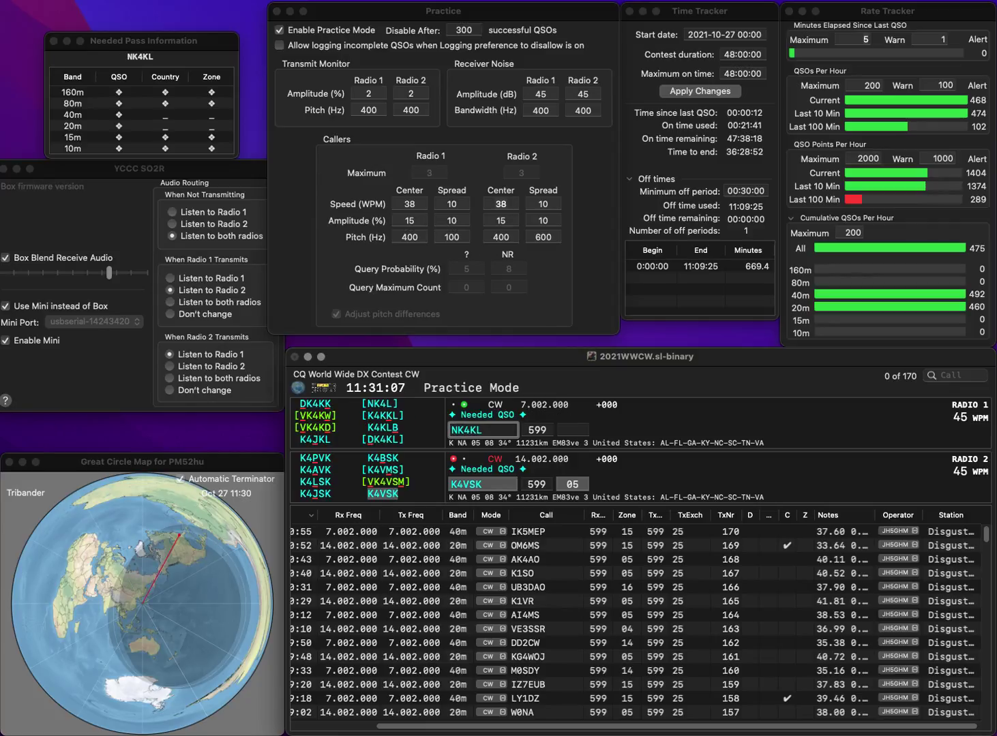
pyautogui.press('BackSpace')
pyautogui.press('Return')
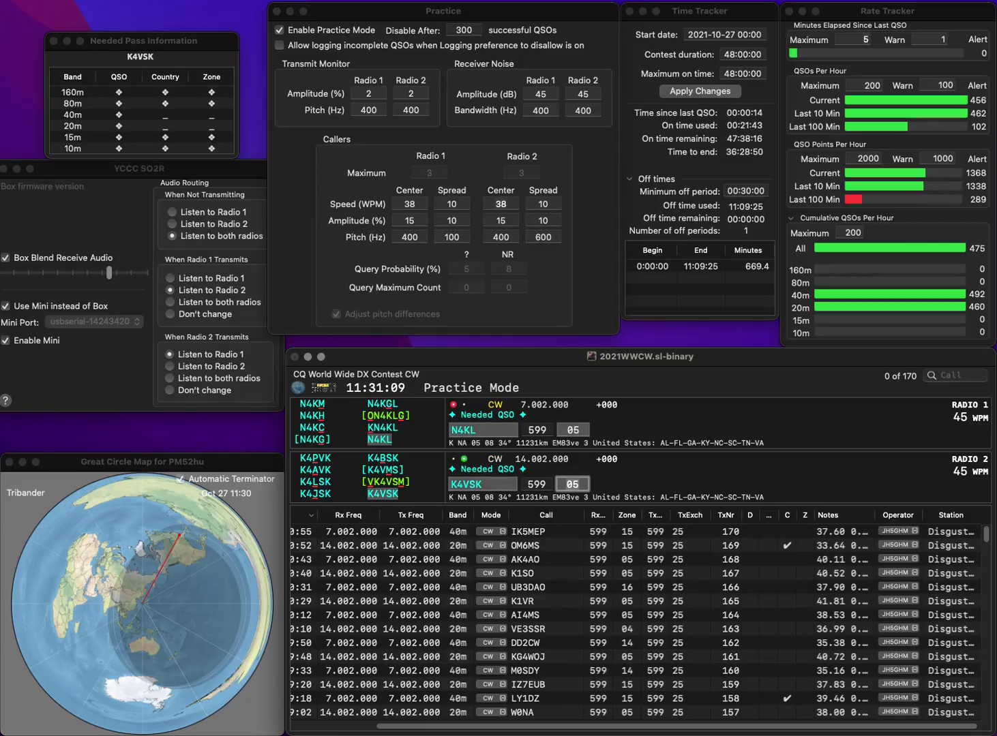
pyautogui.press('Return')
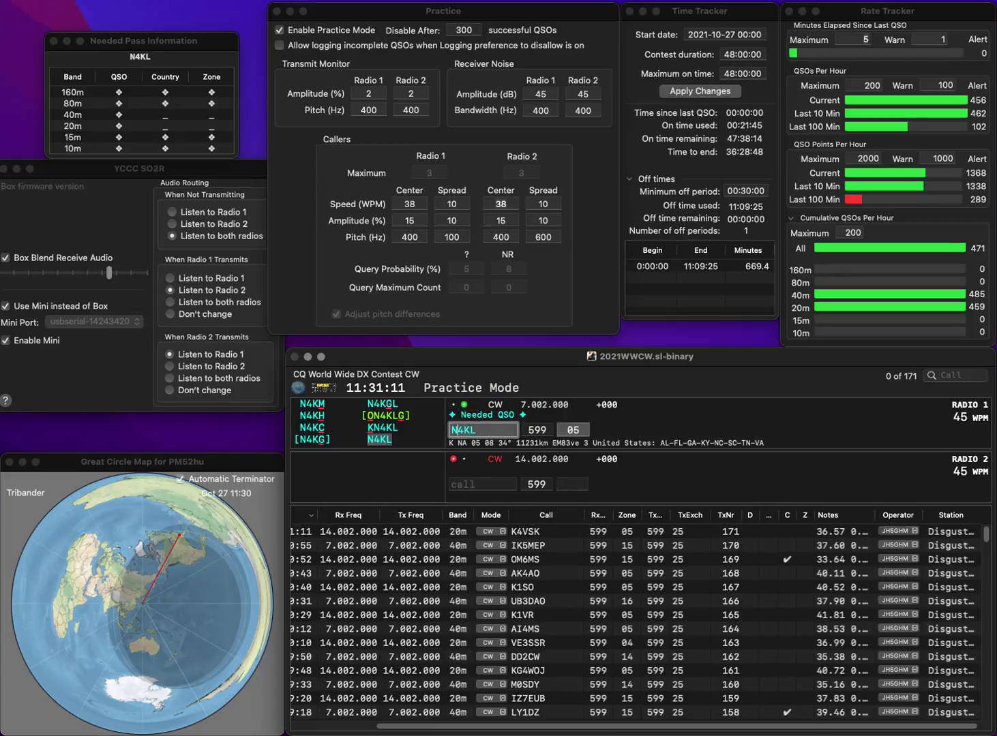
pyautogui.press('BackSpace')
pyautogui.write('KN')
pyautogui.press('Return')
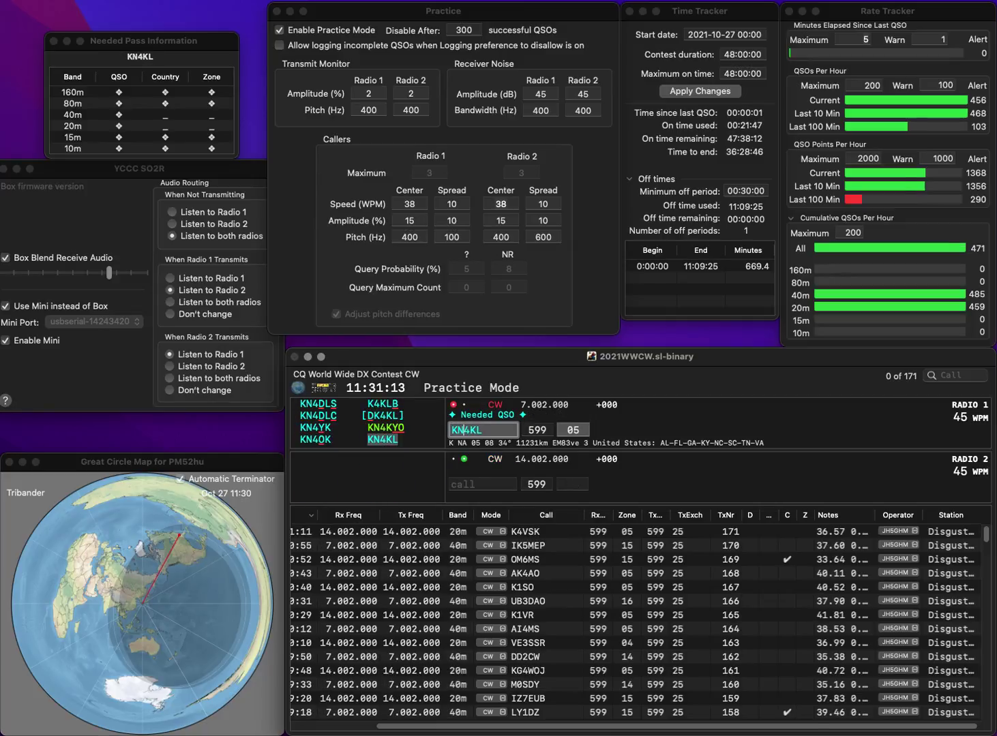
pyautogui.write('RM2D')
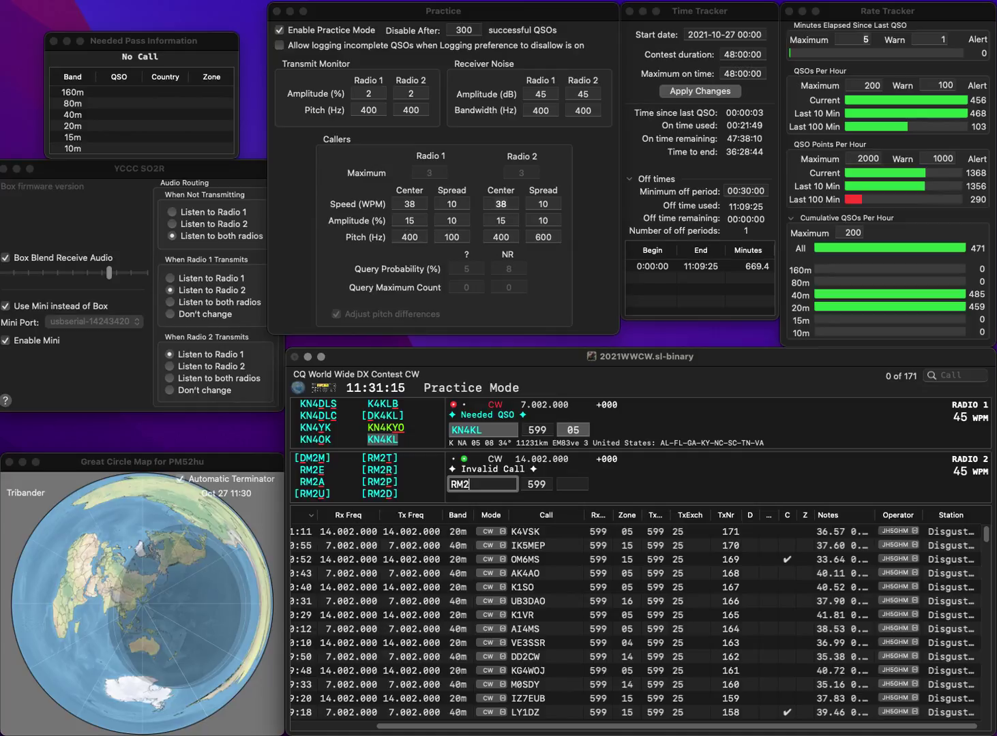
pyautogui.press('Return')
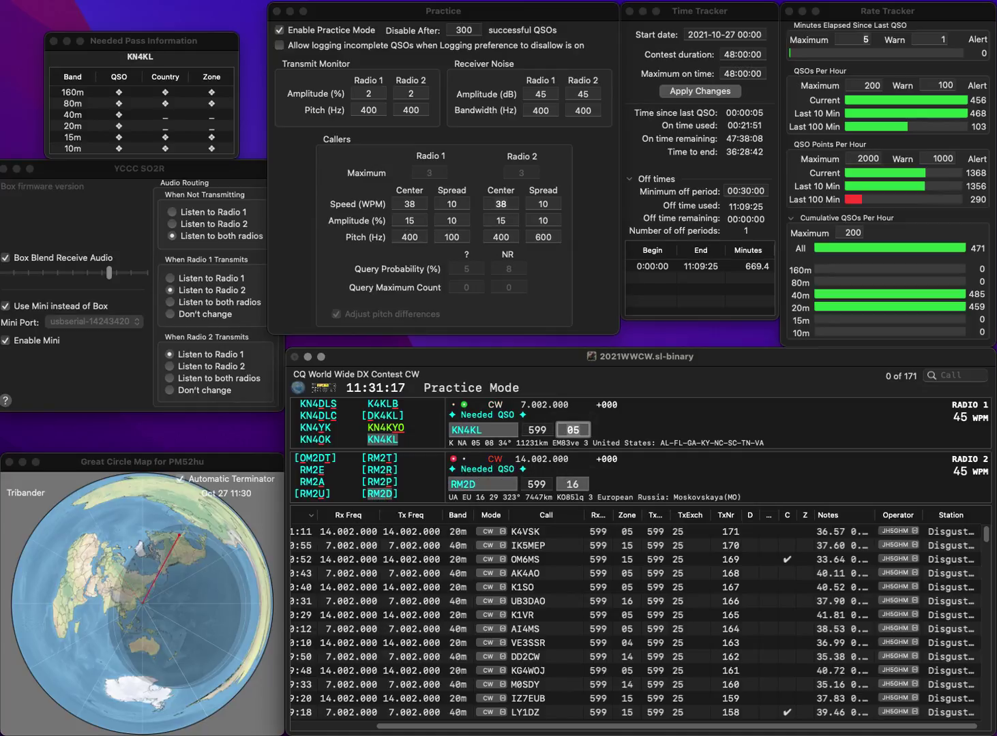
pyautogui.press('Return')
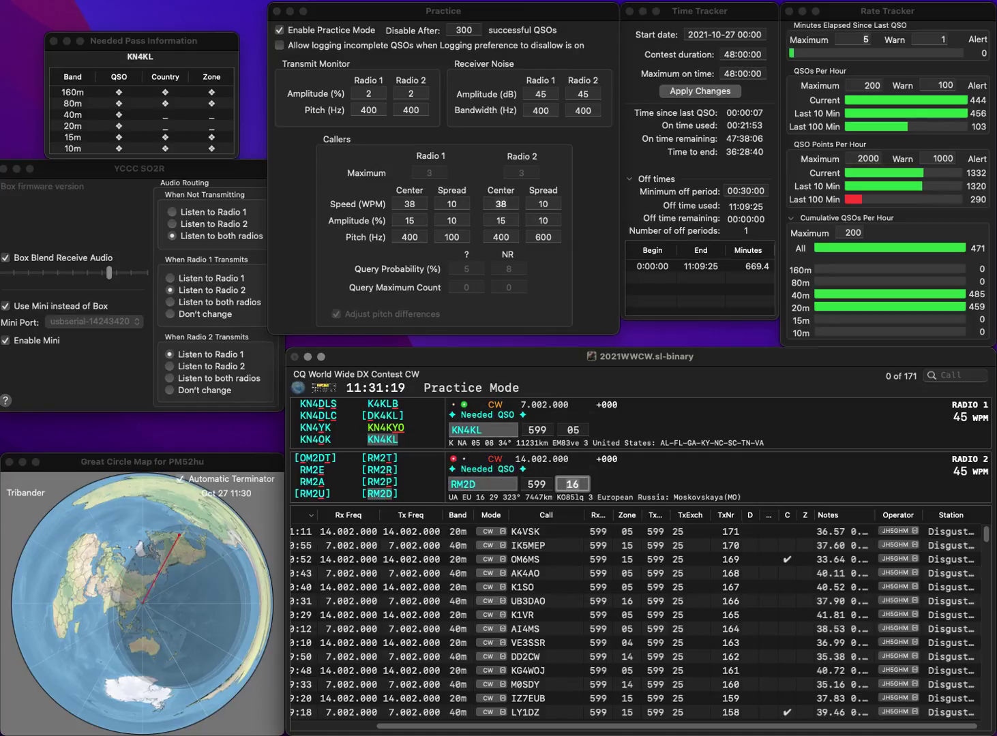
pyautogui.press('Return')
pyautogui.write('TM7P')
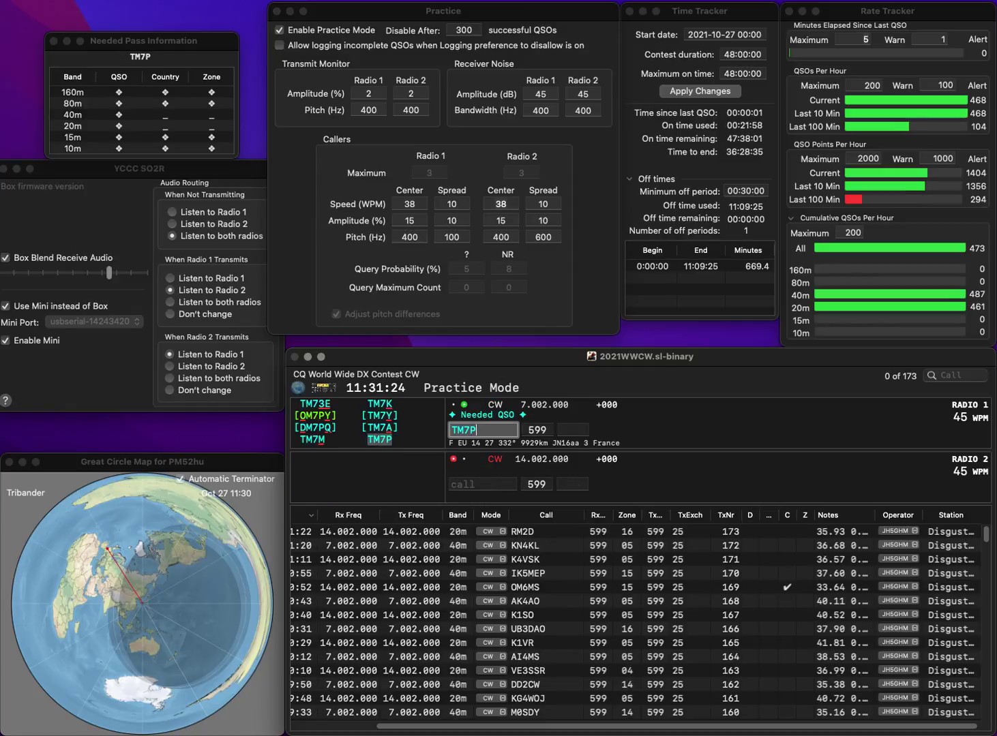
pyautogui.press('Return')
pyautogui.write('KN1Q')
pyautogui.press('Return')
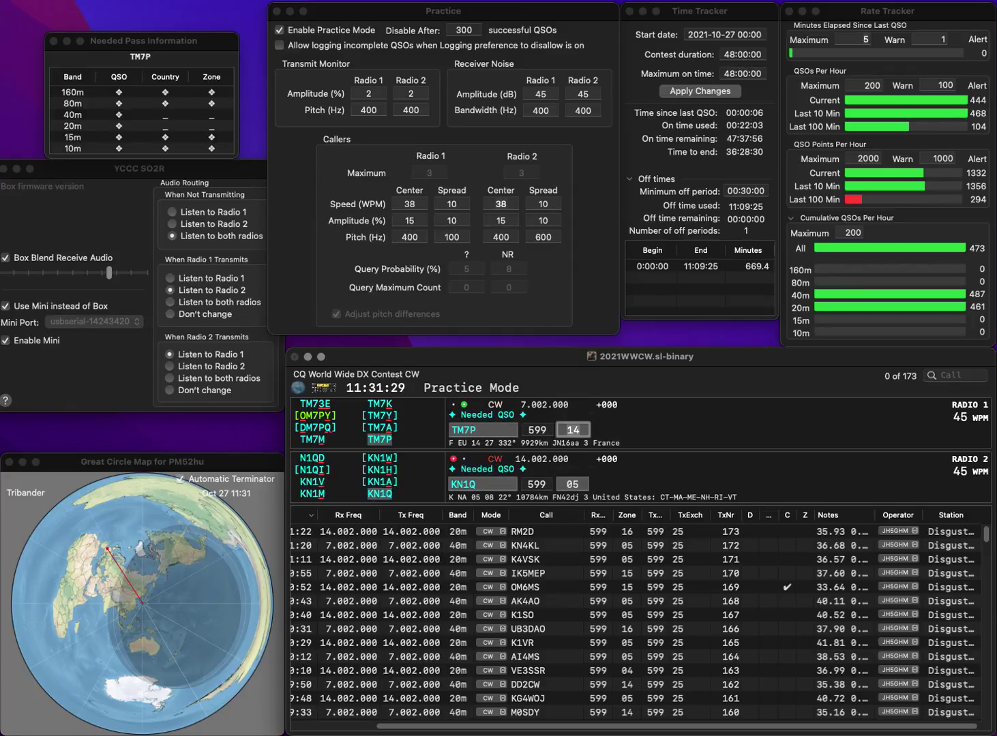
pyautogui.press('Return')
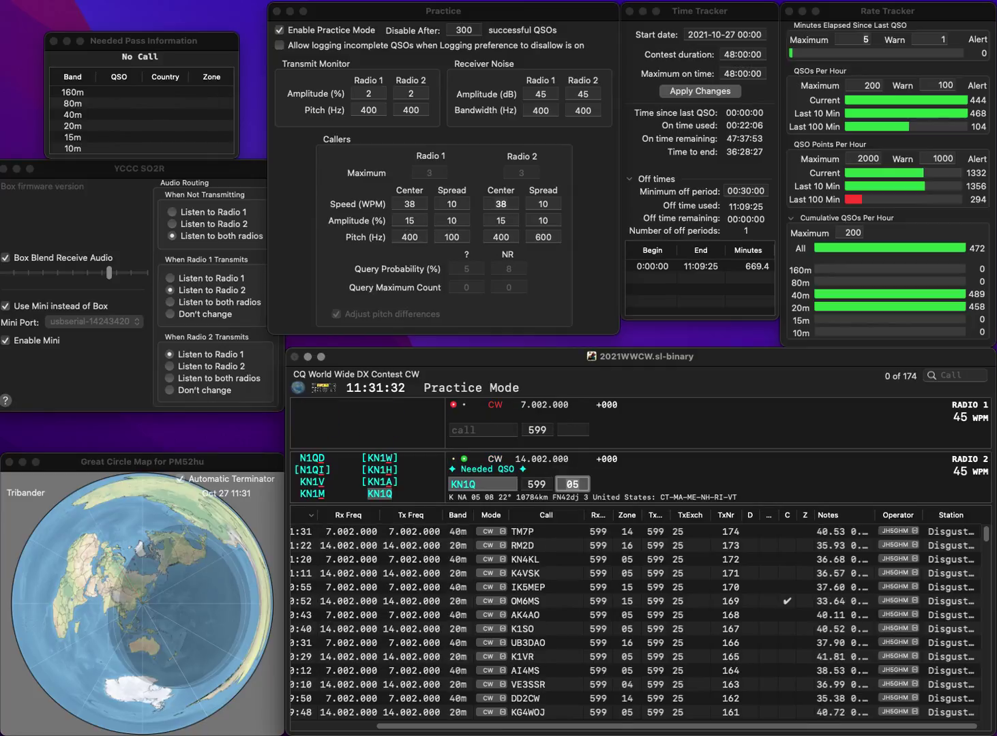
pyautogui.press('Return')
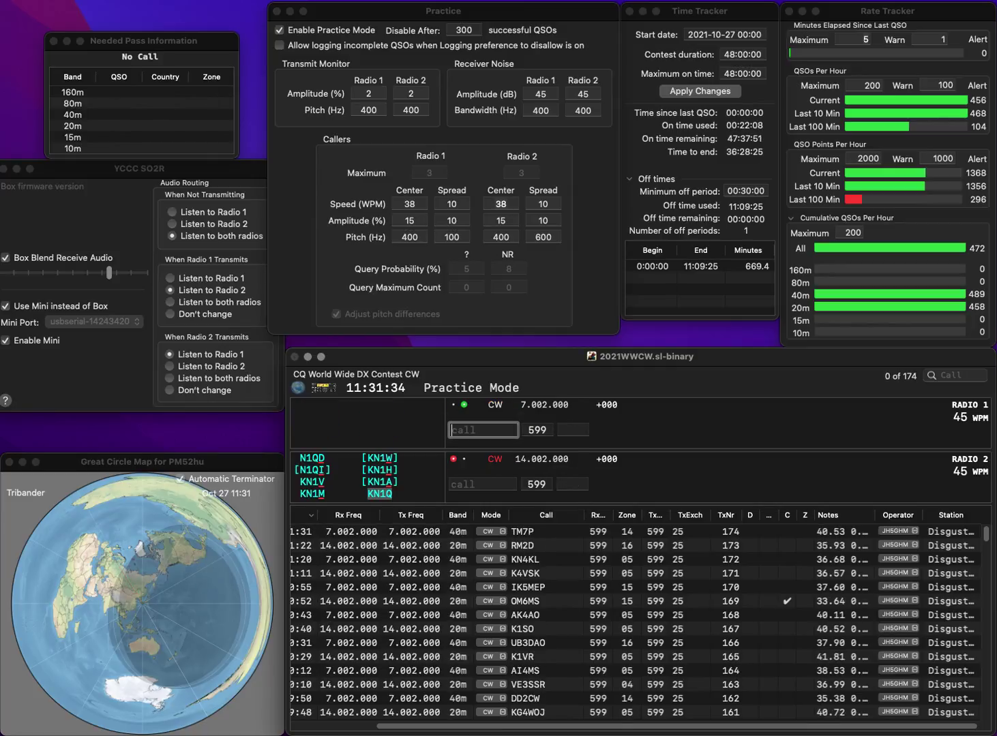
# - Answer KC5F on Radio 1 and log it, sending the partial call KIGPG on Radio 2
pyautogui.write('KC5F')
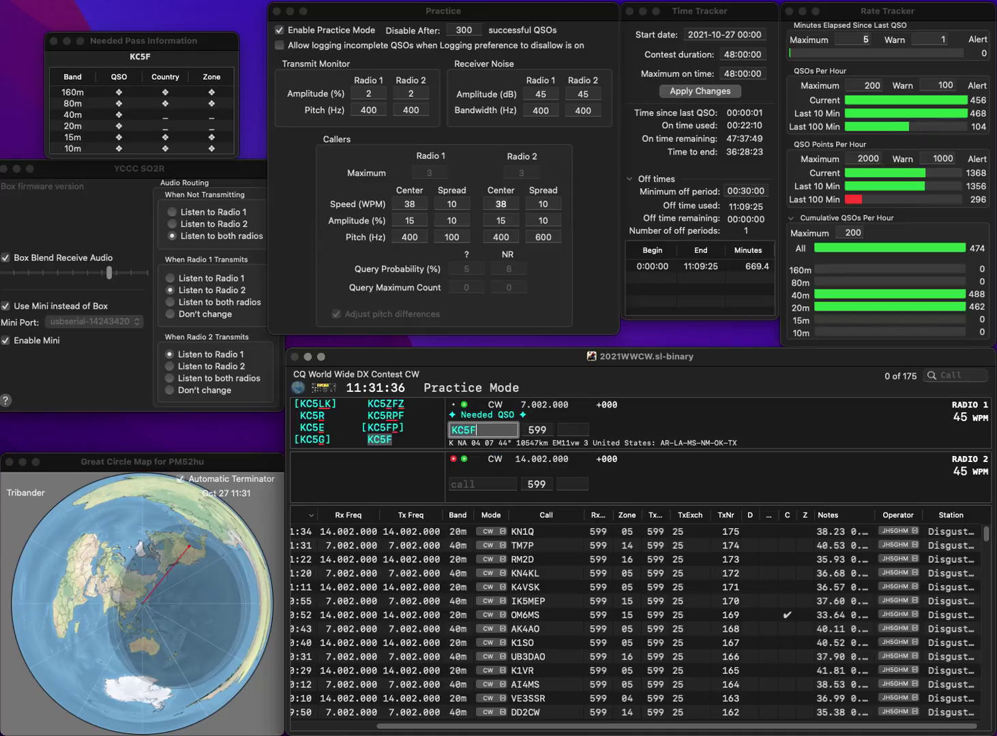
pyautogui.press('Return')
pyautogui.write('KI')
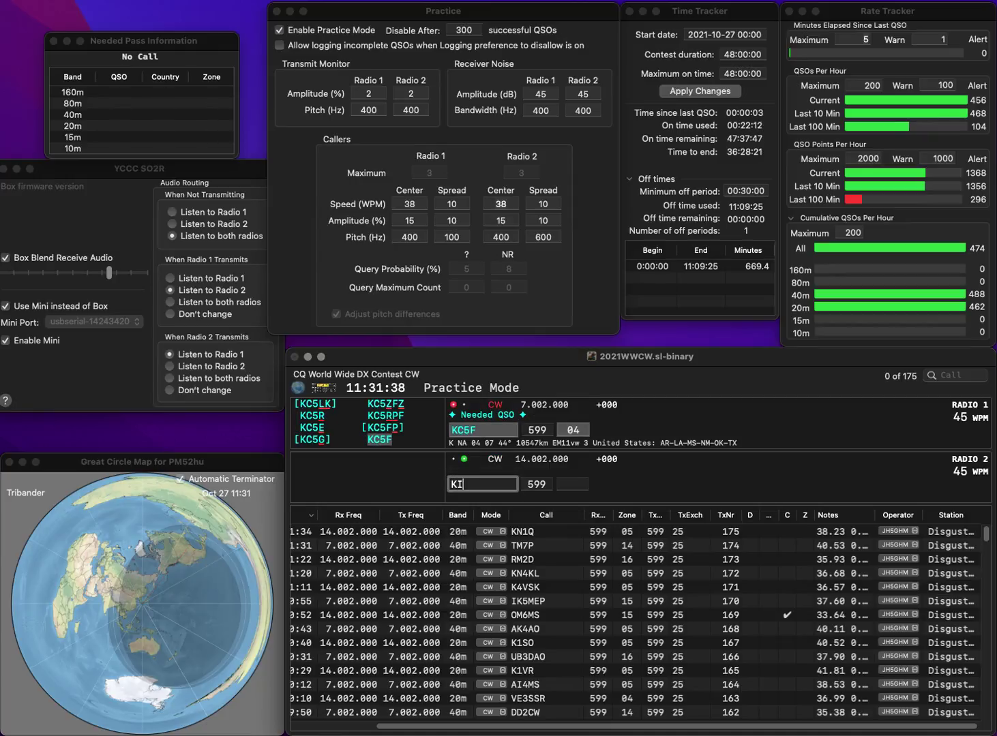
pyautogui.write('GPG')
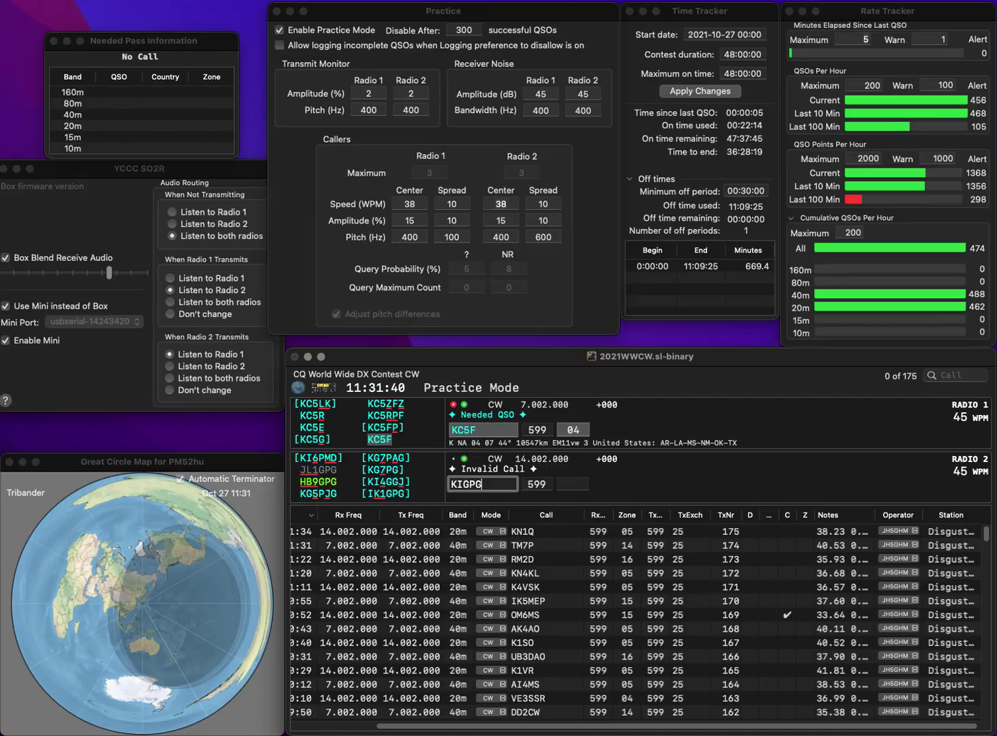
pyautogui.press('Return')
pyautogui.press('Return')
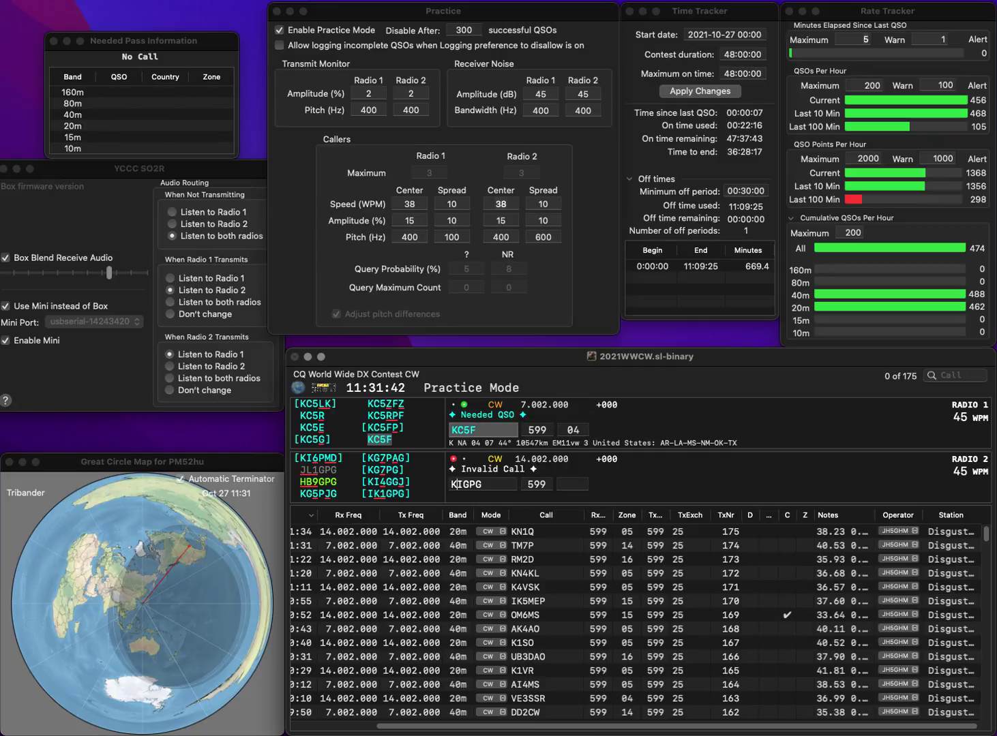
pyautogui.write('KE0OPG')
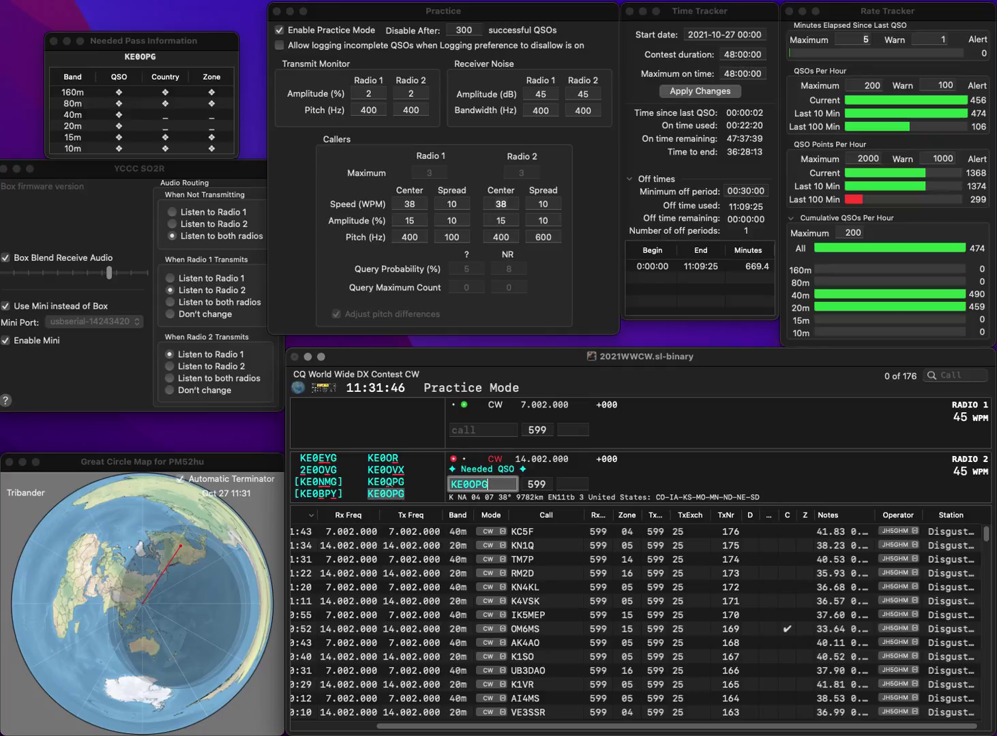
pyautogui.press('Return')
pyautogui.write('PA')
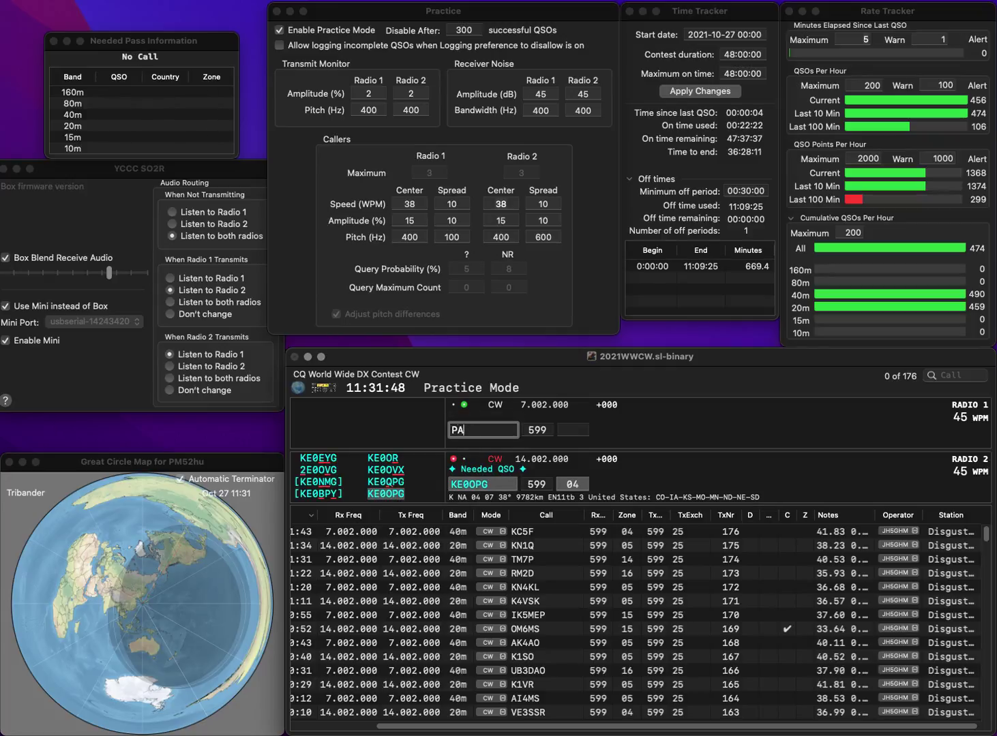
pyautogui.press('Down')
pyautogui.press('Tab')
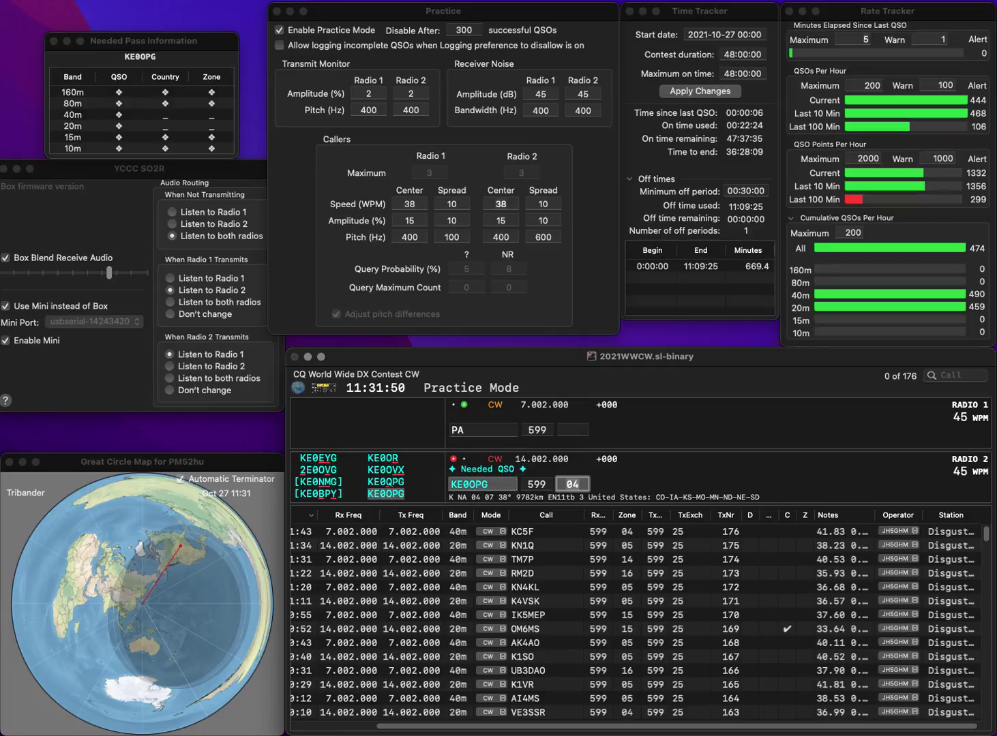
pyautogui.press('Return')
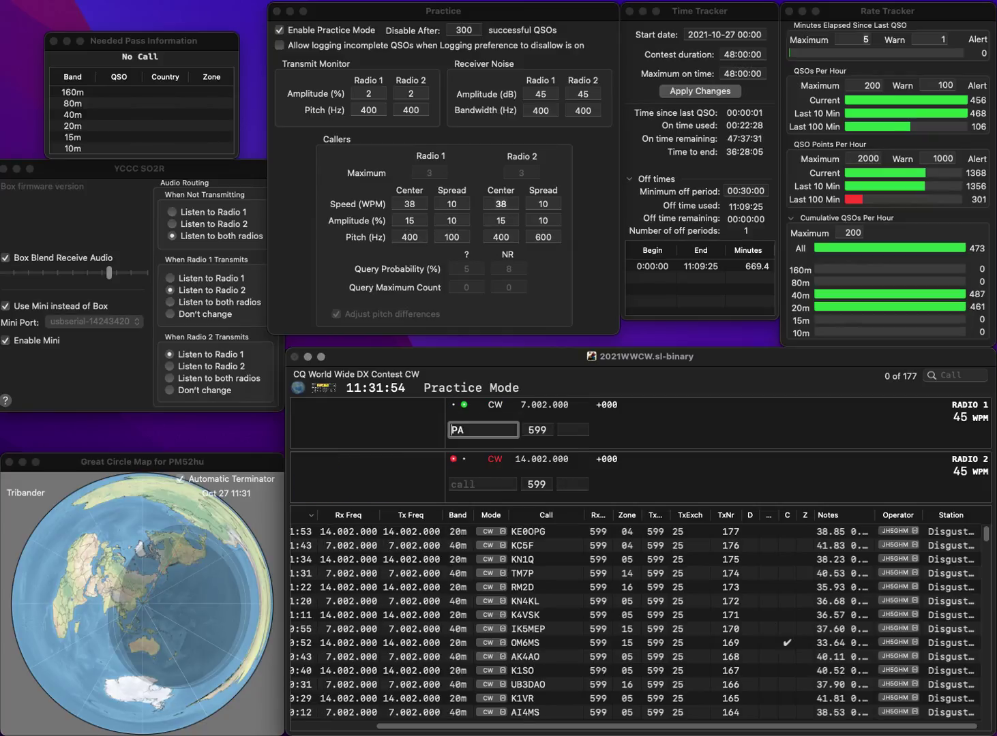
# - Complete the Radio 1 call as EA2PA and answer it, and answer EA9/DL2JRM on Radio 2 after correcting its prefix
pyautogui.write('EA2')
pyautogui.press('Return')
pyautogui.press('\\')
pyautogui.write('EA9/DL')
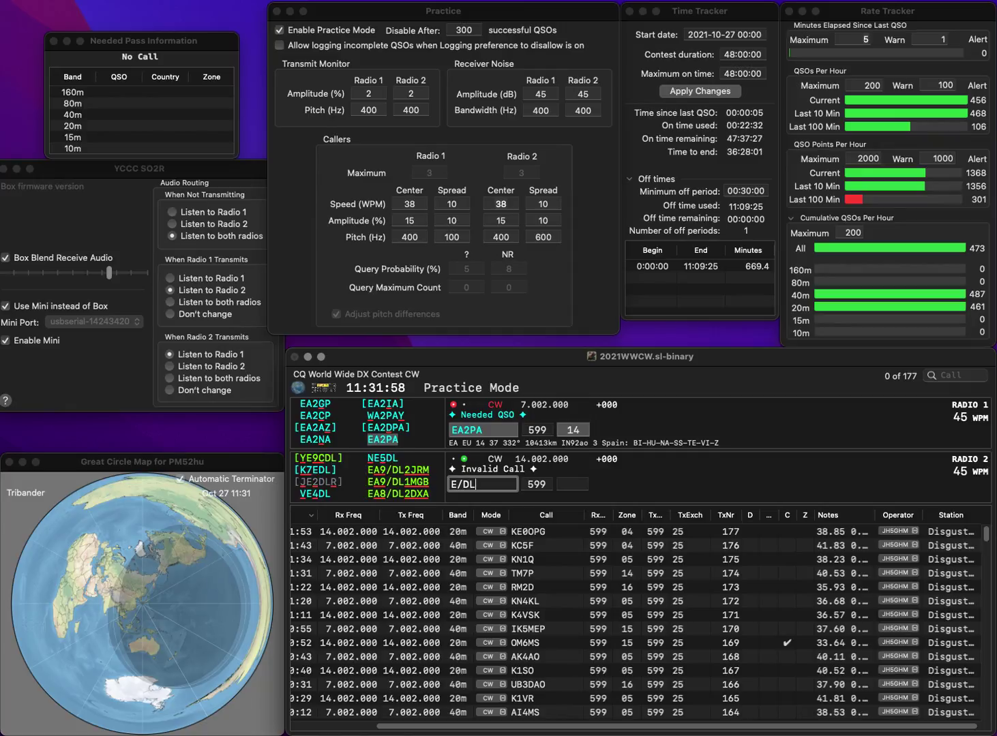
pyautogui.write('2JRM')
pyautogui.press('Left')
pyautogui.press('Left')
pyautogui.press('Left')
pyautogui.press('Left')
pyautogui.press('Left')
pyautogui.press('Left')
pyautogui.press('Left')
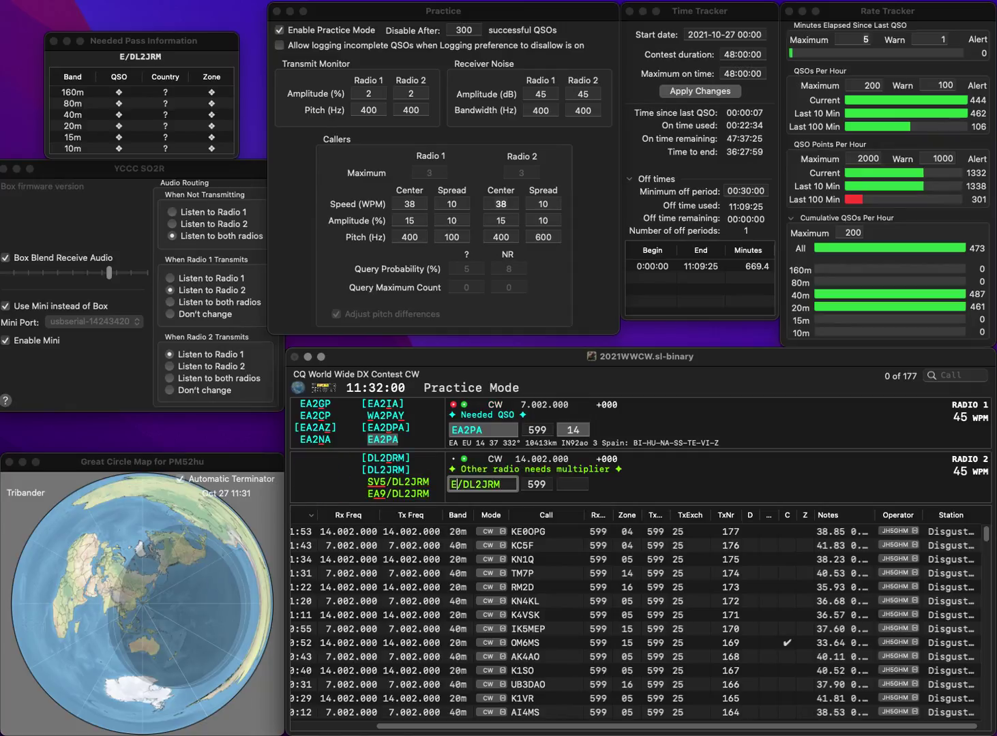
pyautogui.write('A9')
pyautogui.press('Return')
# - Log the EA2PA contact on Radio 1 and the EA9/DL2JRM contact on Radio 2
pyautogui.press('\\')
pyautogui.press('Return')
pyautogui.press('\\')
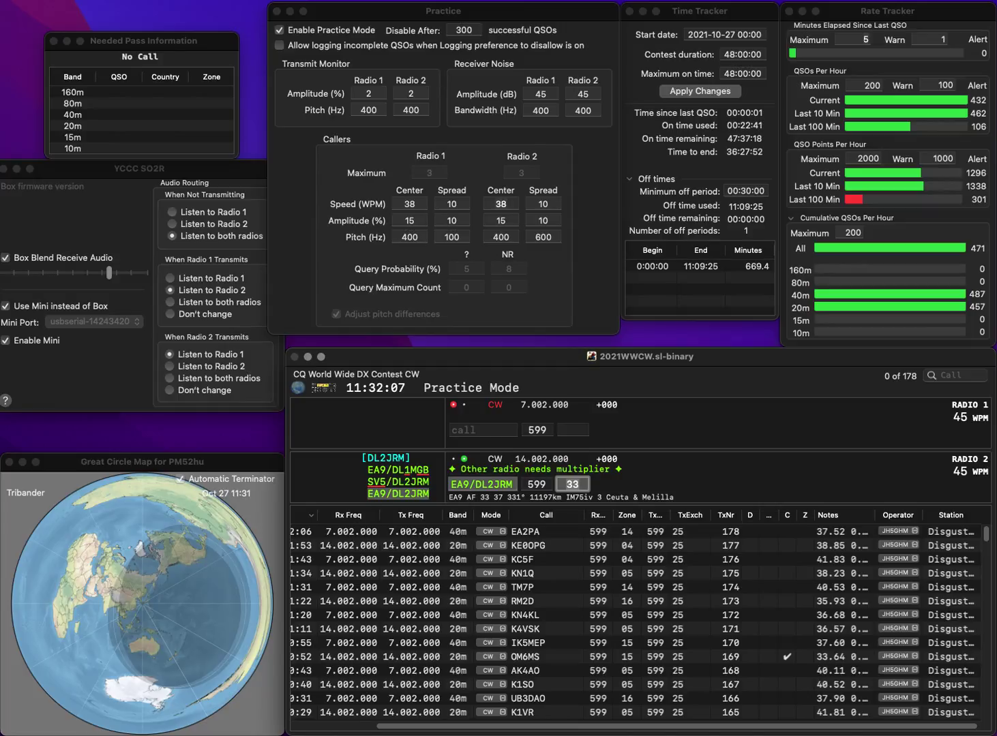
pyautogui.press('Return')
pyautogui.write('JA')
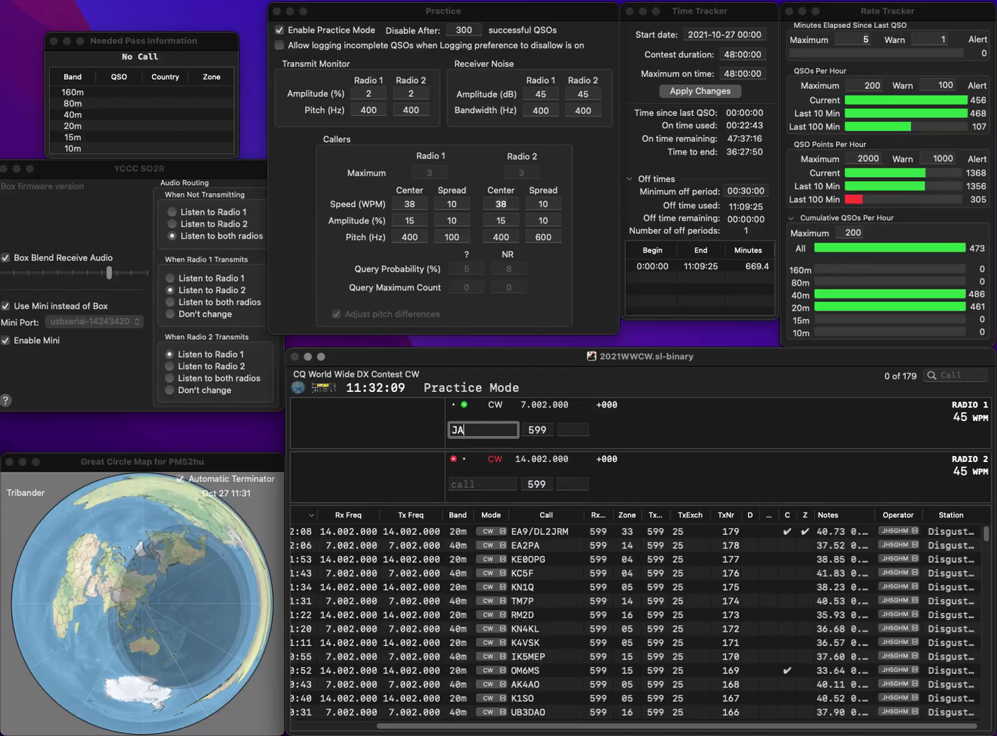
pyautogui.write('6FI')
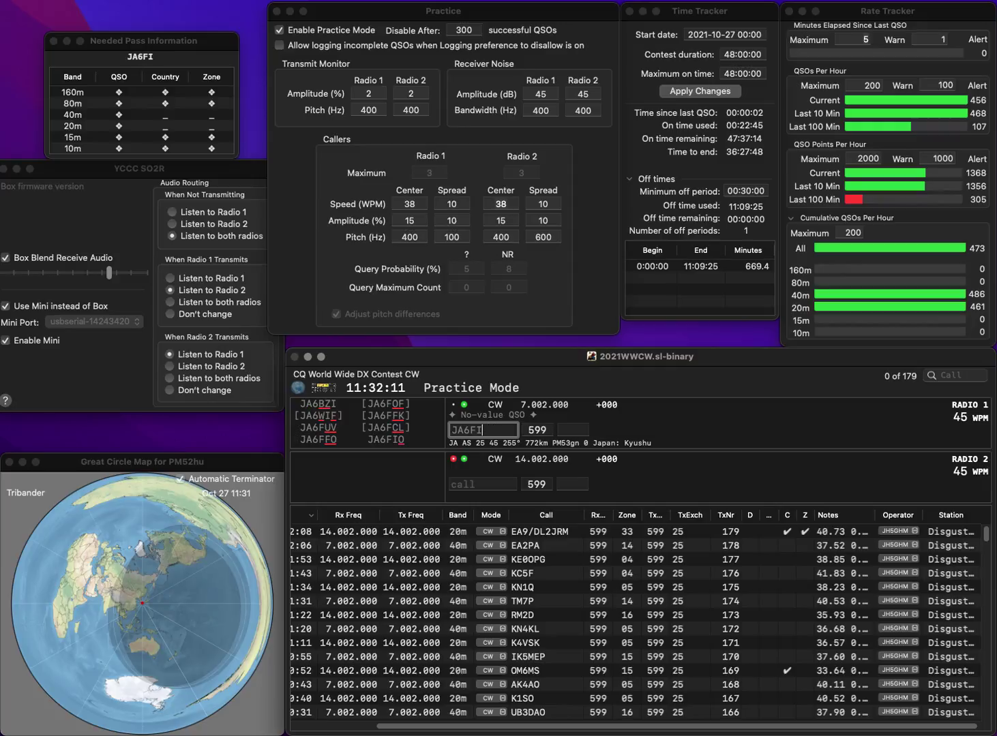
pyautogui.write('O')
pyautogui.press('Return')
pyautogui.write('1KLE')
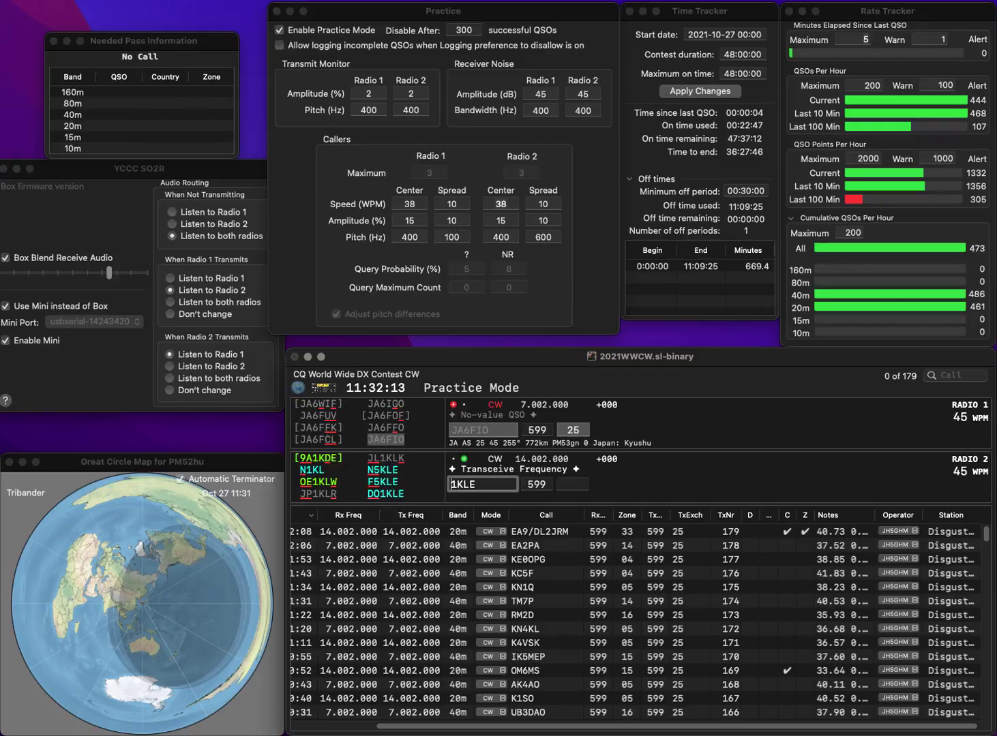
pyautogui.press('Home')
pyautogui.write('DO')
pyautogui.press('Return')
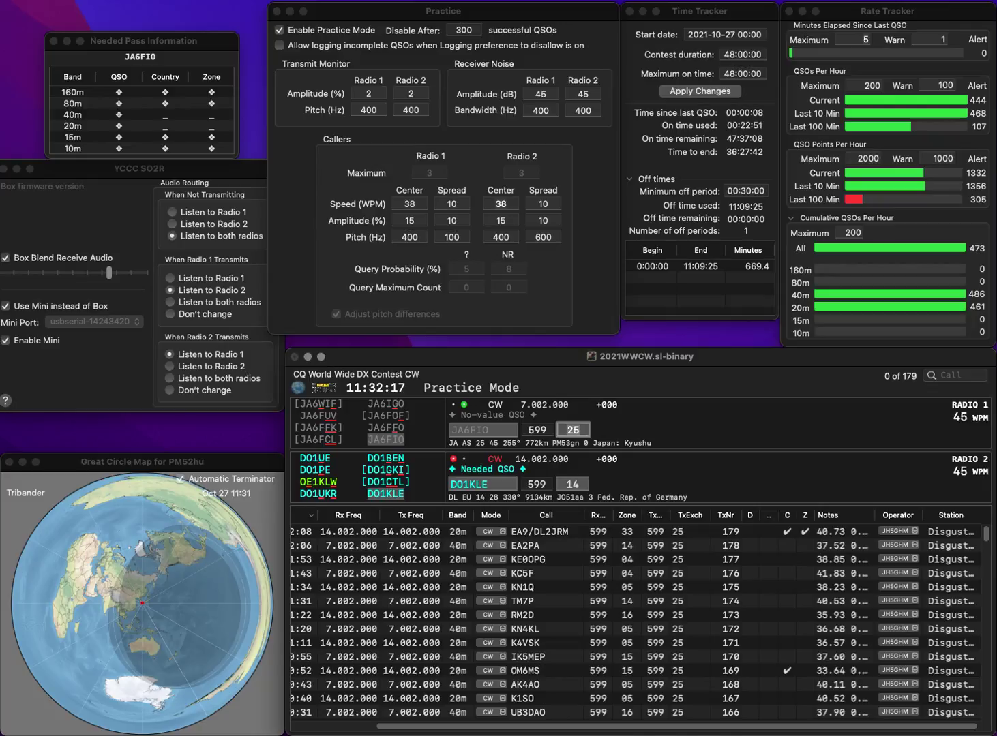
pyautogui.press('Return')
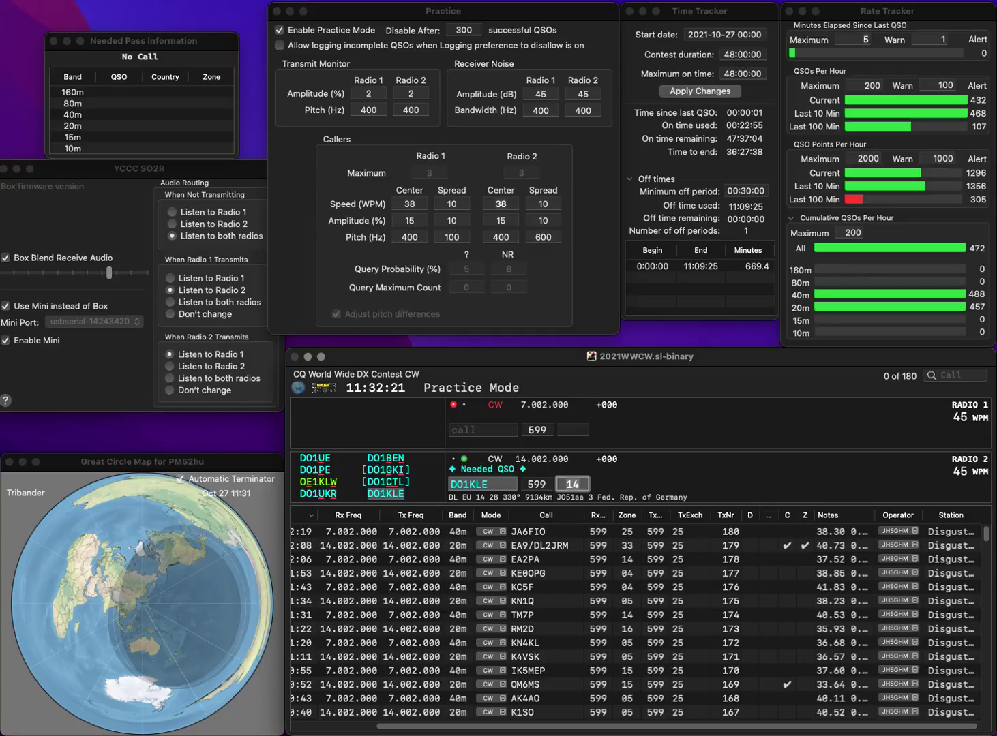
pyautogui.press('Return')
pyautogui.write('NE6')
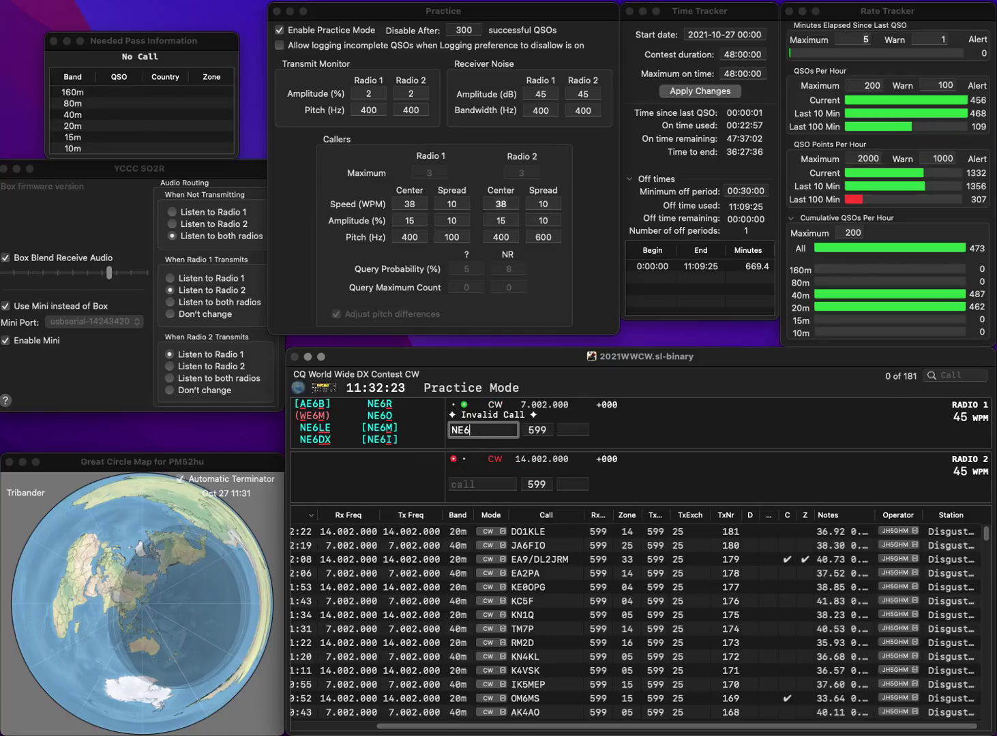
pyautogui.write('O')
pyautogui.press('Return')
pyautogui.write('KK4WX')
pyautogui.press('Return')
pyautogui.press('Tab')
pyautogui.press('Return')
pyautogui.press('Tab')
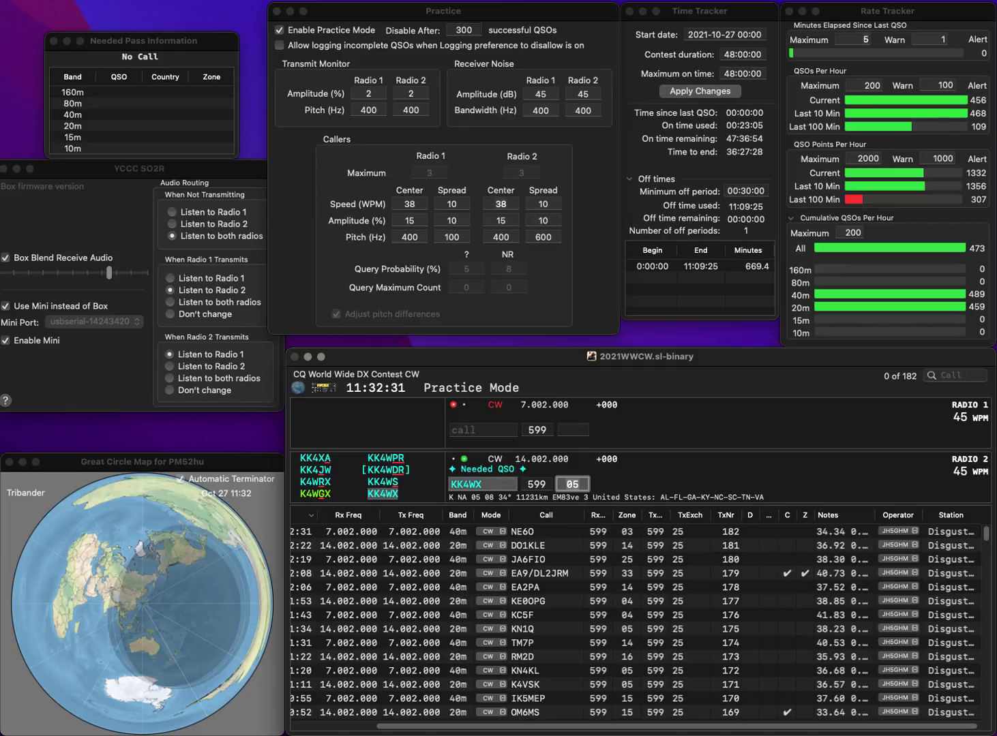
pyautogui.press('Return')
# - Answer F6GCI on Radio 1 and SP3OKS on Radio 2 with the exchange, and log both contacts
pyautogui.write('F6GCI')
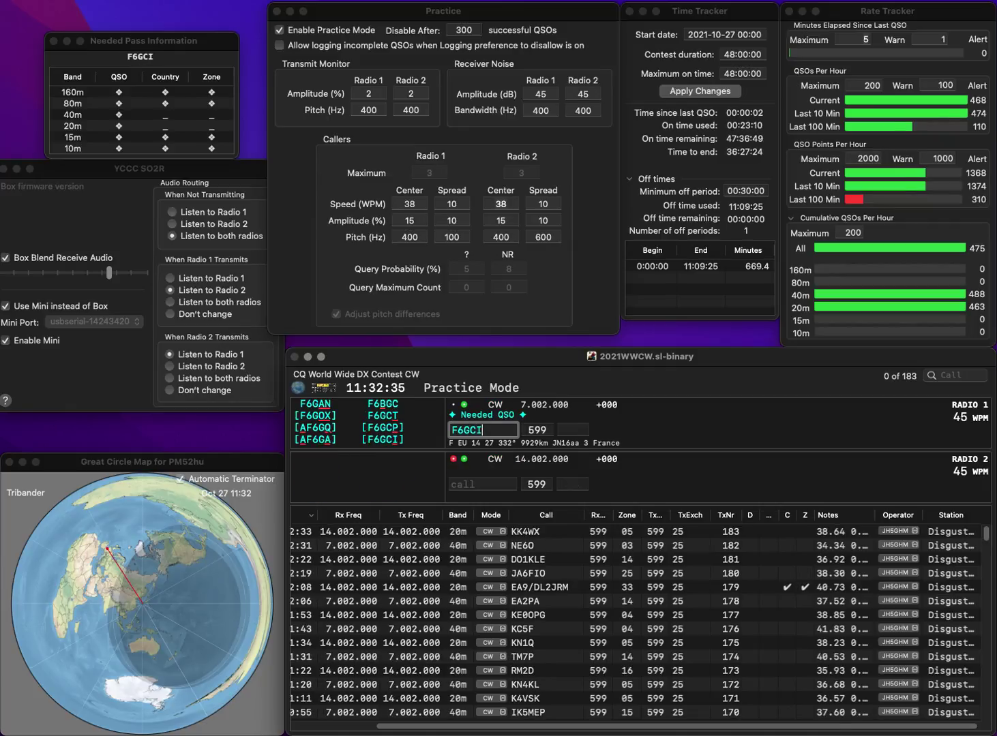
pyautogui.press('Return')
pyautogui.write('SP3OKS')
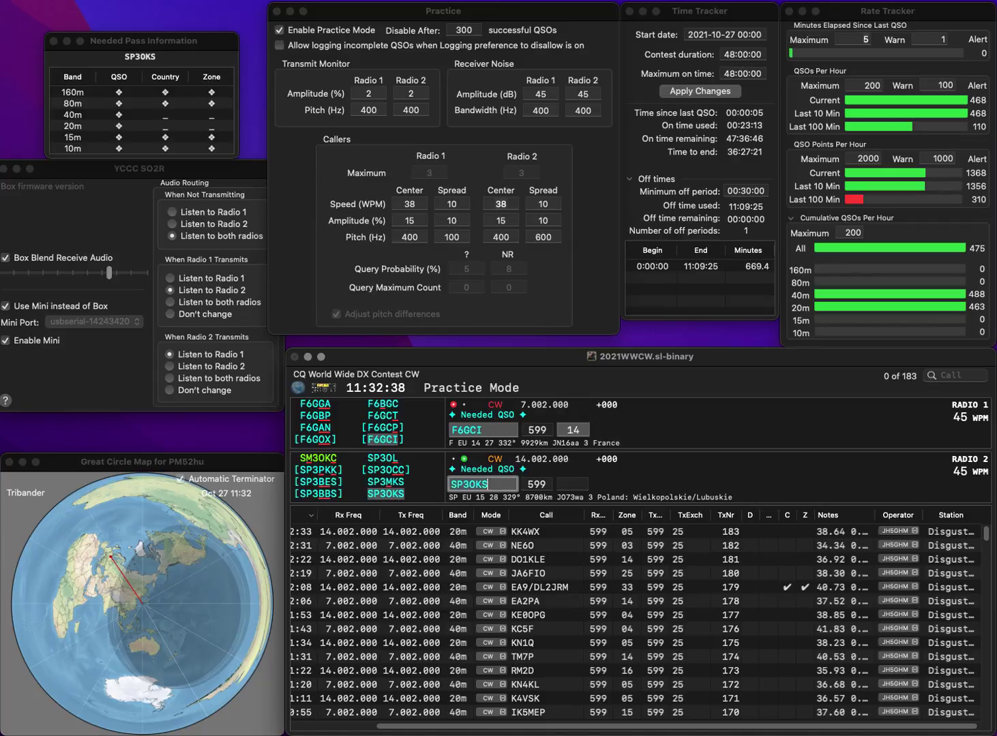
pyautogui.press('Return')
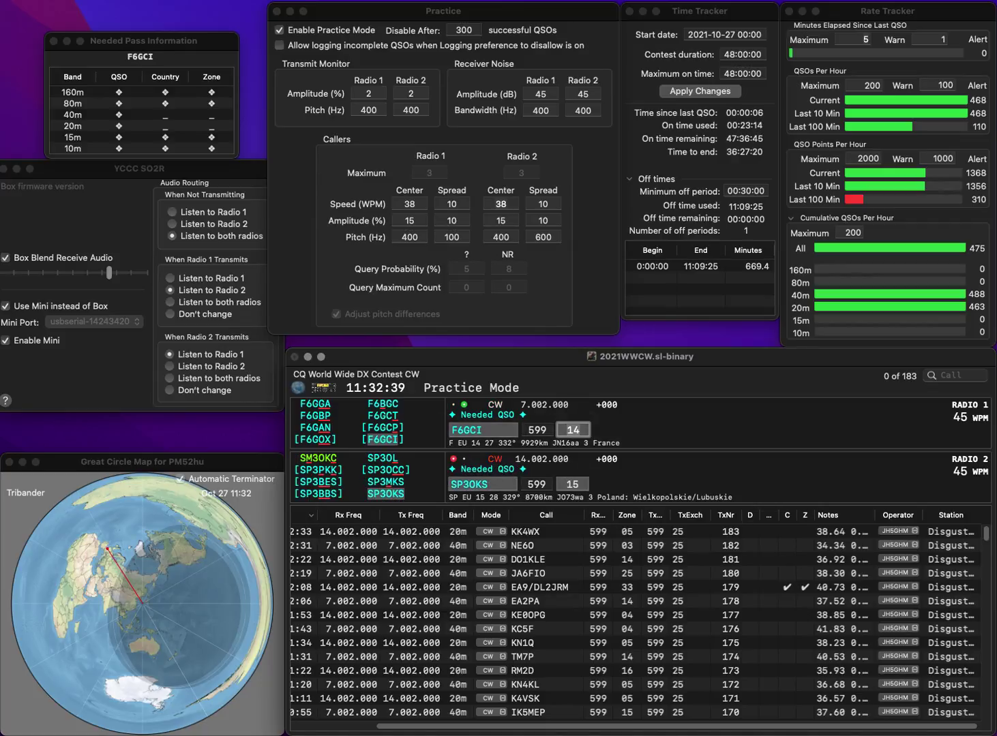
pyautogui.press('Return')
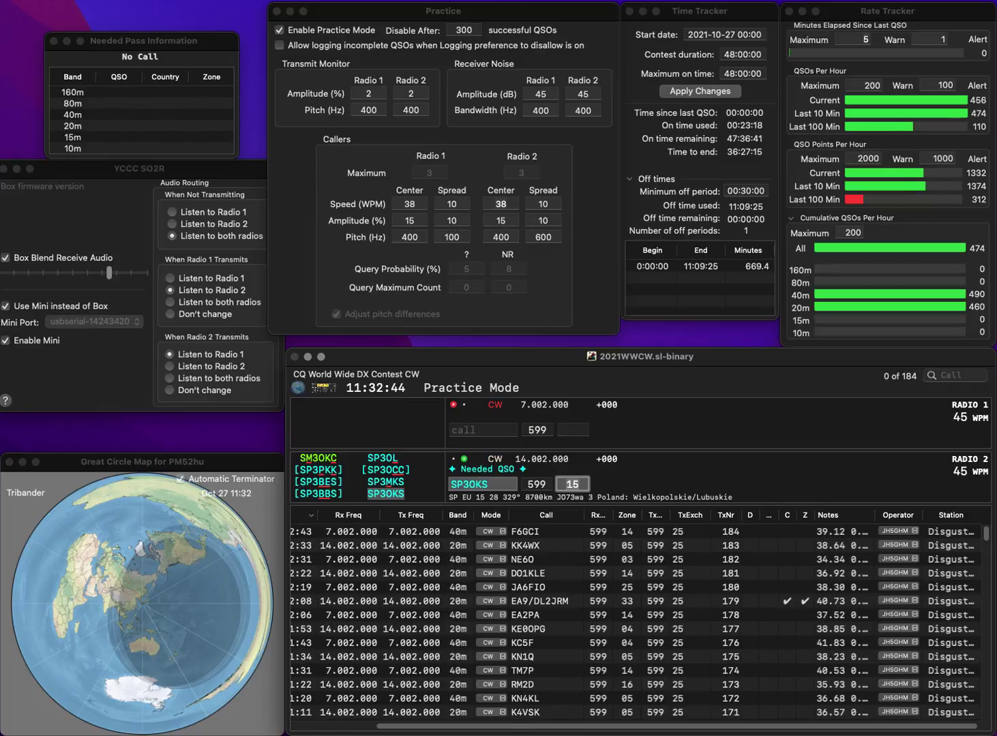
pyautogui.press('Return')
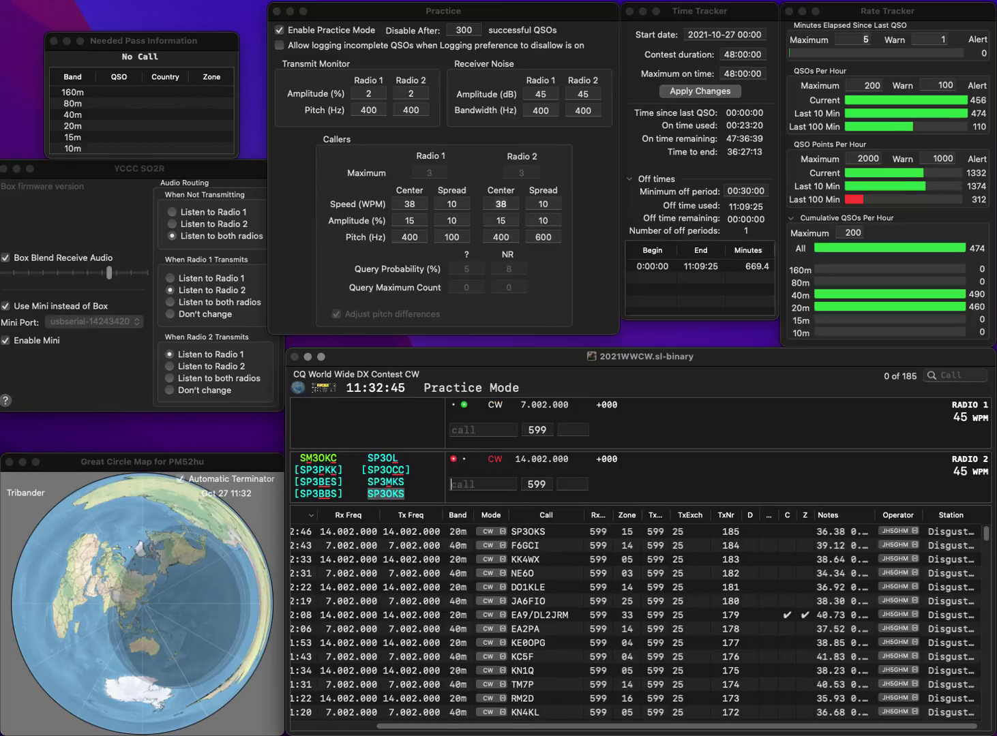
pyautogui.write('K3XR')
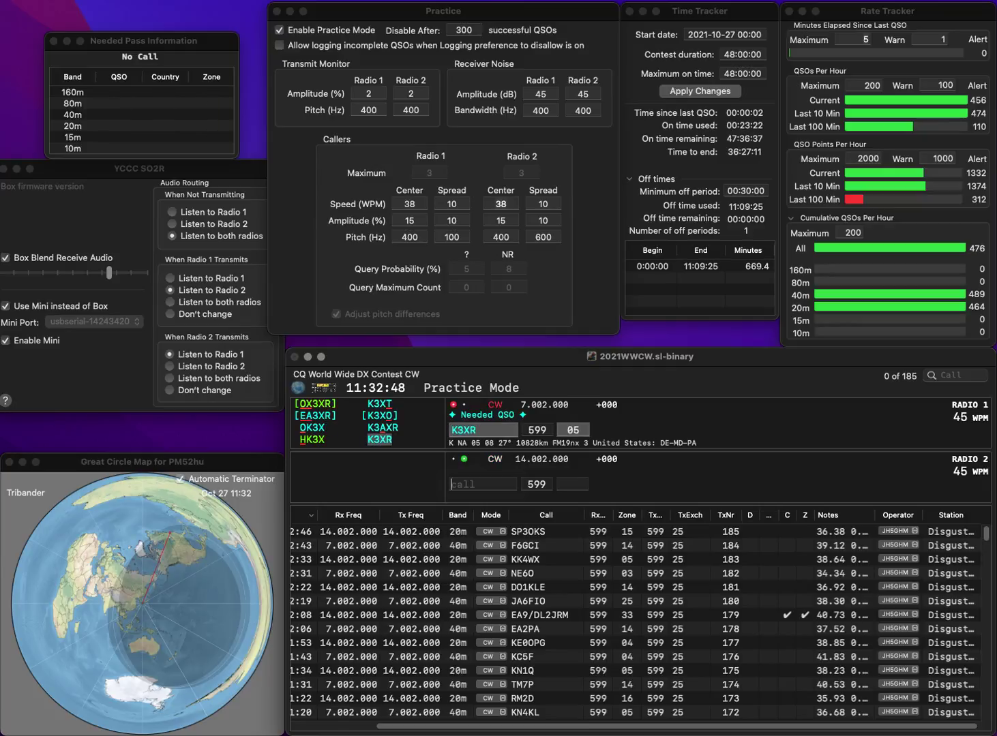
pyautogui.press('Return')
pyautogui.write('VK9LQ')
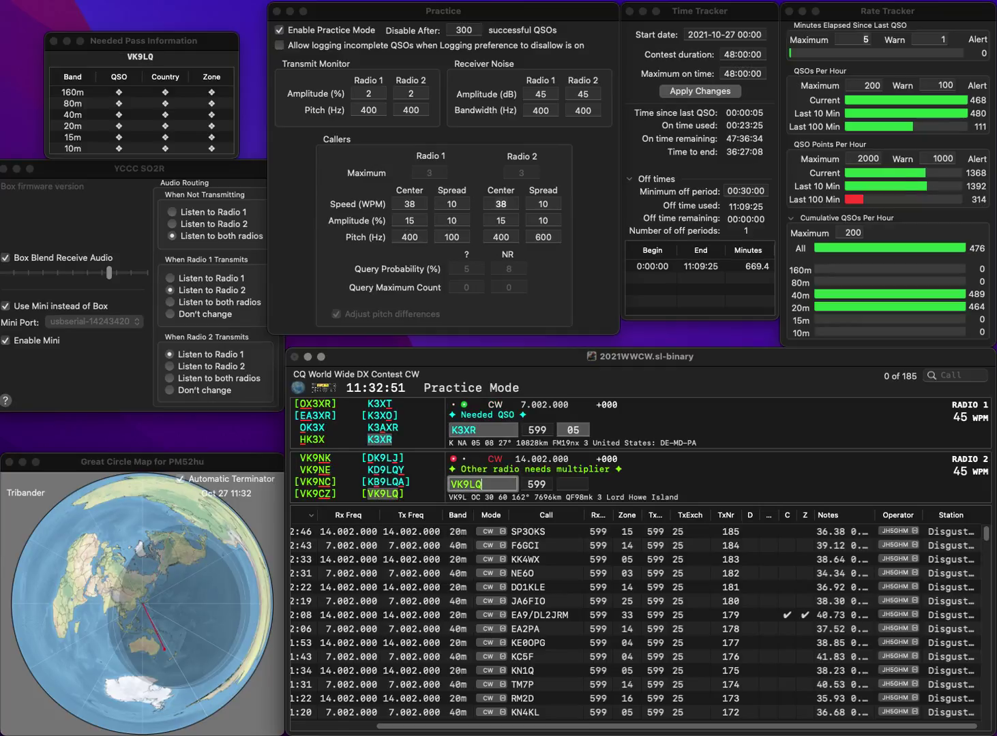
pyautogui.press('Return')
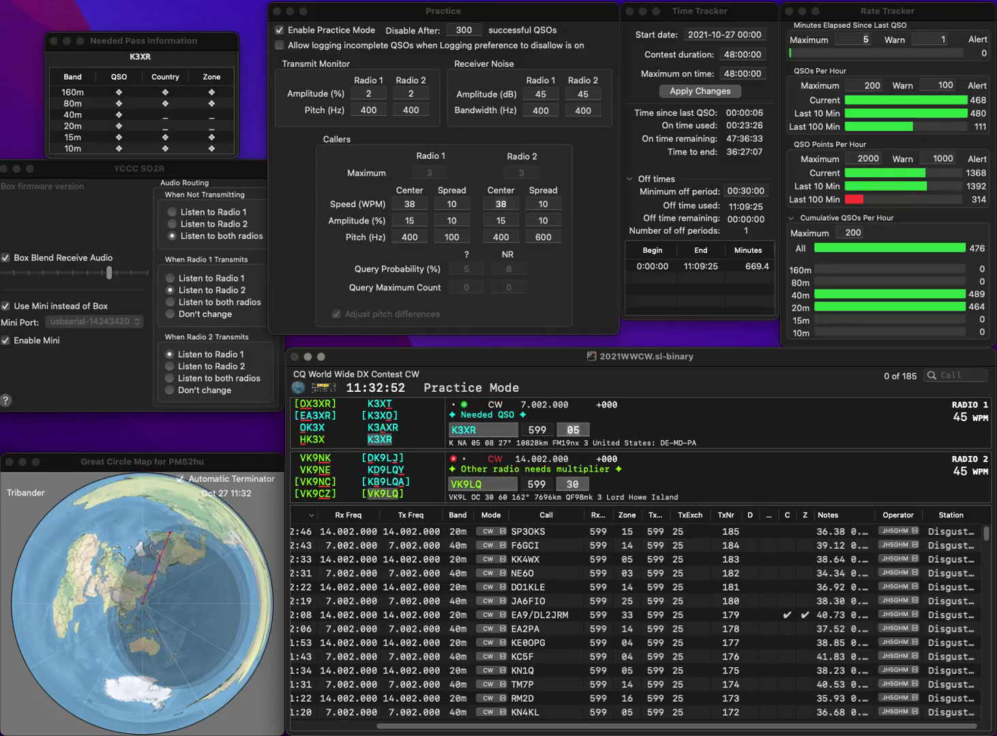
pyautogui.press('Return')
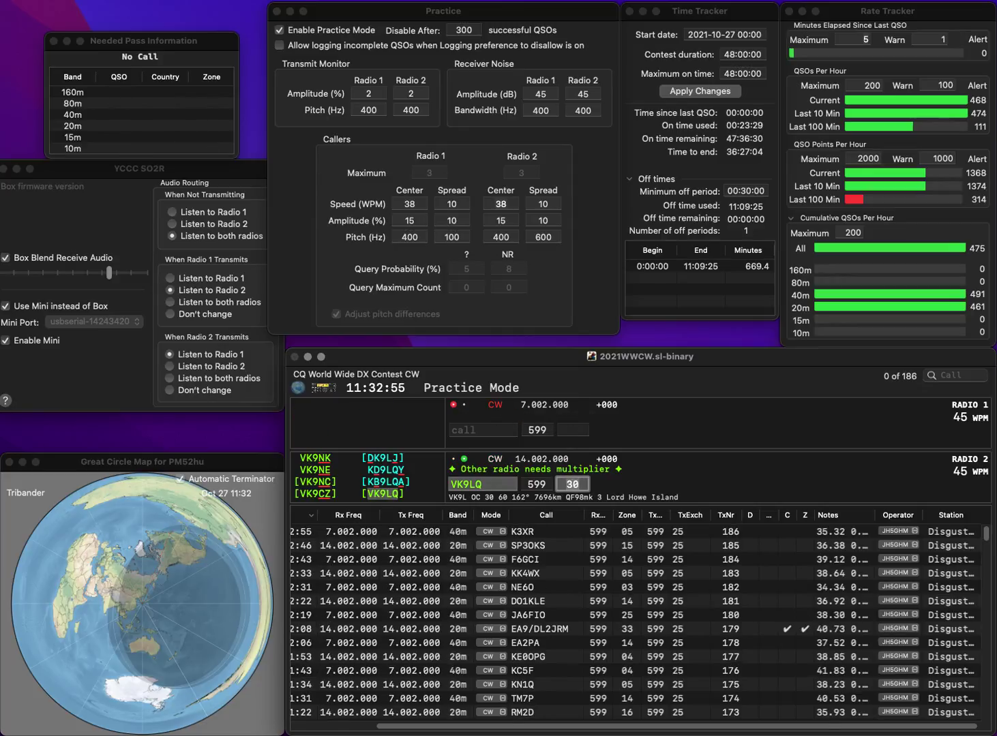
pyautogui.press('Return')
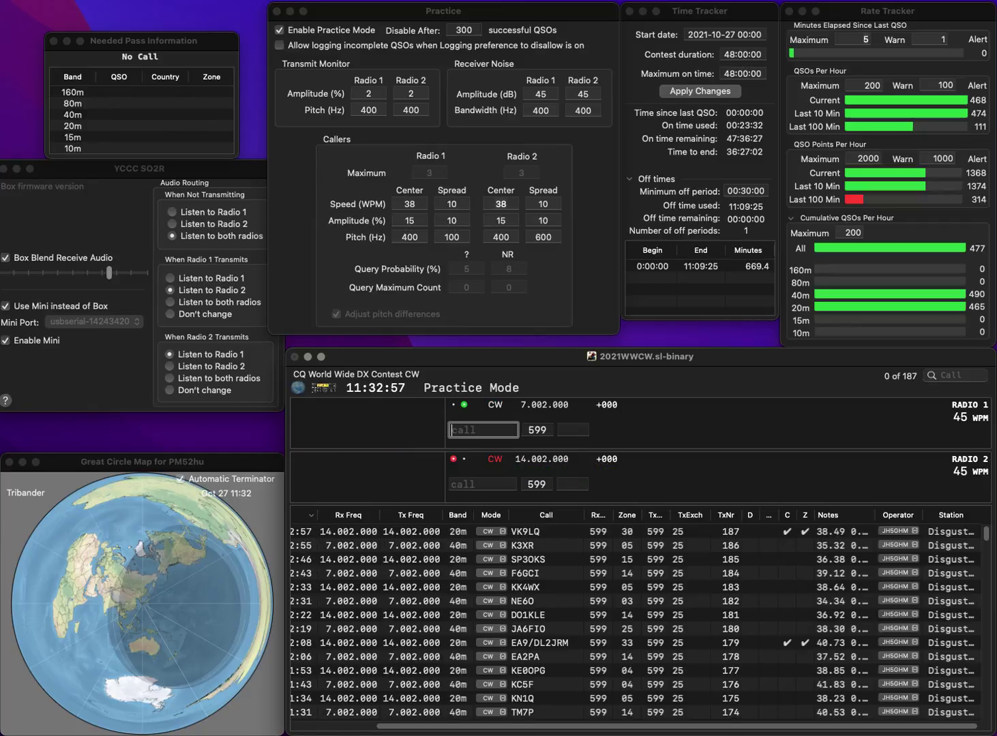
# - Answer K2NYR on Radio 1 and AE4CC on Radio 2 with the exchange, and log both contacts
pyautogui.write('K2N')
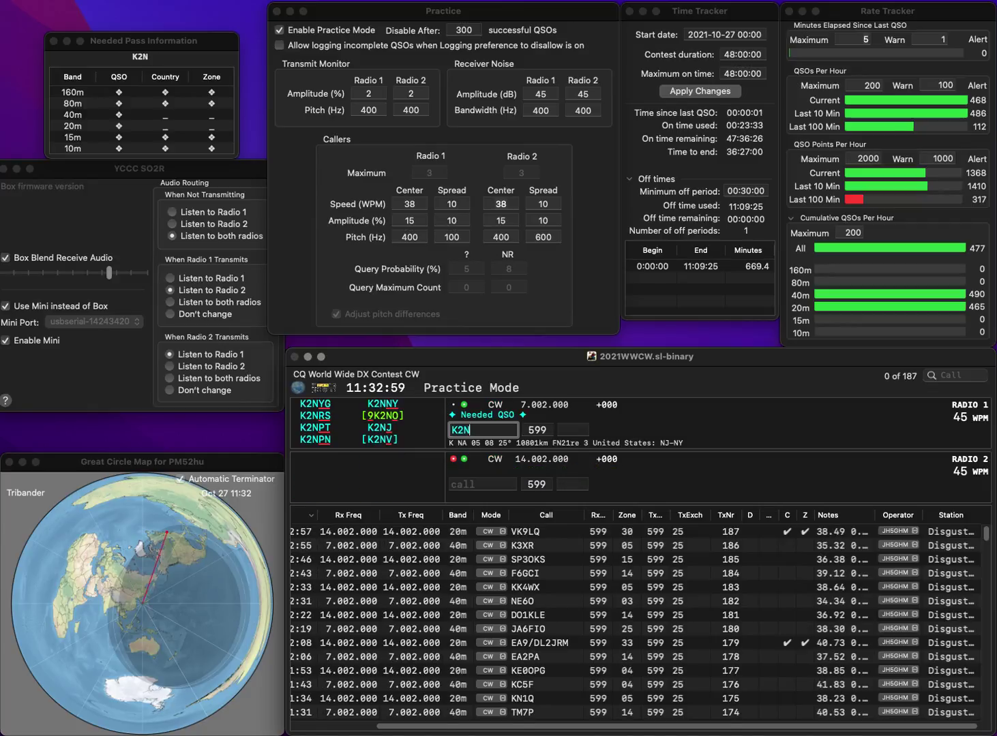
pyautogui.write('YR')
pyautogui.press('Return')
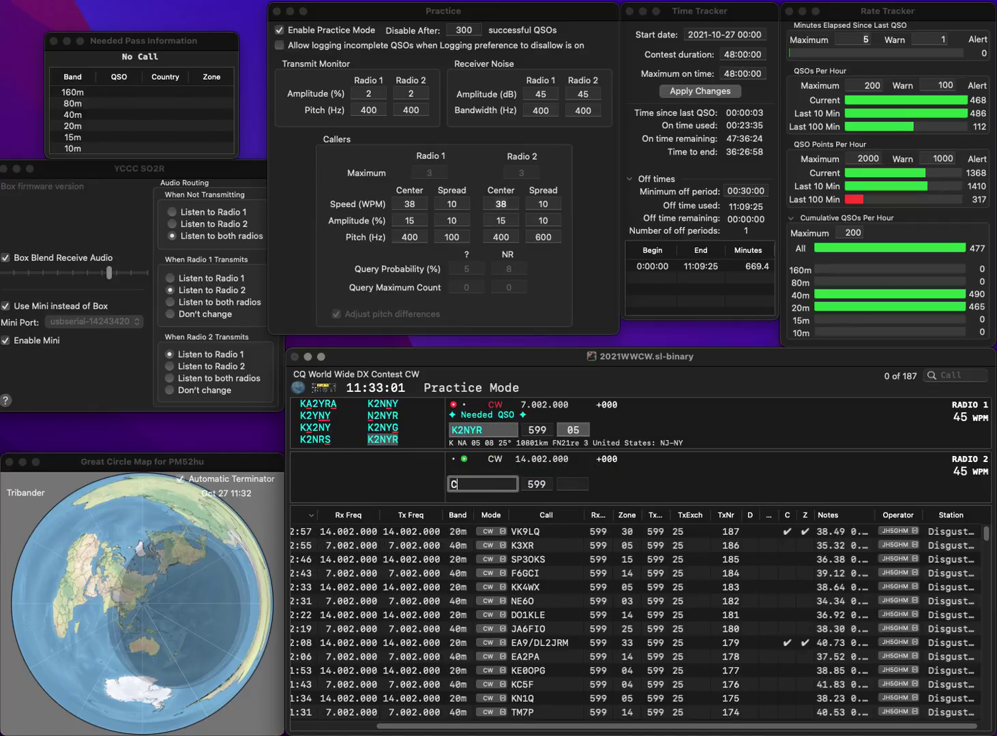
pyautogui.write('ACC')
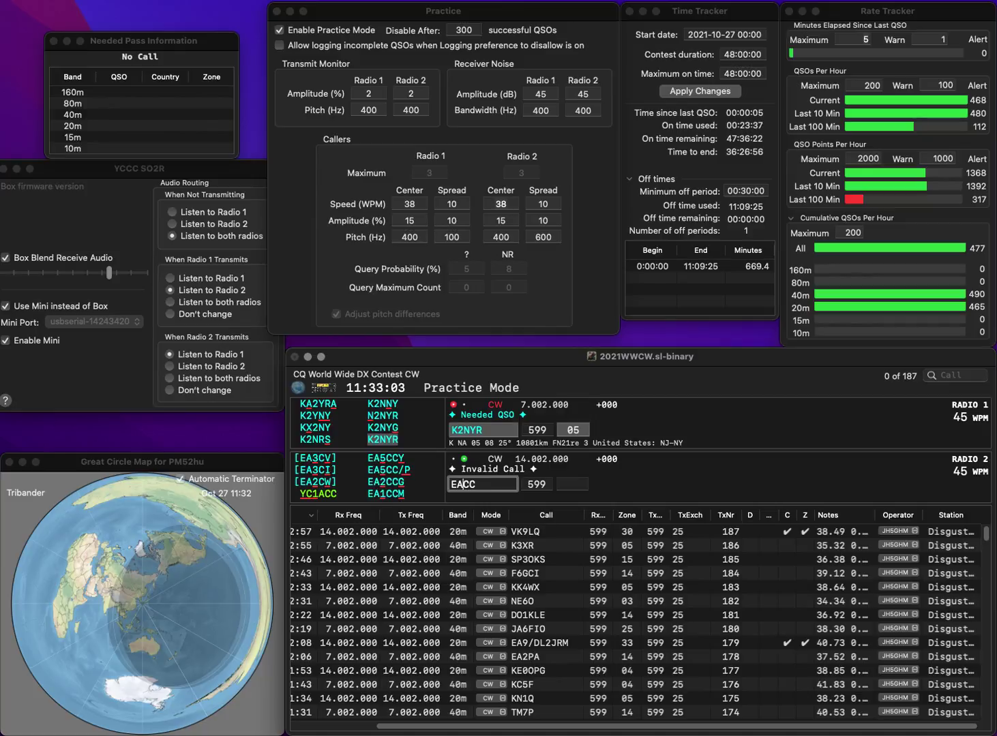
pyautogui.write('E')
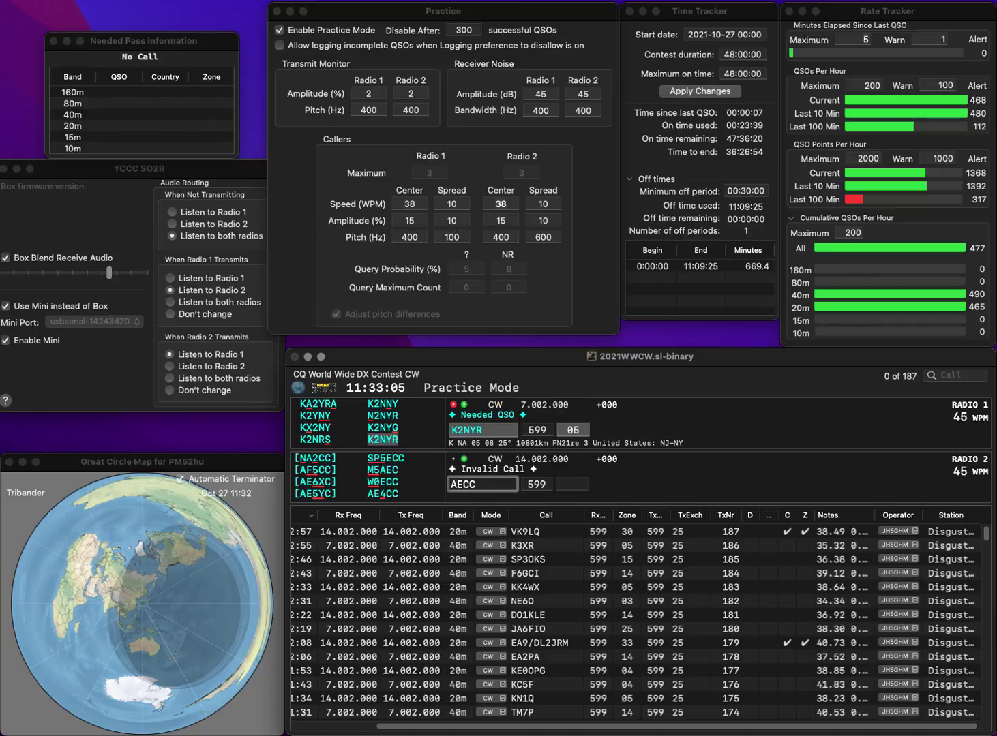
pyautogui.write('4')
pyautogui.click(469, 484)
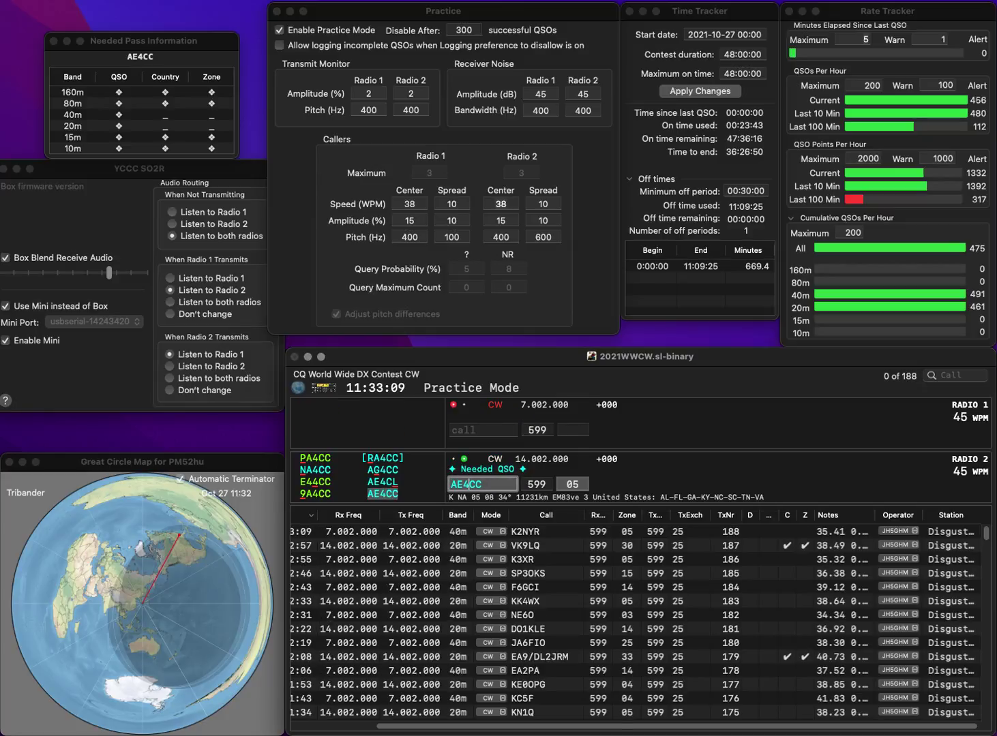
pyautogui.press('Tab')
pyautogui.press('Return')
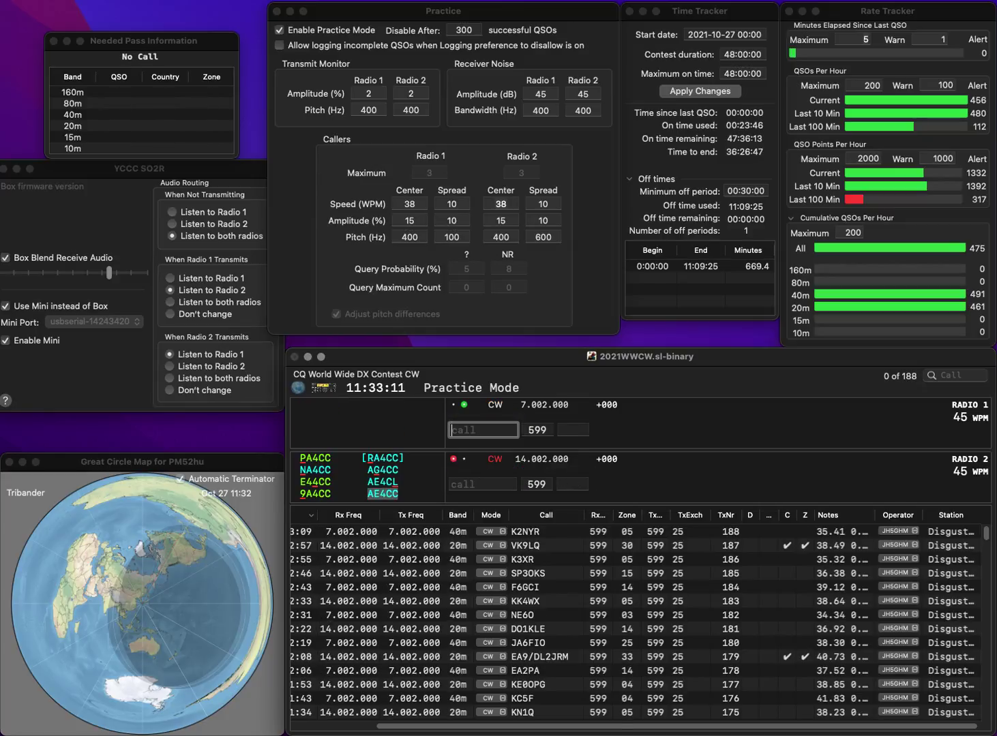
pyautogui.write('VE3')
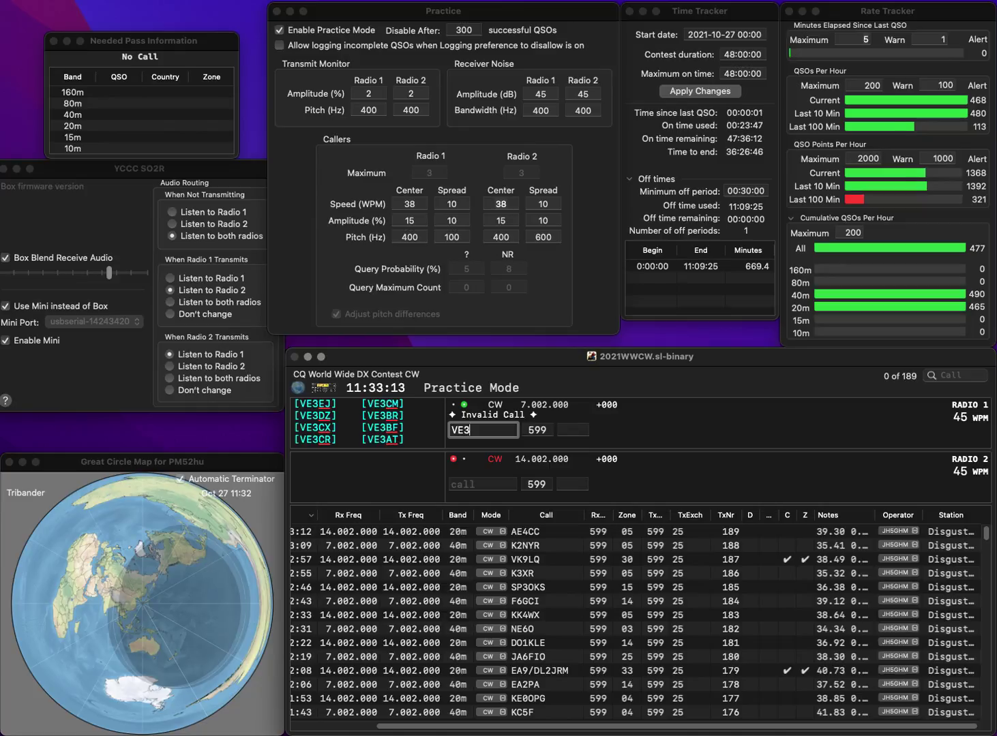
pyautogui.write('RXH')
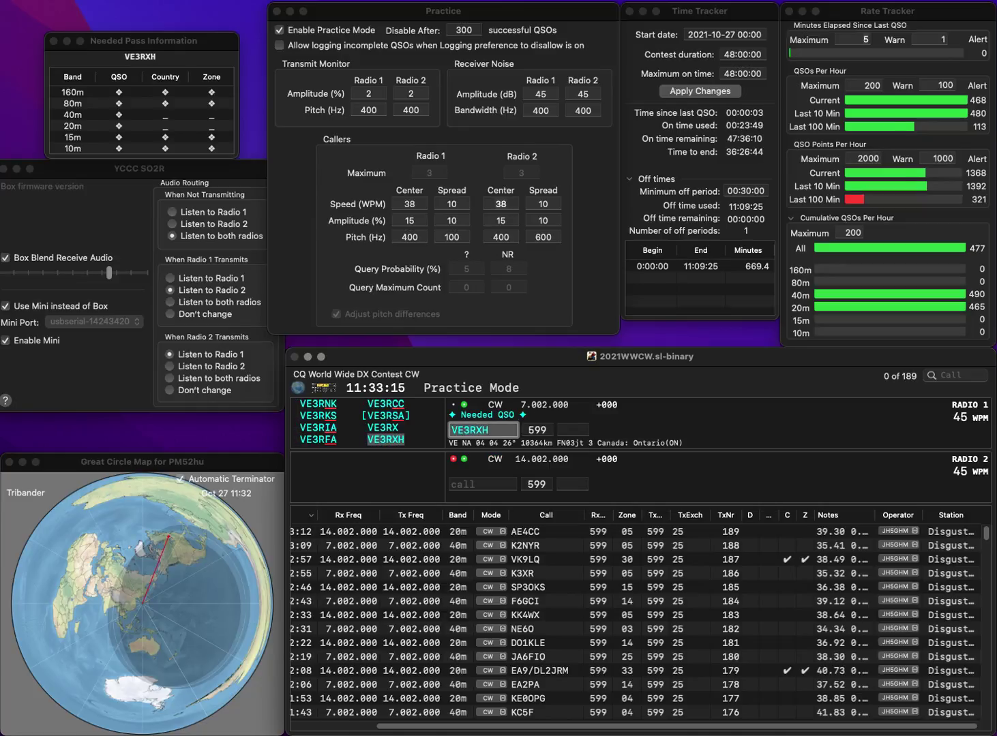
pyautogui.press('Return')
pyautogui.write('D')
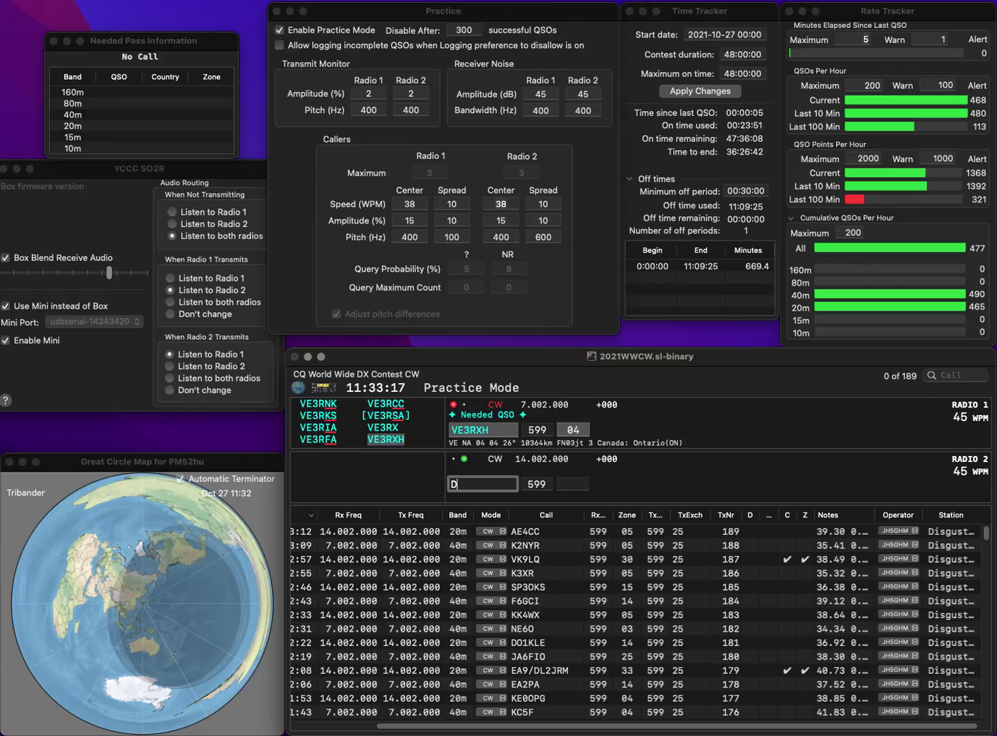
pyautogui.write('Q6Q')
pyautogui.press('Return')
pyautogui.press('Return')
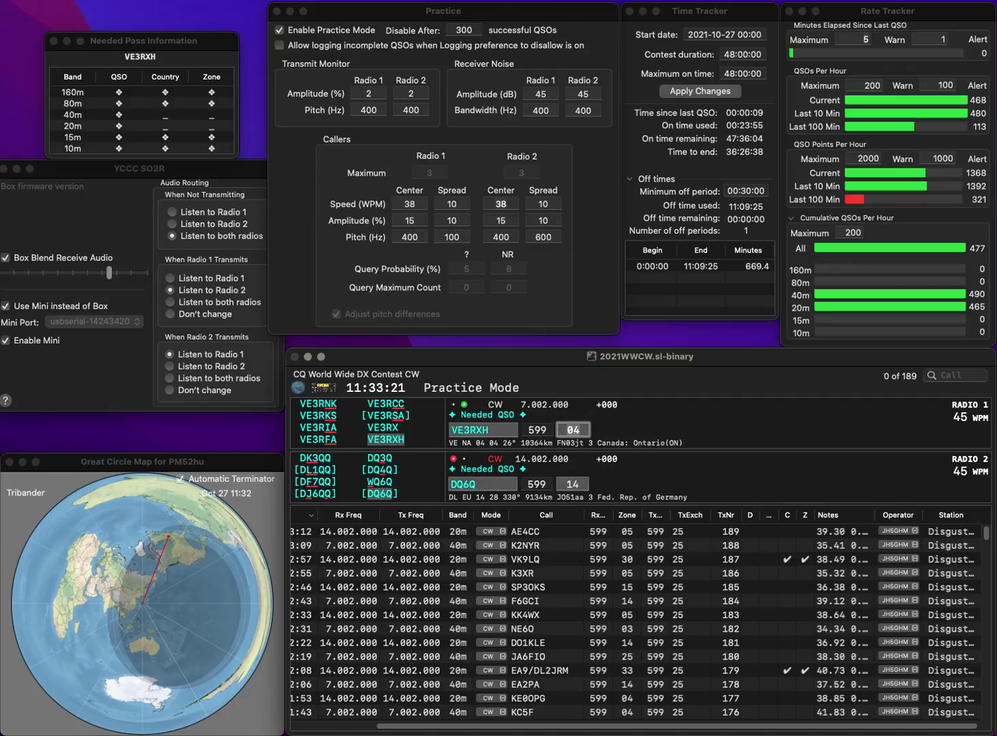
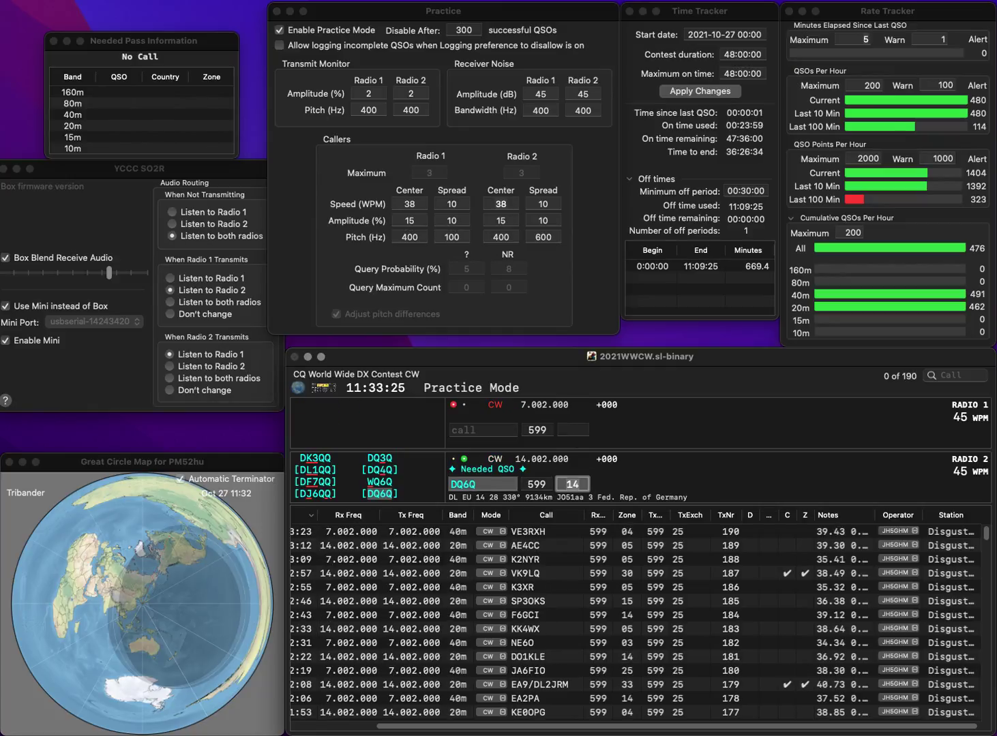
pyautogui.press('Return')
pyautogui.write('OK1')
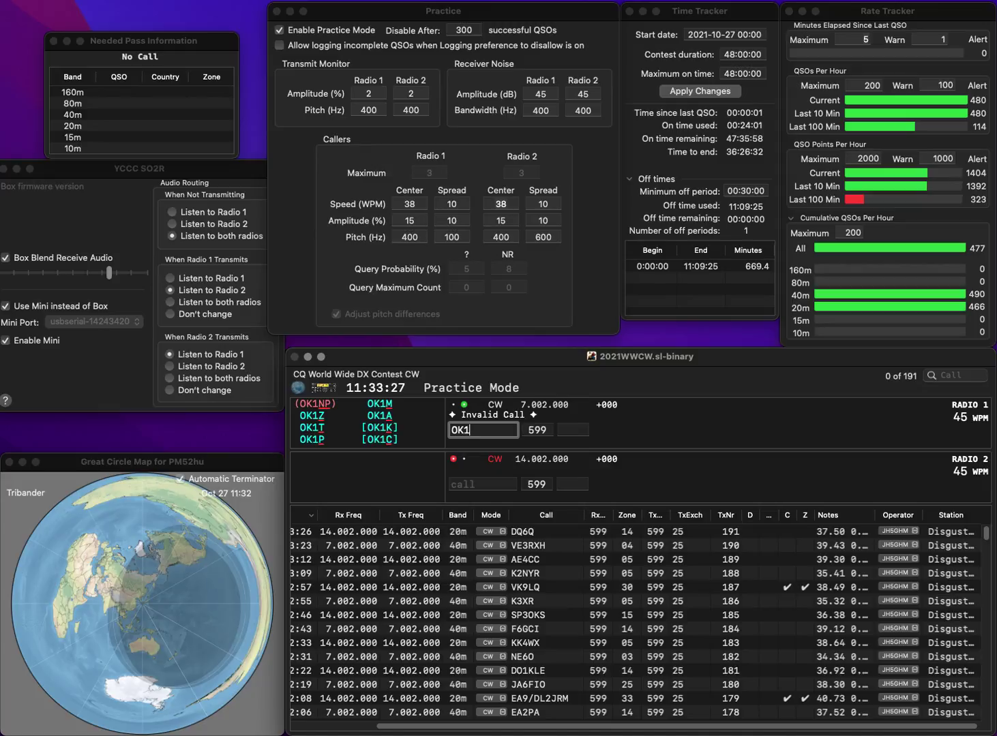
pyautogui.write('DAF')
pyautogui.press('Return')
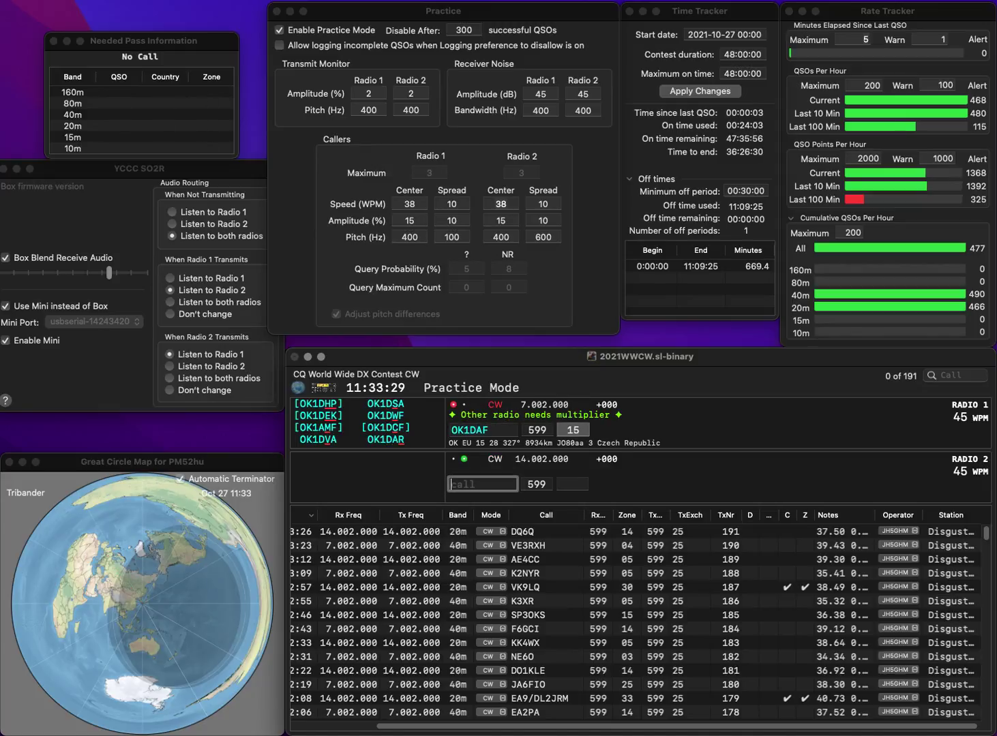
pyautogui.write('W9WT')
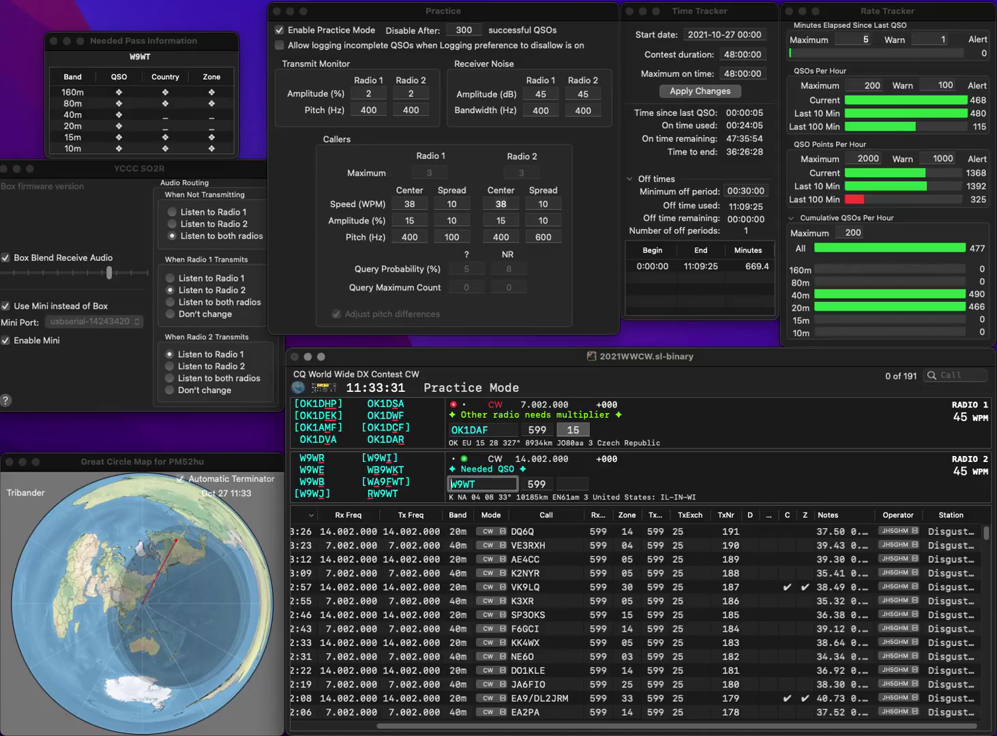
pyautogui.press('Home')
pyautogui.write('R')
pyautogui.press('Return')
pyautogui.press('BackSpace')
pyautogui.write('R')
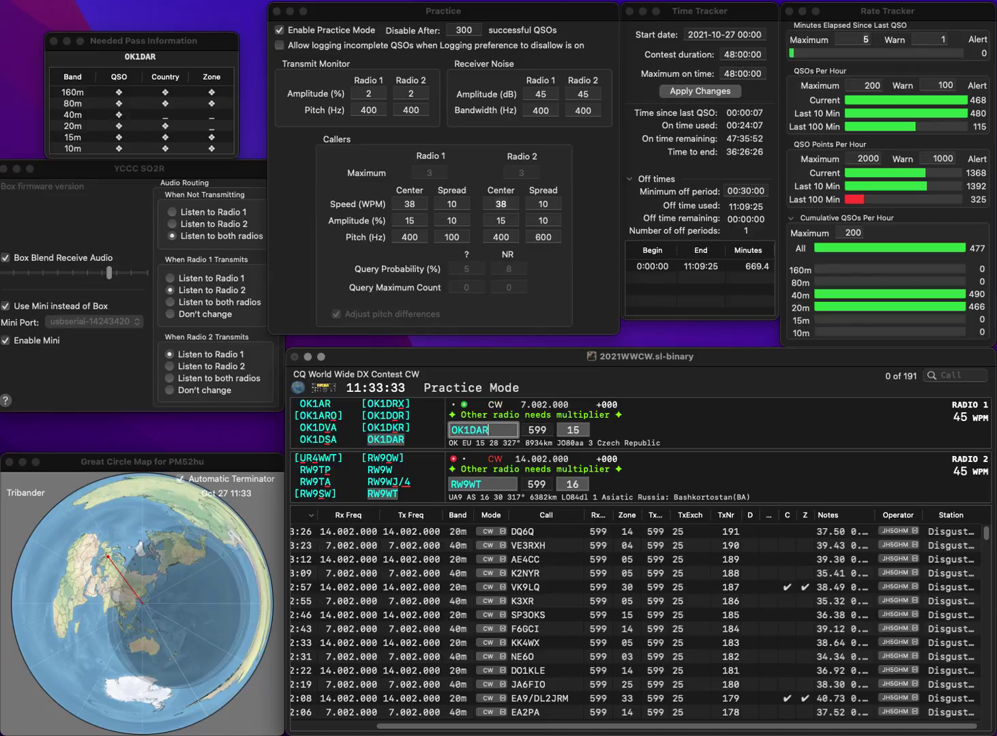
pyautogui.press('Return')
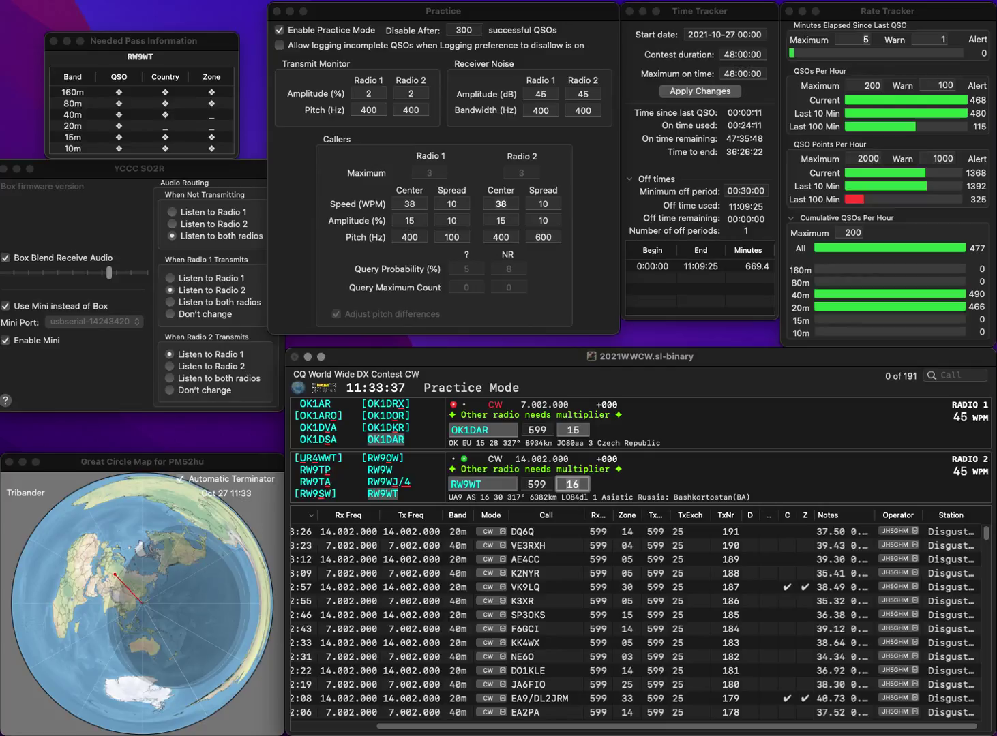
pyautogui.press('Return')
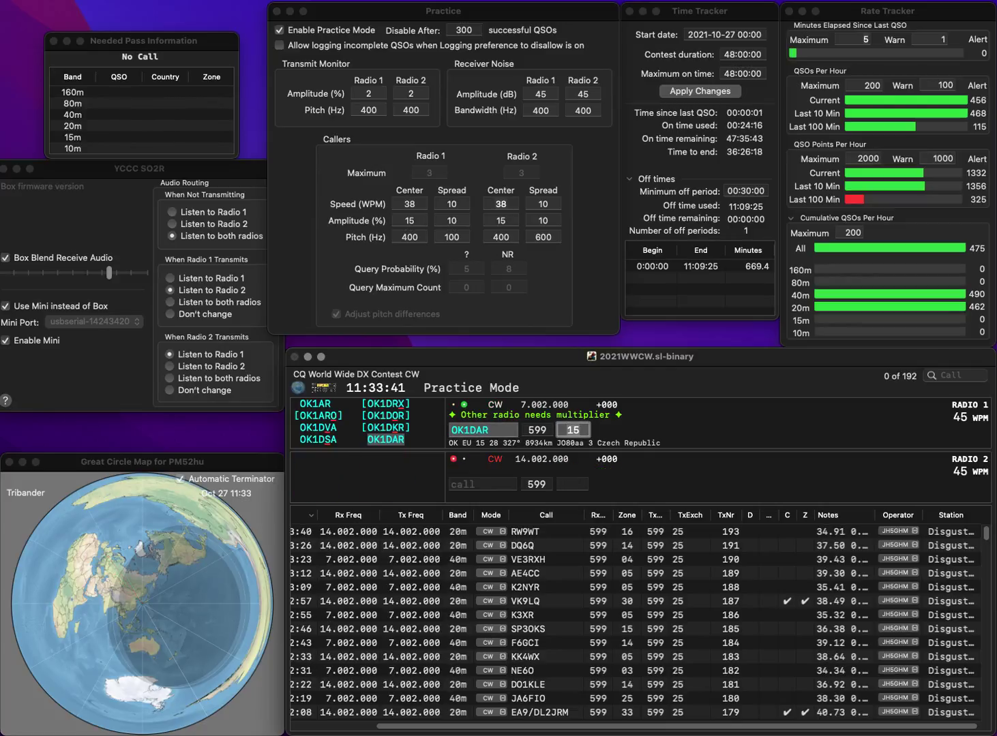
pyautogui.press('Return')
# - Answer F4EIK on Radio 2 with the exchange
pyautogui.write('F4EI')
pyautogui.press('BackSpace')
pyautogui.write('K')
pyautogui.press('Return')
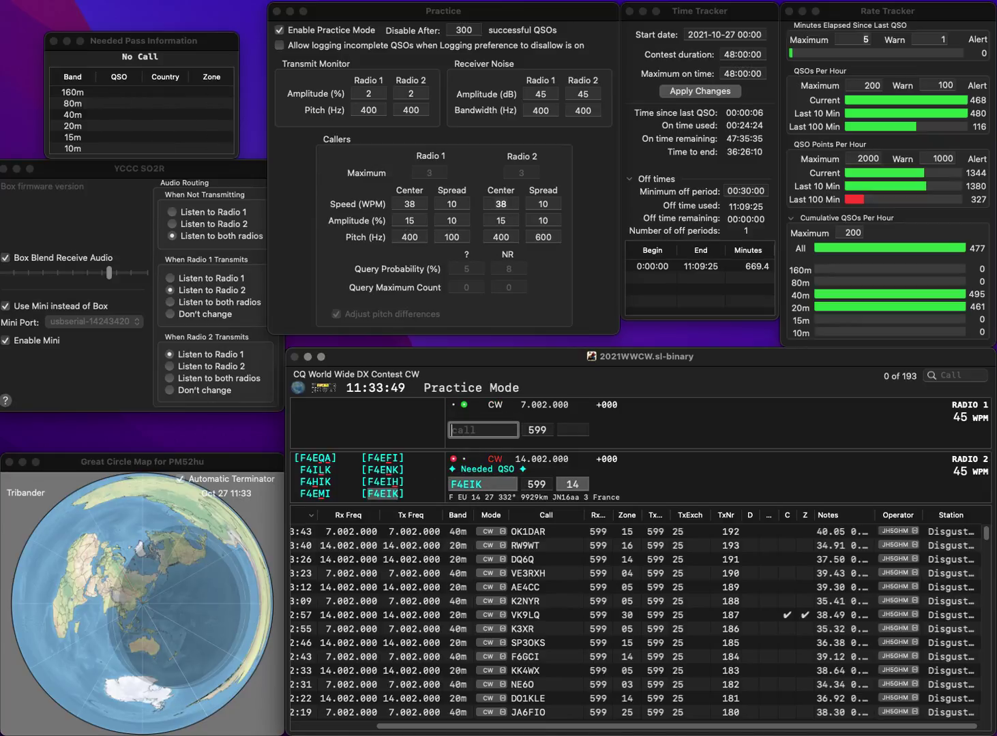
pyautogui.write('90')
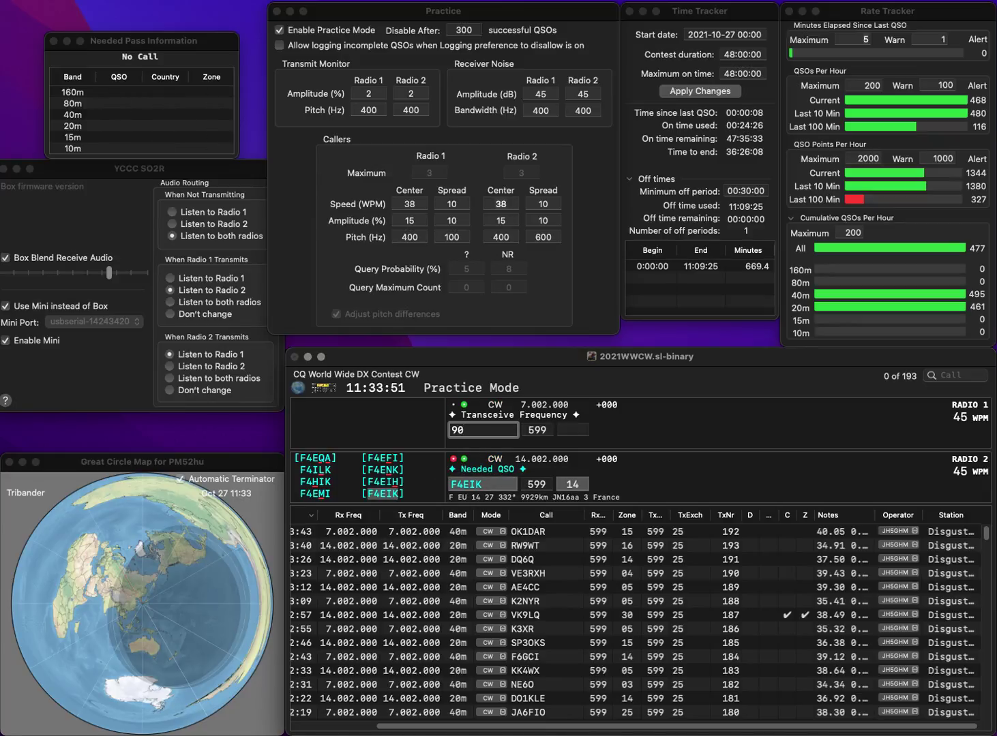
pyautogui.write('PZK')
pyautogui.write('P')
pyautogui.press('BackSpace')
pyautogui.write('SZ')
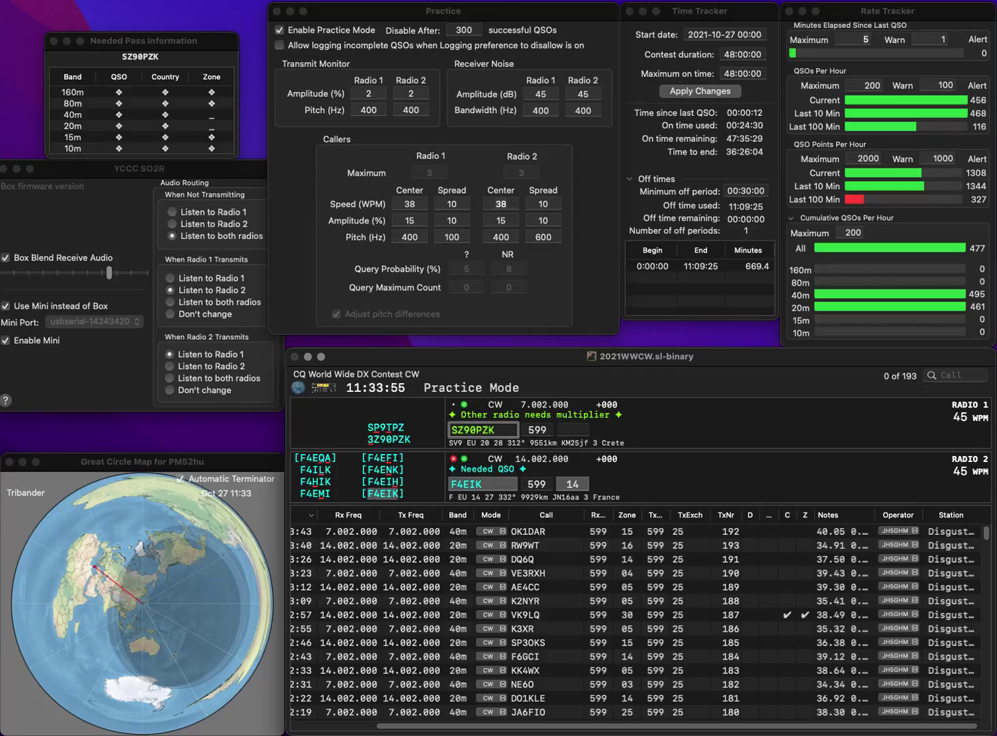
pyautogui.press('Left')
pyautogui.press('Left')
pyautogui.press('Delete')
pyautogui.write('3')
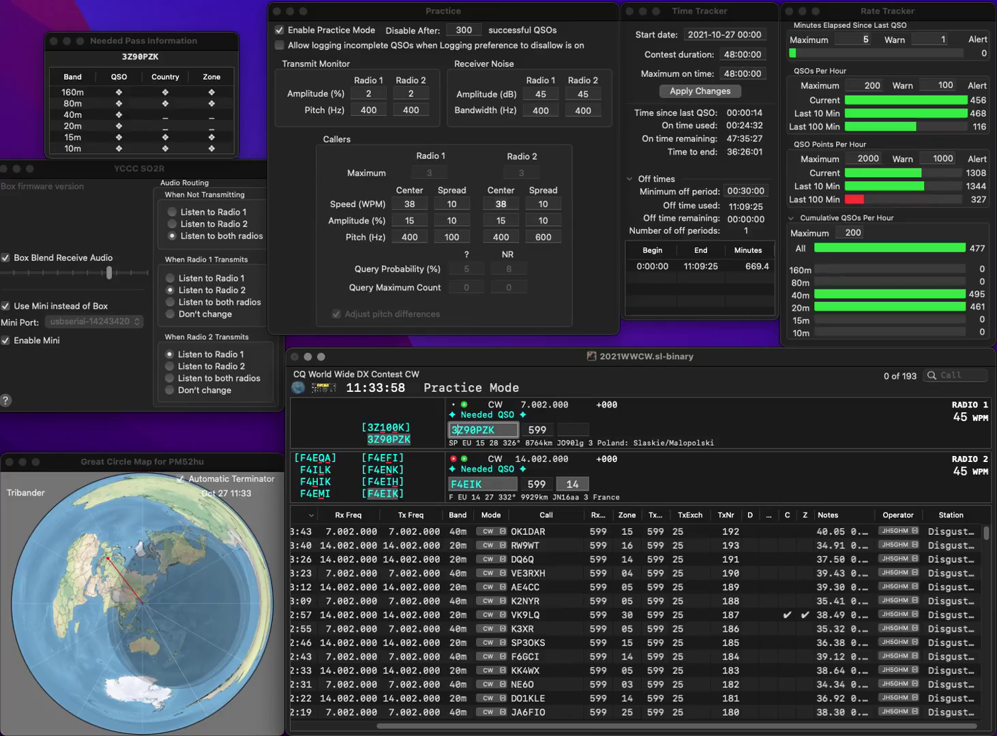
pyautogui.press('Down')
pyautogui.press('Return')
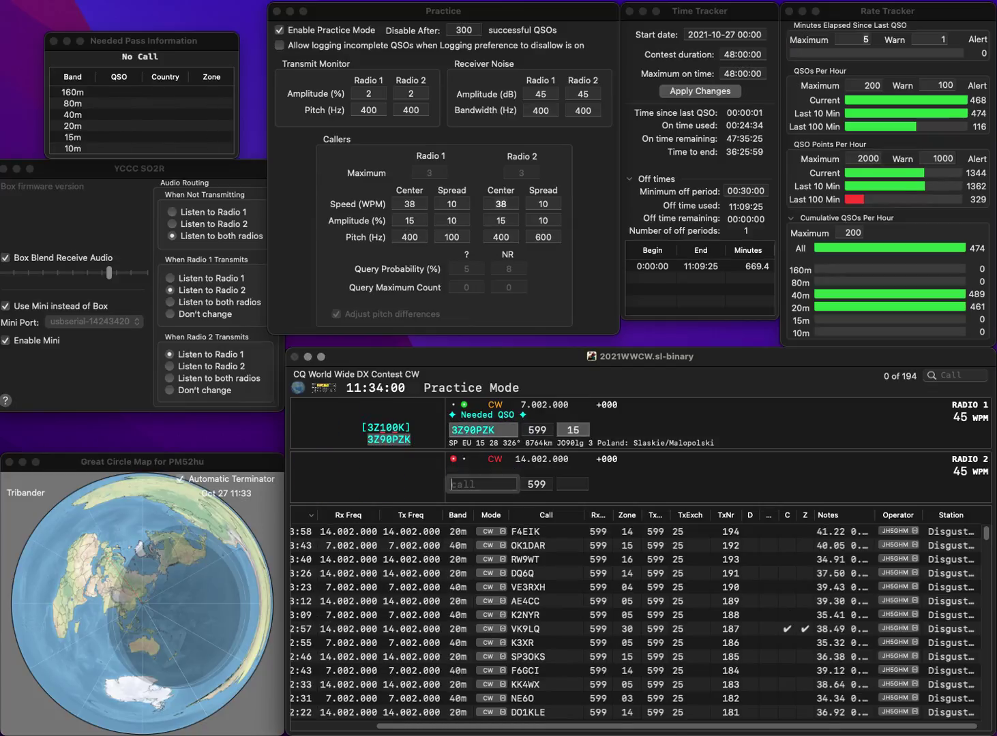
# - Answer K6XN on Radio 2 with the exchange and correct the Radio 1 call to SO90PZK
pyautogui.write('K6XN')
pyautogui.press('Return')
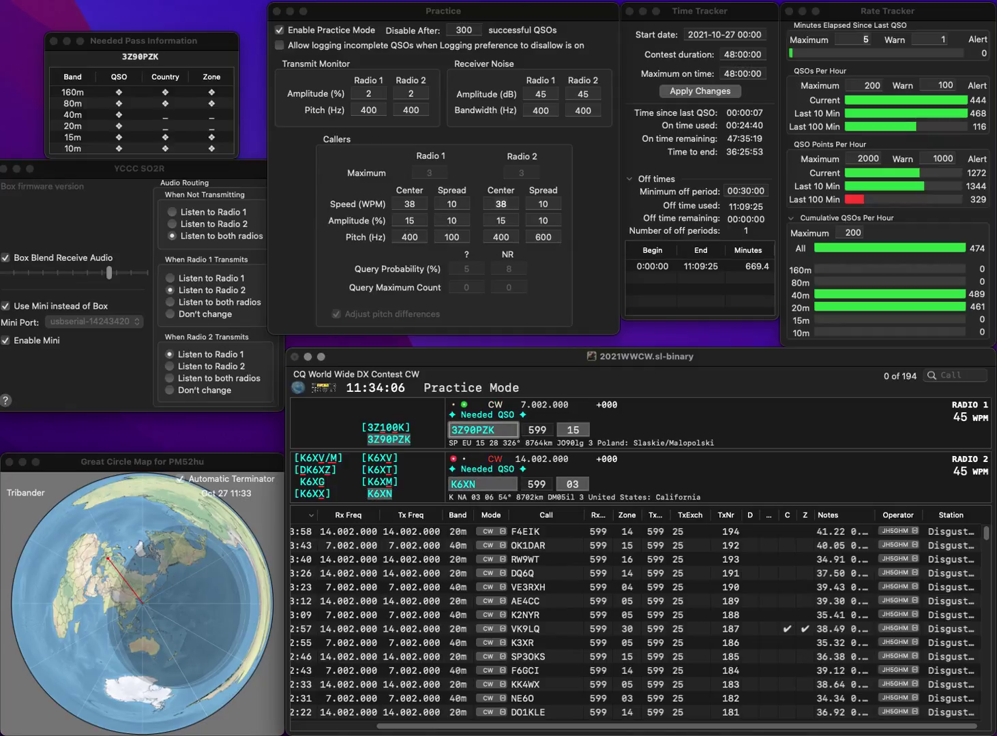
pyautogui.press('space')
pyautogui.press('space')
pyautogui.press('BackSpace')
pyautogui.press('Delete')
pyautogui.write('SO')
pyautogui.press('`')
pyautogui.press('Tab')
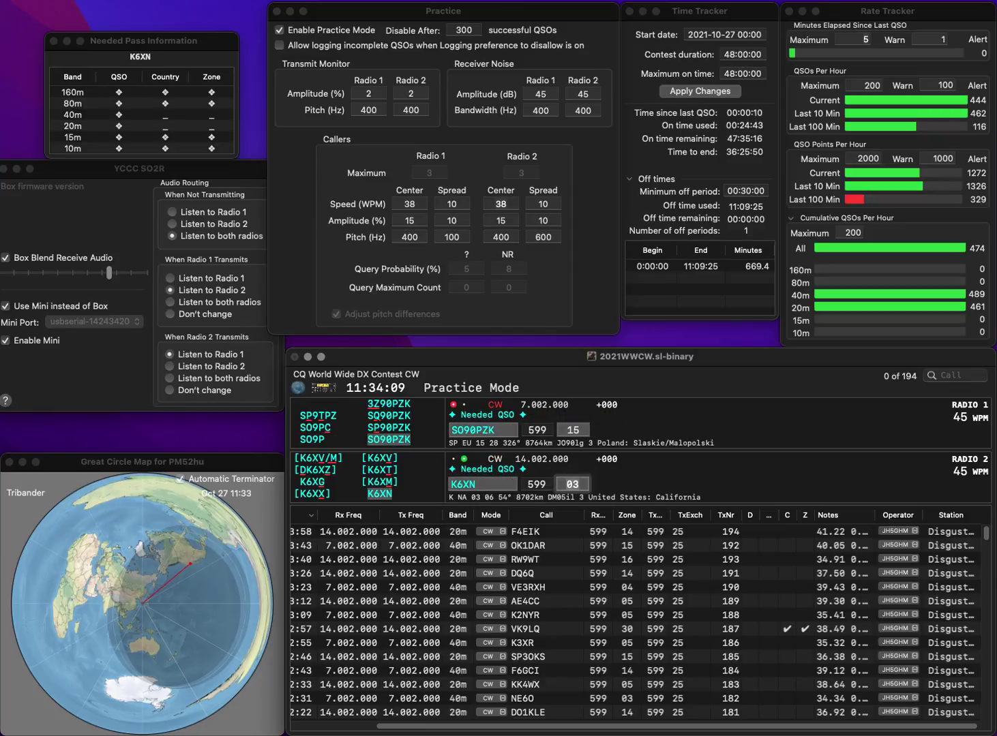
pyautogui.press('Return')
pyautogui.press('`')
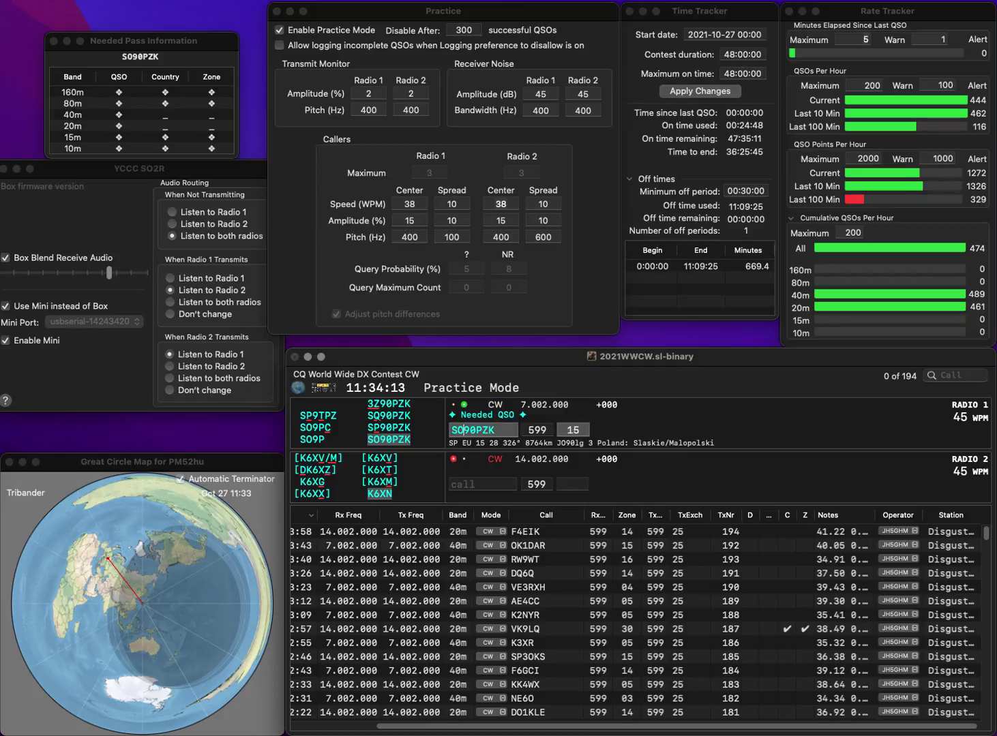
pyautogui.press('Tab')
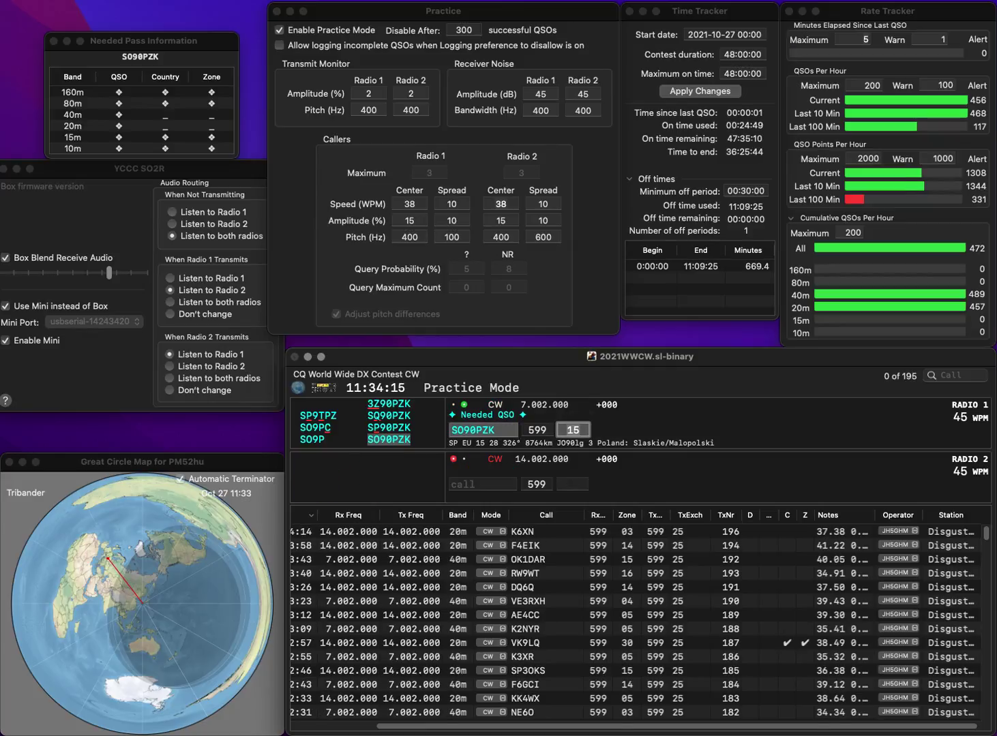
pyautogui.press('Return')
# - Answer PA3JQD on Radio 2 and JA6FFO on Radio 1 with the exchange, and log the PA3JQD contact
pyautogui.write('PA')
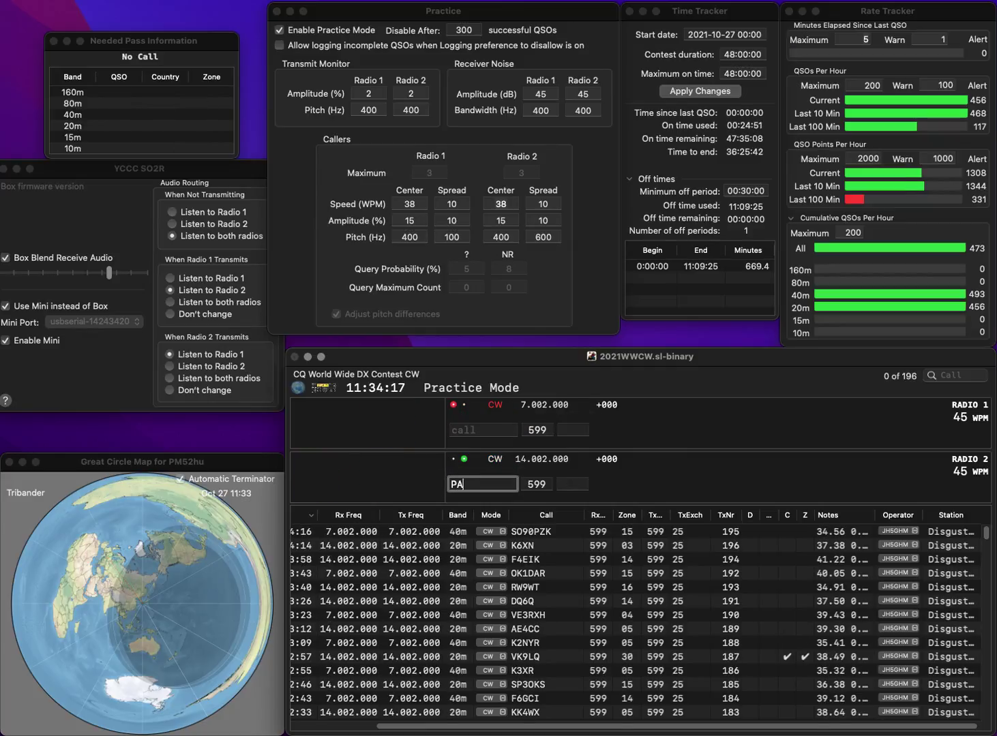
pyautogui.write('3JQD')
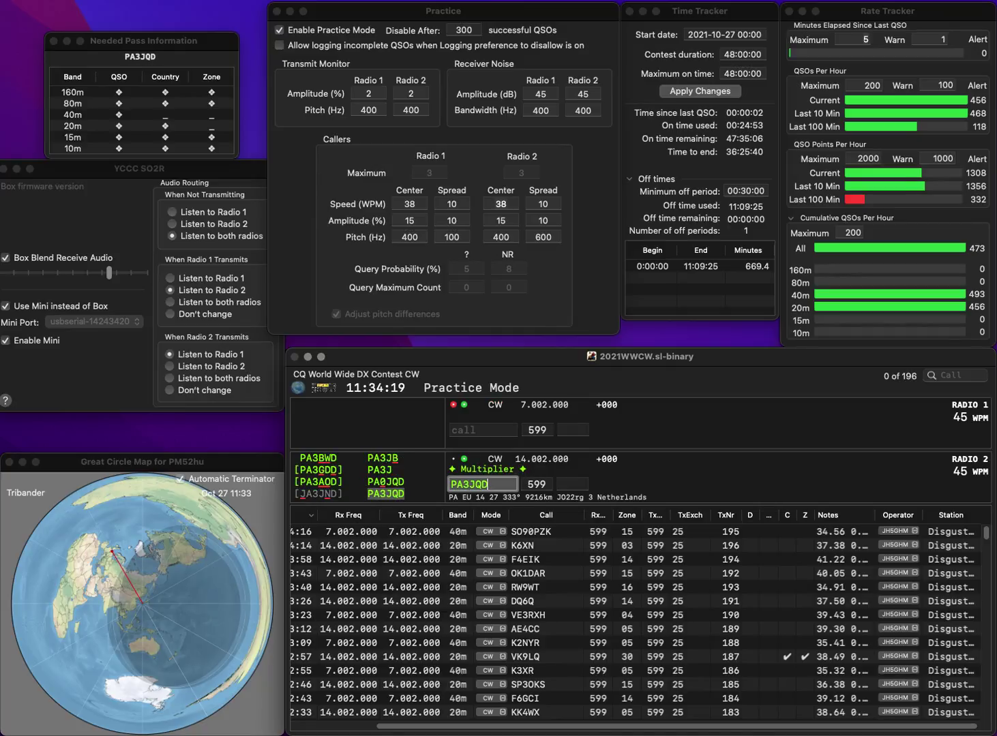
pyautogui.press('Return')
pyautogui.write('FFO')
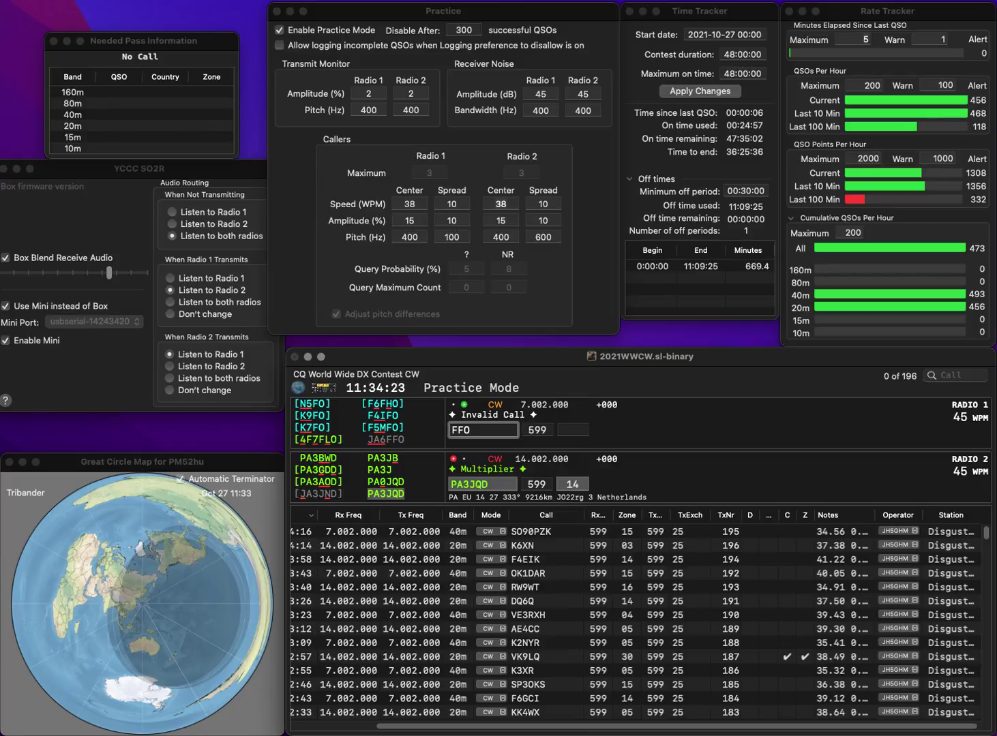
pyautogui.press('Return')
pyautogui.press('Tab')
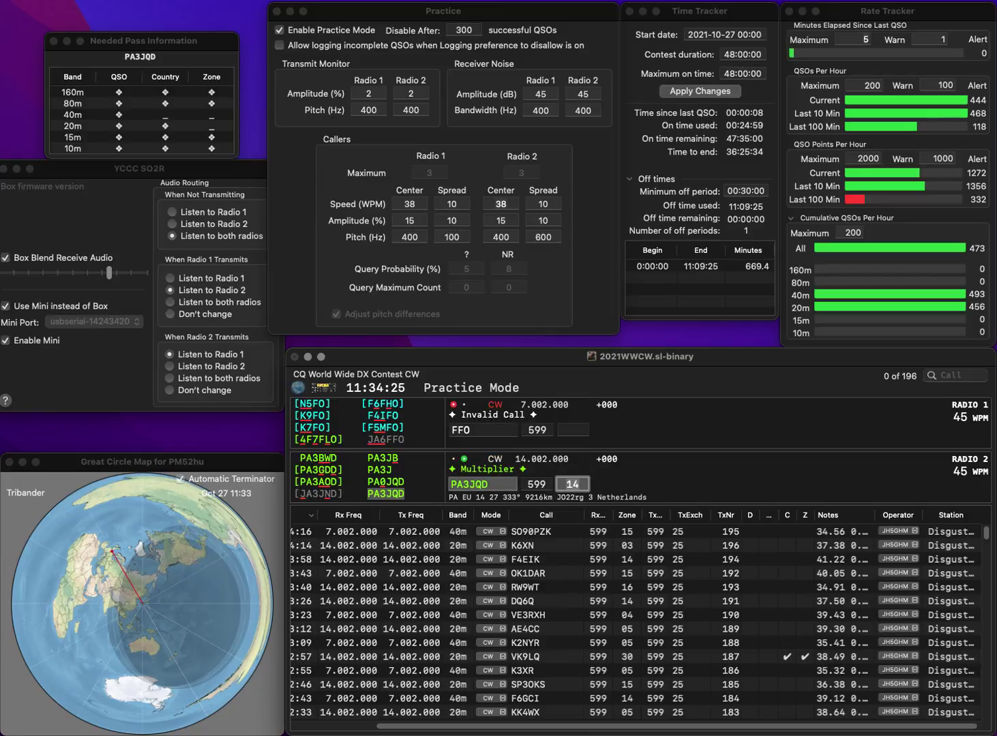
pyautogui.press('Return')
pyautogui.write('A6')
pyautogui.press('Return')
# - Answer N7ML on Radio 2, correcting the call from N7MR, and log the JA6FFO contact on Radio 1
pyautogui.write('N7')
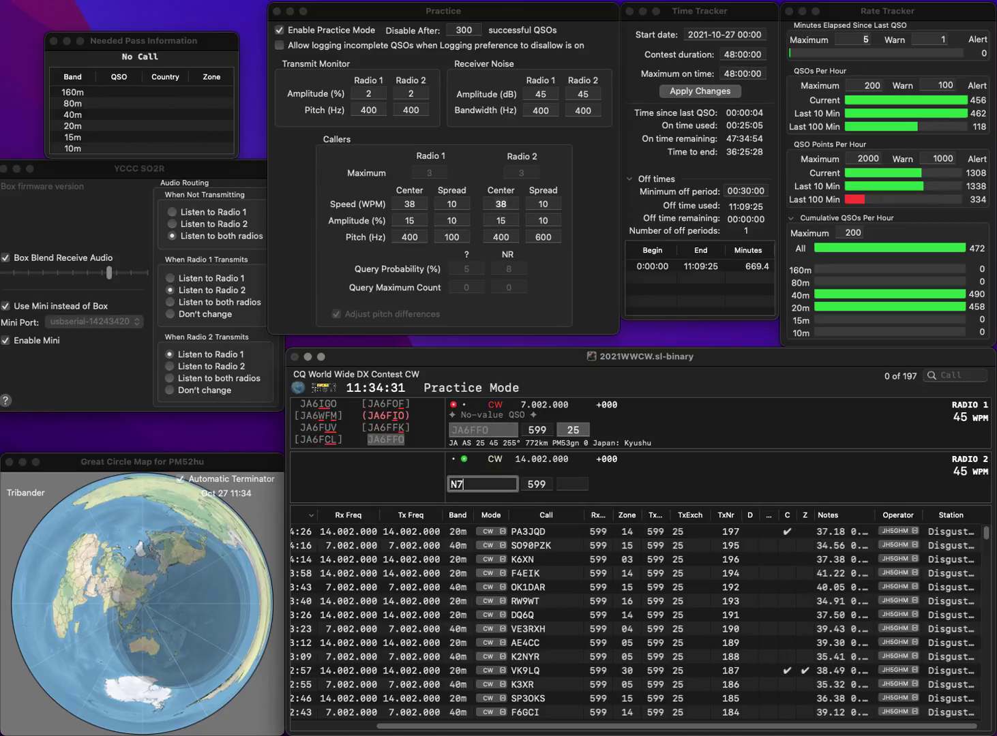
pyautogui.write('MR')
pyautogui.press('Return')
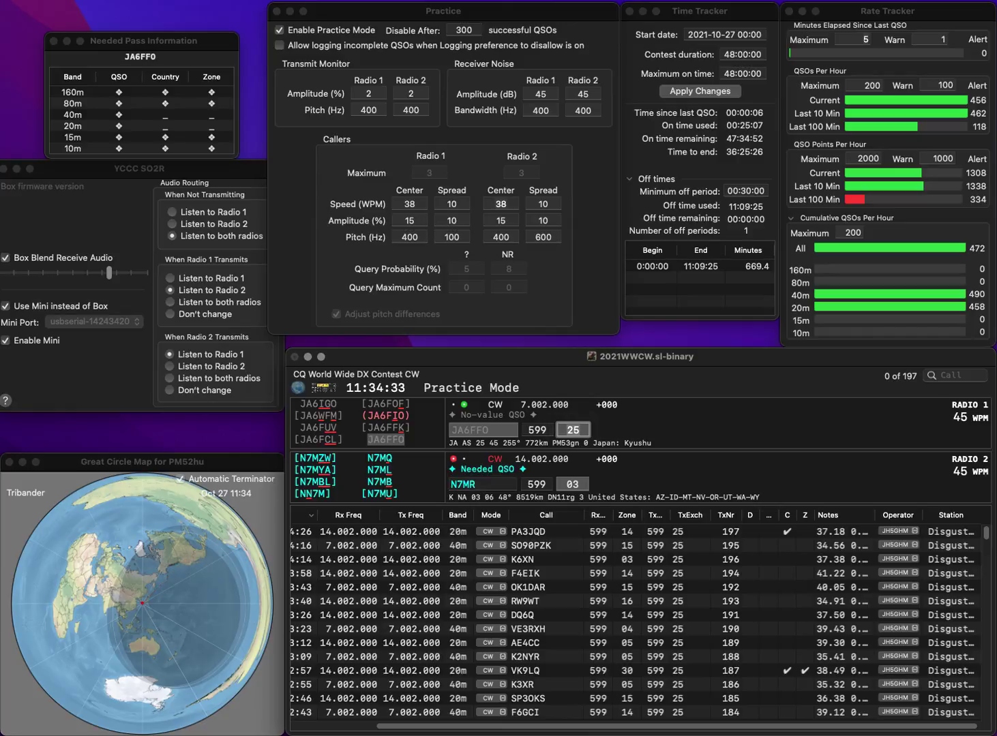
pyautogui.press('Return')
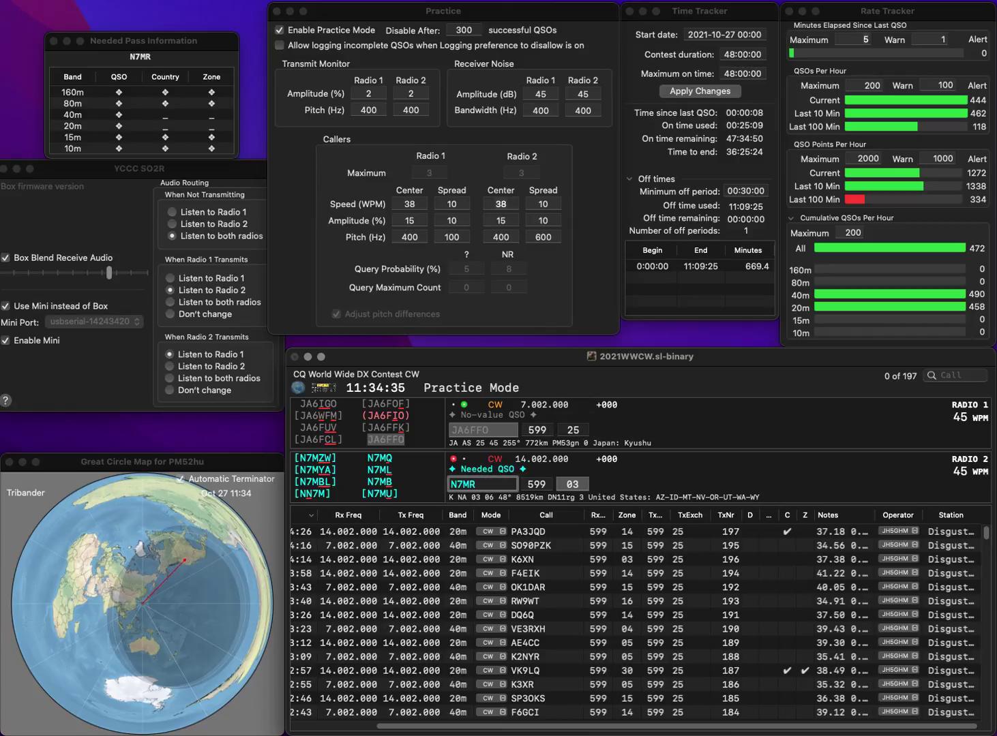
pyautogui.press('BackSpace')
pyautogui.write('L')
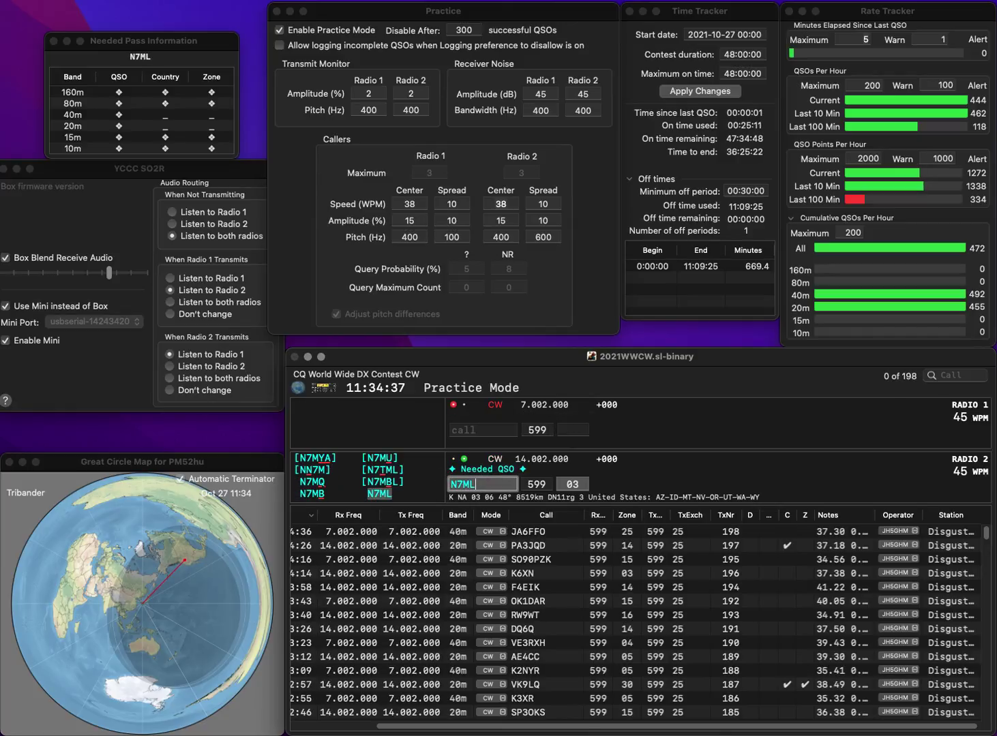
pyautogui.press('Return')
# - Answer N2FT on Radio 1 with the exchange, and log the N7ML and N2FT contacts
pyautogui.write('N2FT')
pyautogui.press('Return')
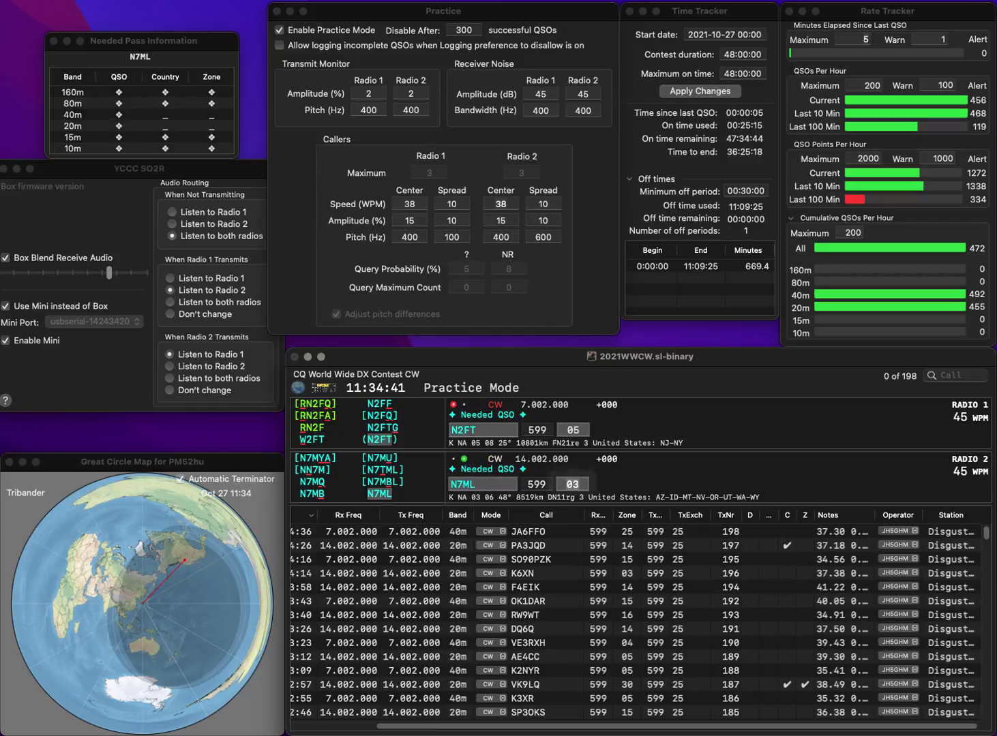
pyautogui.press('Return')
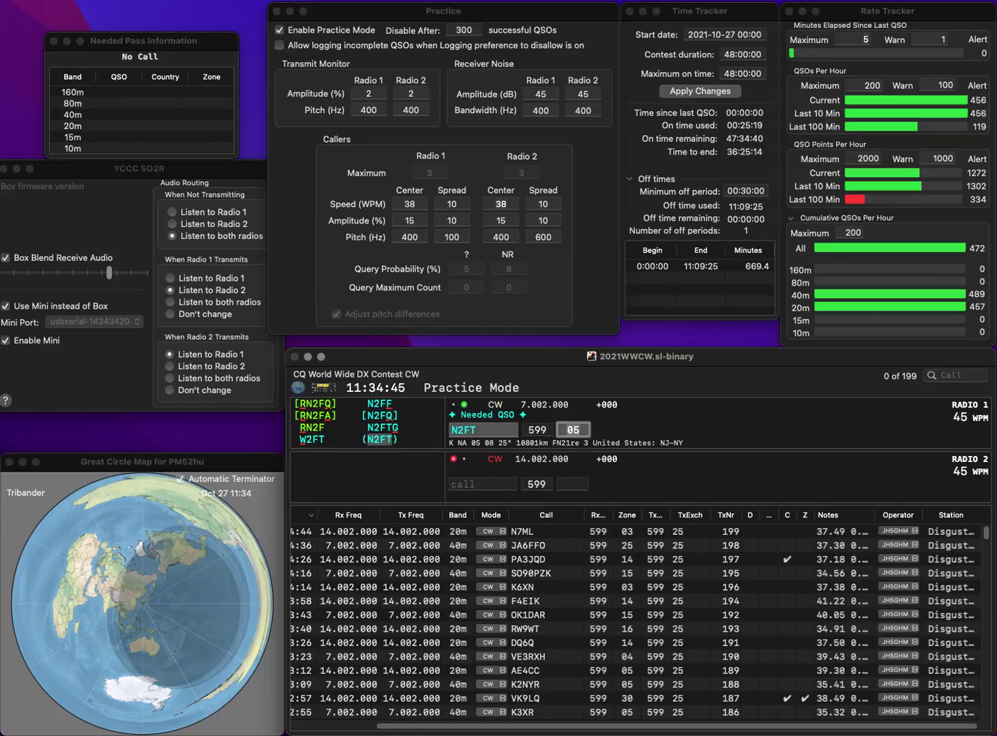
pyautogui.press('Return')
pyautogui.write('DK7CX')
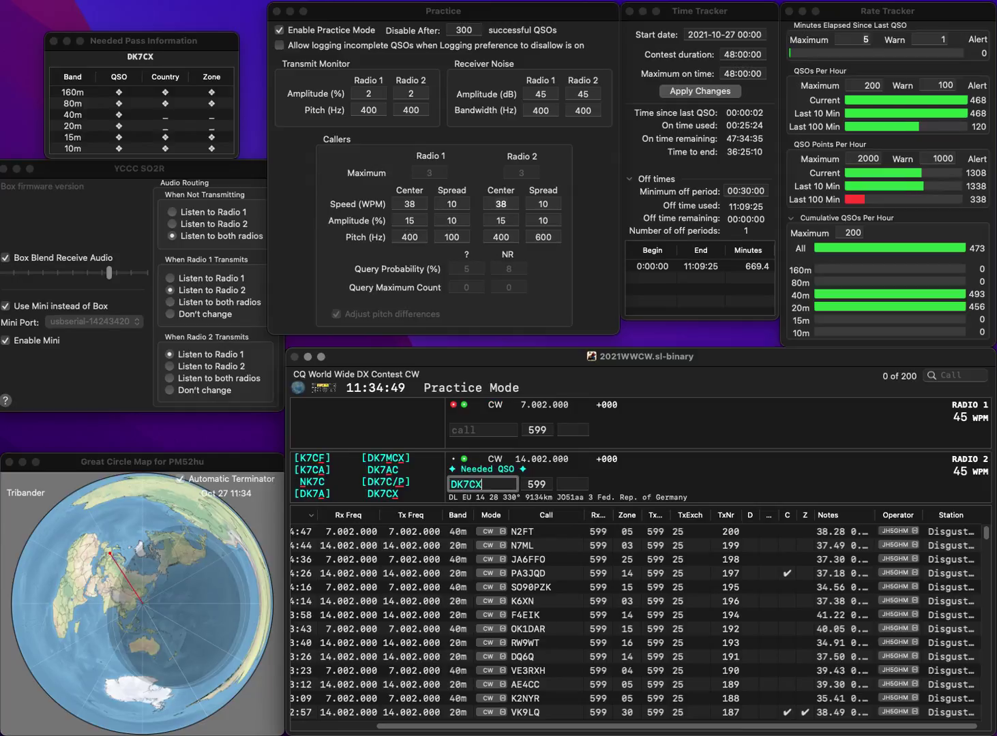
pyautogui.press('Return')
pyautogui.write('F1')
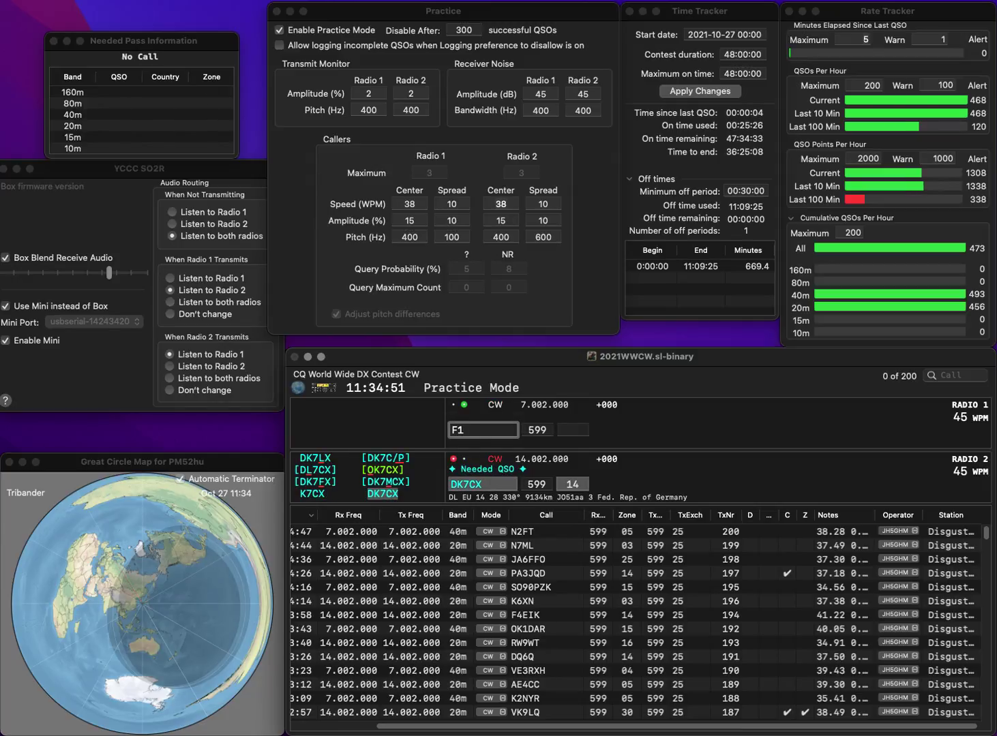
pyautogui.write('PY')
pyautogui.press('Home')
pyautogui.write('D')
pyautogui.press('Return')
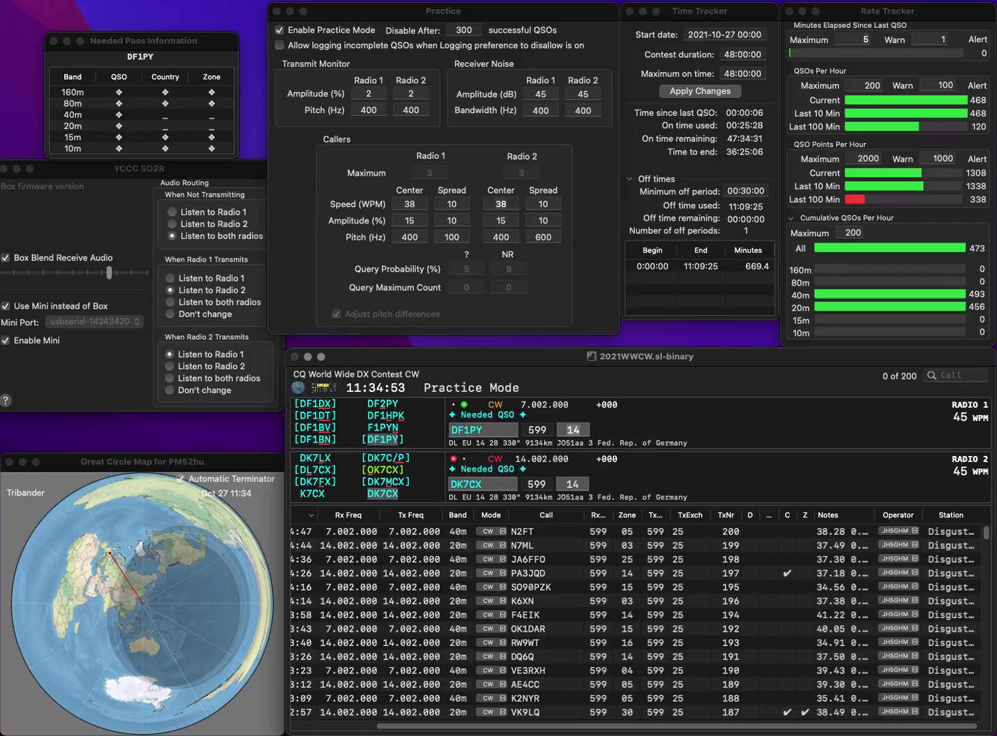
pyautogui.press('Return')
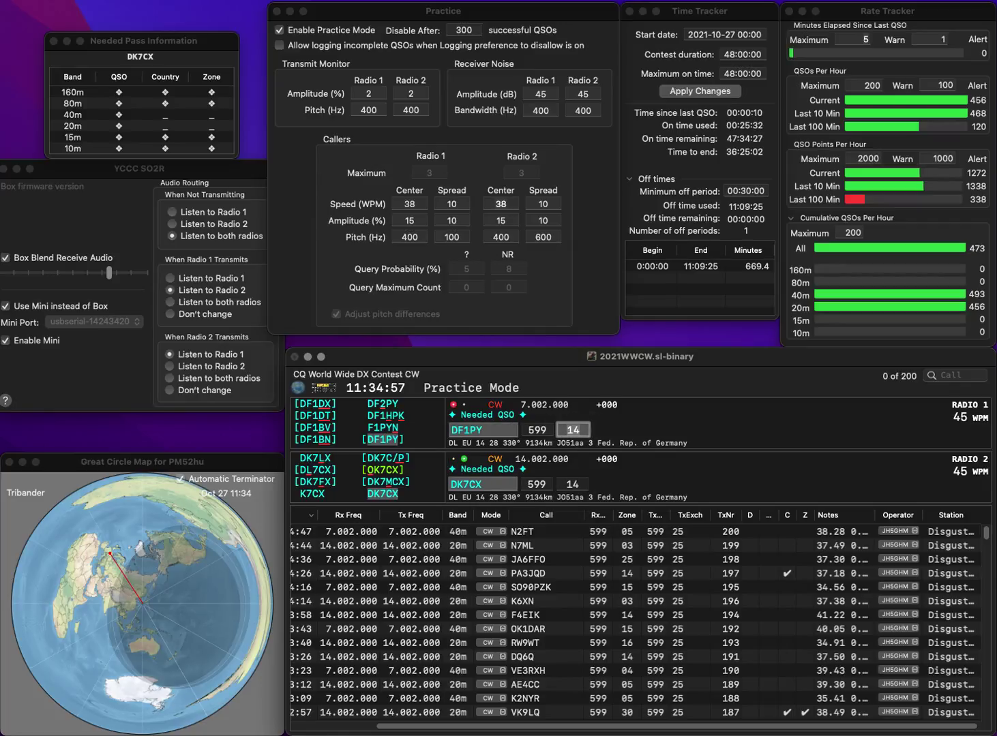
pyautogui.press('Return')
pyautogui.write('G4LZE')
pyautogui.press('Return')
pyautogui.write('K1UF')
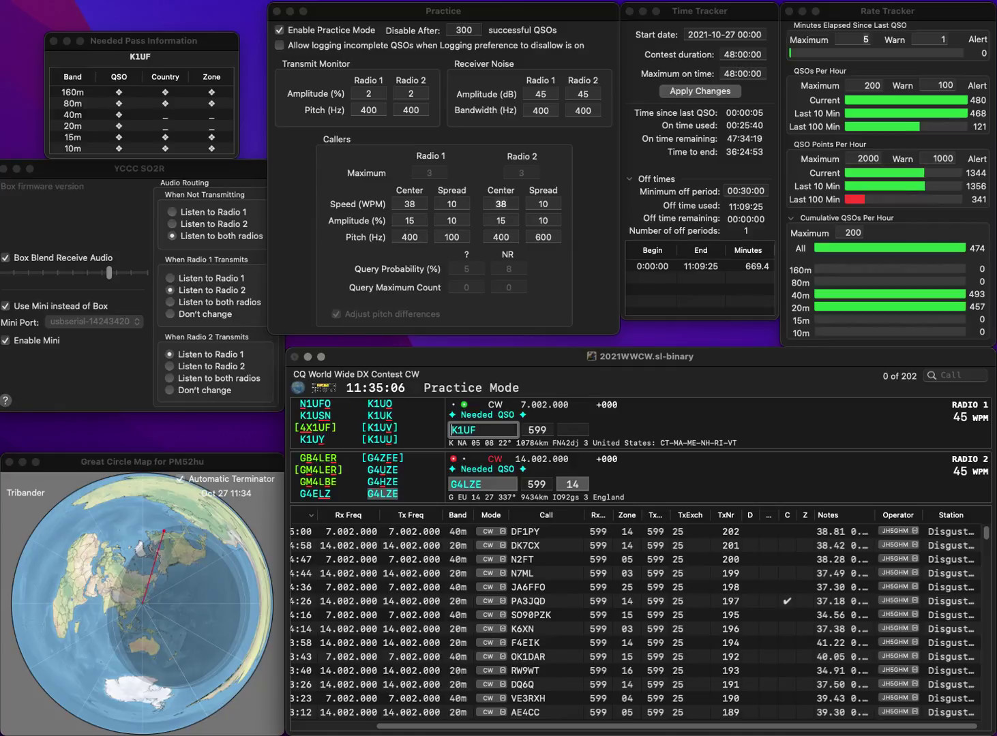
pyautogui.press('Home')
pyautogui.write('O')
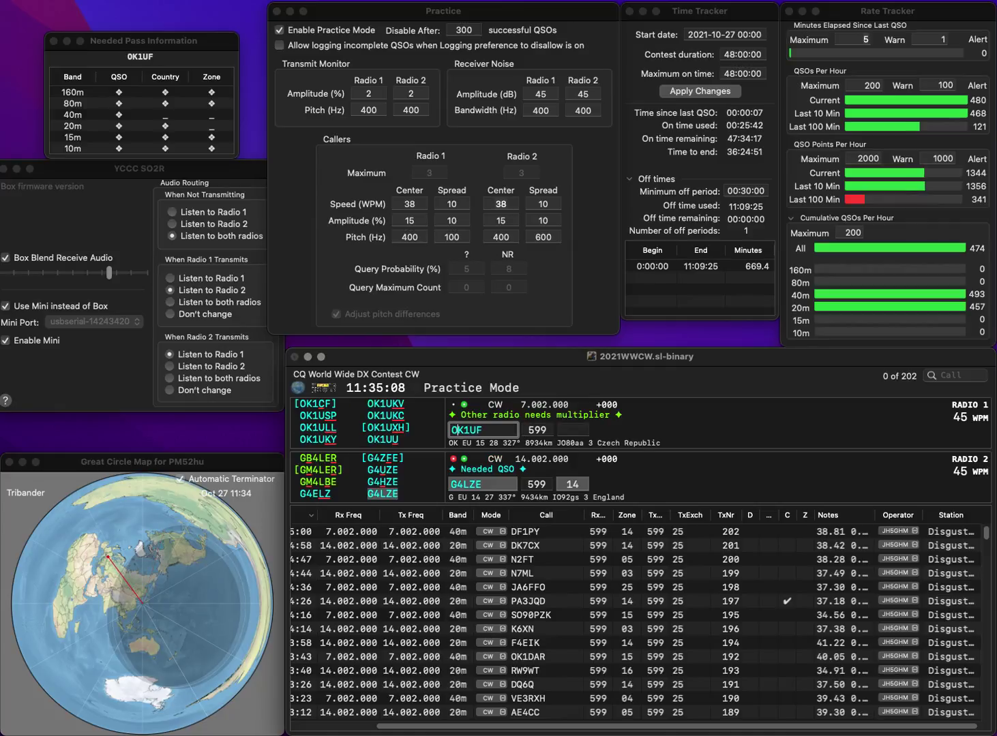
pyautogui.press('Return')
pyautogui.press('space')
pyautogui.press('Return')
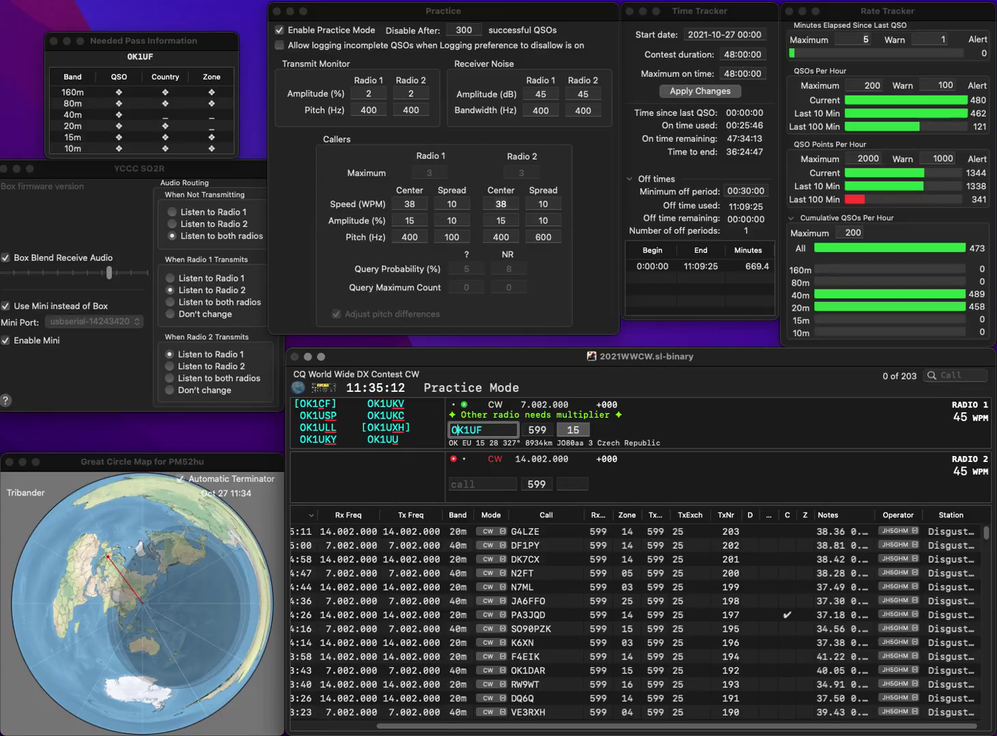
# - Correct the Radio 1 call to UX1UF and answer the caller
pyautogui.press('Delete')
pyautogui.press('Delete')
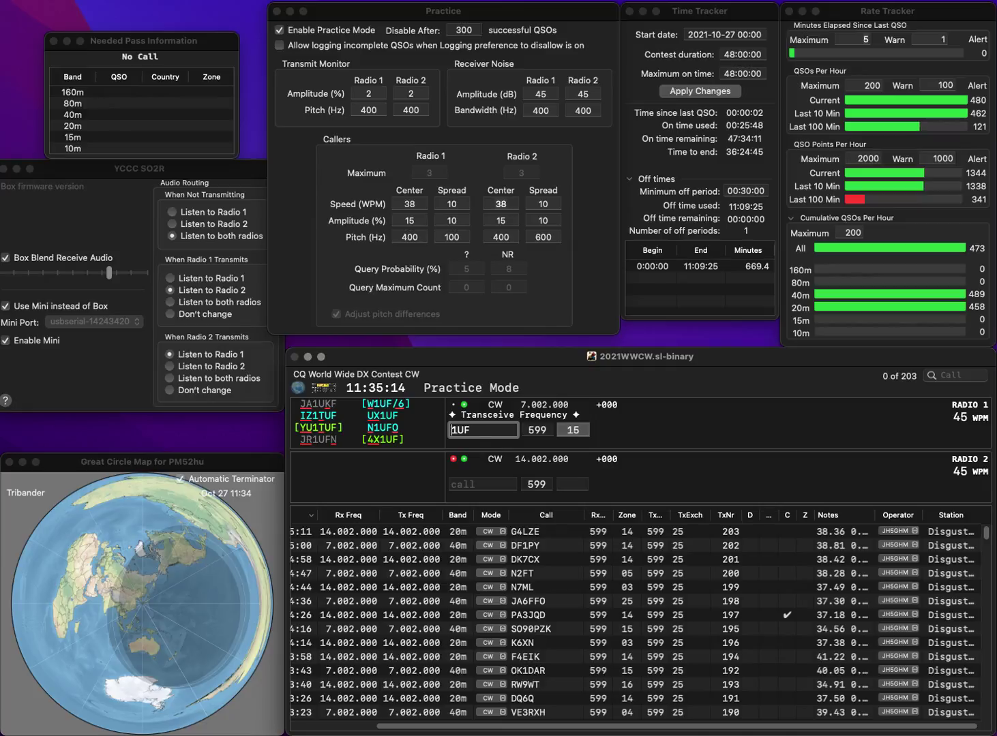
pyautogui.write('UX')
pyautogui.press('Return')
# - Answer SP4TB on Radio 2 with the exchange, and log the UX1UF and SP4TB contacts
pyautogui.write('PTB')
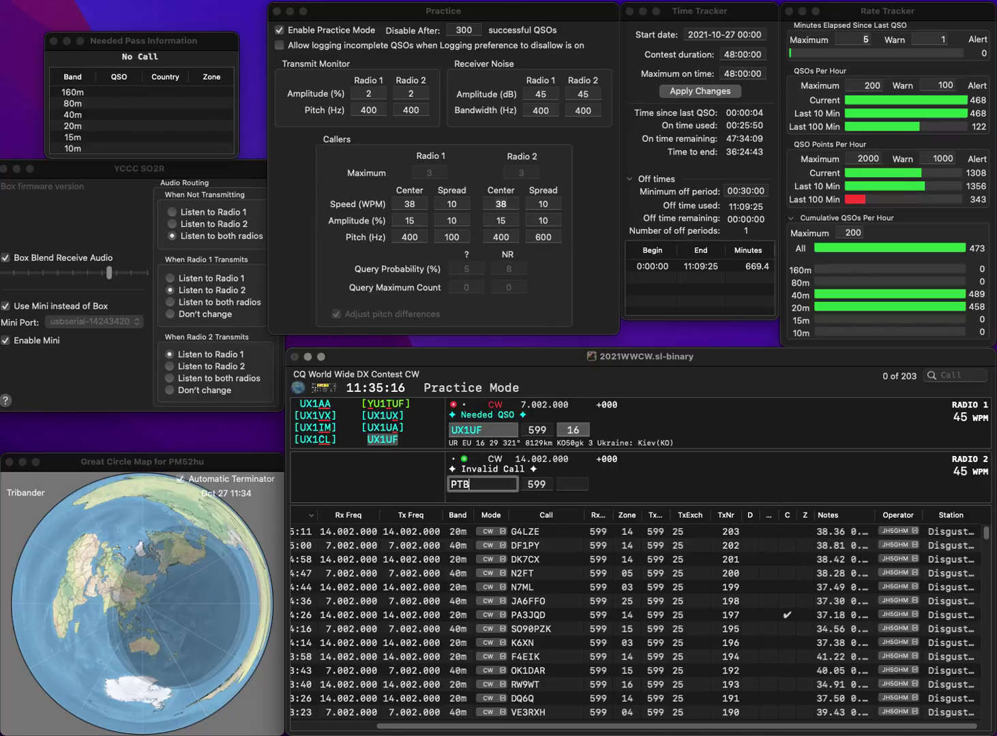
pyautogui.press('Return')
pyautogui.write('S')
pyautogui.press('Right')
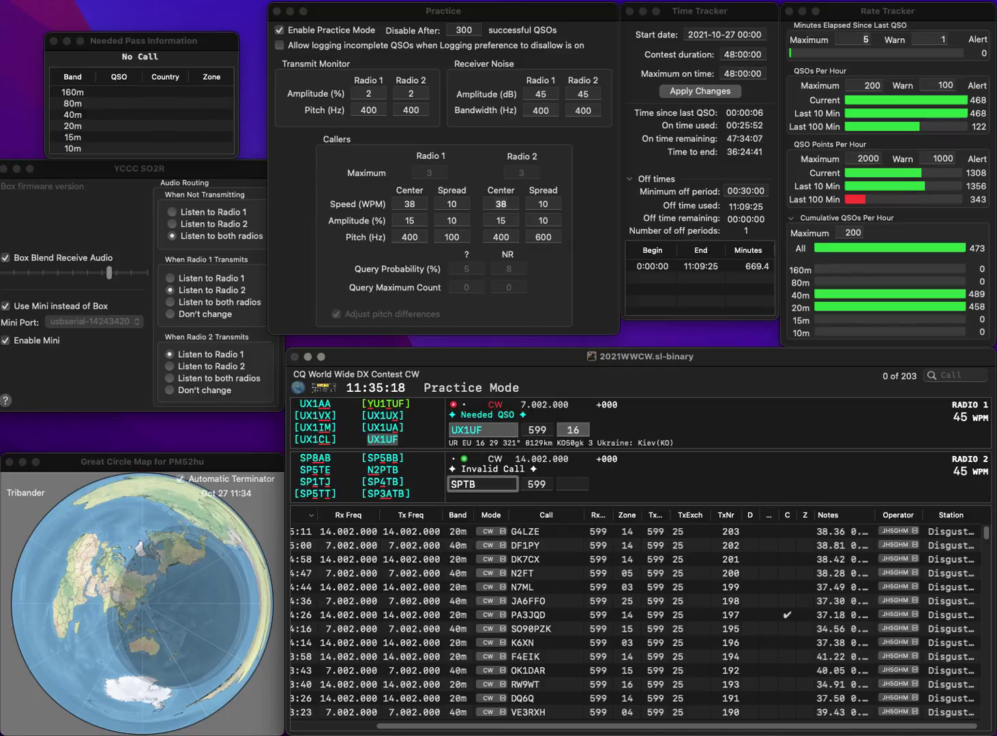
pyautogui.write('4')
pyautogui.press('Return')
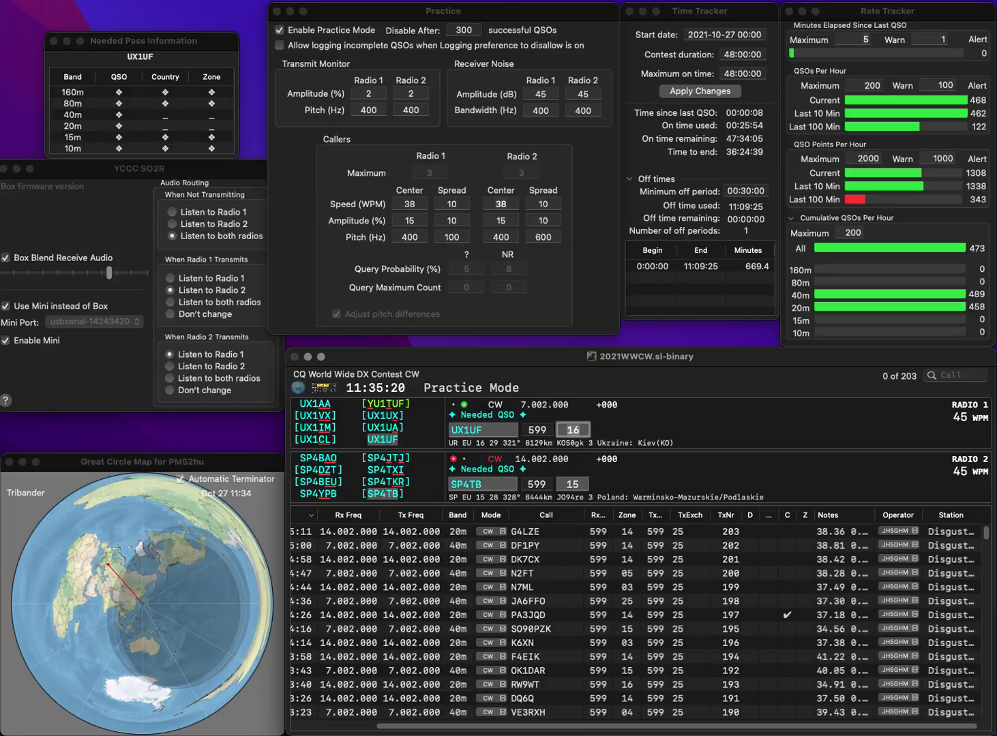
pyautogui.press('Return')
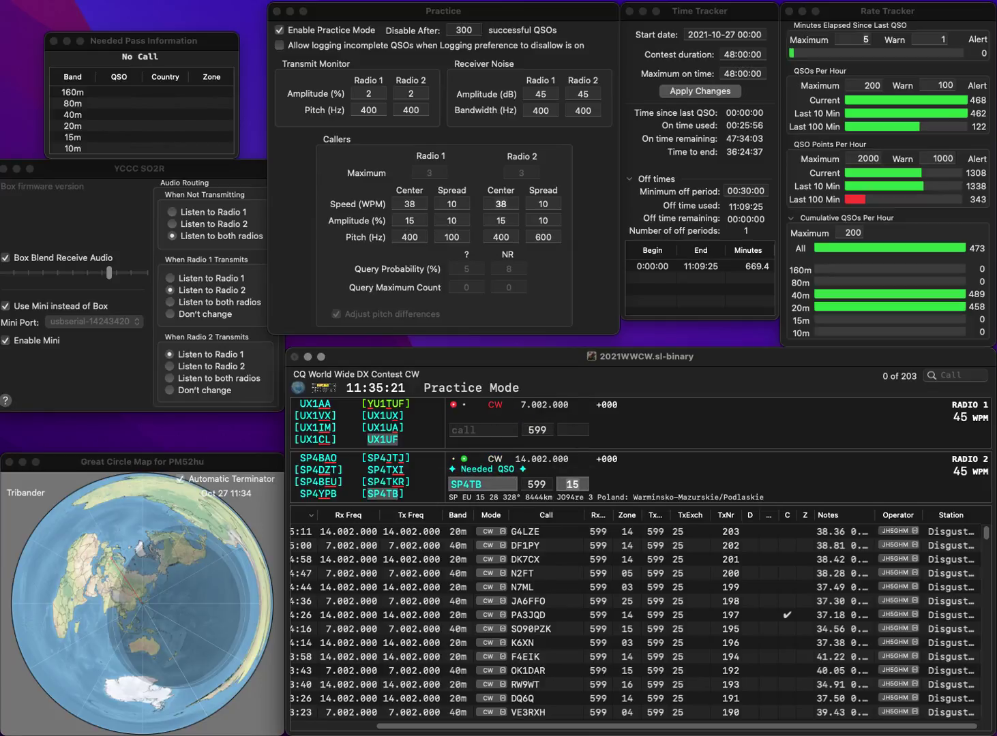
pyautogui.press('Return')
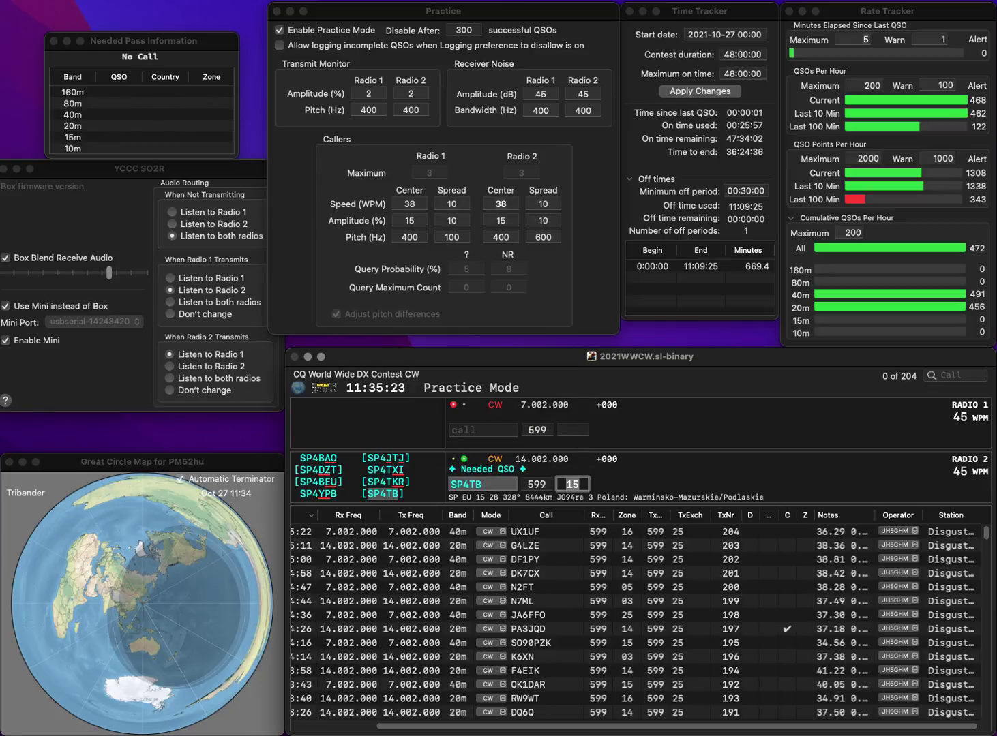
pyautogui.write('V2K')
pyautogui.press('super+Left')
pyautogui.write('Z')
pyautogui.press('Return')
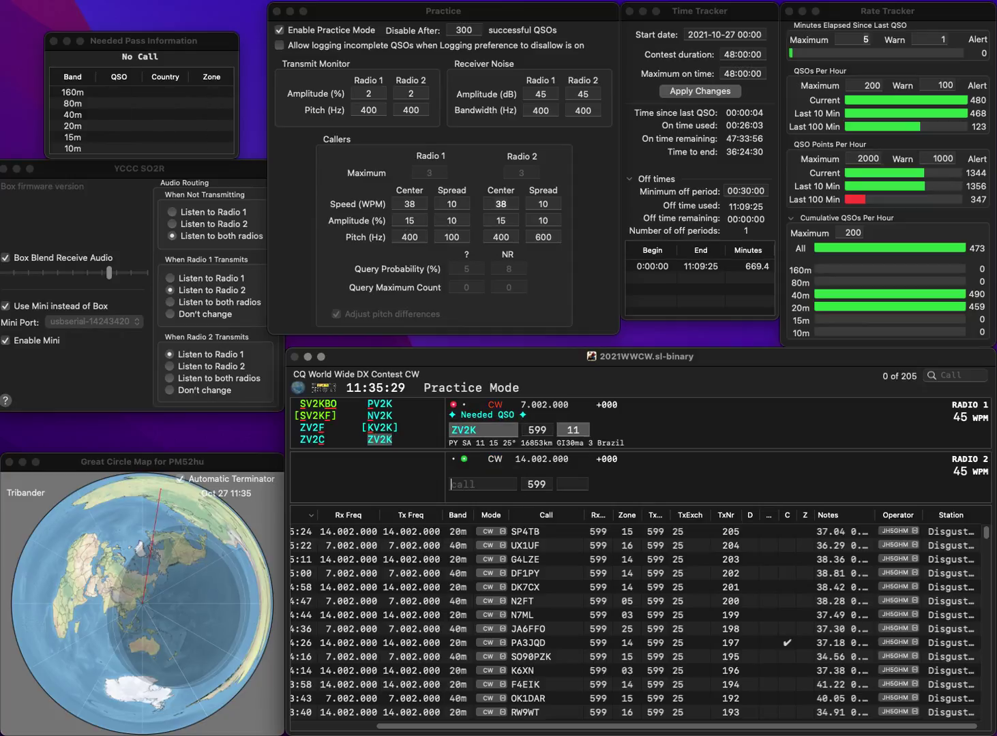
pyautogui.write('JQ1')
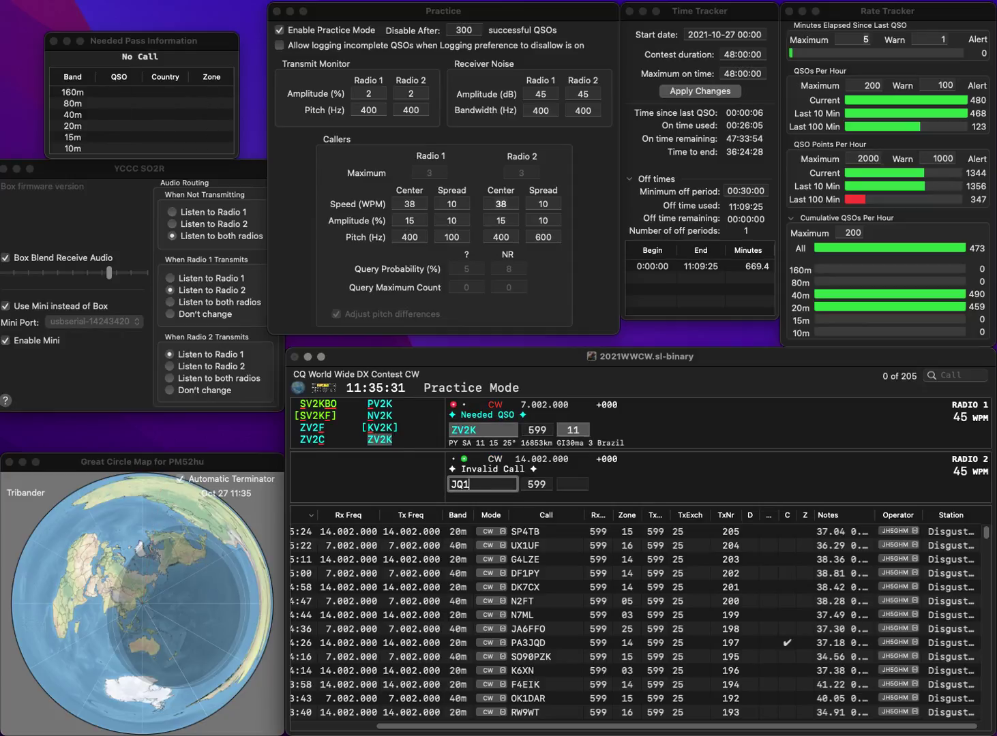
pyautogui.write('CIV')
pyautogui.press('Return')
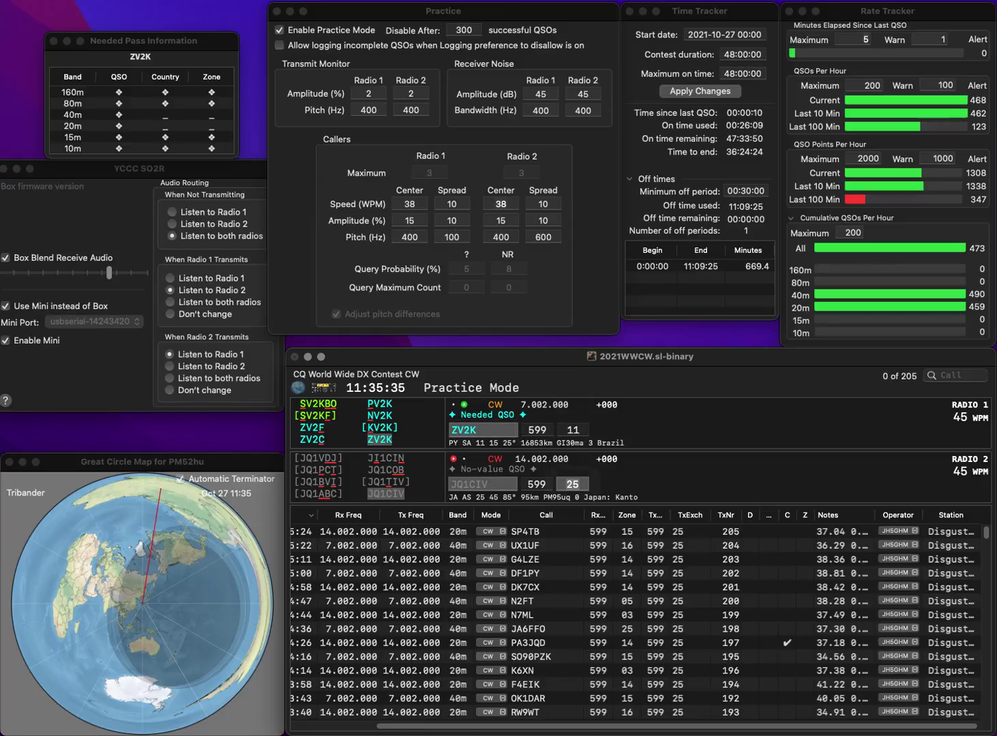
pyautogui.press('Return')
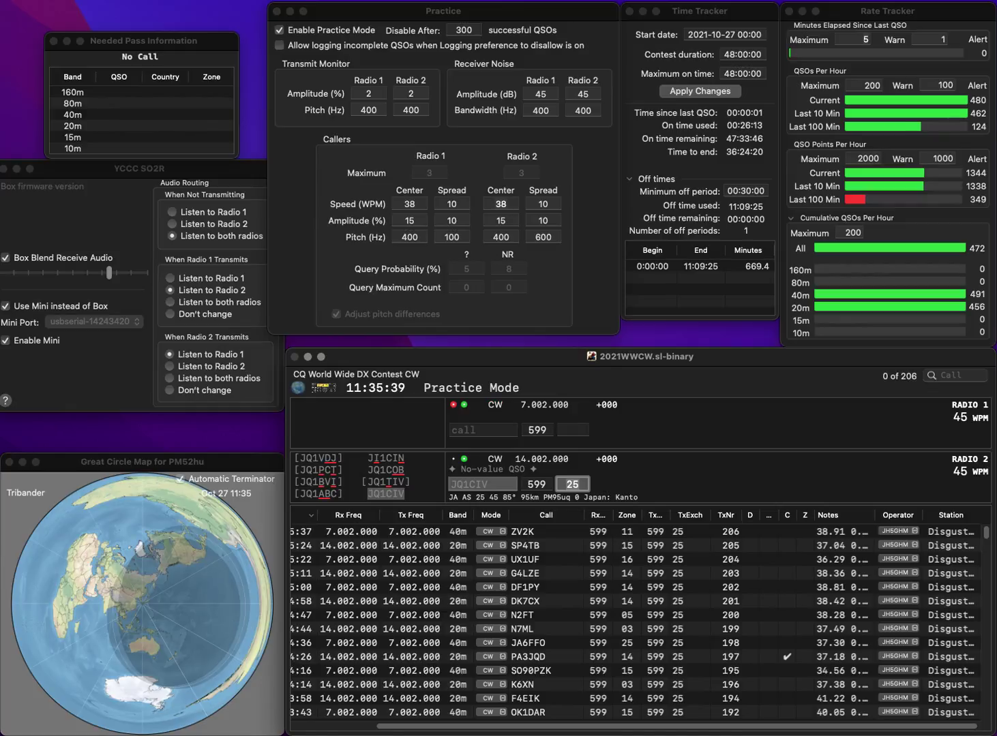
pyautogui.press('Return')
pyautogui.write('DF7EM')
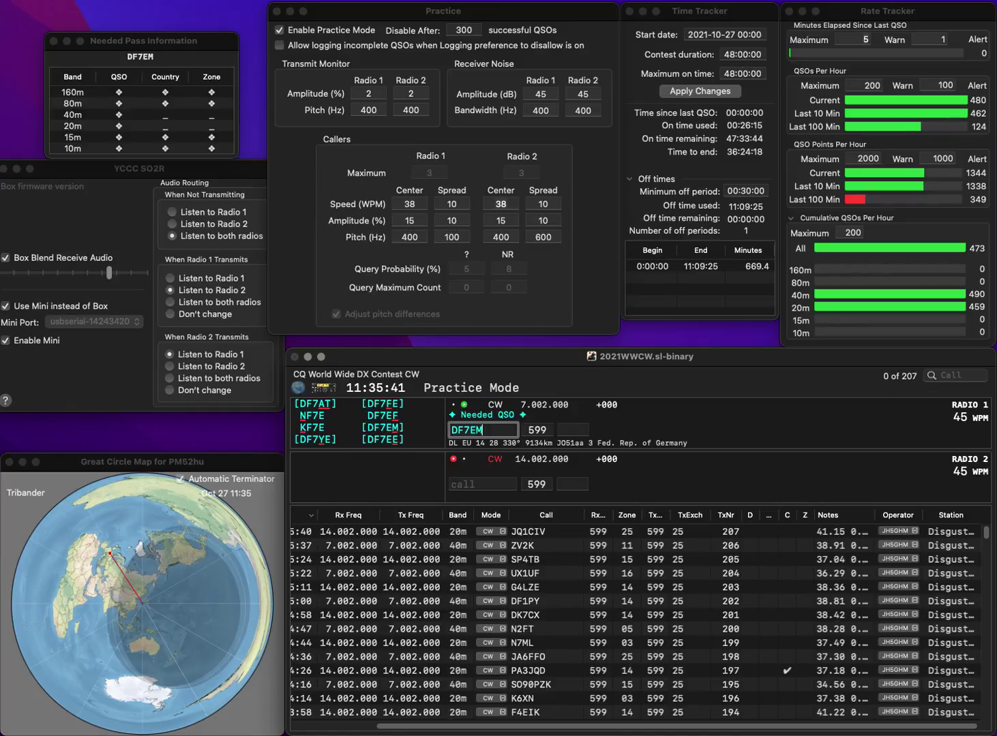
pyautogui.press('Return')
pyautogui.write('K4ZK')
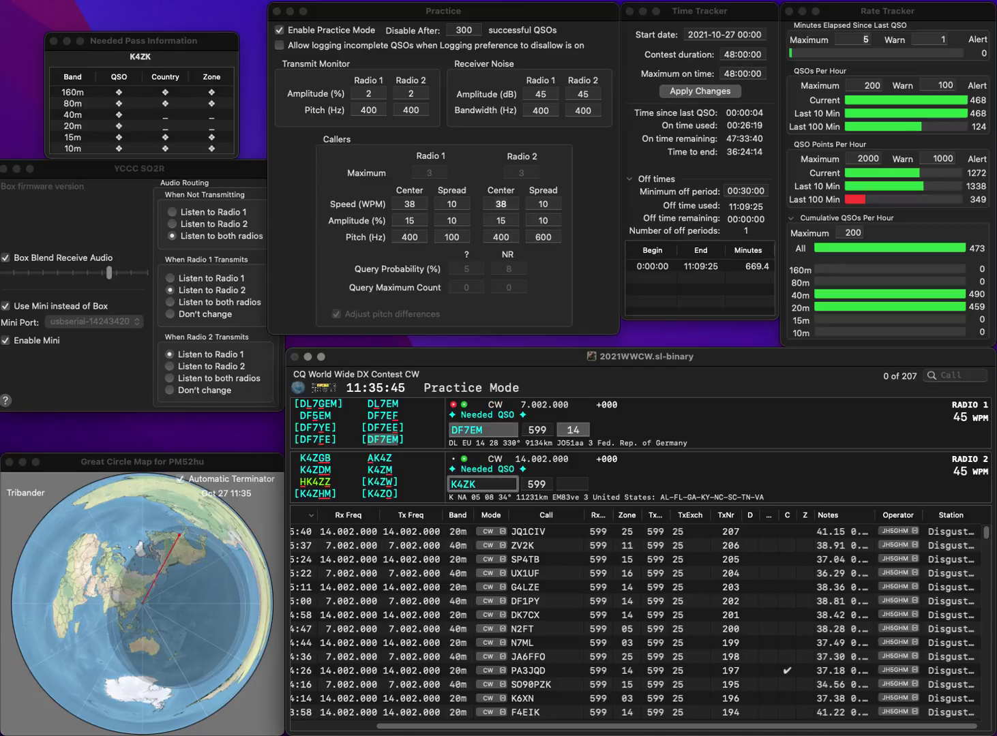
pyautogui.press('Return')
pyautogui.press('Return')
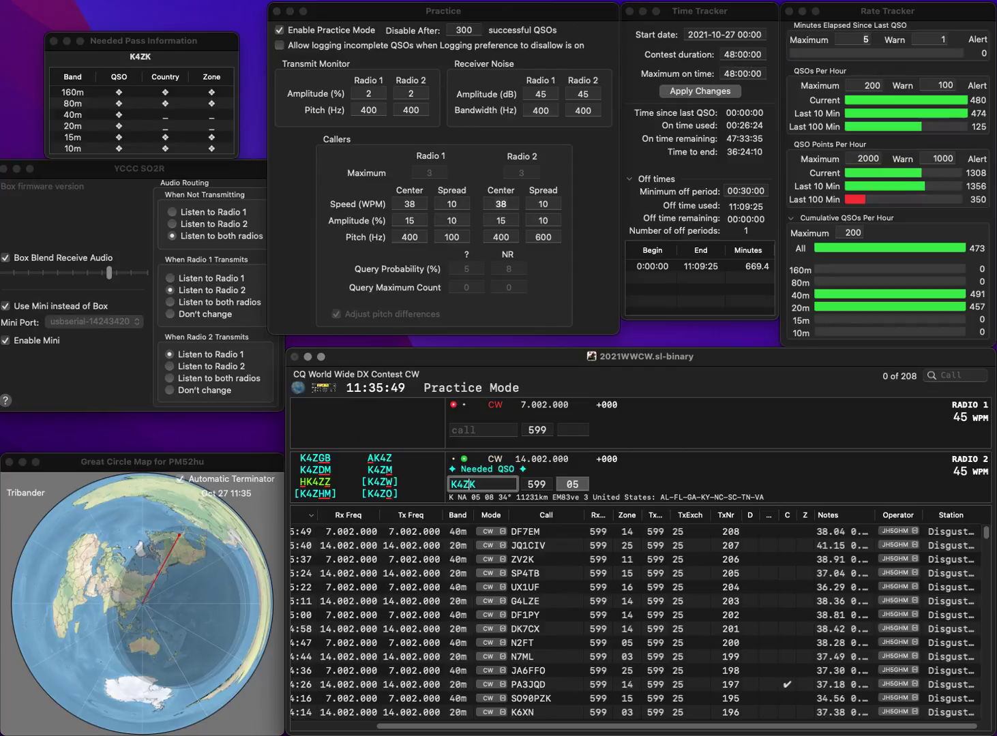
pyautogui.press('Left')
pyautogui.press('Left')
pyautogui.press('BackSpace')
pyautogui.write('V7')
pyautogui.press('Delete')
pyautogui.press('Return')
pyautogui.write('2UFF')
pyautogui.press('Left')
pyautogui.press('Left')
pyautogui.press('Left')
pyautogui.press('Left')
pyautogui.write('JE')
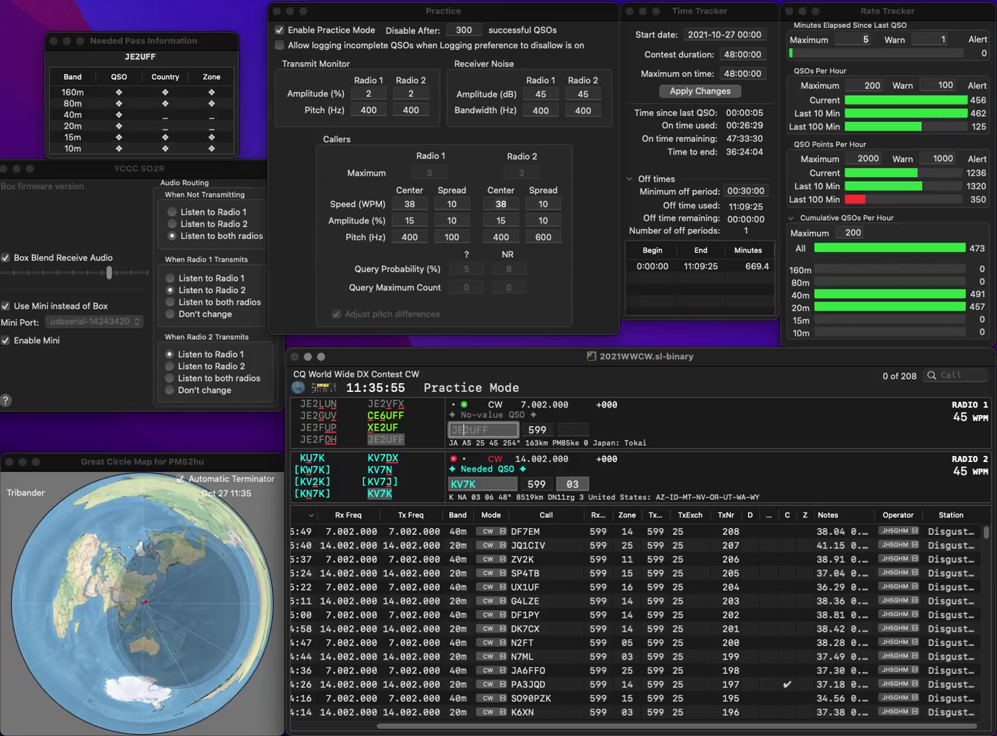
pyautogui.press('Return')
pyautogui.press('`')
pyautogui.press('Return')
pyautogui.press('`')
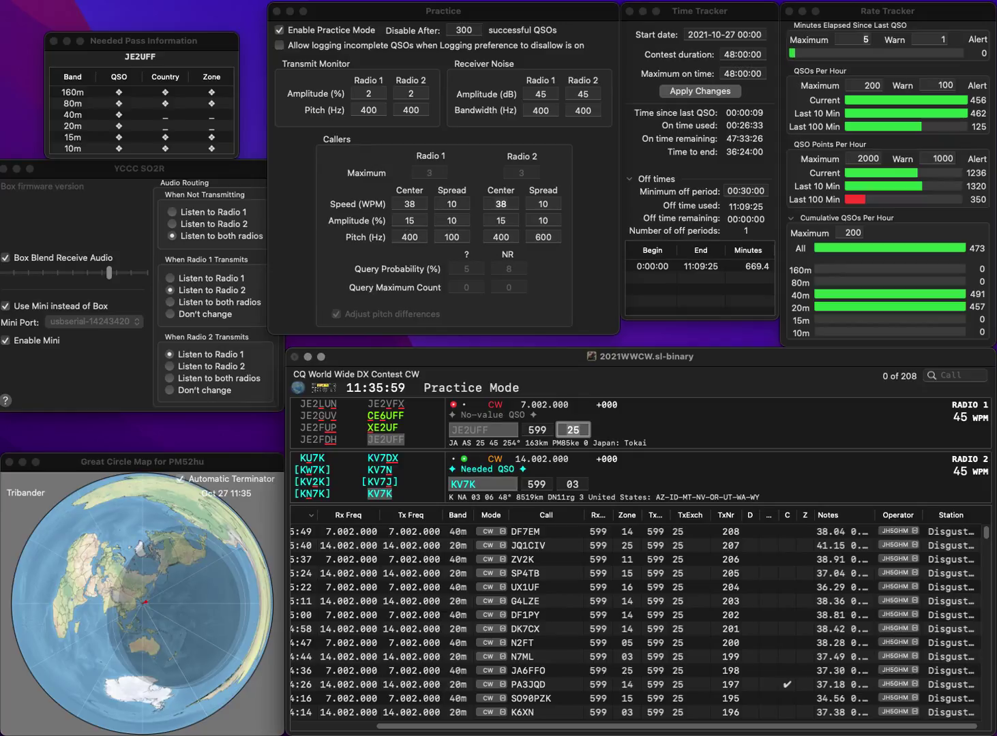
pyautogui.press('Return')
pyautogui.press('`')
# - Send the partial calls JW on Radio 2 and IED on Radio 1 to query both callers
pyautogui.press('BackSpace')
pyautogui.write('JW')
pyautogui.press('Return')
pyautogui.write('I')
pyautogui.press('BackSpace')
pyautogui.write('ED')
pyautogui.press('Return')
# - Complete the calls as EA7JW on Radio 2 and I4JED on Radio 1, answer both callers, and log both contacts
pyautogui.write('EA7')
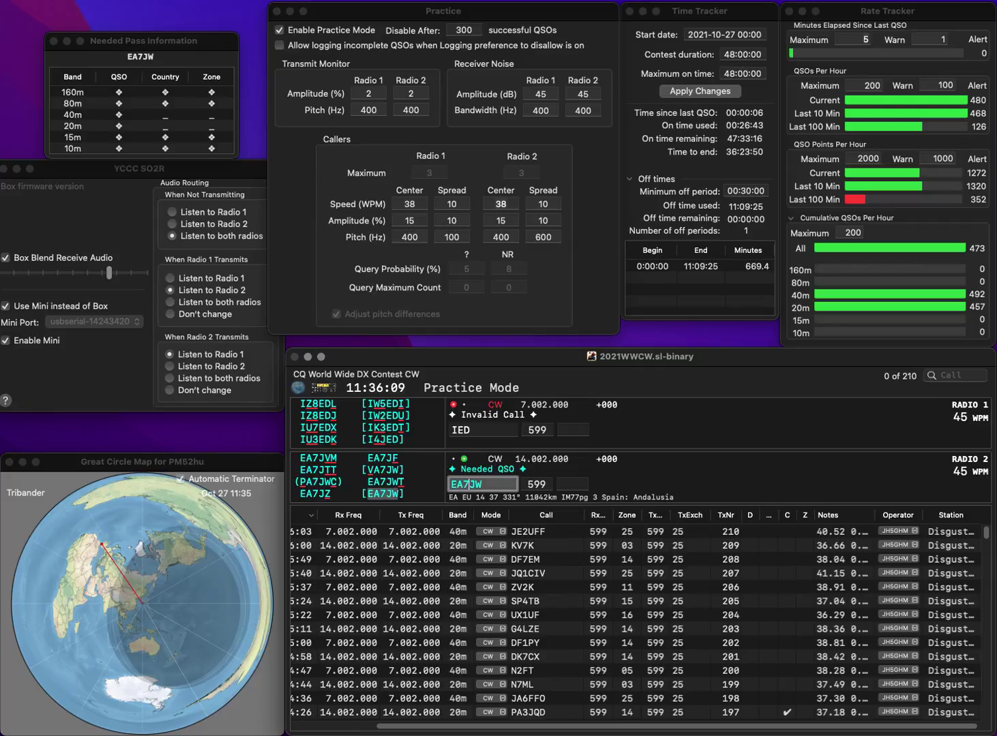
pyautogui.press('Return')
pyautogui.write('I4')
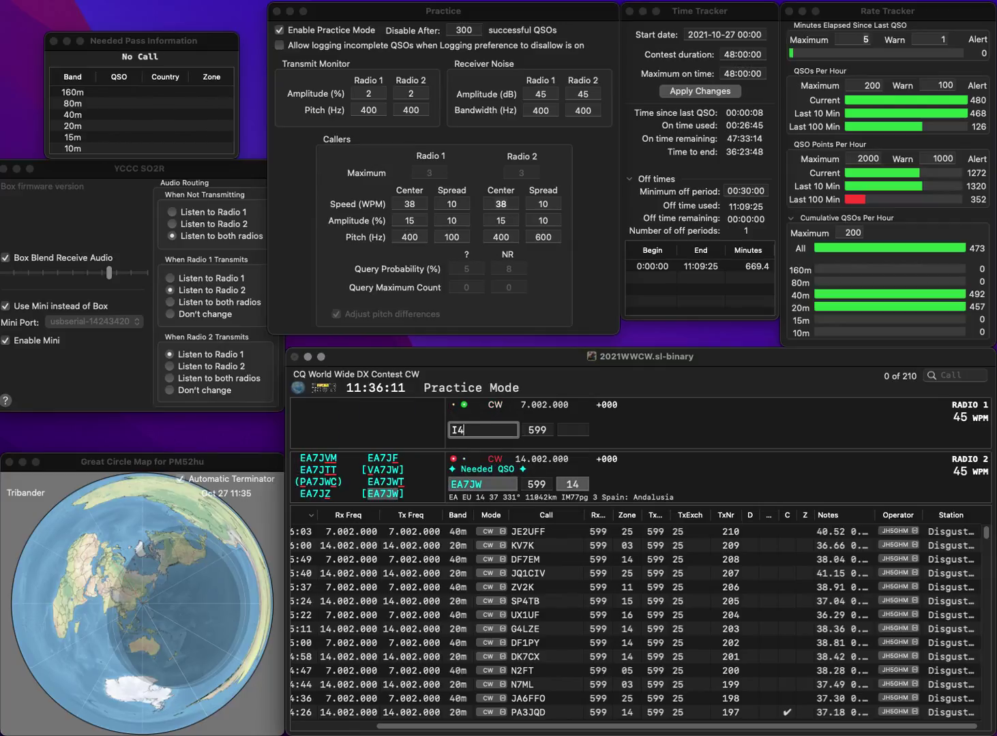
pyautogui.write('JED')
pyautogui.press('Return')
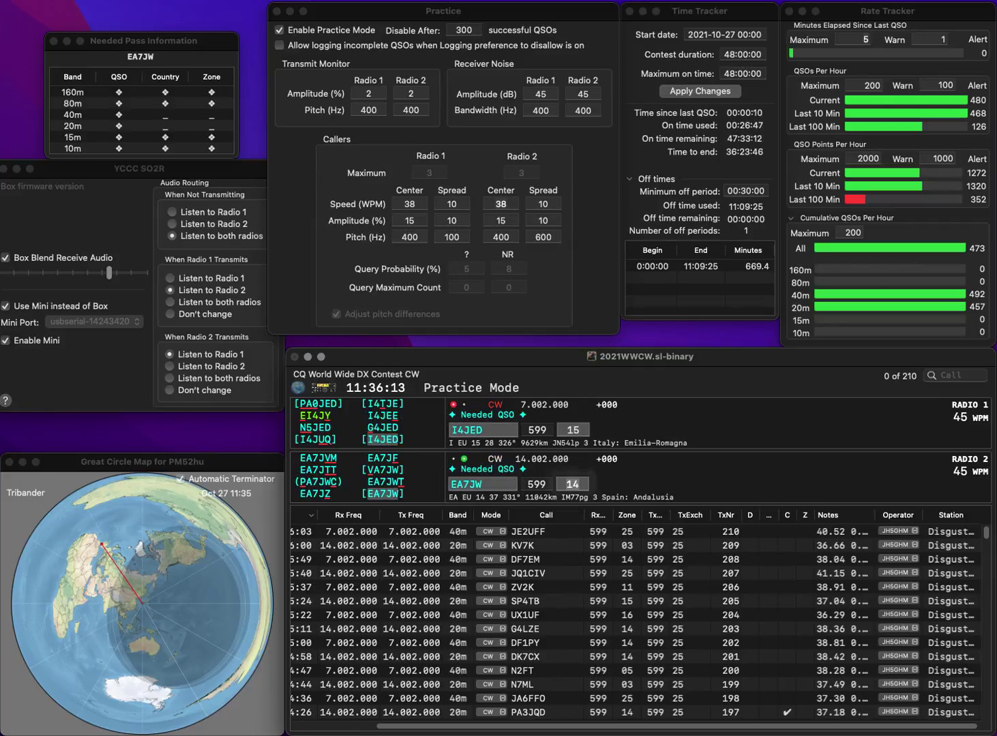
pyautogui.press('Return')
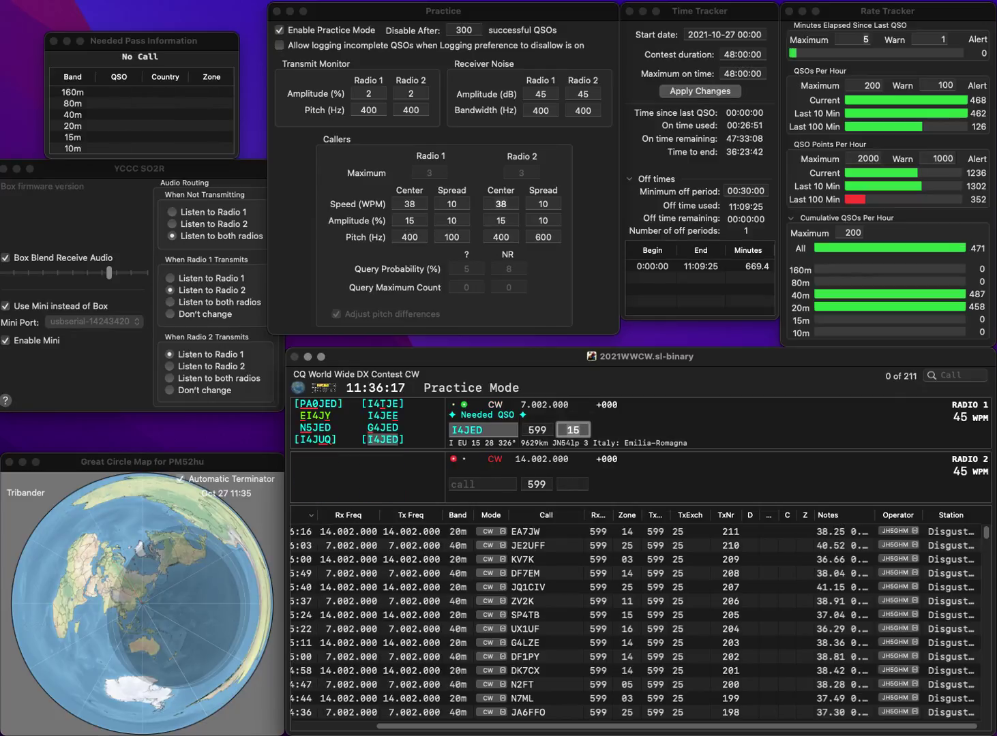
pyautogui.press('Return')
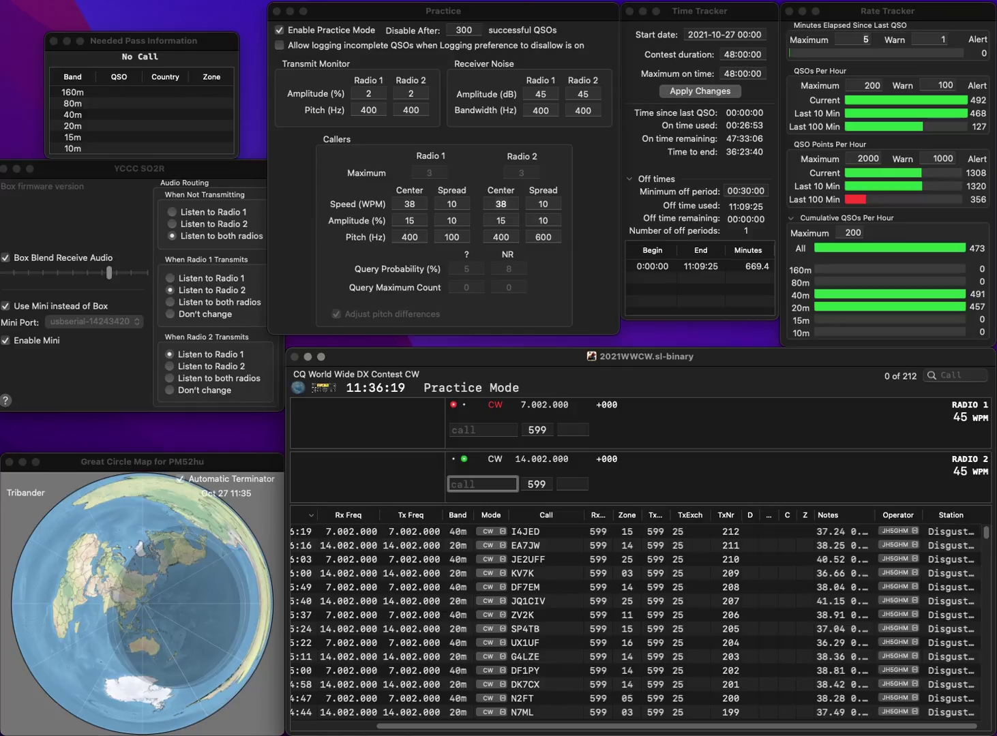
# - Answer W3EA on Radio 2 with the exchange and send the partial call DNM on Radio 1
pyautogui.write('W3EA')
pyautogui.press('Return')
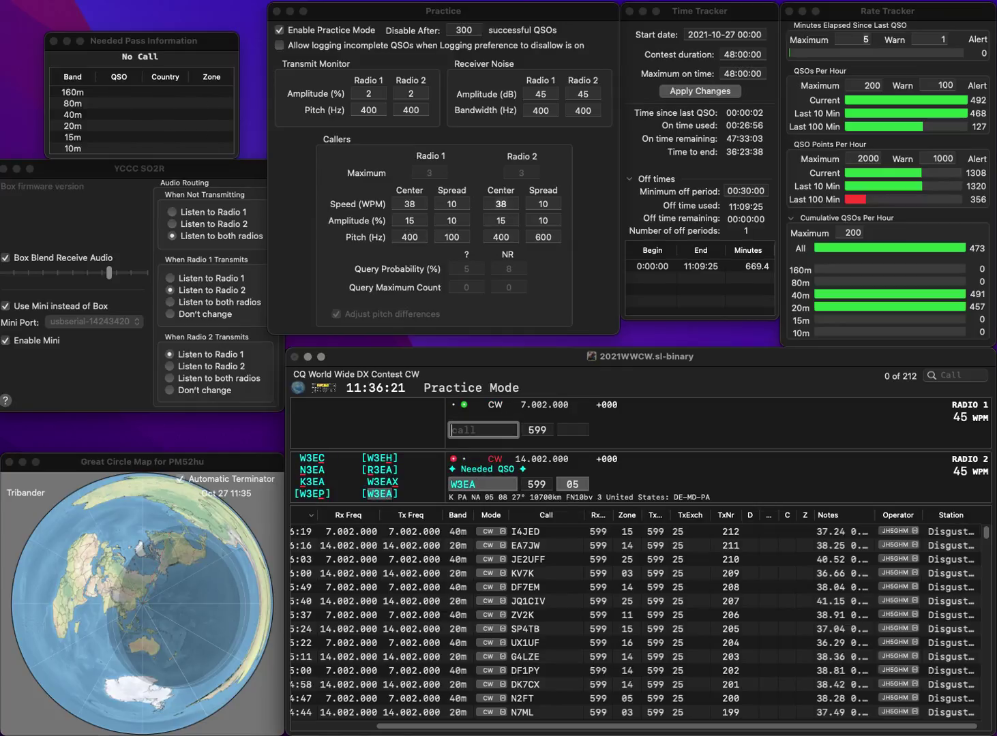
pyautogui.write('DNM')
pyautogui.press('Return')
pyautogui.press('Left')
pyautogui.press('Left')
pyautogui.press('BackSpace')
pyautogui.write('3')
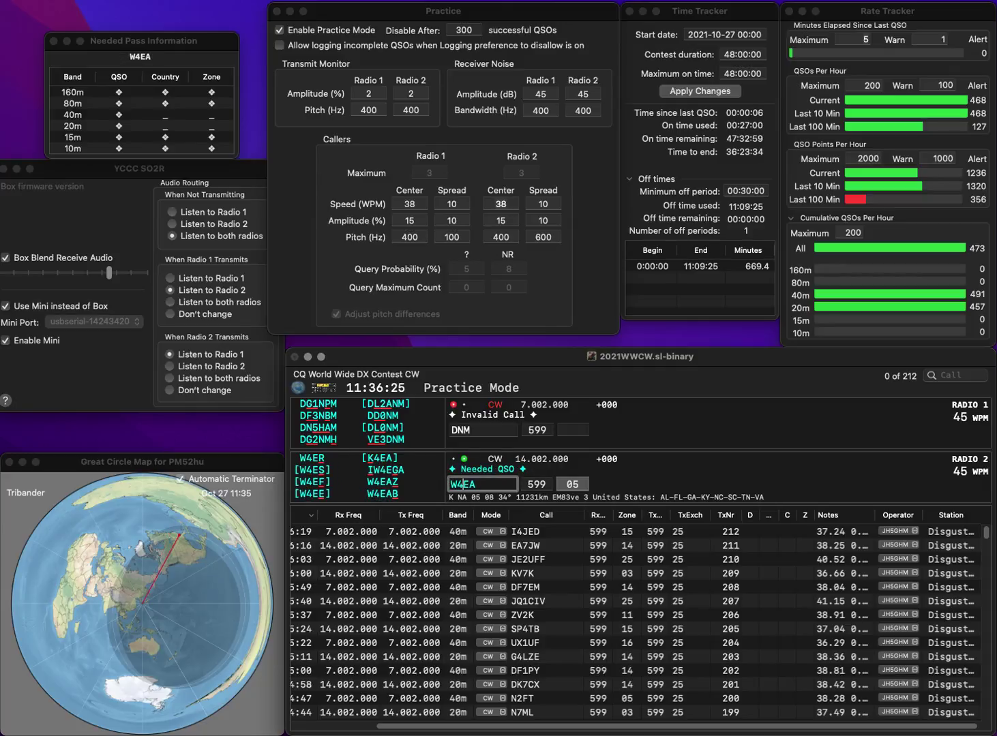
pyautogui.press('Tab')
pyautogui.press('Return')
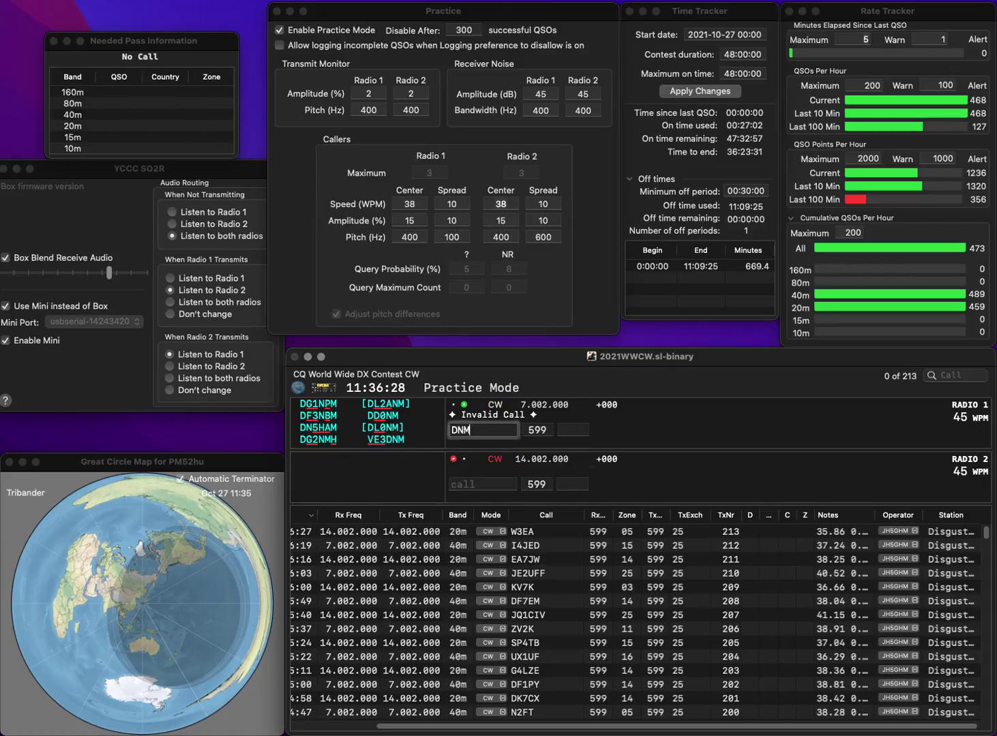
# - Correct the partial Radio 1 call to IU3NMI and answer the caller with the exchange
pyautogui.write('I')
pyautogui.press('Left')
pyautogui.press('Left')
pyautogui.press('Left')
pyautogui.press('BackSpace')
pyautogui.write('IV')
pyautogui.press('BackSpace')
pyautogui.write('3')
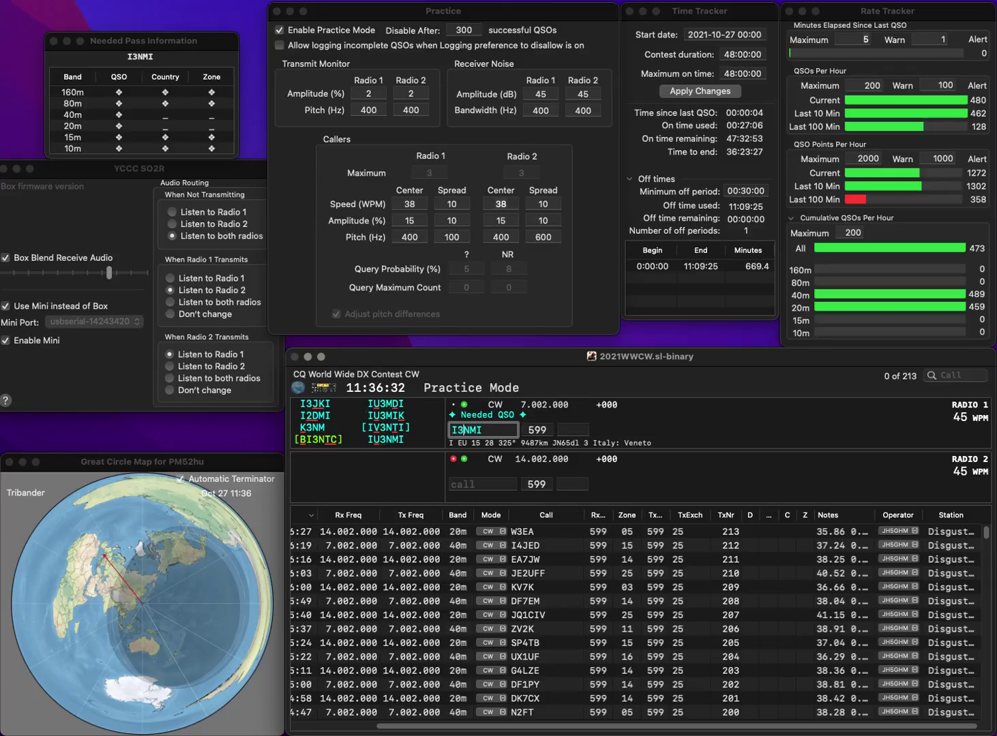
pyautogui.press('Left')
pyautogui.write('U')
pyautogui.press('Return')
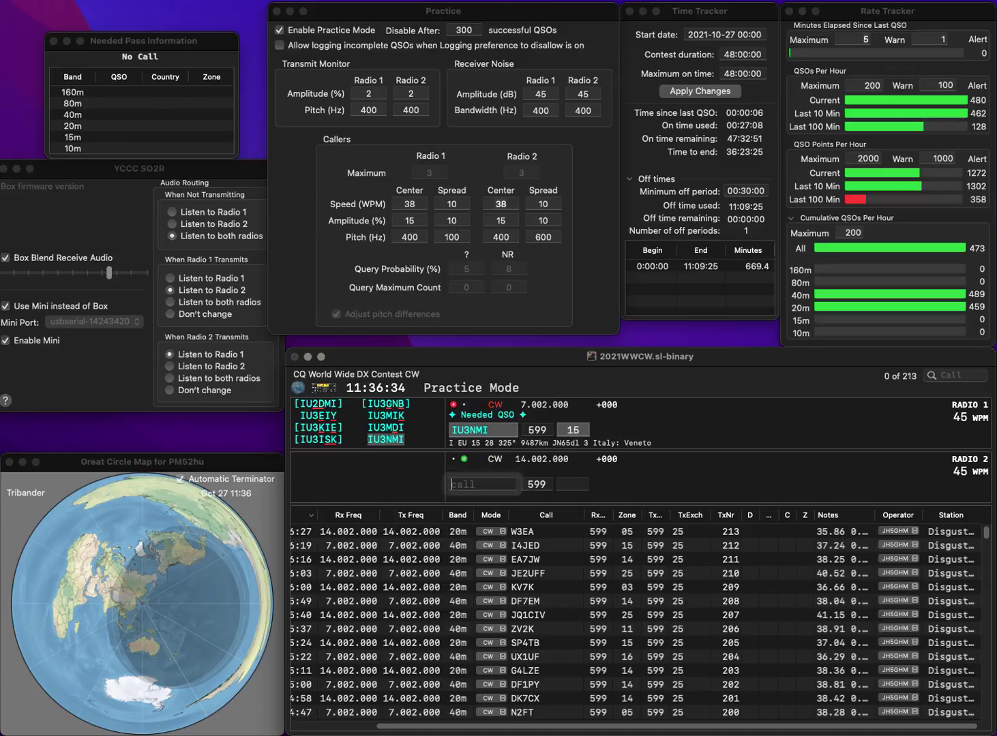
pyautogui.write('VE3WRL')
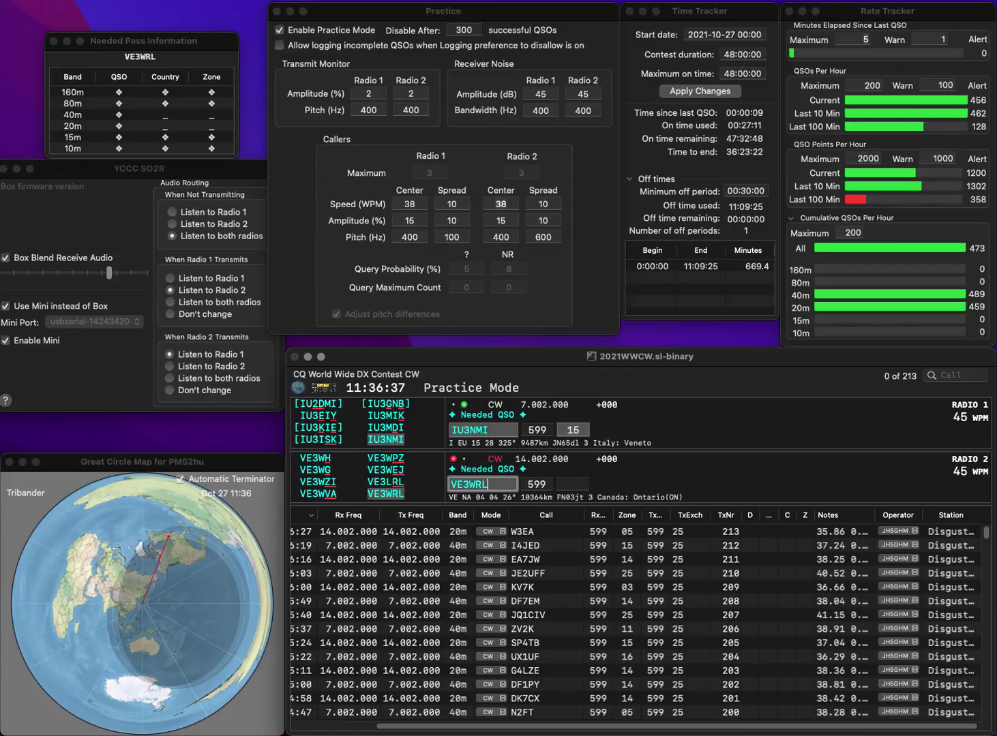
pyautogui.press('Return')
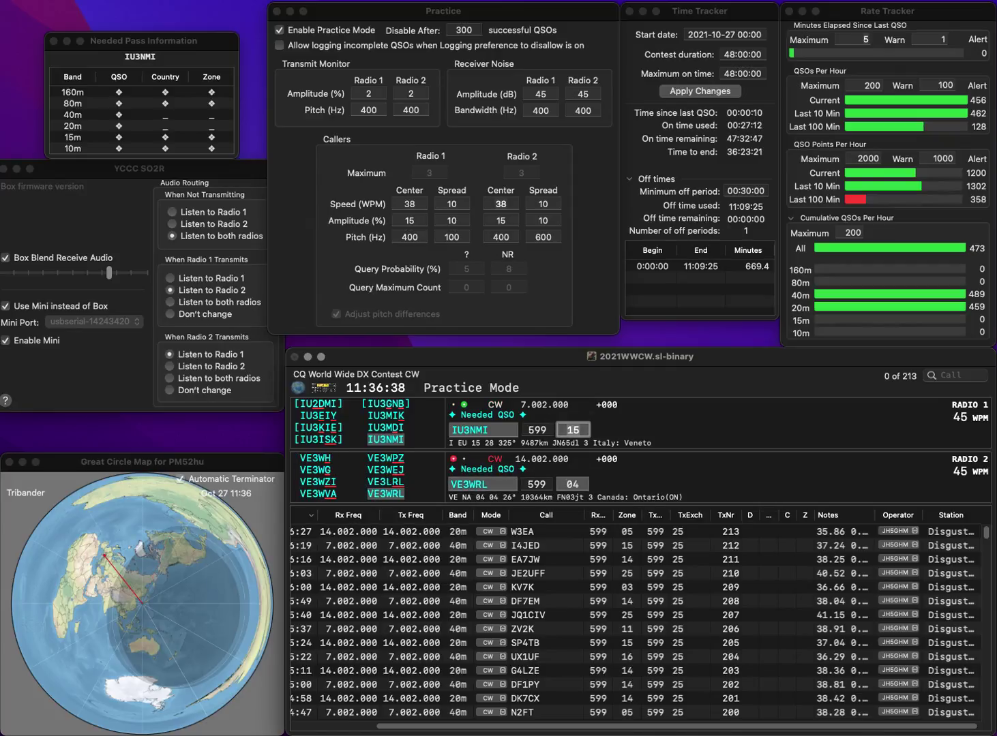
pyautogui.press('Return')
pyautogui.press('space')
pyautogui.press('space')
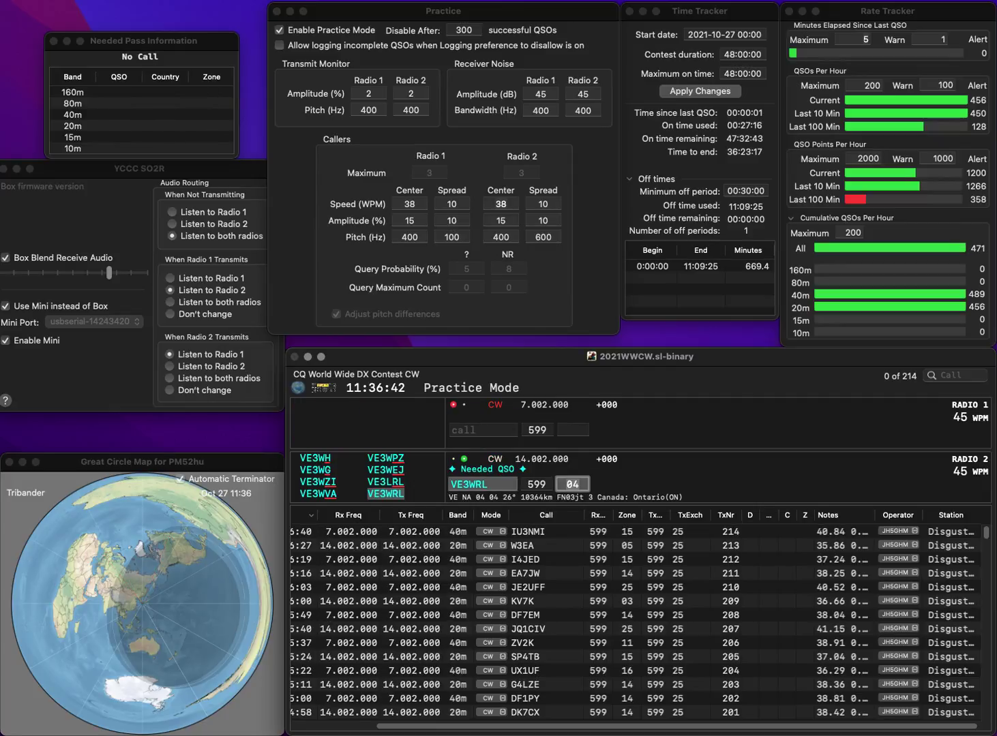
pyautogui.press('Return')
# - Enter the call N6IV on Radio 1 and answer the caller with the exchange
pyautogui.write('N6EV')
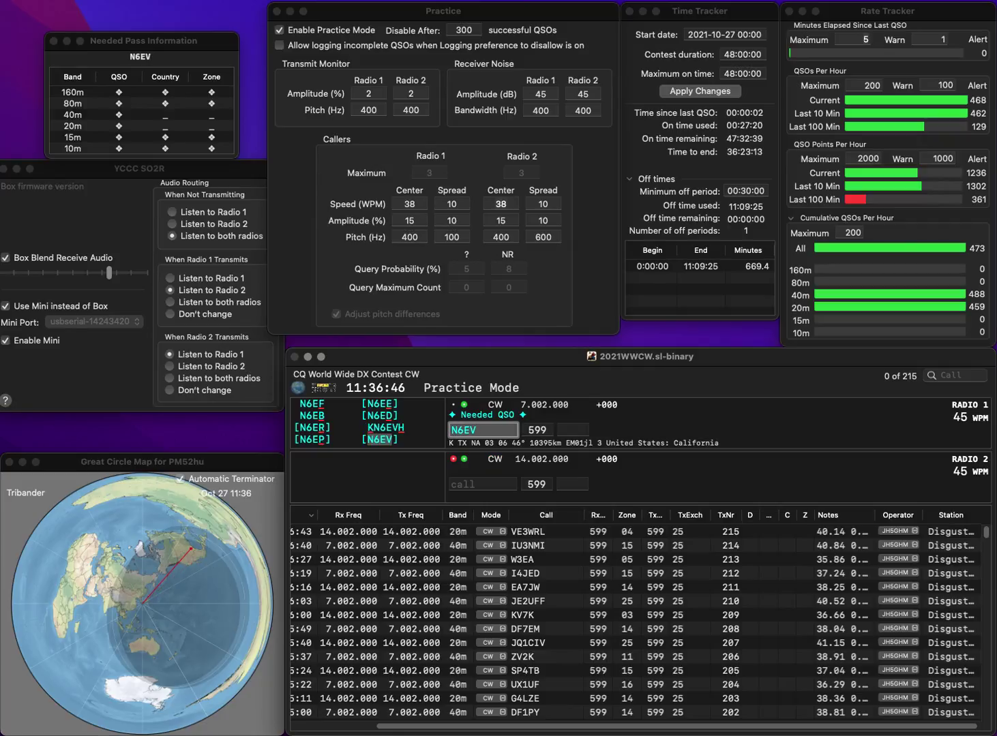
pyautogui.press('BackSpace')
pyautogui.press('BackSpace')
pyautogui.write('IV')
pyautogui.press('Return')
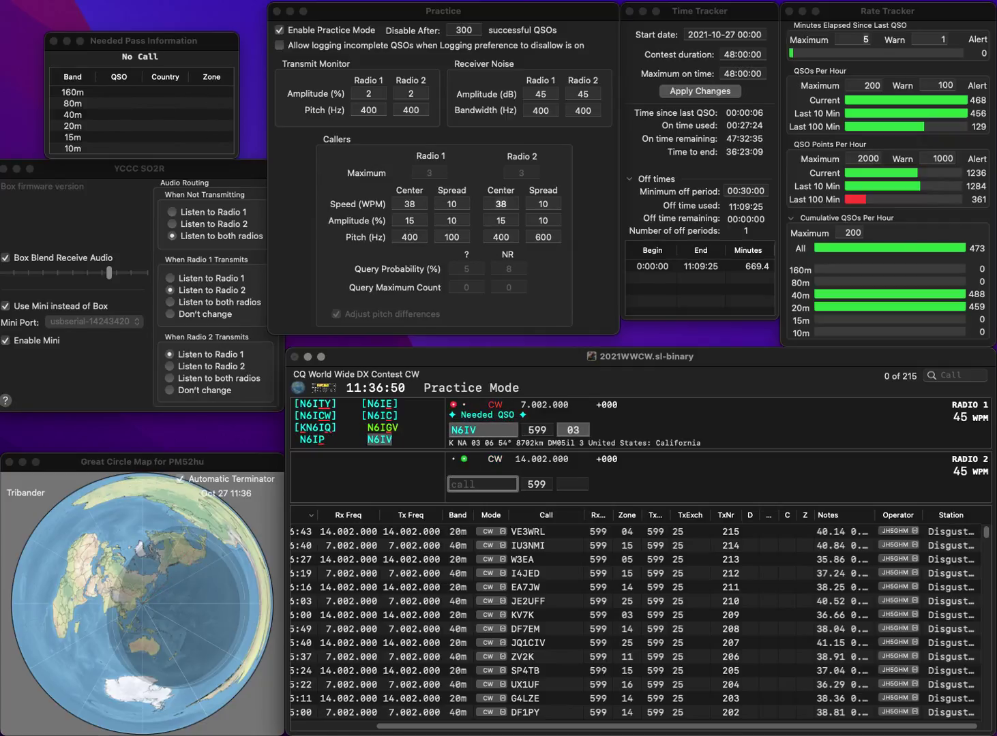
# - Send the partial call 8T on Radio 2 and log the N6IV contact on Radio 1
pyautogui.write('8T')
pyautogui.press('Return')
pyautogui.press('Tab')
pyautogui.press('Return')
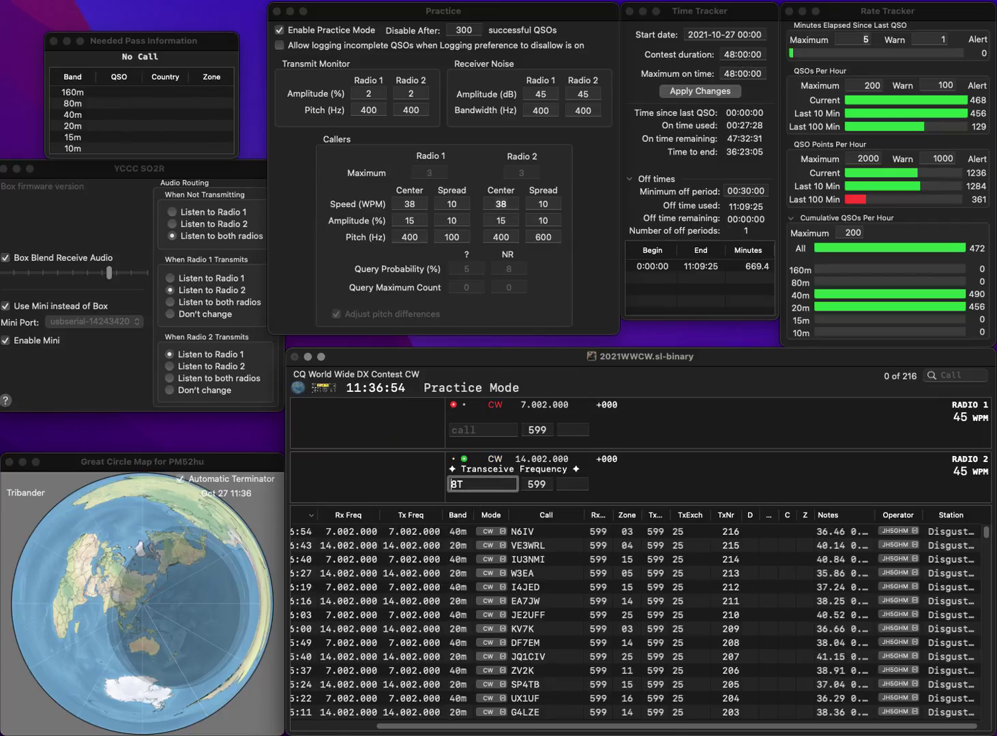
pyautogui.write('WE')
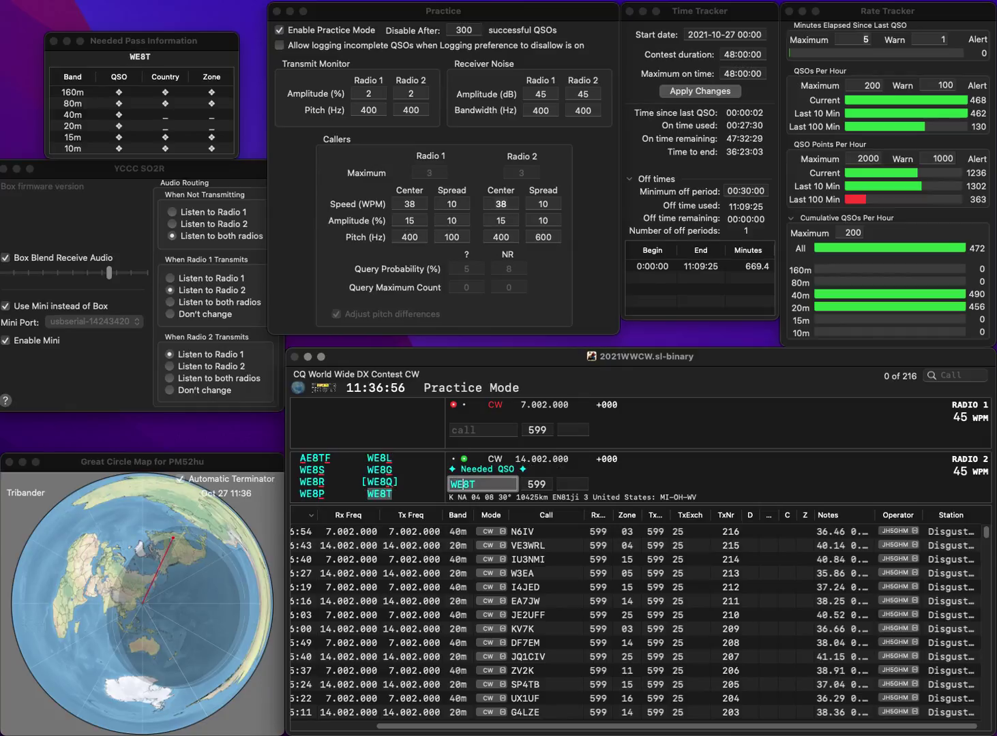
pyautogui.press('Return')
pyautogui.write('EA2RCA')
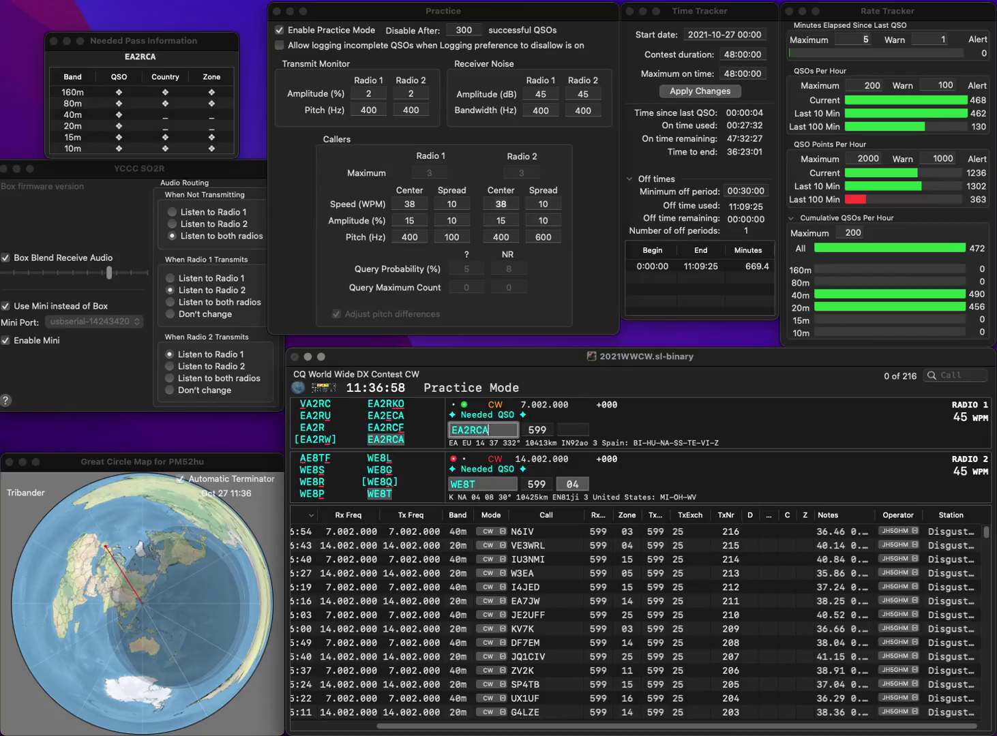
pyautogui.press('Return')
pyautogui.press('Return')
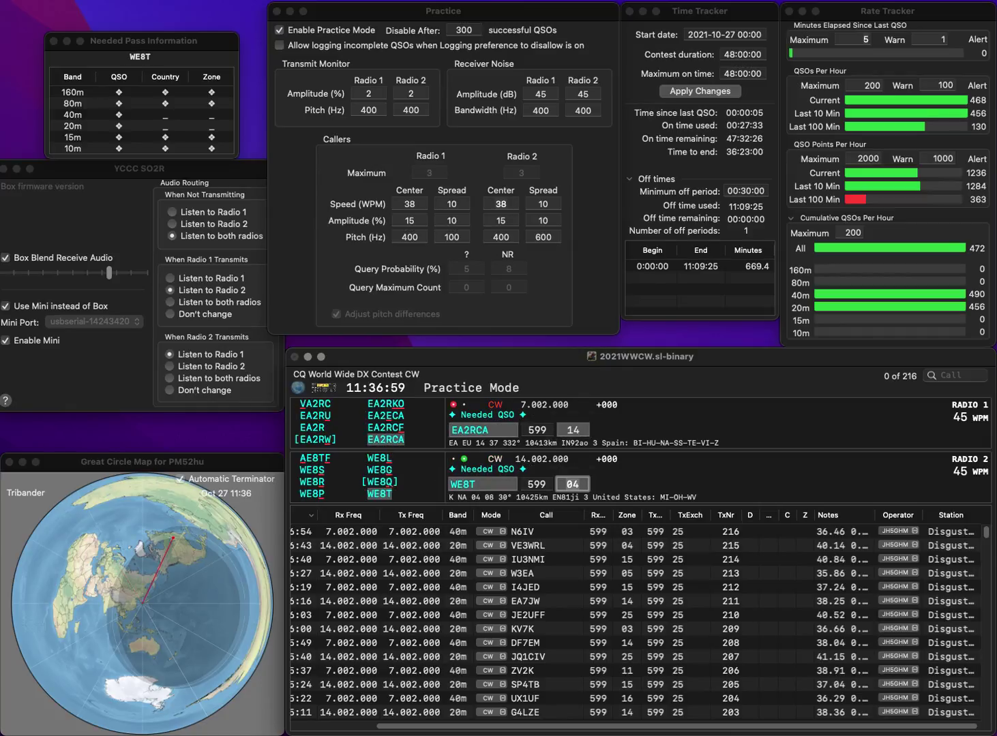
pyautogui.press('Return')
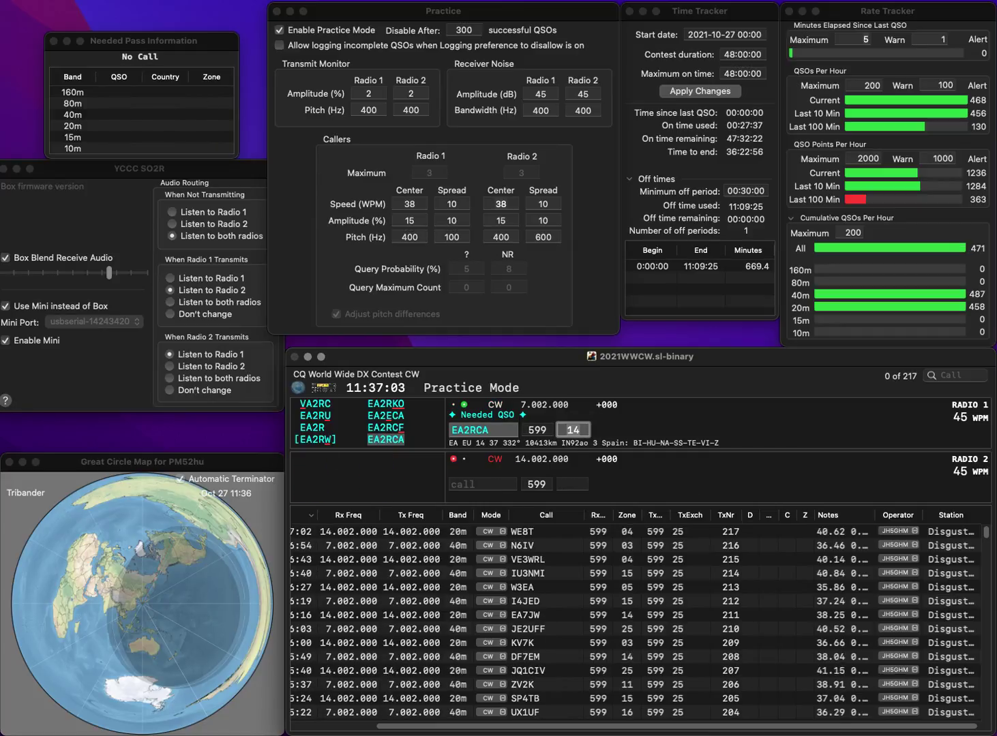
pyautogui.press('Return')
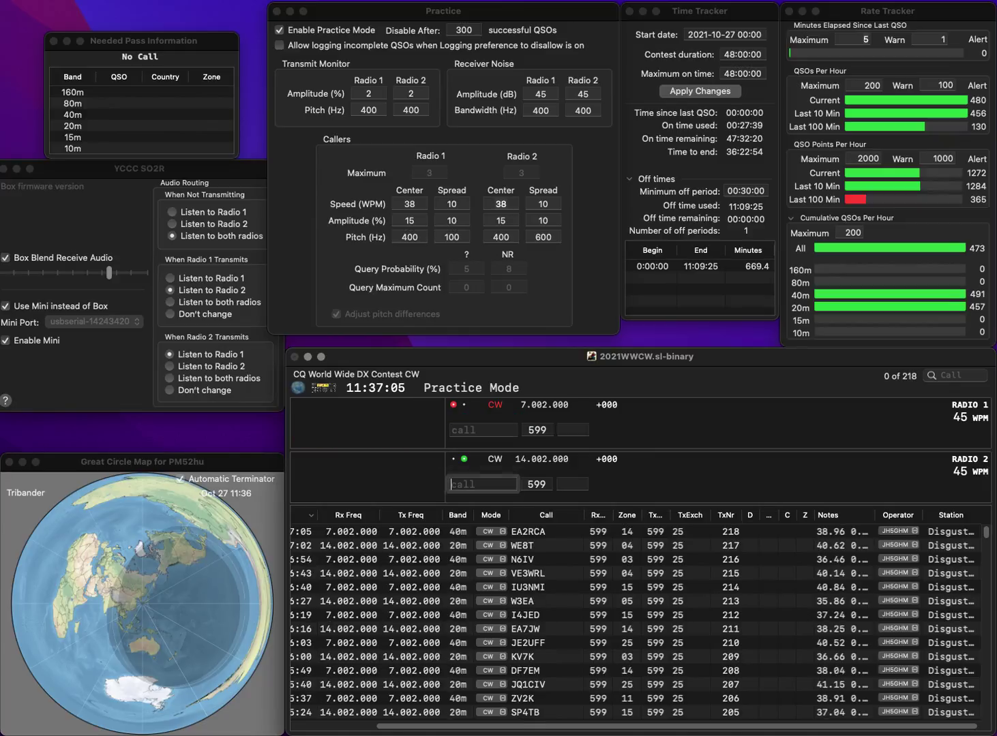
# - Answer K5XO on Radio 2 and log the contact, and work out and answer JG2TSL on Radio 1 with the exchange
pyautogui.write('K5XO')
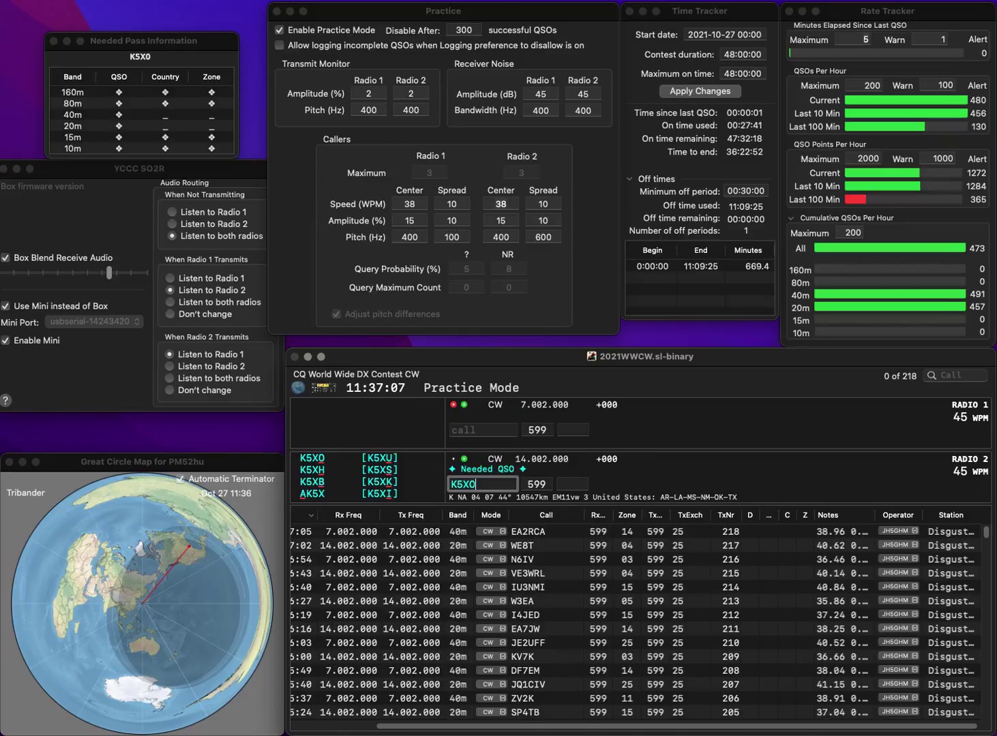
pyautogui.press('Return')
pyautogui.write('JG1T')
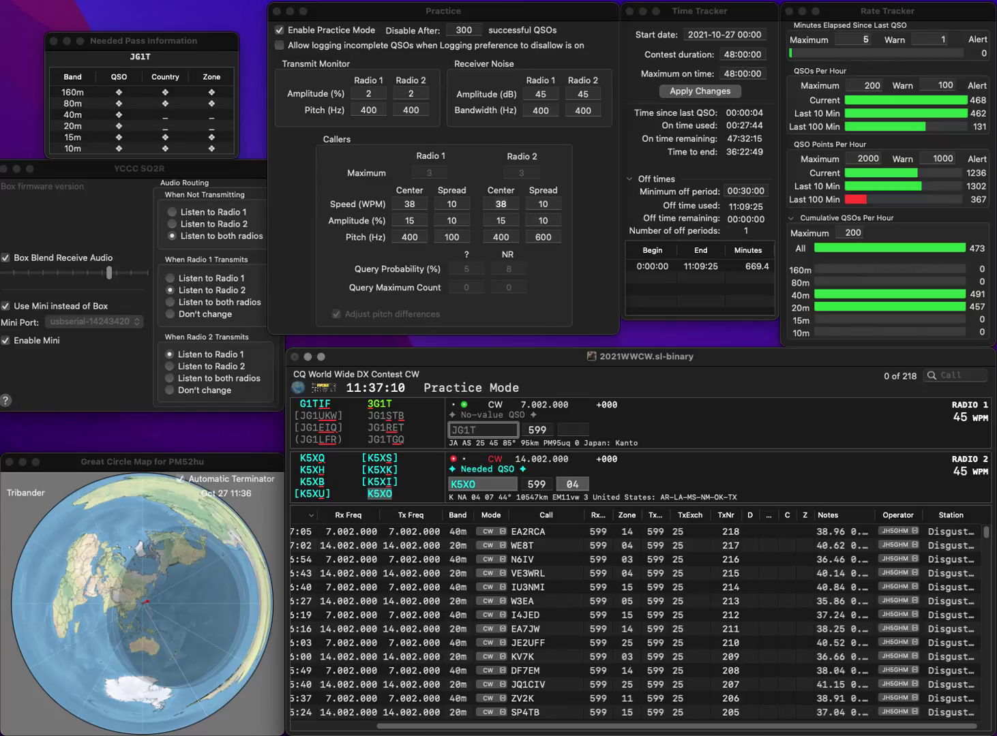
pyautogui.press('BackSpace')
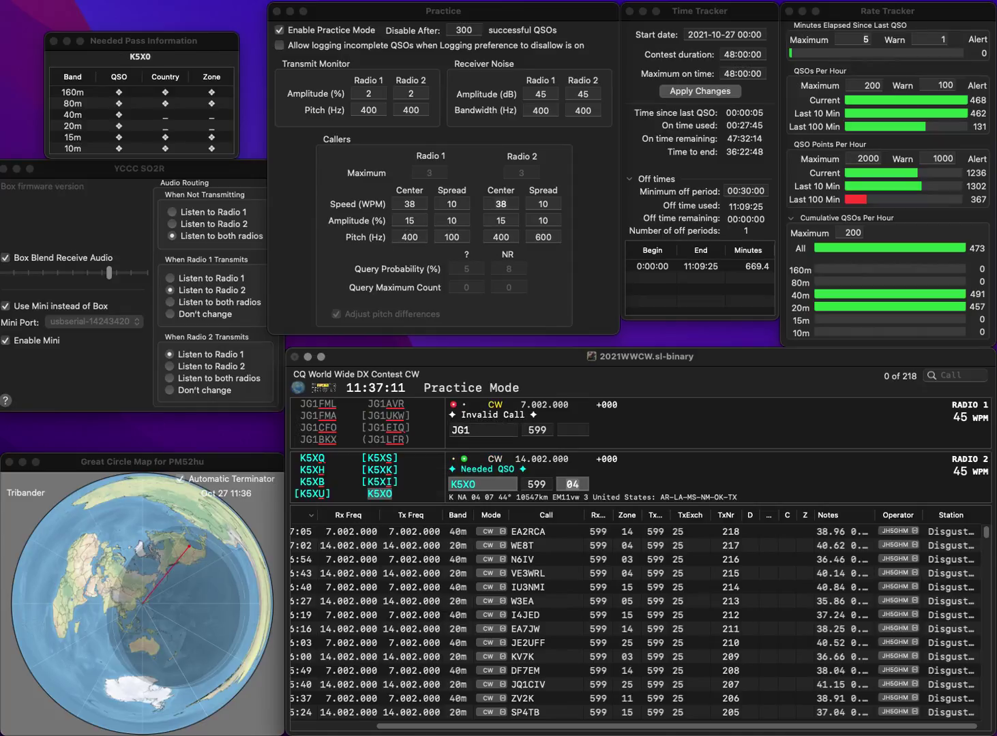
pyautogui.press('BackSpace')
pyautogui.press('BackSpace')
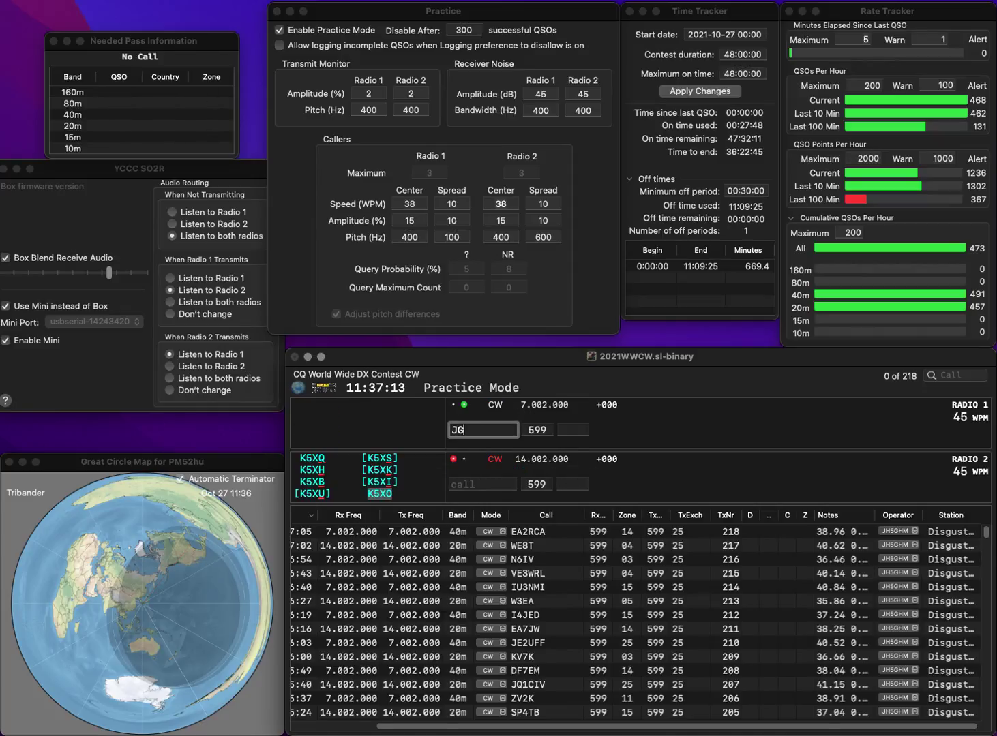
pyautogui.write('G2TSL')
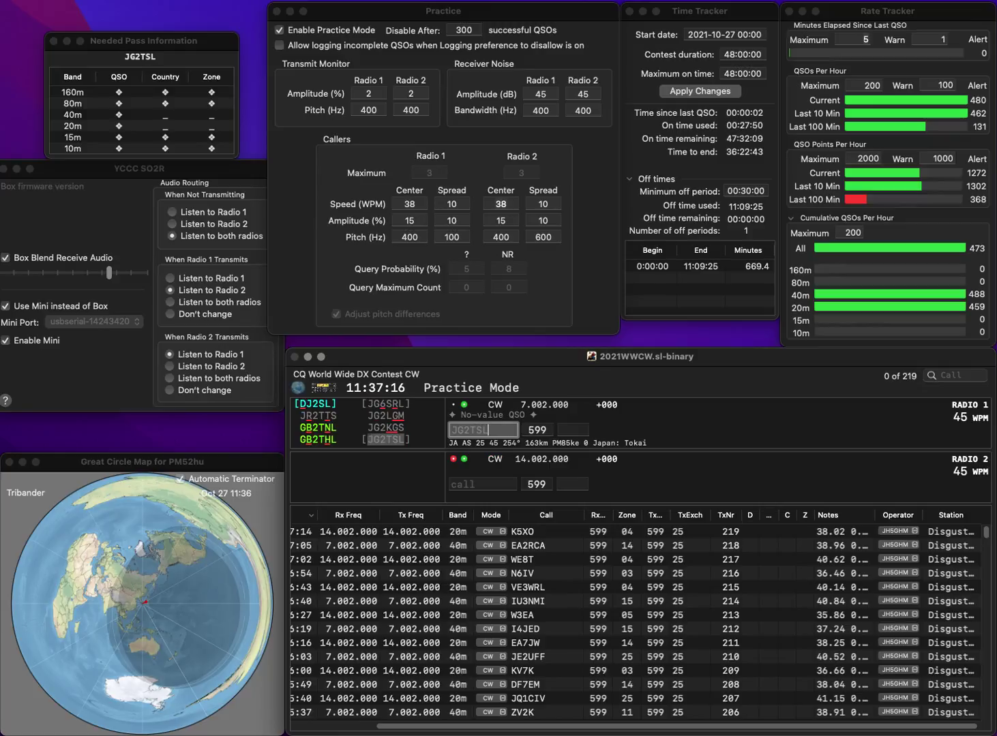
pyautogui.press('Return')
# - Enter the call OH1XY on Radio 2, answer it with the exchange, and log the JG2TSL and OH1XY contacts
pyautogui.write('H12X')
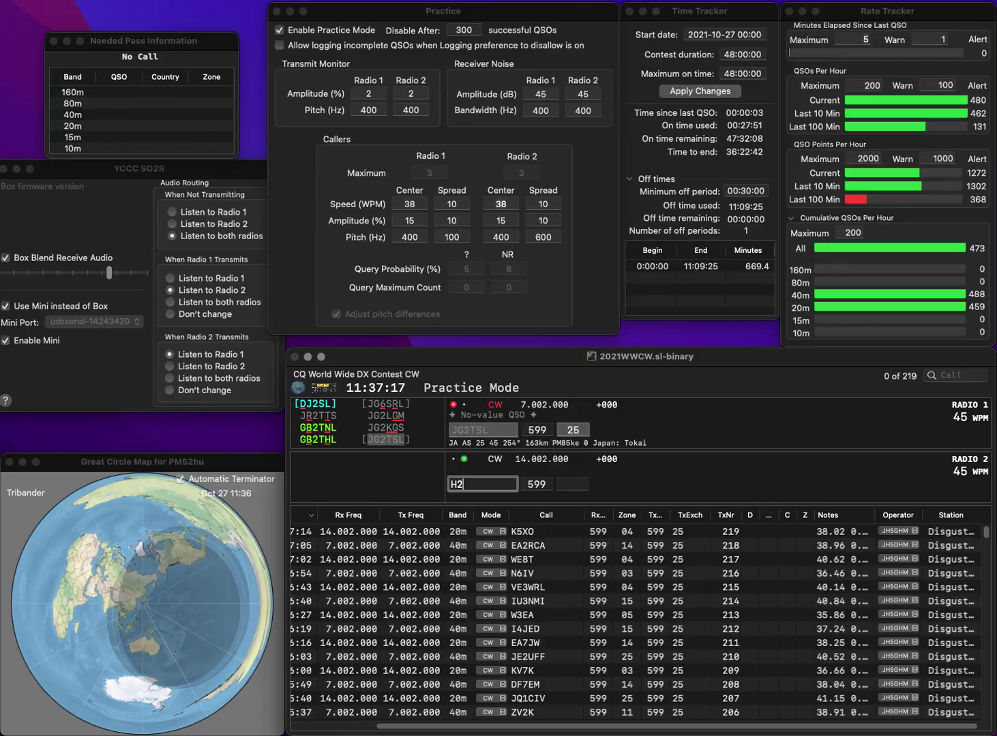
pyautogui.write('Y')
pyautogui.press('Home')
pyautogui.write('O')
pyautogui.press('Right')
pyautogui.write('1')
pyautogui.press('Delete')
pyautogui.press('Return')
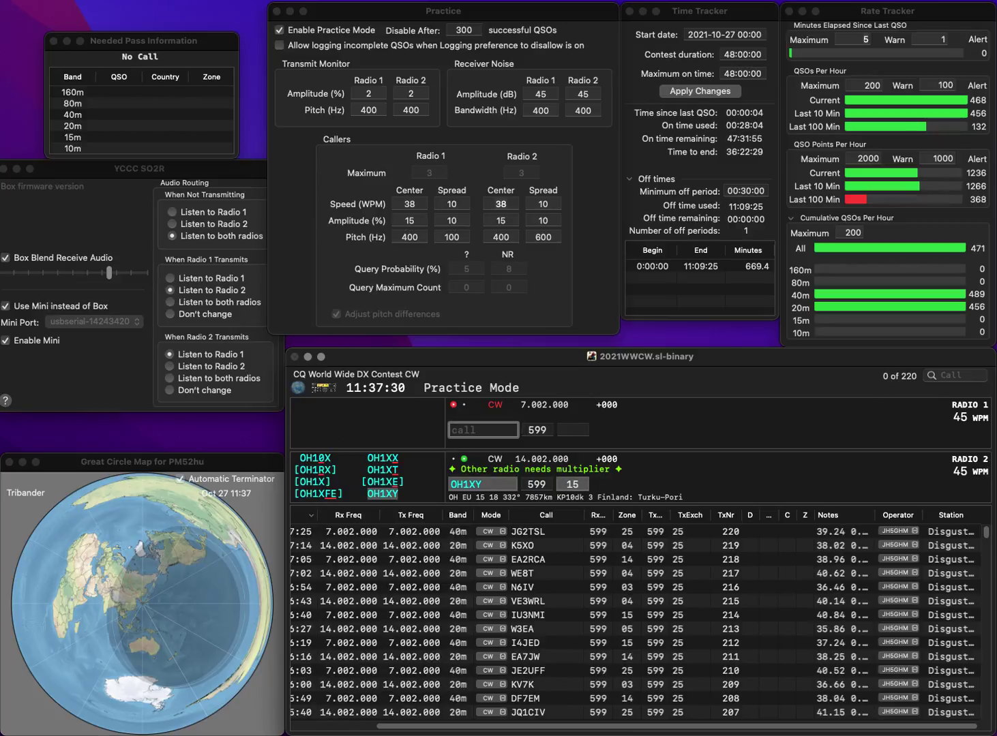
pyautogui.press('Return')
# - Build up the call KK4CHH on Radio 1 and answer the caller with the exchange
pyautogui.write('VCH')
pyautogui.press('Home')
pyautogui.write('K4')
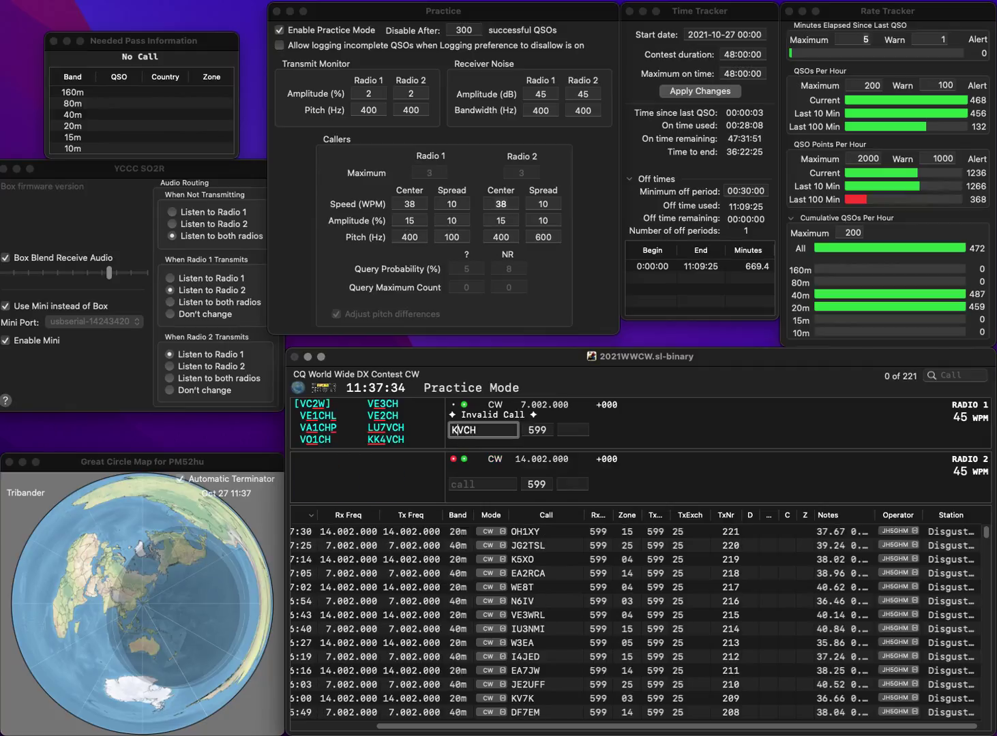
pyautogui.press('BackSpace')
pyautogui.write('K')
pyautogui.press('Delete')
pyautogui.write('4')
pyautogui.press('End')
pyautogui.write('H')
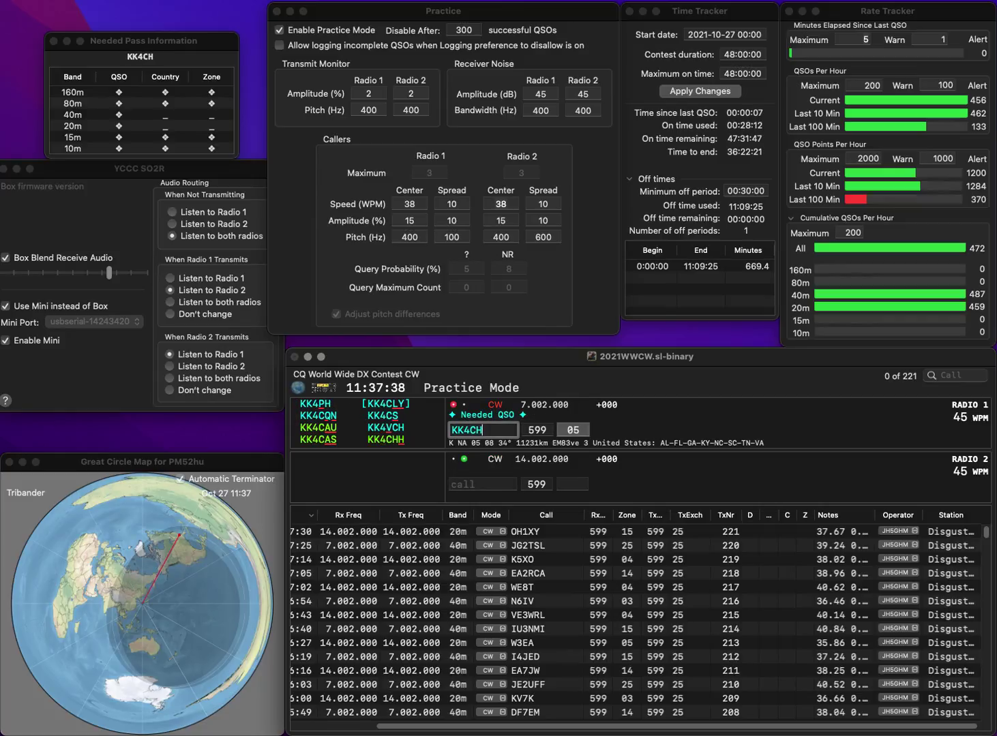
pyautogui.press('Return')
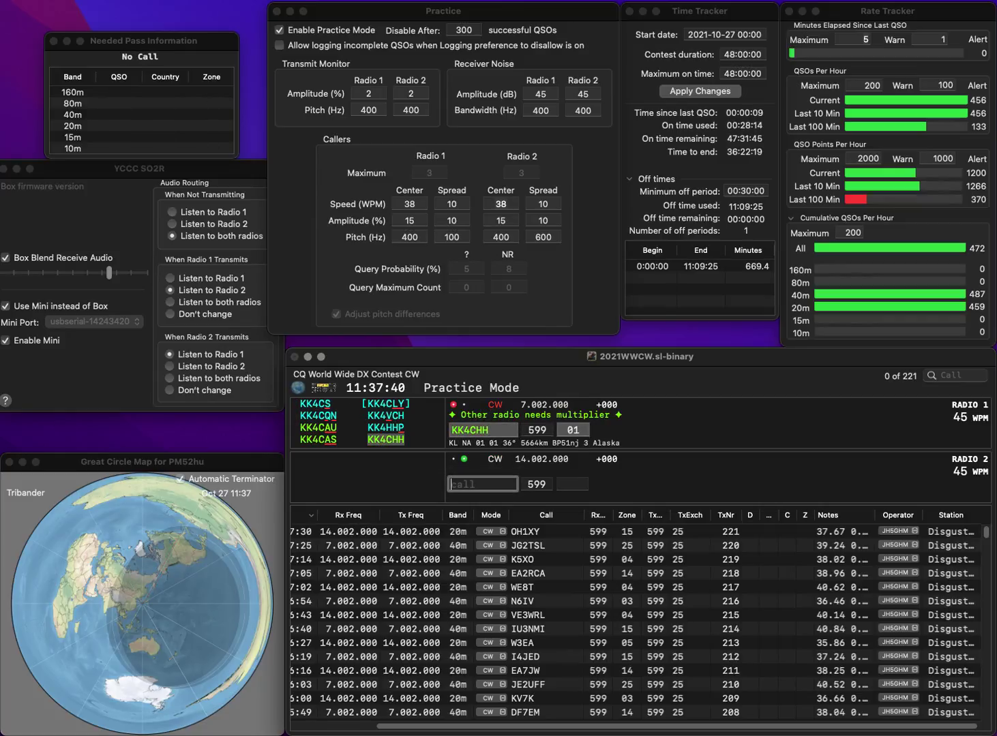
pyautogui.press('Return')
# - Enter the partial call K3 on Radio 2, and correct the Radio 1 call to KK4CS and answer it
pyautogui.write('K3')
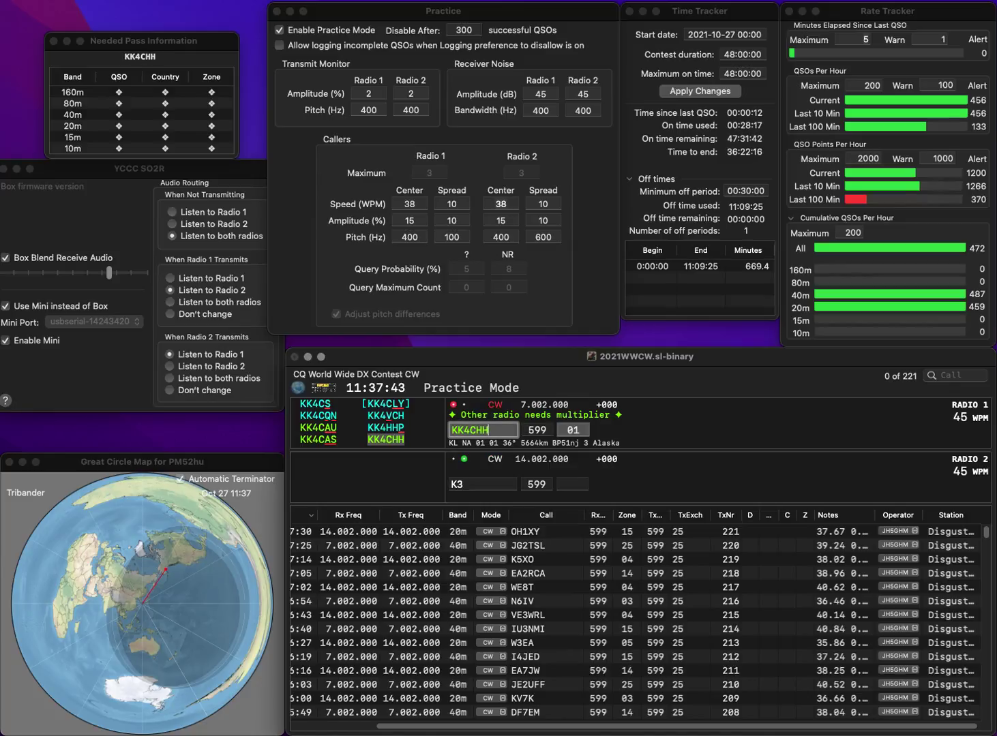
pyautogui.click(482, 430)
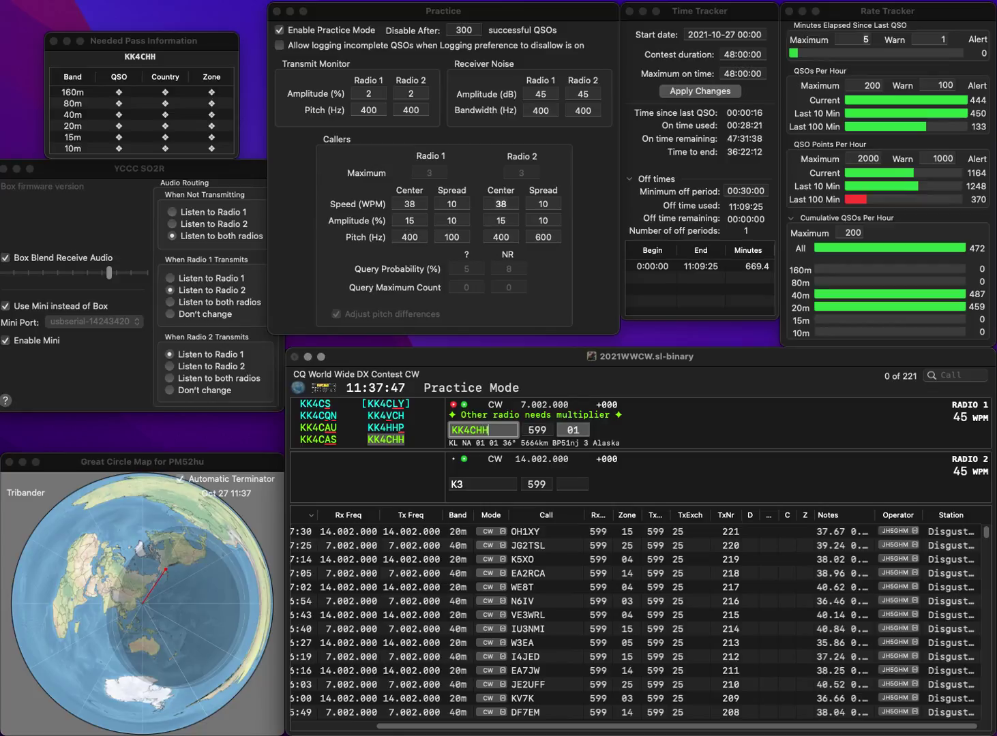
pyautogui.press('BackSpace')
pyautogui.press('BackSpace')
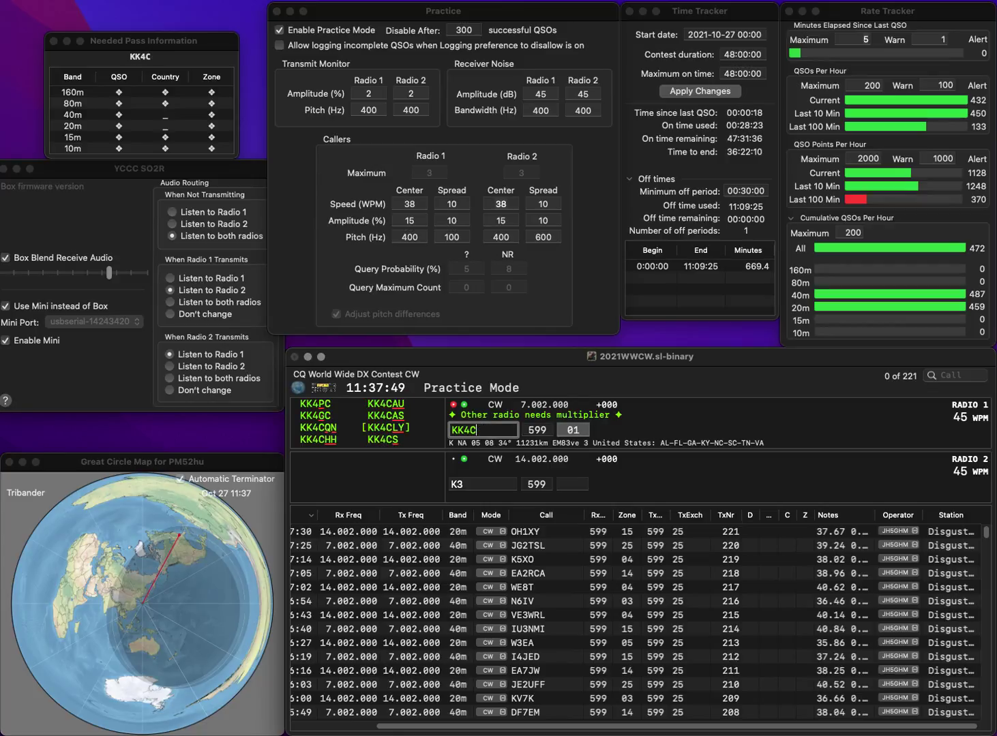
pyautogui.write('S')
pyautogui.press('Return')
pyautogui.press('BackSpace')
pyautogui.press('BackSpace')
pyautogui.write('K3MRK')
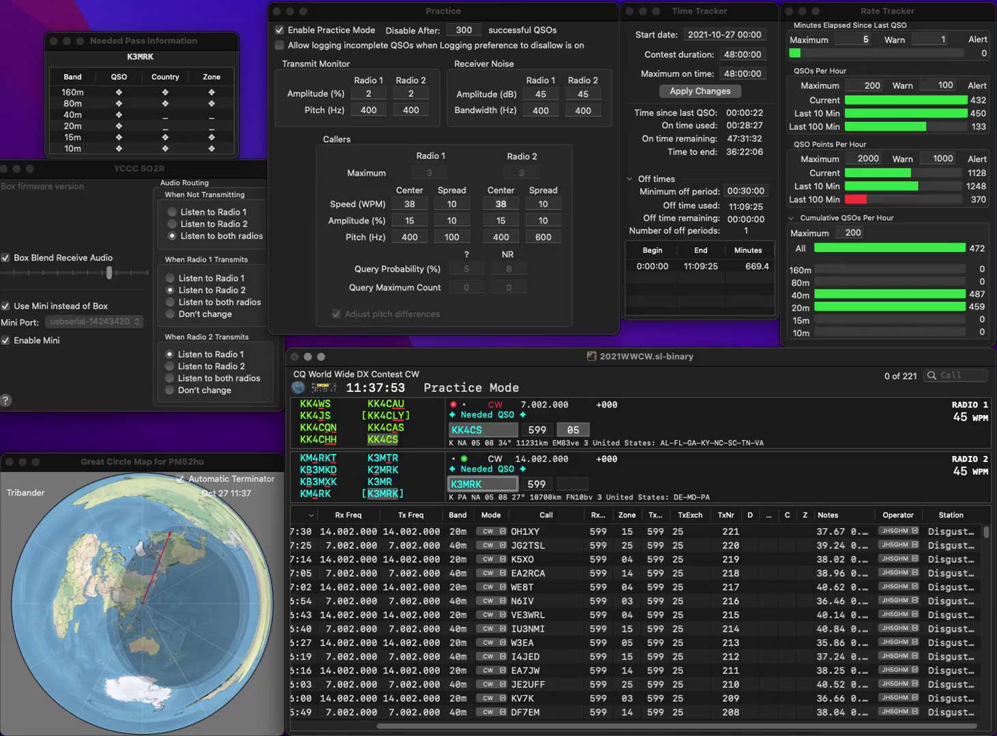
pyautogui.press('Return')
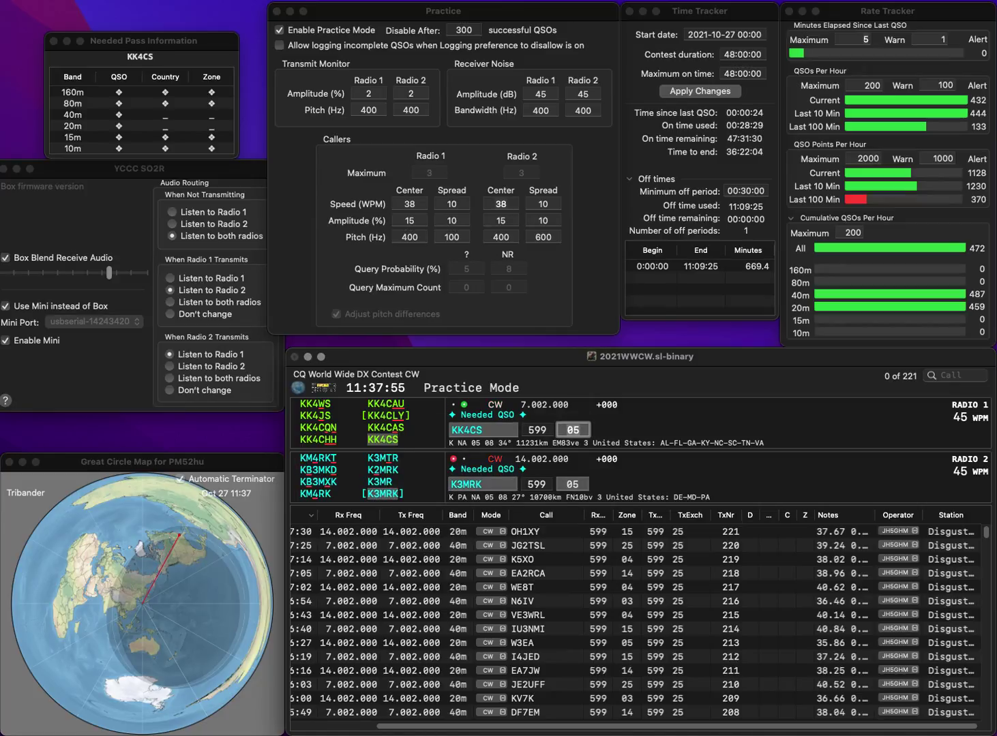
pyautogui.press('Return')
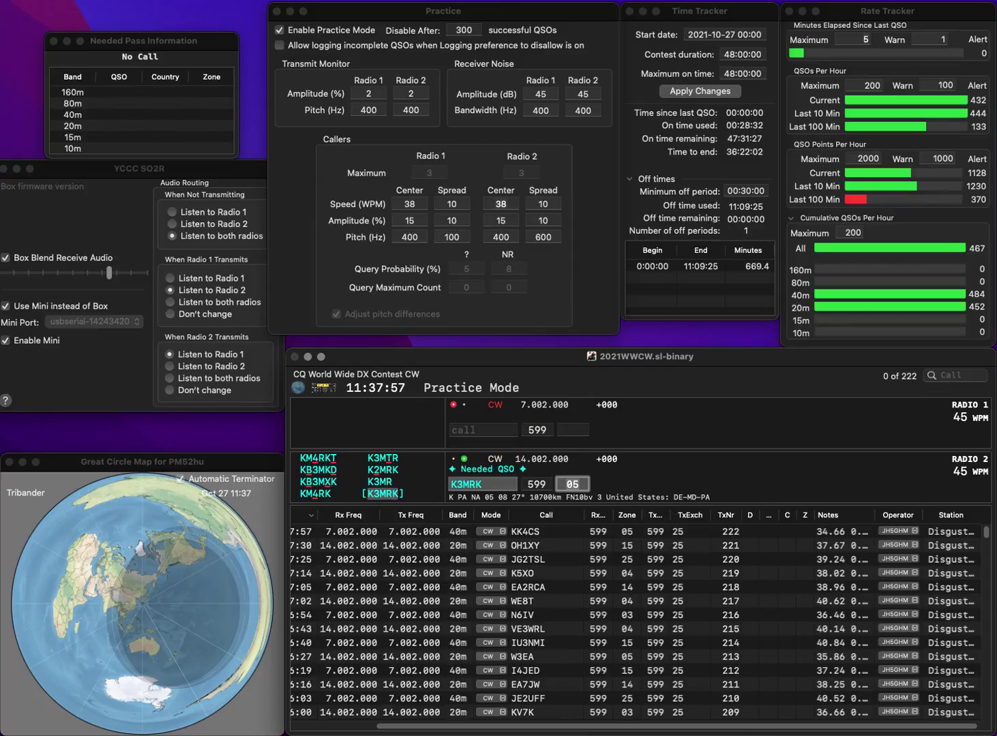
pyautogui.press('Return')
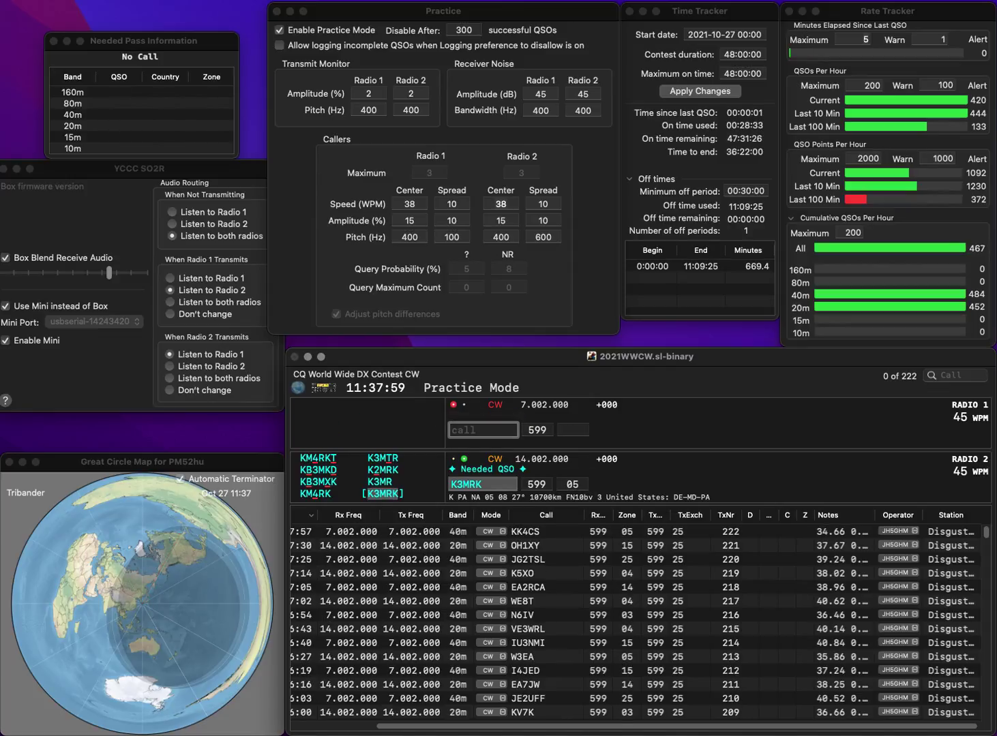
# - Answer R6DCH on Radio 1 and M5GUS on Radio 2 with the exchange
pyautogui.write('R6DCH')
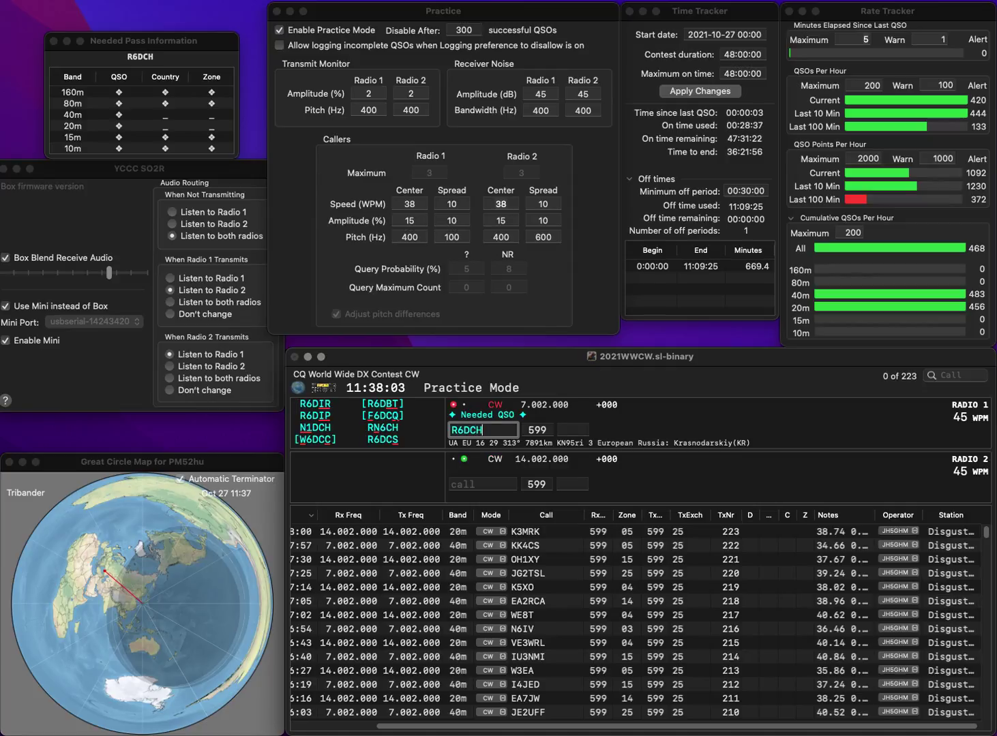
pyautogui.press('Return')
pyautogui.write('M5GUS')
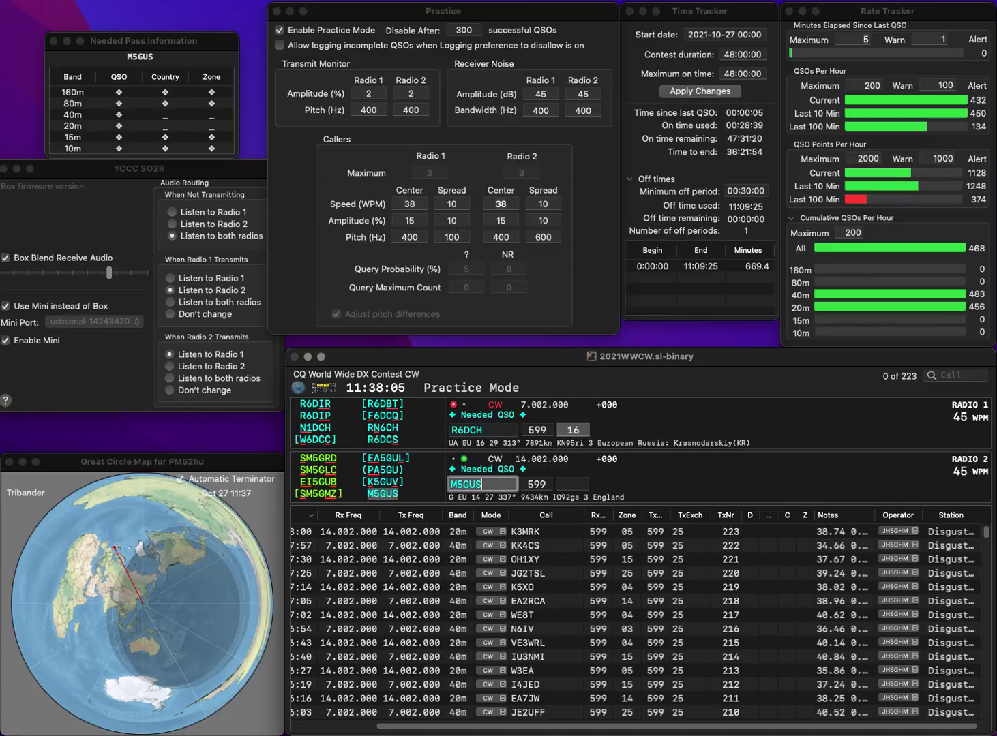
pyautogui.press('Return')
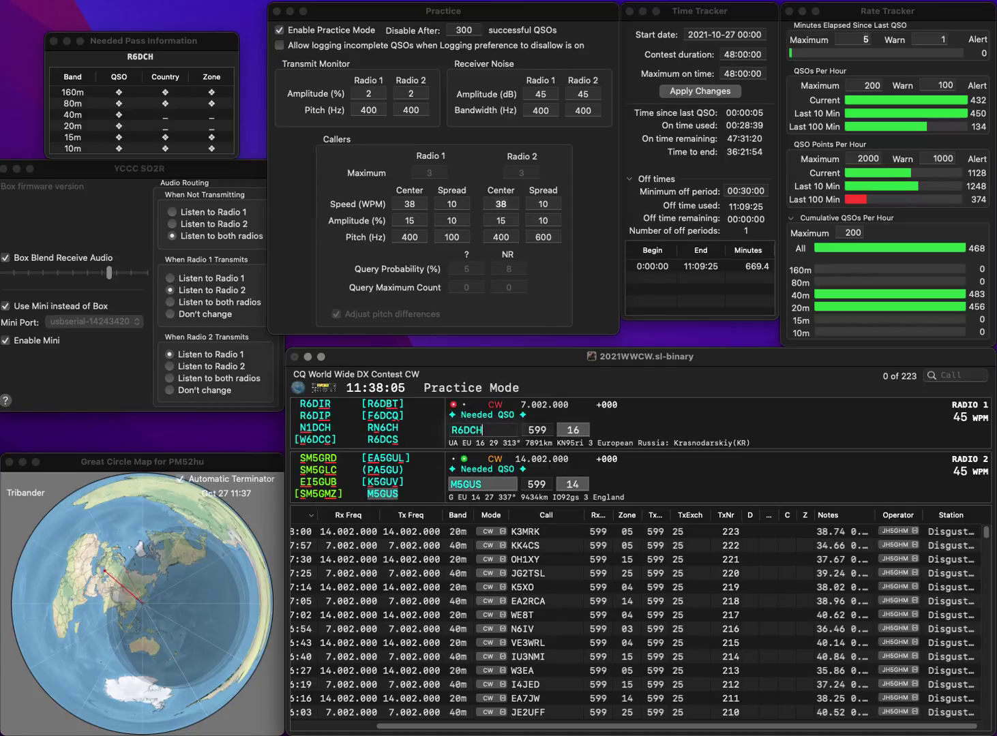
pyautogui.press('BackSpace')
pyautogui.write('S')
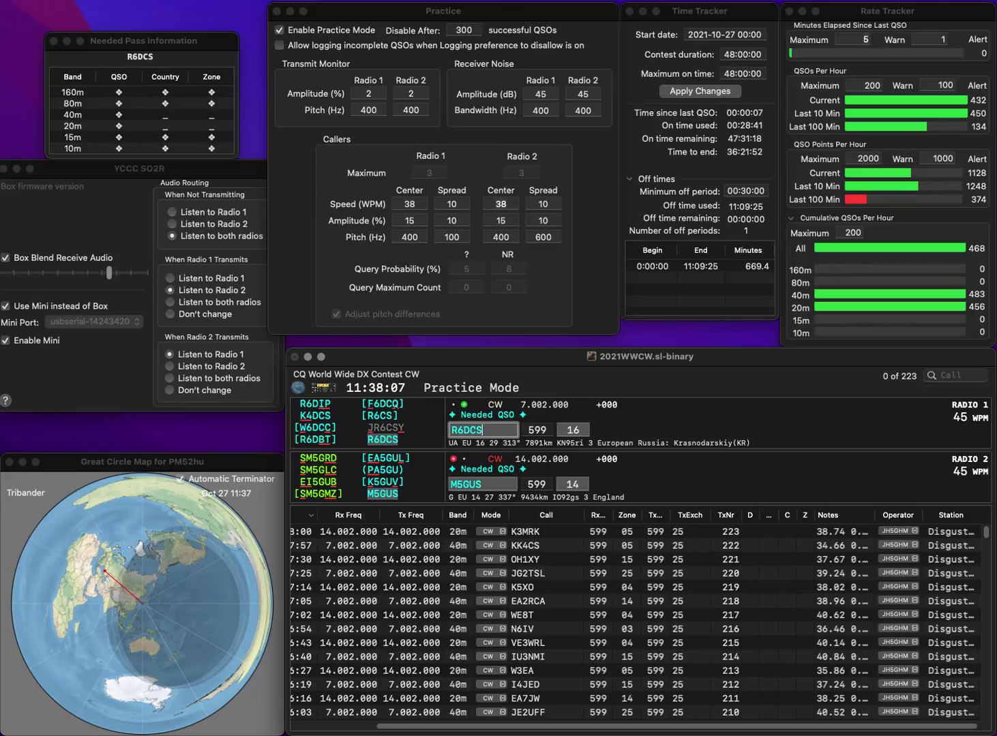
pyautogui.press('Return')
pyautogui.press('Tab')
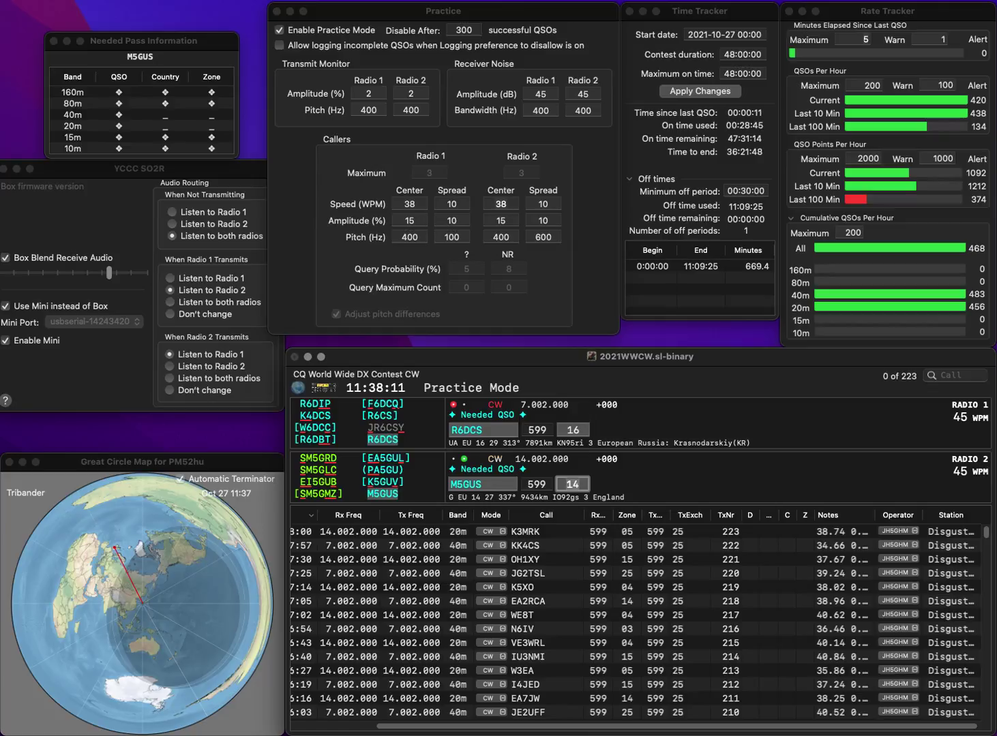
pyautogui.press('Return')
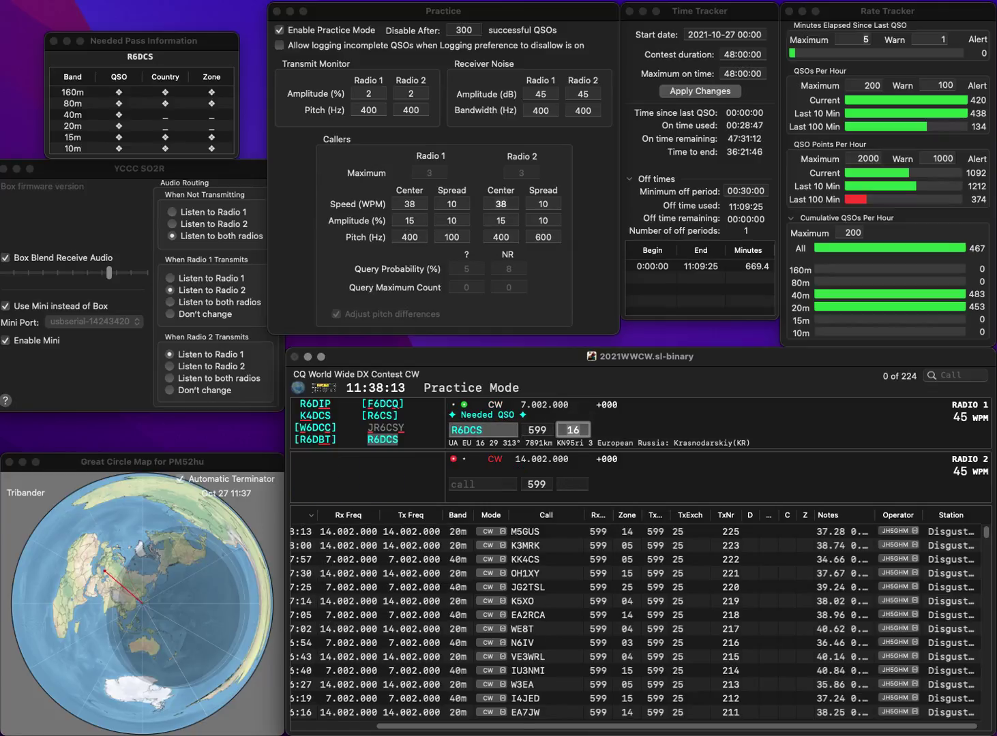
pyautogui.press('Return')
# - Answer K7BL on Radio 2 and SM0NJO on Radio 1 with the exchange, and log both contacts
pyautogui.write('K7B')
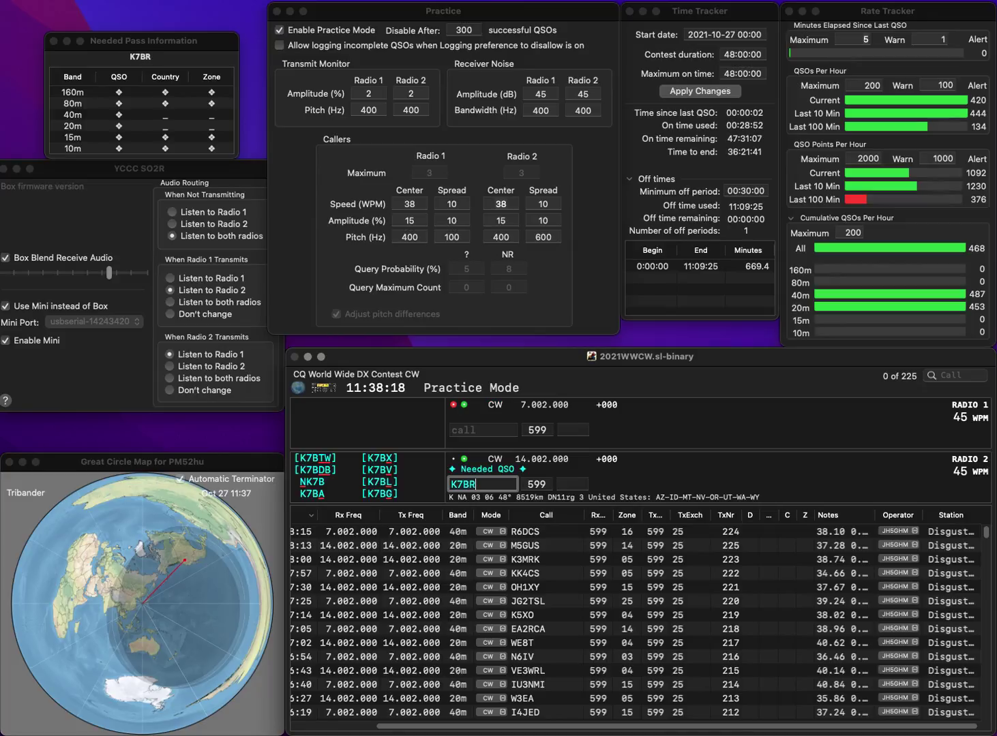
pyautogui.write('L')
pyautogui.press('Return')
pyautogui.write('0')
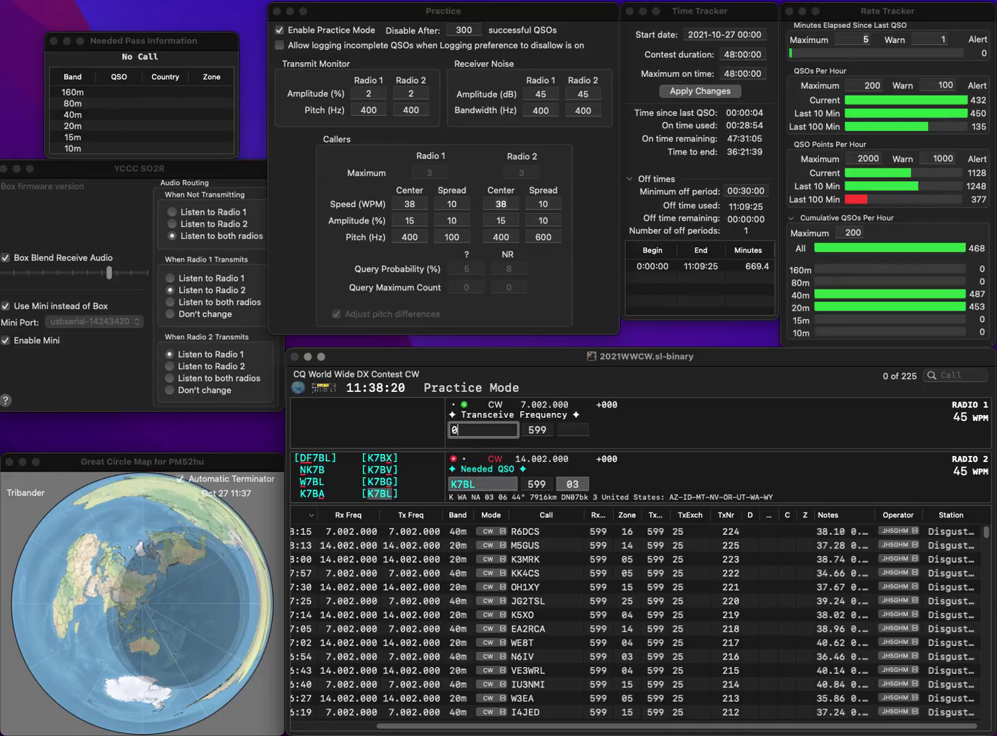
pyautogui.write('NJO')
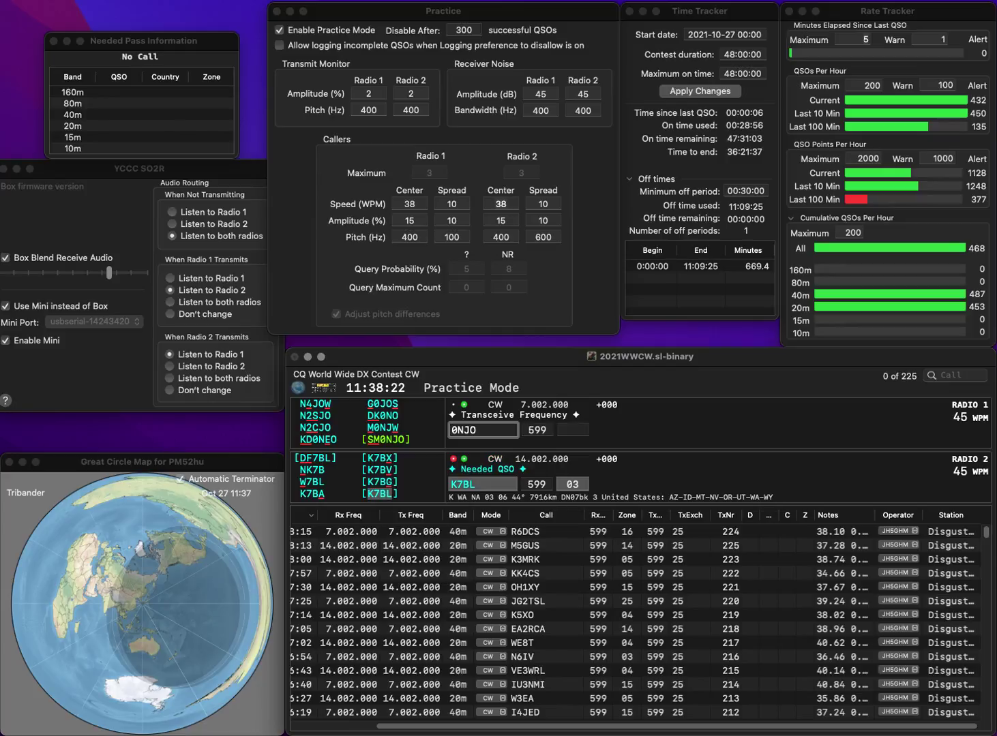
pyautogui.press('Home')
pyautogui.write('SM')
pyautogui.press('Return')
pyautogui.press('Return')
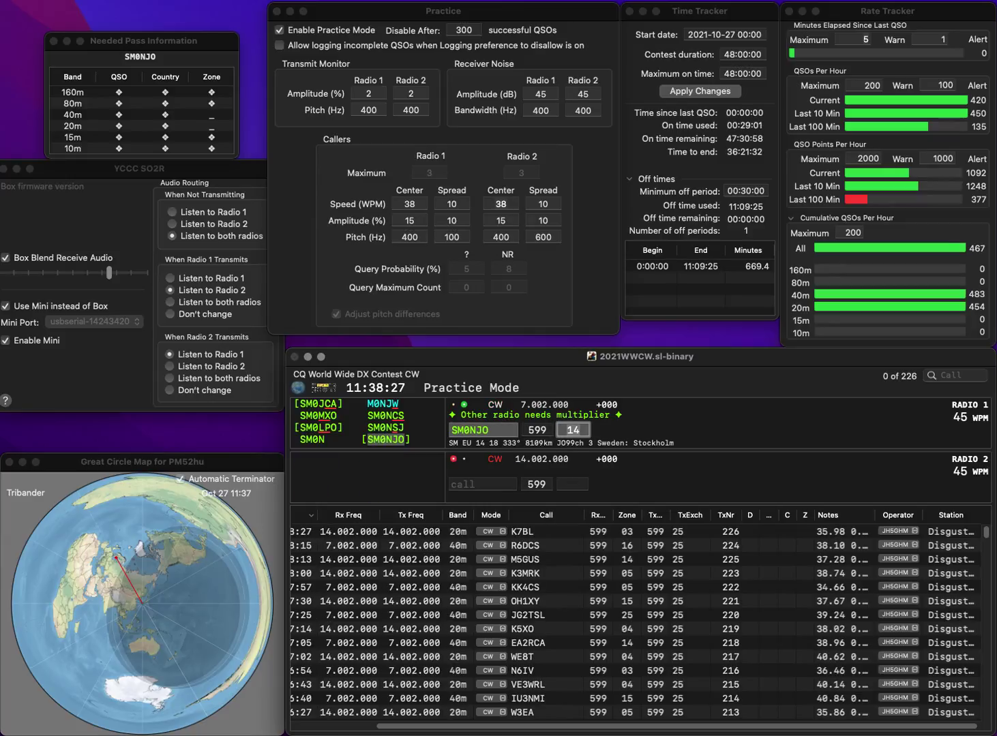
pyautogui.press('Return')
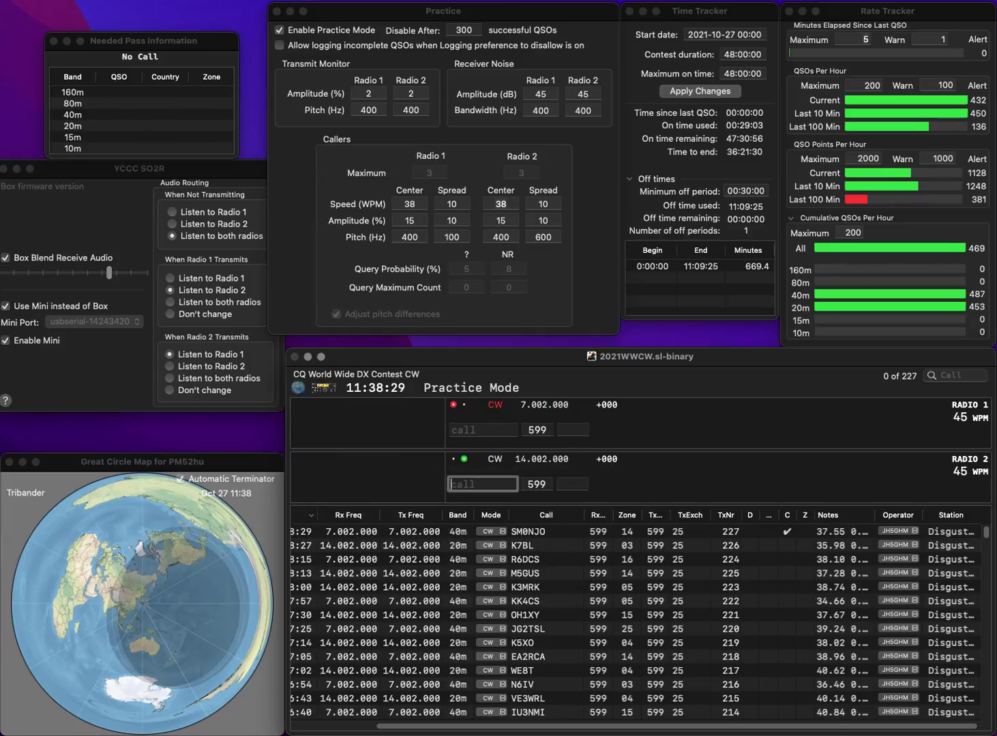
pyautogui.write('JR7RZK')
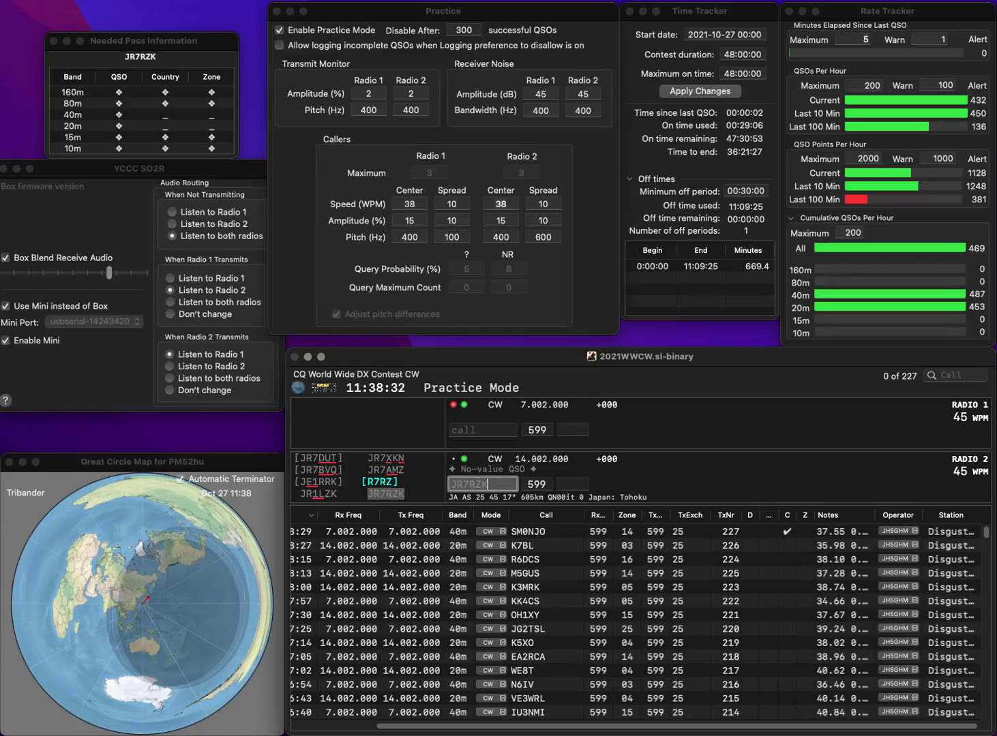
pyautogui.press('Return')
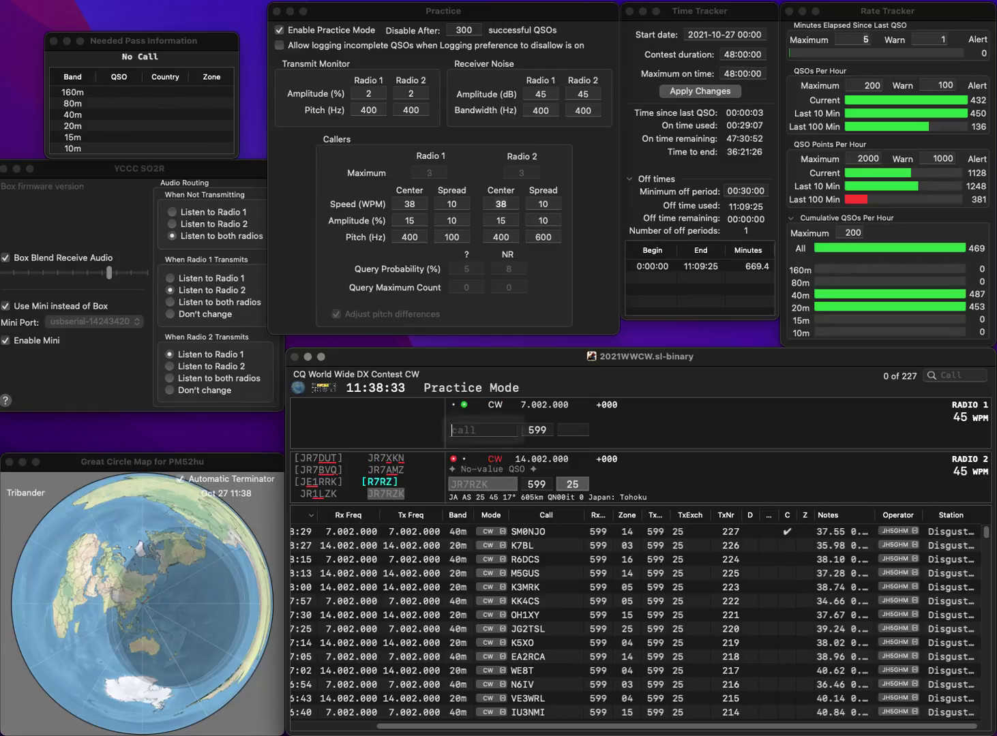
pyautogui.write('F4')
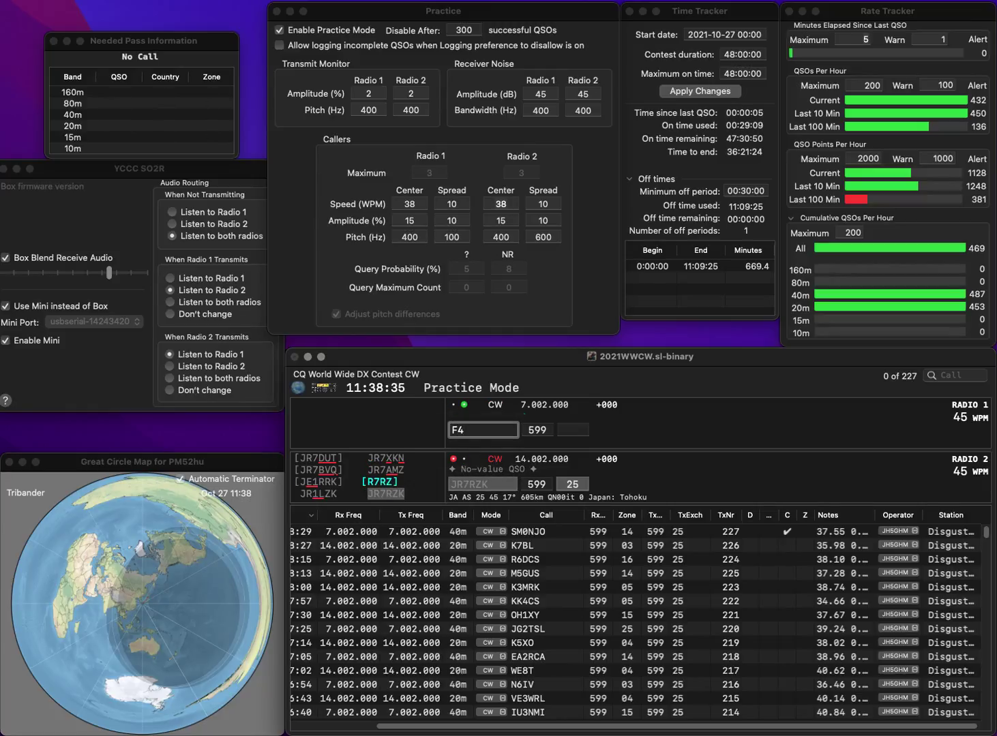
pyautogui.write('ARM')
pyautogui.press('Return')
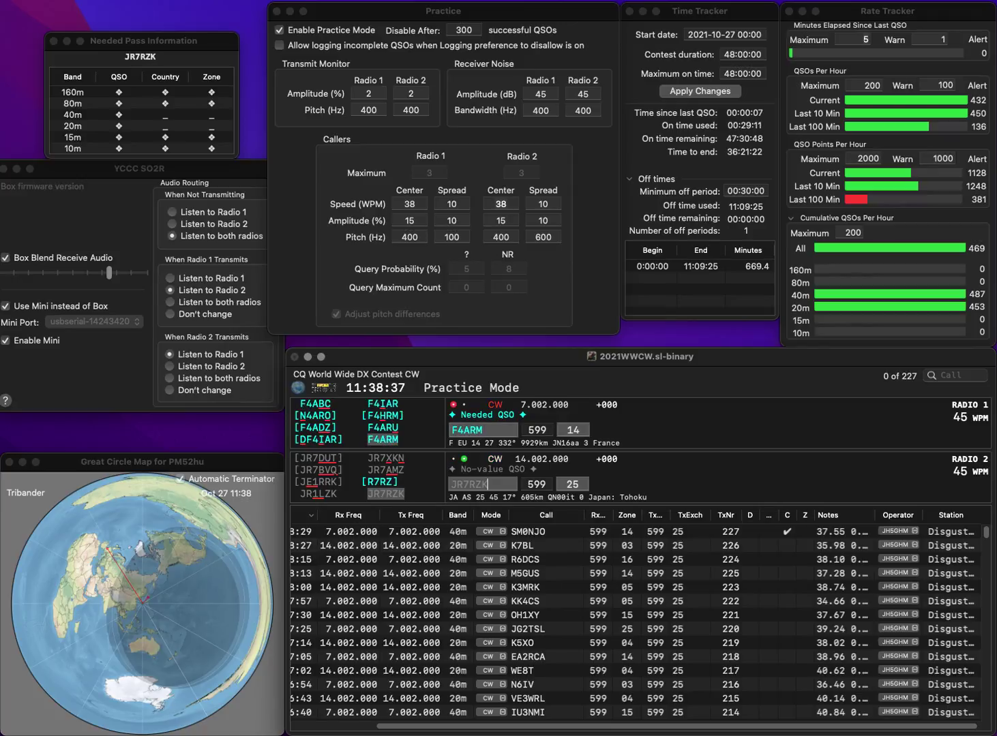
pyautogui.press('Return')
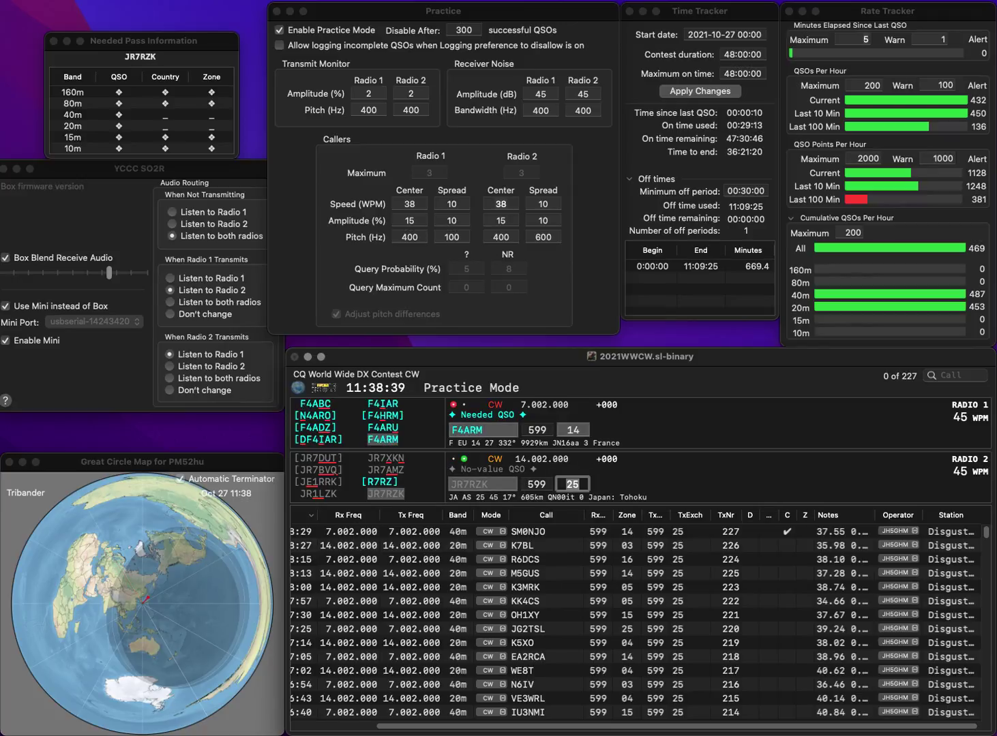
pyautogui.press('space')
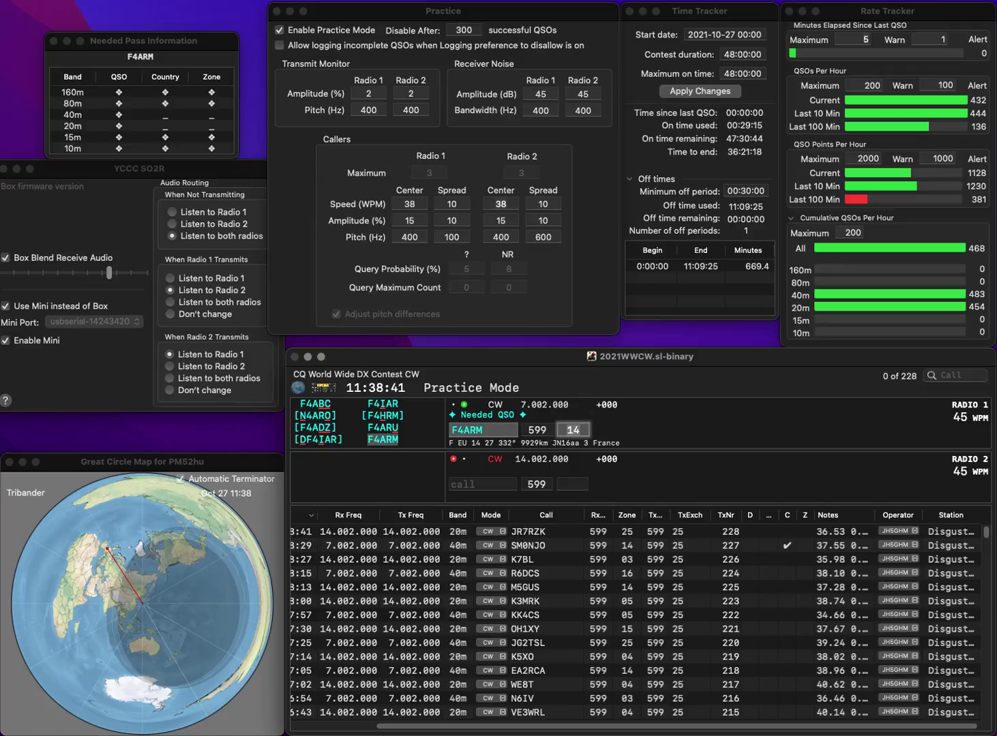
pyautogui.press('Return')
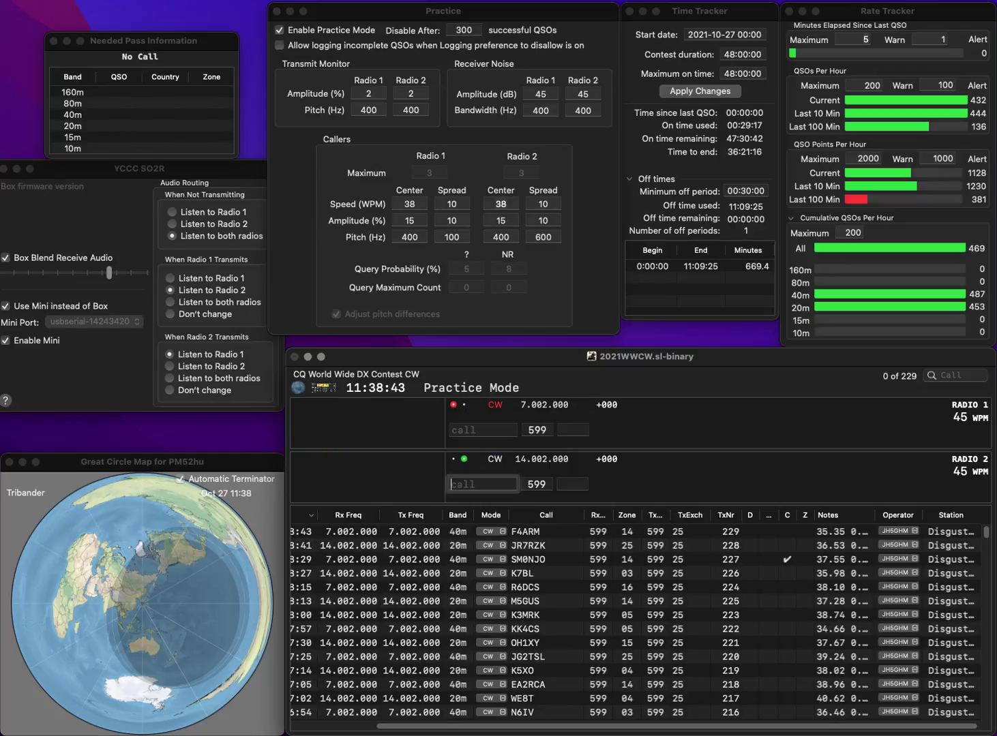
pyautogui.write('IK7MIY')
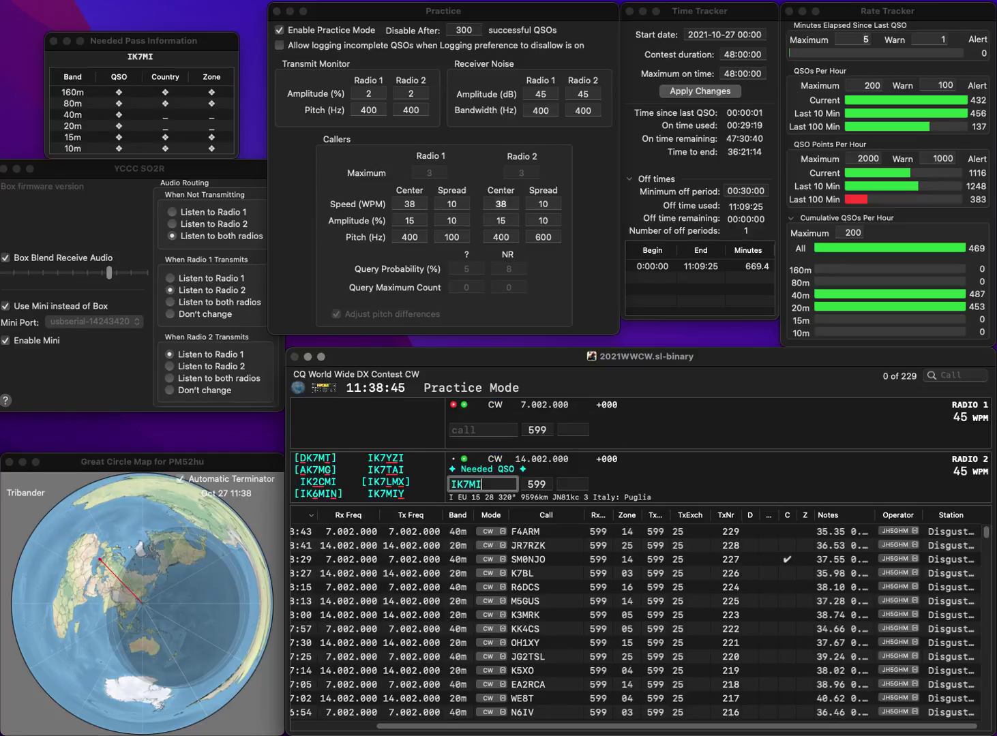
pyautogui.press('Return')
pyautogui.write('UZ3A')
pyautogui.press('Left')
pyautogui.write('3')
pyautogui.press('Return')
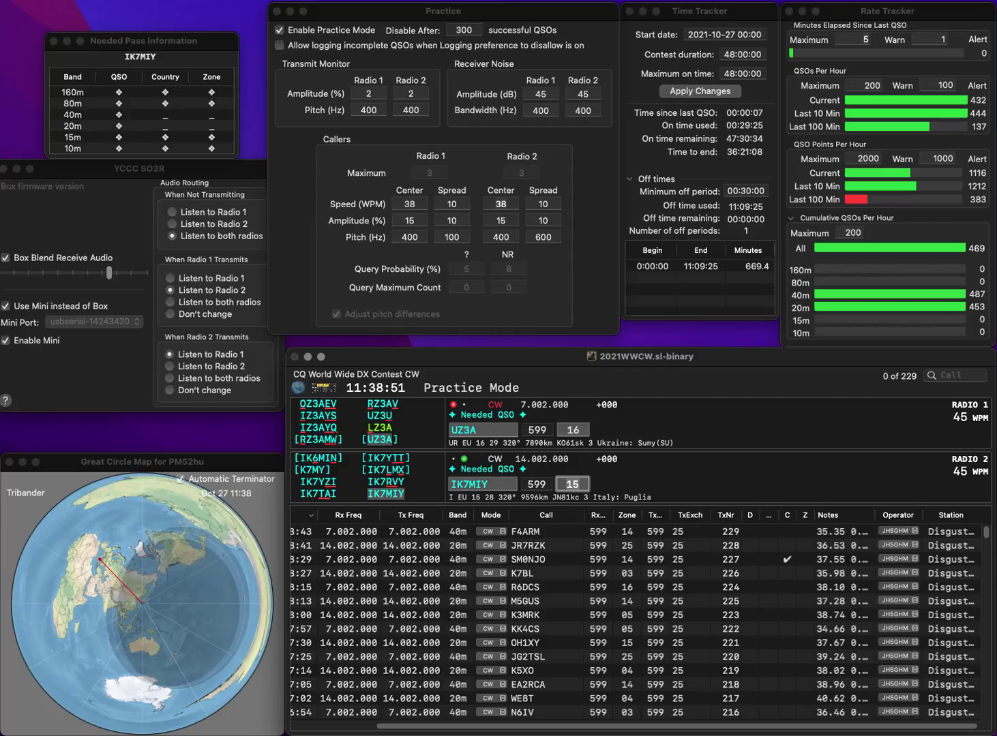
pyautogui.press('Return')
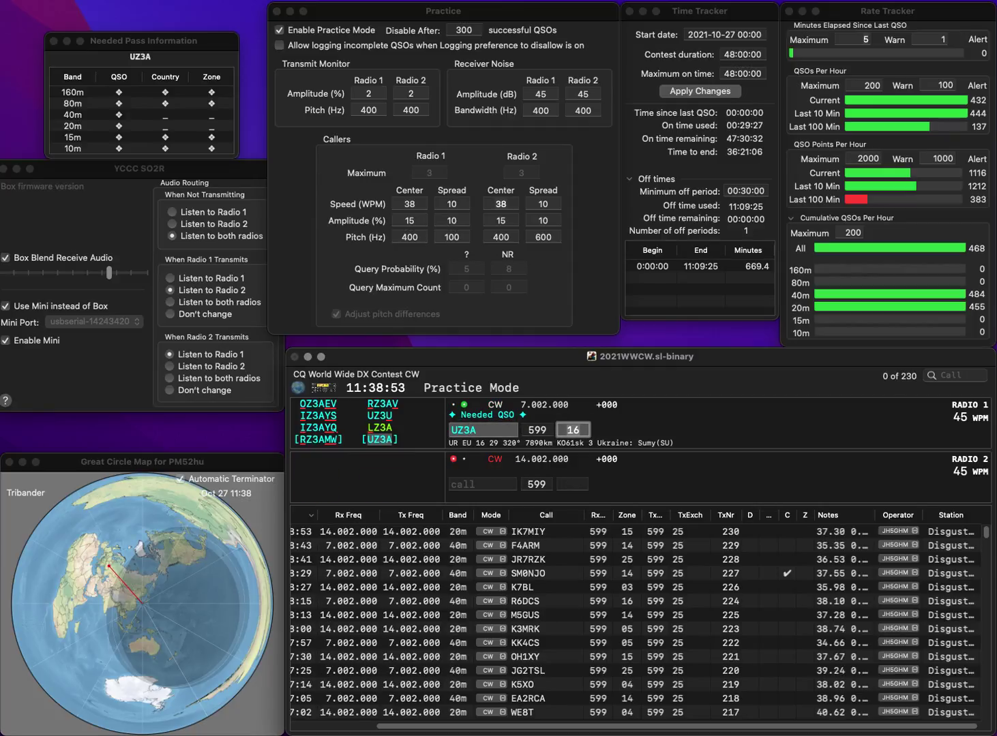
# - Correct the Radio 1 call to UG3A and answer it again with the exchange
pyautogui.press('Tab')
pyautogui.press('Left')
pyautogui.press('Left')
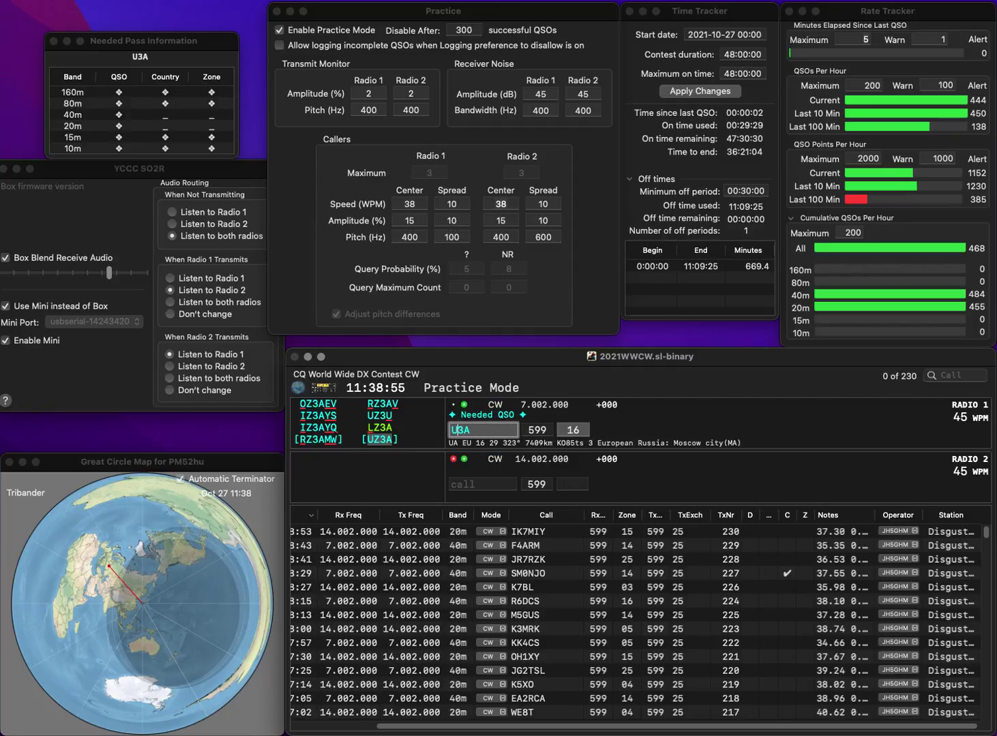
pyautogui.press('BackSpace')
pyautogui.write('G')
pyautogui.press('Return')
pyautogui.press('Tab')
pyautogui.press('Return')
pyautogui.write('A')
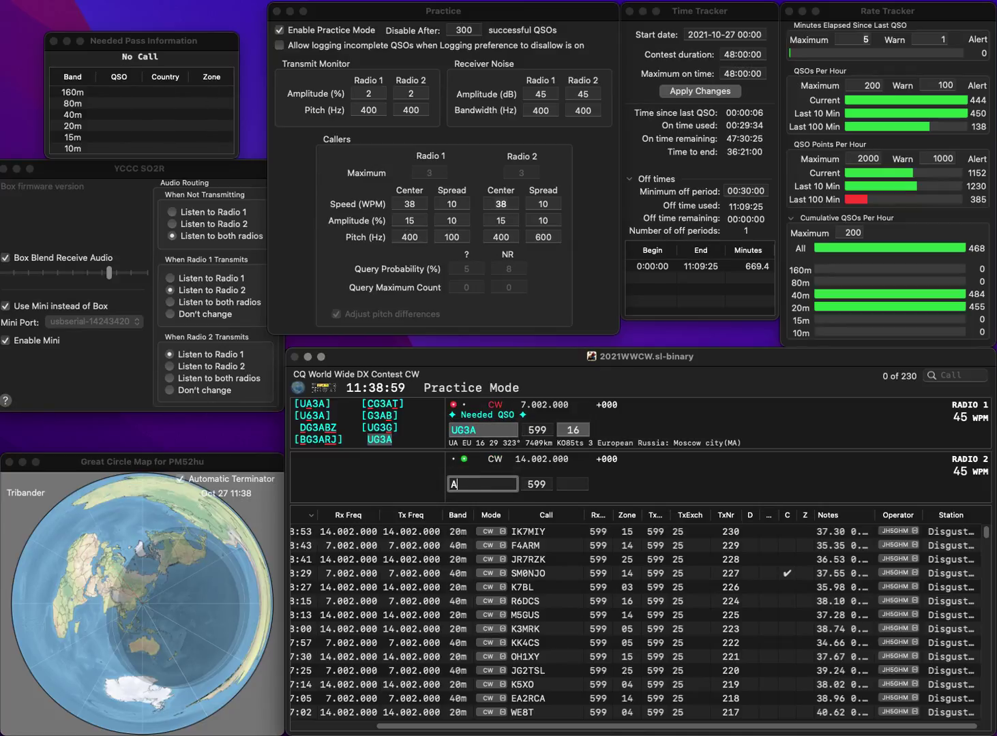
pyautogui.write('LY')
pyautogui.write('WA2')
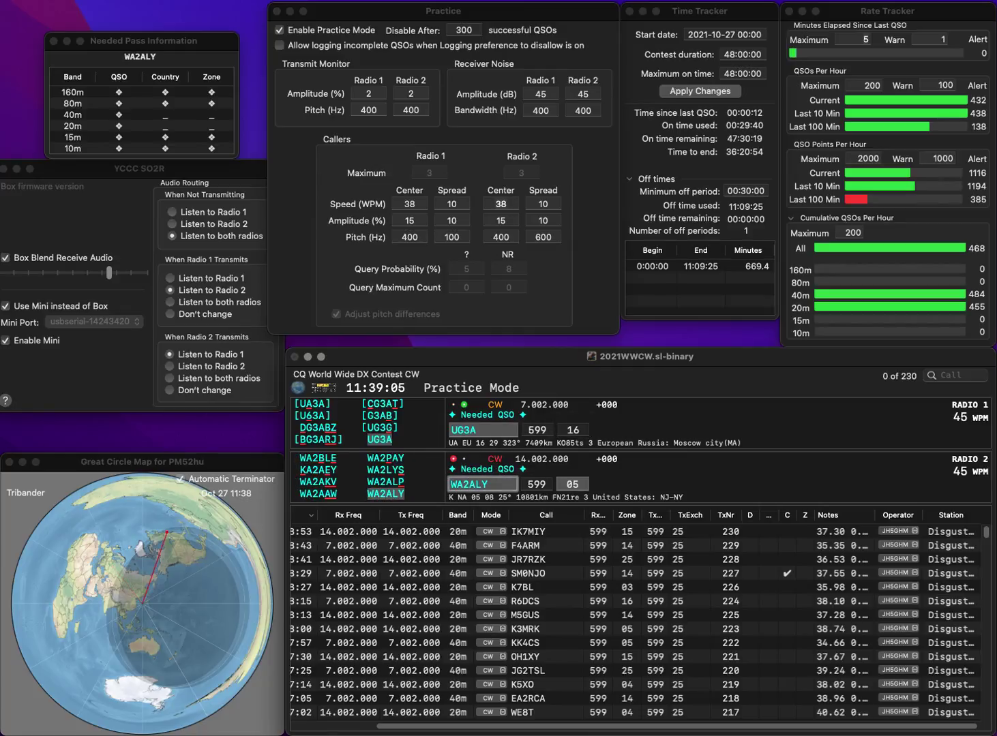
pyautogui.press('Tab')
pyautogui.press('Return')
pyautogui.write('W4NI')
pyautogui.press('Return')
pyautogui.write('DY8AC')
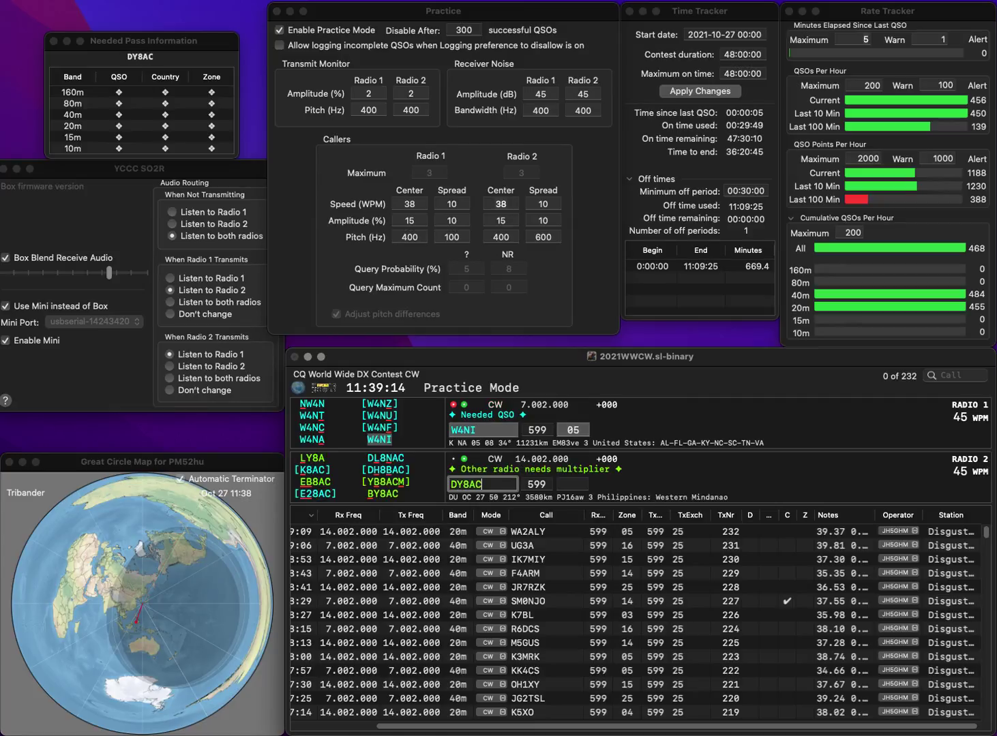
pyautogui.press('Home')
pyautogui.press('Delete')
pyautogui.write('B')
pyautogui.press('Return')
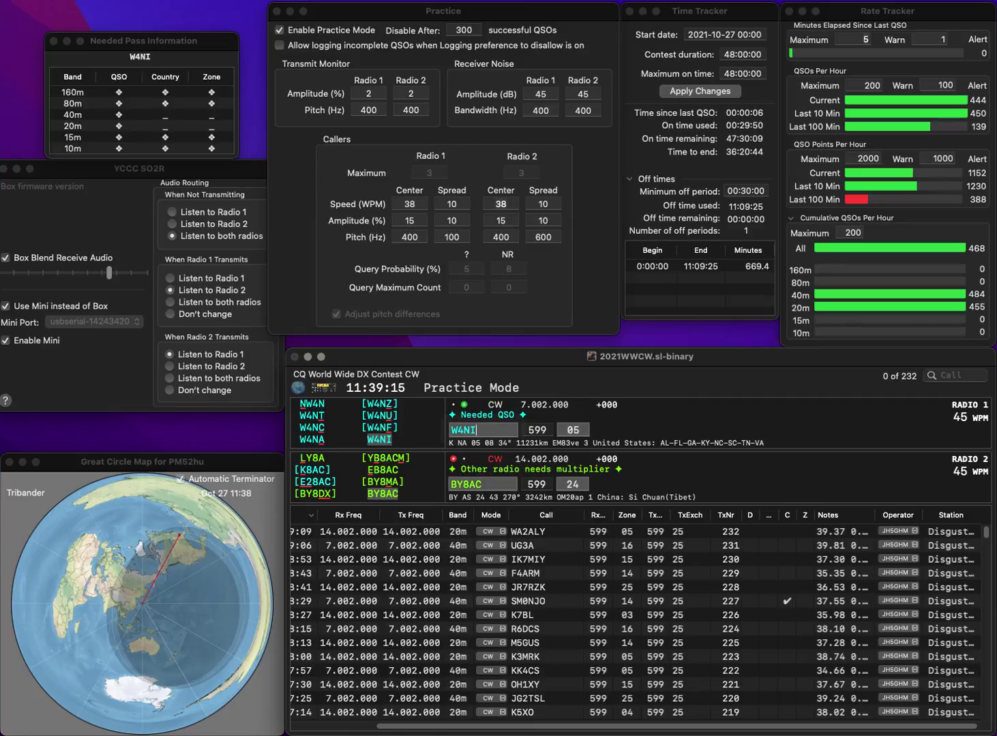
pyautogui.press('Return')
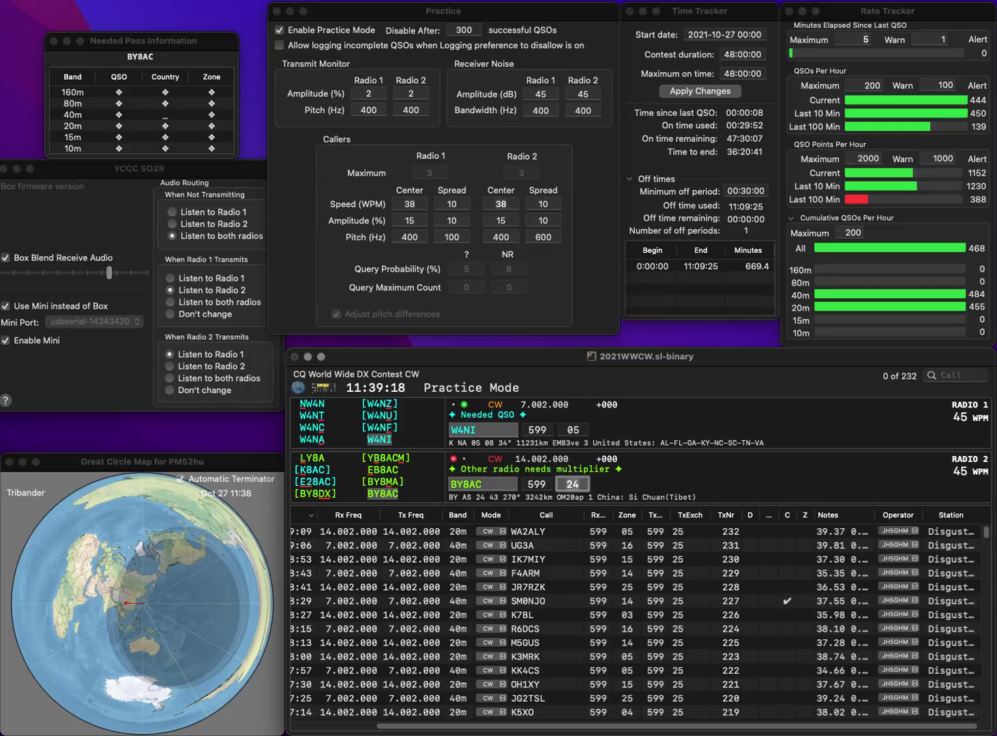
pyautogui.press('Return')
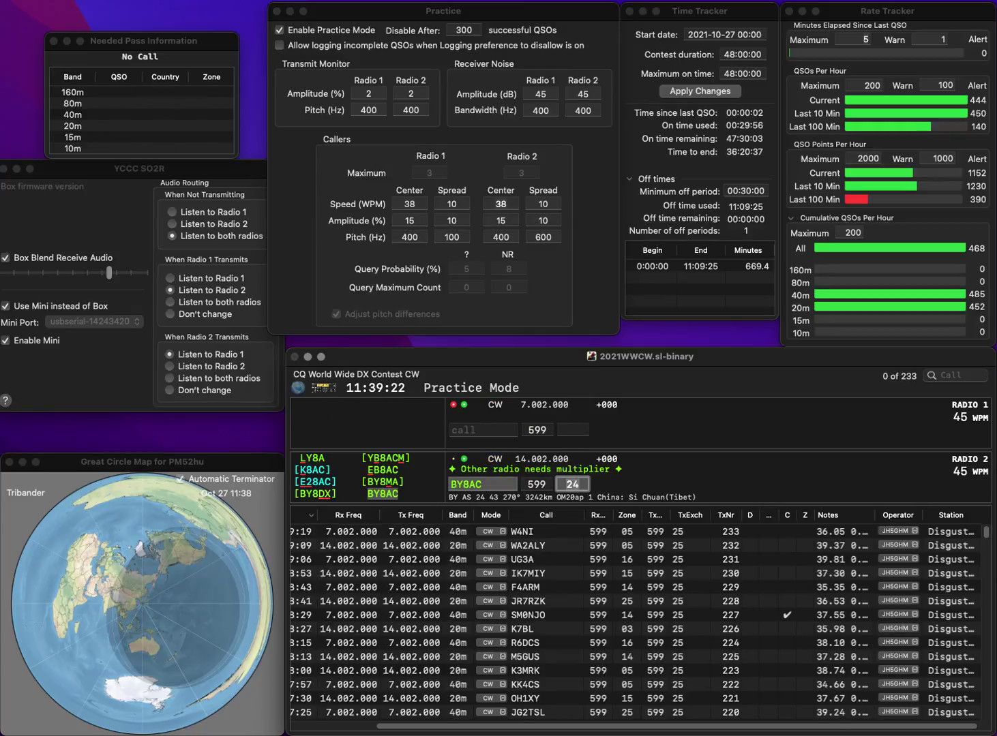
pyautogui.press('Return')
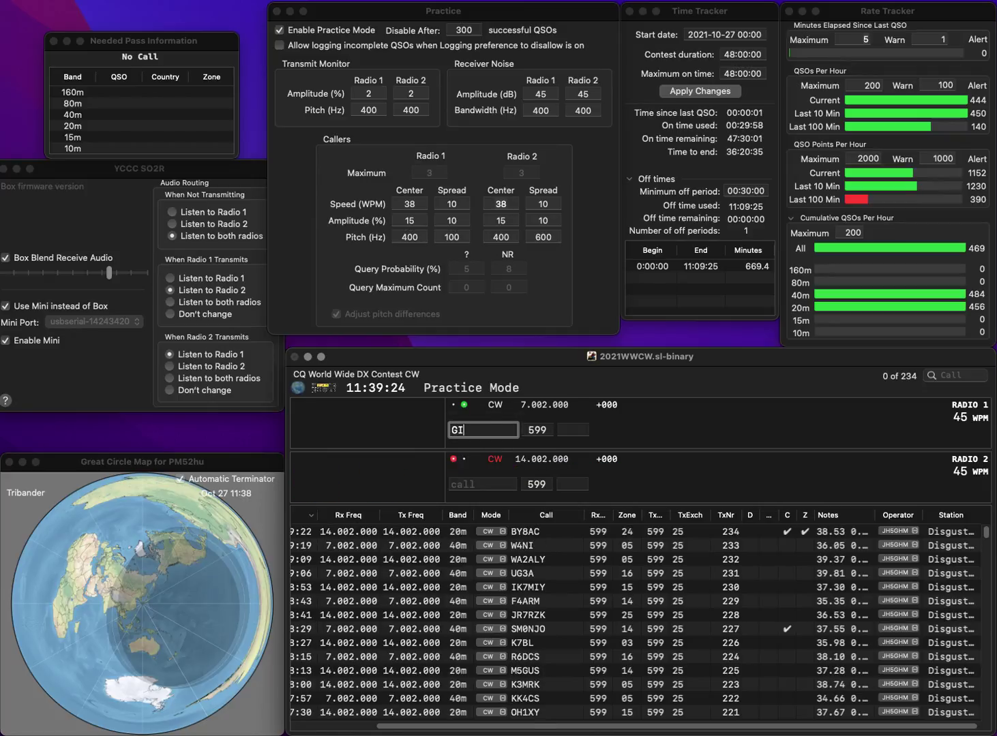
pyautogui.write('I0UVD')
pyautogui.press('Return')
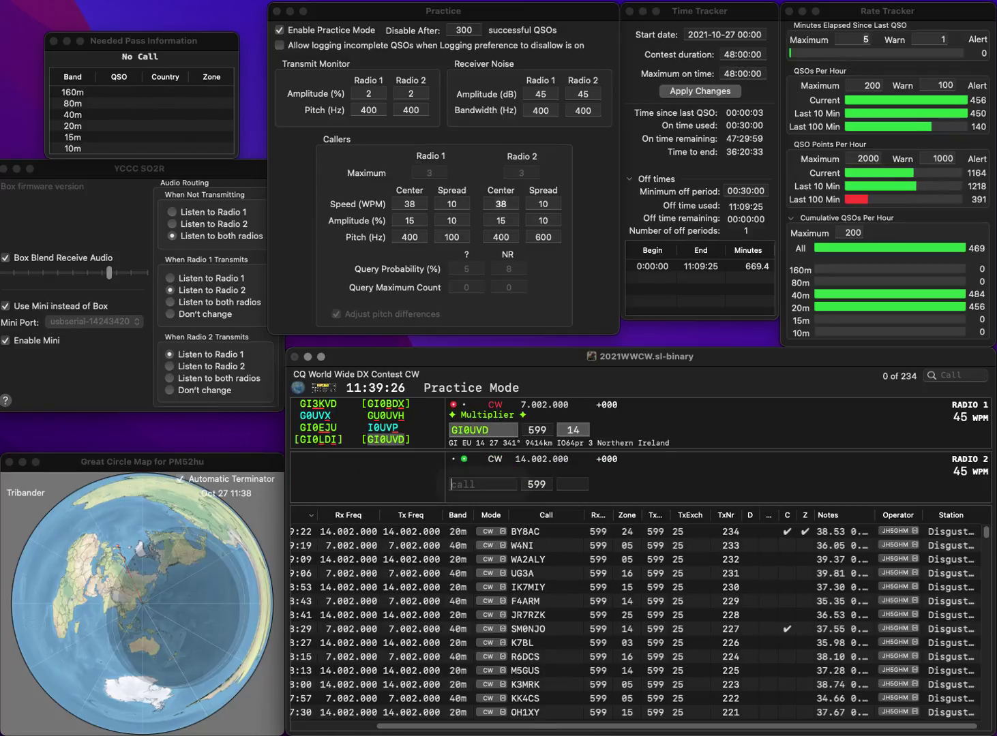
pyautogui.write('ASB')
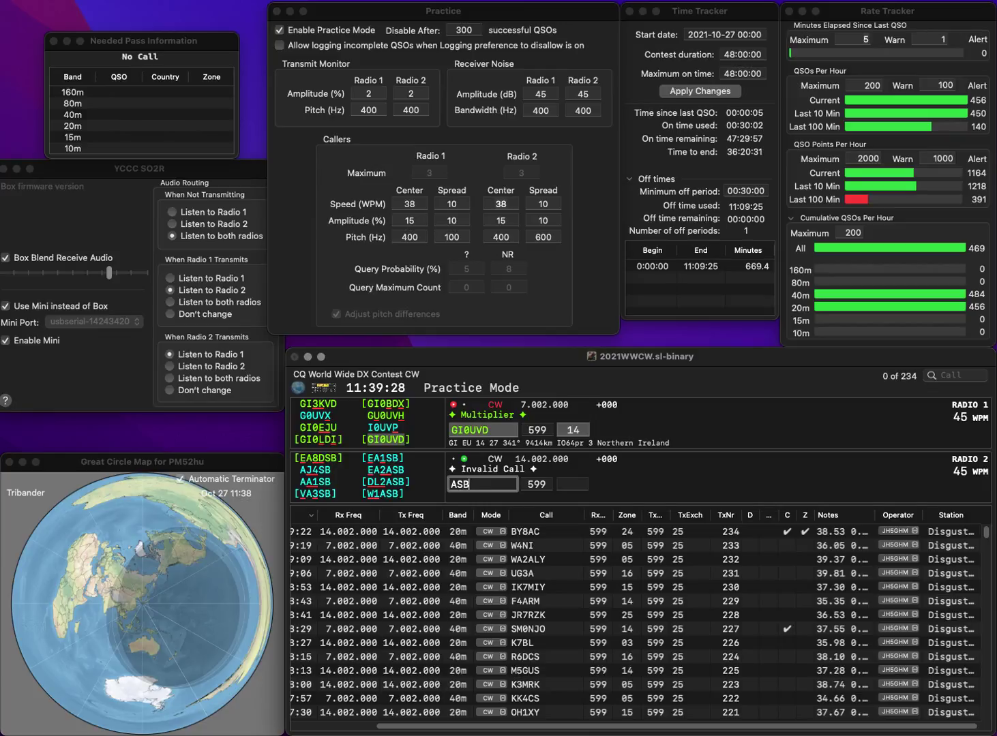
pyautogui.press('Up')
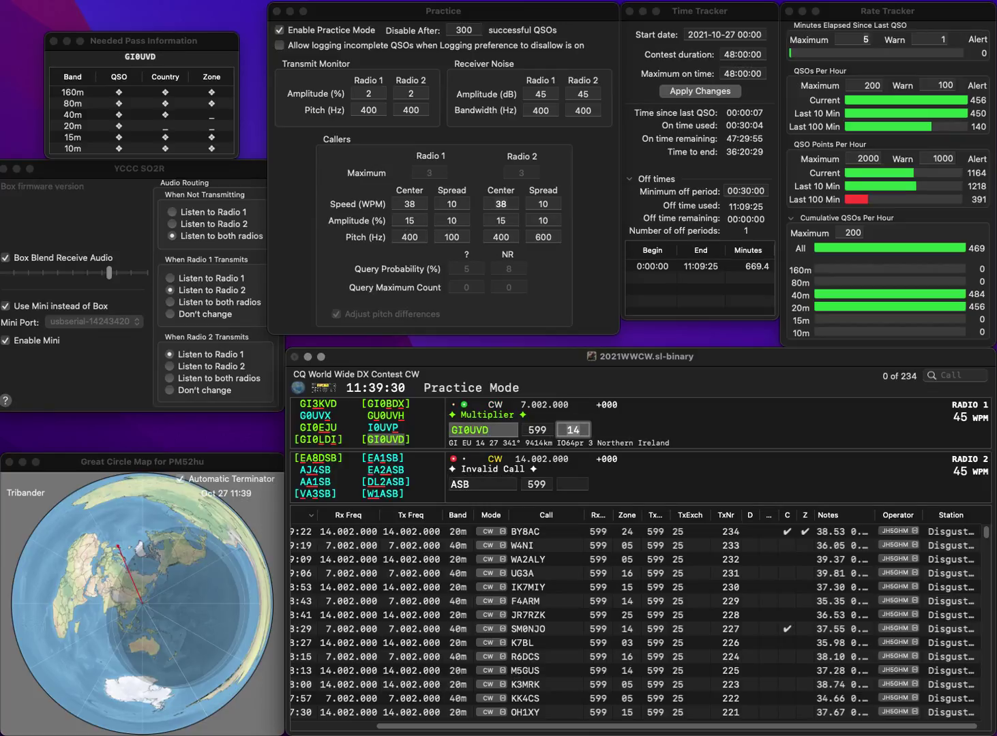
pyautogui.press('Return')
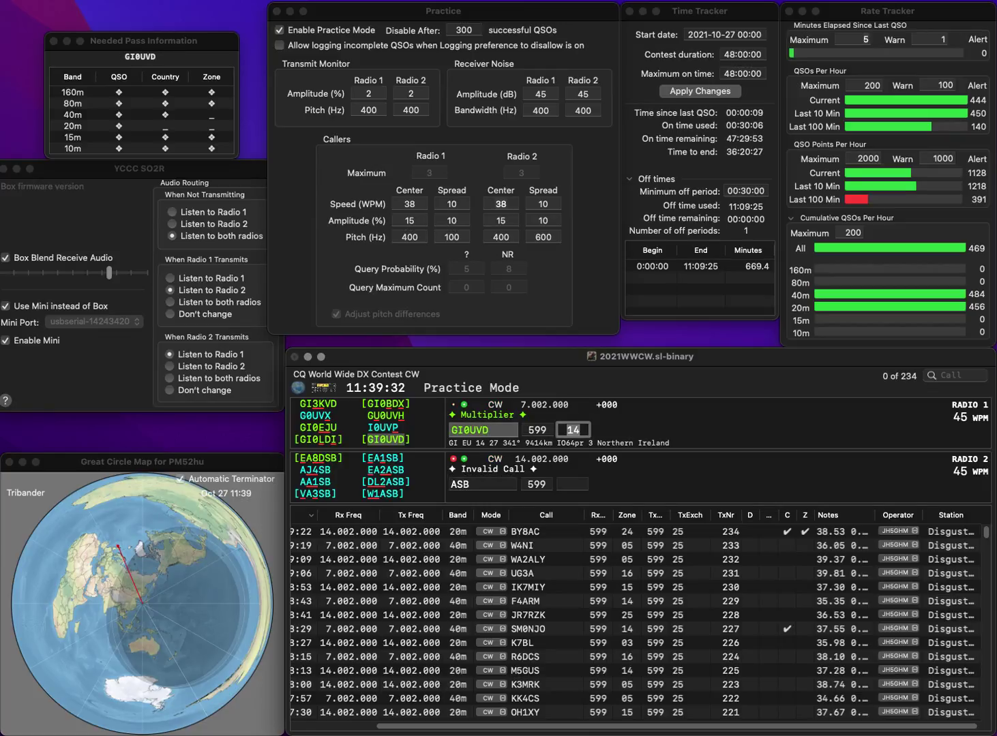
# - Answer IW6ASD on Radio 2 with the exchange, and enter the partial call O8JA on Radio 1
pyautogui.write('IW6ASD')
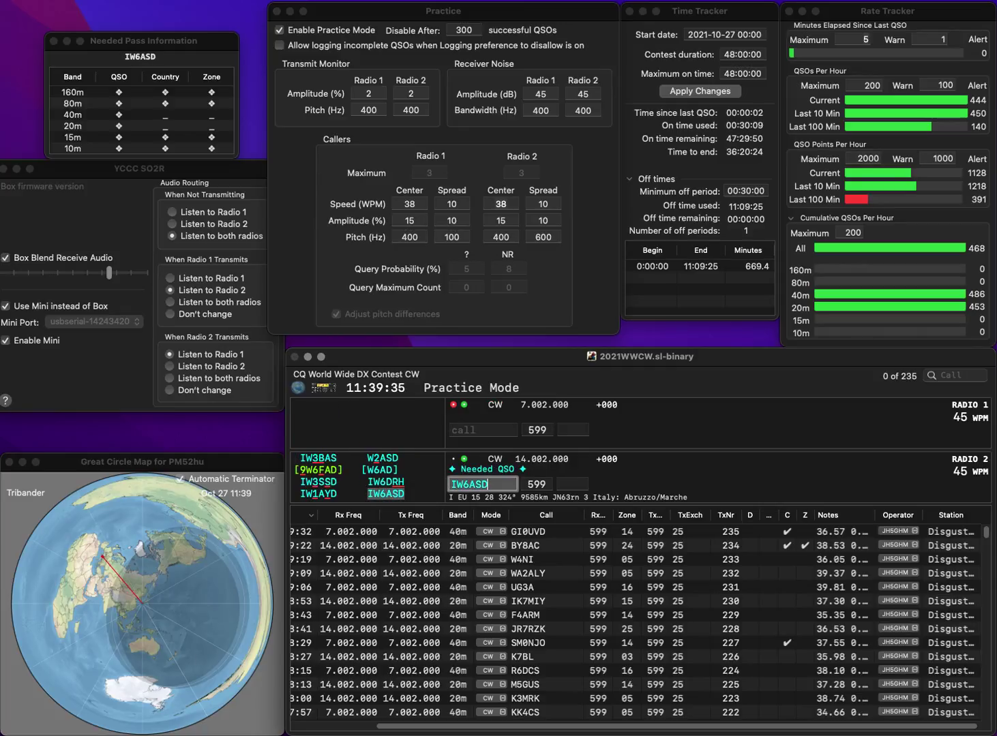
pyautogui.press('Return')
pyautogui.write('08P')
pyautogui.press('BackSpace')
pyautogui.write('JA')
pyautogui.press('Home')
pyautogui.write('D')
pyautogui.press('BackSpace')
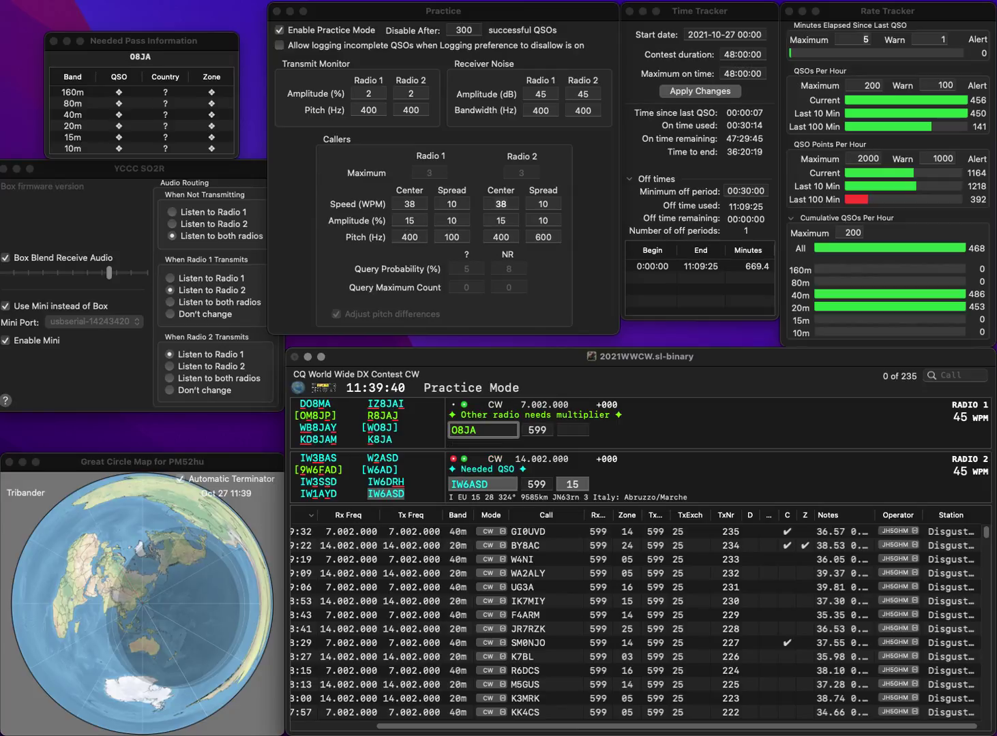
pyautogui.press('Down')
pyautogui.press('Up')
pyautogui.press('Down')
pyautogui.press('Return')
pyautogui.press('Up')
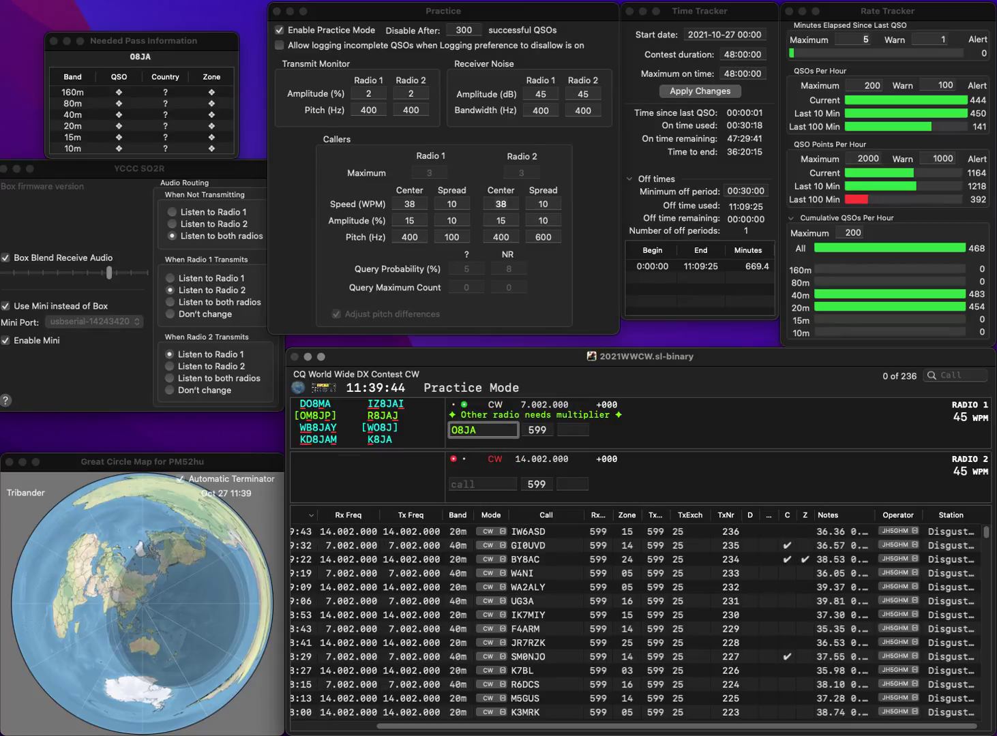
# - Correct the Radio 1 call to DO8WA and answer it with the exchange
pyautogui.write('B')
pyautogui.press('BackSpace')
pyautogui.write('W')
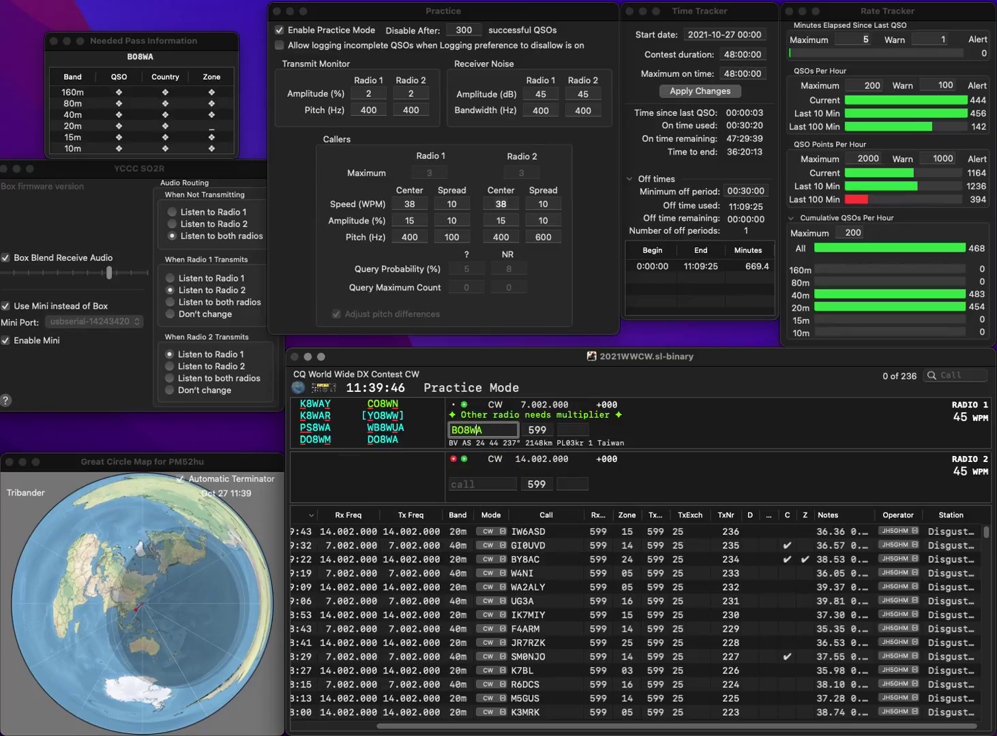
pyautogui.press('BackSpace')
pyautogui.write('D')
pyautogui.press('Return')
# - Answer OK2UNC on Radio 2 with the exchange, and log the DO8WA and OK2UNC contacts
pyautogui.press('Down')
pyautogui.press('Up')
pyautogui.press('Down')
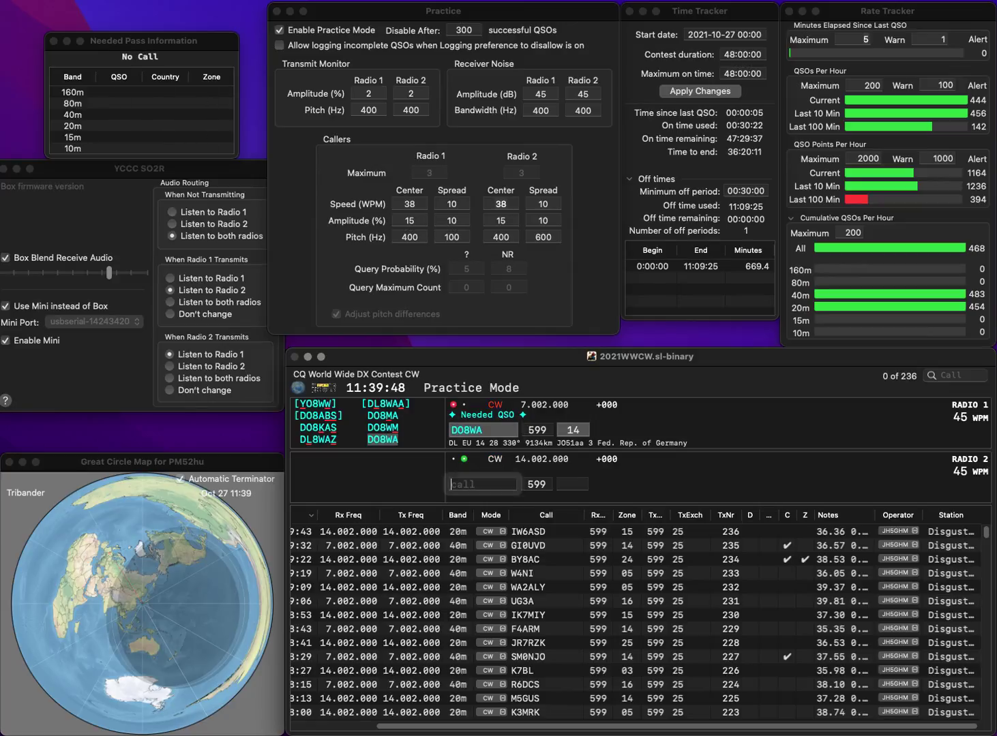
pyautogui.write('OK')
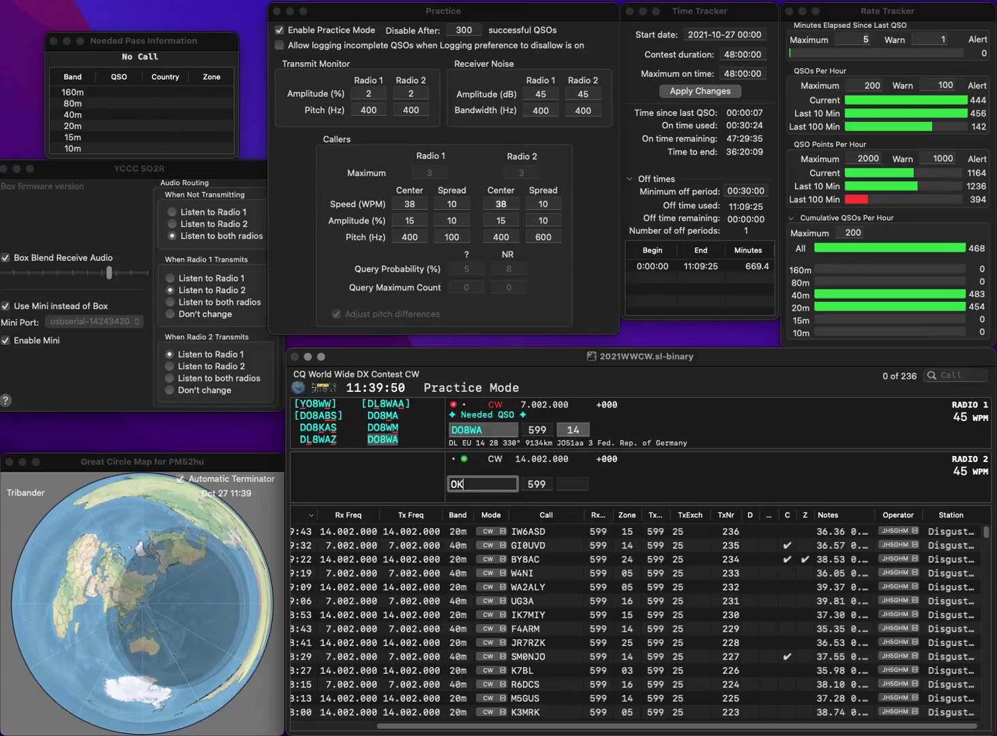
pyautogui.write('2UNC')
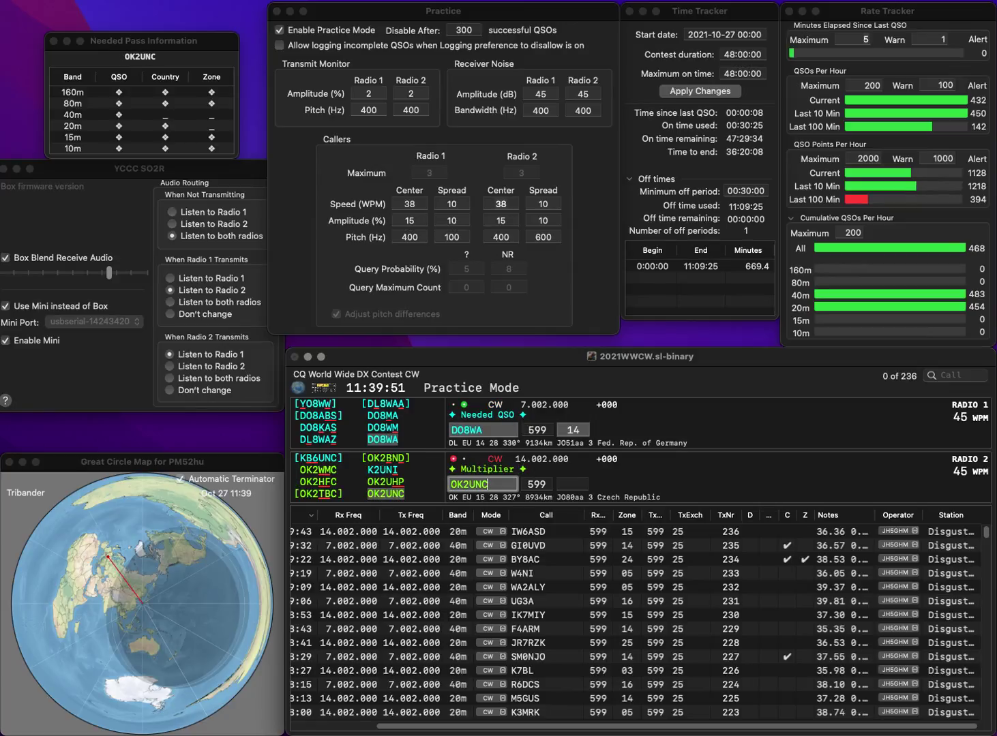
pyautogui.press('Return')
pyautogui.press('Tab')
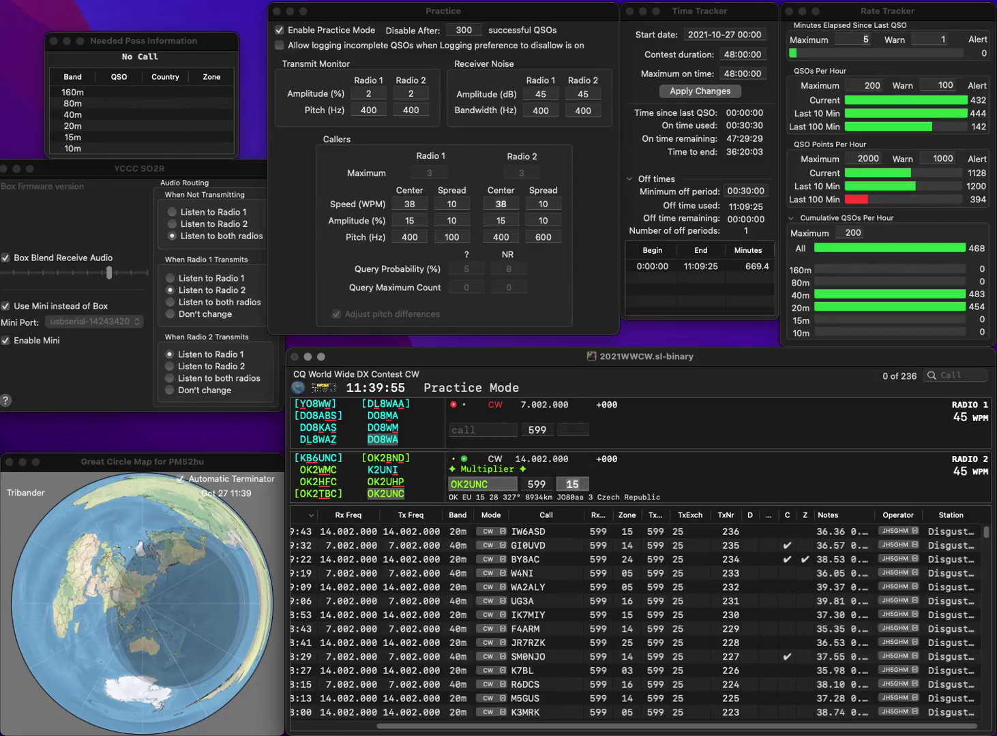
pyautogui.press('Return')
pyautogui.write('DC')
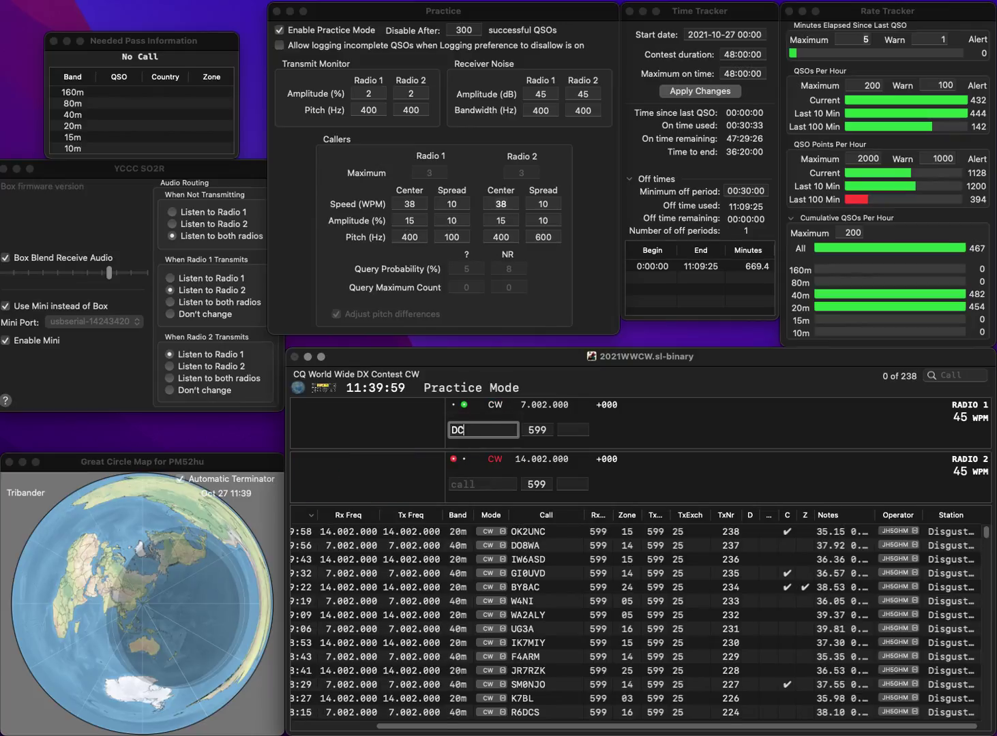
pyautogui.write('5MJ')
pyautogui.press('Return')
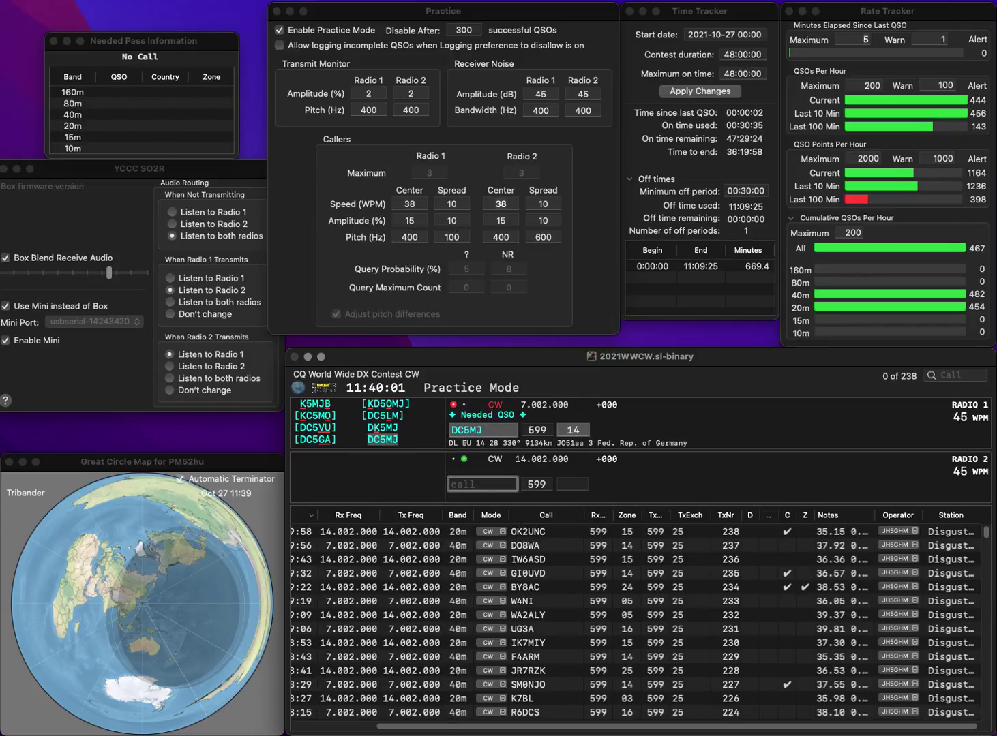
pyautogui.write('0W')
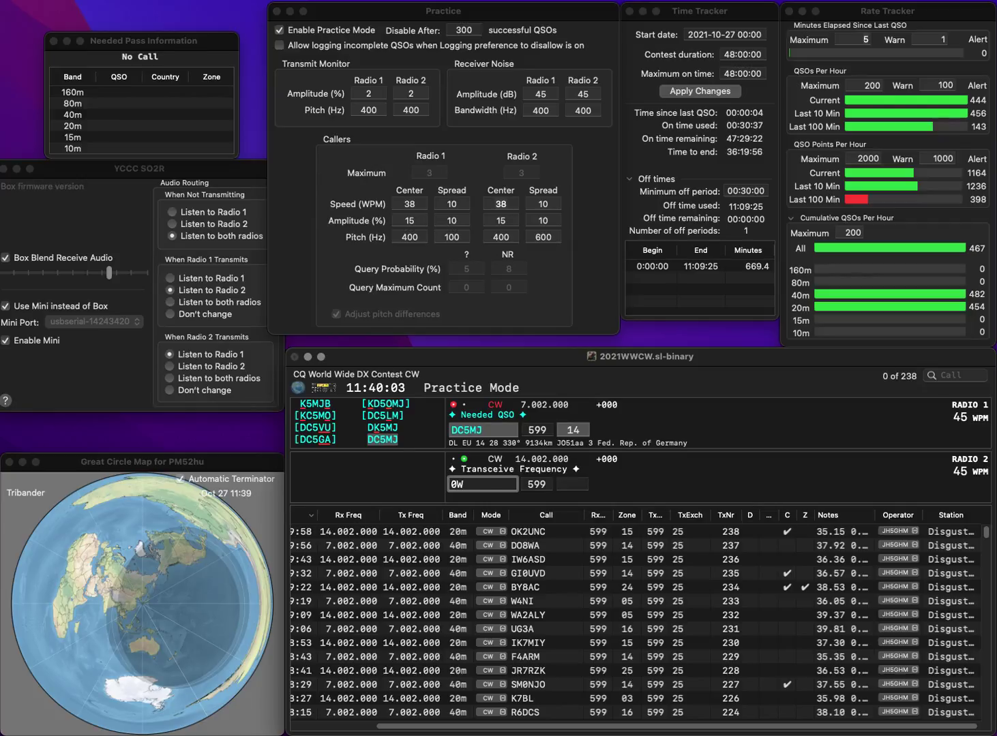
pyautogui.write('KA')
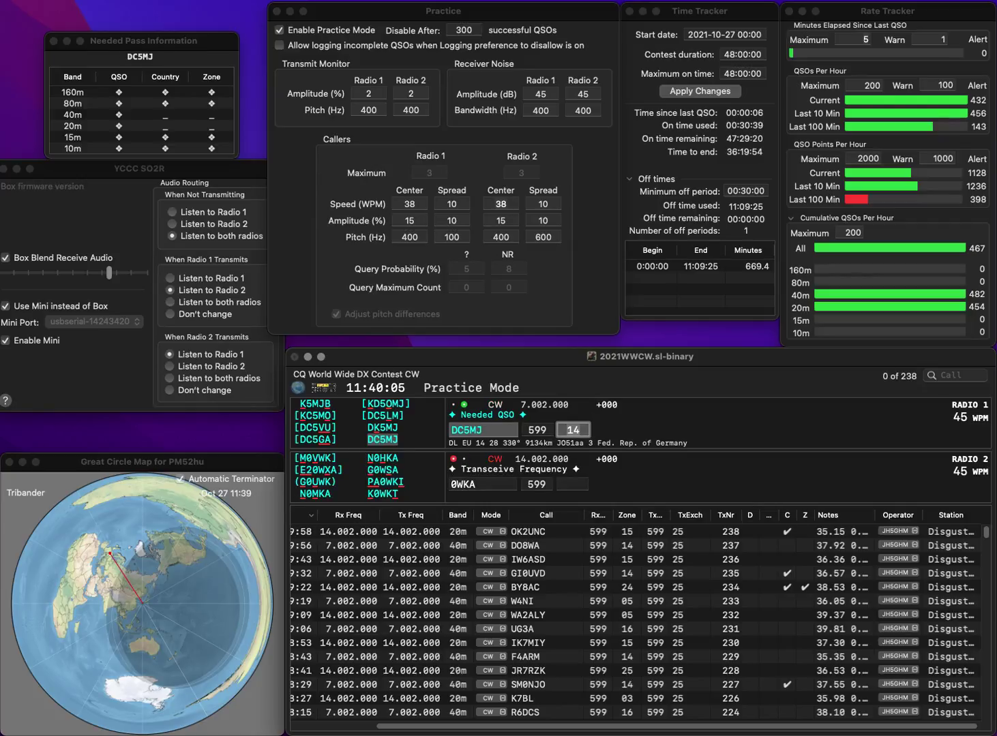
pyautogui.press('Return')
pyautogui.press('Escape')
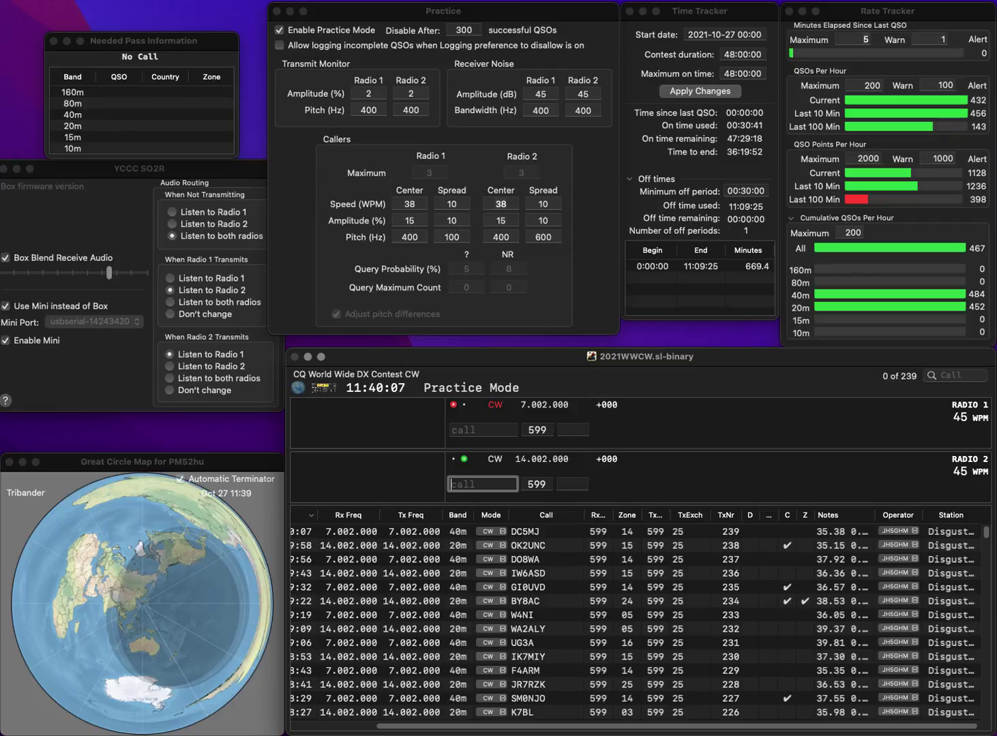
pyautogui.write('E20WXA')
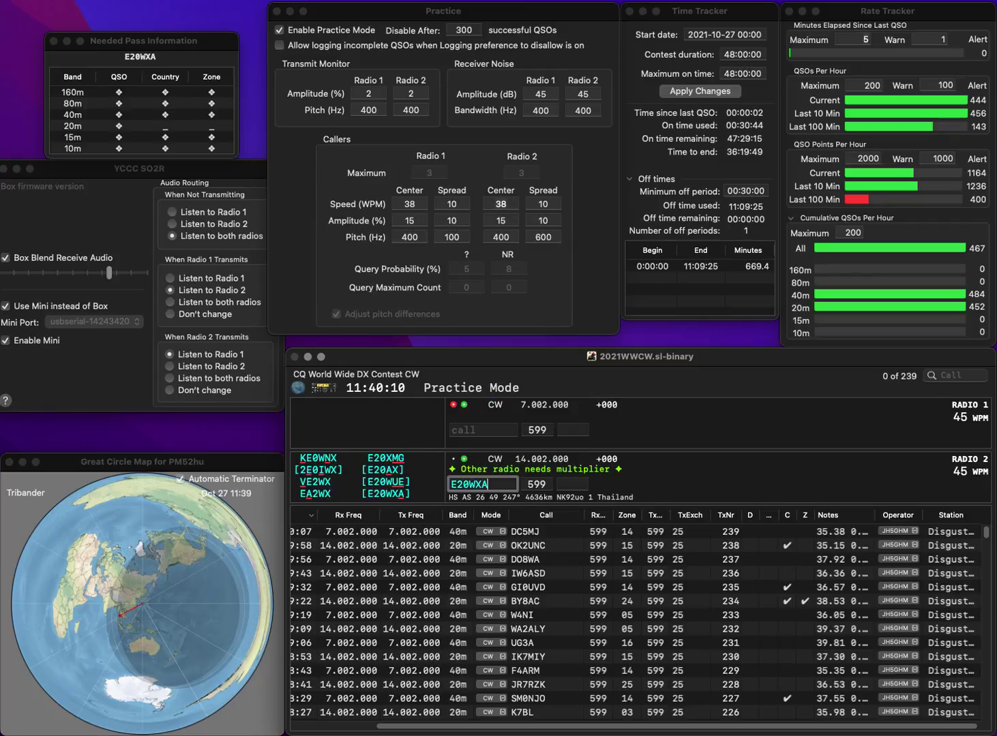
pyautogui.press('Return')
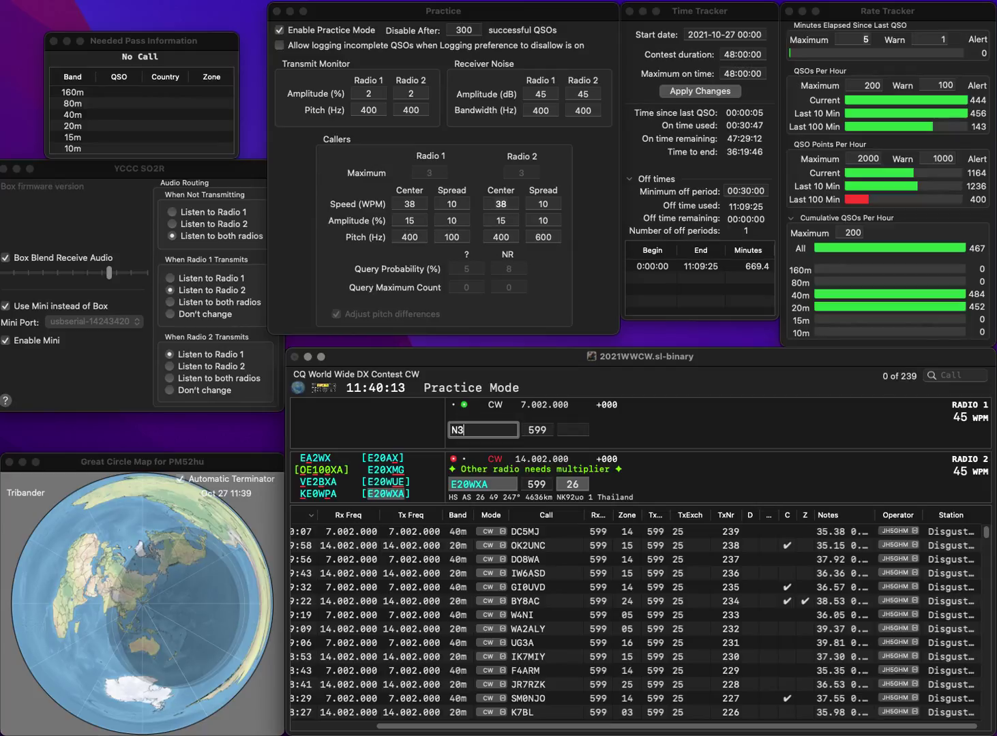
pyautogui.write('N3')
pyautogui.press('Return')
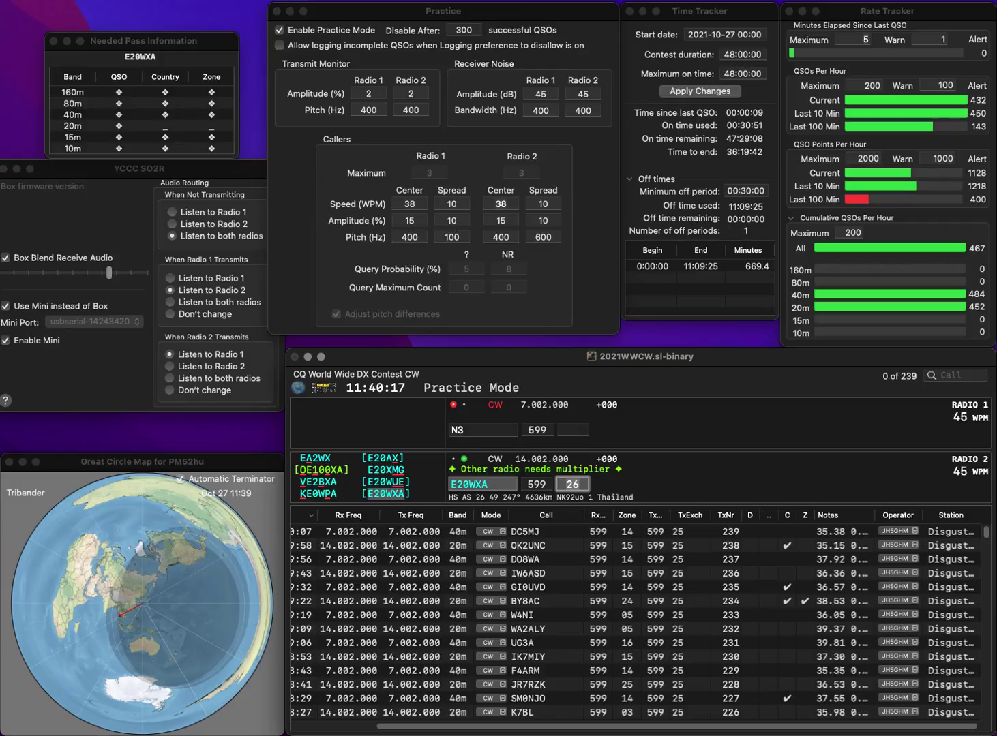
pyautogui.press('Return')
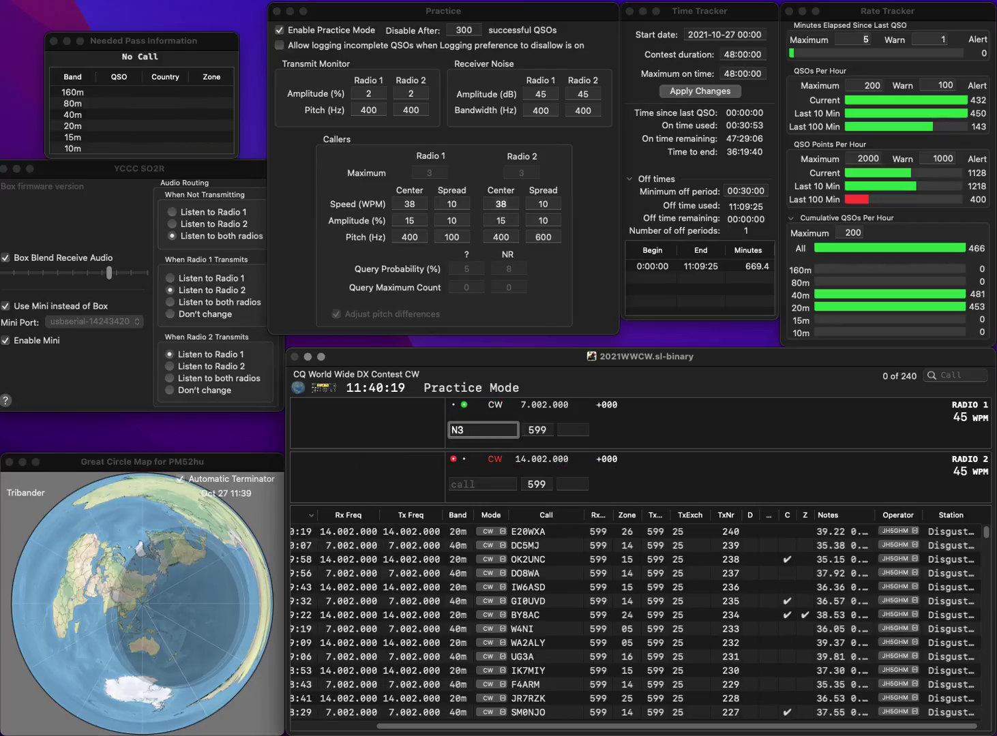
# - Complete the Radio 1 call as N3DAP, and answer it and DL8MBS on Radio 2 with the exchange
pyautogui.write('DAP')
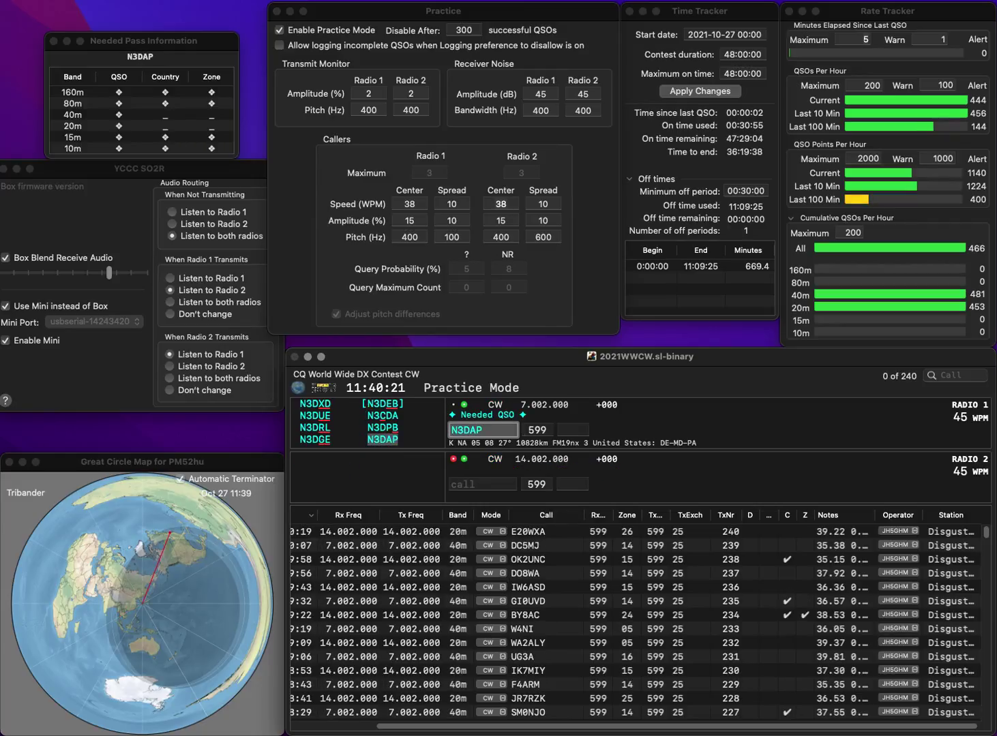
pyautogui.press('Return')
pyautogui.write('DL8MB')
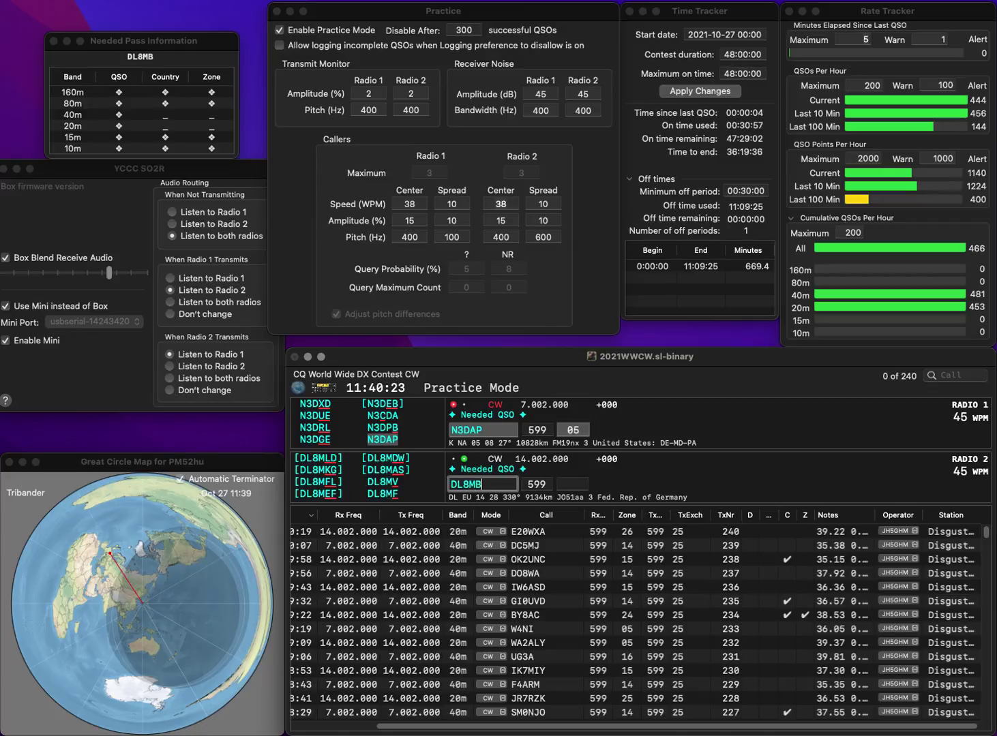
pyautogui.write('S')
pyautogui.press('Return')
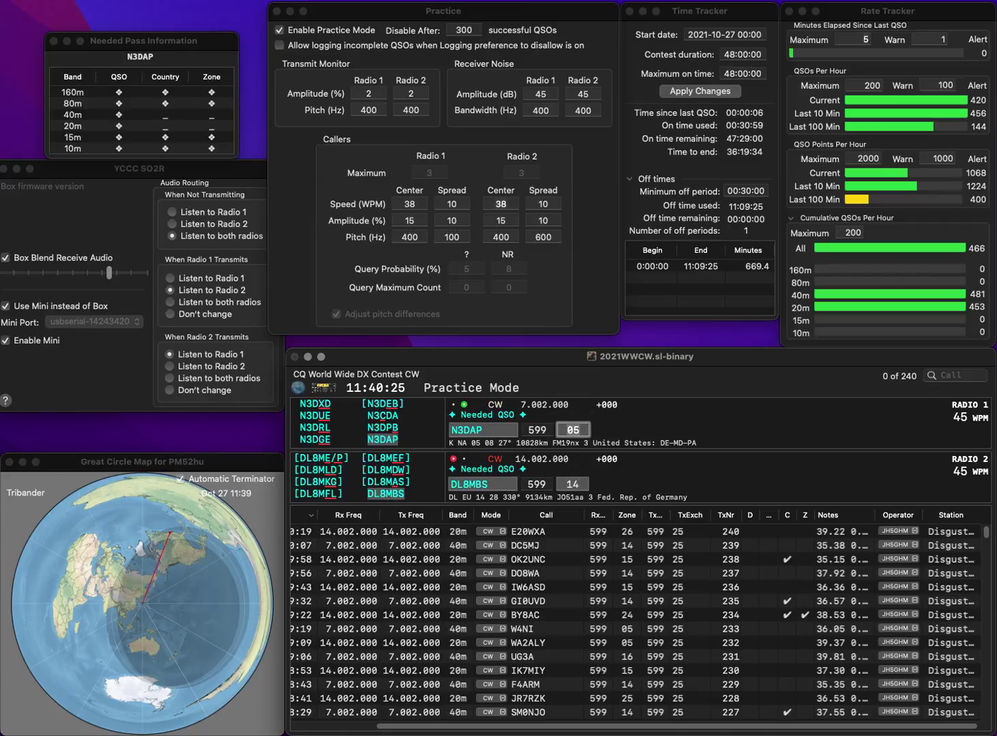
pyautogui.press('Return')
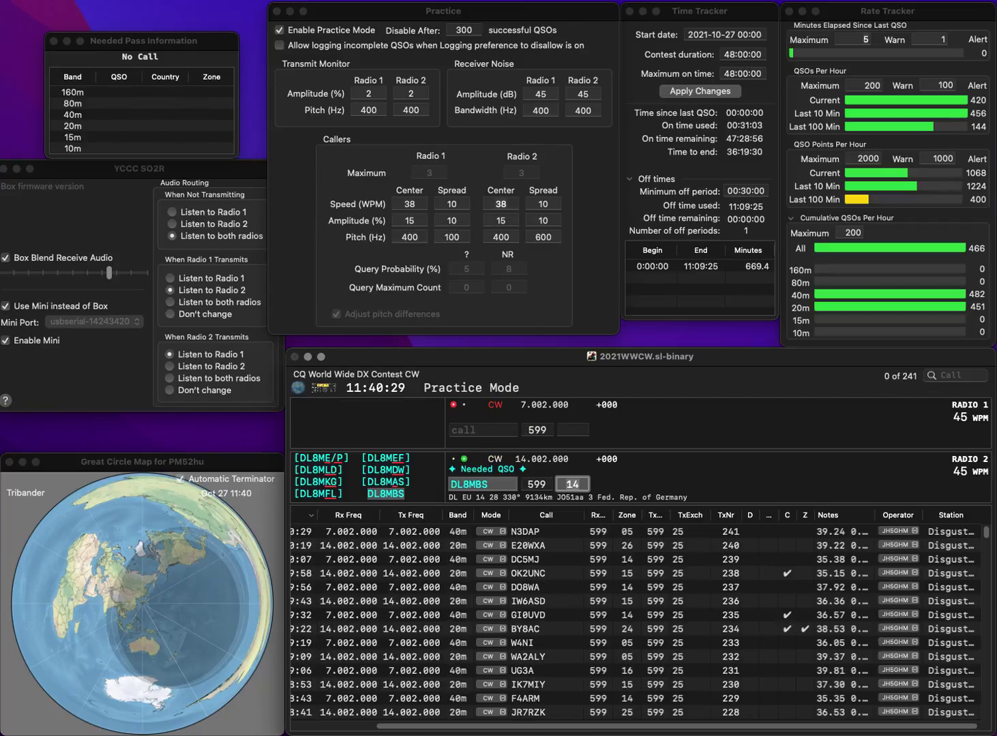
pyautogui.press('Return')
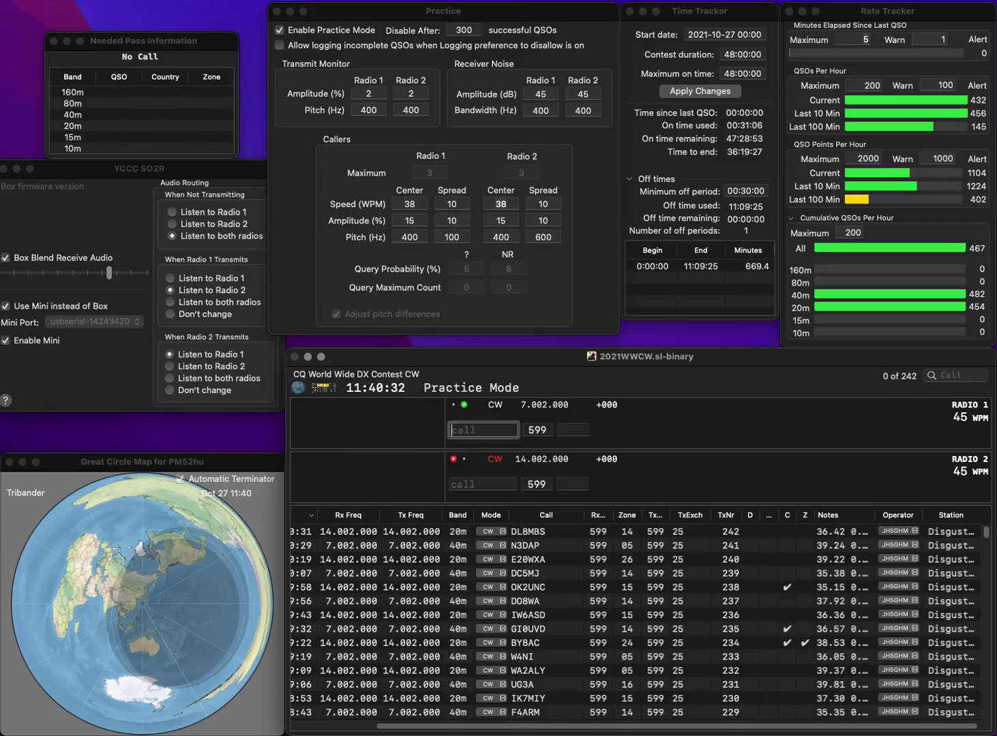
pyautogui.write('WD4LSS')
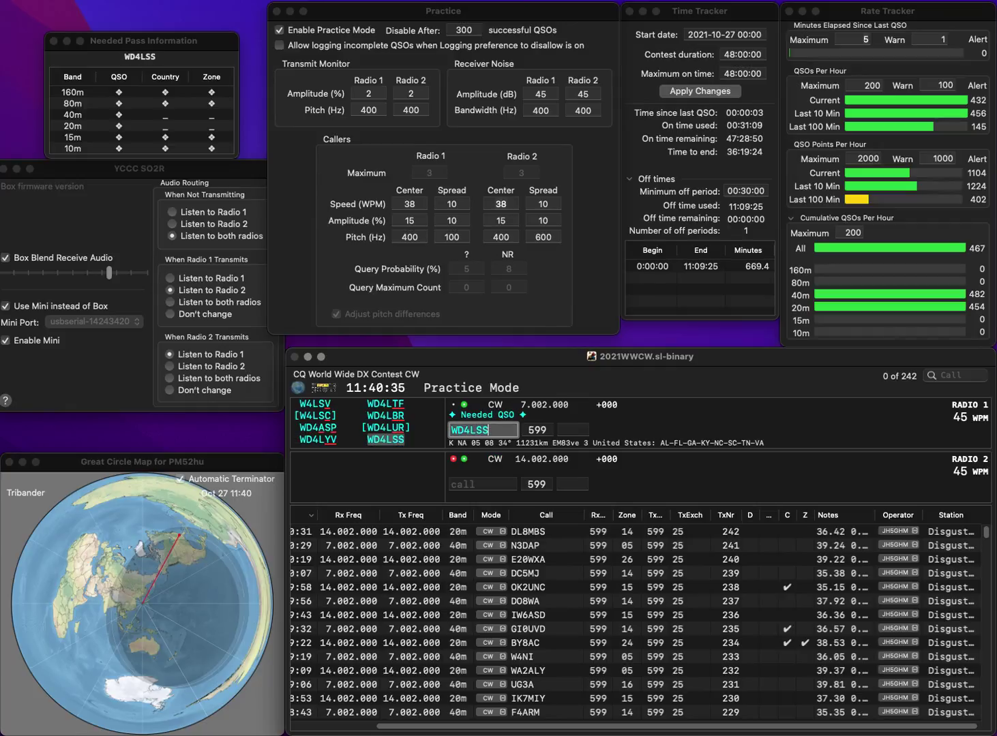
pyautogui.press('Return')
pyautogui.write('N0TK')
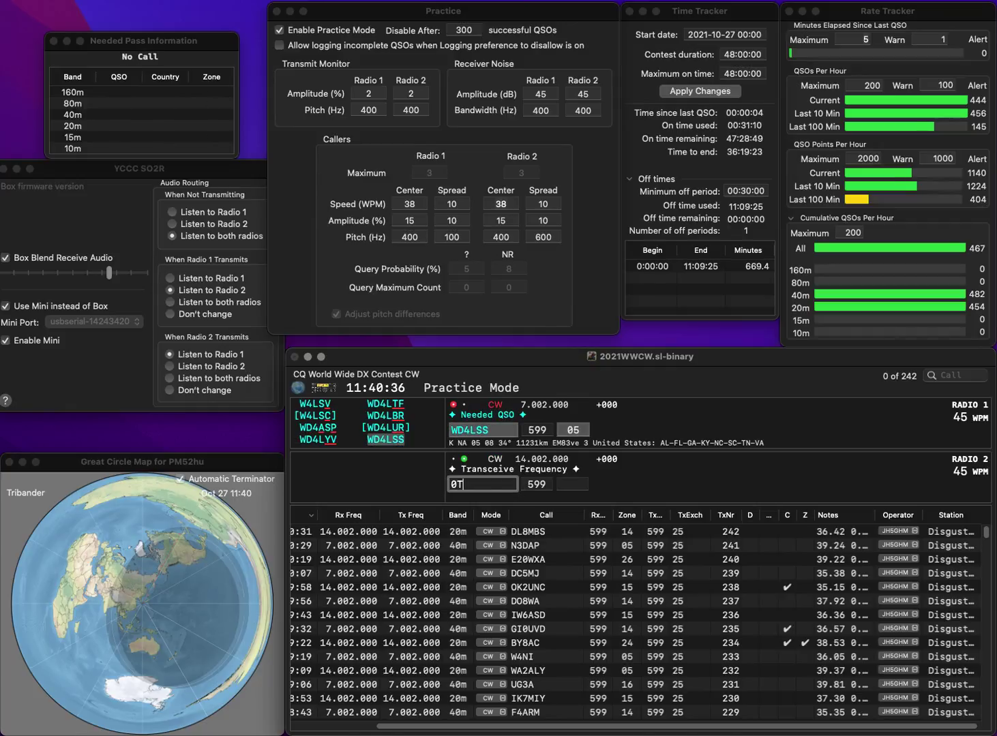
pyautogui.press('Return')
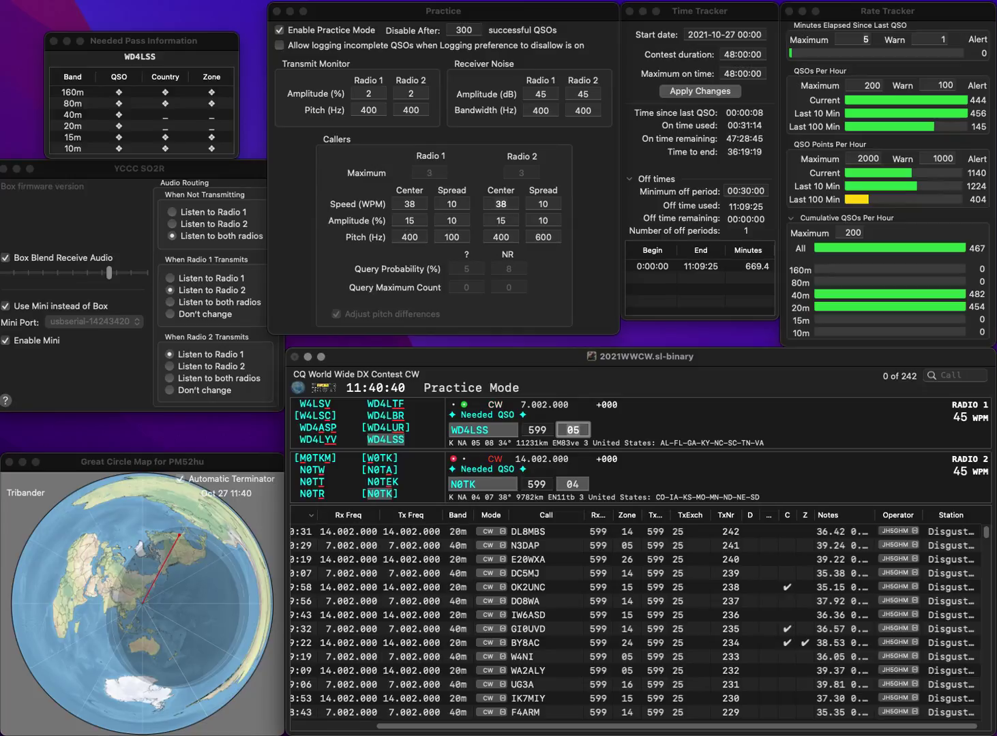
pyautogui.press('Return')
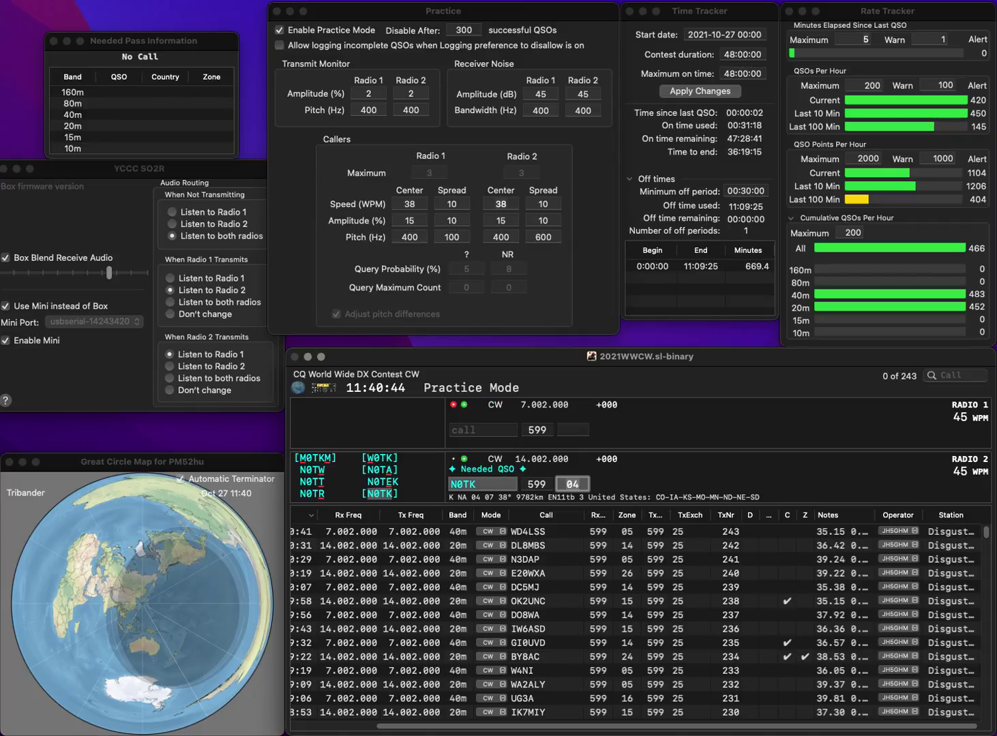
pyautogui.press('Return')
# - Answer the partial call 9A3 on Radio 1 and the full call G0SPF on Radio 2
pyautogui.write('9A3')
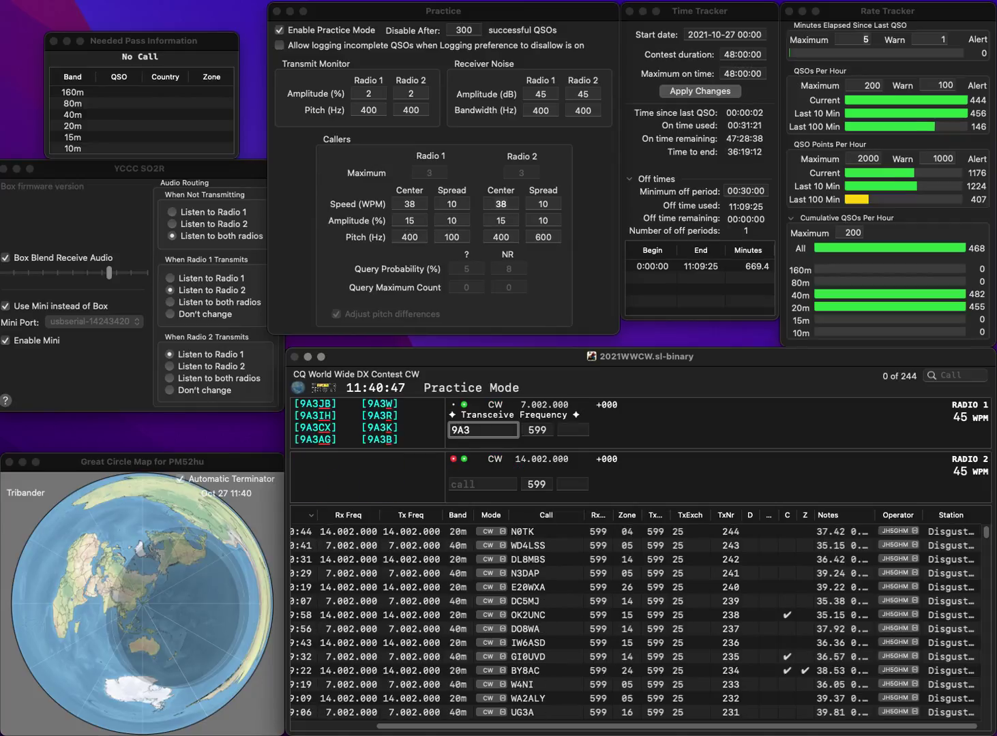
pyautogui.press('Return')
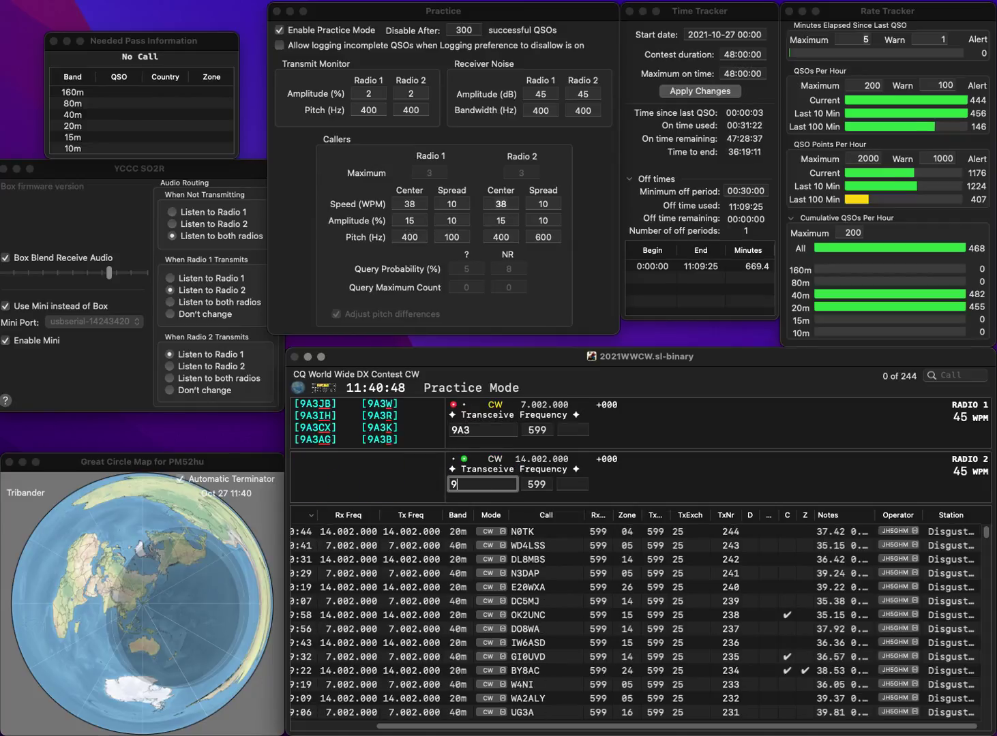
pyautogui.write('G0SPF')
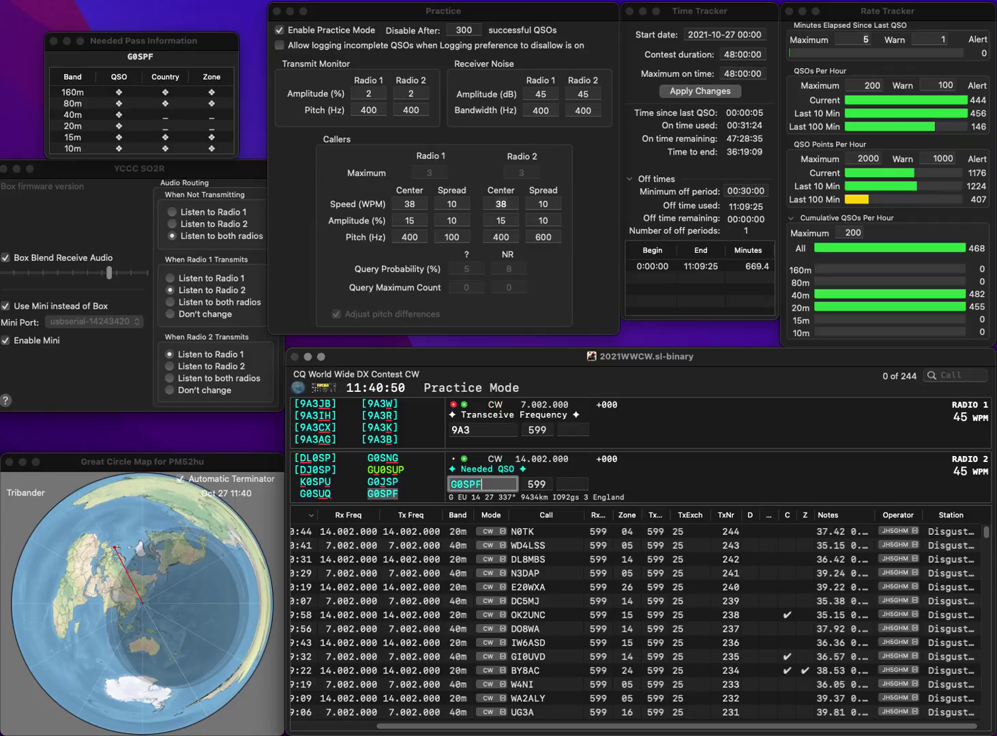
pyautogui.press('Return')
pyautogui.write('9A3KG')
pyautogui.press('space')
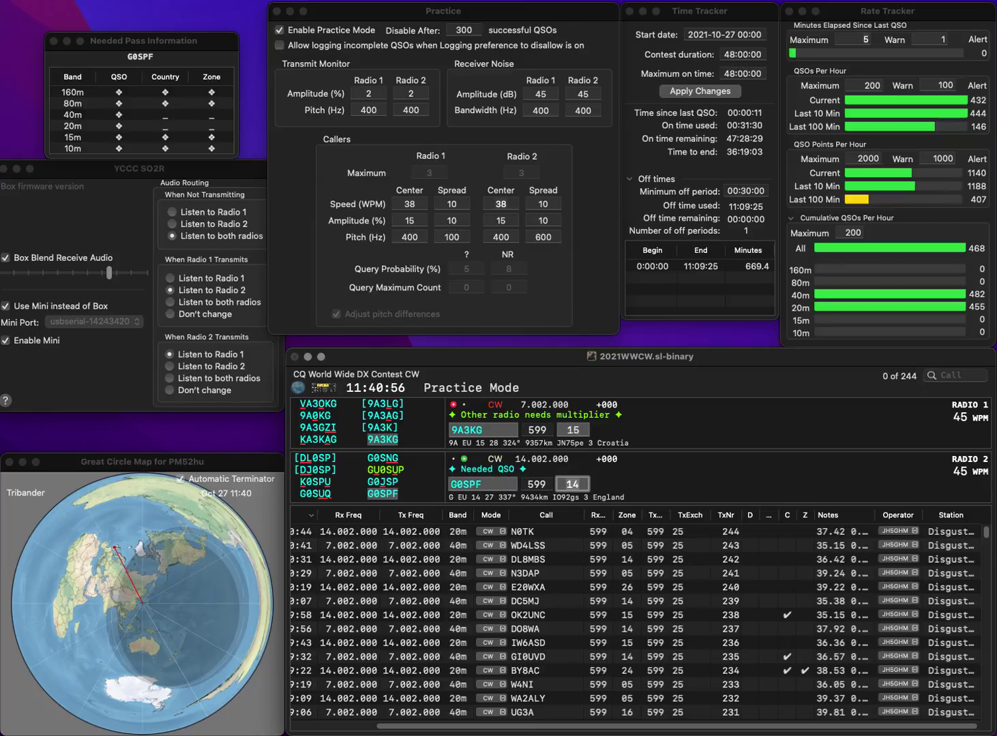
pyautogui.press('Return')
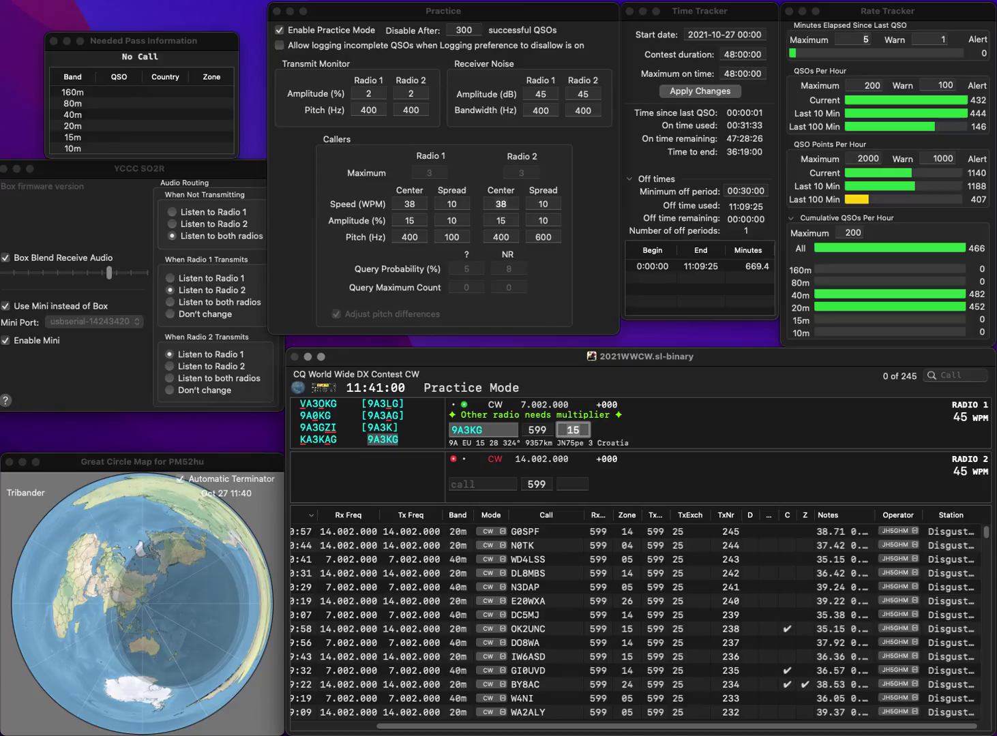
pyautogui.press('Return')
pyautogui.write('9A')
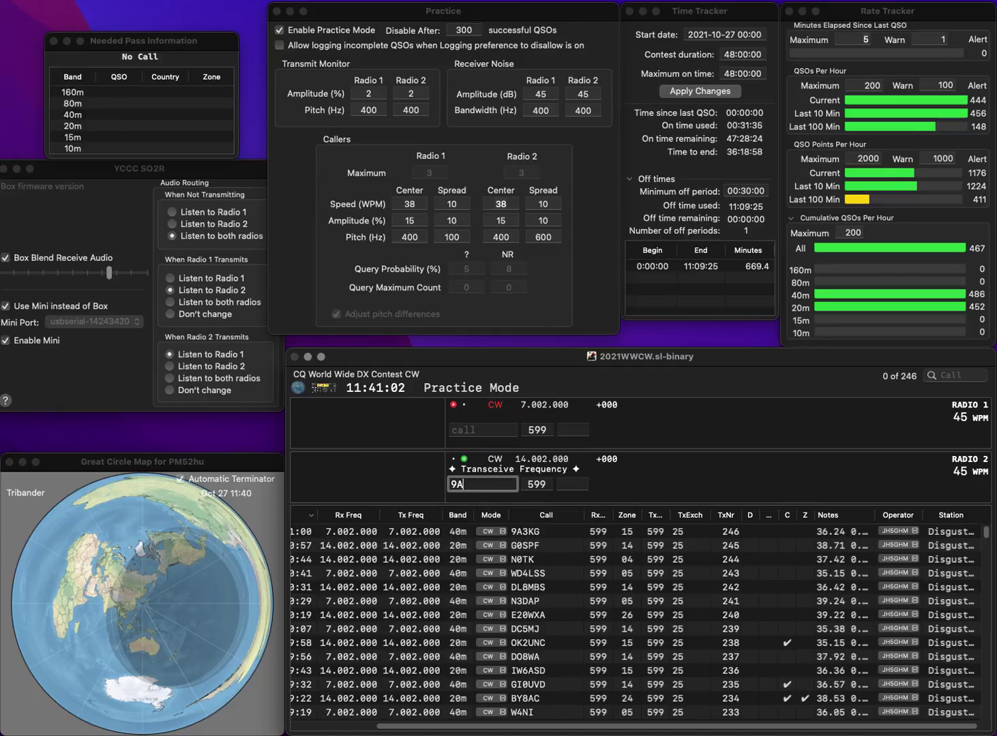
pyautogui.write('1AA')
pyautogui.press('Return')
pyautogui.write('JH9AU')
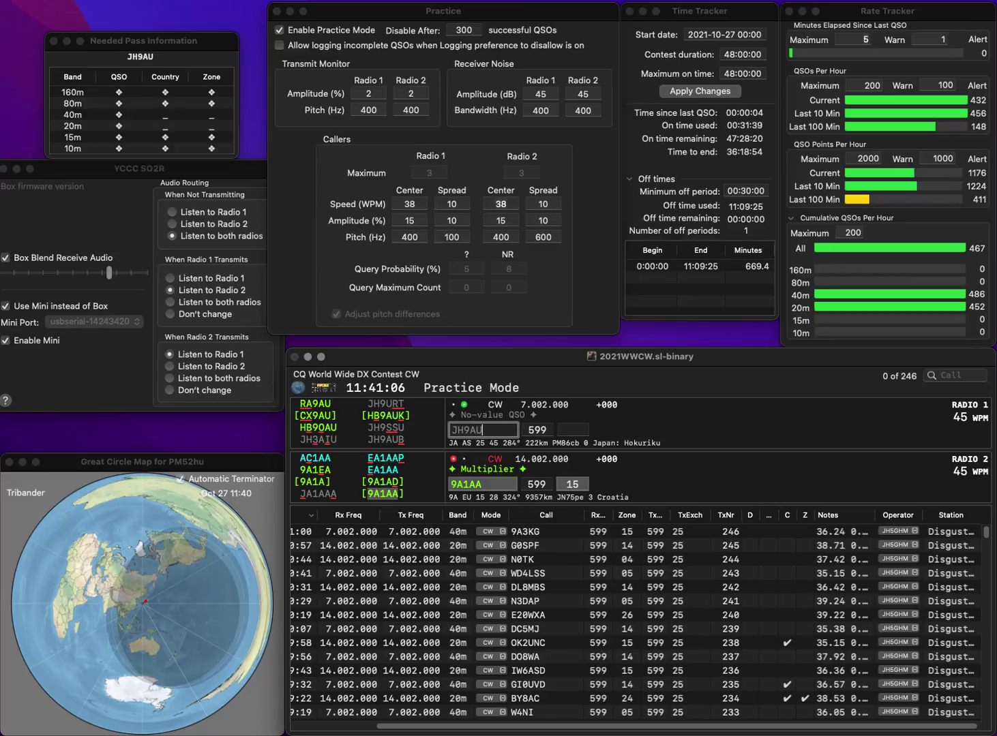
pyautogui.write('B')
pyautogui.press('Return')
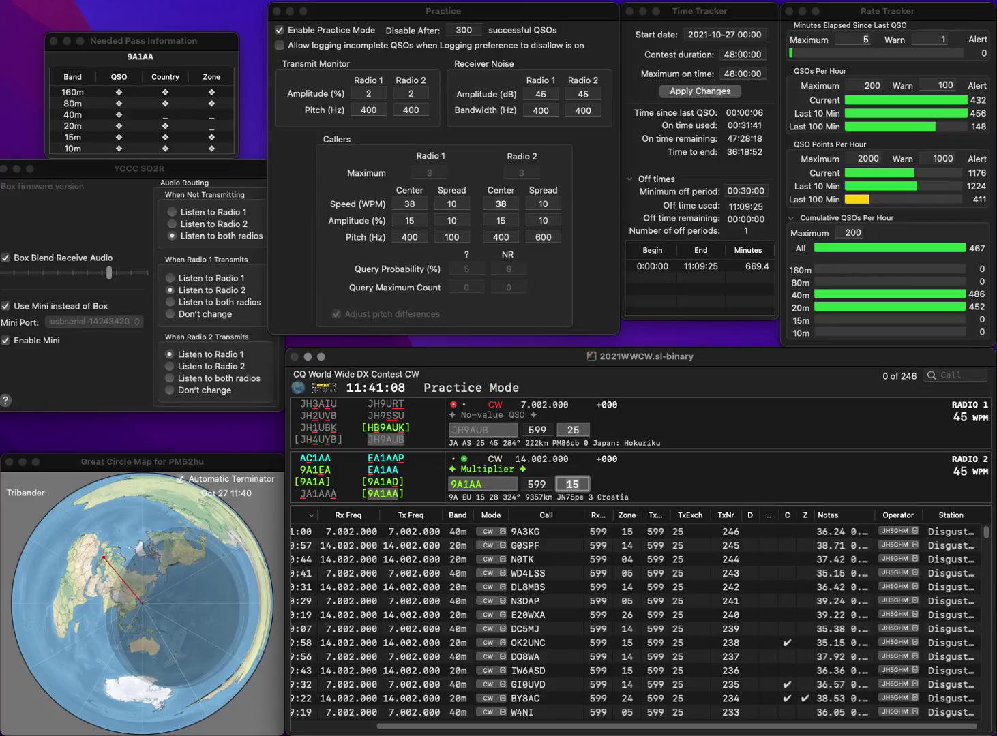
pyautogui.press('Return')
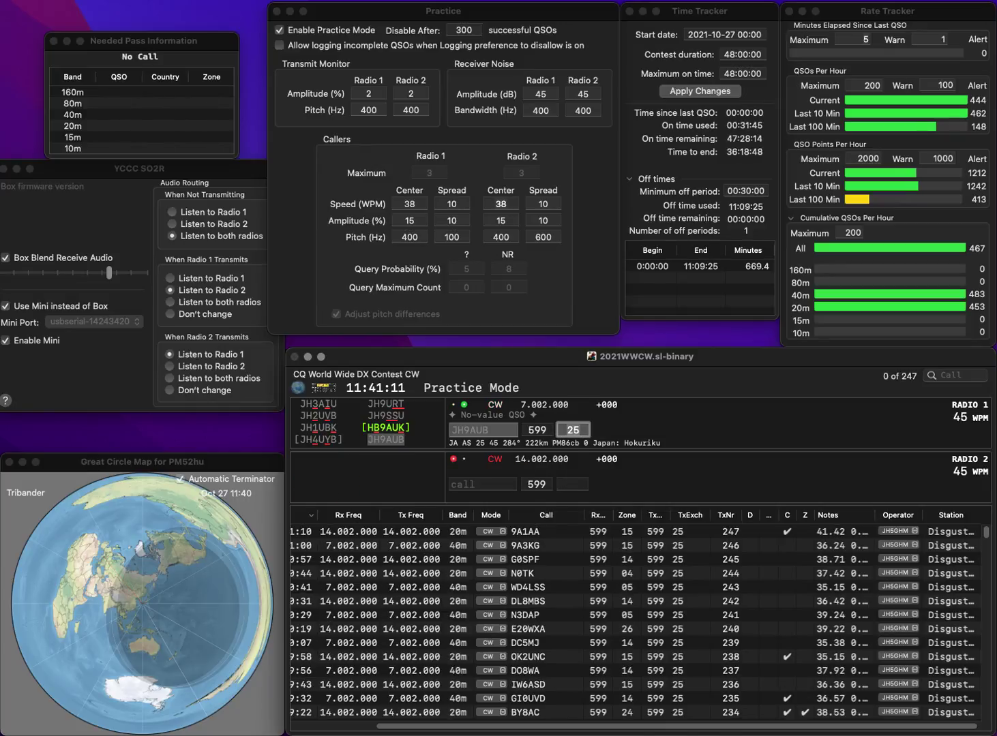
pyautogui.press('Return')
pyautogui.write('DL2VE')
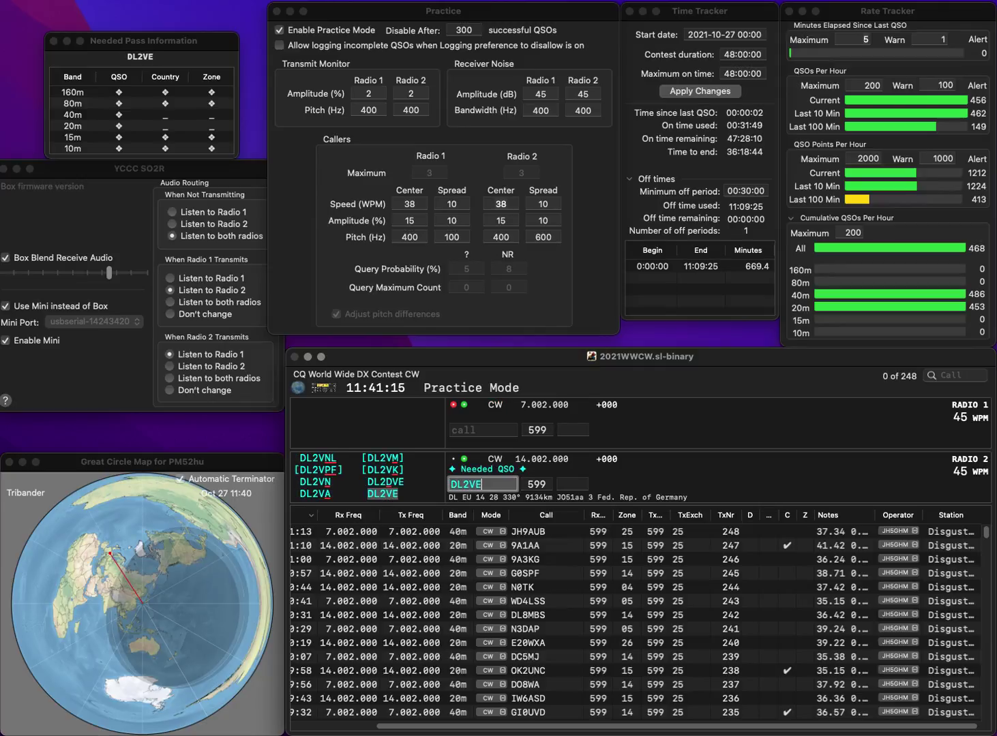
pyautogui.press('Return')
pyautogui.write('2F')
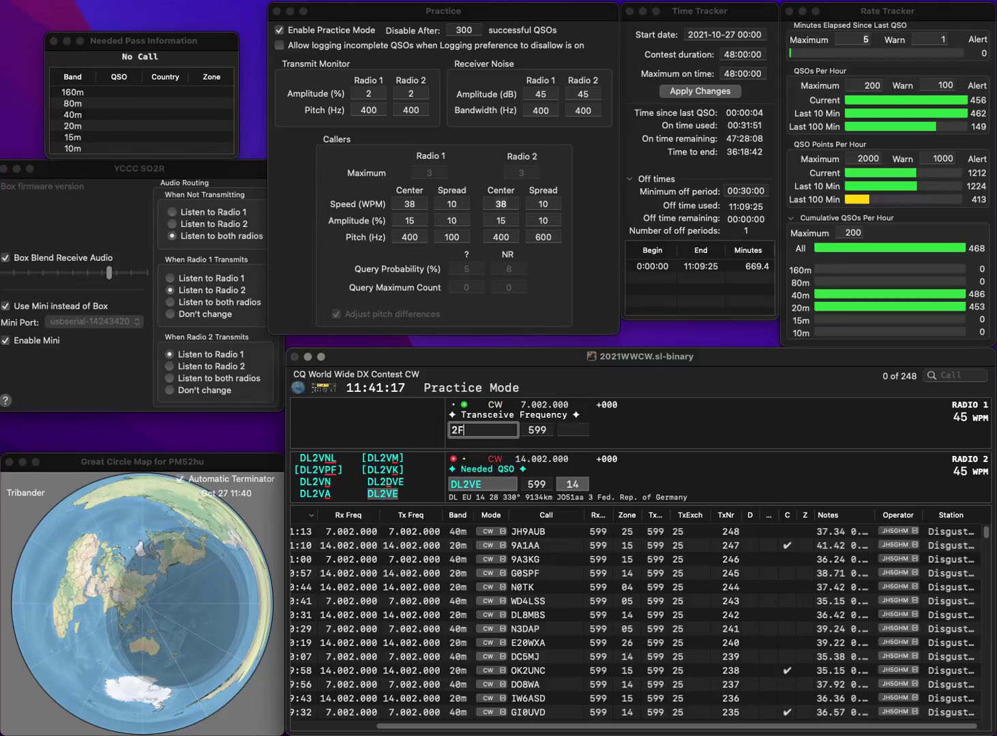
pyautogui.write('VN')
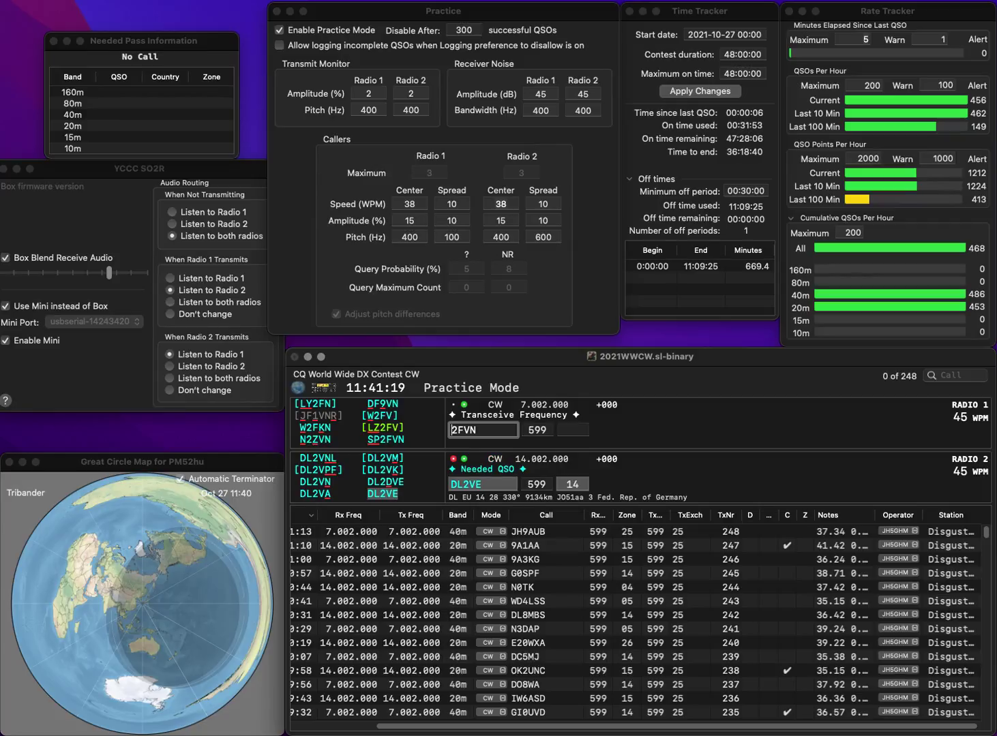
pyautogui.press('super+Left')
pyautogui.write('SP')
pyautogui.press('Tab')
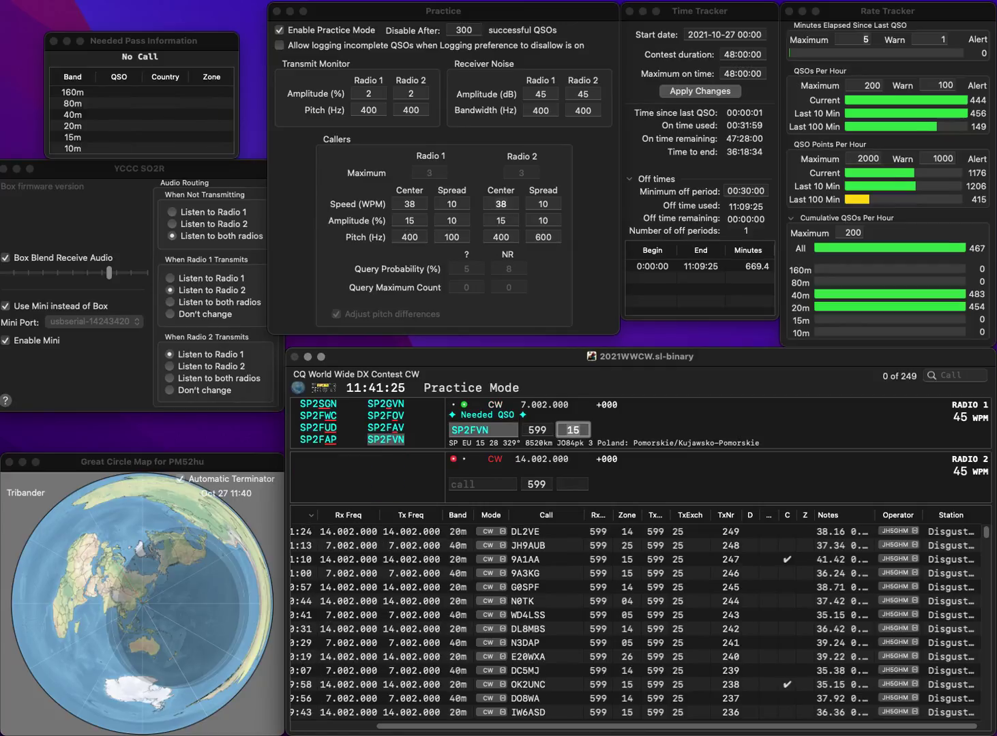
pyautogui.press('Return')
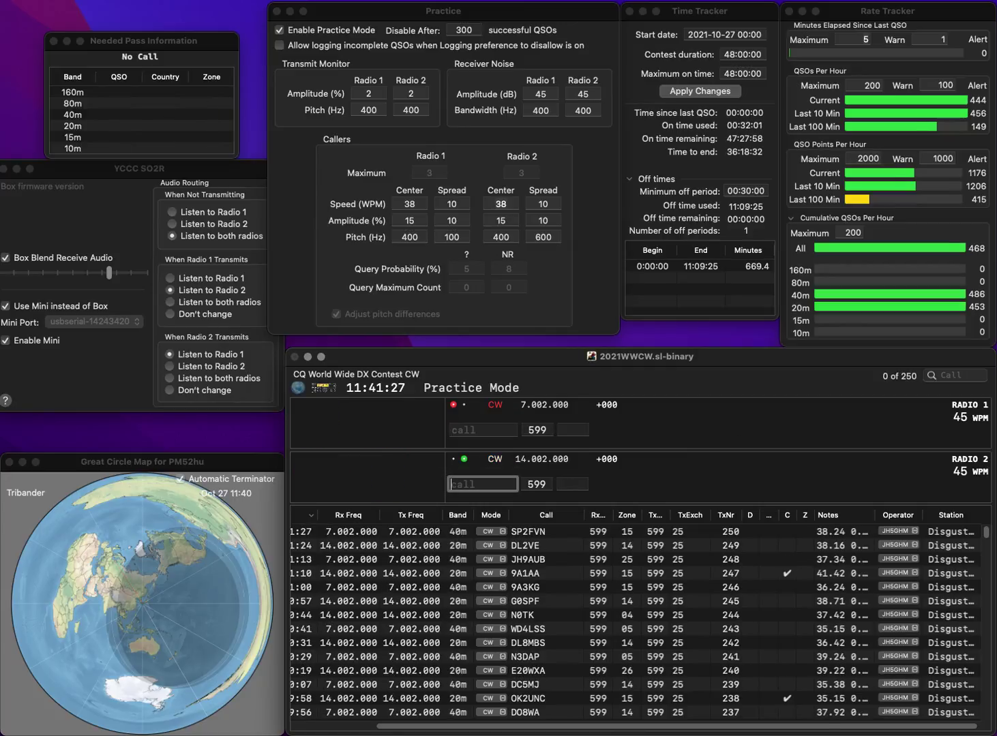
pyautogui.write('2NKY')
pyautogui.press('Home')
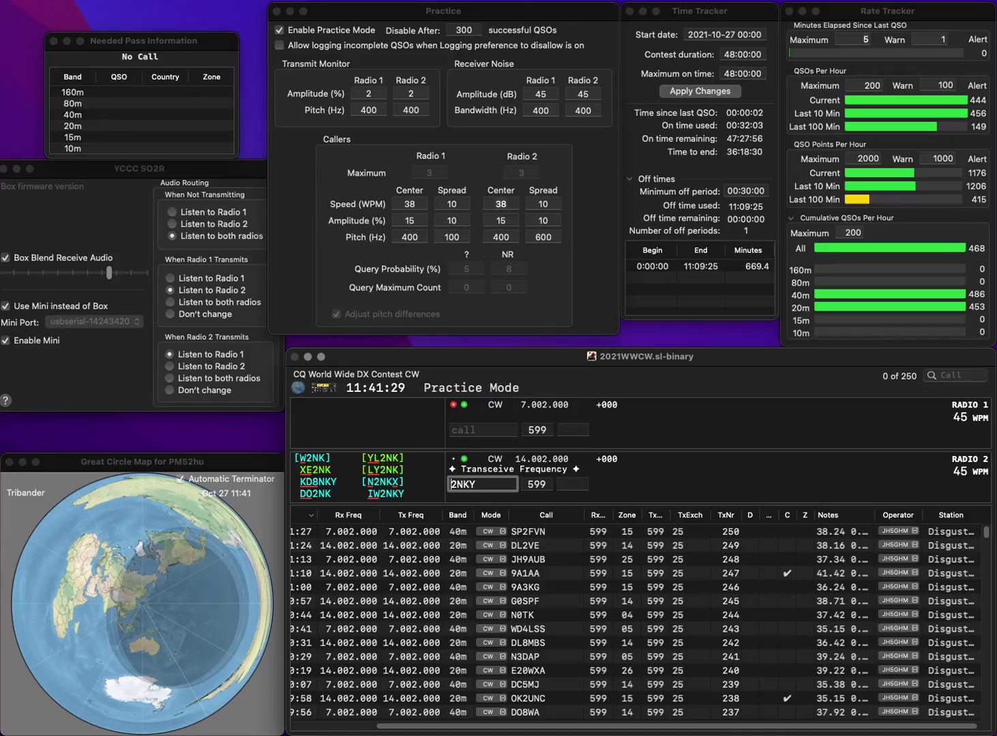
pyautogui.write('IW')
pyautogui.press('Return')
pyautogui.write('4E')
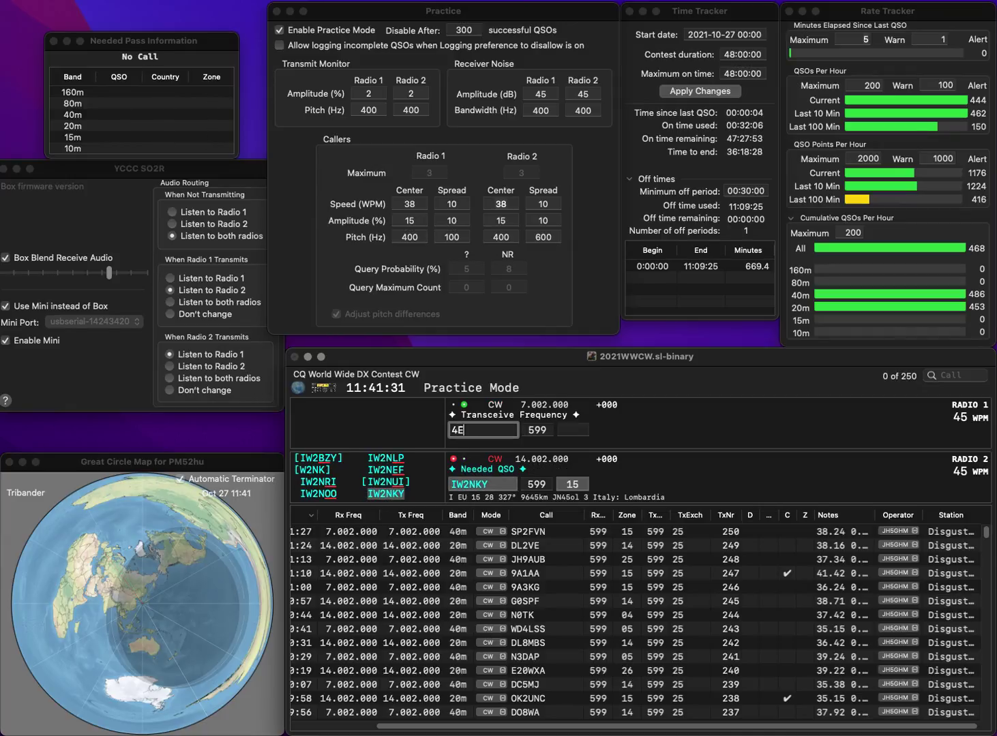
pyautogui.write('Z')
pyautogui.press('Return')
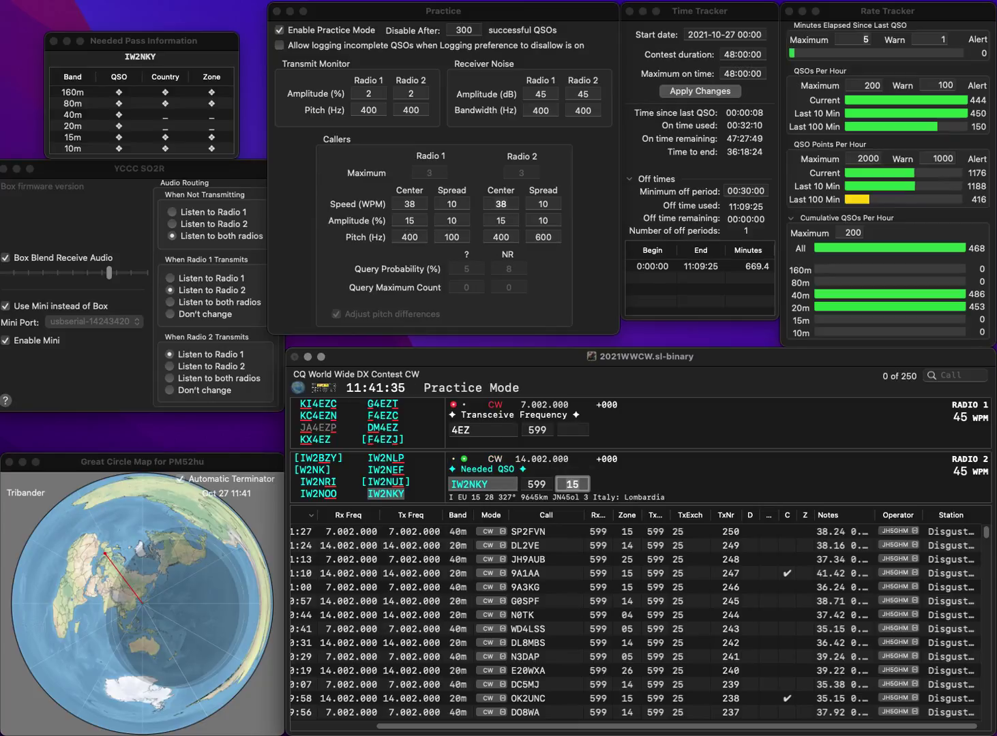
pyautogui.press('Return')
pyautogui.write('WA4EE')
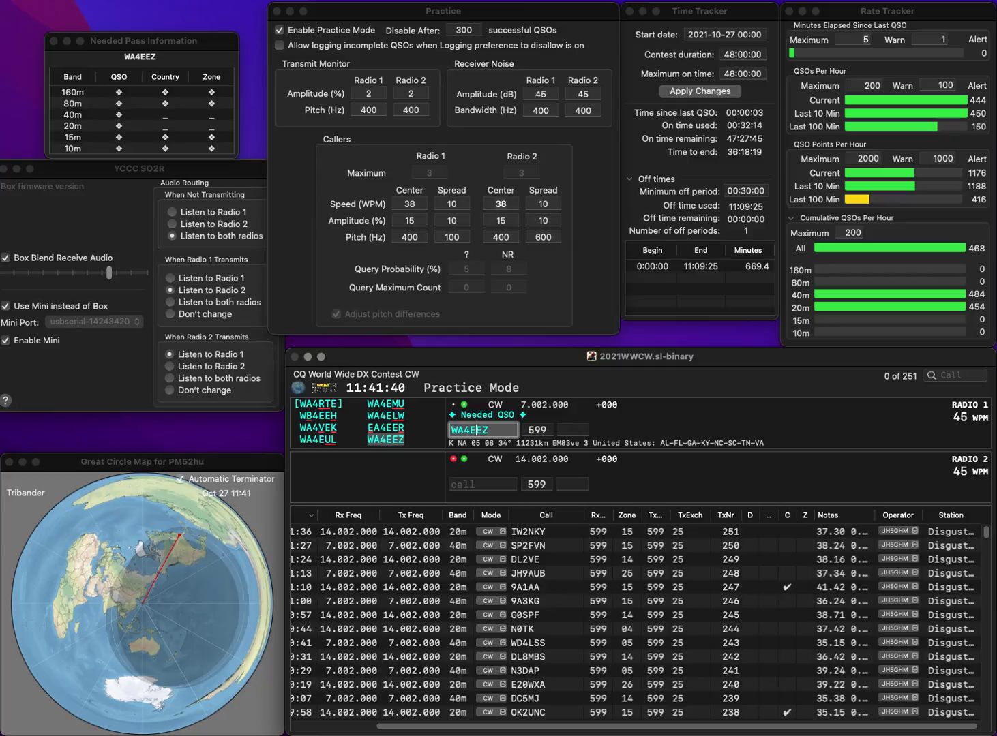
pyautogui.press('Return')
pyautogui.write('1')
pyautogui.write('B')
pyautogui.write('NE')
pyautogui.press('Return')
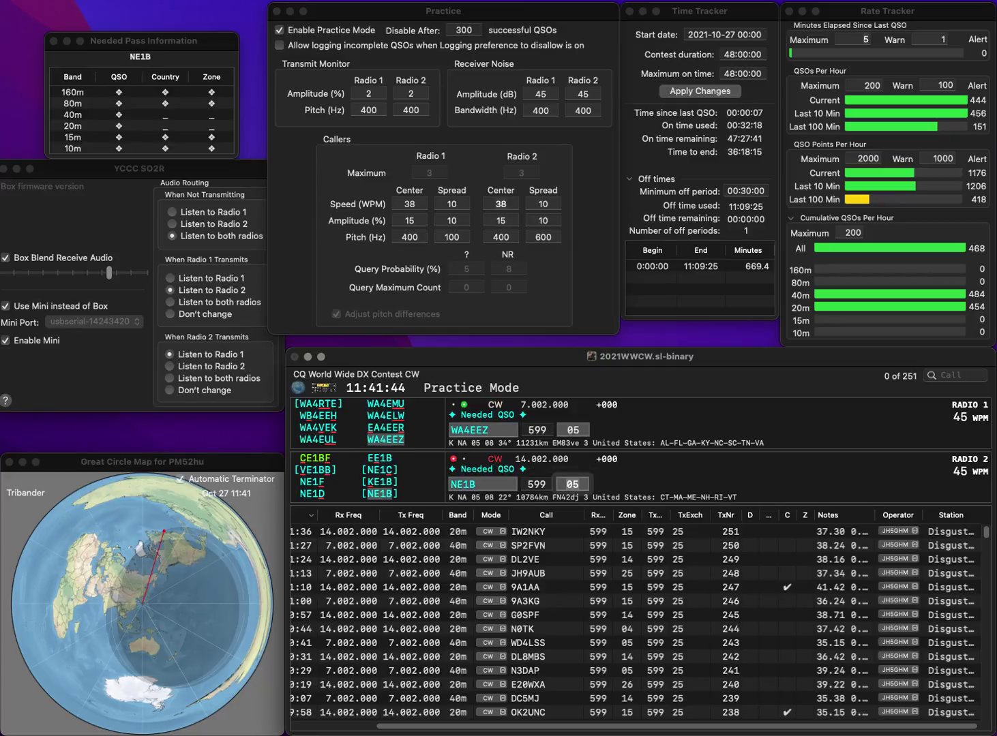
pyautogui.press('space')
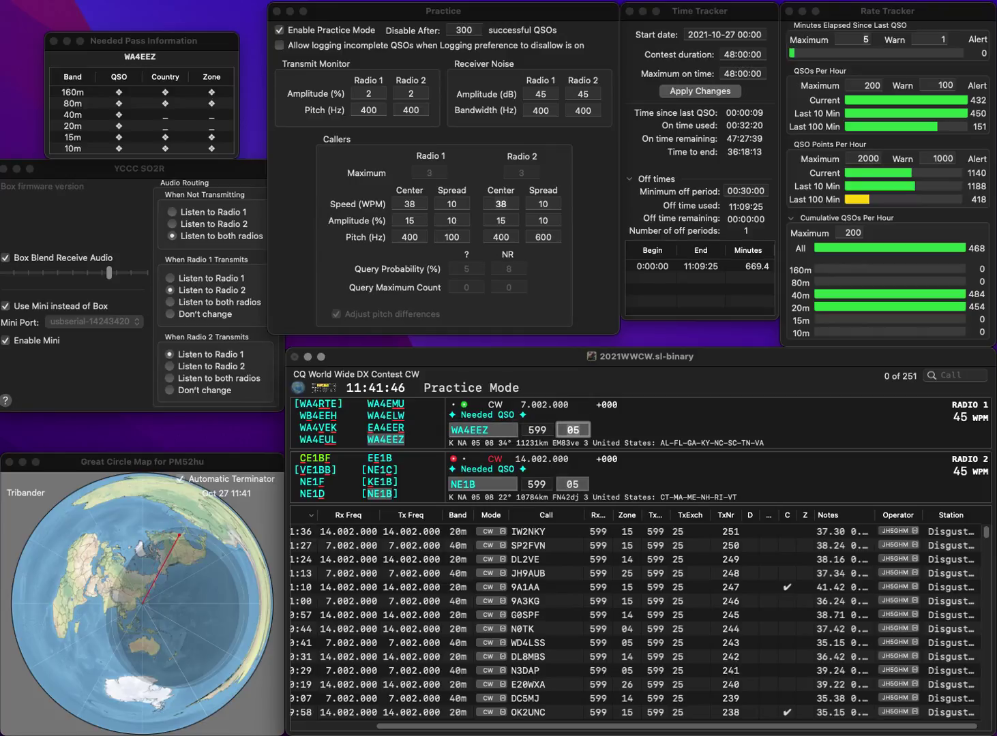
pyautogui.press('Return')
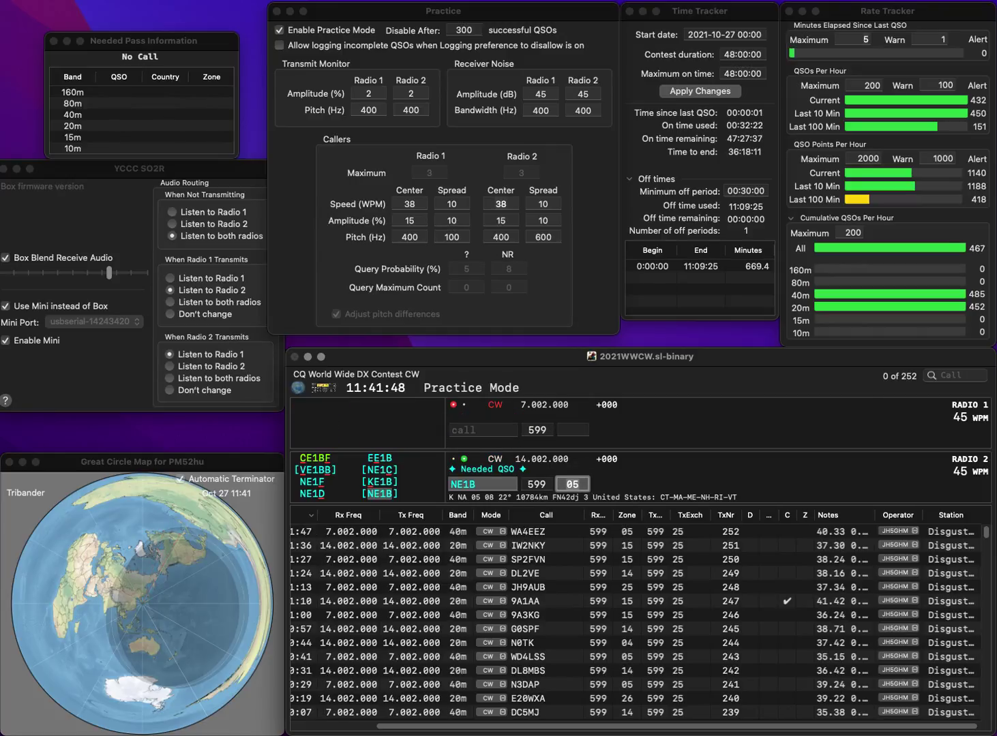
pyautogui.press('Return')
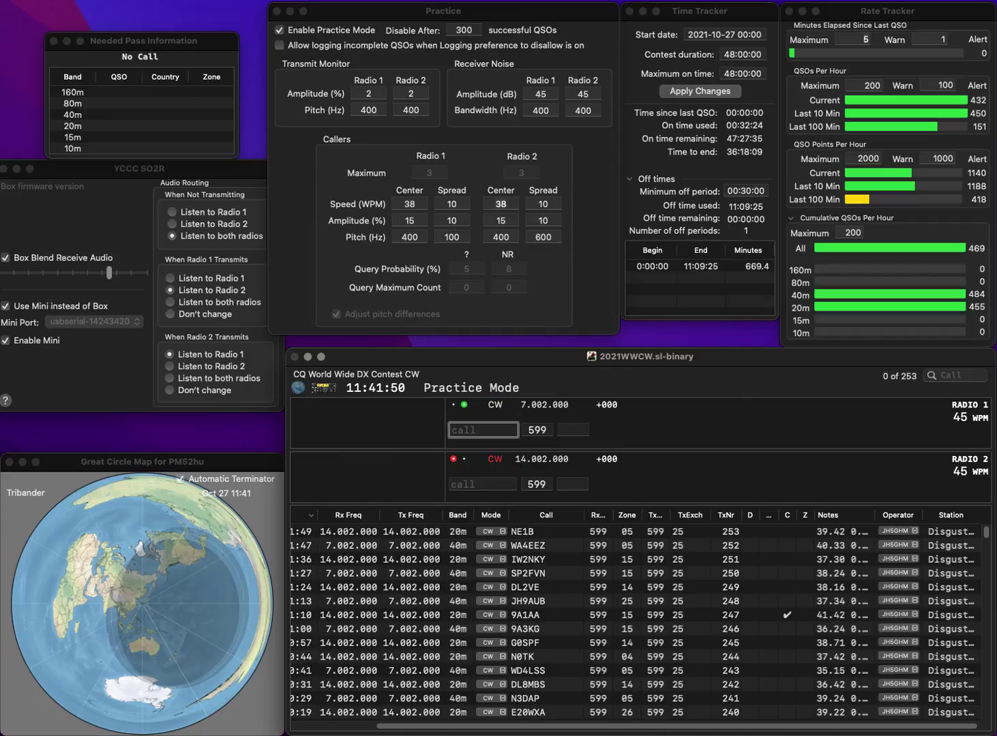
# - Answer the partial call IZ on Radio 1 and the full call 9A1P on Radio 2
pyautogui.write('IZ')
pyautogui.press('Return')
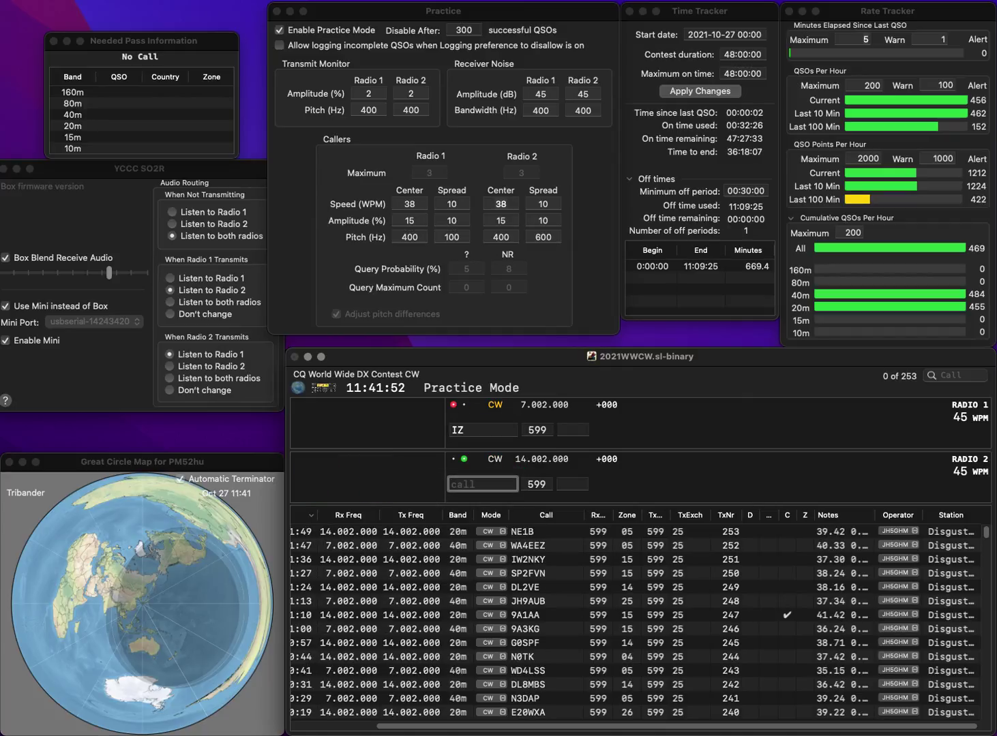
pyautogui.write('9A1P')
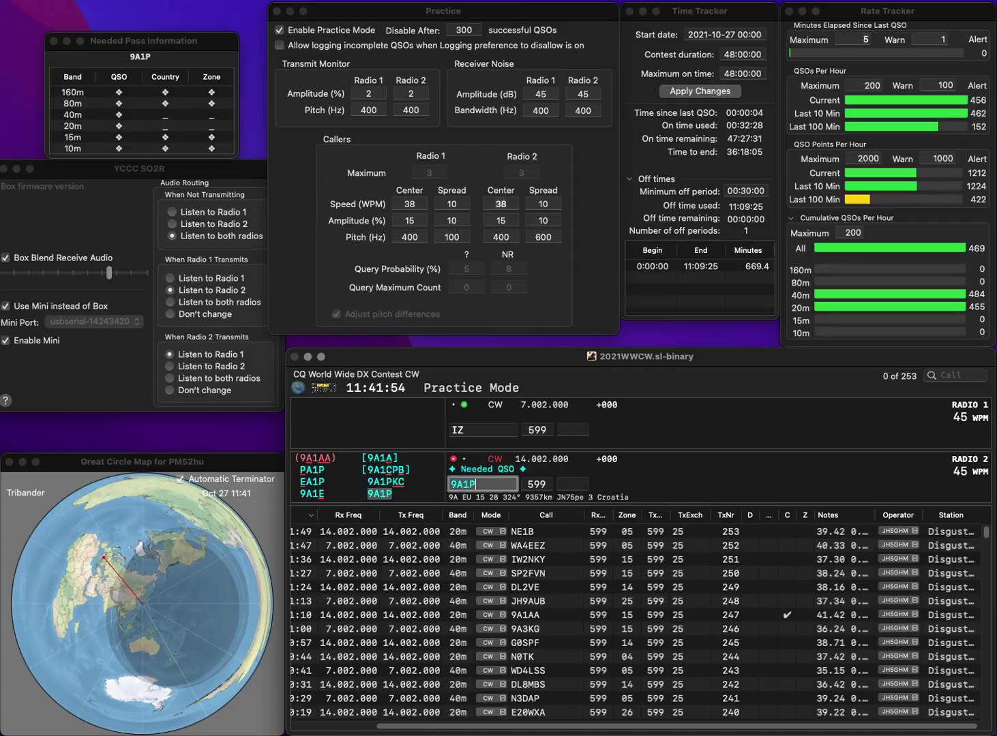
pyautogui.press('Return')
pyautogui.press('BackSpace')
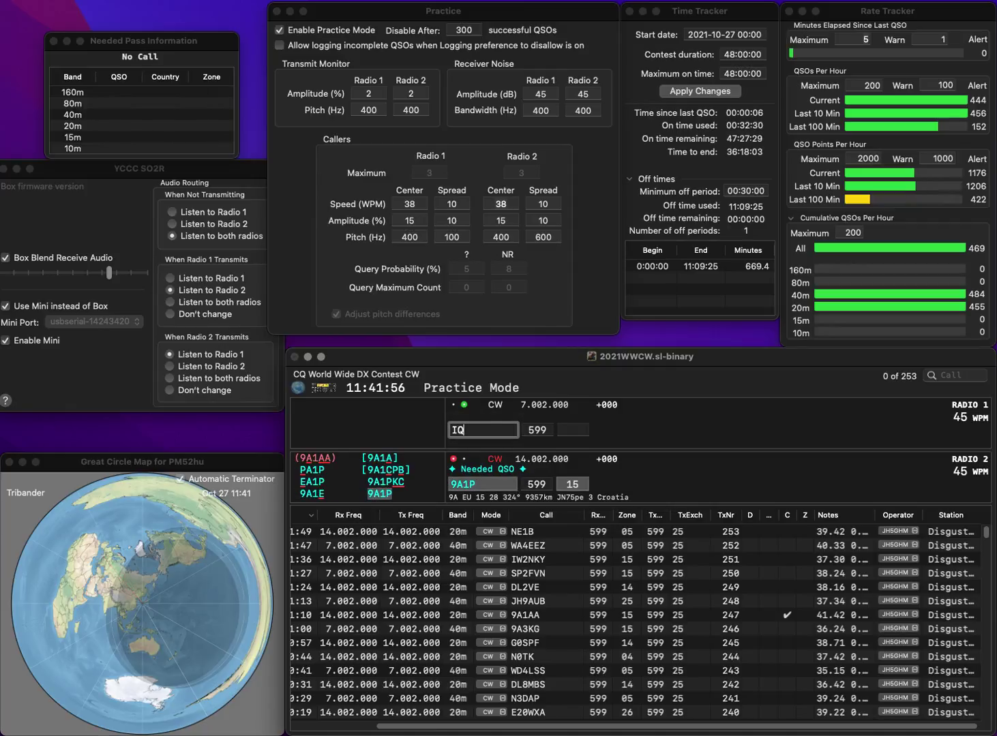
pyautogui.write('Q8SN')
pyautogui.press('Return')
pyautogui.press('Return')
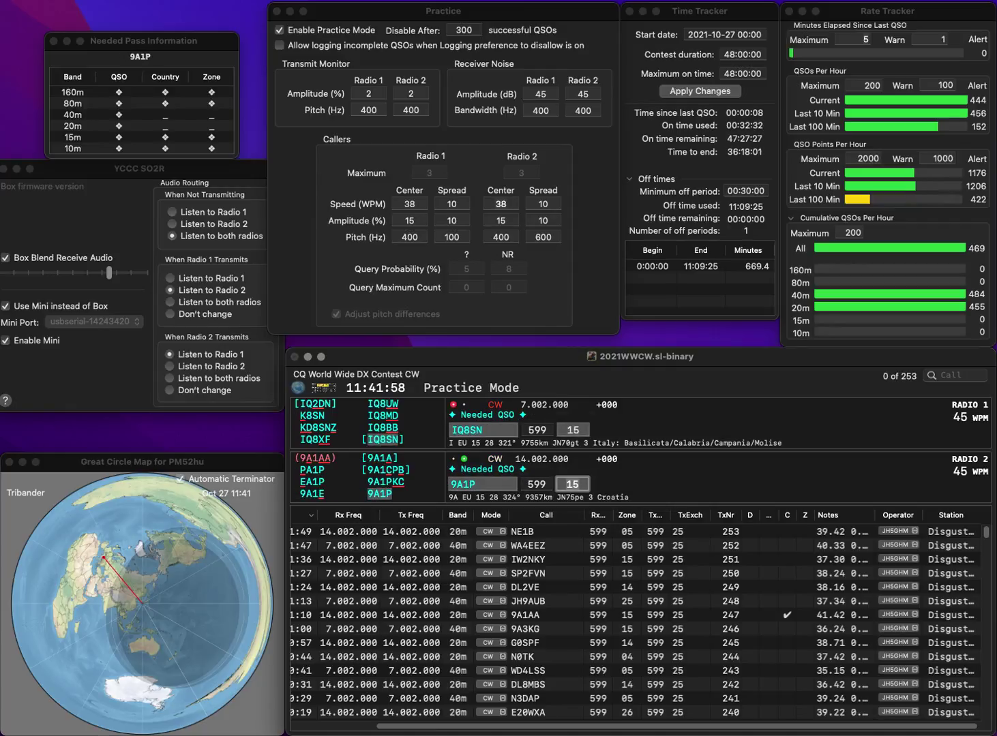
pyautogui.press('Return')
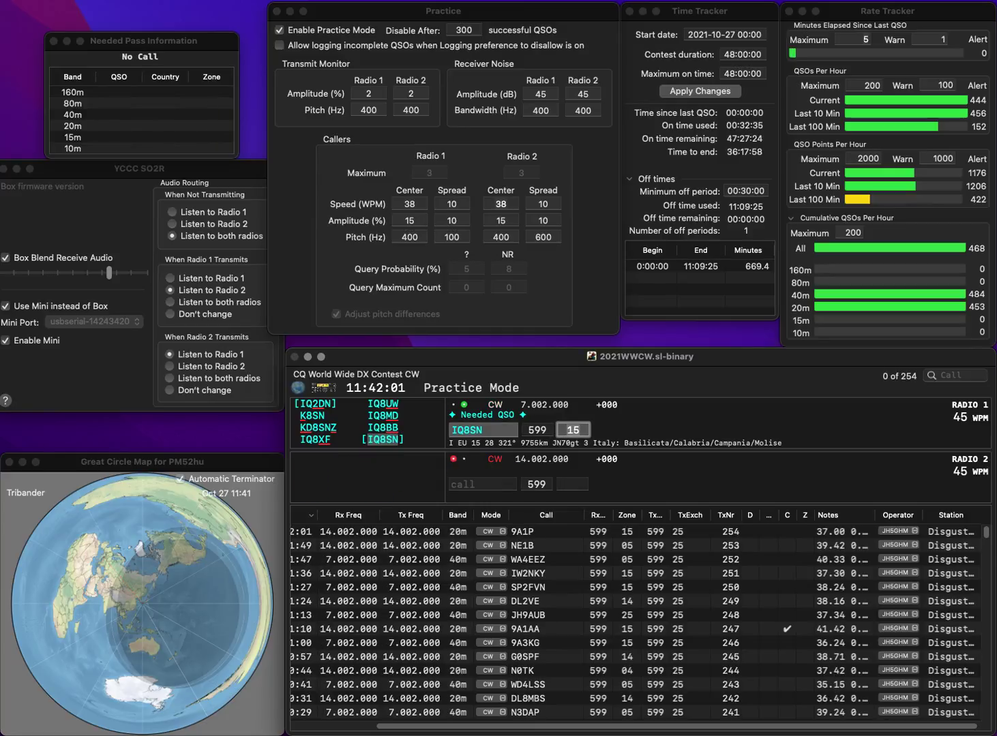
pyautogui.press('Return')
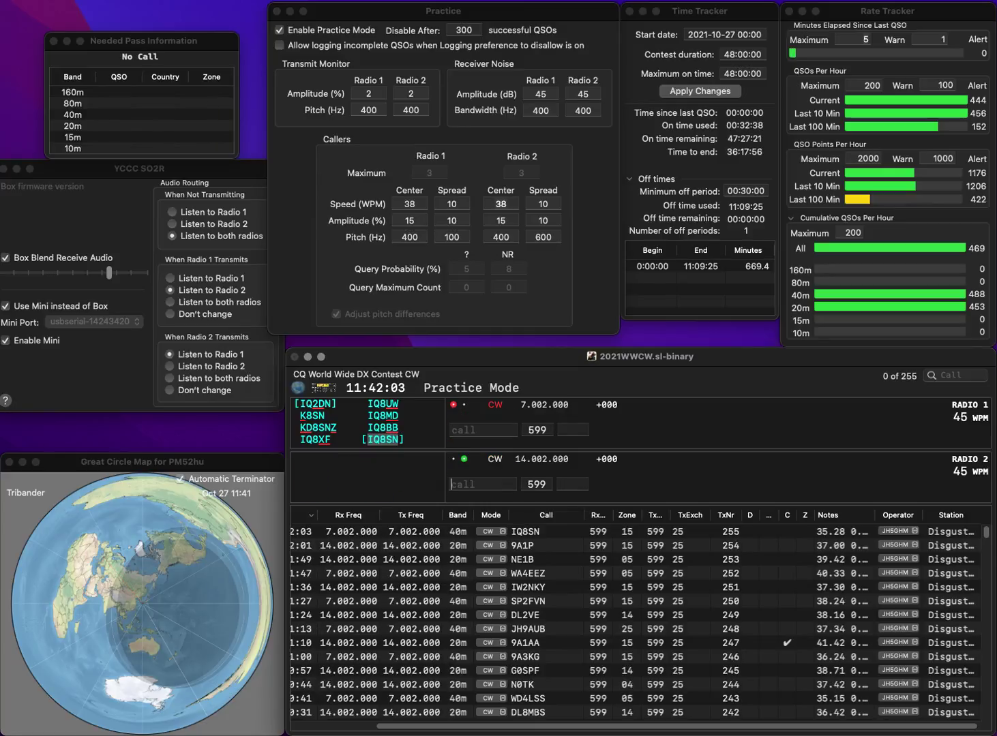
pyautogui.write('N0SF')
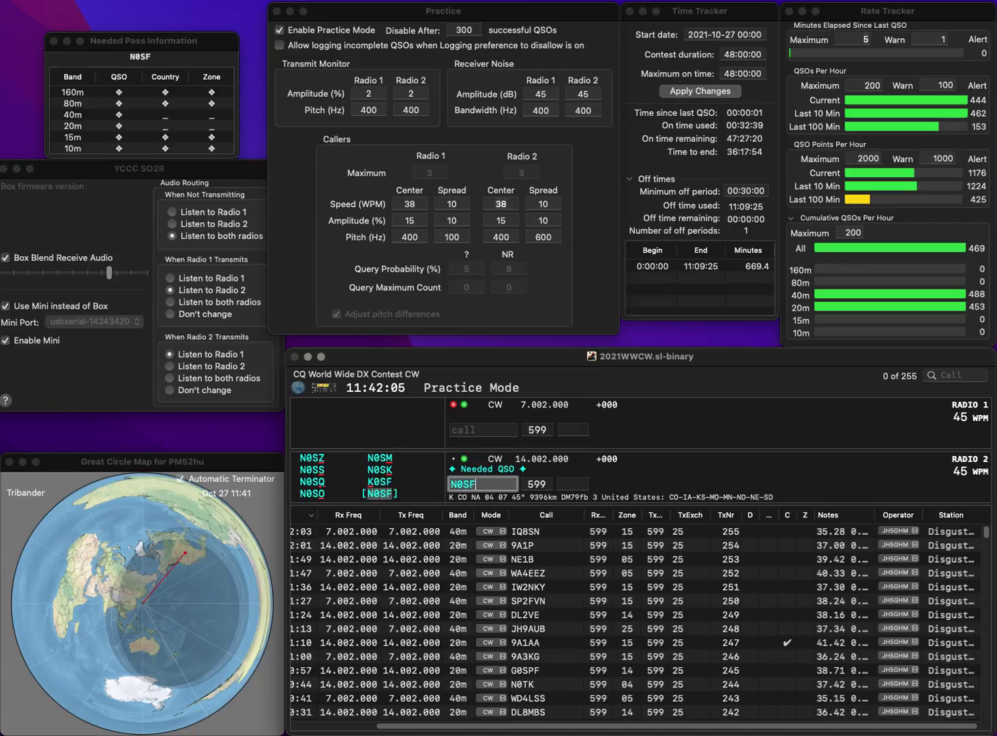
pyautogui.press('Return')
pyautogui.write('OK1')
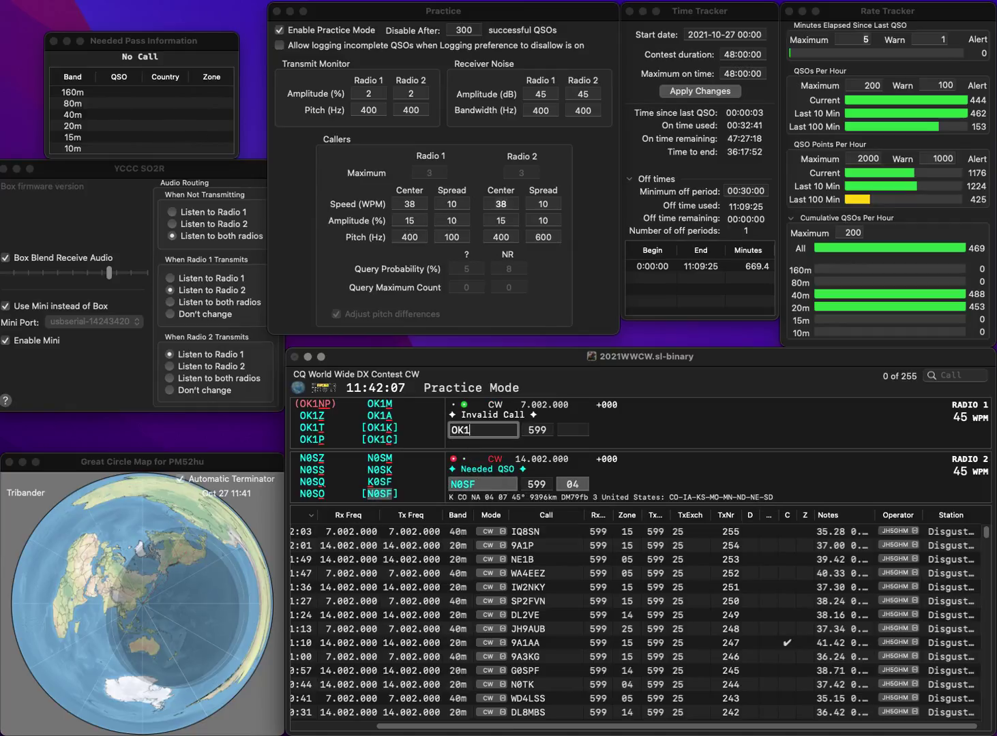
pyautogui.write('ARO')
pyautogui.press('Return')
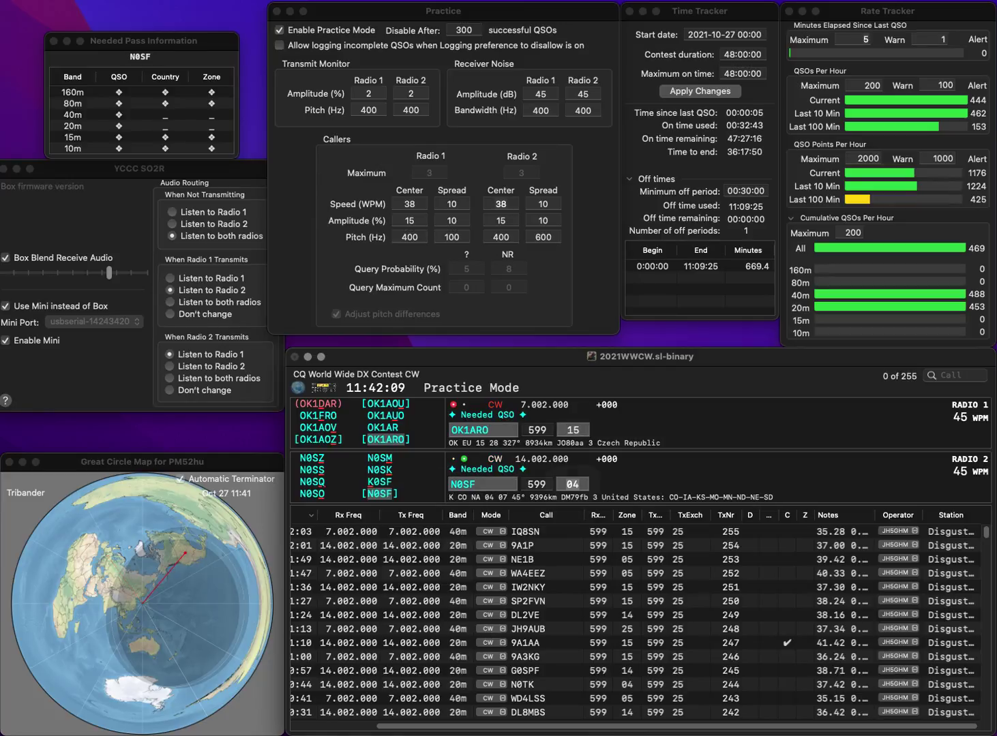
pyautogui.press('Tab')
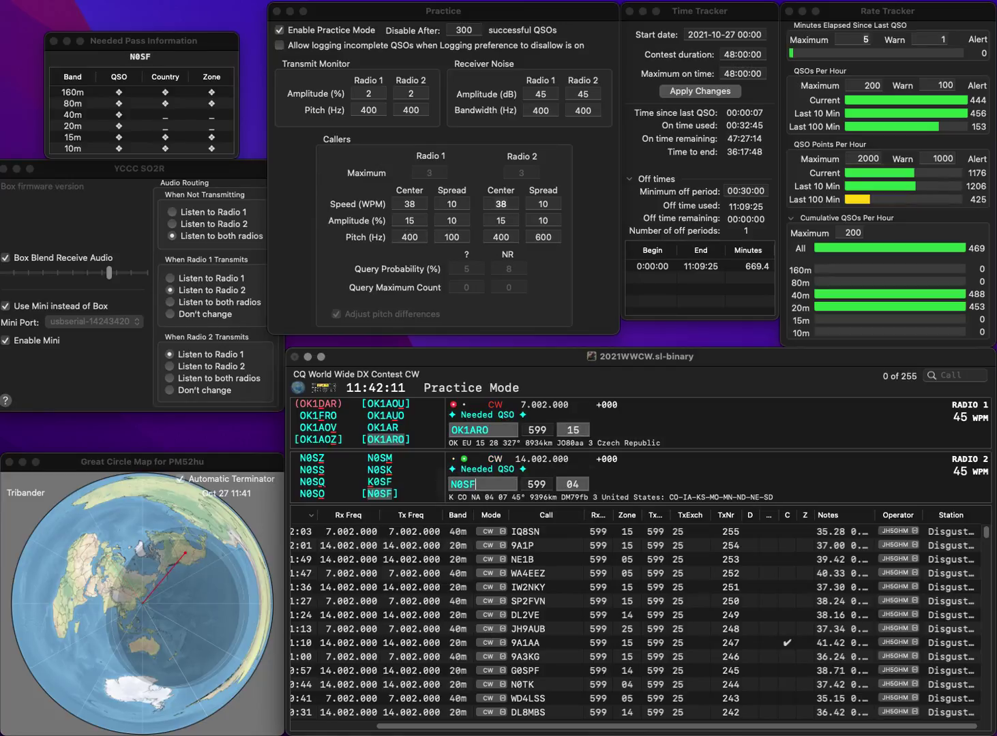
pyautogui.press('BackSpace')
pyautogui.write('I')
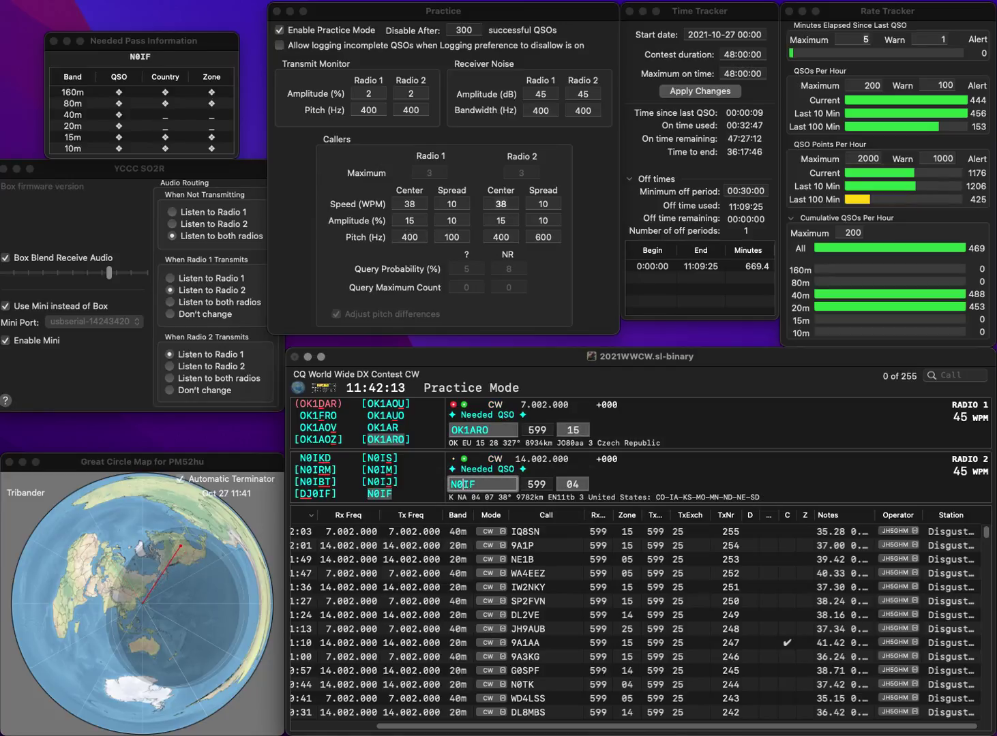
pyautogui.press('Return')
pyautogui.press('Tab')
pyautogui.press('Tab')
pyautogui.press('Return')
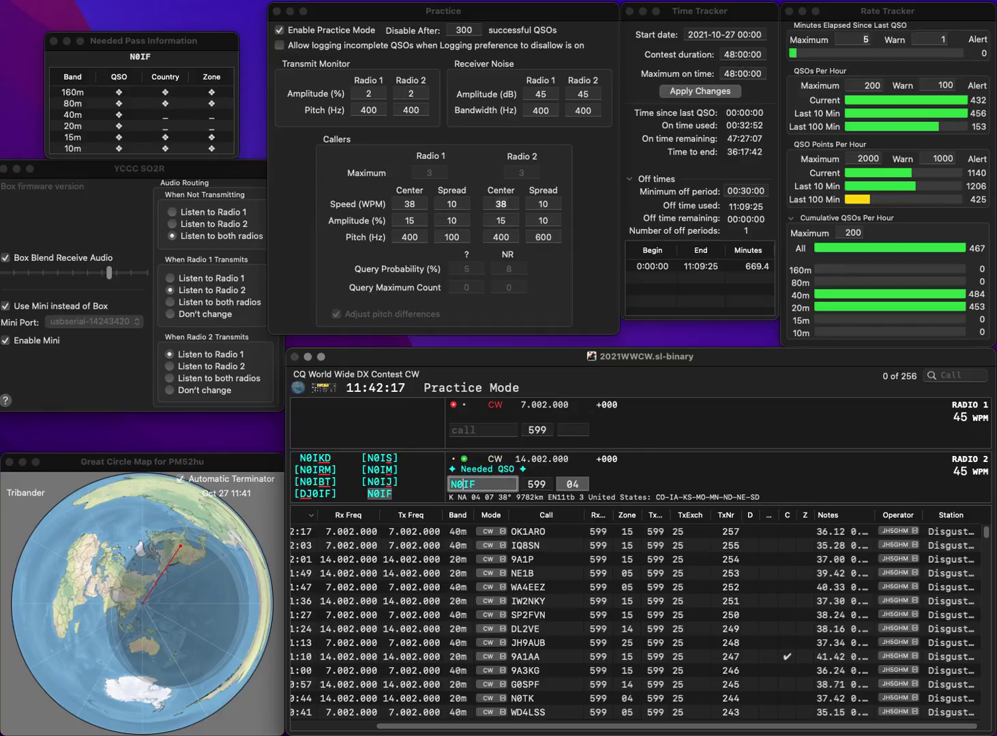
pyautogui.press('Return')
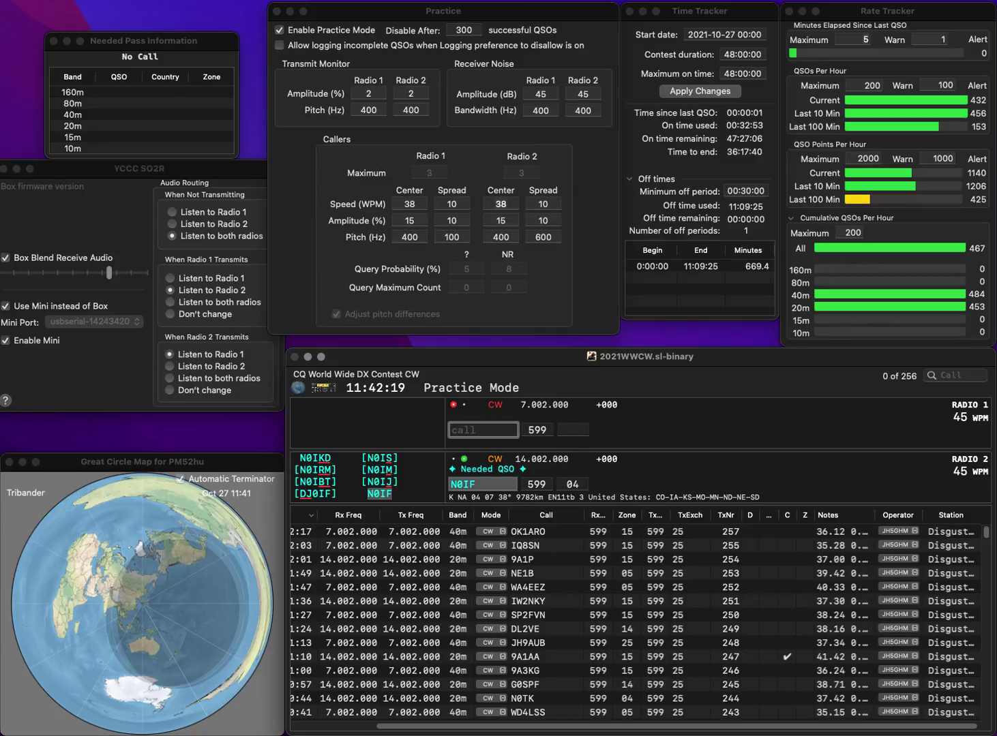
# - Answer N0AVK on Radio 1 and N8QIK on Radio 2 with the exchange
pyautogui.write('N0')
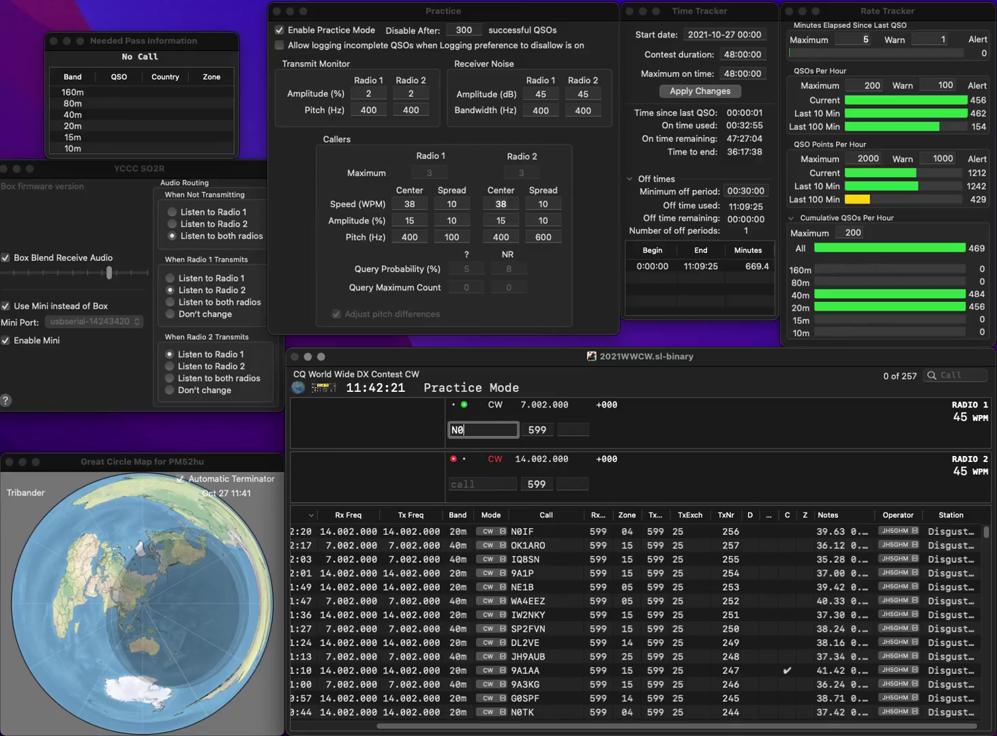
pyautogui.write('AVM')
pyautogui.press('BackSpace')
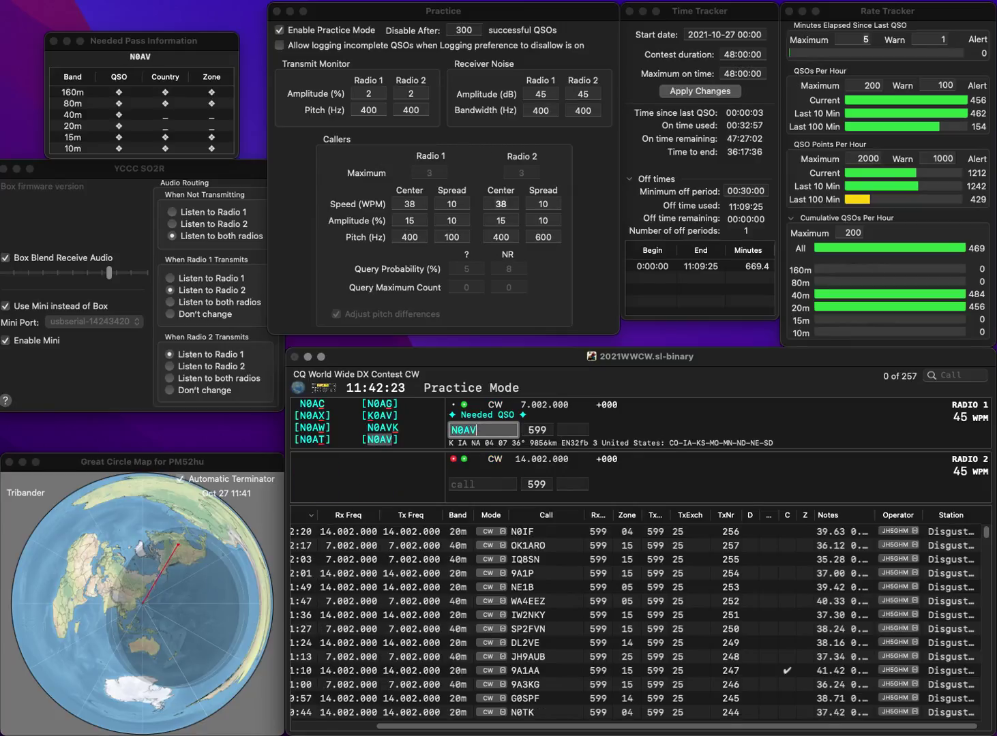
pyautogui.write('K')
pyautogui.press('Return')
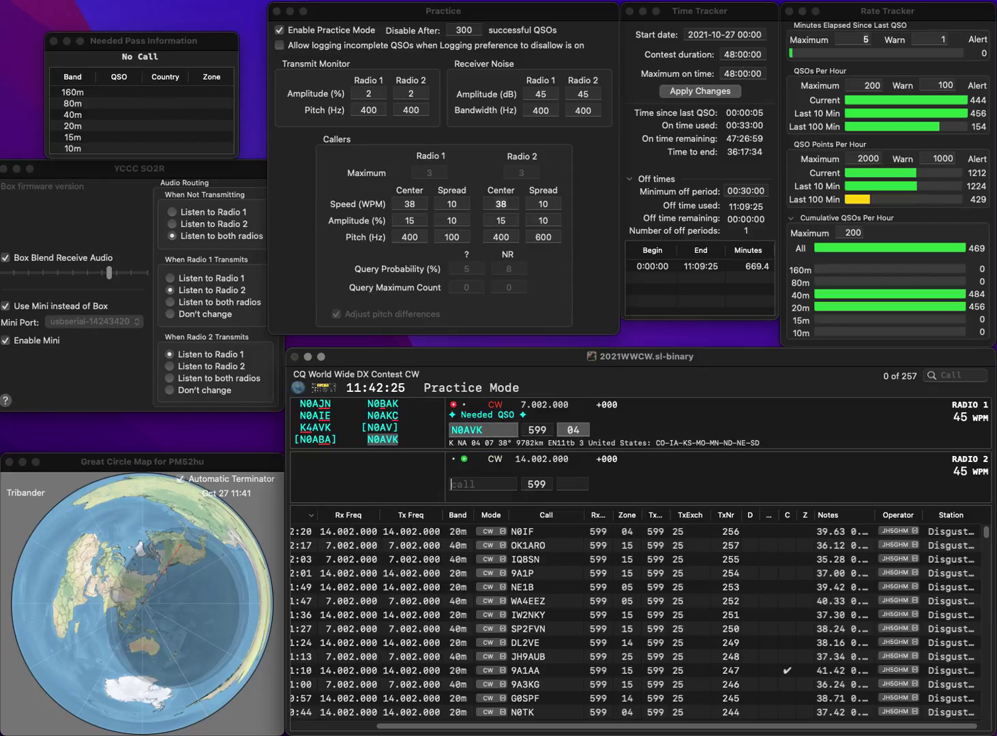
pyautogui.write('N8')
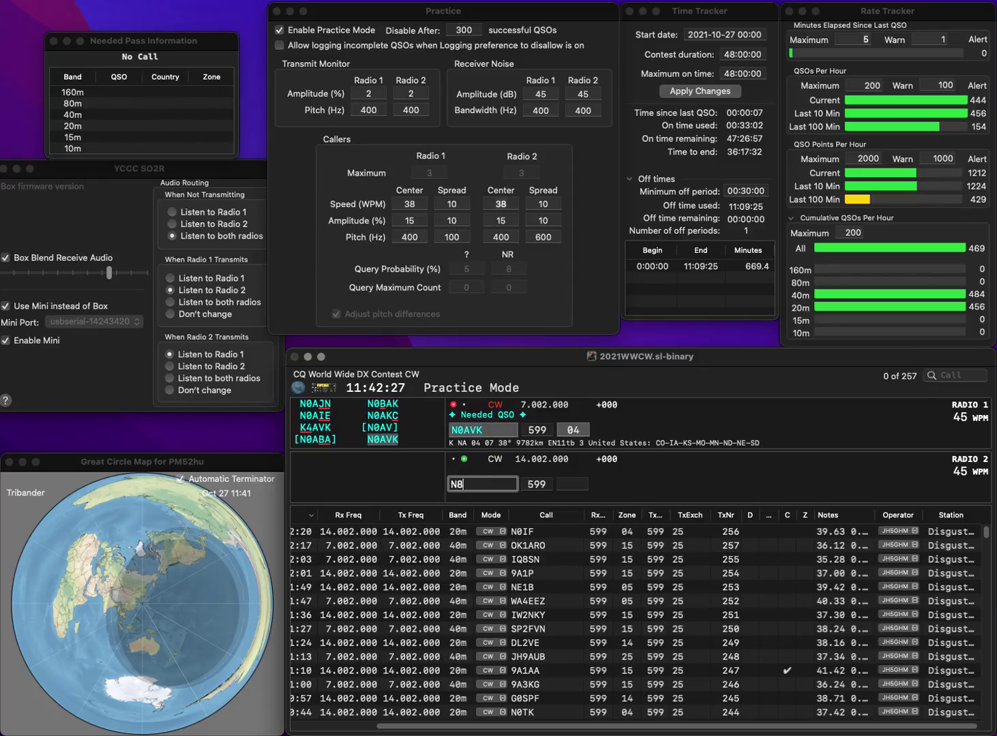
pyautogui.write('QIK')
pyautogui.press('Return')
pyautogui.press('space')
pyautogui.press('Return')
pyautogui.press('Tab')
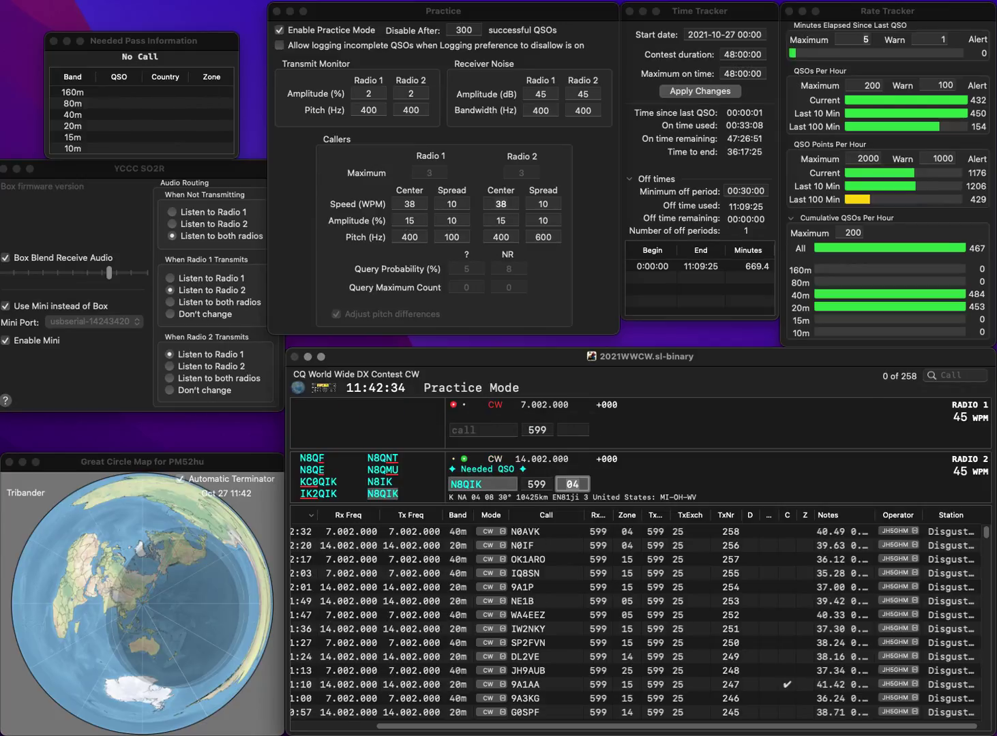
pyautogui.press('Return')
# - Answer the partial call JE2 on Radio 1 and the partial call N on Radio 2
pyautogui.write('JE2')
pyautogui.press('Return')
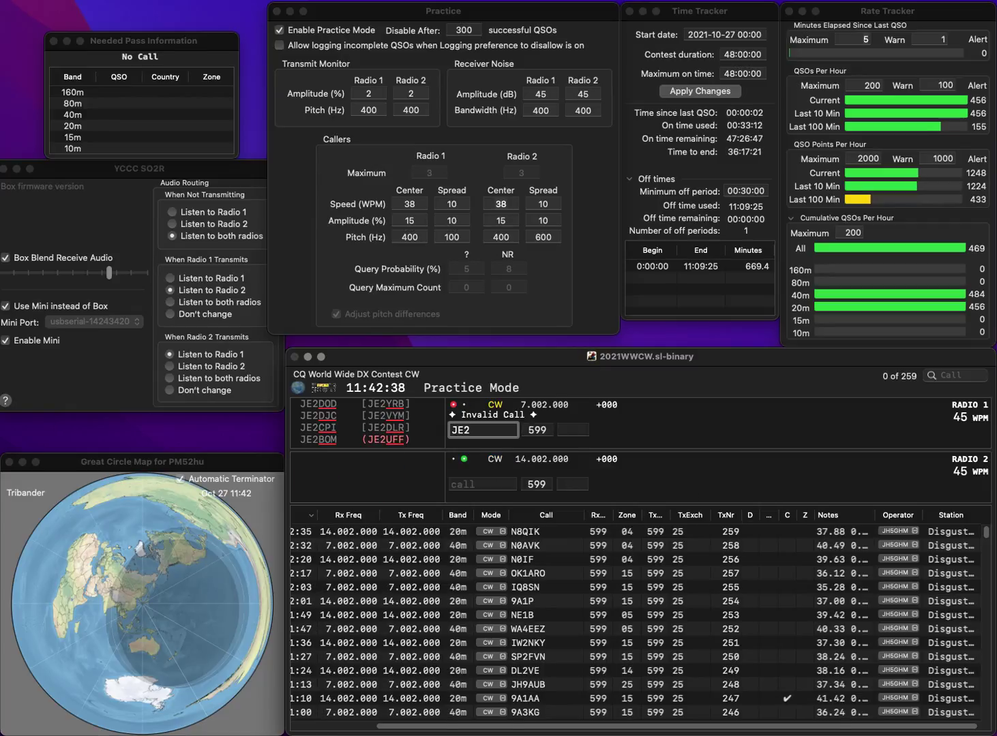
pyautogui.write('N')
pyautogui.press('Return')
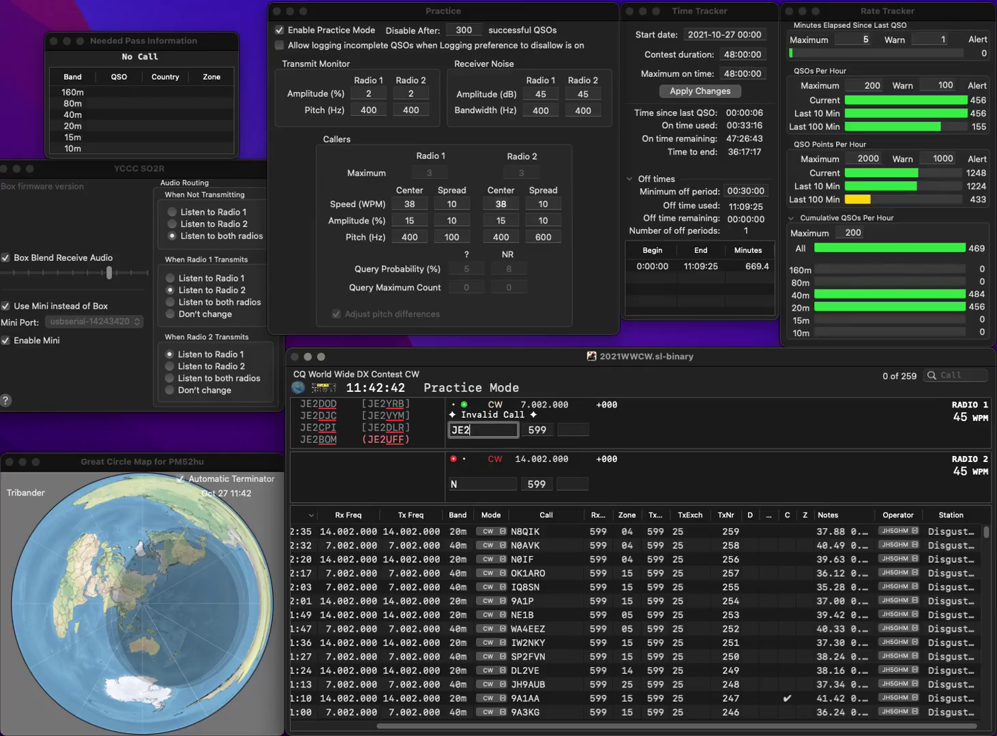
pyautogui.press('BackSpace')
pyautogui.write('3DJ')
pyautogui.press('Return')
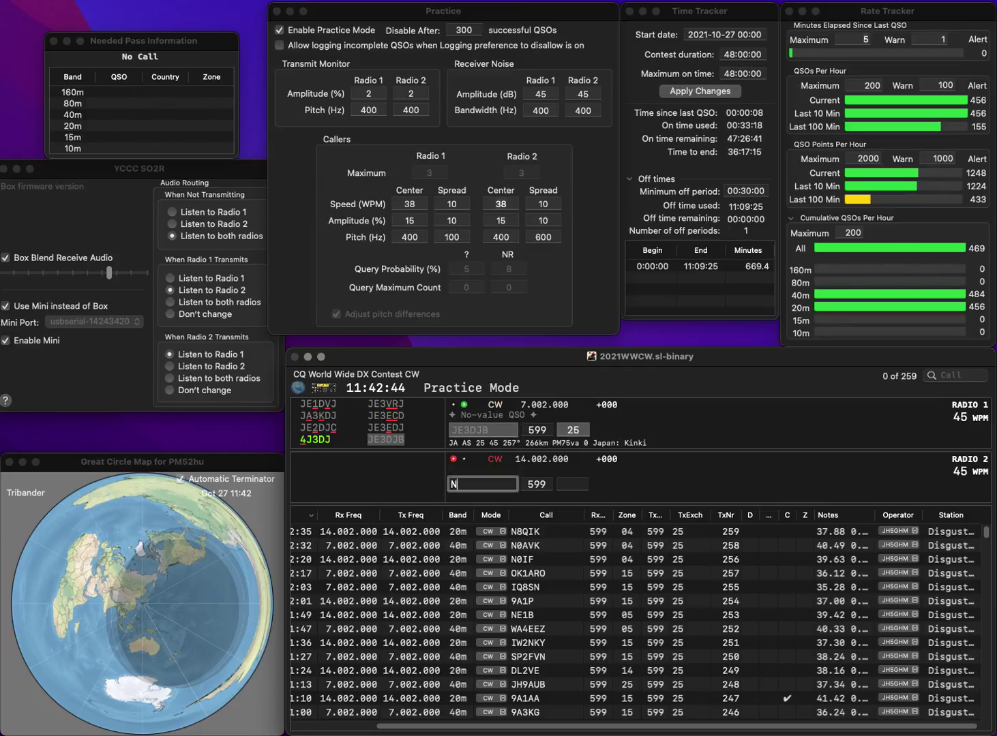
pyautogui.write('N')
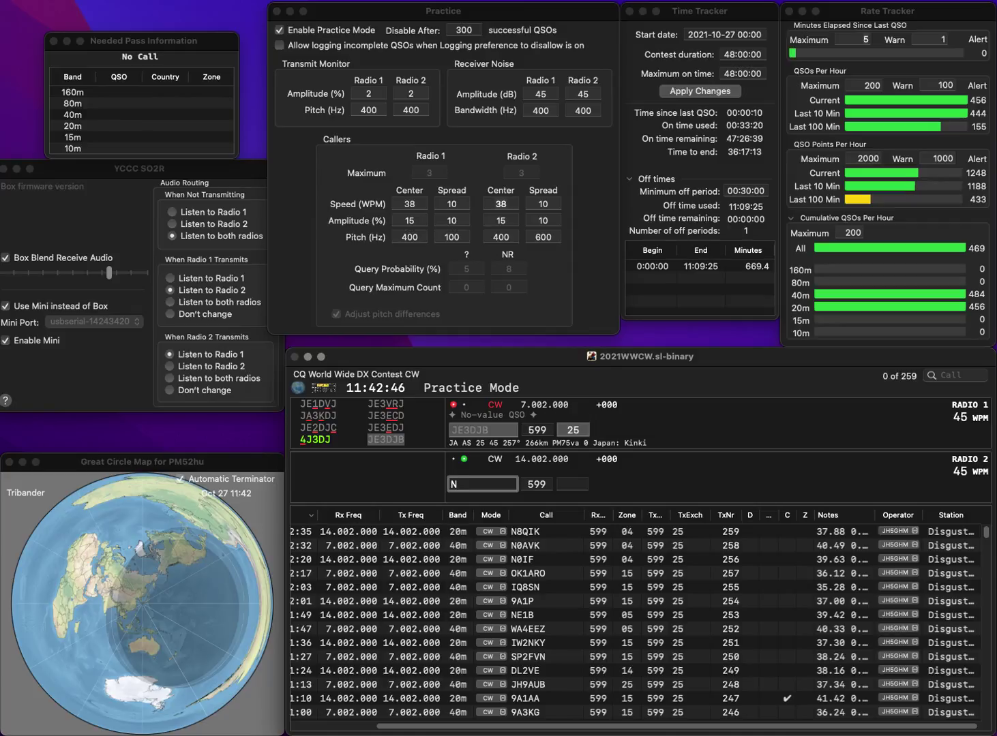
pyautogui.write('0NI')
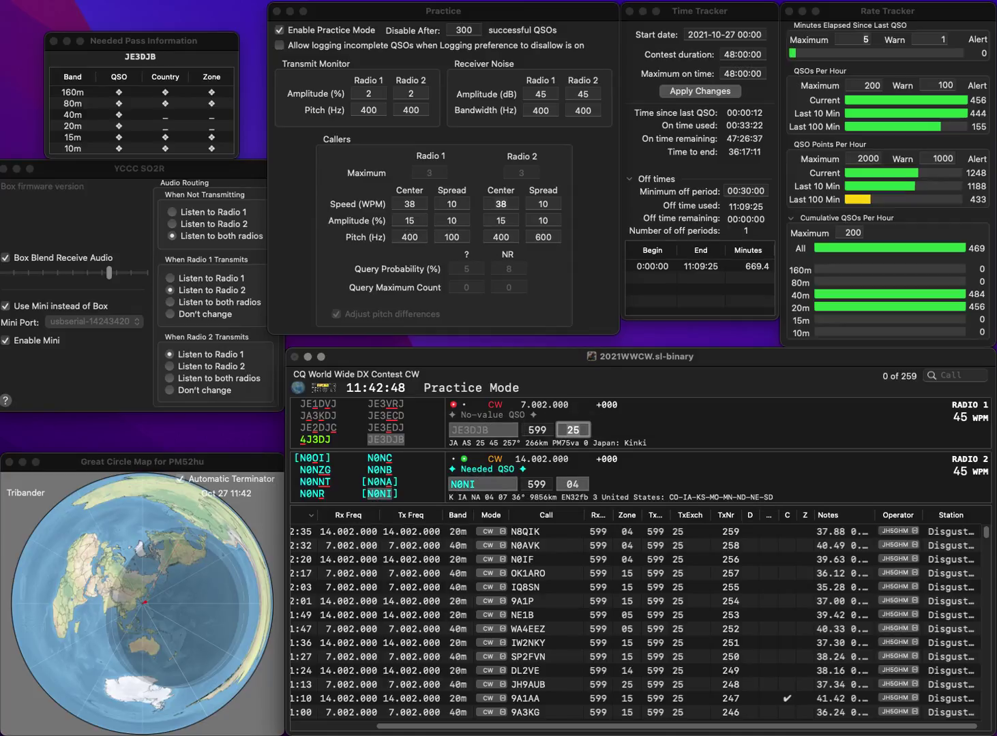
pyautogui.press('Return')
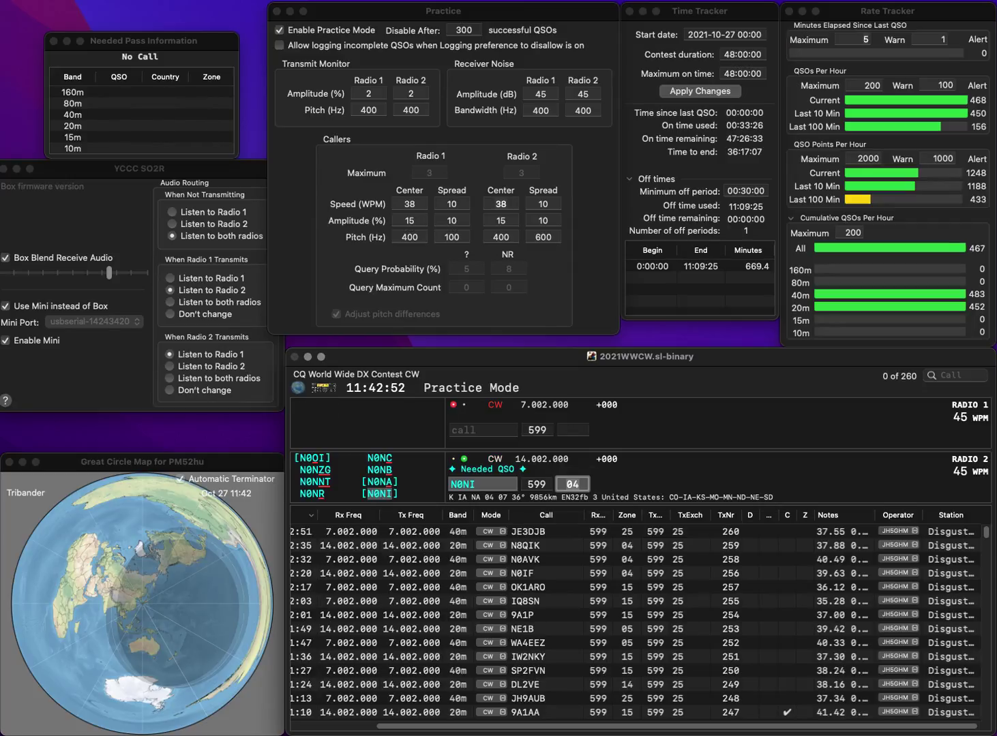
pyautogui.press('Return')
pyautogui.write('KC1N')
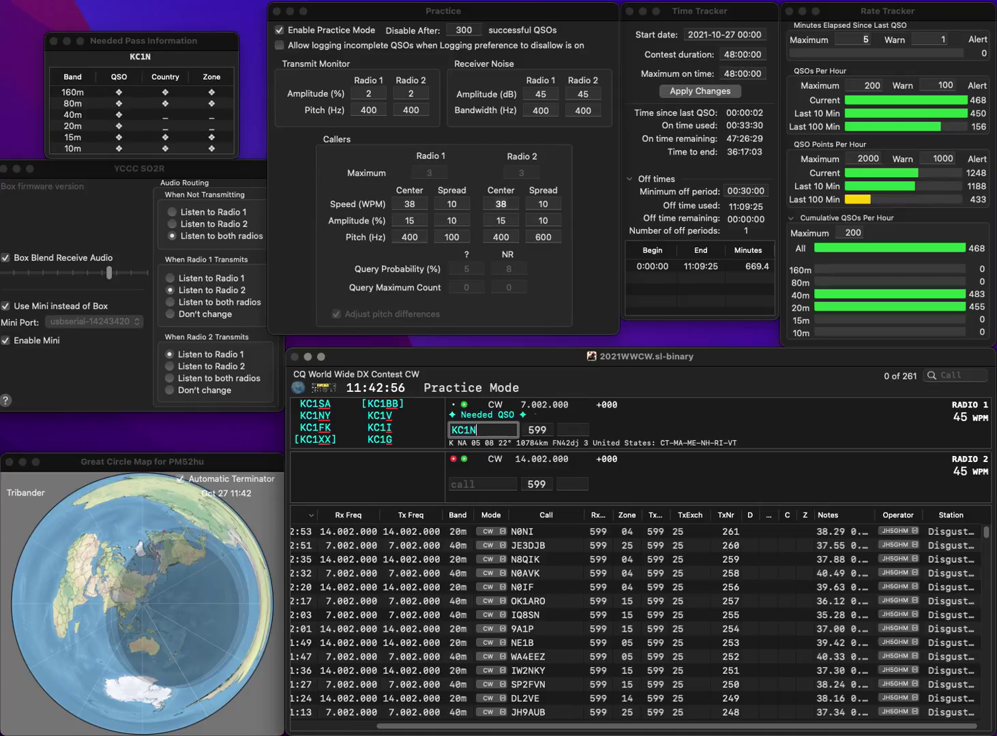
pyautogui.write('DQ')
pyautogui.press('Return')
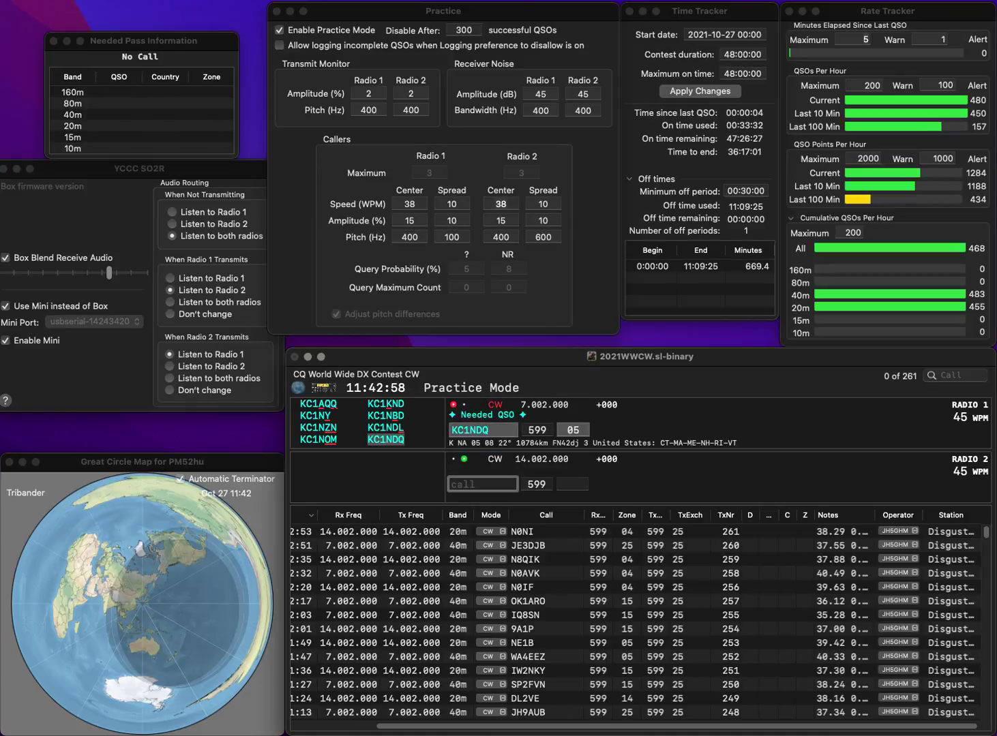
pyautogui.write('R')
pyautogui.press('Return')
pyautogui.press('space')
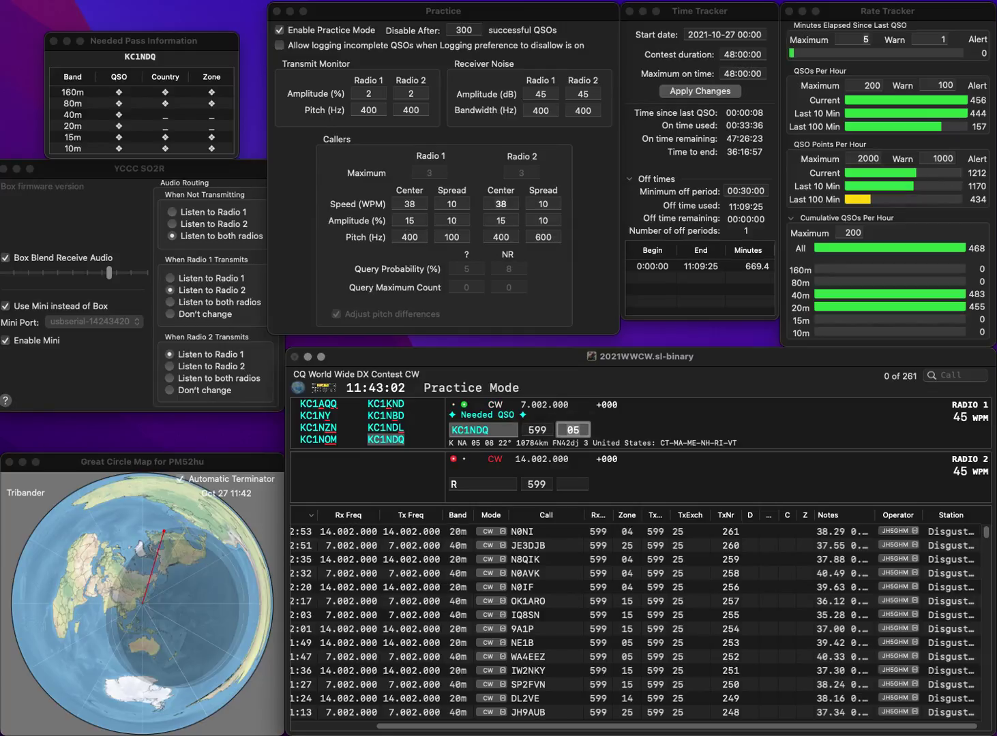
pyautogui.press('Return')
# - Complete the Radio 2 call as RV3U and answer it and VP9I on Radio 1 with the exchange
pyautogui.write('RV3R')
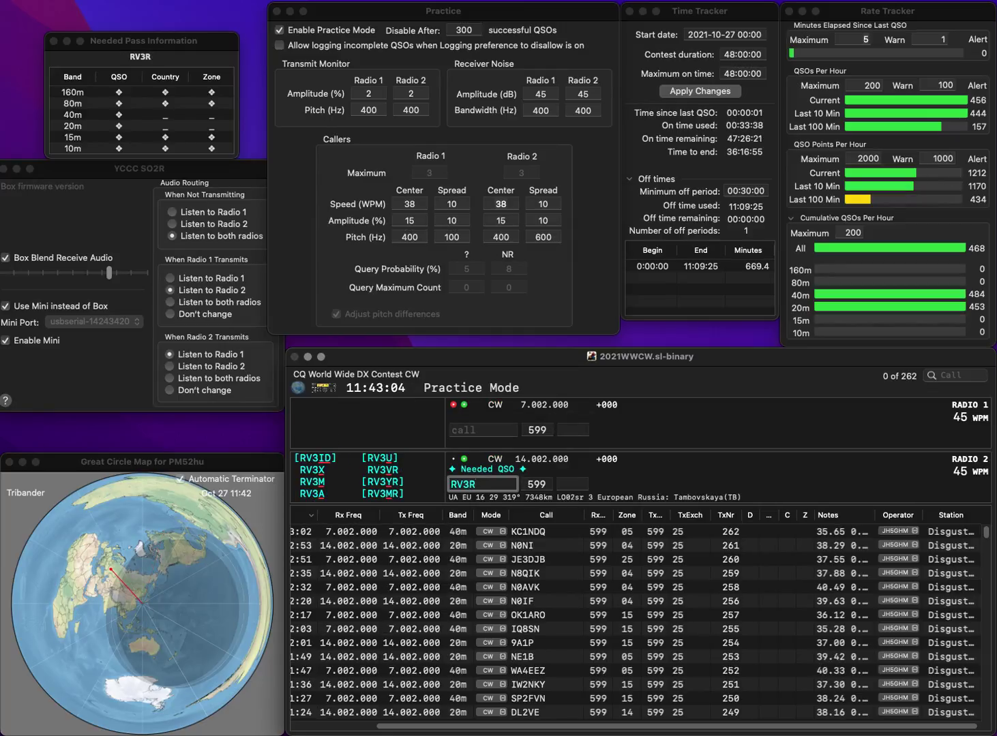
pyautogui.press('BackSpace')
pyautogui.write('U')
pyautogui.press('Return')
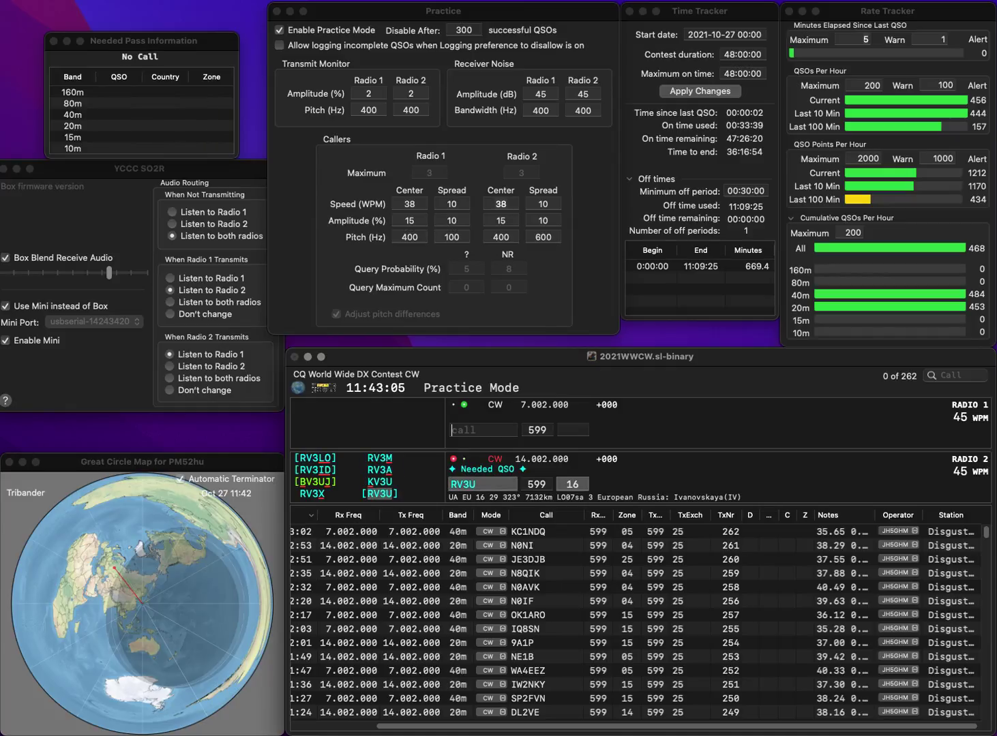
pyautogui.write('P9I')
pyautogui.press('Home')
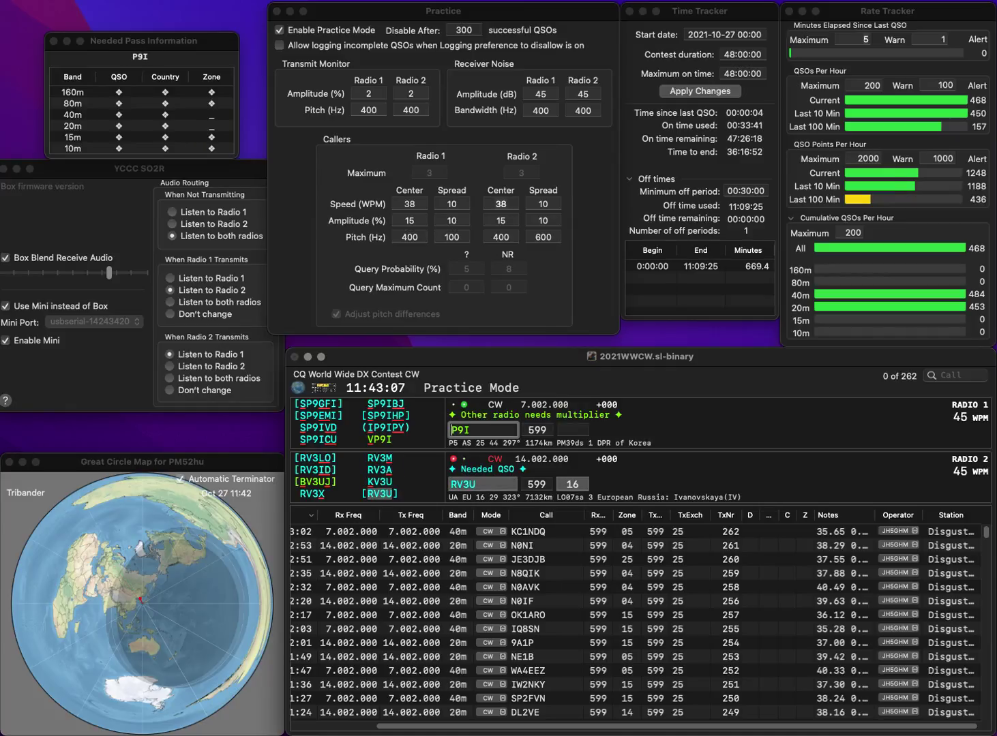
pyautogui.write('V')
pyautogui.press('Return')
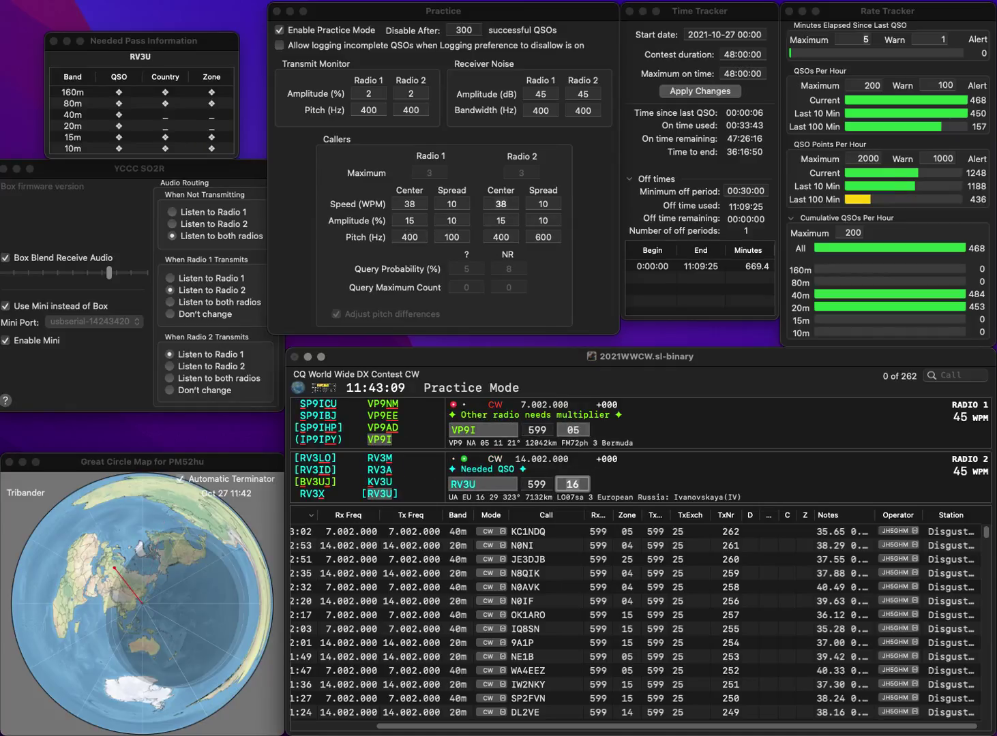
# - Log the RV3U contact on Radio 2 and the VP9I contact on Radio 1
pyautogui.press('Return')
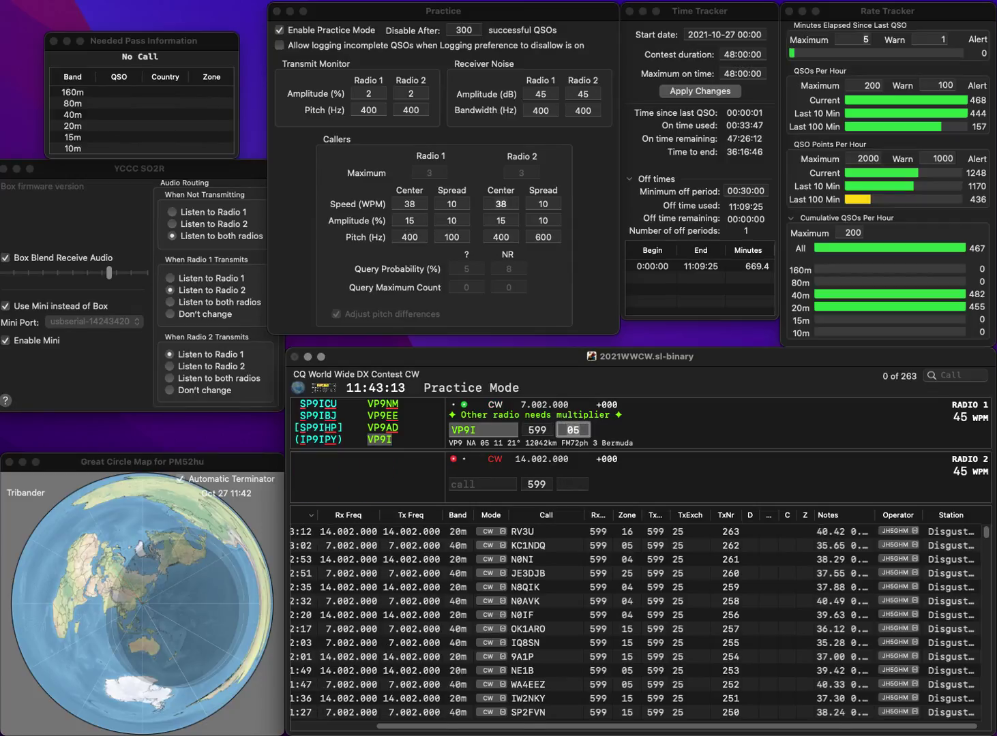
pyautogui.press('Down')
pyautogui.press('Up')
pyautogui.press('Return')
pyautogui.write('EF')
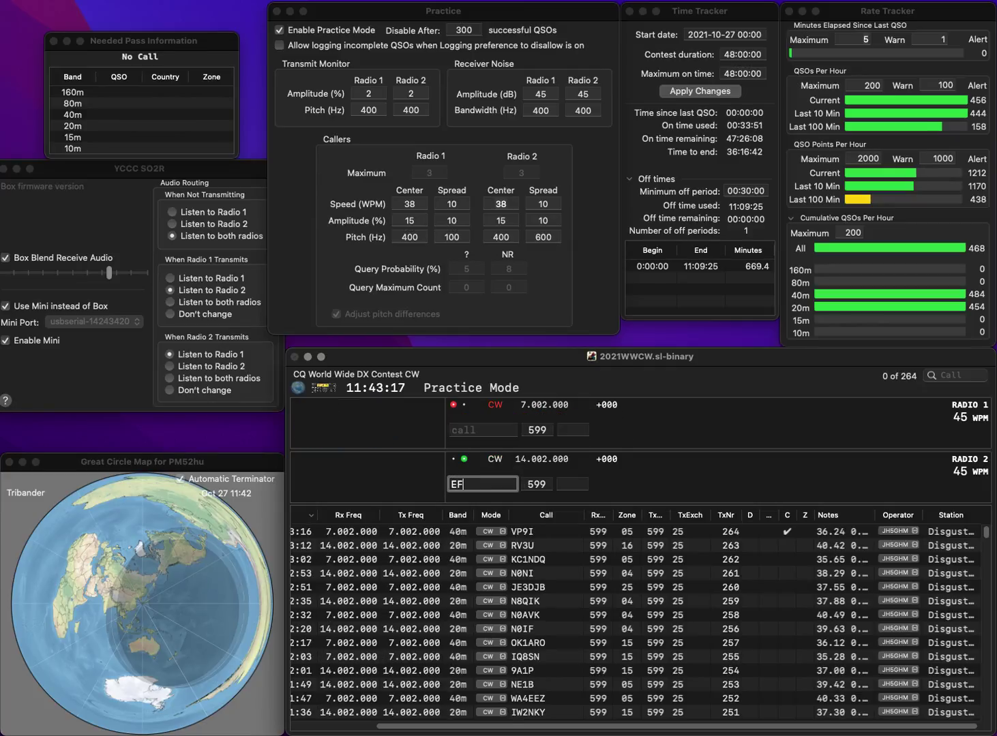
pyautogui.write('5R')
pyautogui.press('Return')
pyautogui.write('N1XY')
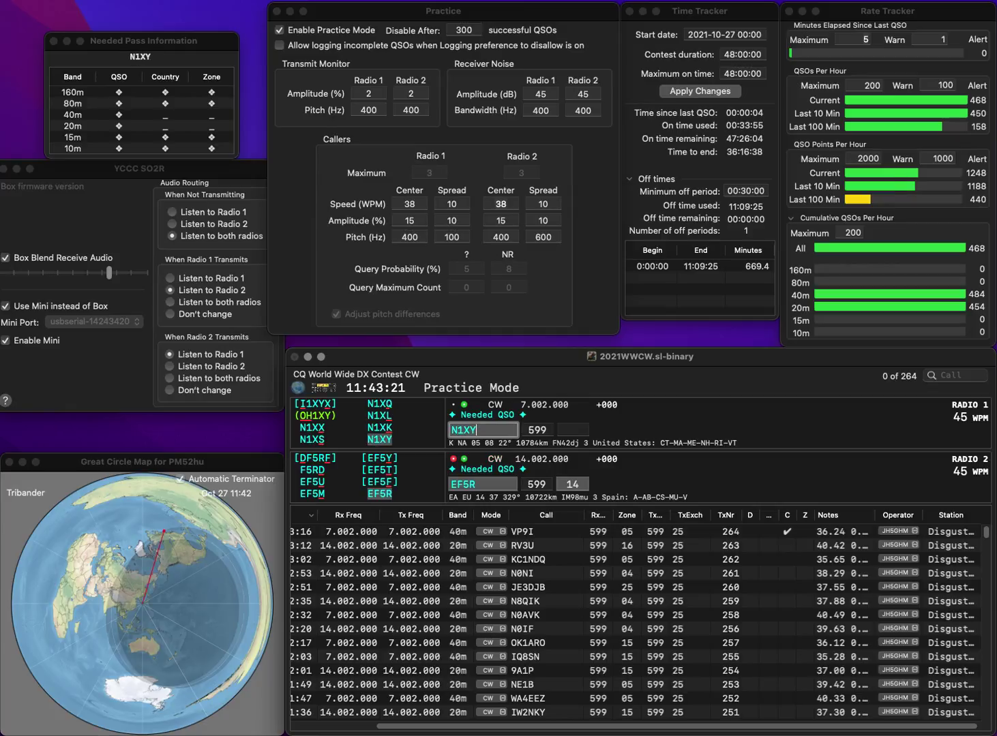
pyautogui.press('Return')
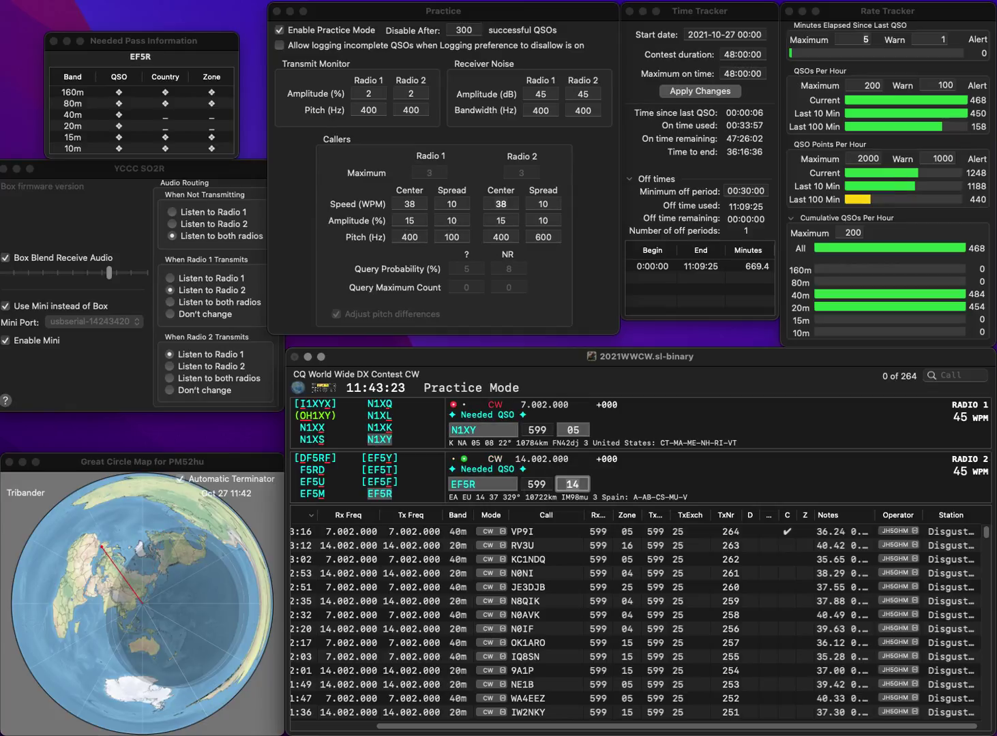
pyautogui.press('Return')
pyautogui.press('Tab')
pyautogui.press('Return')
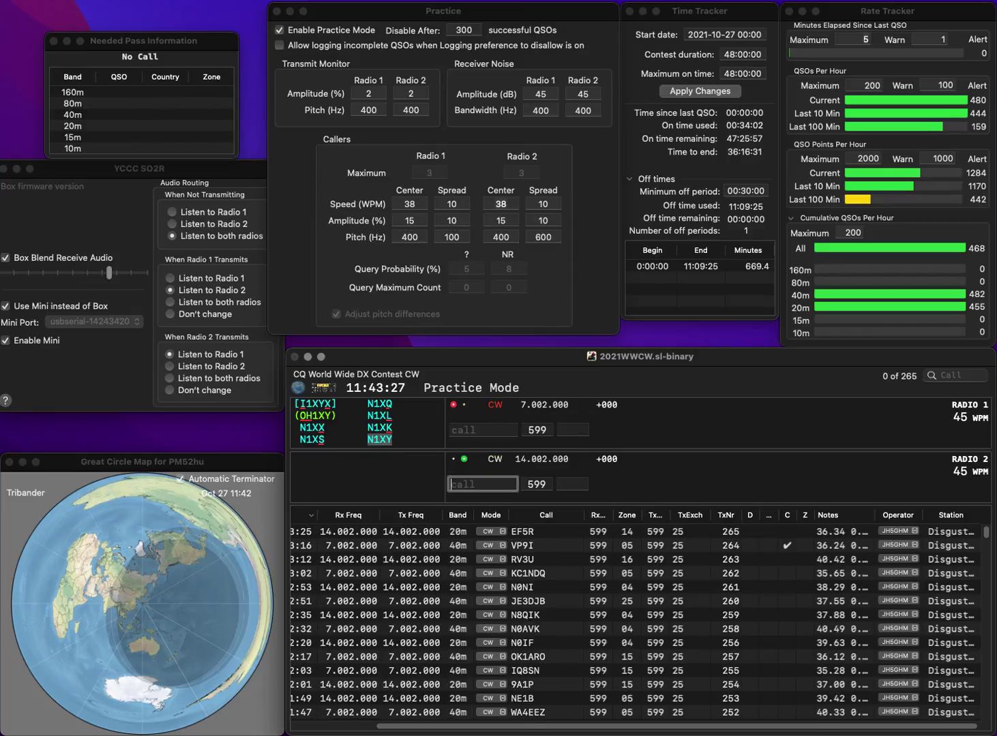
pyautogui.write('1C')
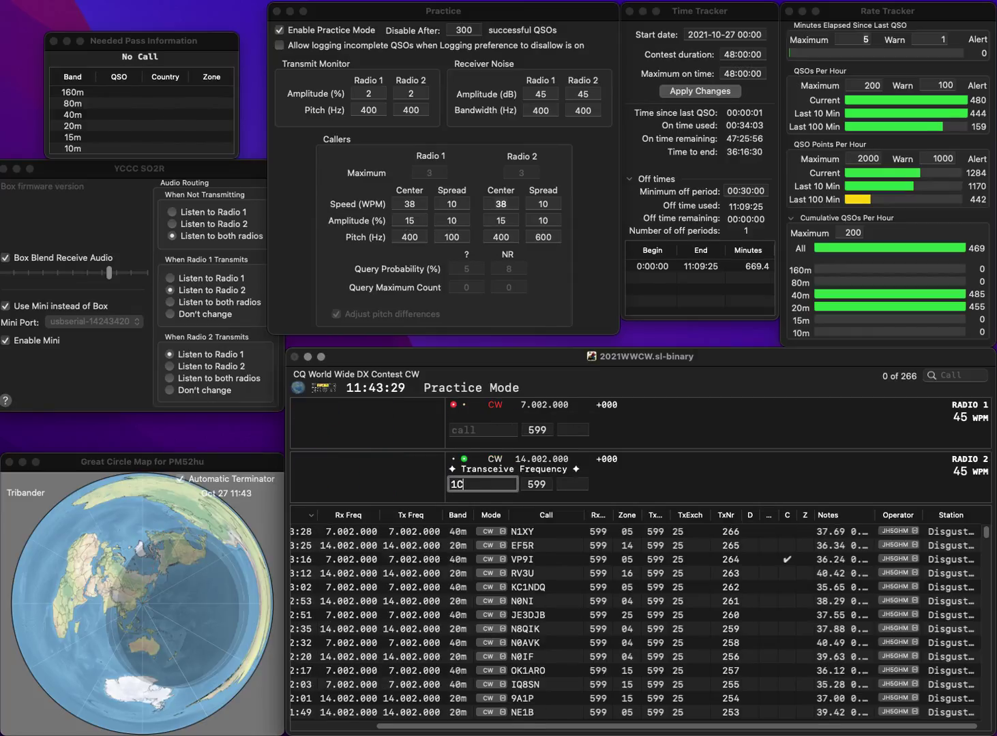
pyautogui.write('AAR1CAA')
pyautogui.press('Return')
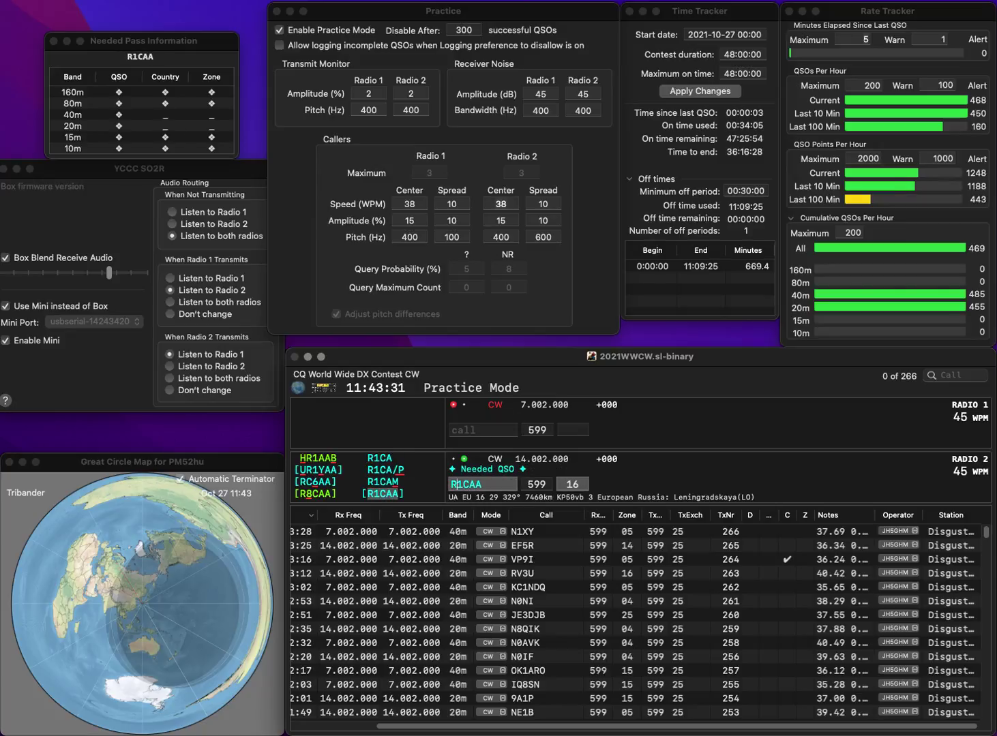
pyautogui.write('K2TER')
pyautogui.press('Return')
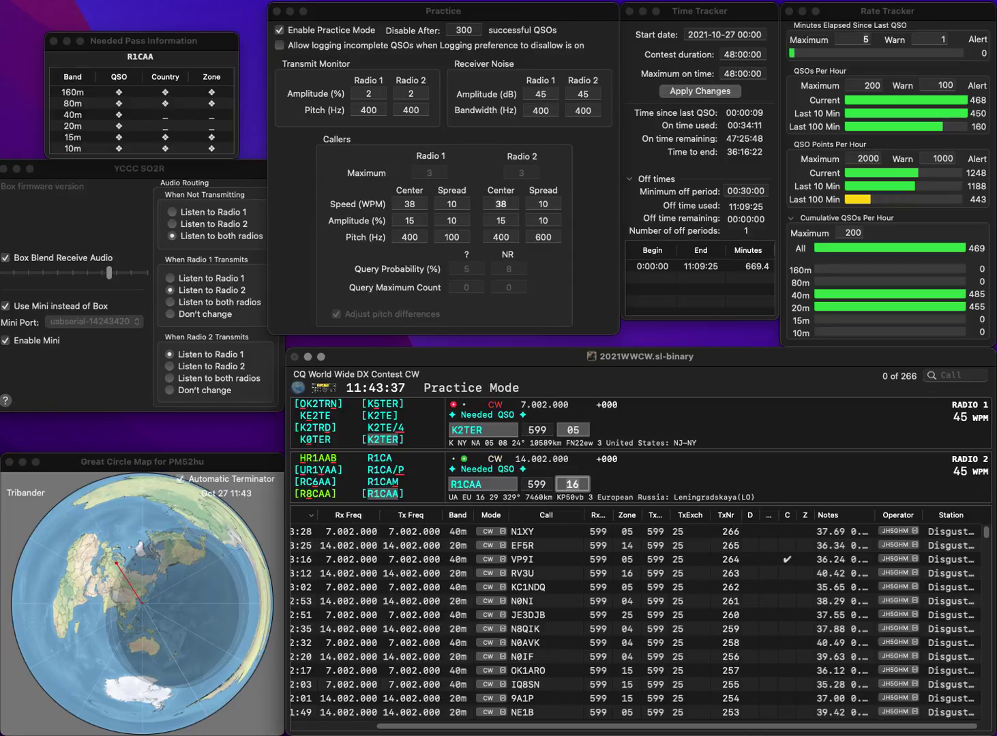
pyautogui.press('Return')
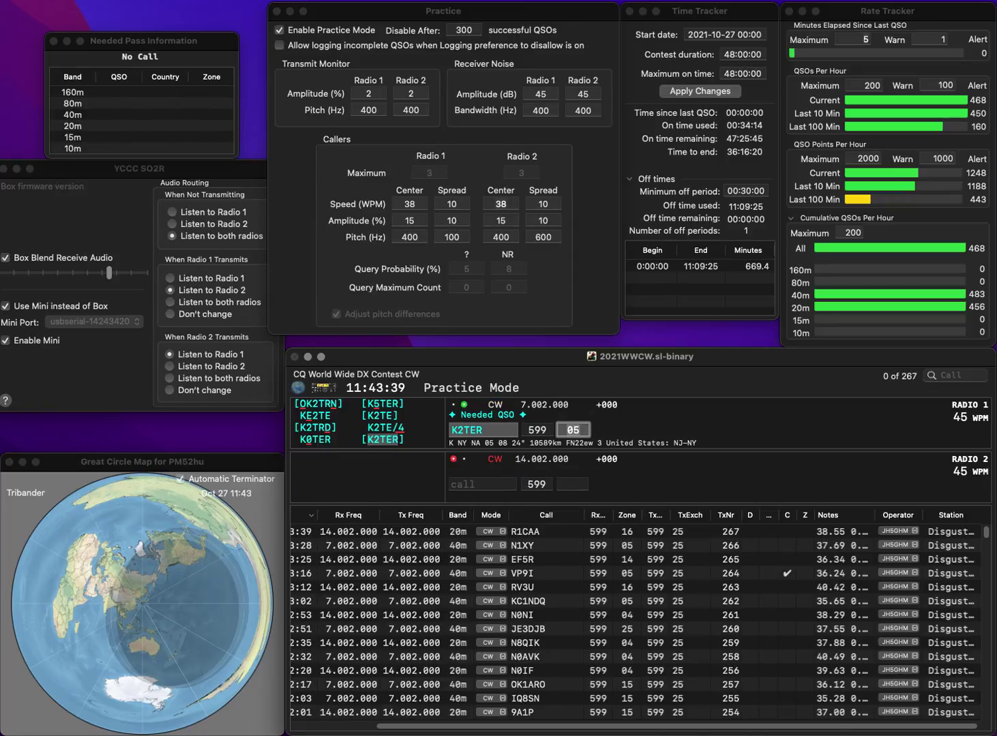
pyautogui.press('Return')
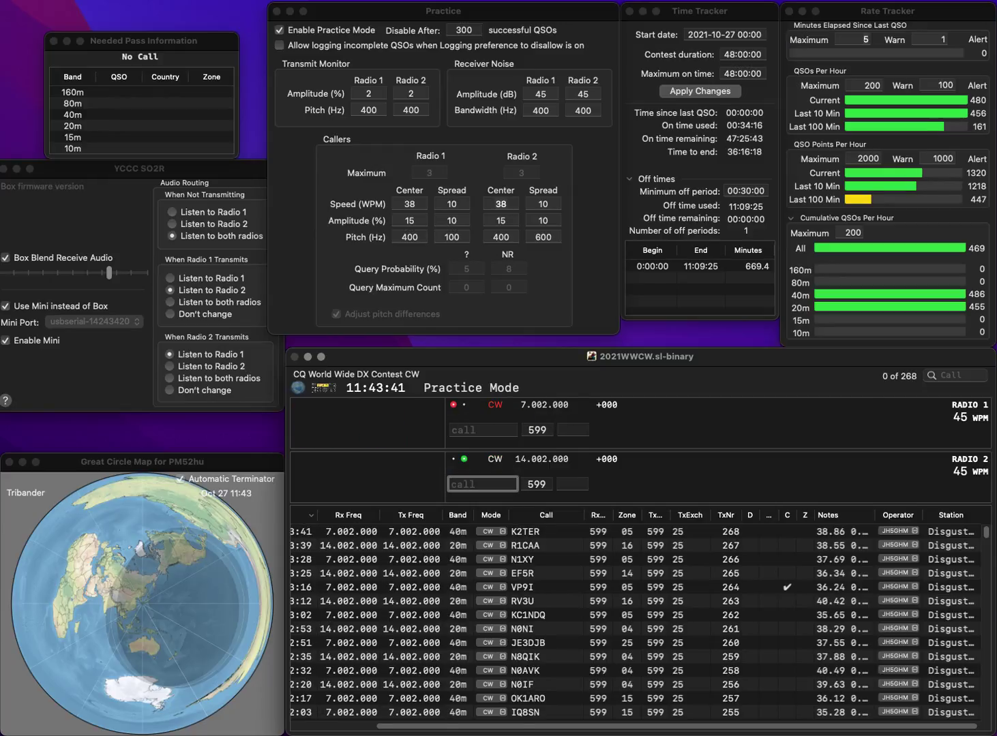
pyautogui.write('K')
pyautogui.write('TD')
pyautogui.press('Return')
pyautogui.write('W3TTY')
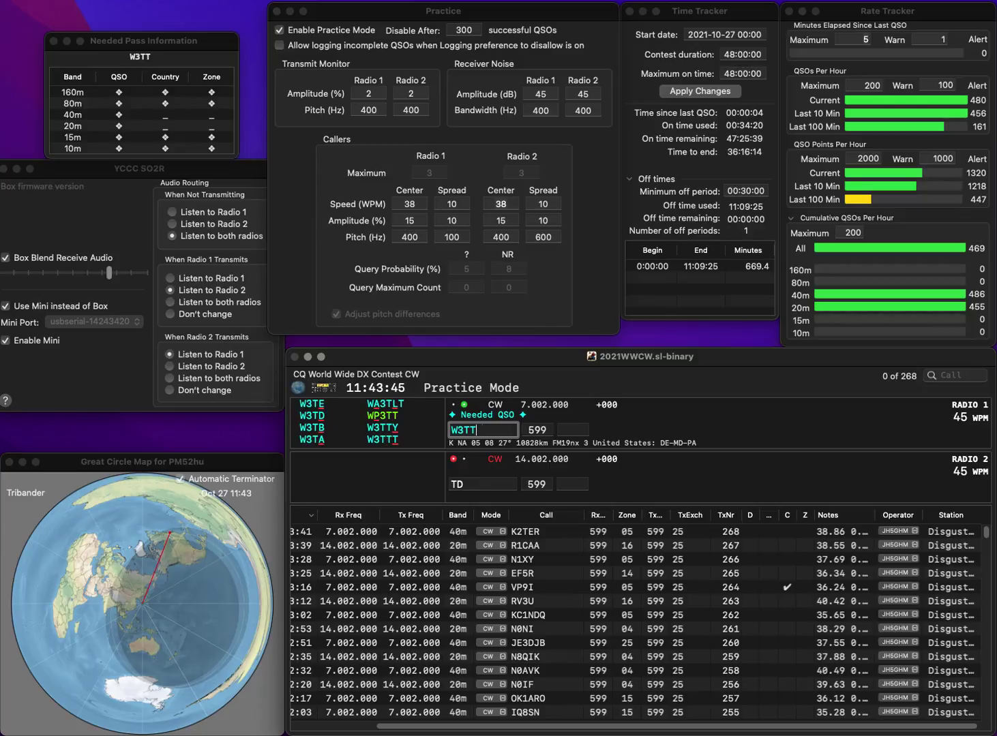
pyautogui.press('Return')
pyautogui.write('W5')
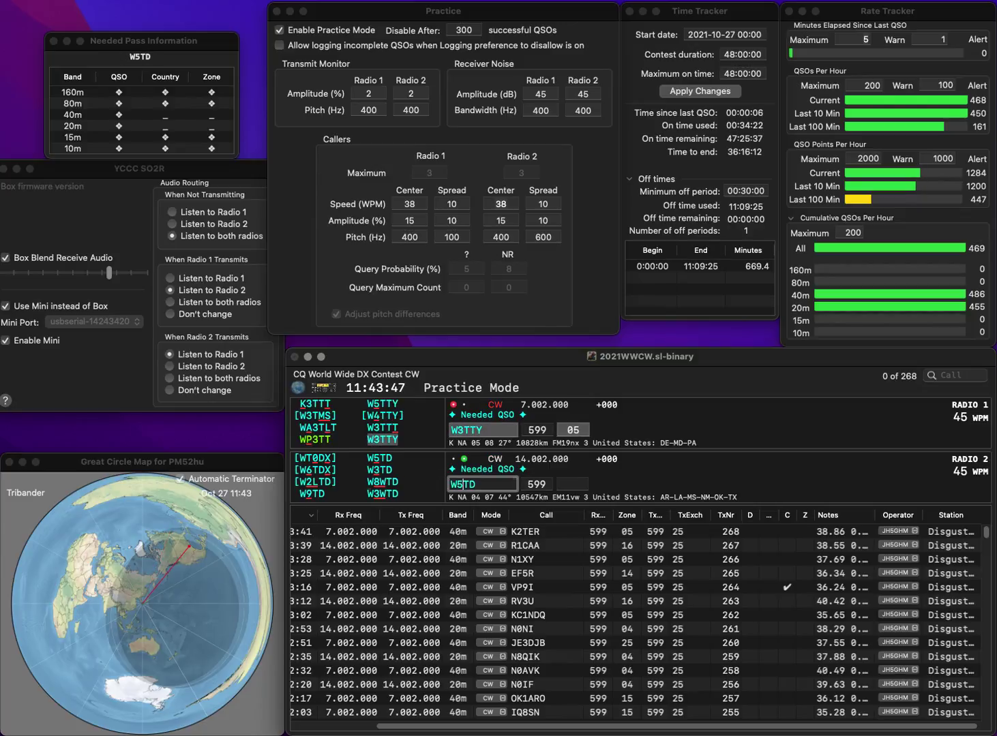
pyautogui.press('Return')
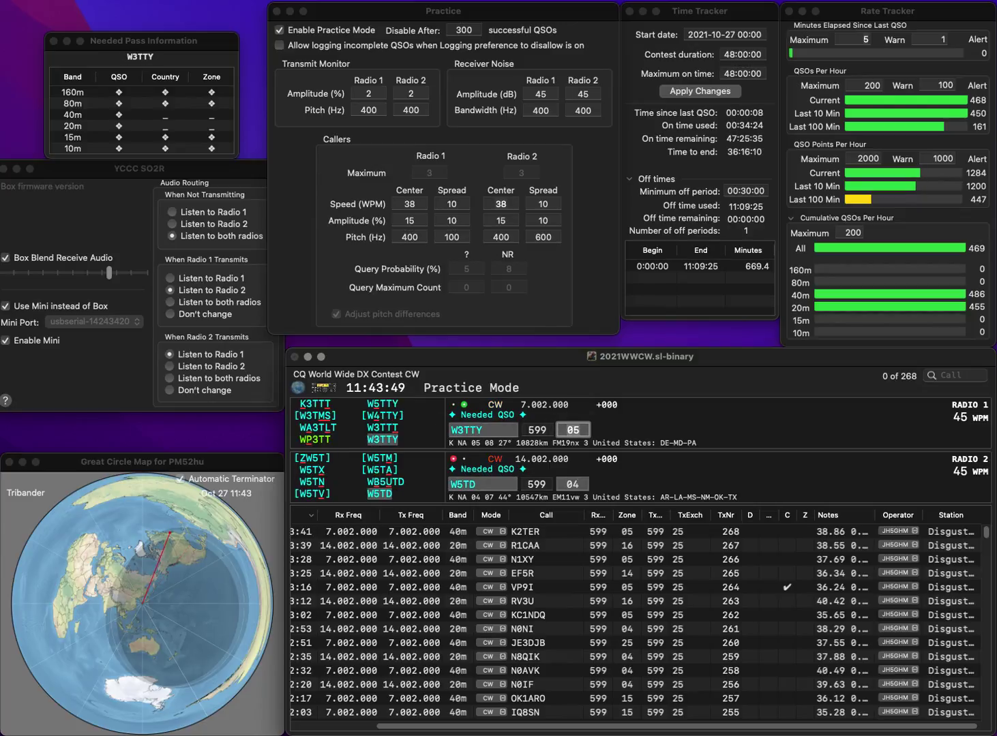
pyautogui.press('Return')
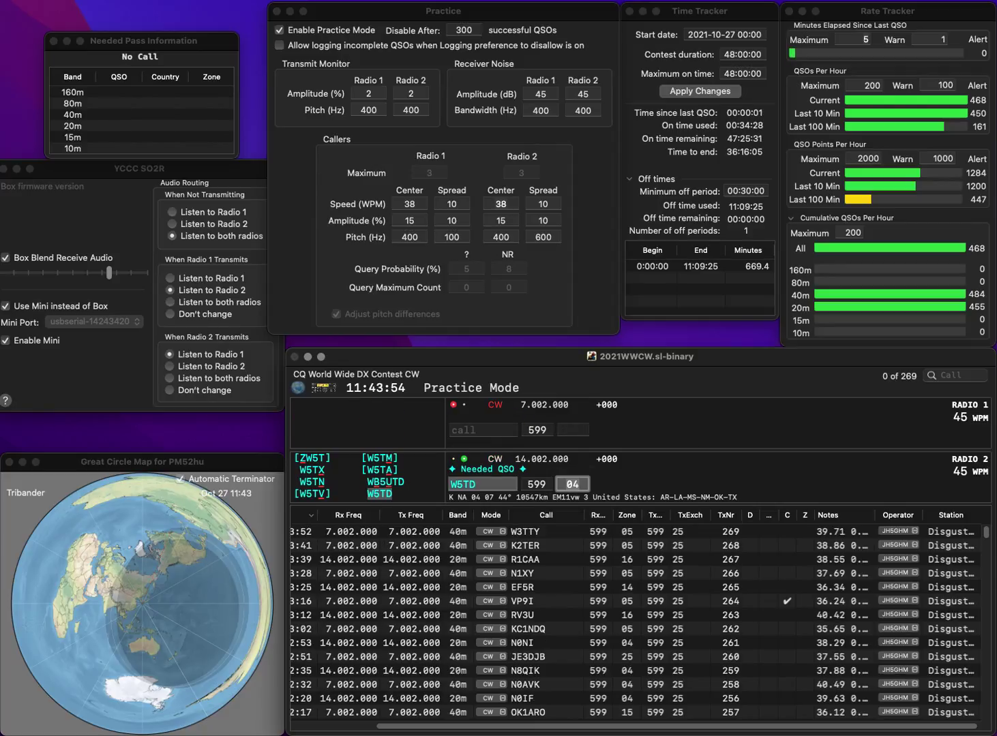
pyautogui.press('Return')
pyautogui.write('W6FTA')
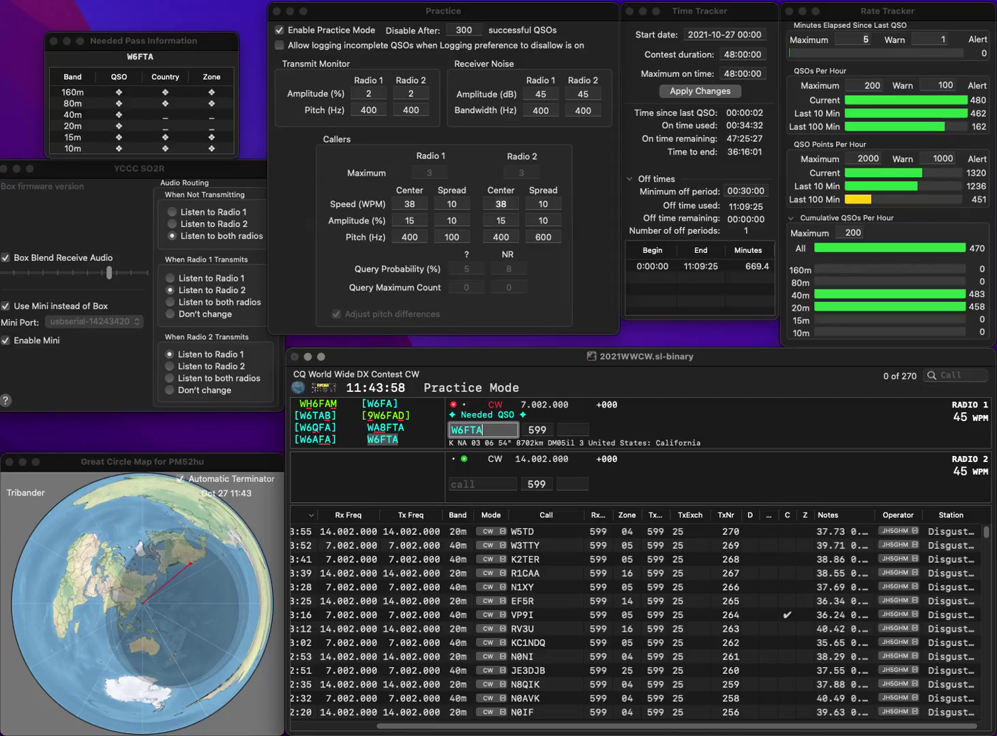
pyautogui.press('Return')
pyautogui.write('KP4E')
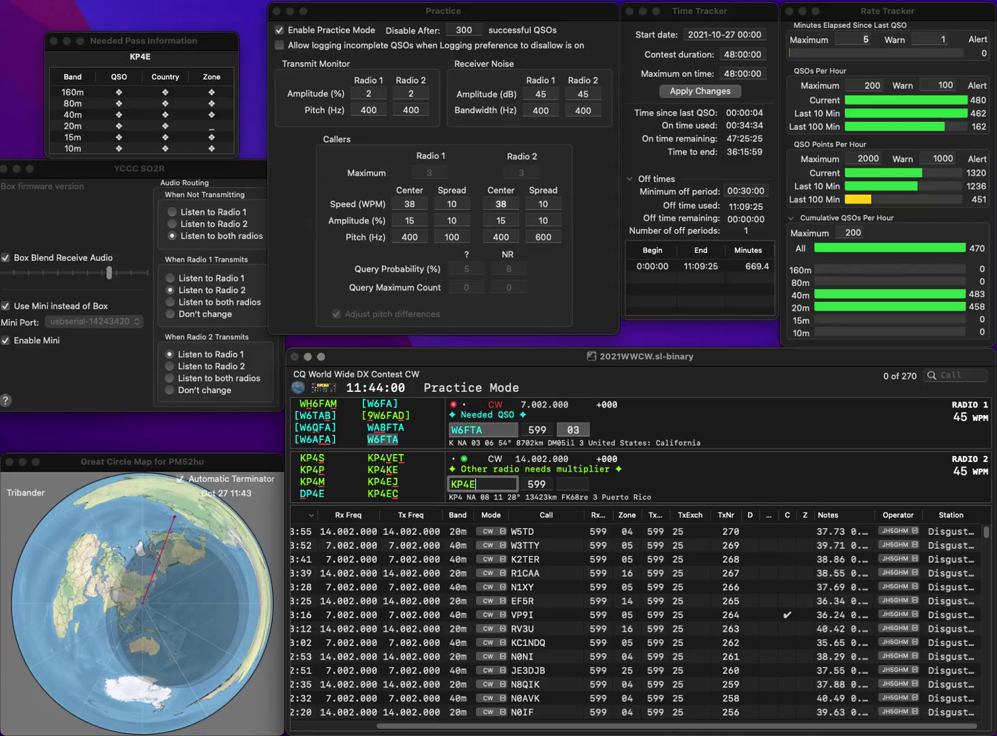
pyautogui.write('J')
pyautogui.press('Return')
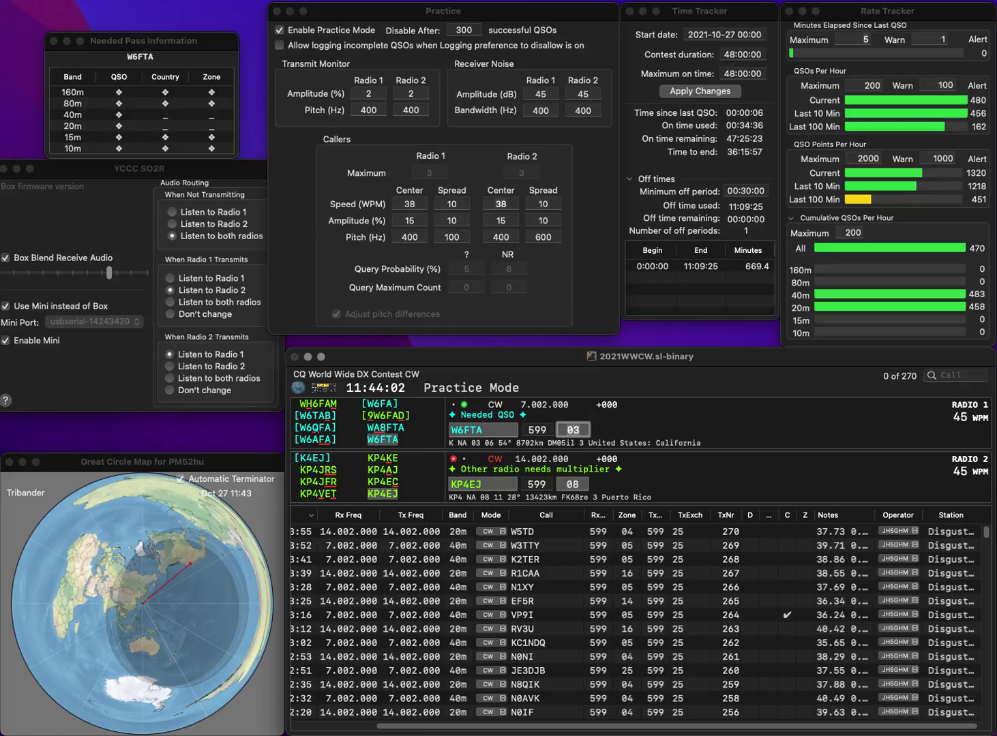
pyautogui.press('Return')
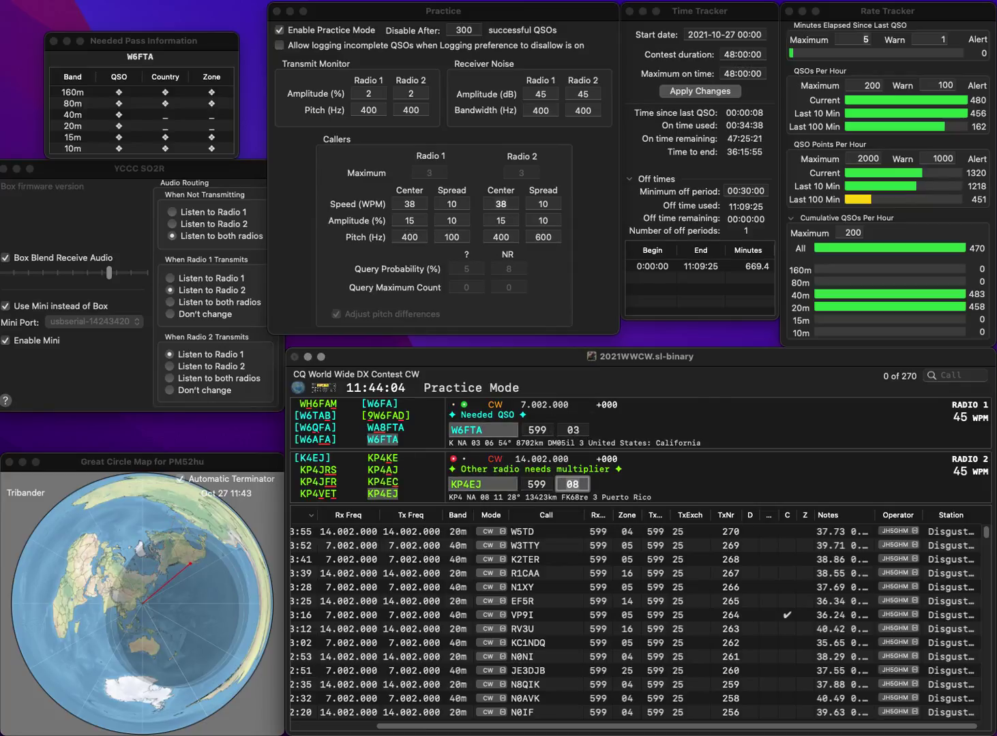
pyautogui.press('Return')
pyautogui.press('Return')
# - Answer and log F1UVN on Radio 1 while sending the partial call SA on Radio 2
pyautogui.write('F1UVN')
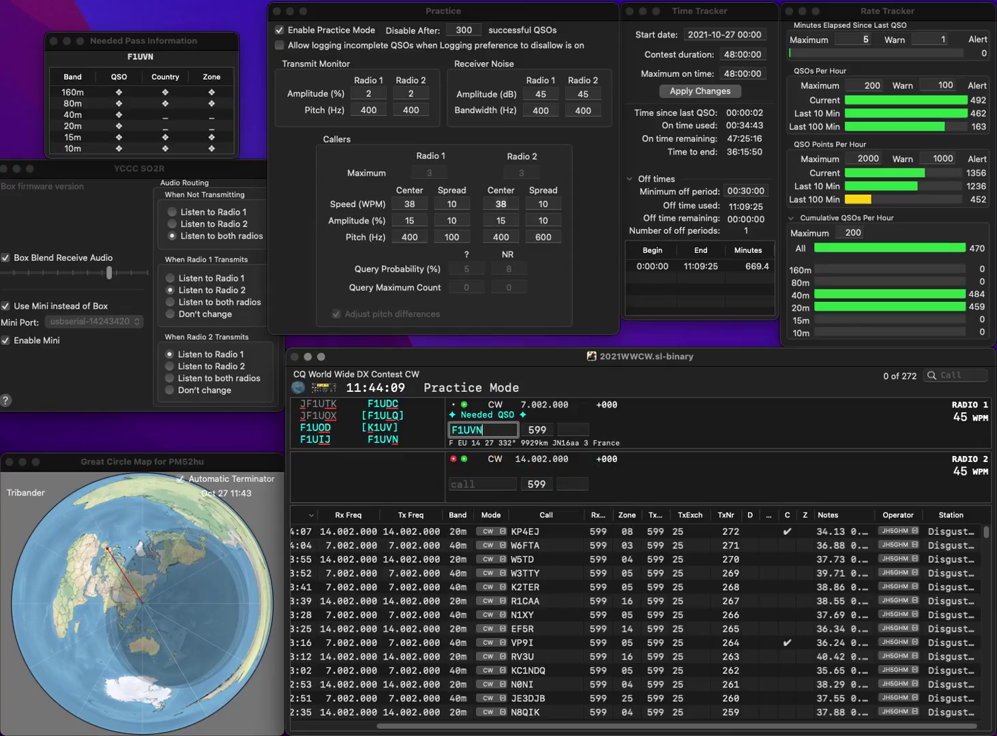
pyautogui.press('Return')
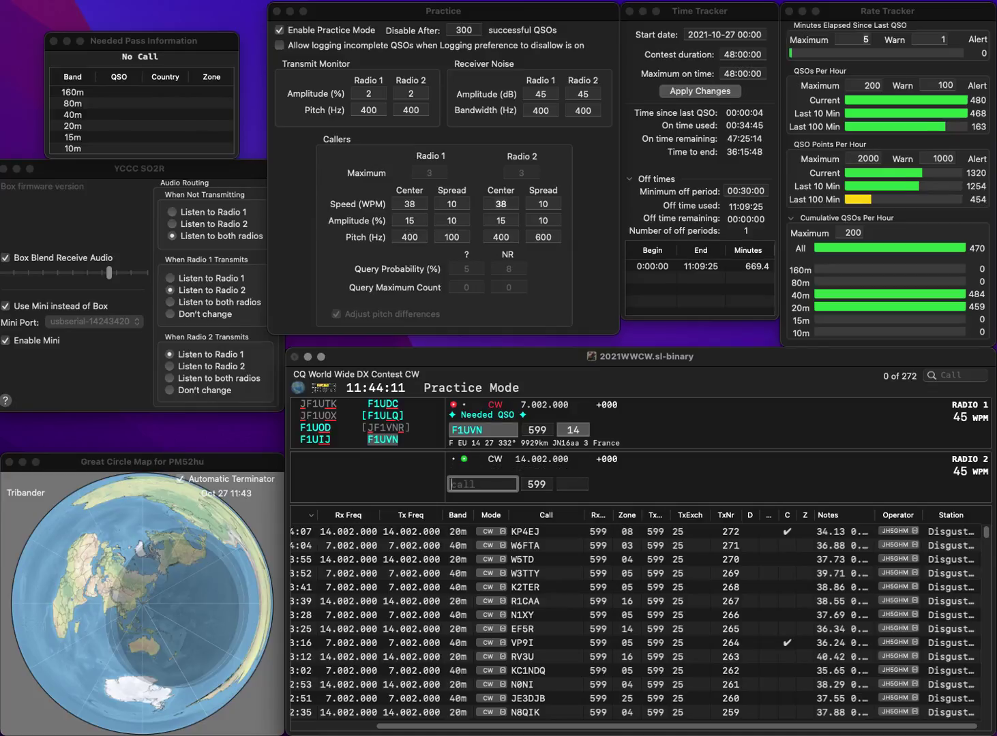
pyautogui.press('Return')
pyautogui.press('space')
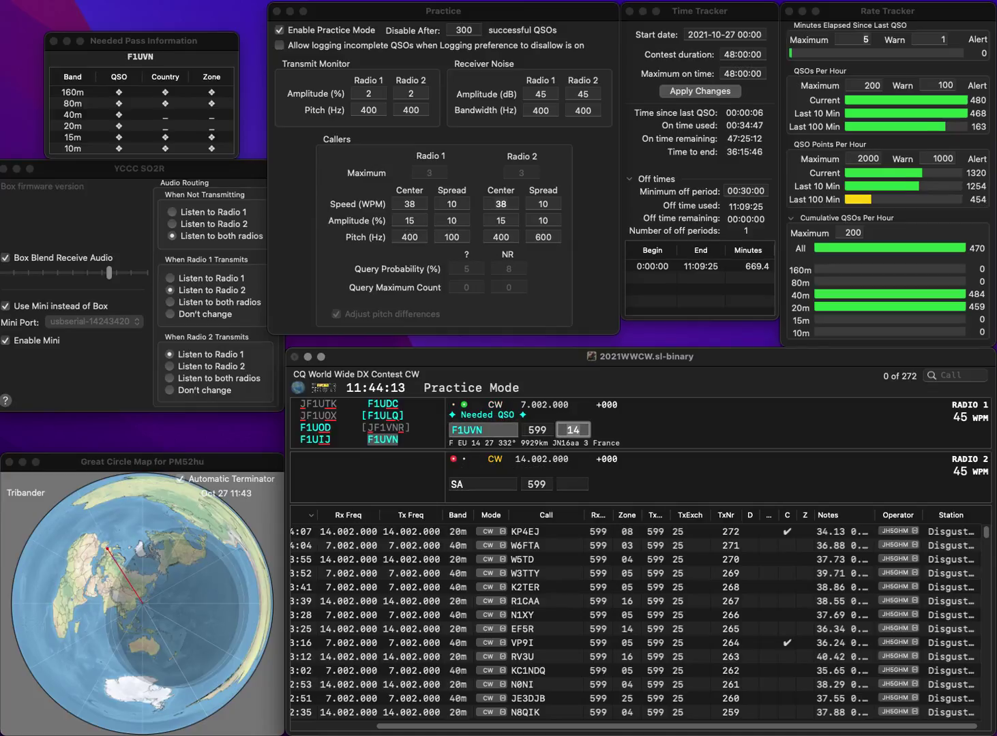
pyautogui.press('Return')
# - Correct the Radio 2 call to K2ZS and answer it with the exchange
pyautogui.write('K2Z')
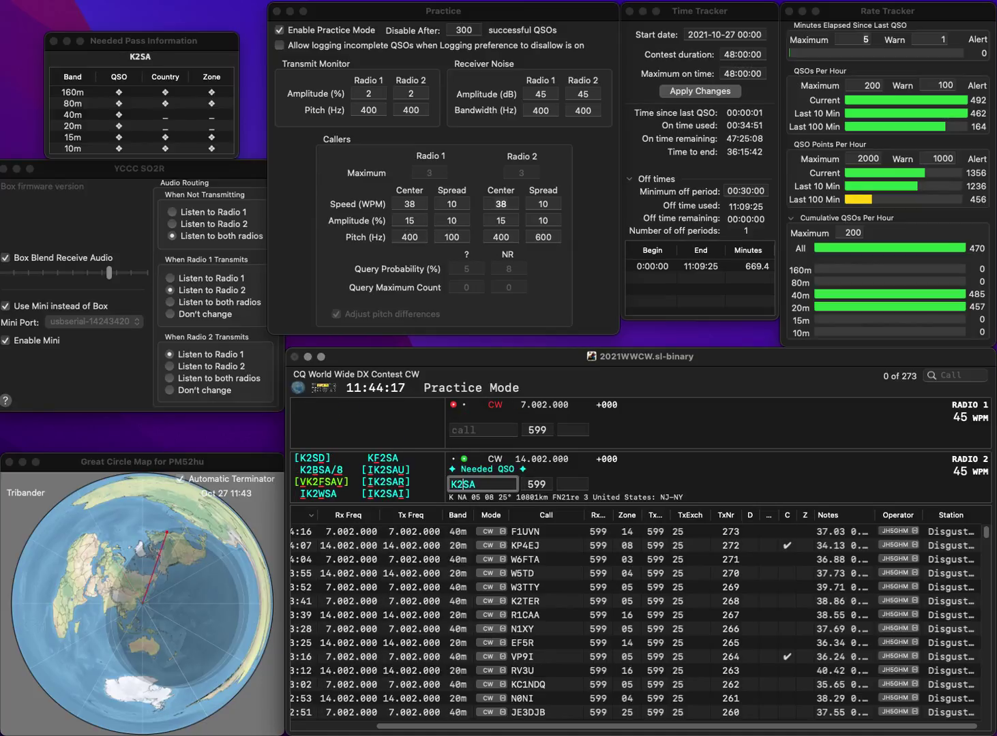
pyautogui.press('Delete')
pyautogui.write('S')
pyautogui.press('Delete')
pyautogui.press('Return')
pyautogui.write('9JBE')
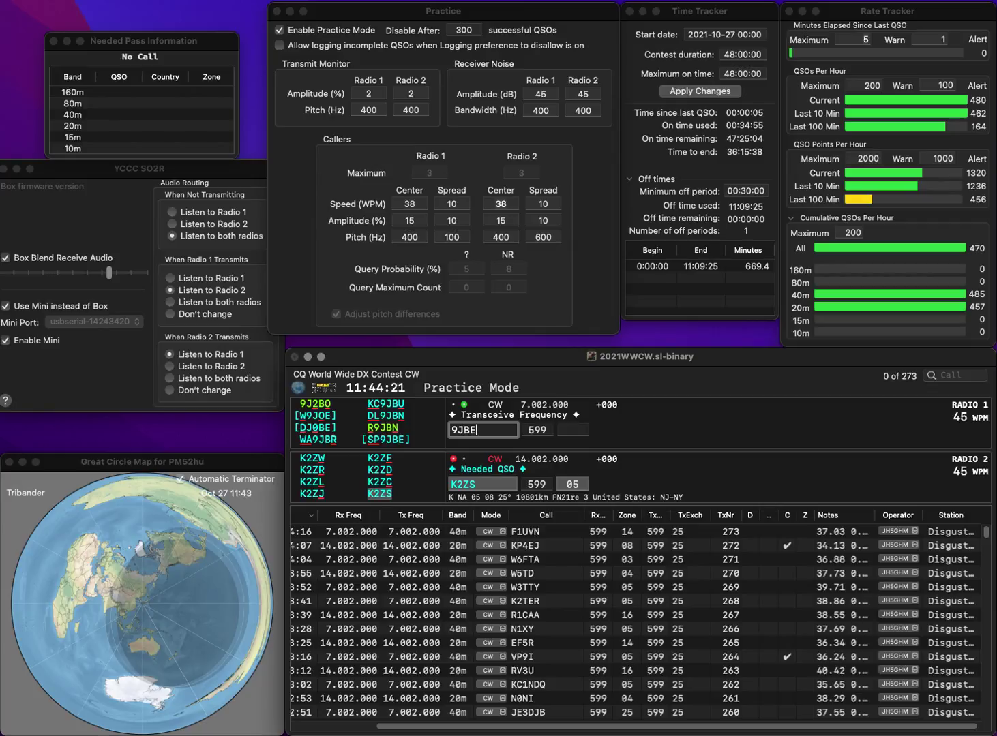
pyautogui.press('Home')
pyautogui.write('SP')
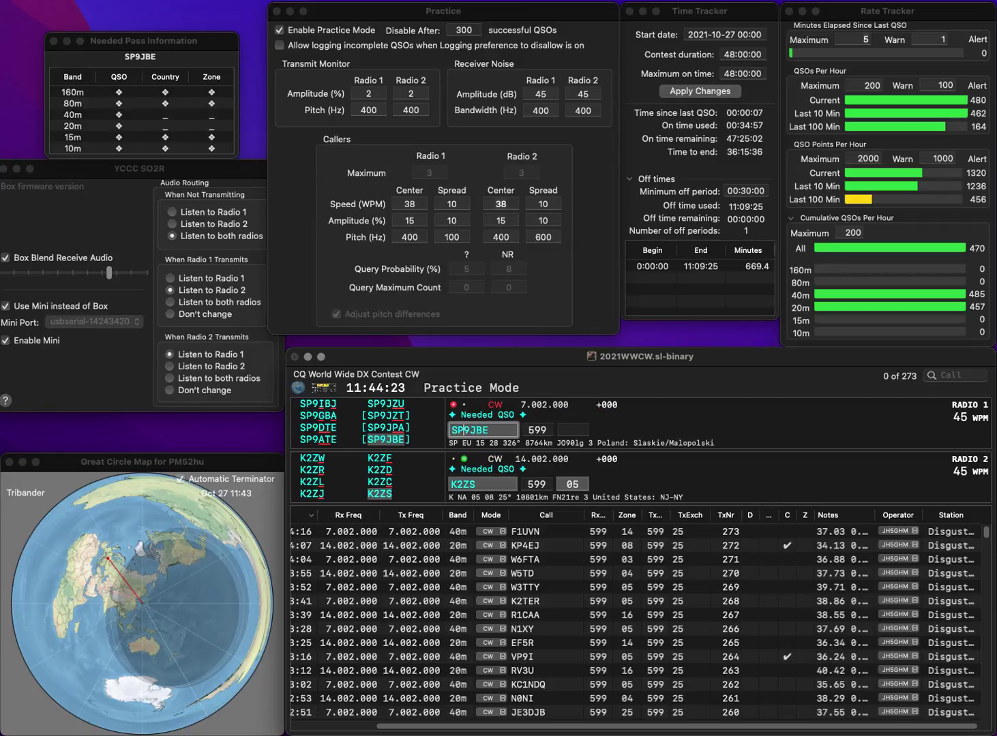
pyautogui.press('Return')
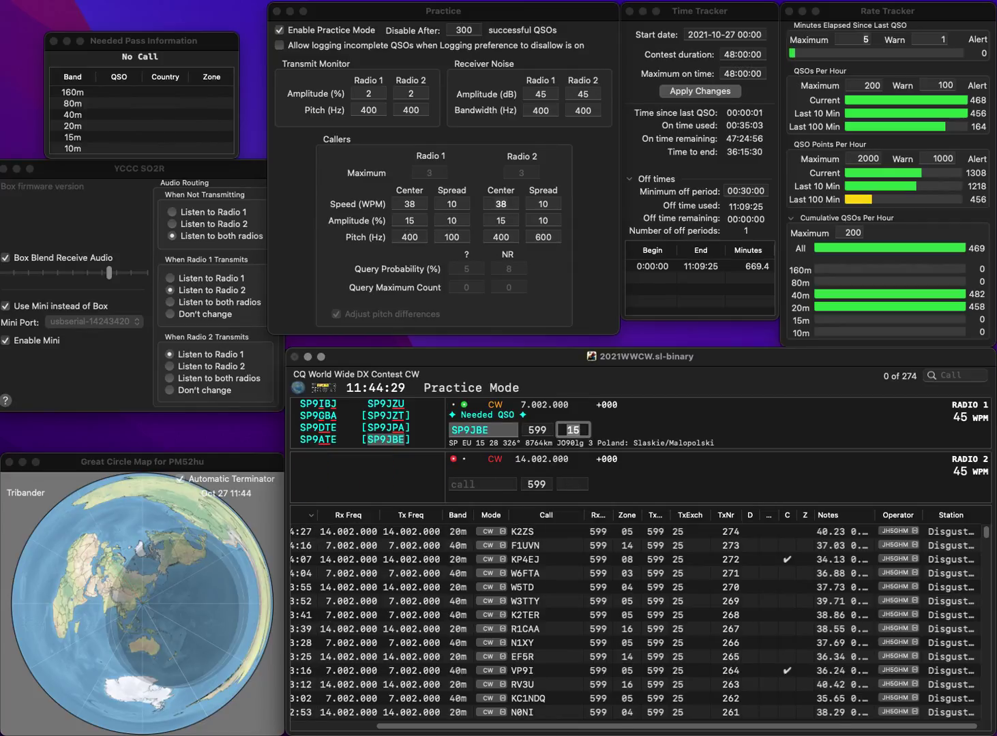
pyautogui.write('L')
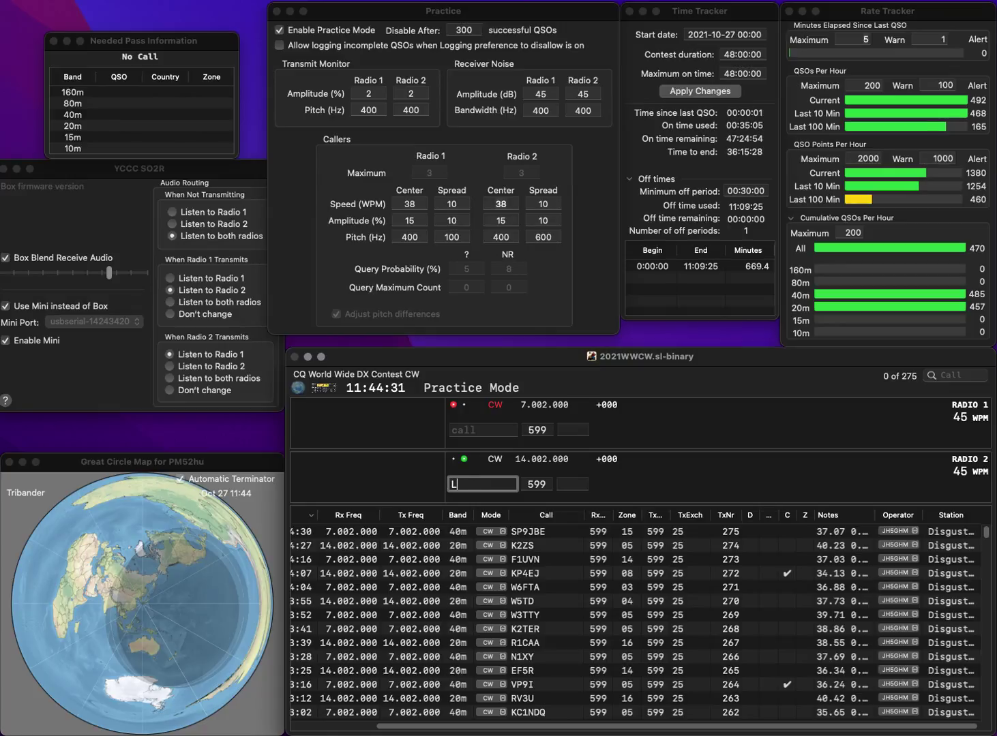
pyautogui.write('A6ZDA')
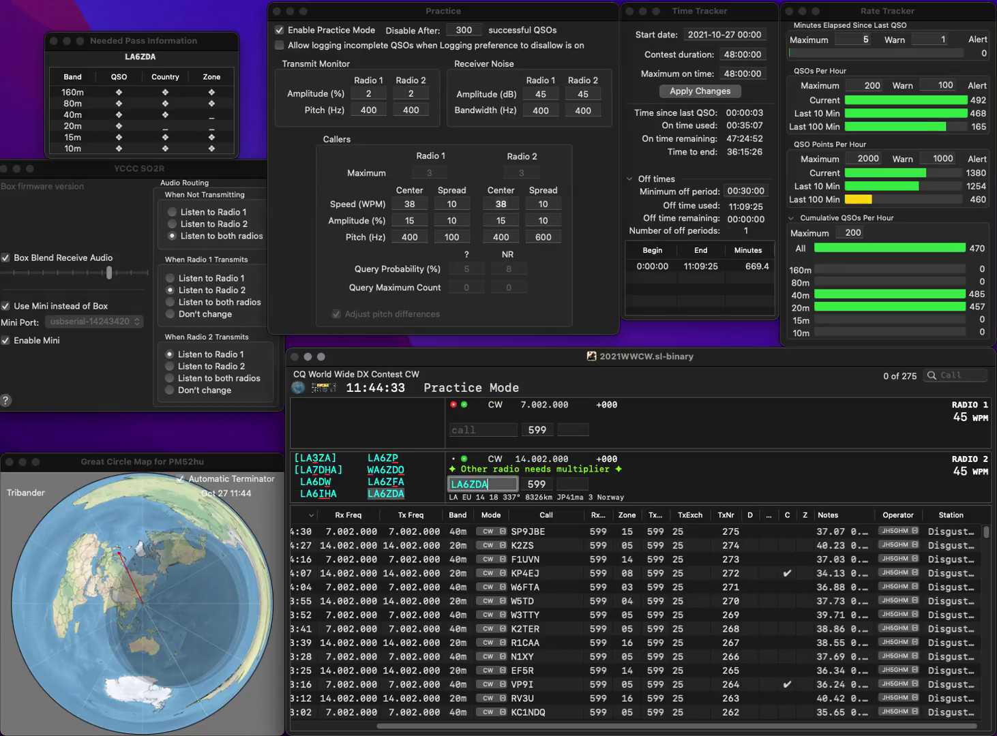
pyautogui.press('Return')
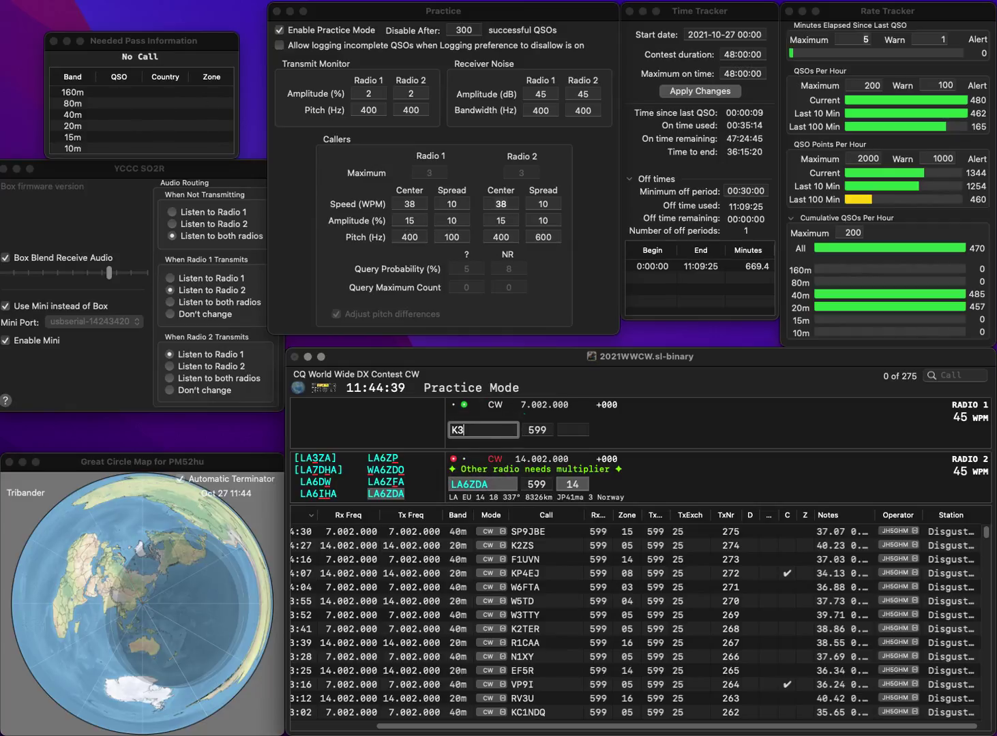
pyautogui.write('TNL')
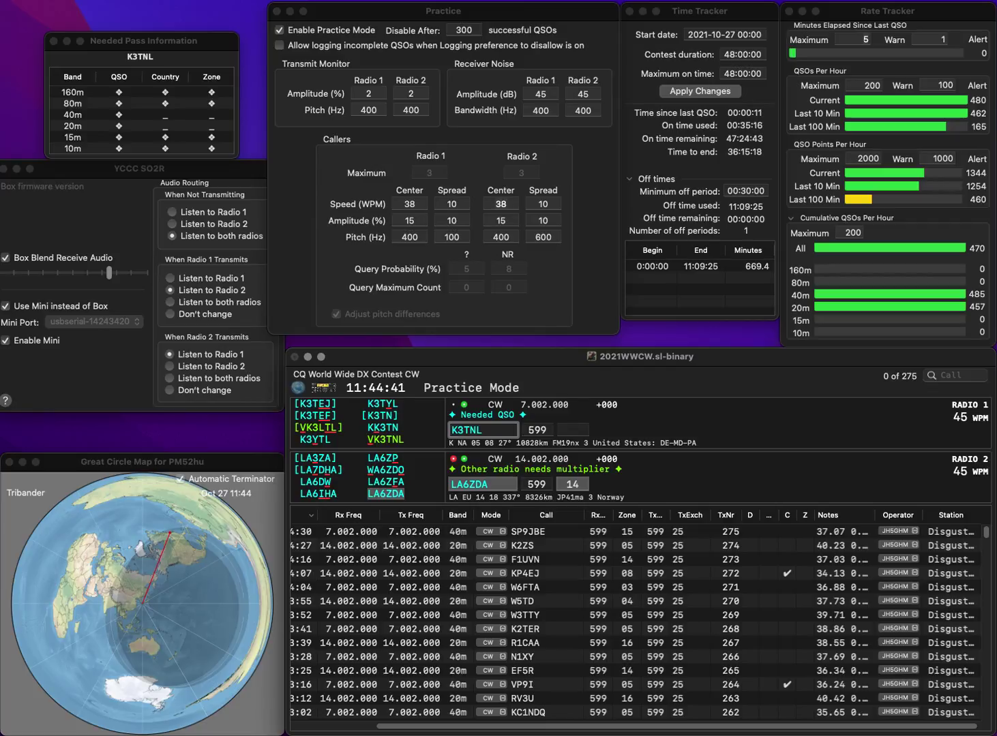
pyautogui.write('V')
pyautogui.press('Return')
pyautogui.press('Return')
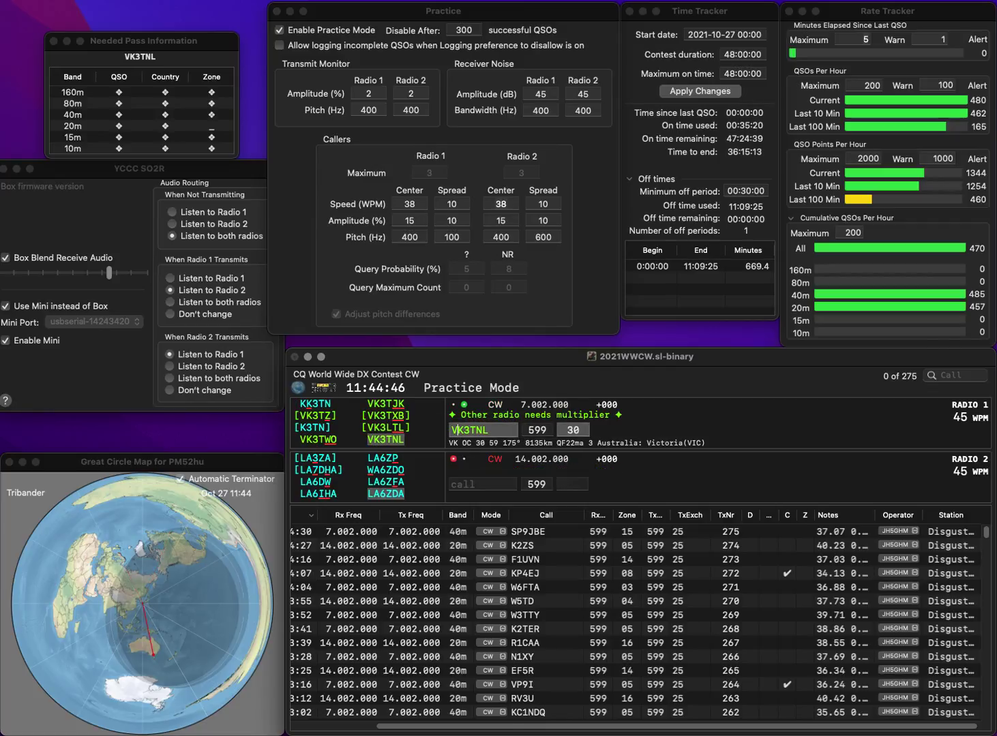
pyautogui.press('space')
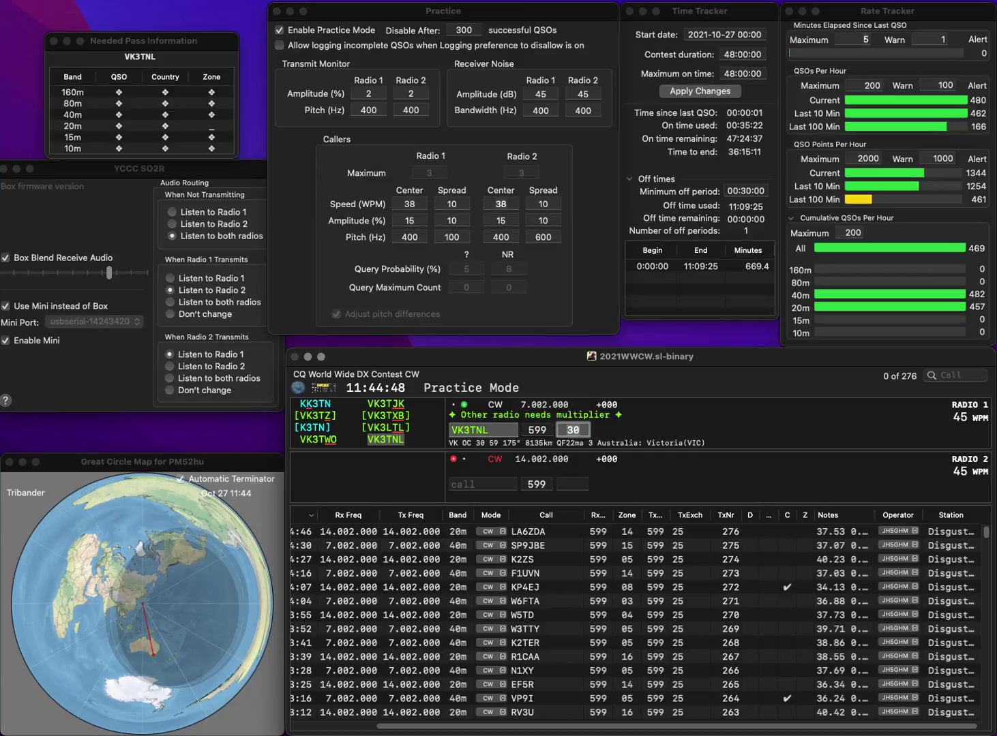
pyautogui.press('Return')
pyautogui.write('N6FE')
pyautogui.press('Return')
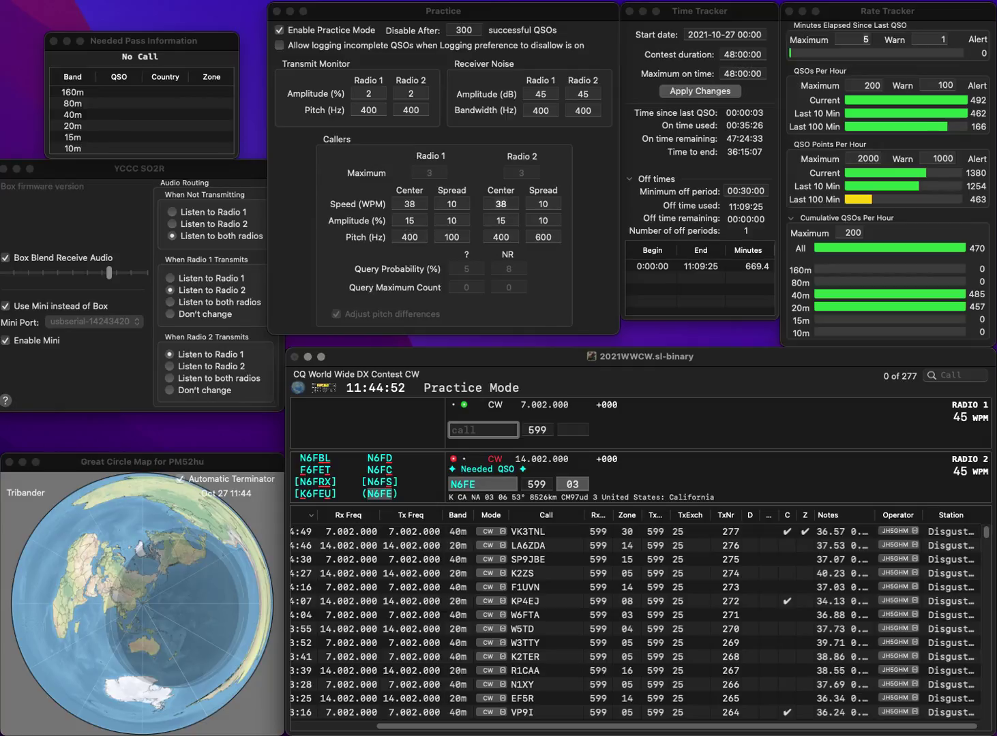
pyautogui.write('KG7KDP')
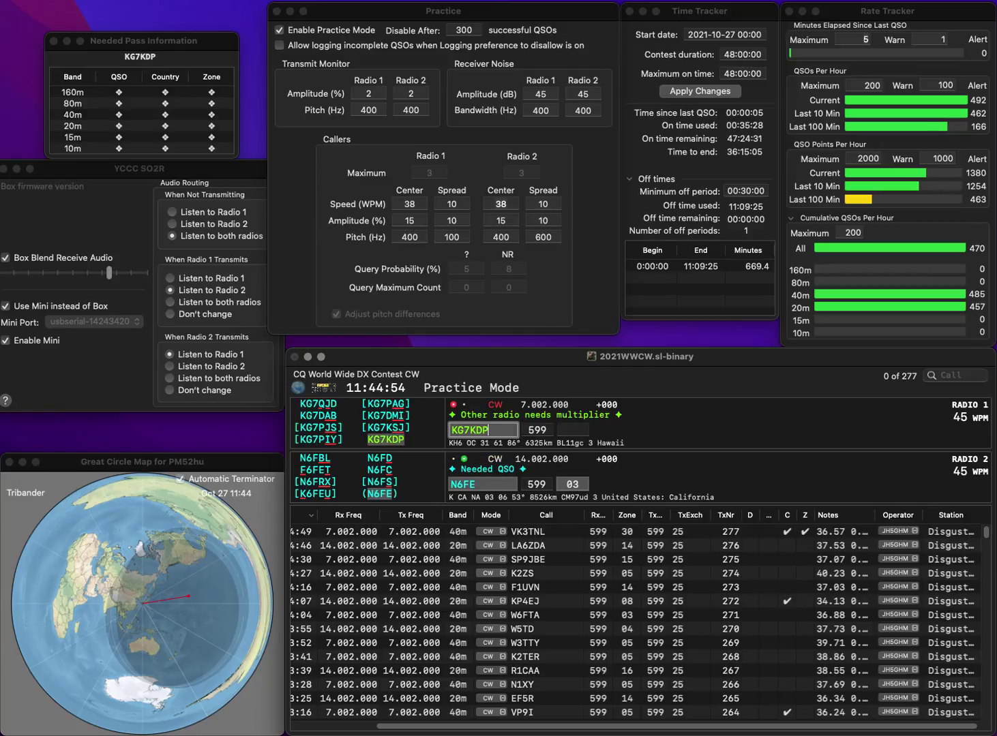
pyautogui.press('Return')
pyautogui.press('Return')
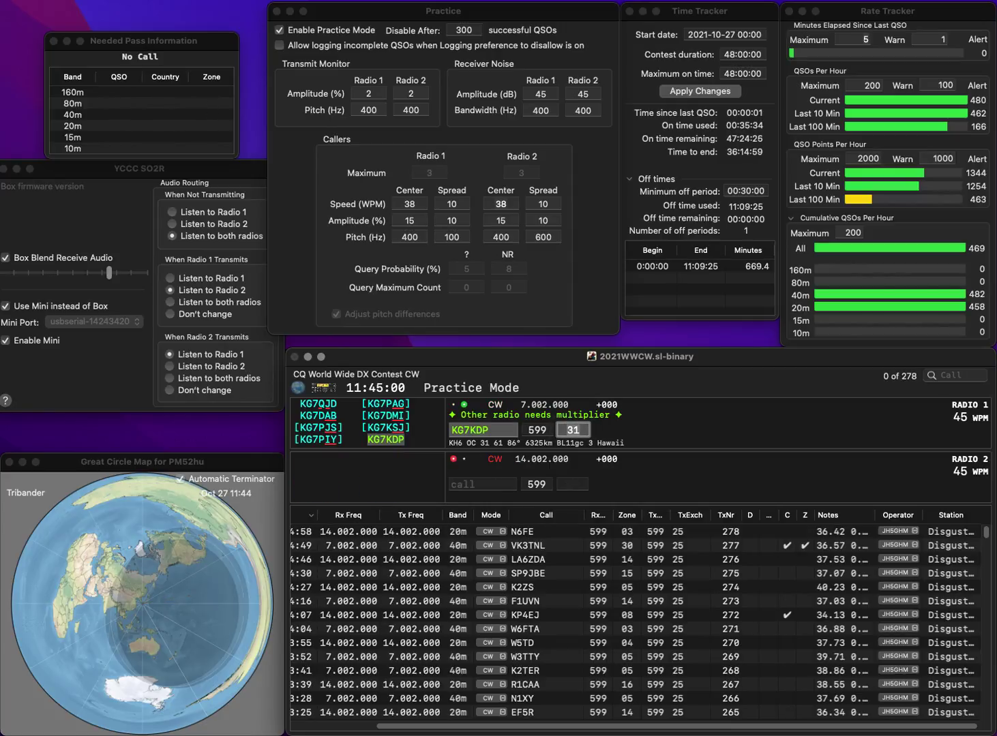
pyautogui.press('Return')
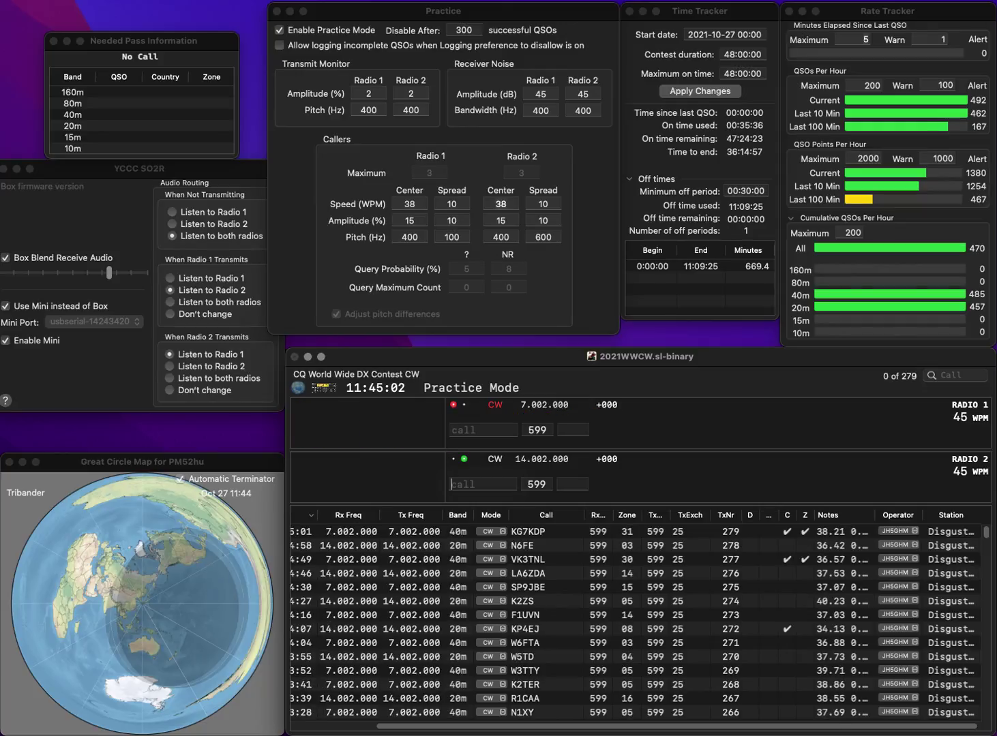
# - Send the partial calls RO on Radio 2 and 3AT on Radio 1, and answer Radio 2 as N7RO with the exchange
pyautogui.press('Return')
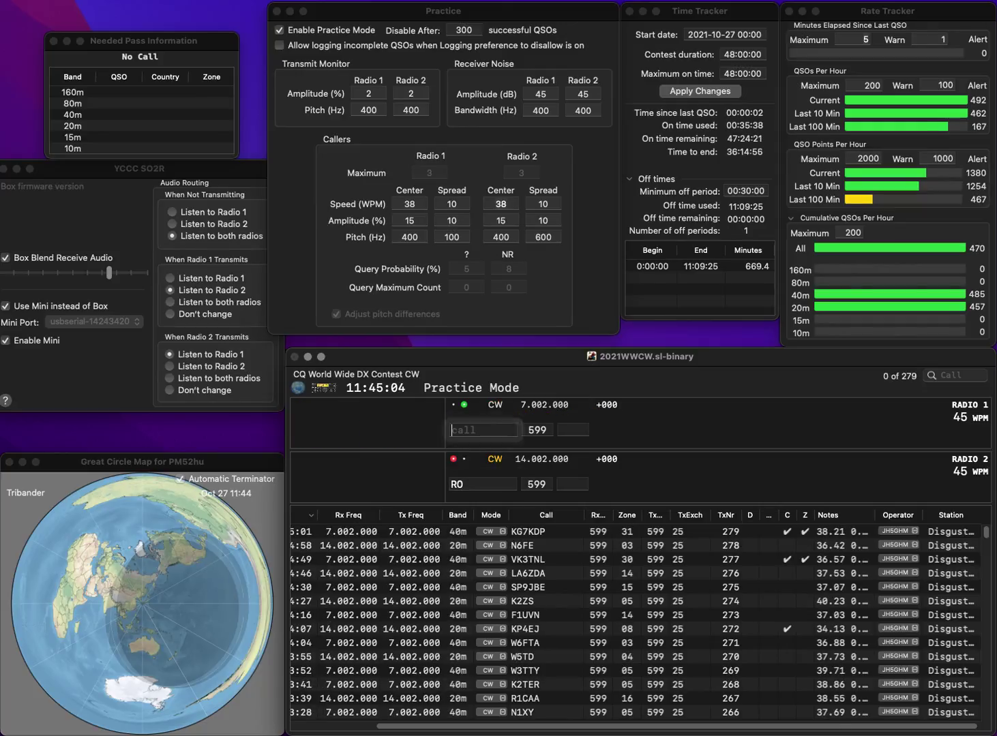
pyautogui.write('3AT')
pyautogui.press('Return')
pyautogui.write('N7')
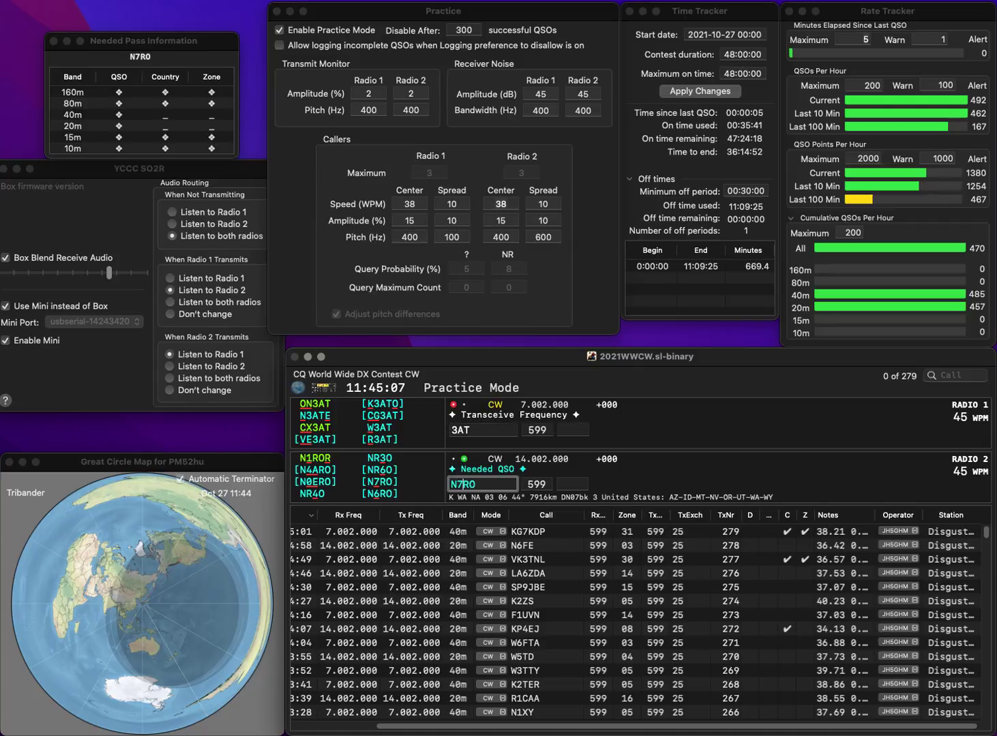
pyautogui.press('Return')
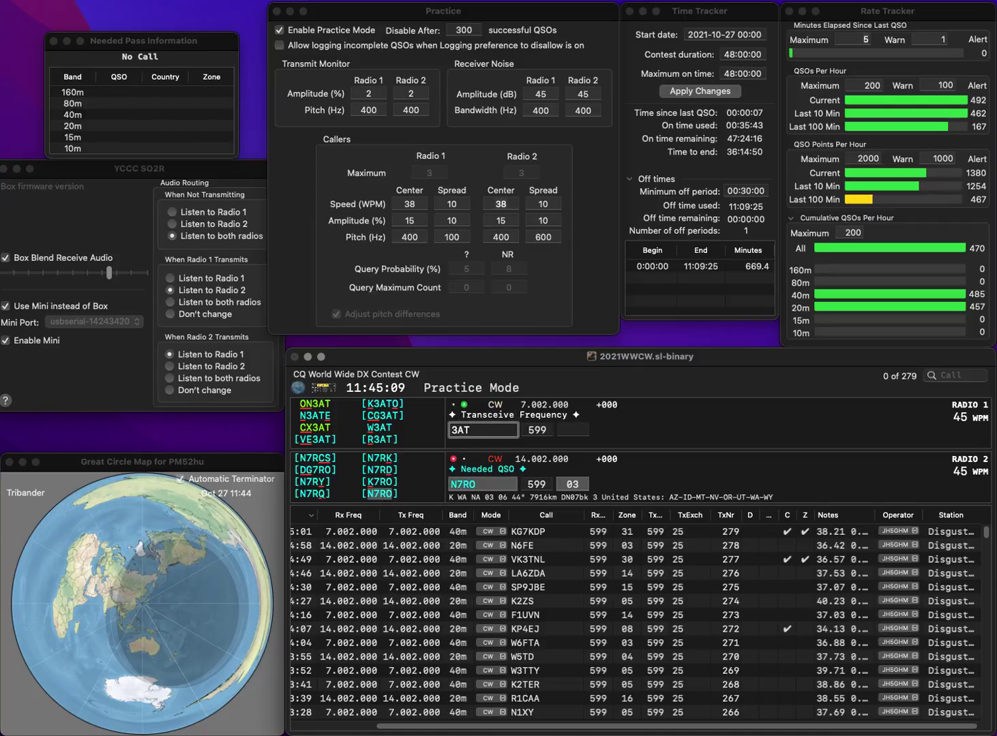
pyautogui.write('PA3AT')
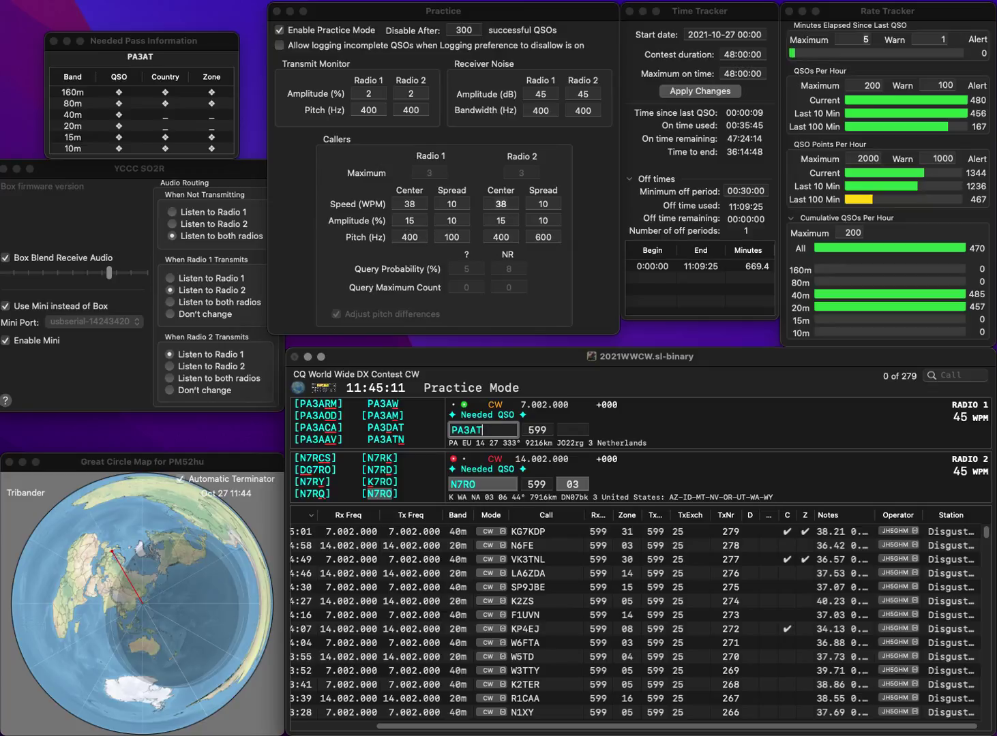
pyautogui.write('N')
pyautogui.press('Return')
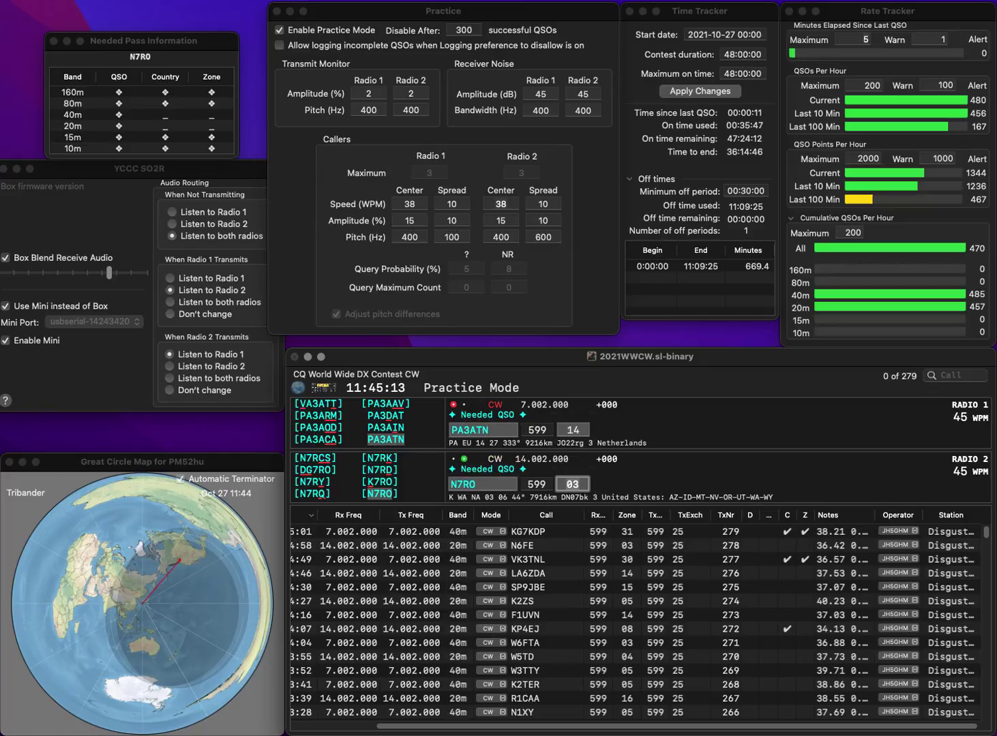
pyautogui.press('Return')
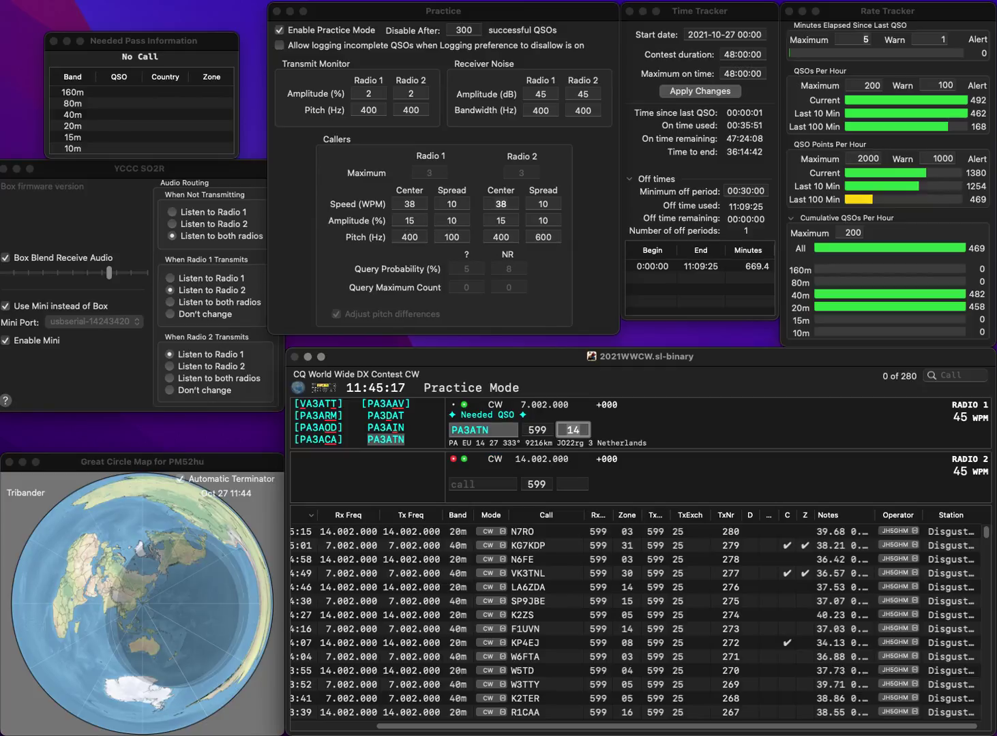
pyautogui.press('Return')
pyautogui.write('PC')
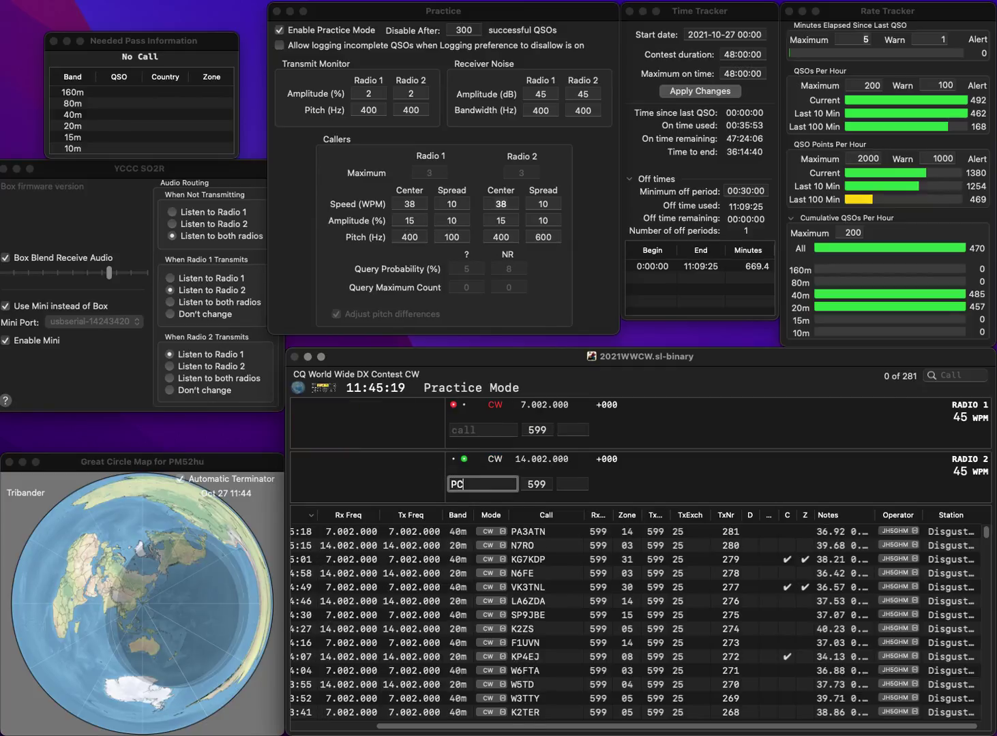
pyautogui.write('1RZ')
pyautogui.press('Return')
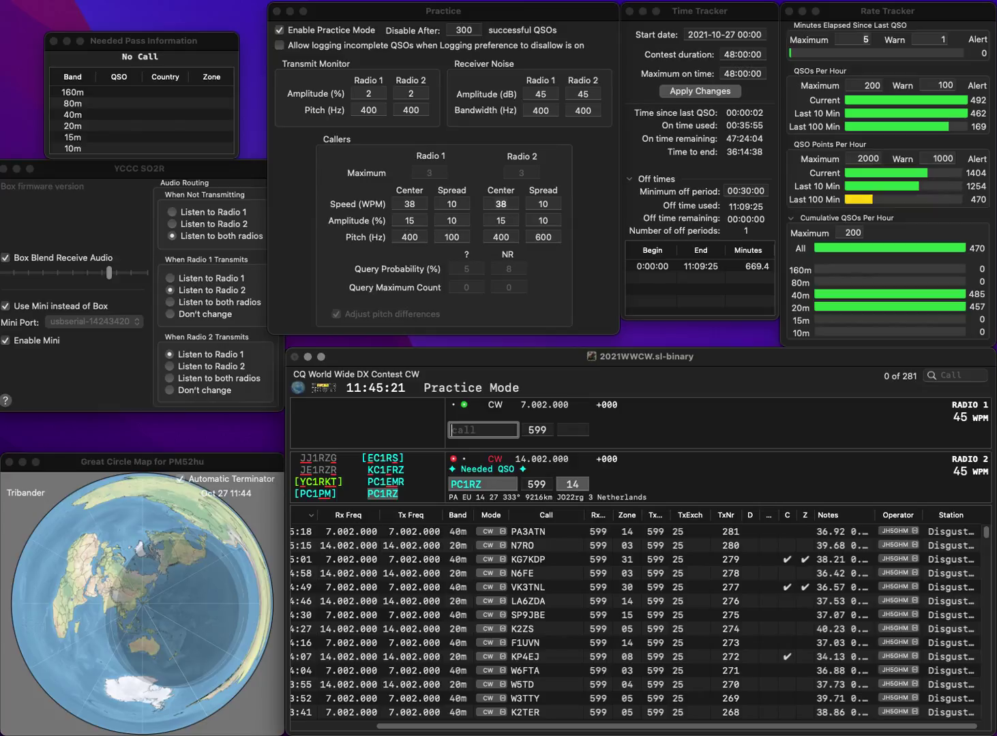
pyautogui.write('ON5IA')
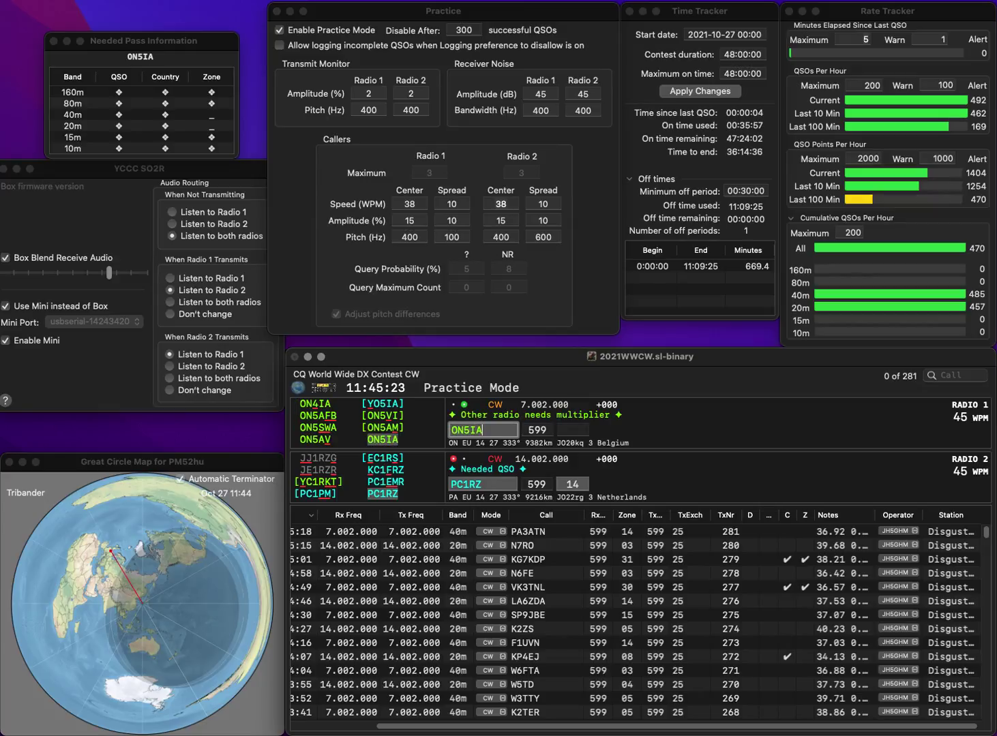
pyautogui.press('Return')
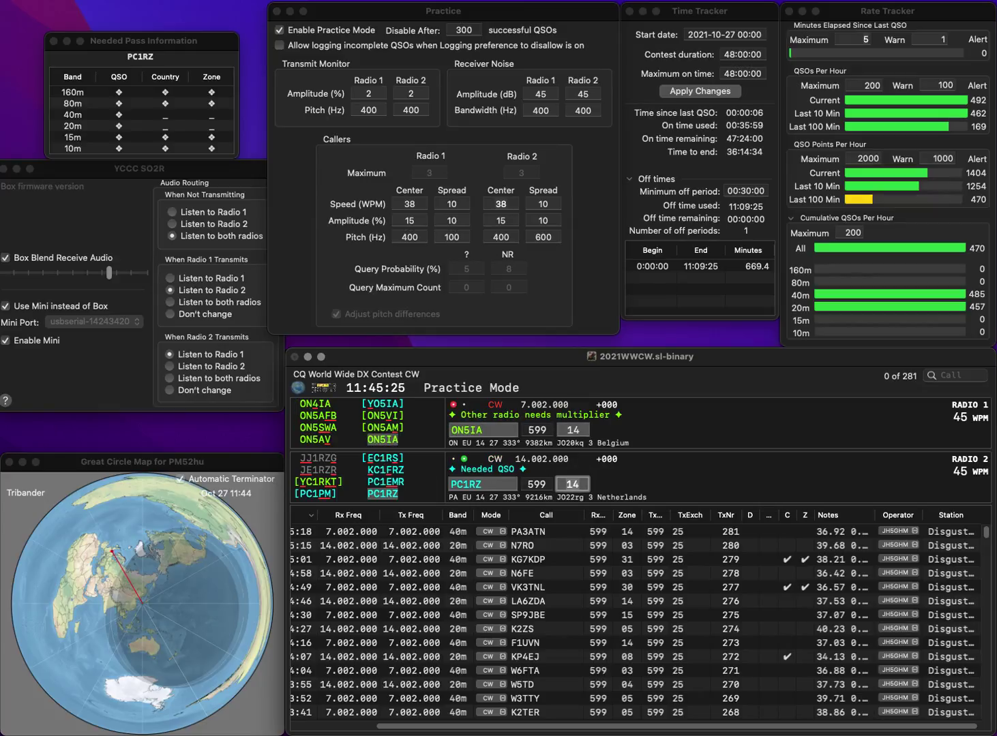
pyautogui.press('Return')
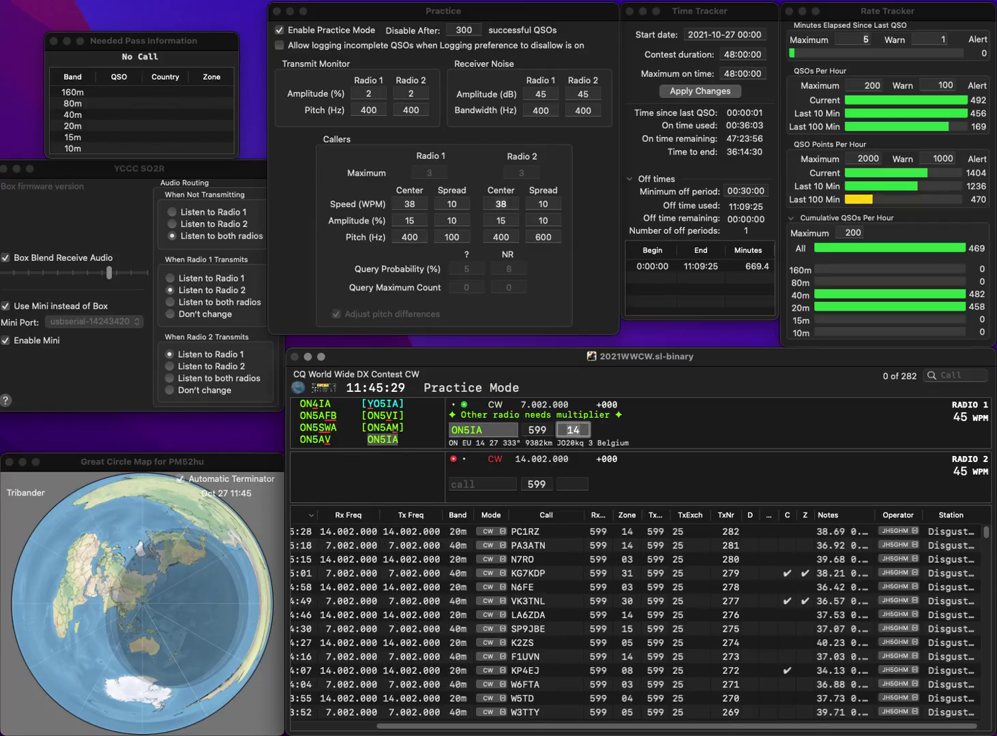
pyautogui.press('Return')
# - Answer W2MGF on Radio 2 and N7GCO on Radio 1 with the exchange, and log both contacts
pyautogui.write('W')
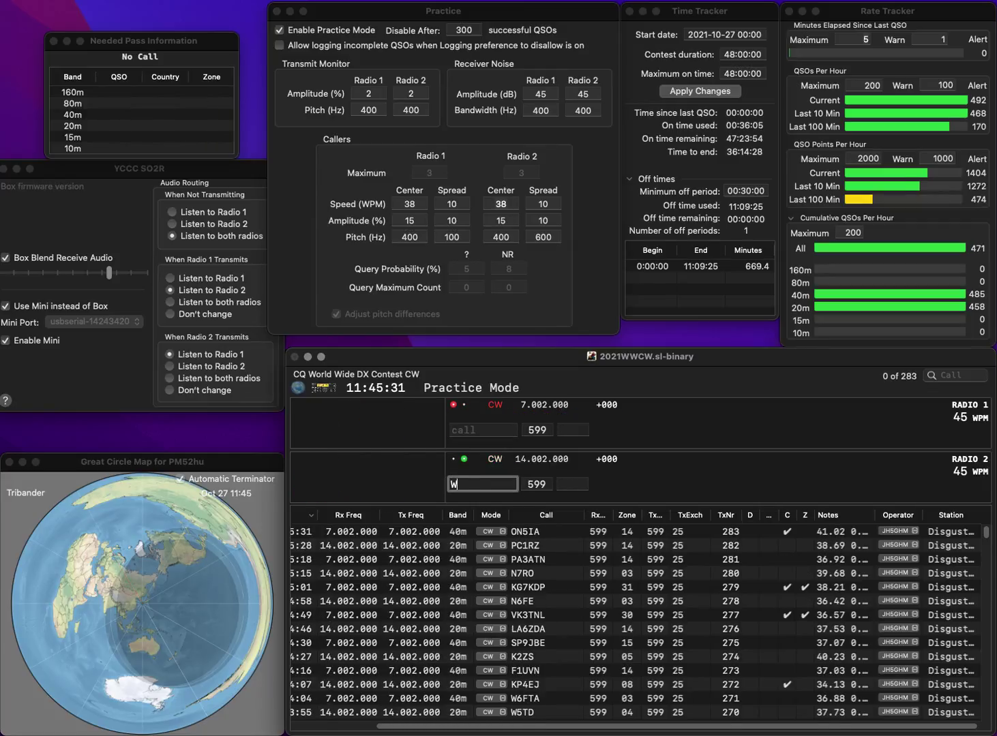
pyautogui.write('2MGF')
pyautogui.press('Return')
pyautogui.write('N')
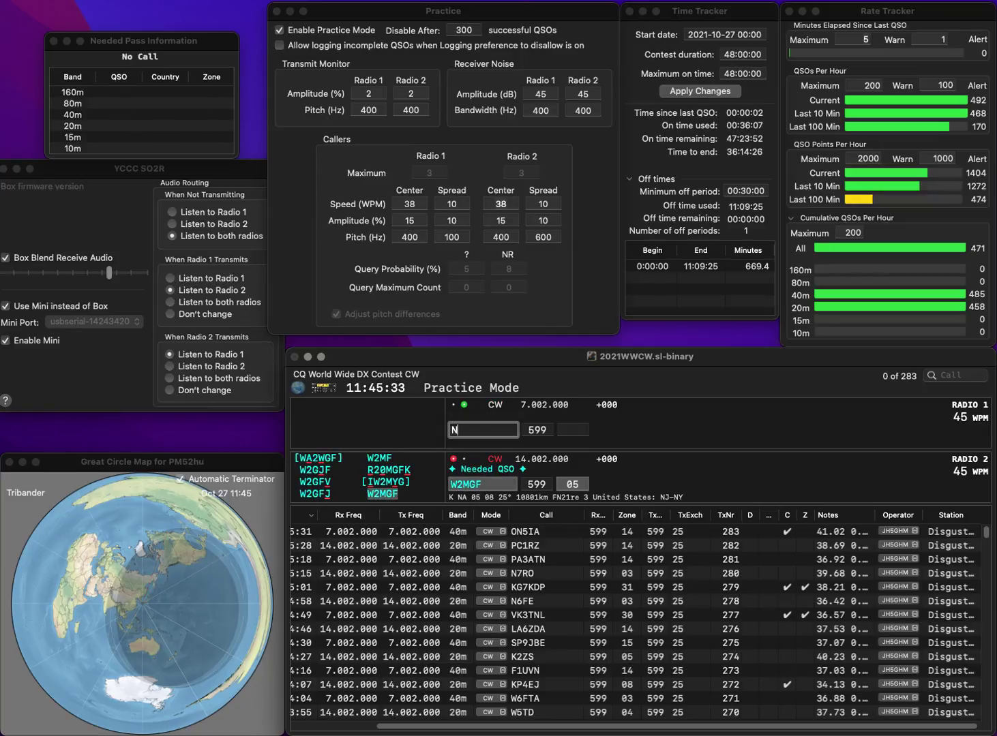
pyautogui.write('7GCO')
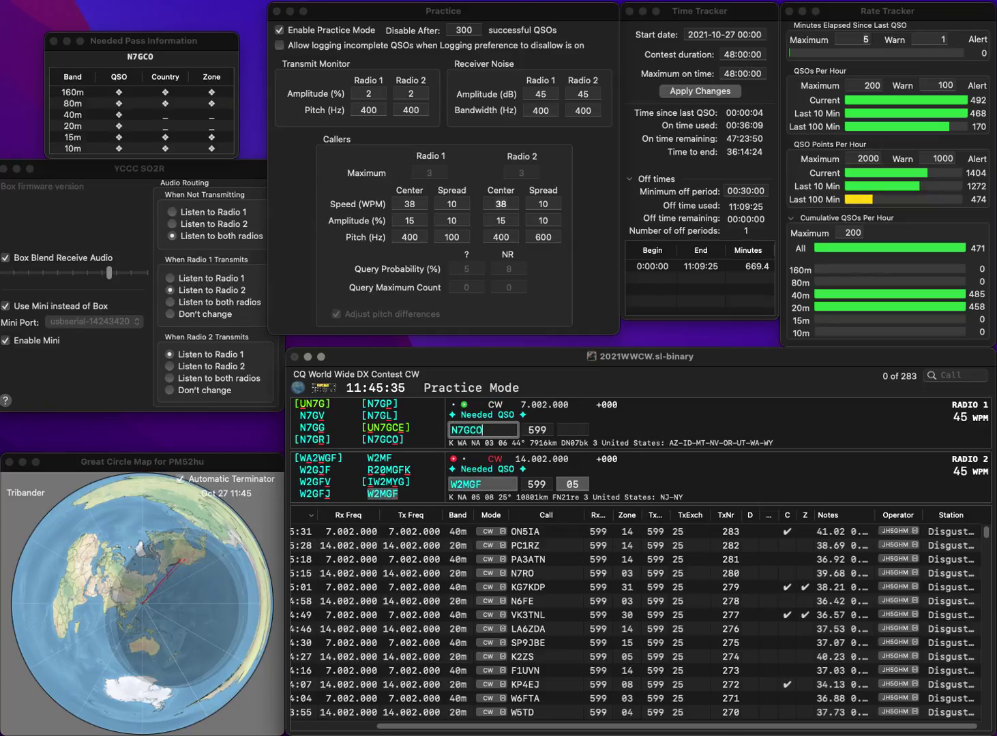
pyautogui.press('Return')
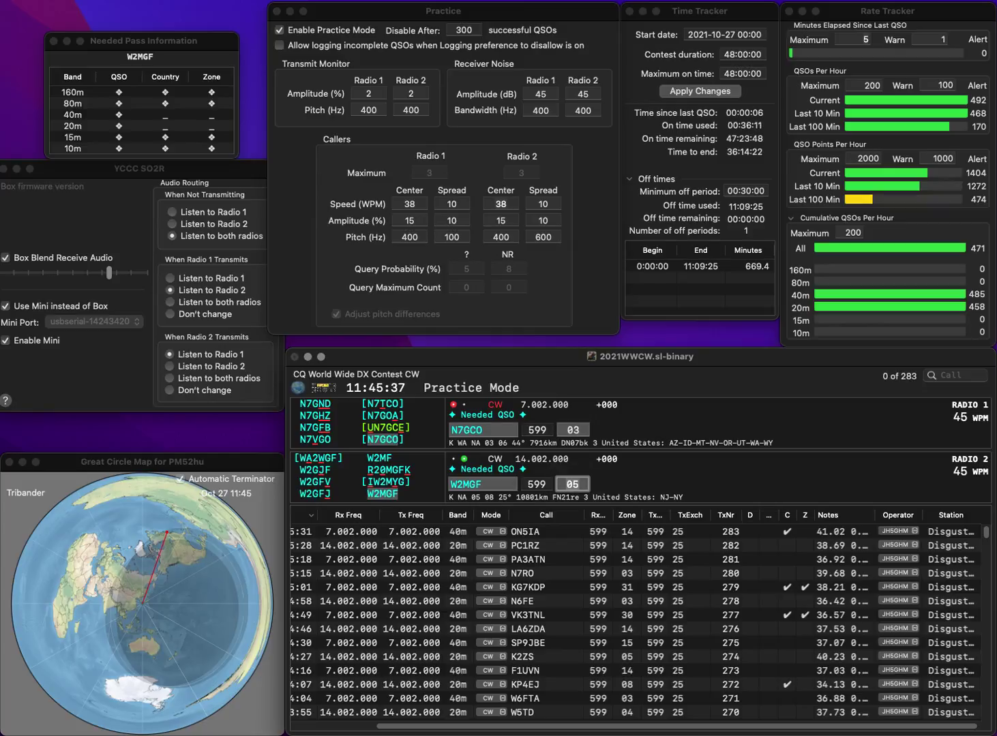
pyautogui.press('Return')
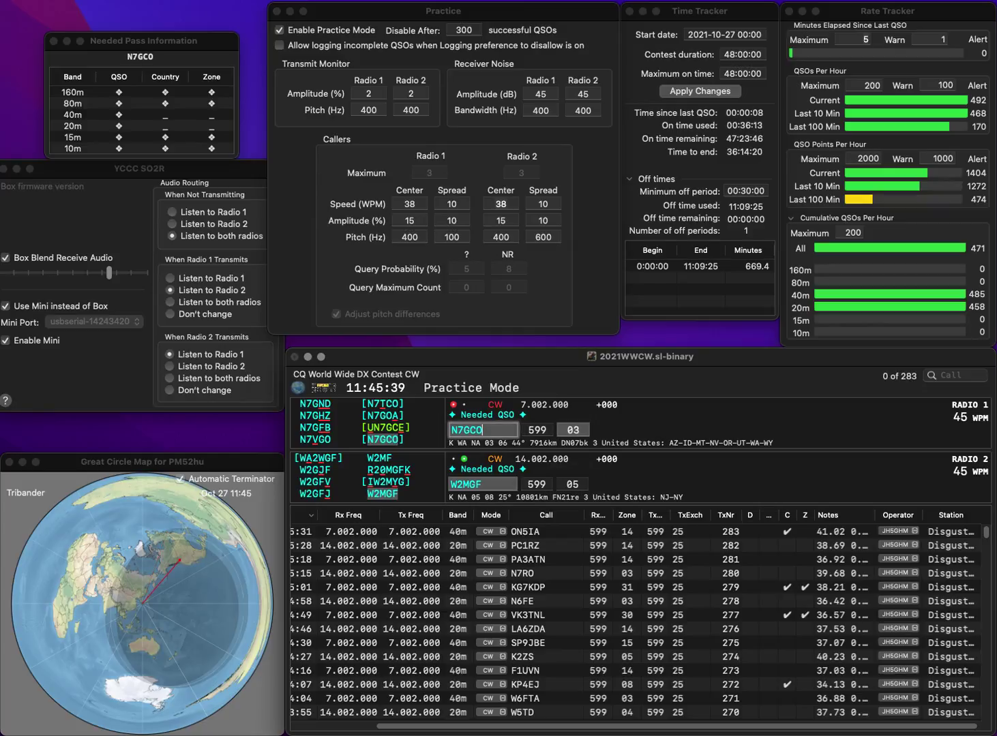
pyautogui.press('space')
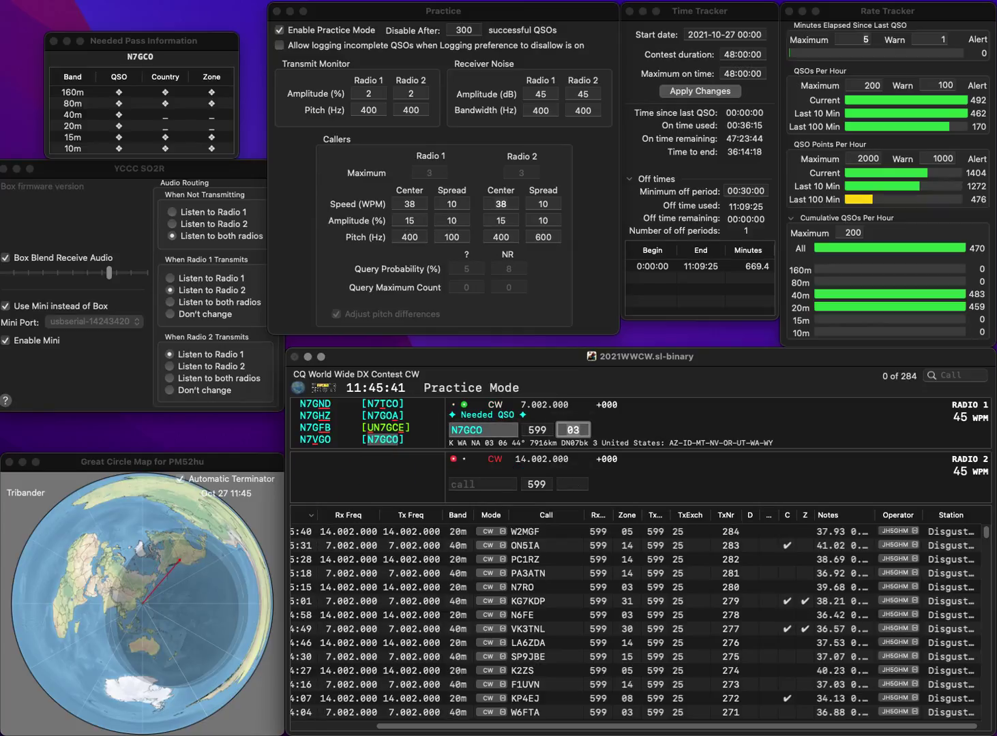
pyautogui.press('Return')
# - Try the Radio 2 caller as HG1R, HQ1R and 5Q1R, and send the revised call SQ1R
pyautogui.write('WHG1R')
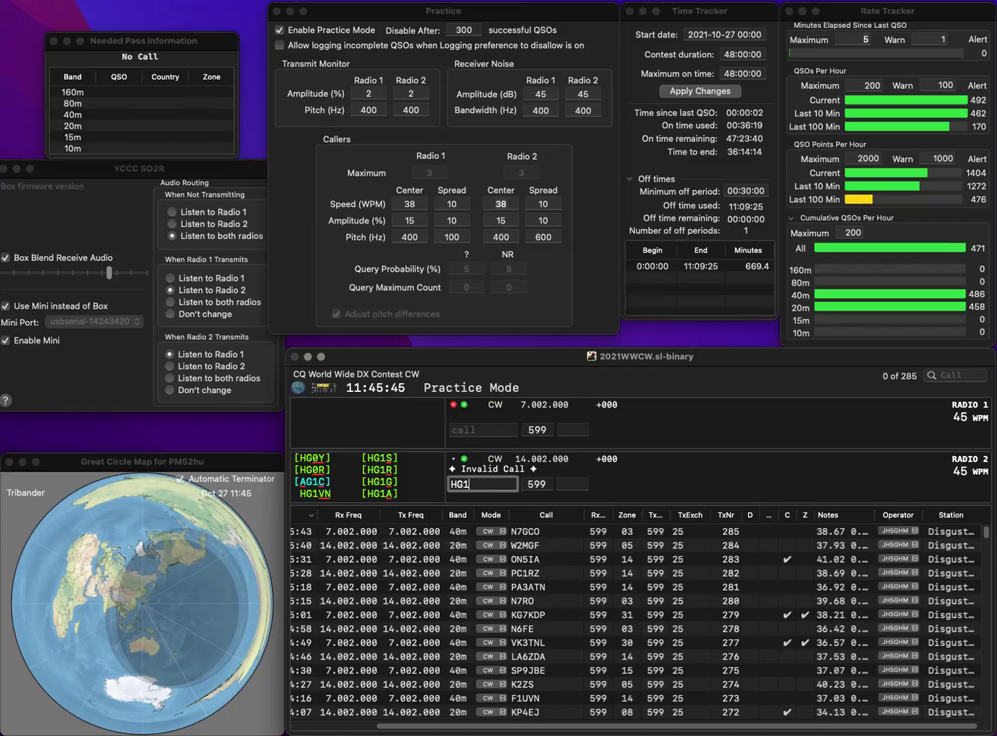
pyautogui.press('Left')
pyautogui.press('Left')
pyautogui.press('BackSpace')
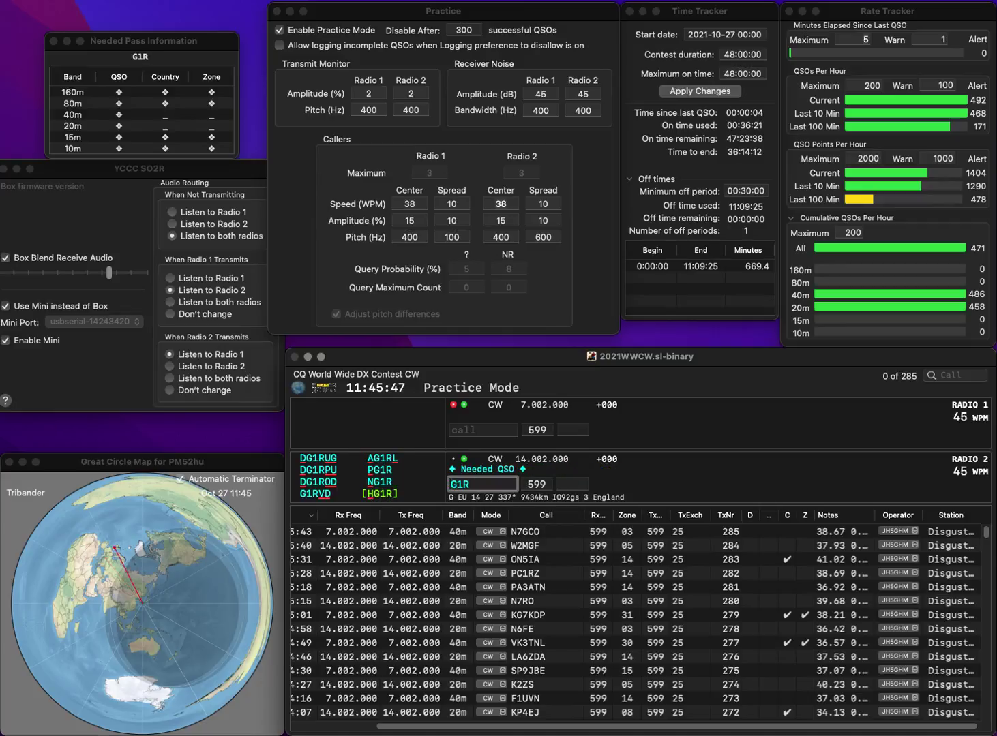
pyautogui.write('Q')
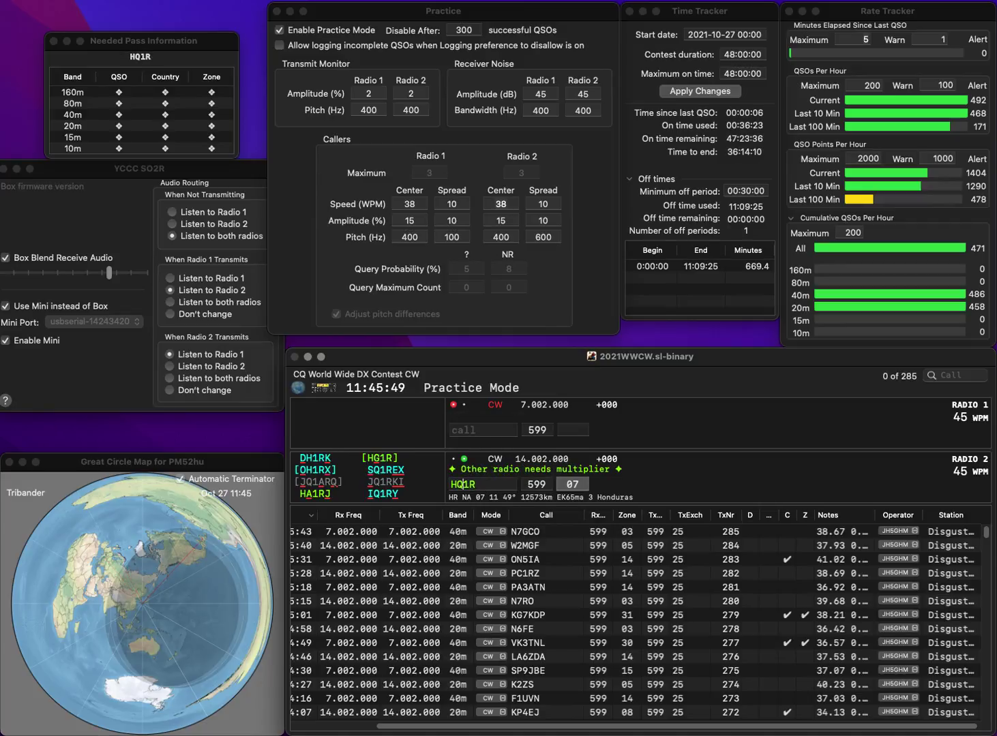
pyautogui.press('Left')
pyautogui.press('BackSpace')
pyautogui.write('5')
pyautogui.press('BackSpace')
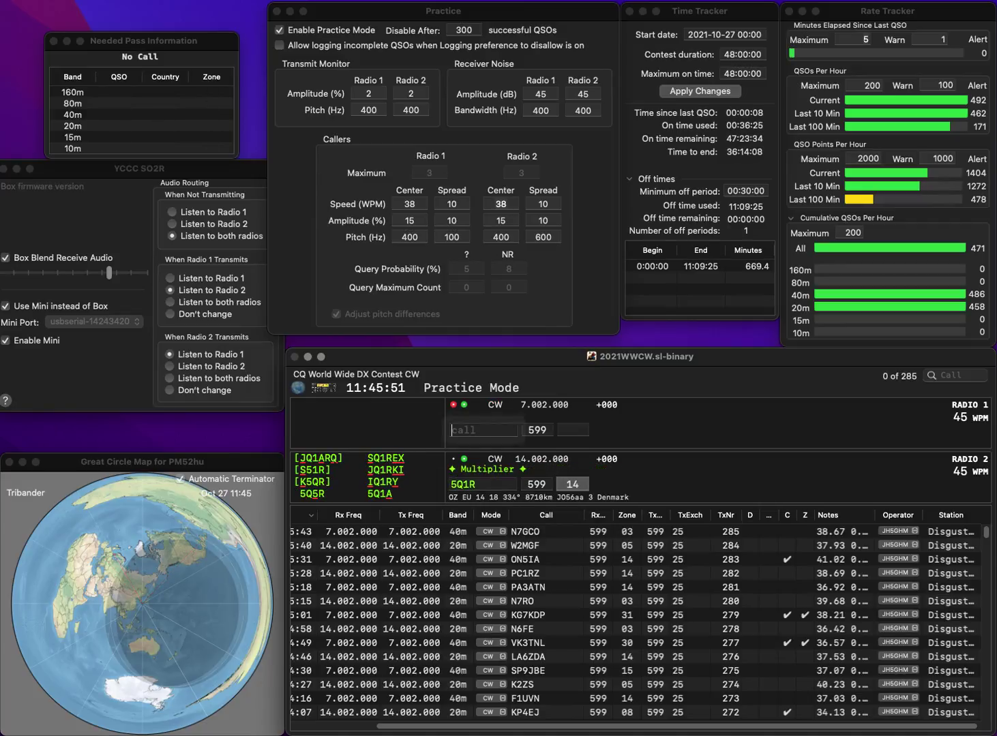
pyautogui.write('S')
pyautogui.press('Up')
pyautogui.press('Return')
pyautogui.press('Return')
# - Send the partial call OH on Radio 1, and correct the Radio 2 call to 5Q5R with the exchange
pyautogui.write('O')
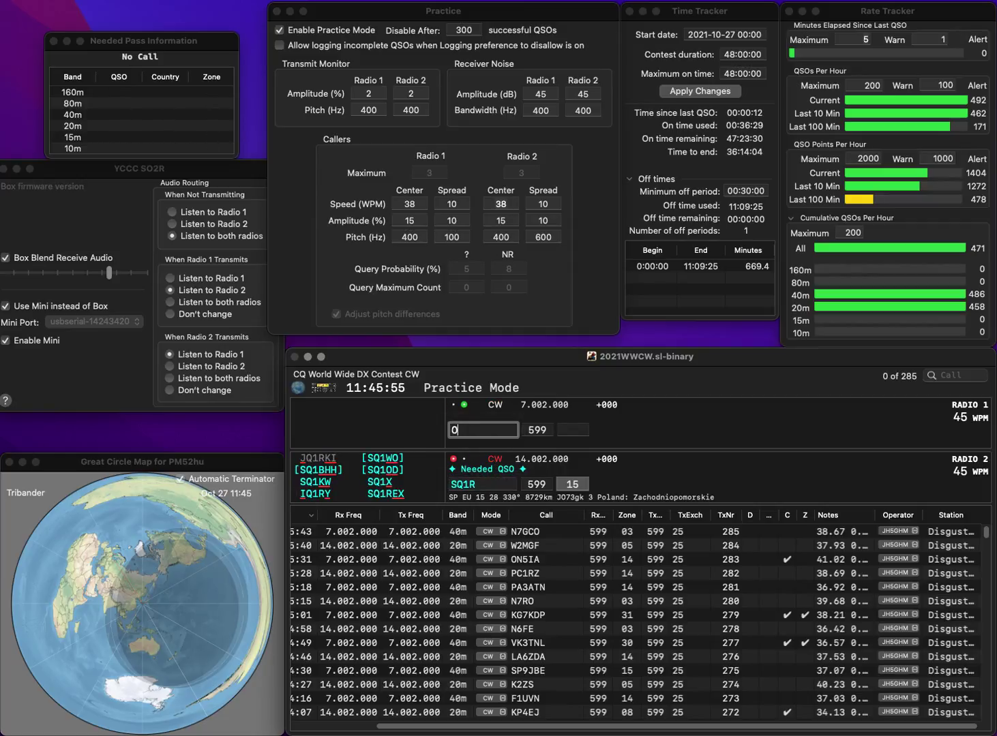
pyautogui.write('H')
pyautogui.press('Return')
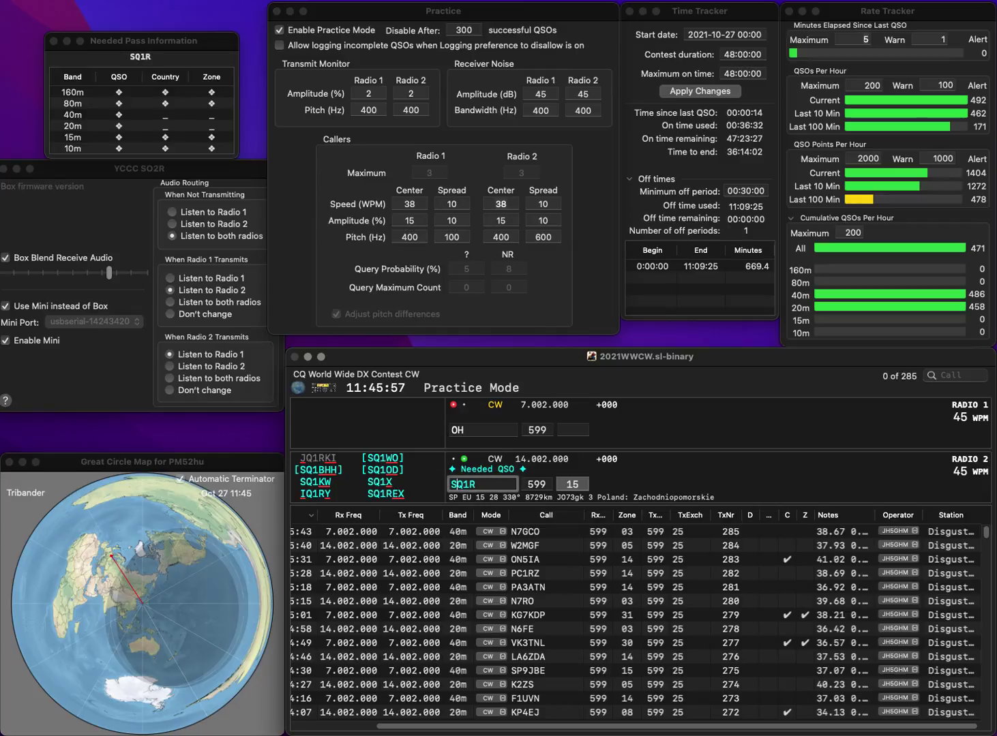
pyautogui.press('Delete')
pyautogui.write('5')
pyautogui.press('Left')
pyautogui.press('Left')
pyautogui.press('BackSpace')
pyautogui.write('5')
pyautogui.press('Return')
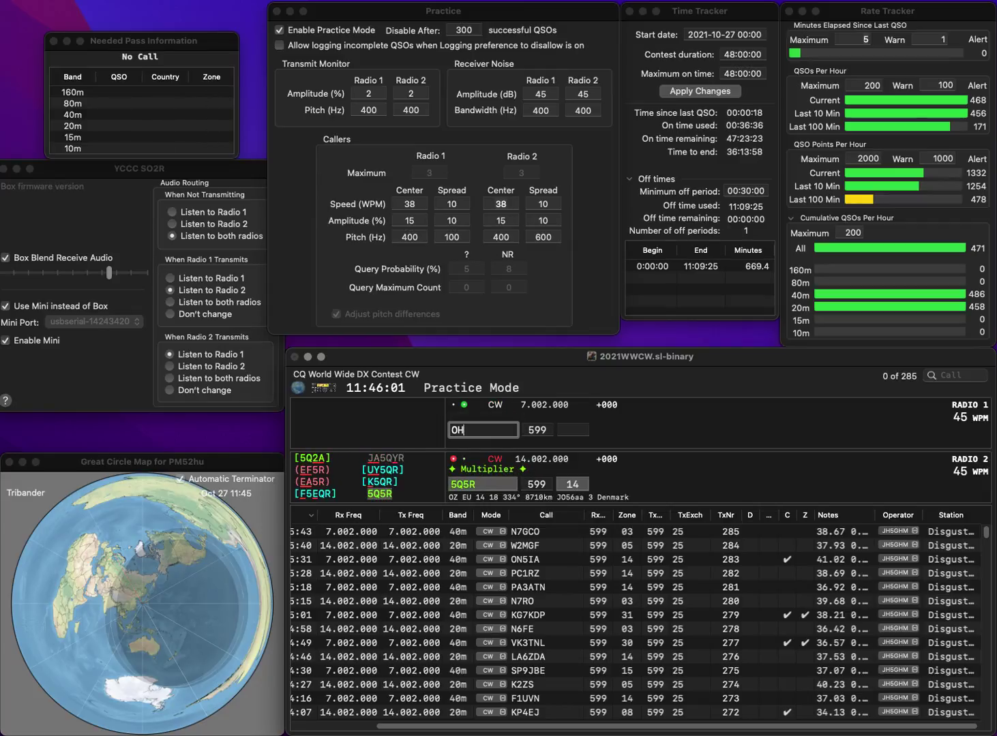
pyautogui.write('DL')
pyautogui.write('SWW')
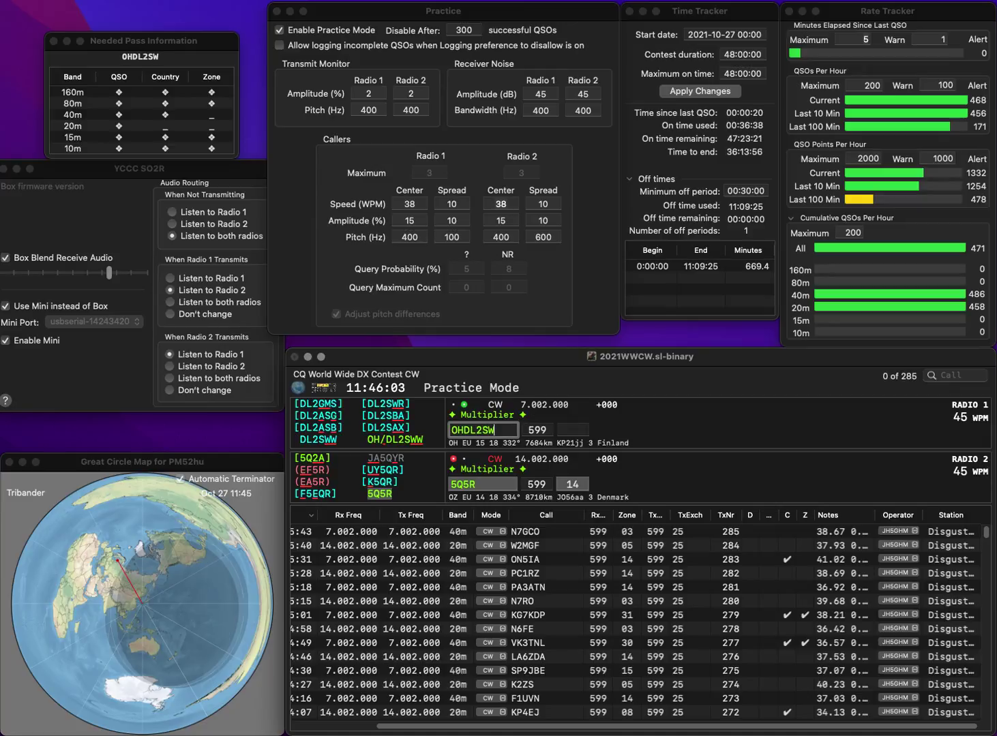
pyautogui.click(464, 430)
pyautogui.write('/')
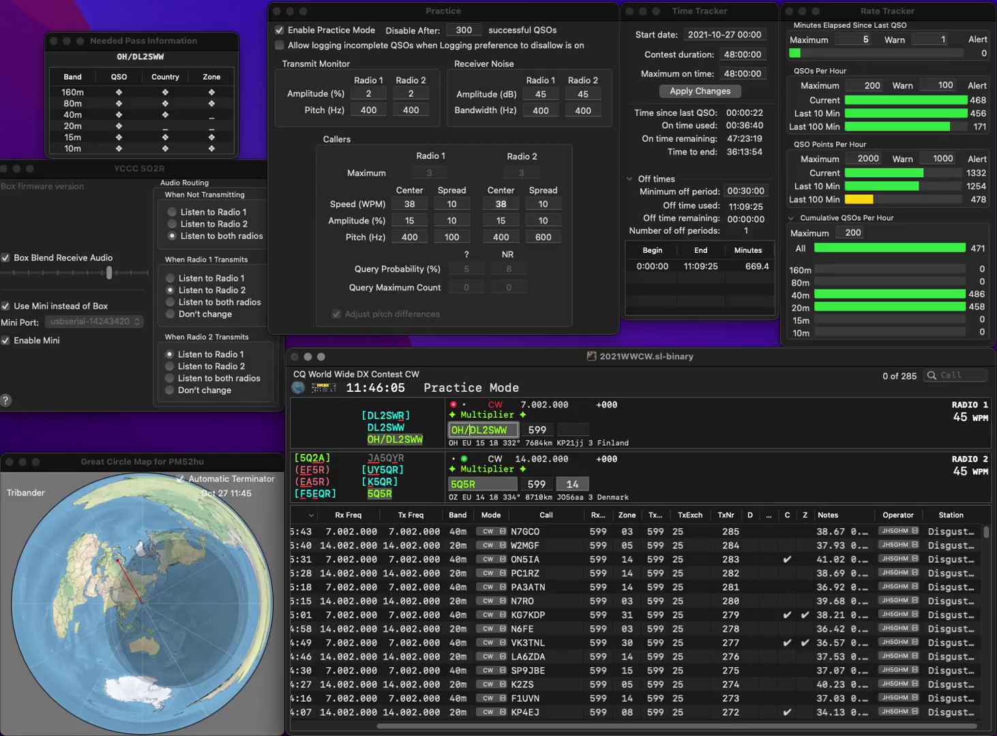
pyautogui.press('Return')
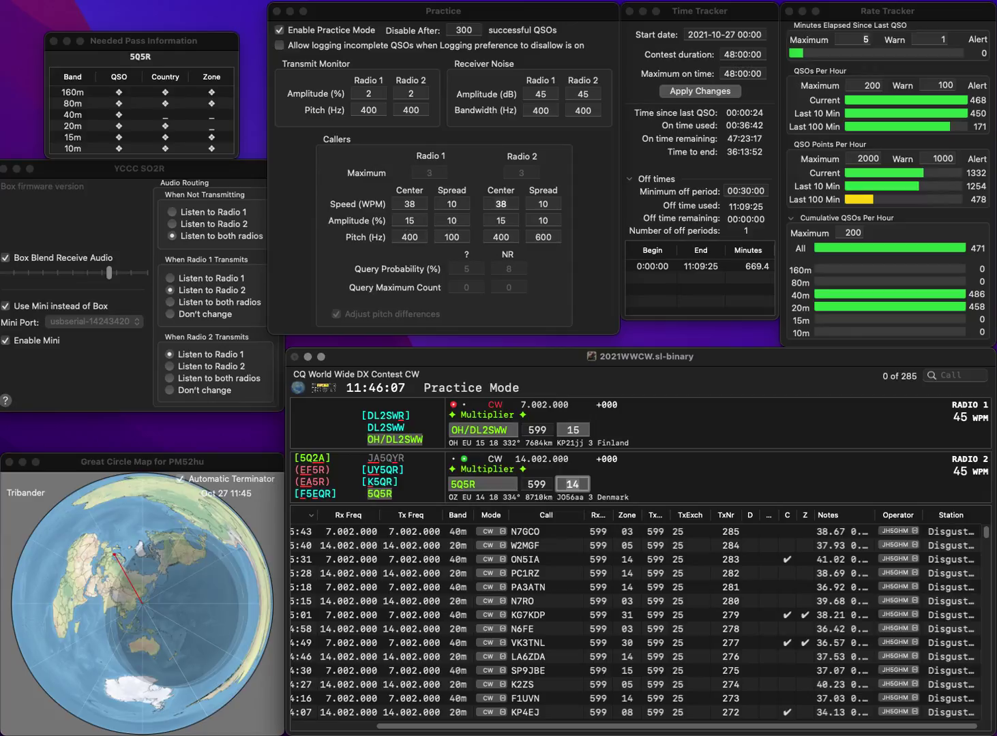
pyautogui.press('Return')
pyautogui.press('Tab')
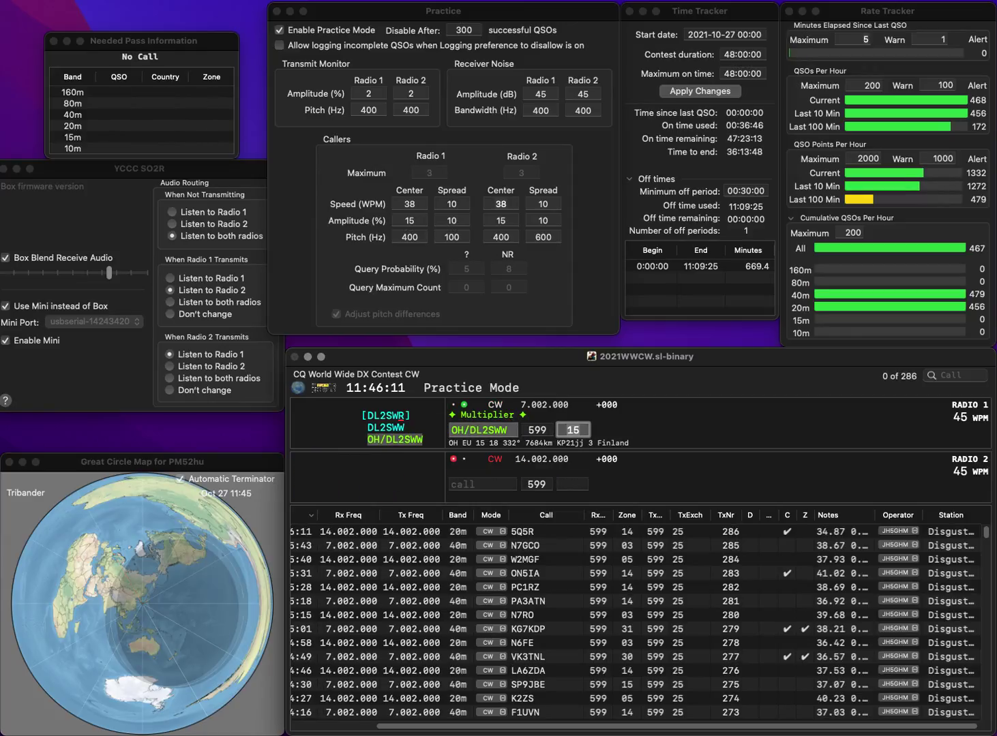
pyautogui.press('Return')
# - Answer WA7ICC on Radio 2 and DL9QS on Radio 1 with the exchange, and log the WA7ICC contact
pyautogui.write('WA7ICC')
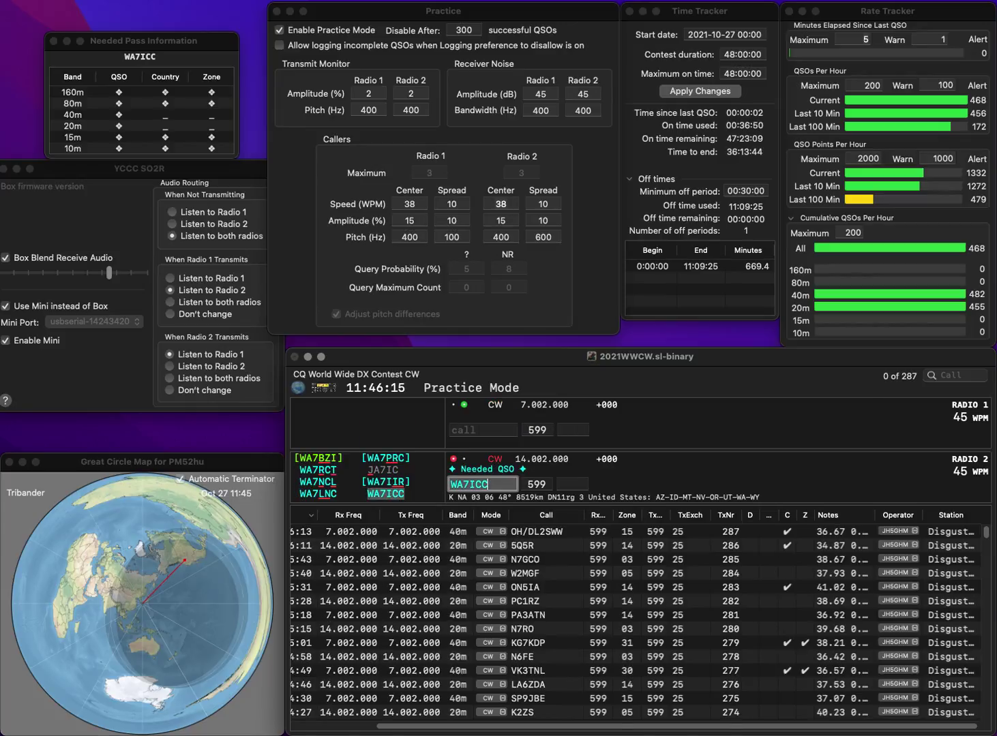
pyautogui.press('Return')
pyautogui.write('9QS')
pyautogui.press('Home')
pyautogui.write('DL')
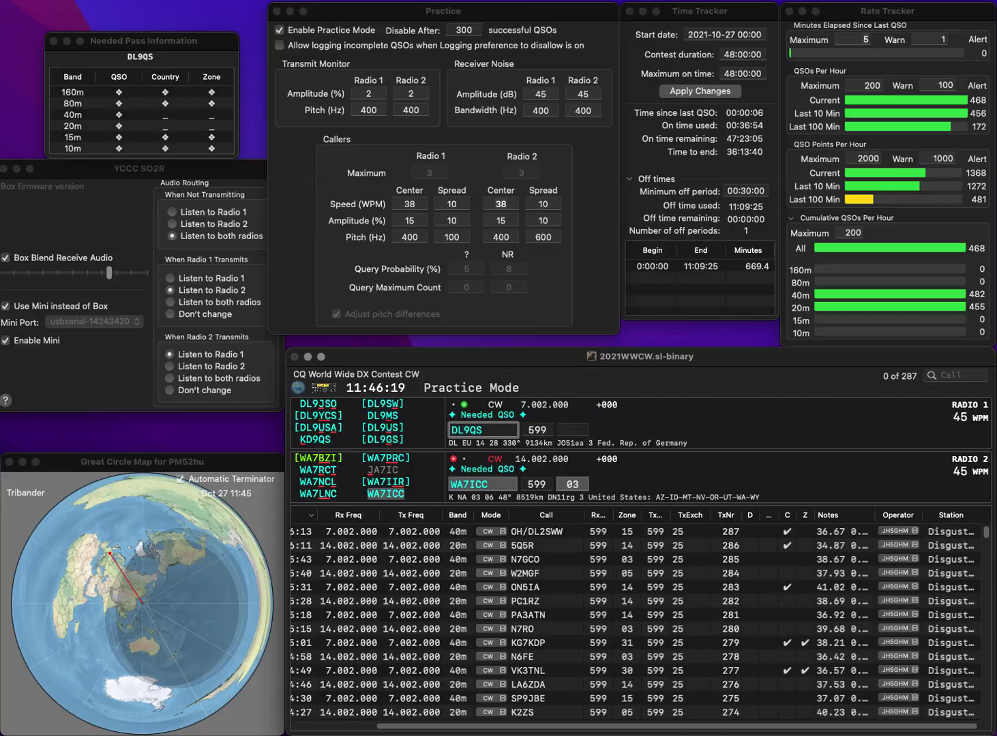
pyautogui.press('Return')
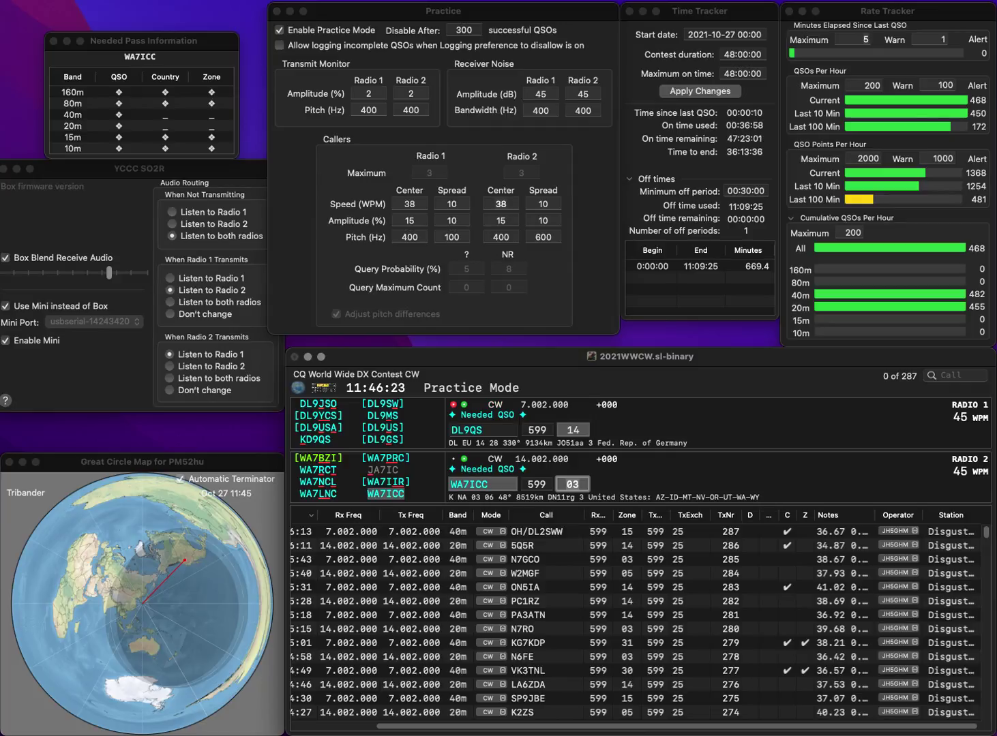
pyautogui.press('Return')
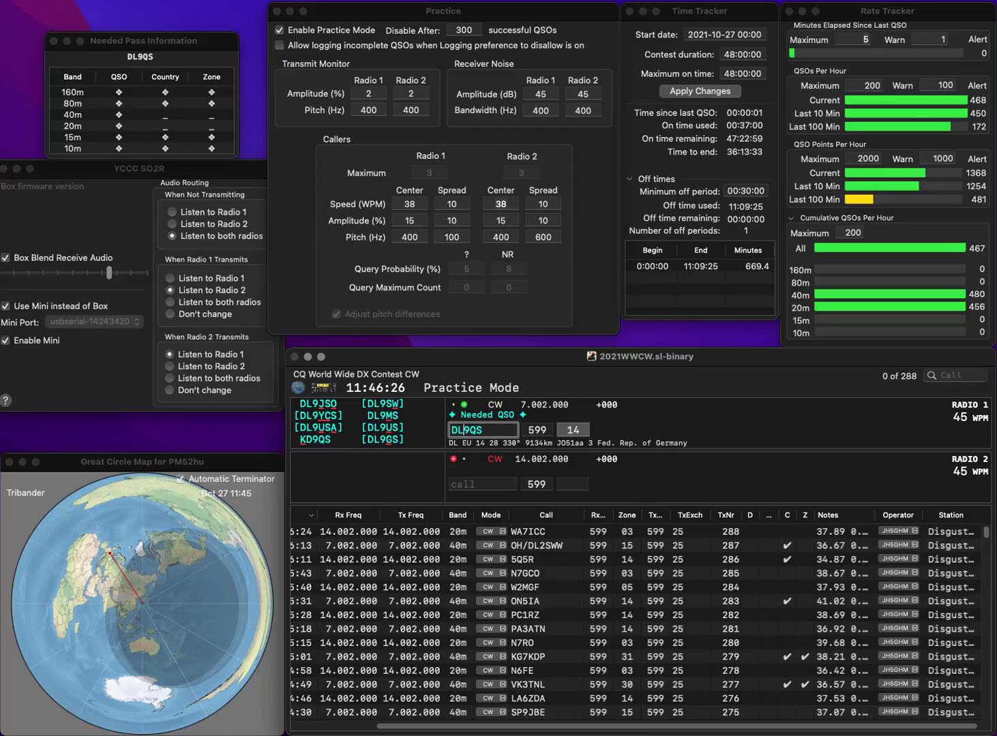
pyautogui.press('BackSpace')
pyautogui.write('8')
pyautogui.press('Return')
pyautogui.write('WA0YQM')
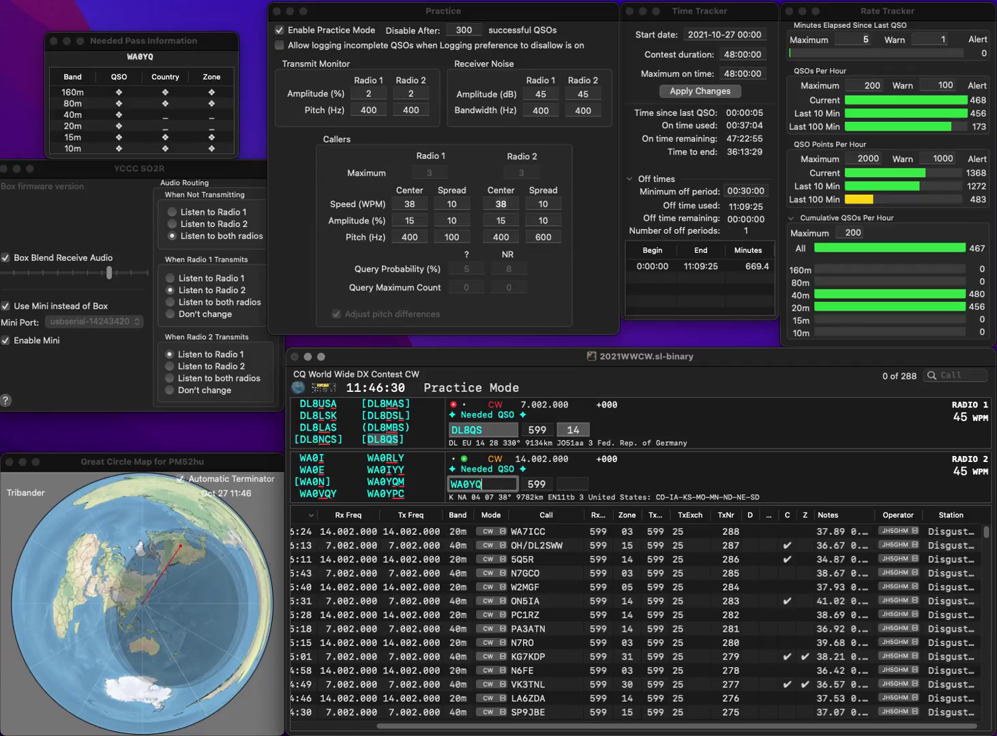
pyautogui.press('Return')
pyautogui.press('Return')
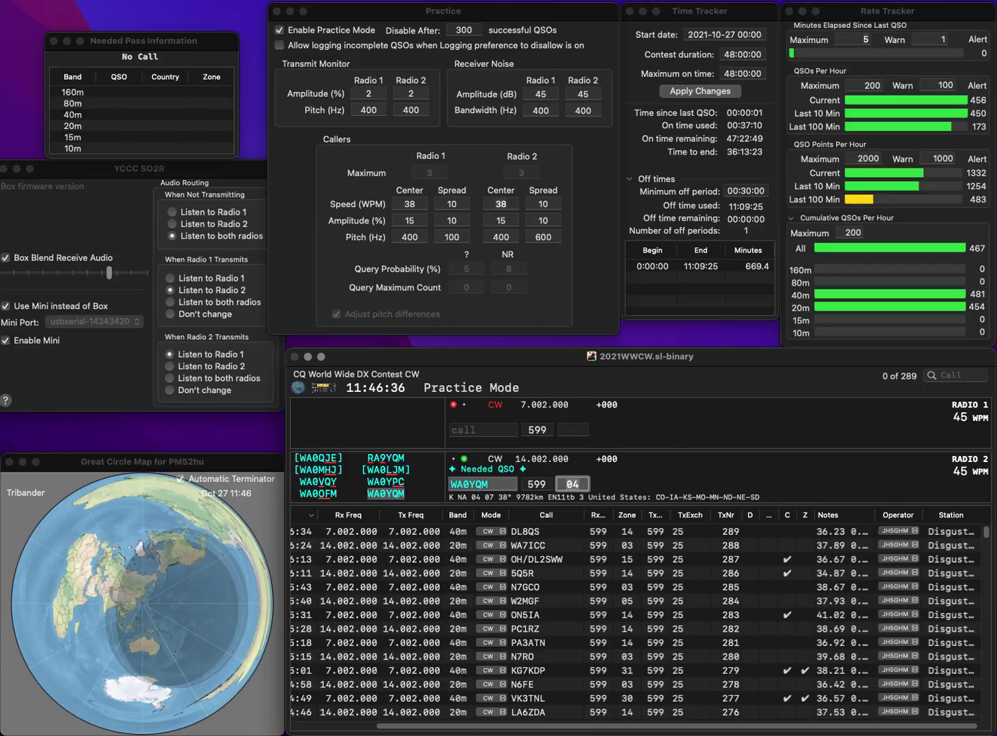
pyautogui.press('Return')
pyautogui.write('OM8VL')
pyautogui.press('Return')
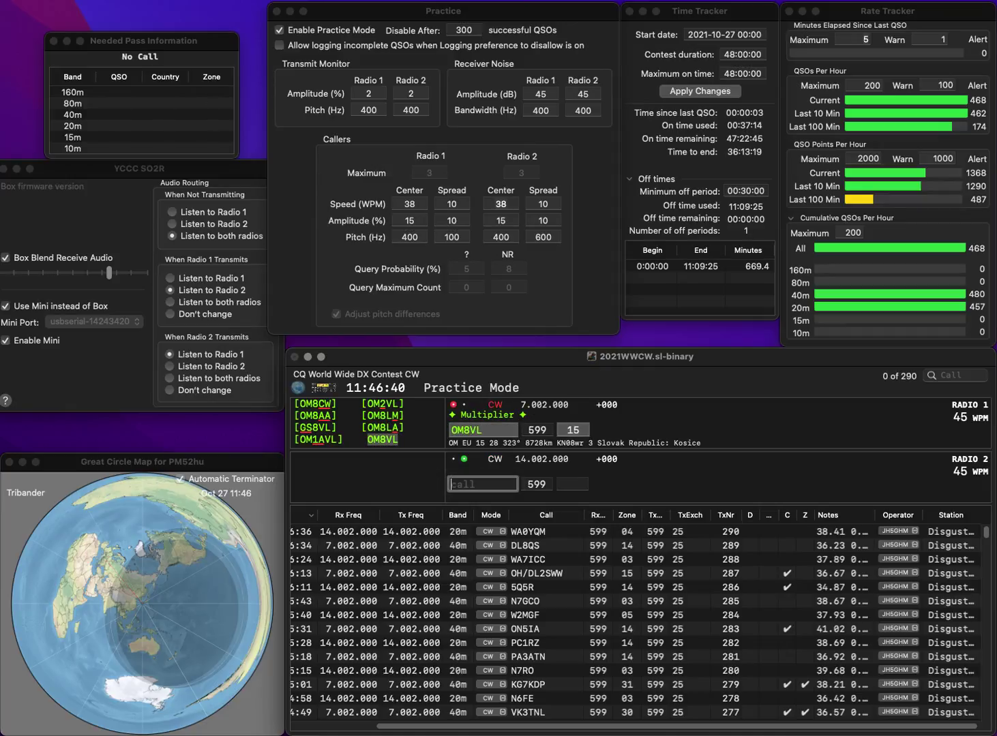
pyautogui.write('Y200CGZ')
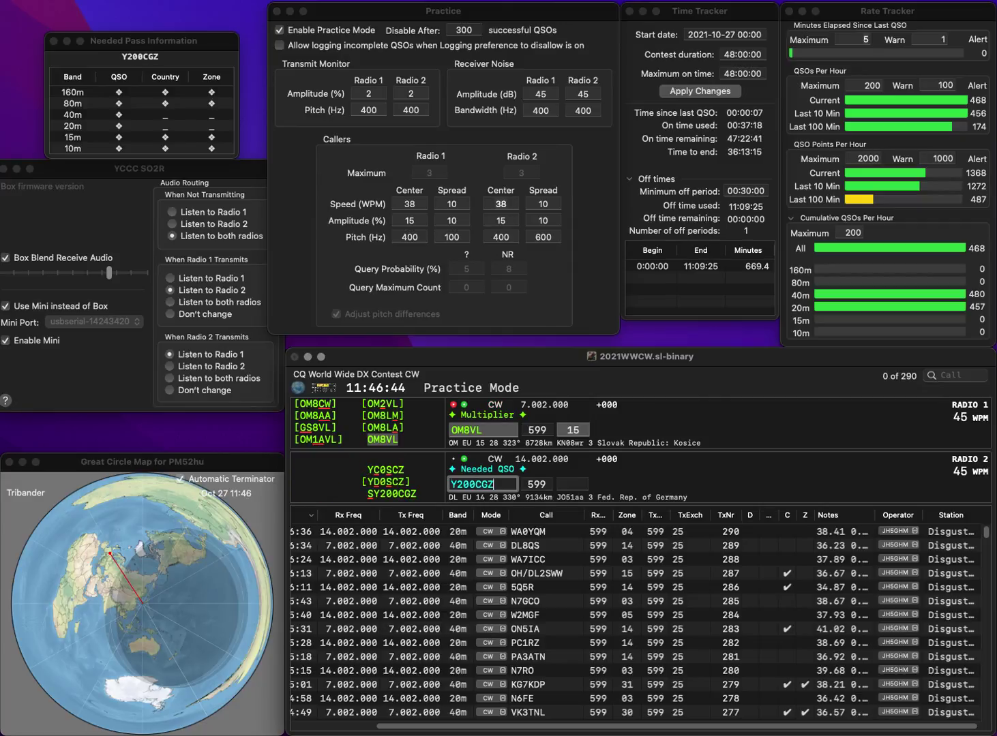
pyautogui.press('Home')
pyautogui.write('S')
pyautogui.press('Return')
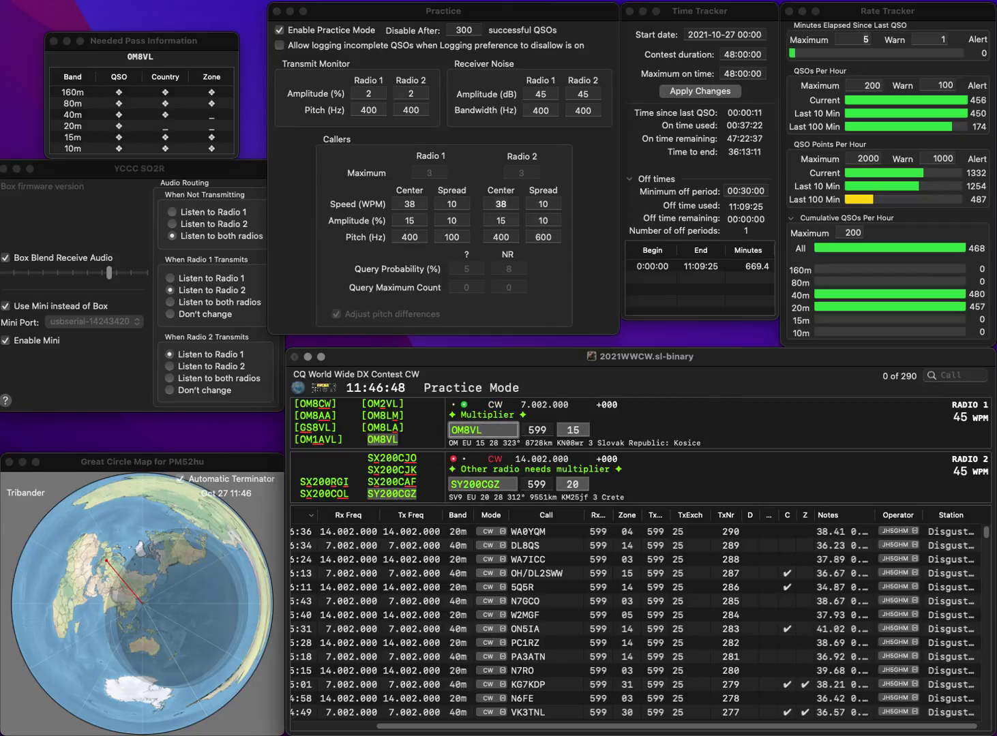
pyautogui.click(482, 484)
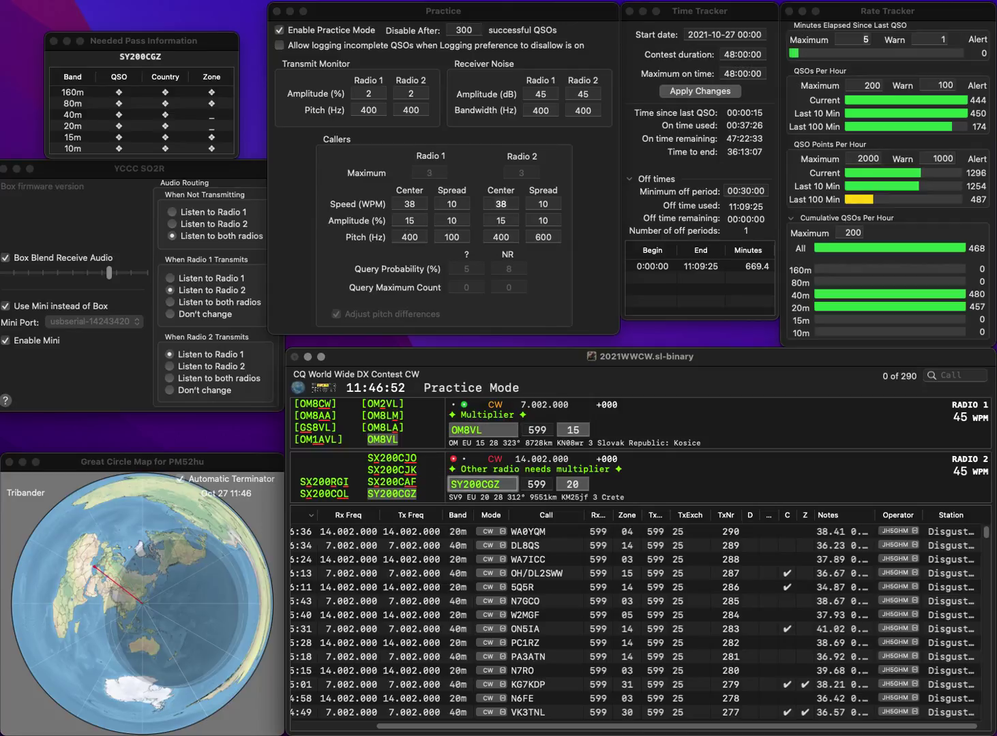
pyautogui.press('Return')
pyautogui.press('Tab')
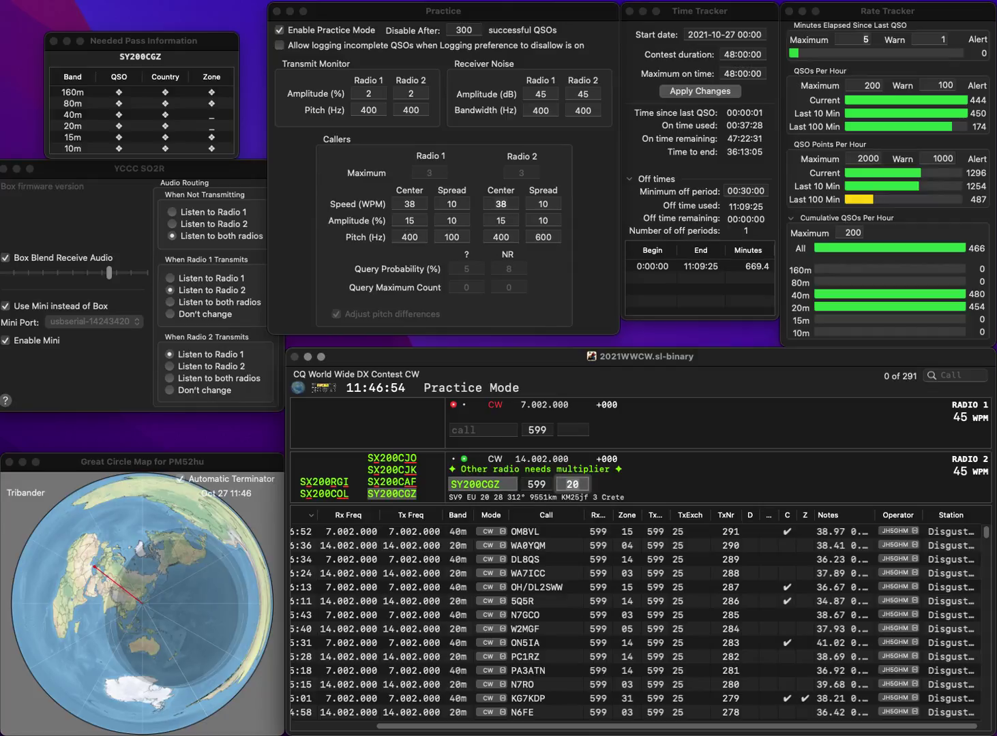
pyautogui.press('Return')
# - Enter the partial call EEO on Radio 2 and answer WA0AUX on Radio 1 with the exchange
pyautogui.write('WA')
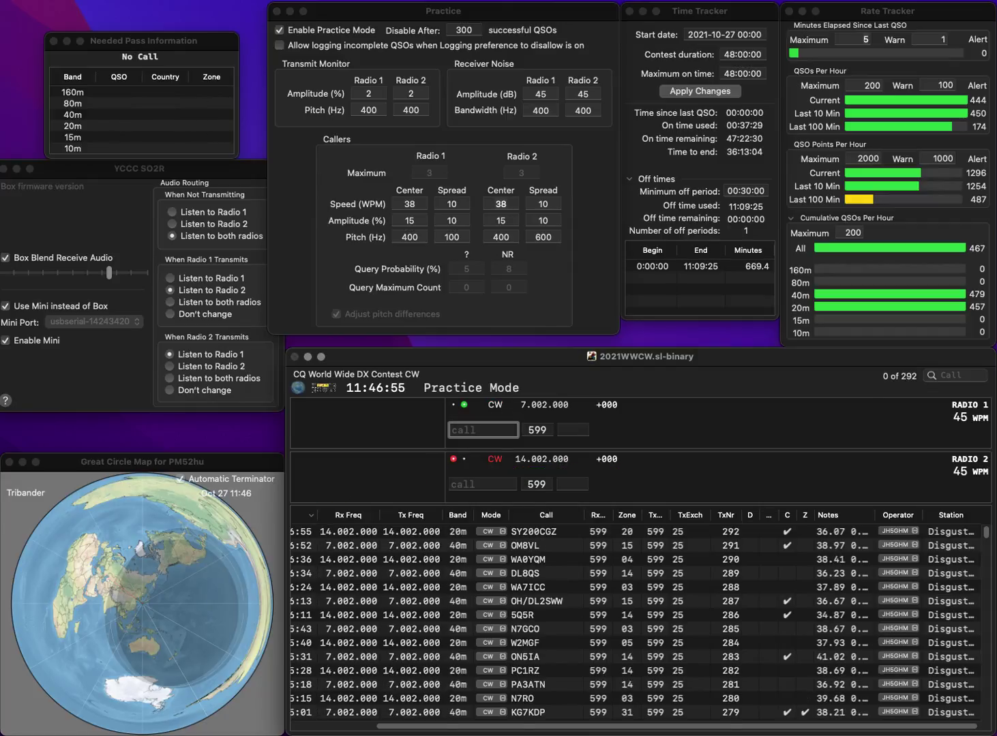
pyautogui.press('Return')
pyautogui.write('EE')
pyautogui.write('O')
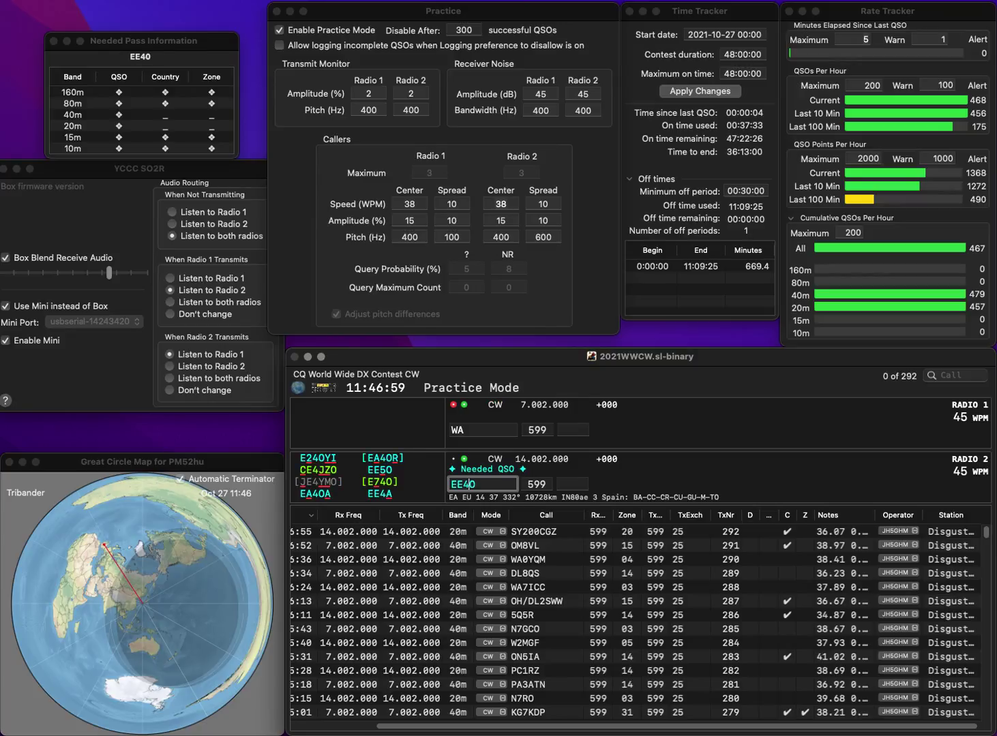
pyautogui.write('0AUX')
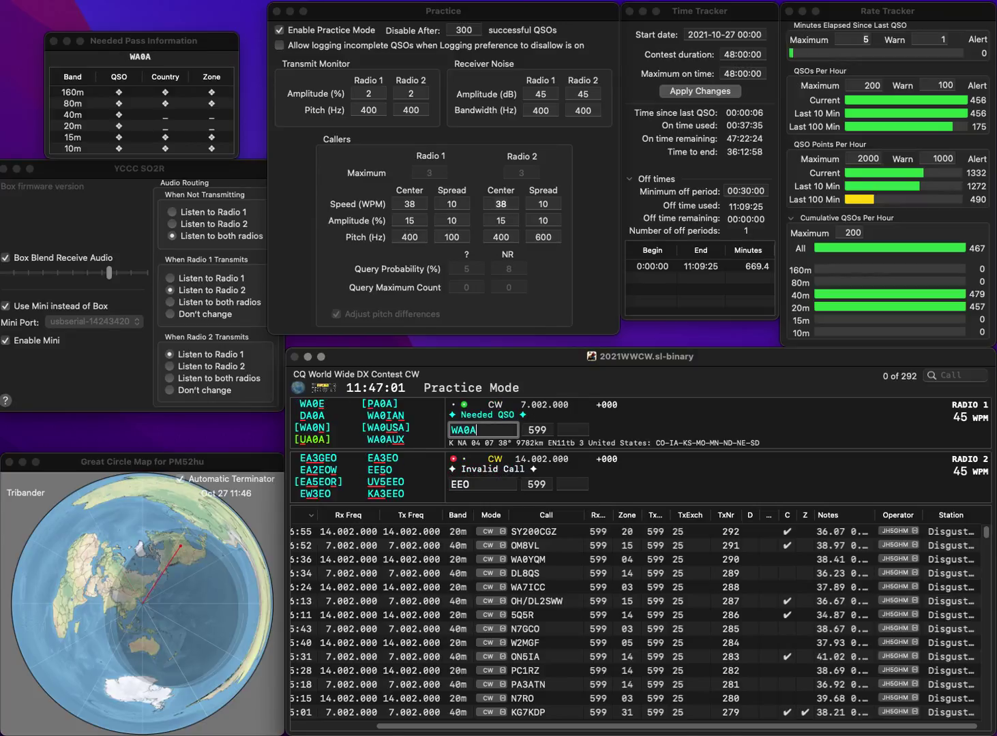
pyautogui.press('Return')
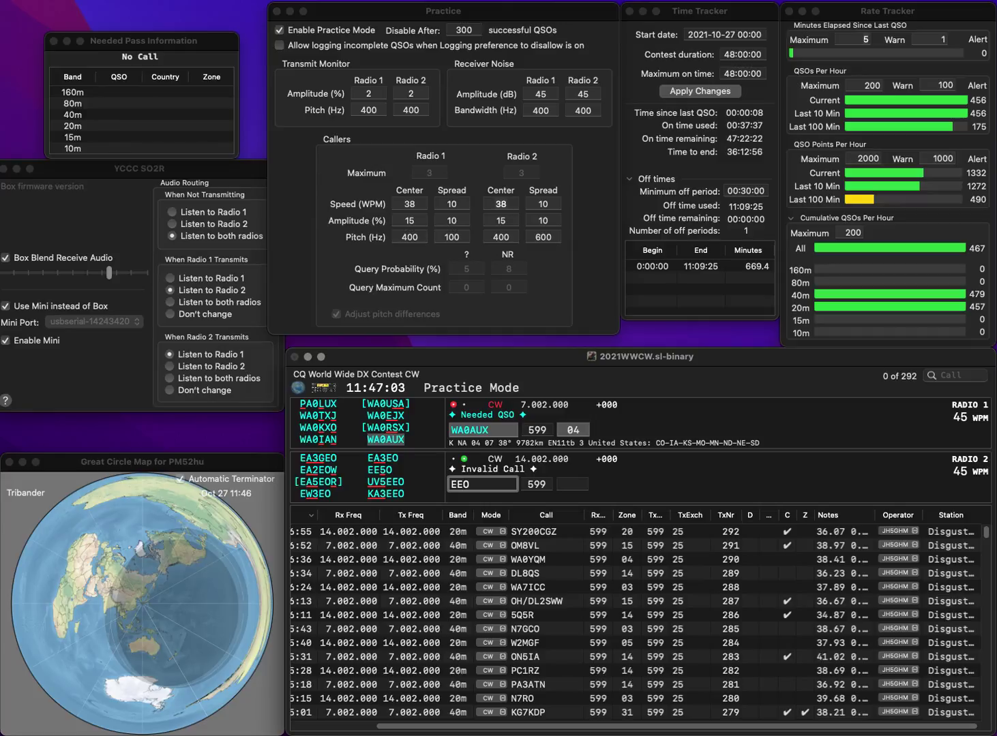
# - Complete the Radio 2 call as EE5O with the exchange, and log the WA0AUX and EE5O contacts
pyautogui.press('Left')
pyautogui.write('5')
pyautogui.press('Return')
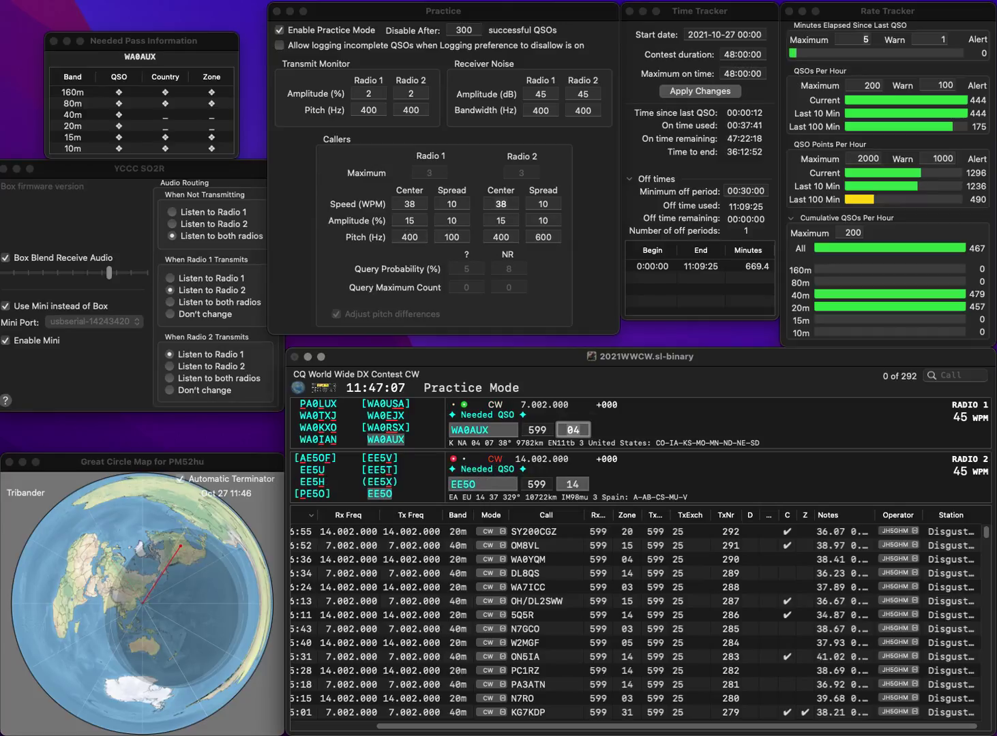
pyautogui.press('Return')
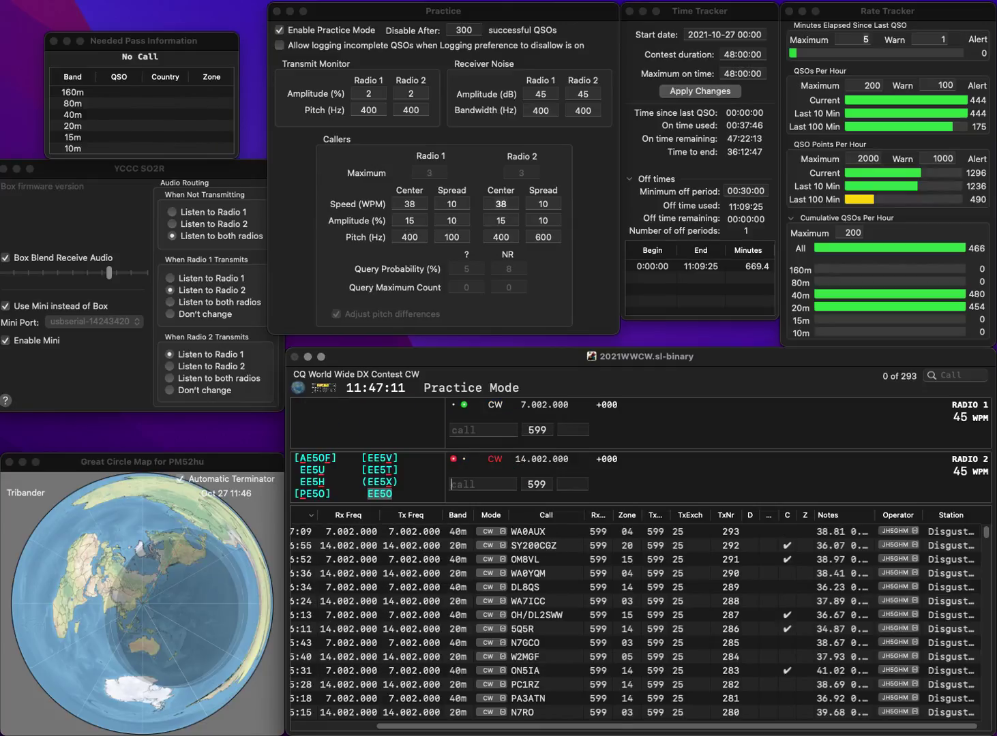
pyautogui.write('4YDU')
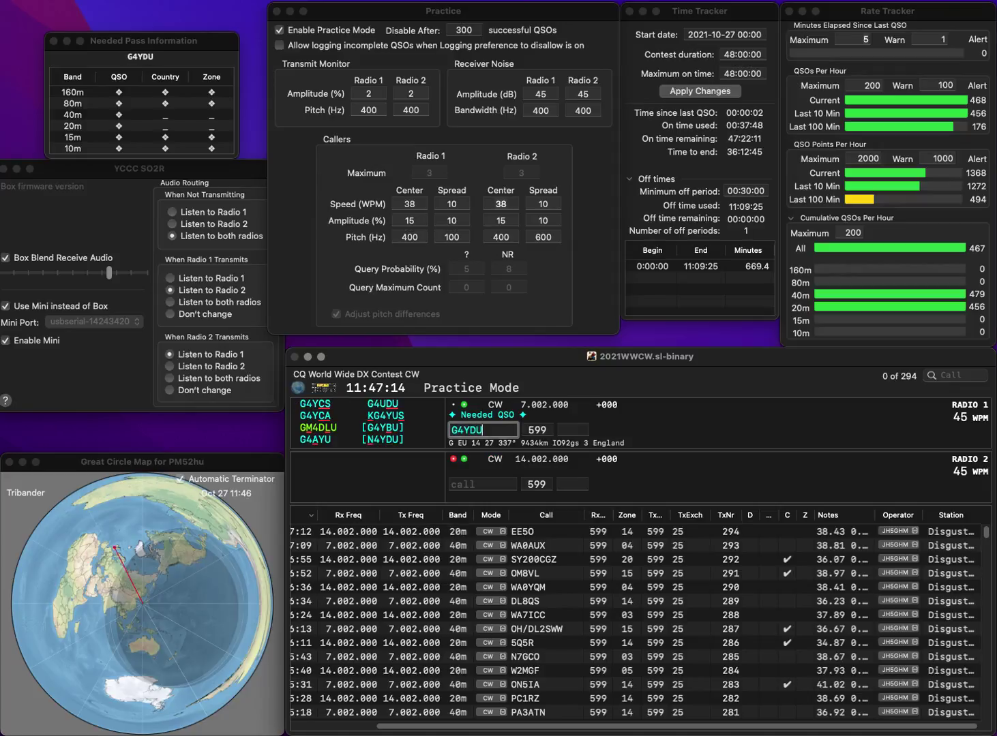
pyautogui.press('Return')
pyautogui.press('Delete')
pyautogui.write('B')
pyautogui.press('Return')
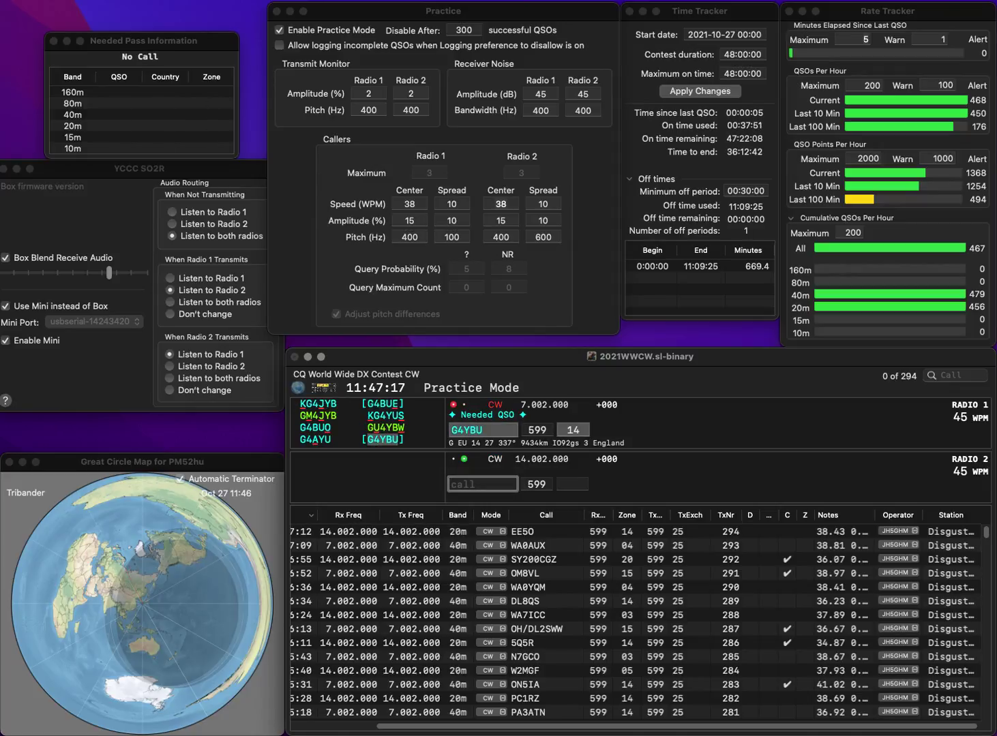
pyautogui.write('KI6M')
pyautogui.click(480, 431)
pyautogui.press('Tab')
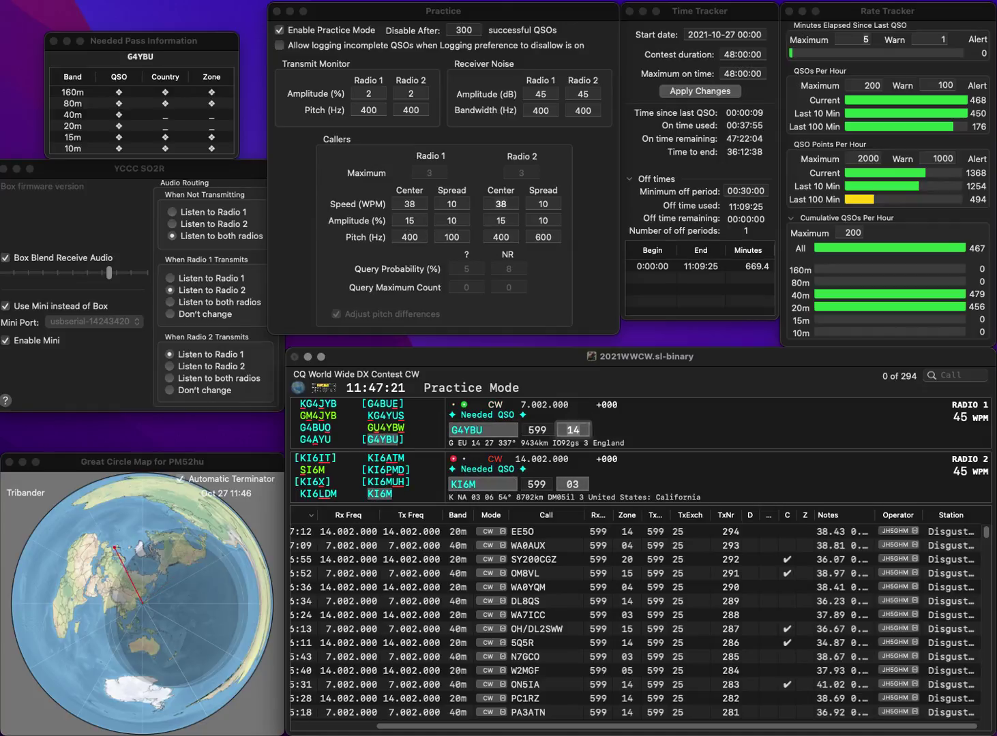
pyautogui.press('Return')
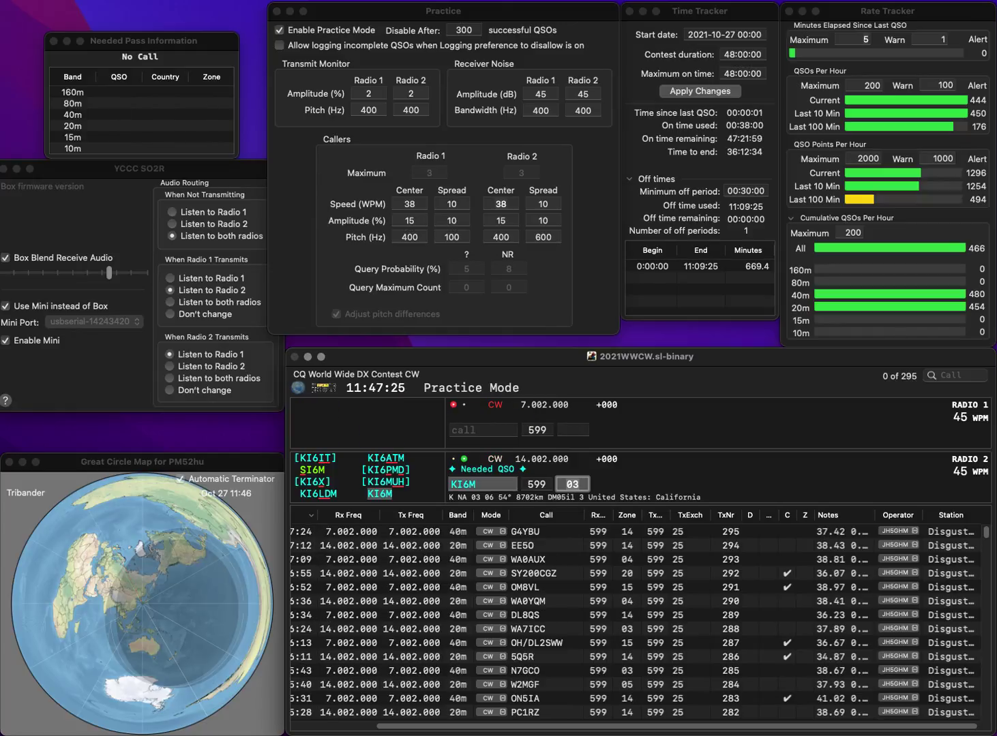
pyautogui.press('Return')
pyautogui.write('N7KA')
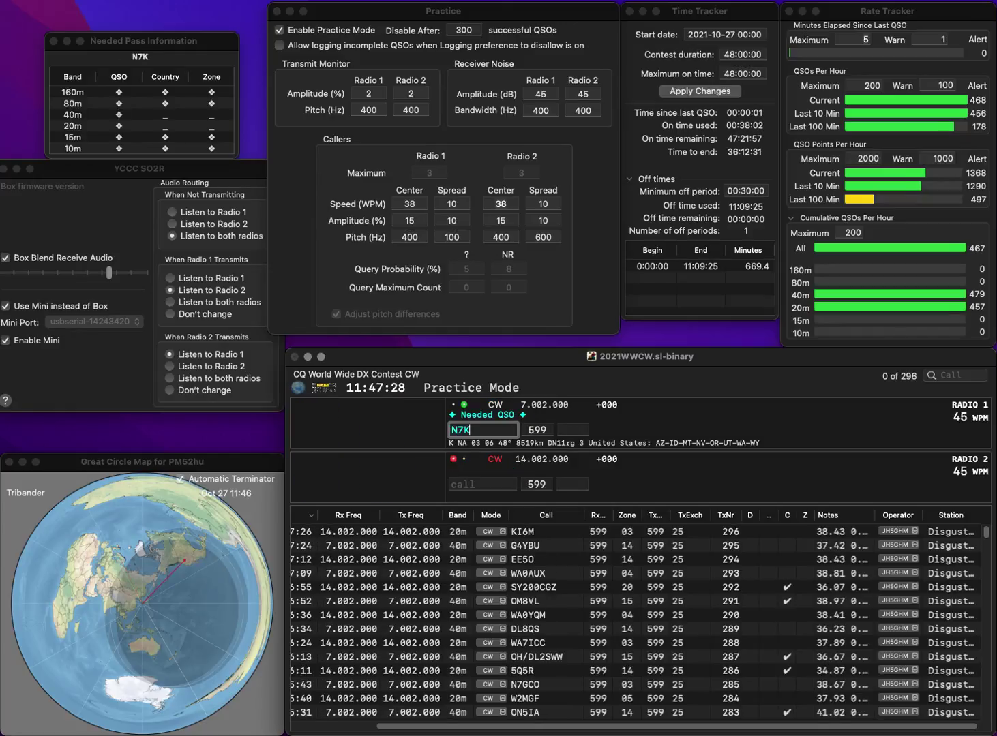
pyautogui.press('Return')
pyautogui.write('S52NR')
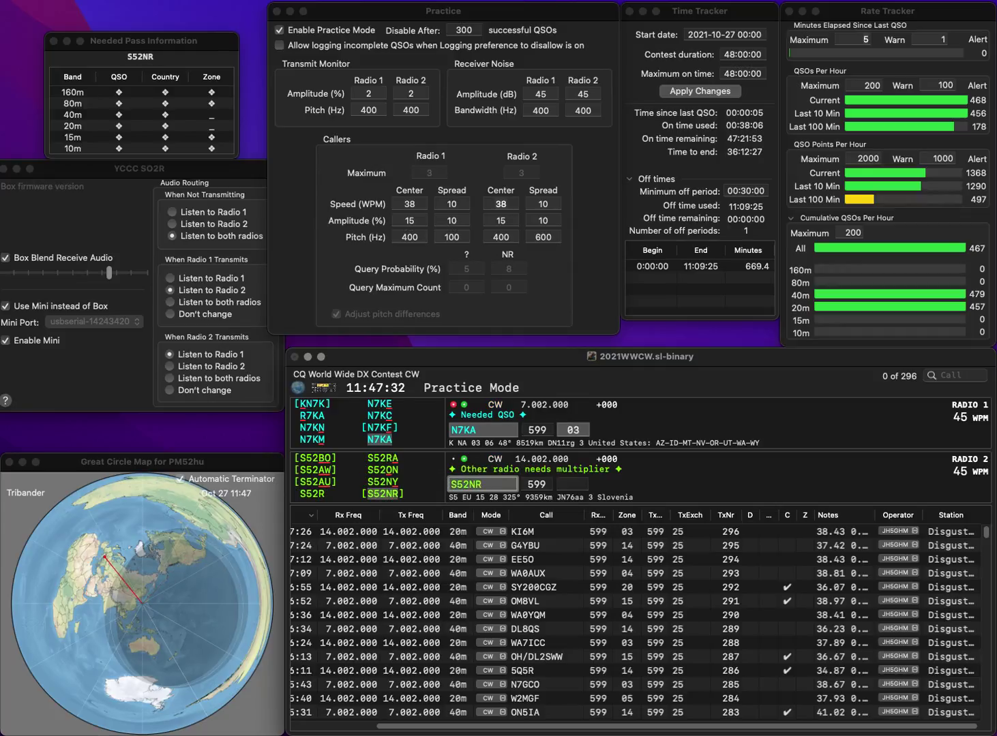
pyautogui.press('Return')
pyautogui.press('Return')
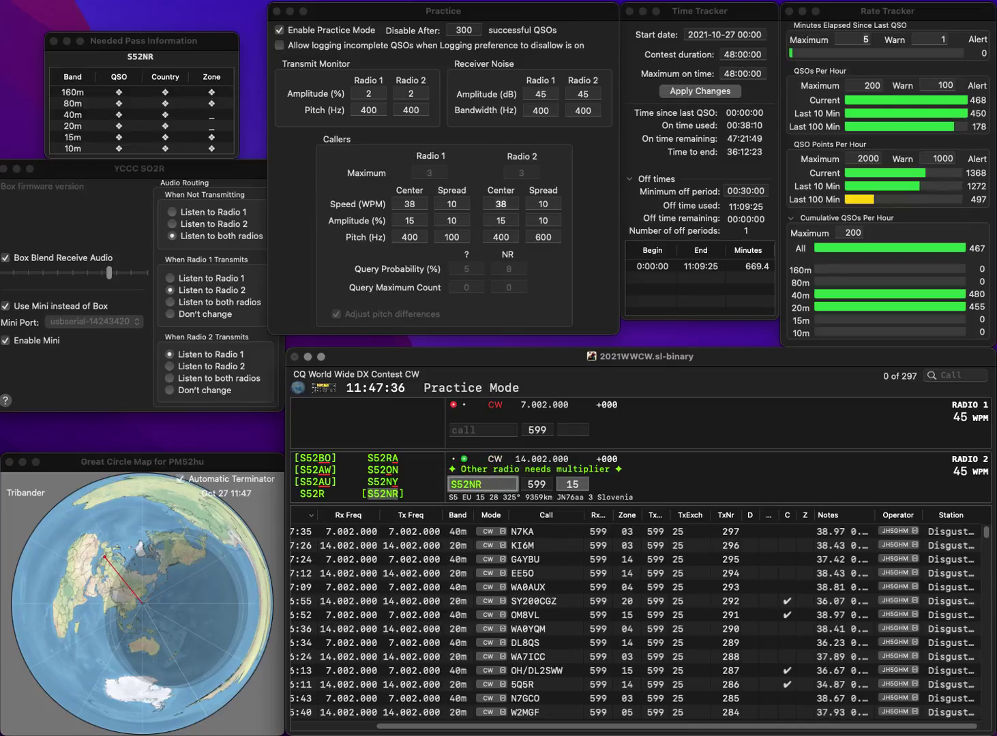
pyautogui.press('Return')
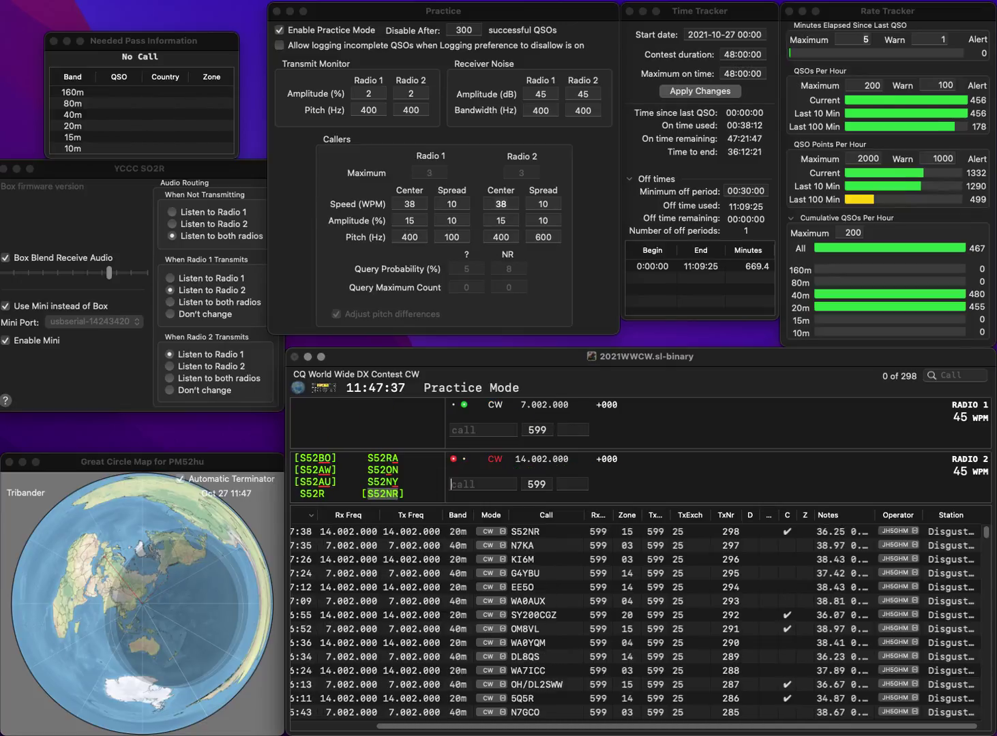
# - Enter the partial call G3X on Radio 1 and answer AC5XK on Radio 2 with the exchange
pyautogui.write('G3')
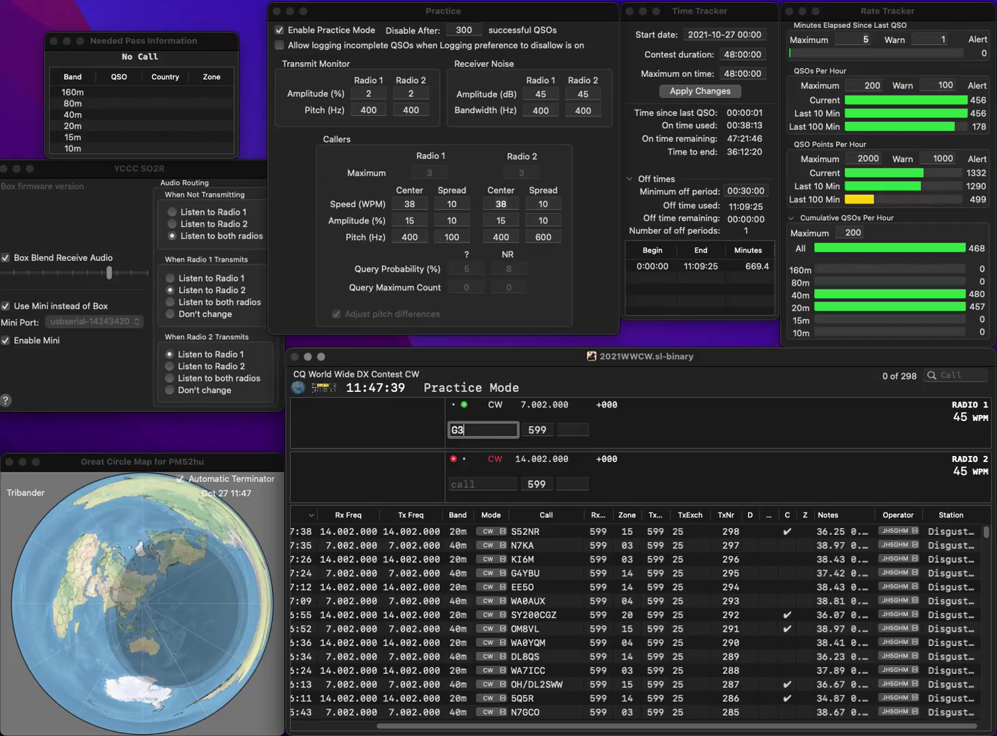
pyautogui.write('X')
pyautogui.press('Return')
pyautogui.press('Return')
pyautogui.press('Return')
pyautogui.write('AC5XK')
pyautogui.press('Return')
# - Correct the Radio 1 call to Z36N
pyautogui.press('BackSpace')
pyautogui.write('BN')
pyautogui.press('Left')
pyautogui.press('Left')
pyautogui.press('Left')
pyautogui.press('BackSpace')
pyautogui.write('Z')
pyautogui.press('Right')
pyautogui.press('Delete')
pyautogui.write('6')
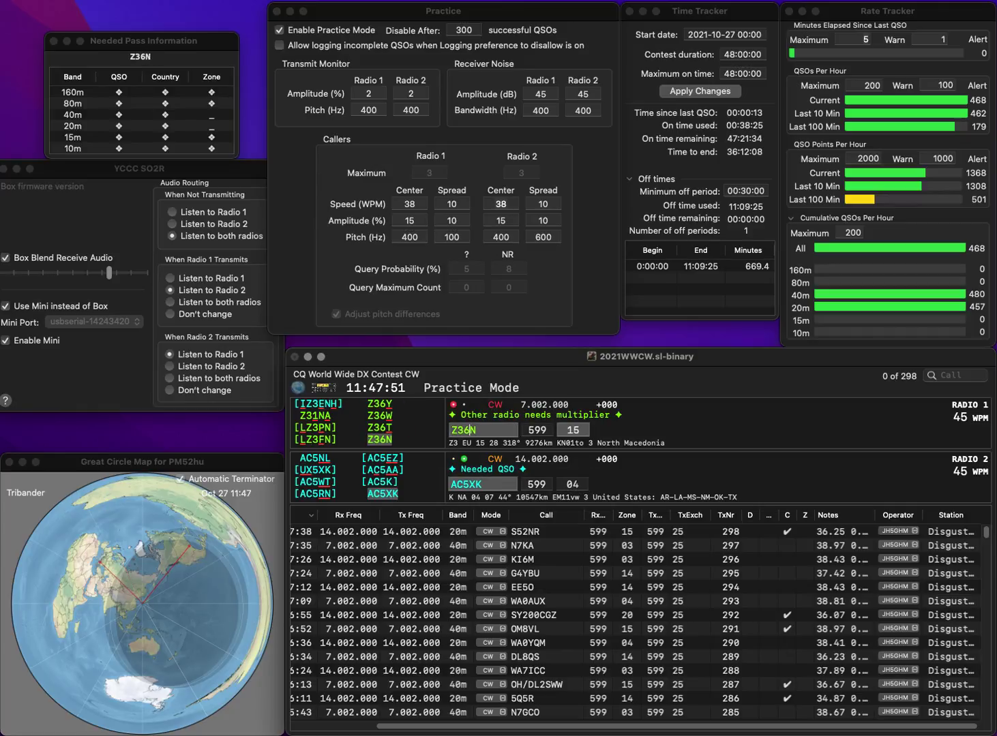
pyautogui.press('Tab')
pyautogui.press('Return')
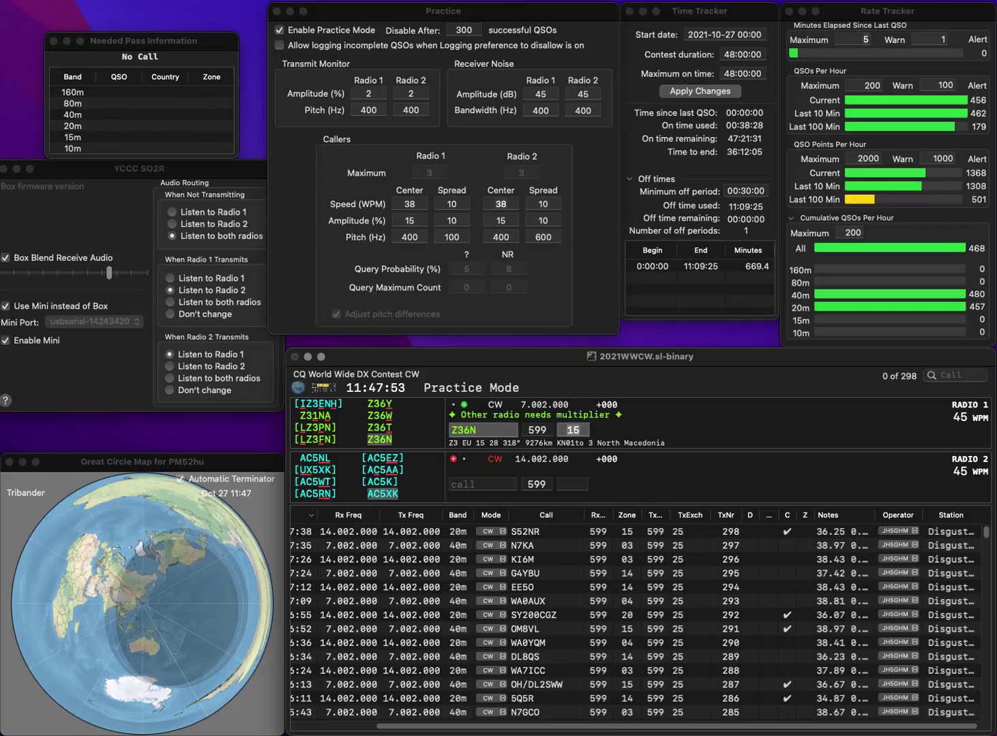
pyautogui.press('Return')
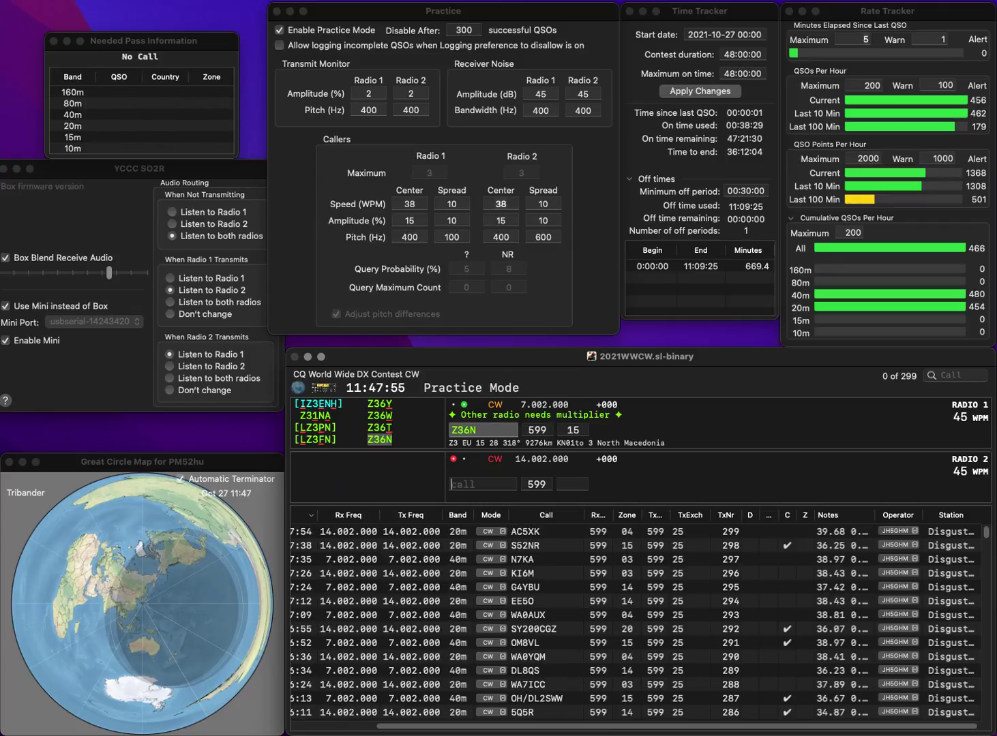
pyautogui.press('super+Tab')
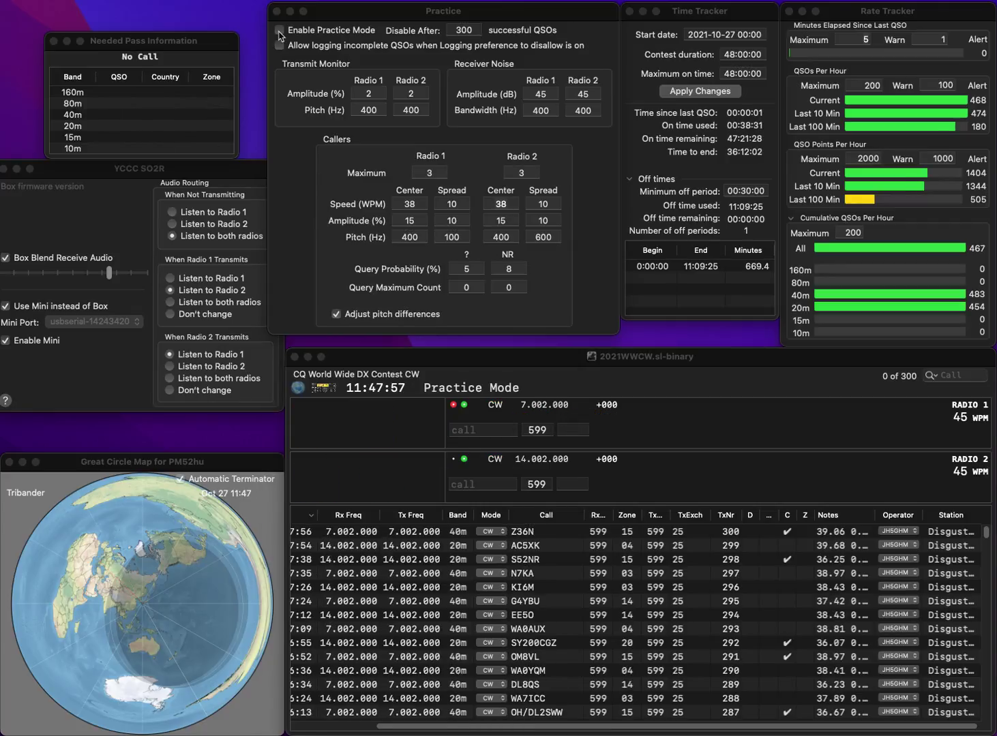